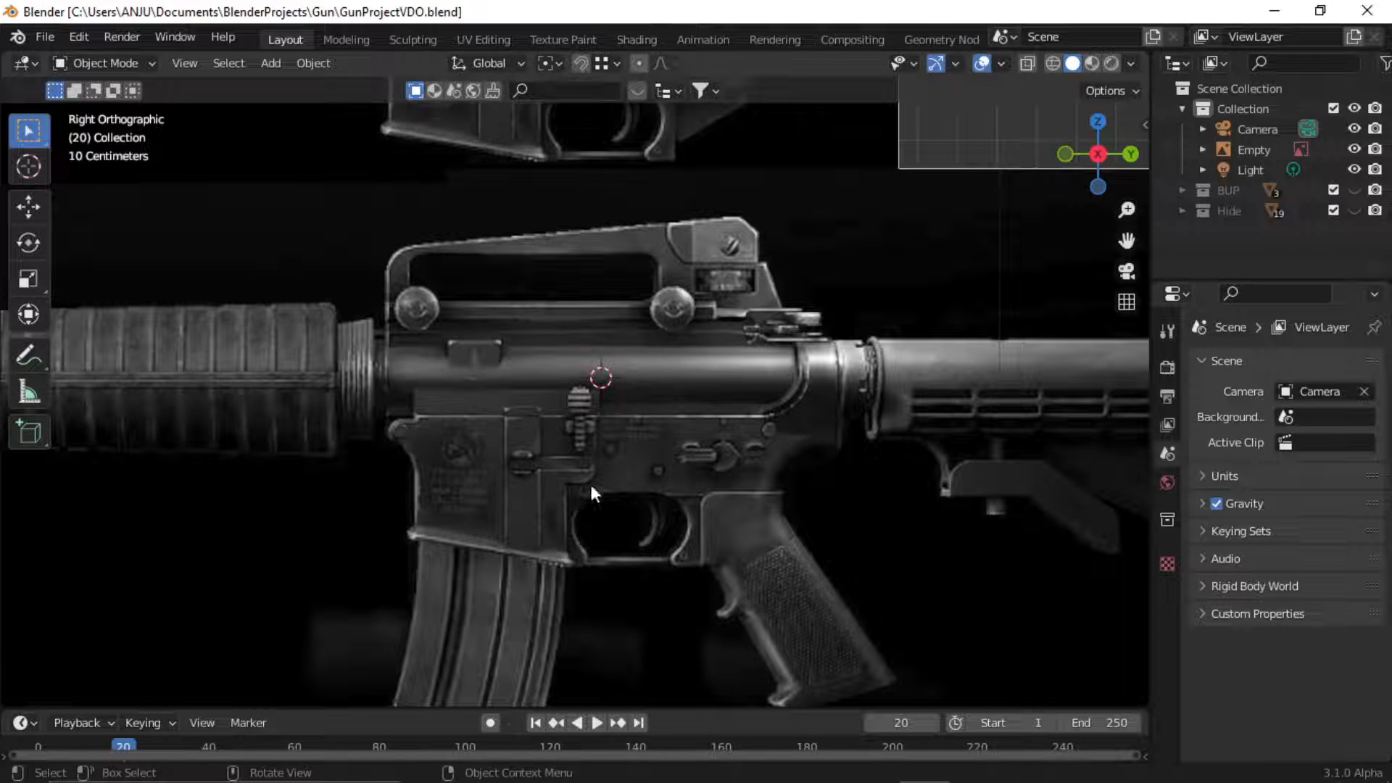
Add a cube at the 3D cursor, scale it down over the receiver, and turn on X-ray.
key("shift+a")
mouse_move(564, 368)
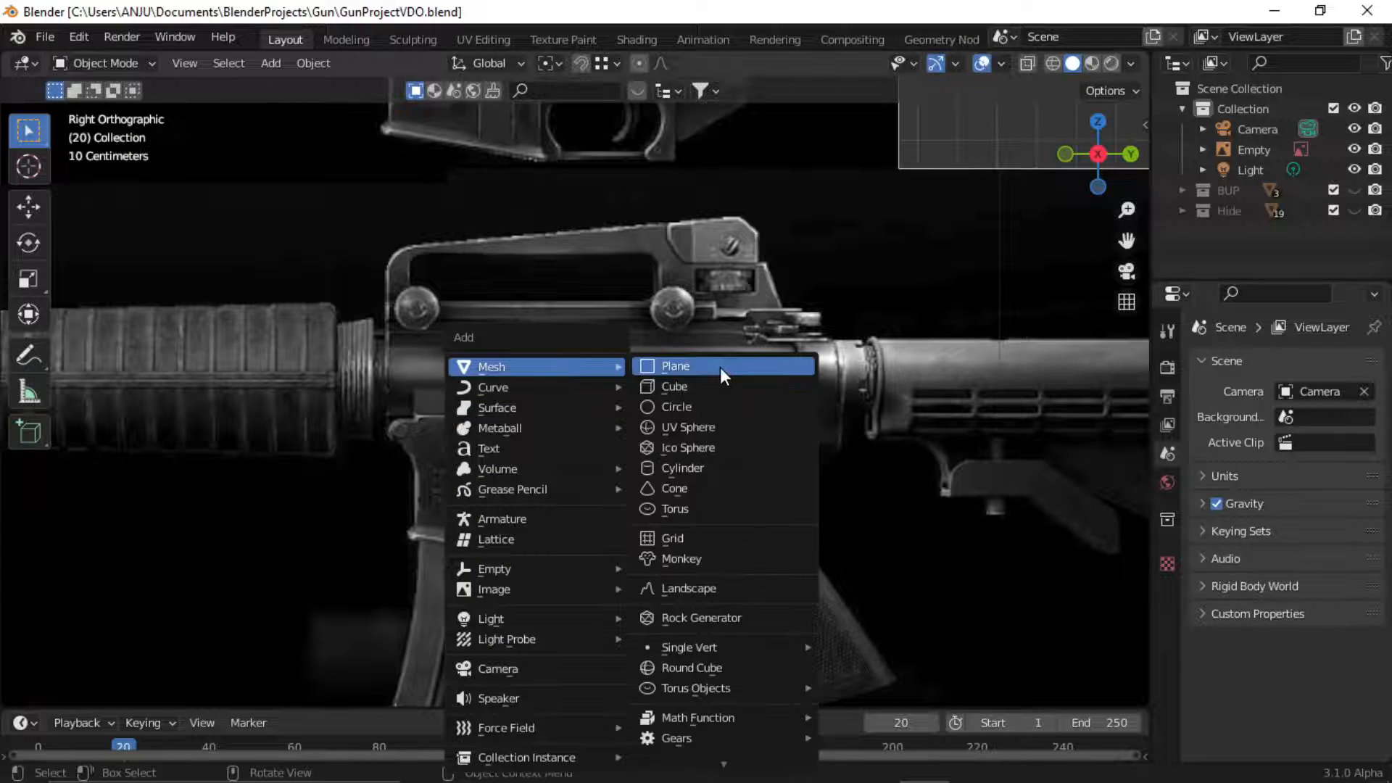
left_click(713, 396)
key("s")
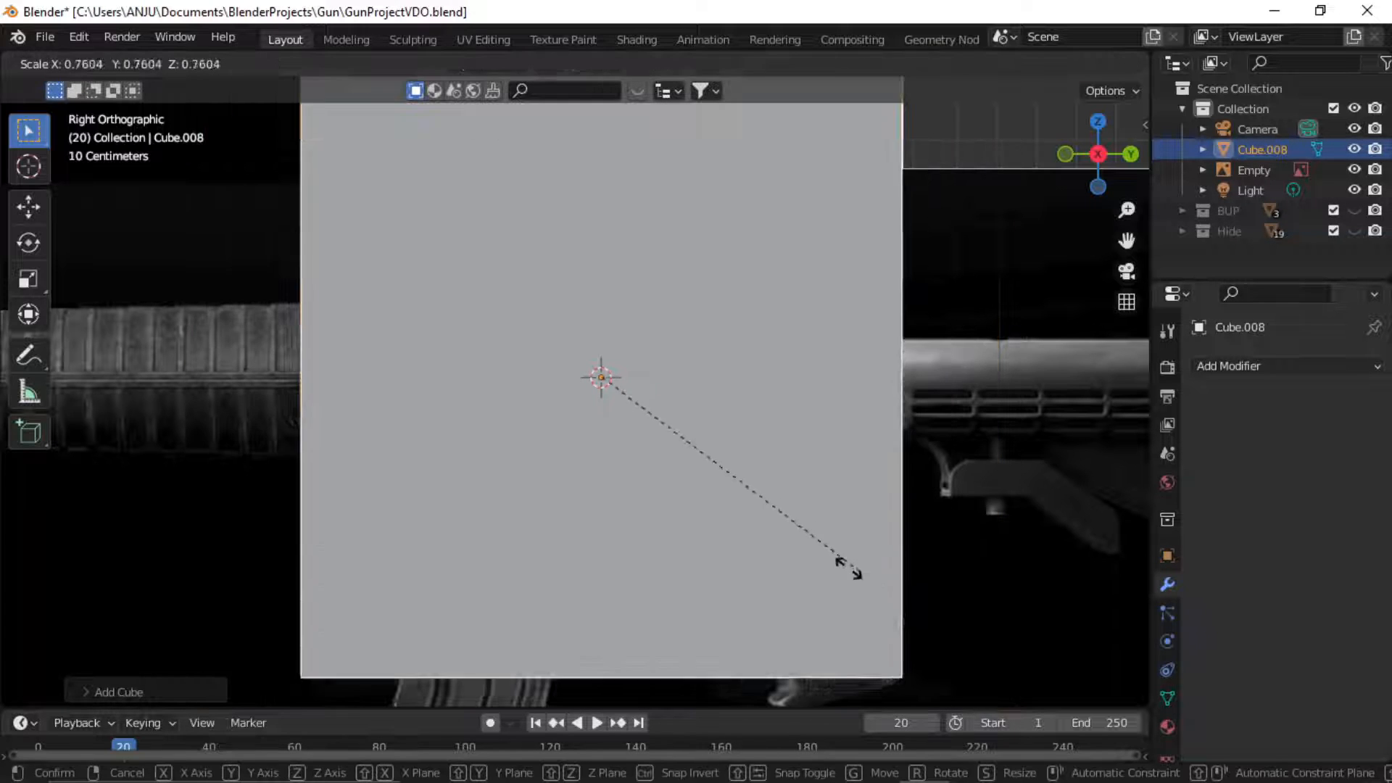
left_click(688, 486)
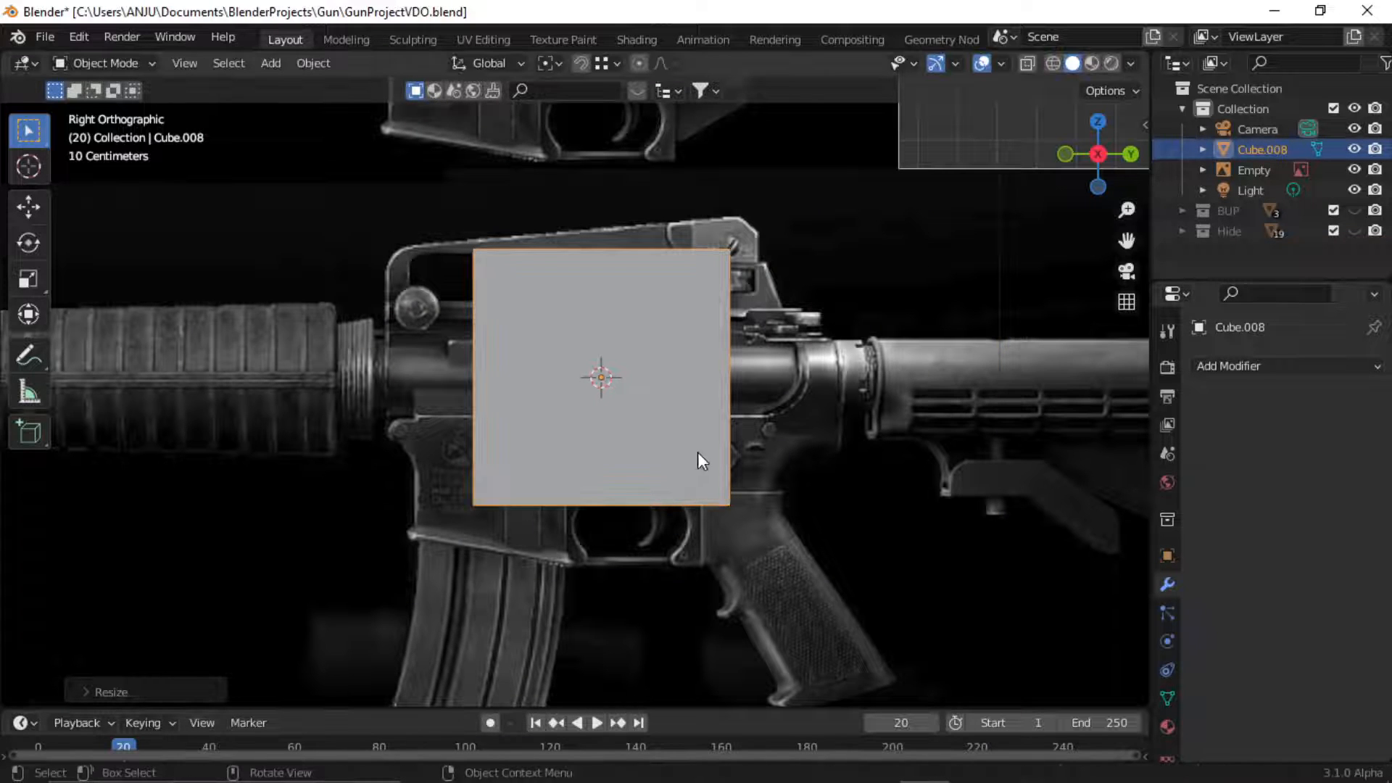
key("alt+z")
key("n")
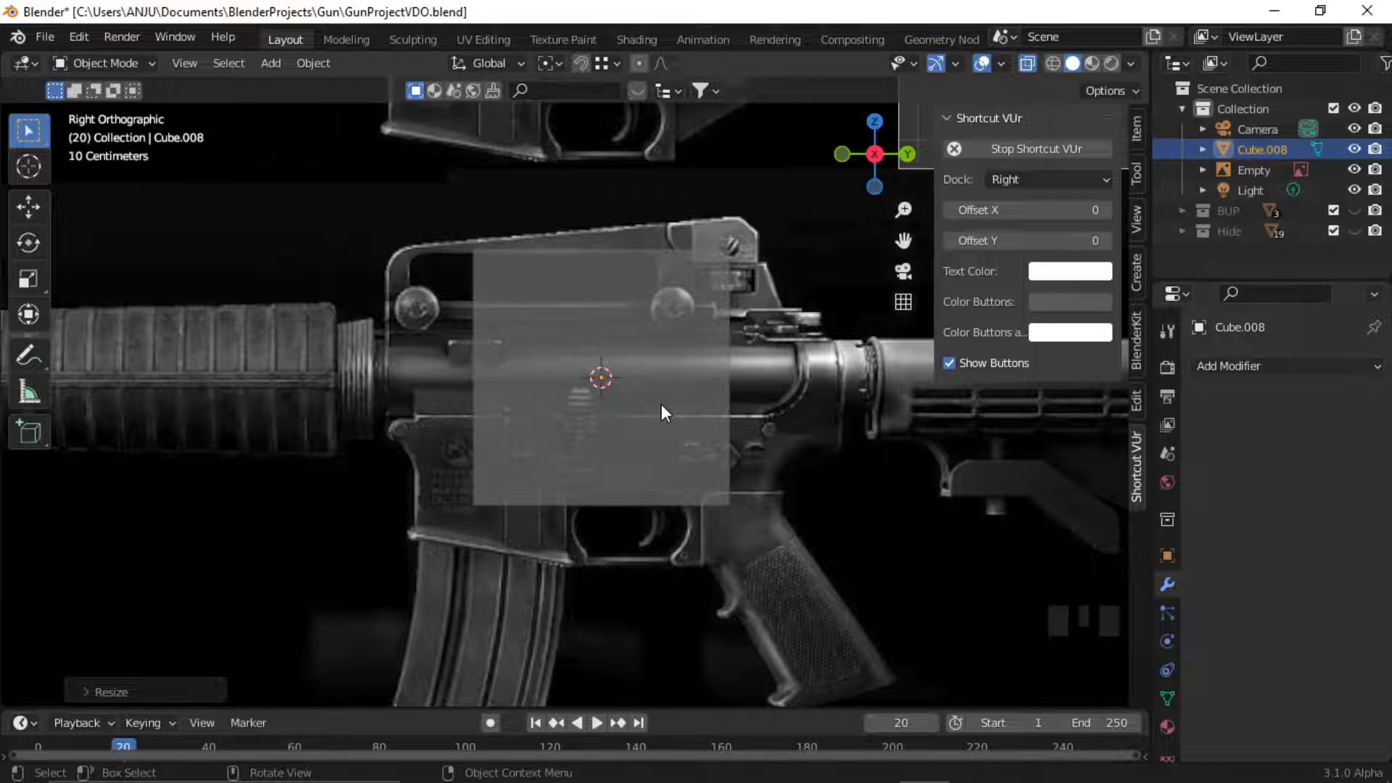
key("n")
Cut one edge loop through the middle of the cube, splitting it into two halves across X.
left_click(603, 401)
middle_click_drag(603, 400, 777, 389)
key("Tab")
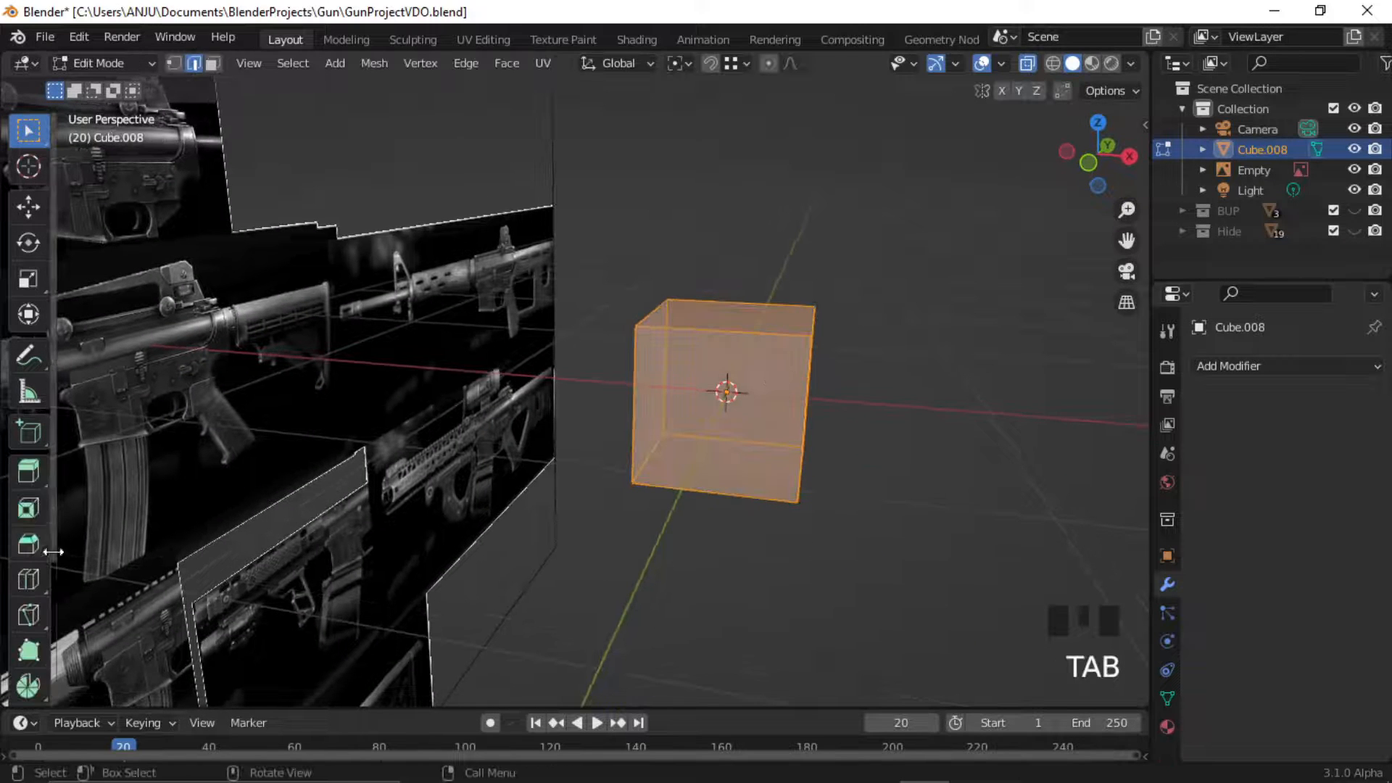
left_click(28, 579)
left_click(736, 324)
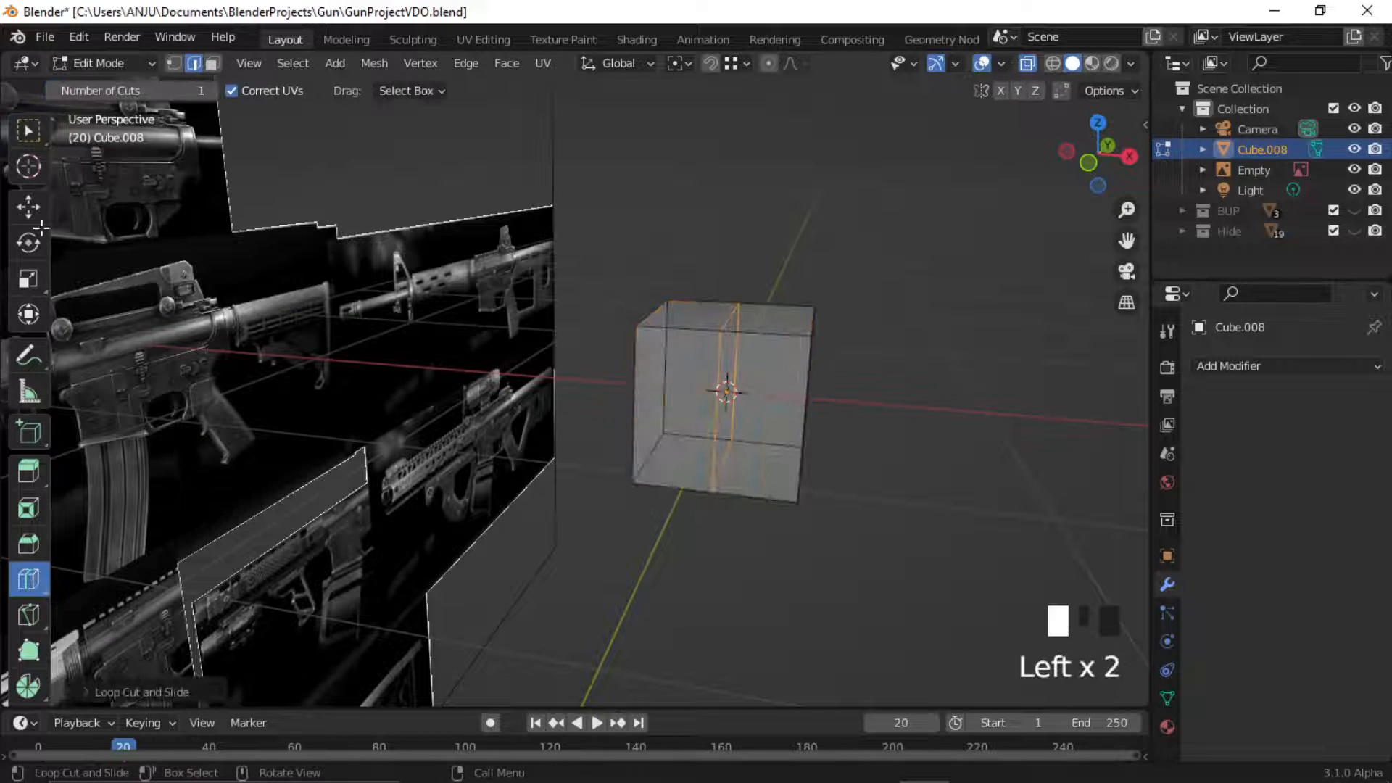
left_click(33, 132)
Delete the faces of the cube's negative X half.
middle_click_drag(671, 276, 733, 308)
key("3")
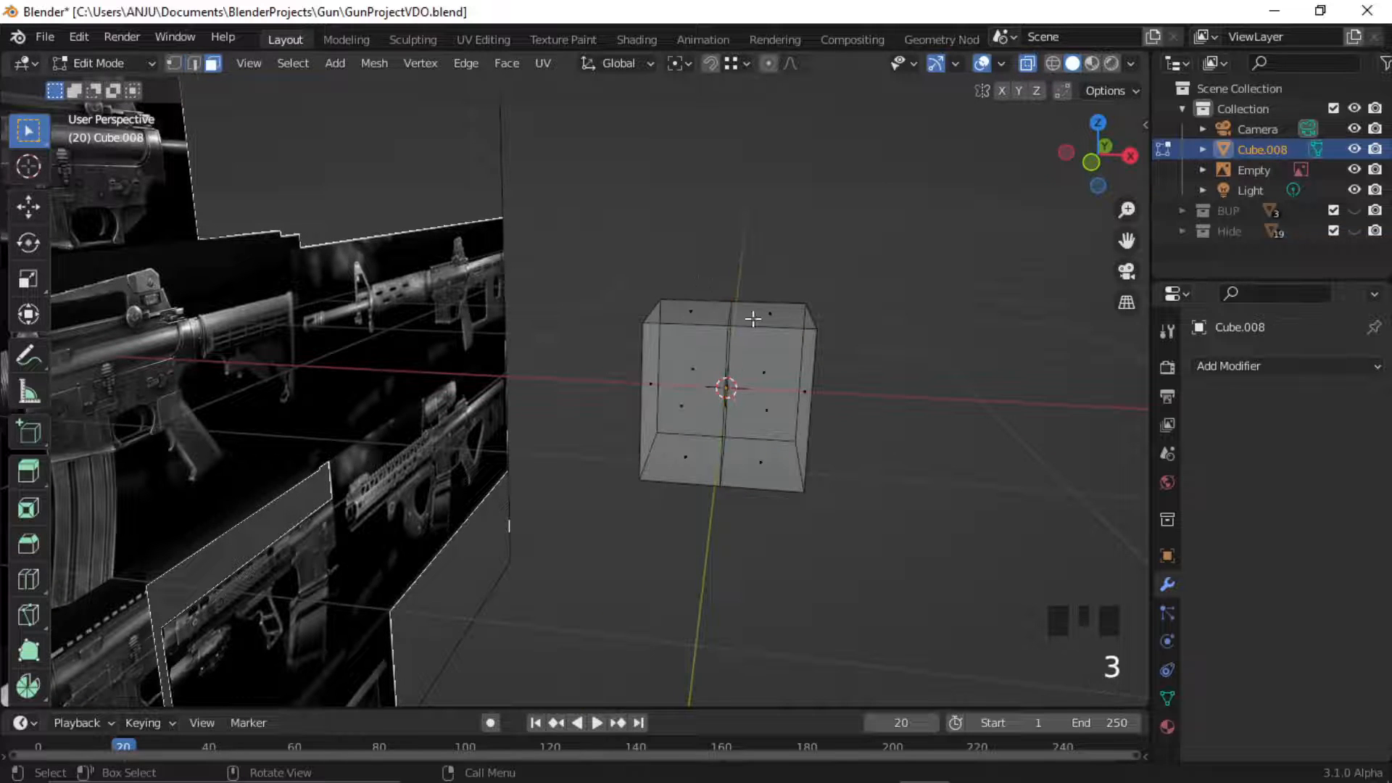
left_click_drag(716, 277, 627, 528)
key("x")
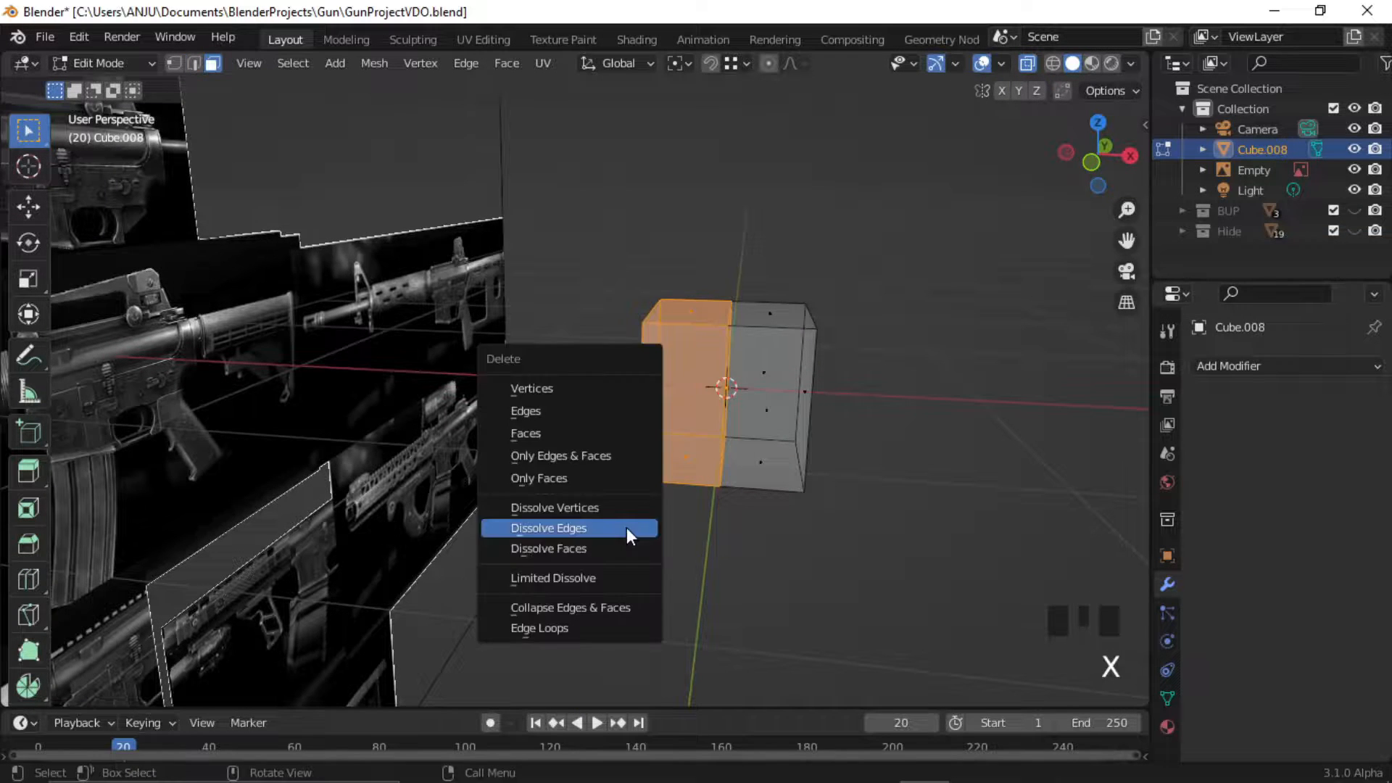
key("f")
Add a Mirror modifier on the X axis to the half cube in Object Mode.
middle_click_drag(732, 518, 532, 525)
key("Tab")
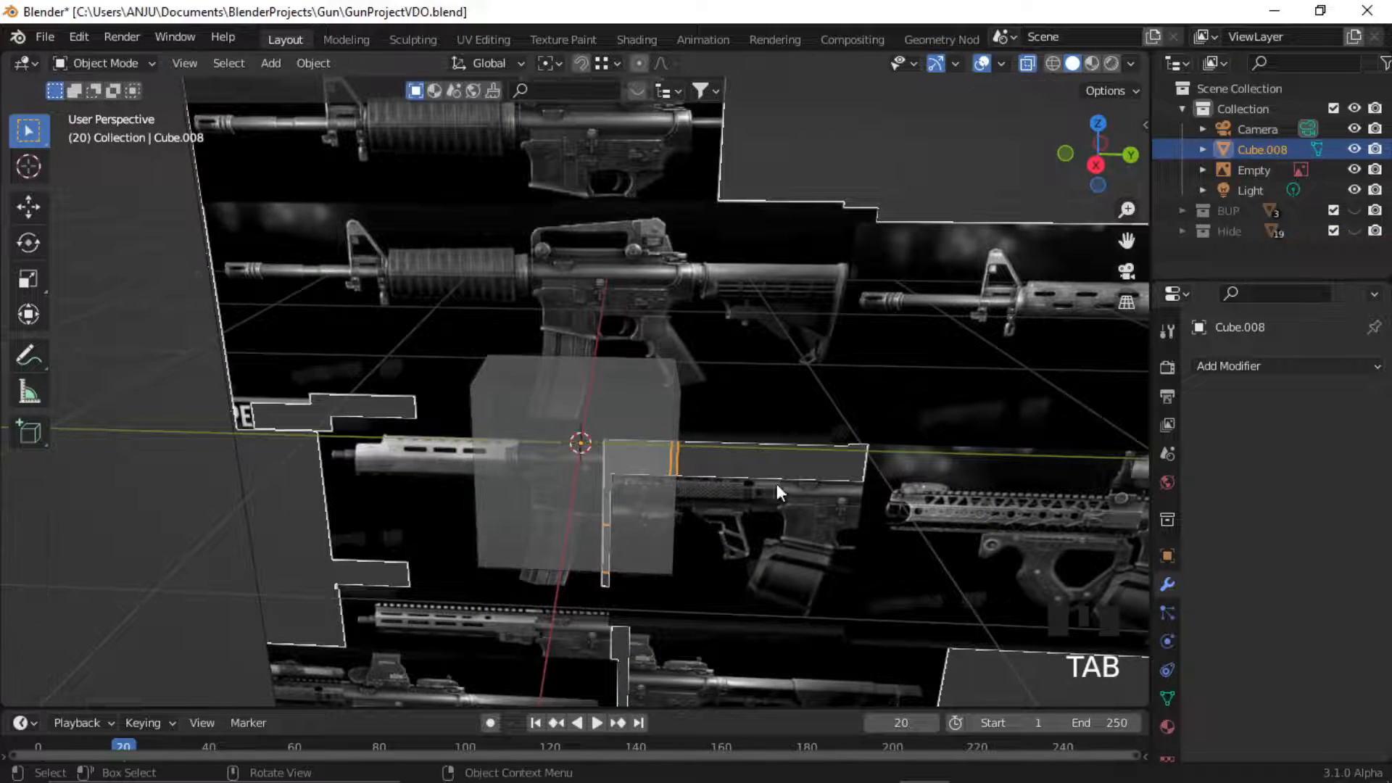
left_click(1264, 367)
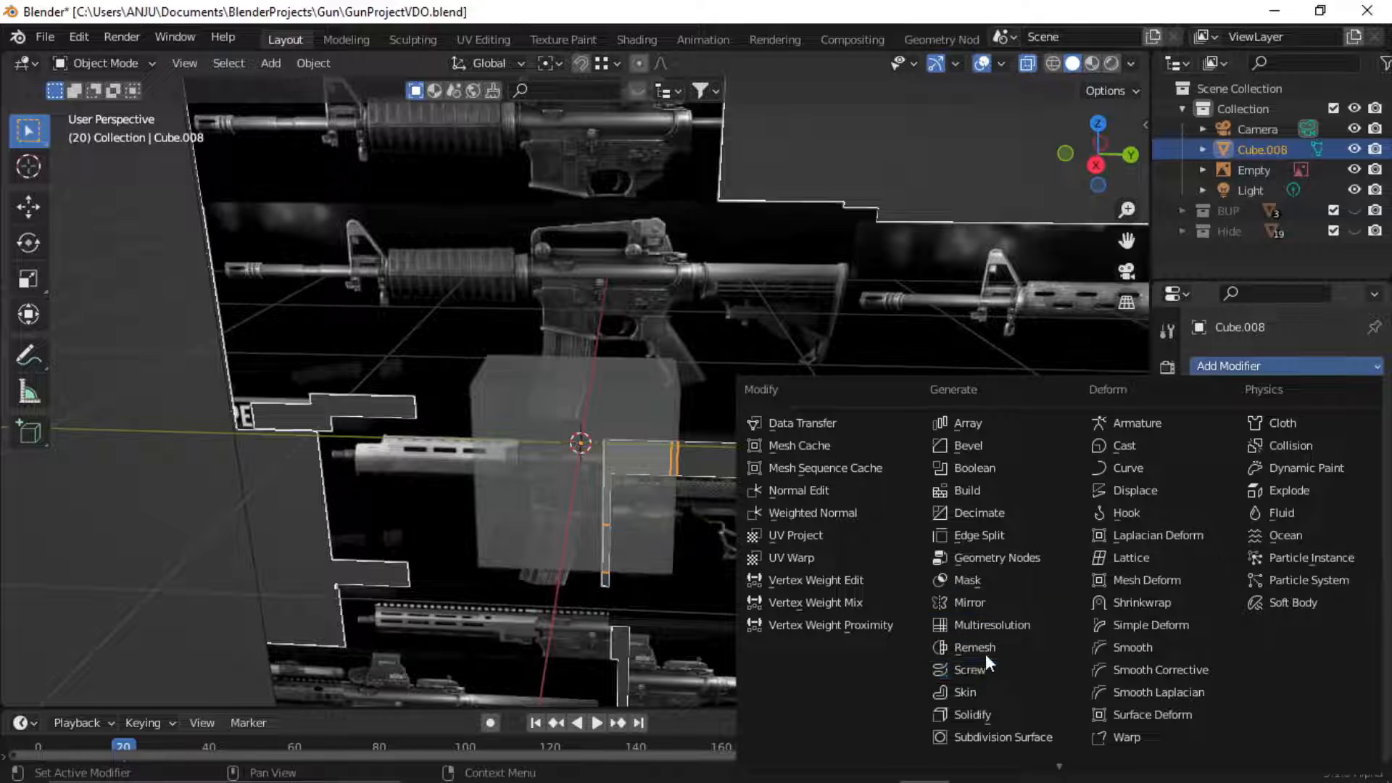
left_click(989, 605)
middle_click_drag(741, 495, 755, 454)
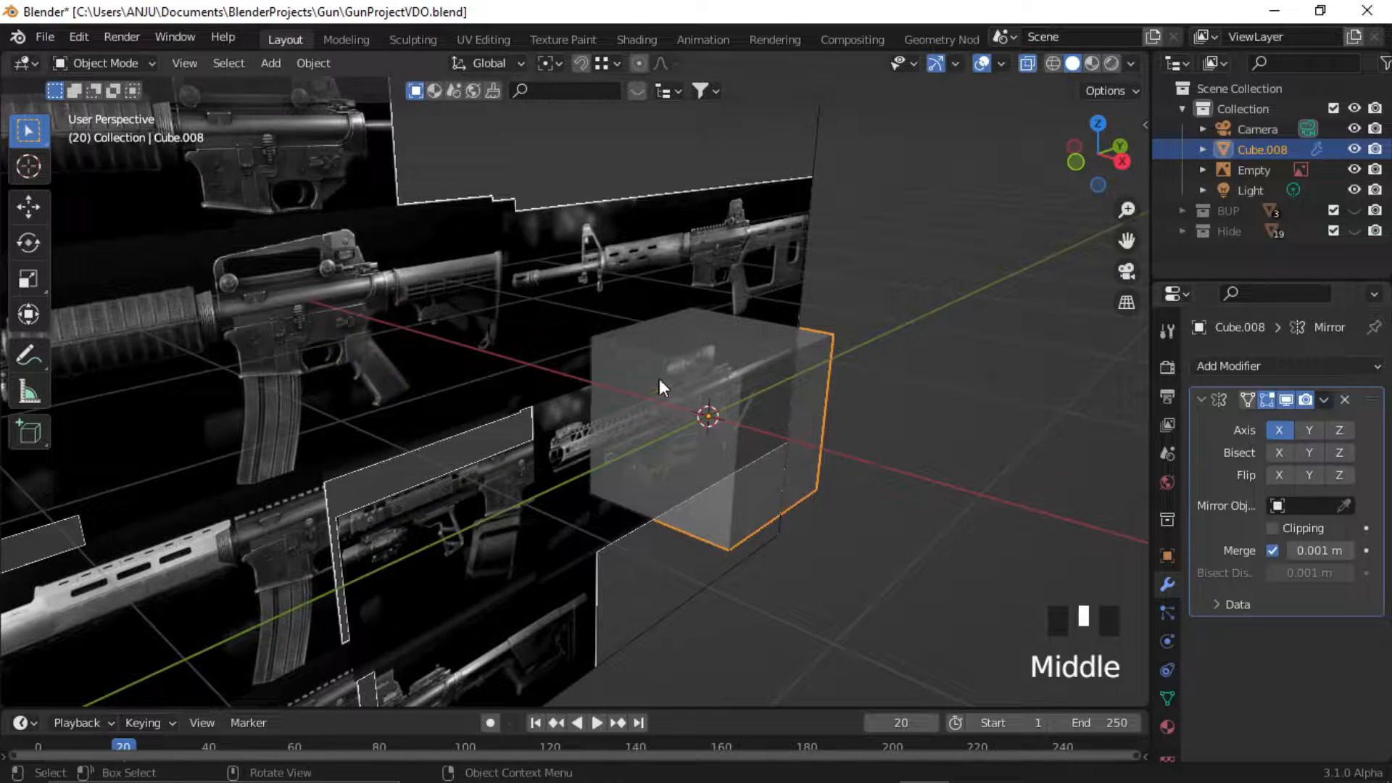
middle_click_drag(659, 378, 728, 432)
scroll(620, 432, "up", 3)
In the right orthographic view, move the cube over the magazine well and scale it down to match its width.
left_click(571, 403)
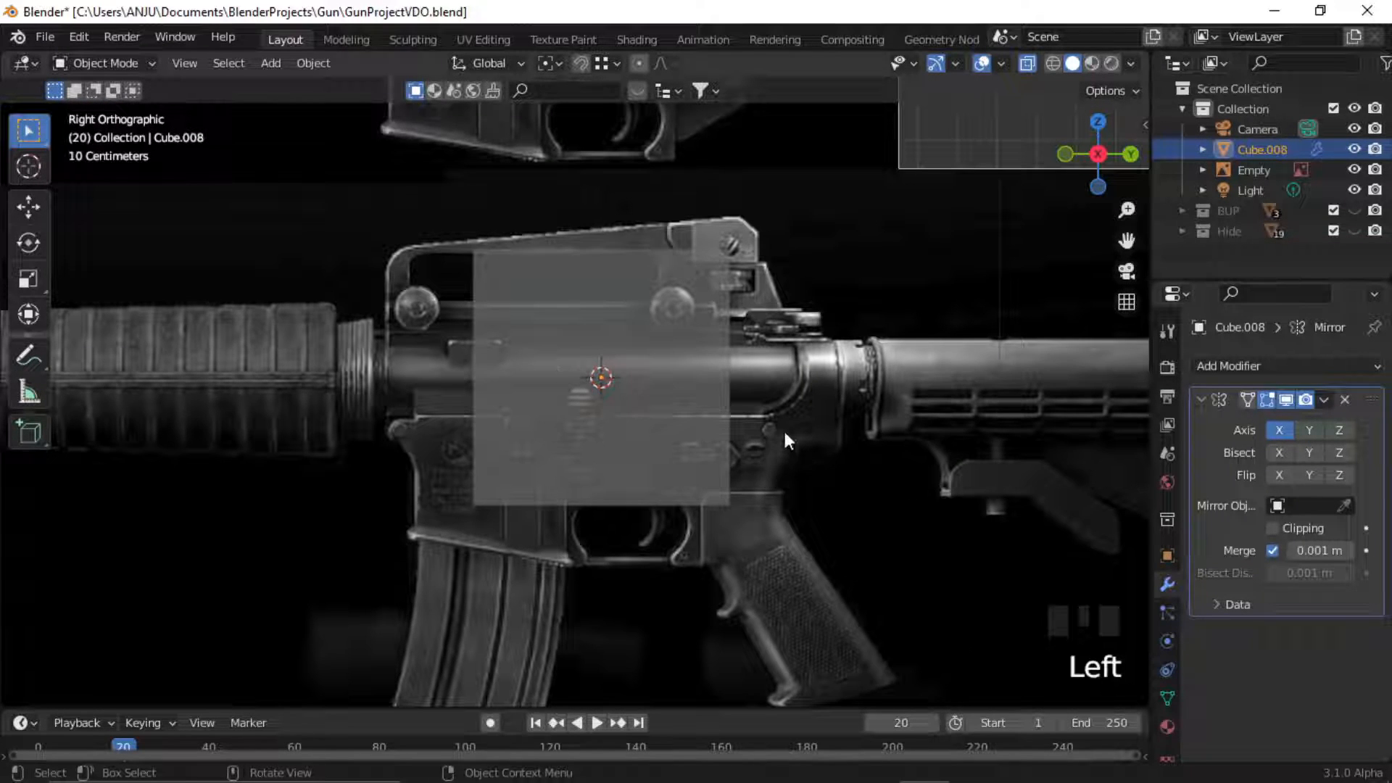
left_click(744, 488)
key("g")
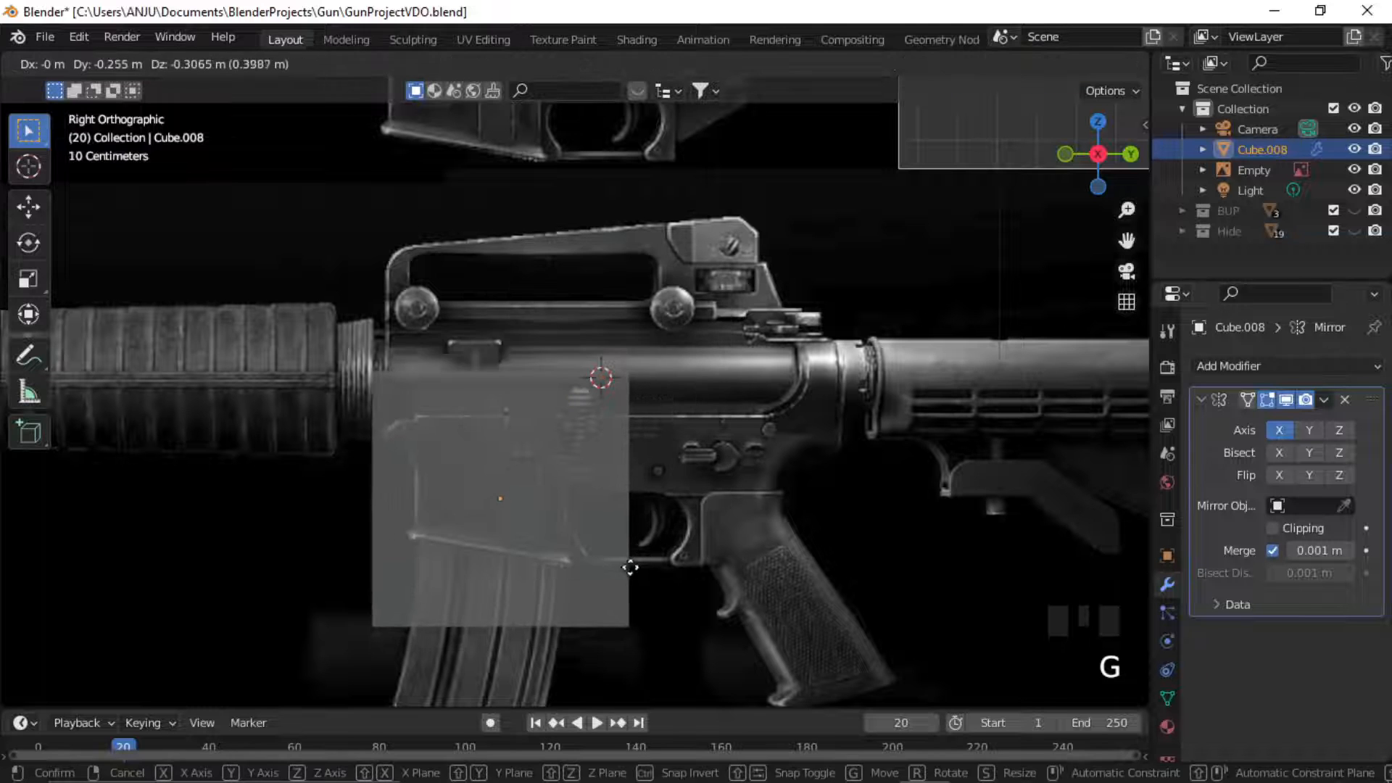
left_click(628, 565)
key("s")
left_click(643, 603)
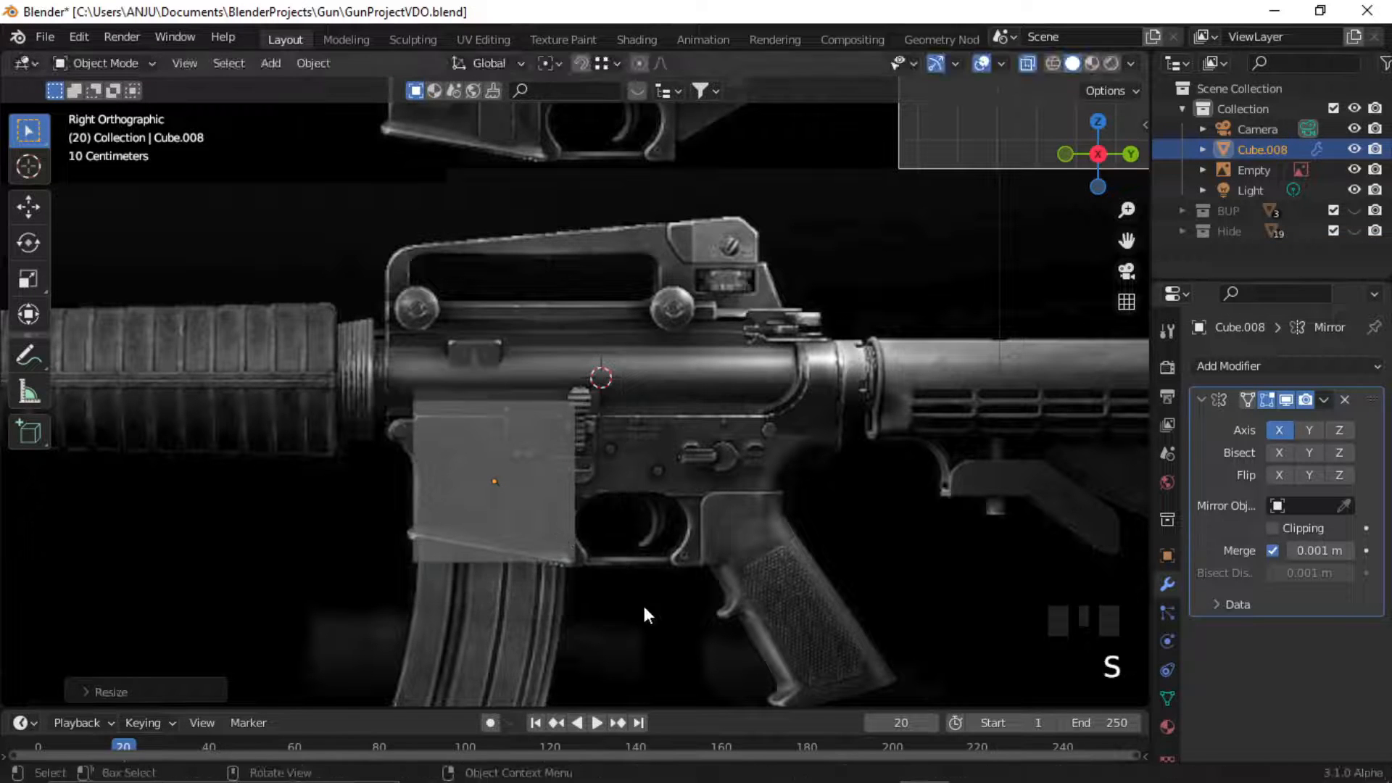
Raise the block's lower front vertices along Z to follow the slanted bottom edge of the magazine well.
scroll(446, 543, "up", 4)
middle_click_drag(446, 542, 531, 424, "shift")
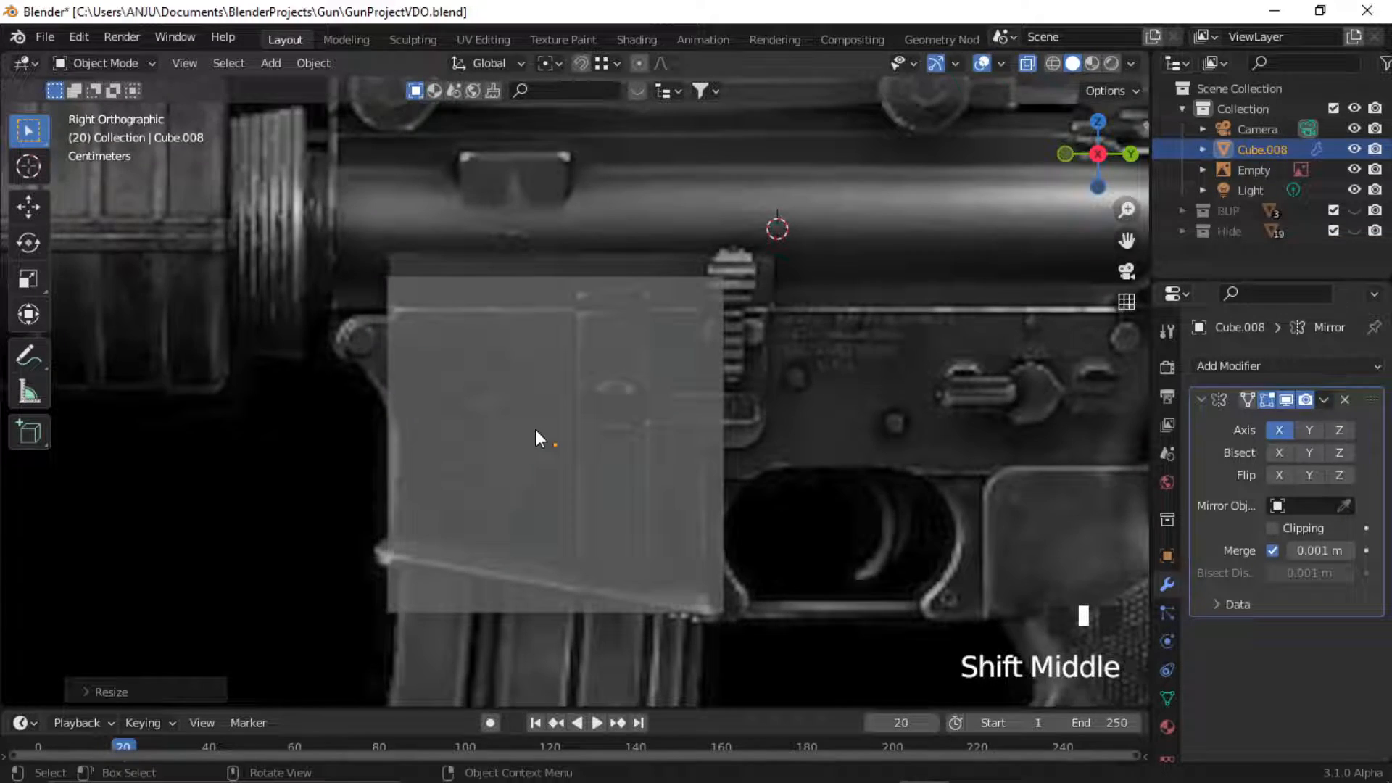
key("Tab")
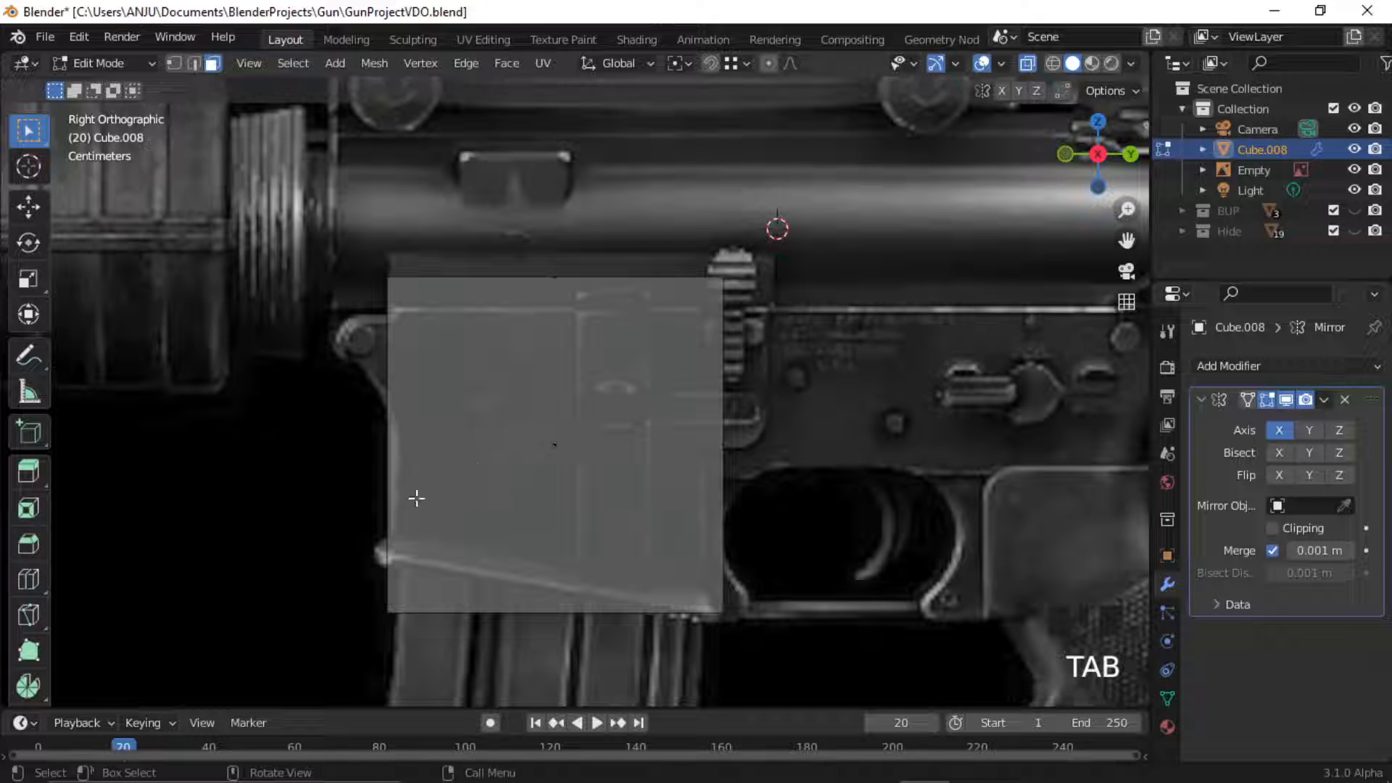
left_click_drag(298, 524, 422, 647)
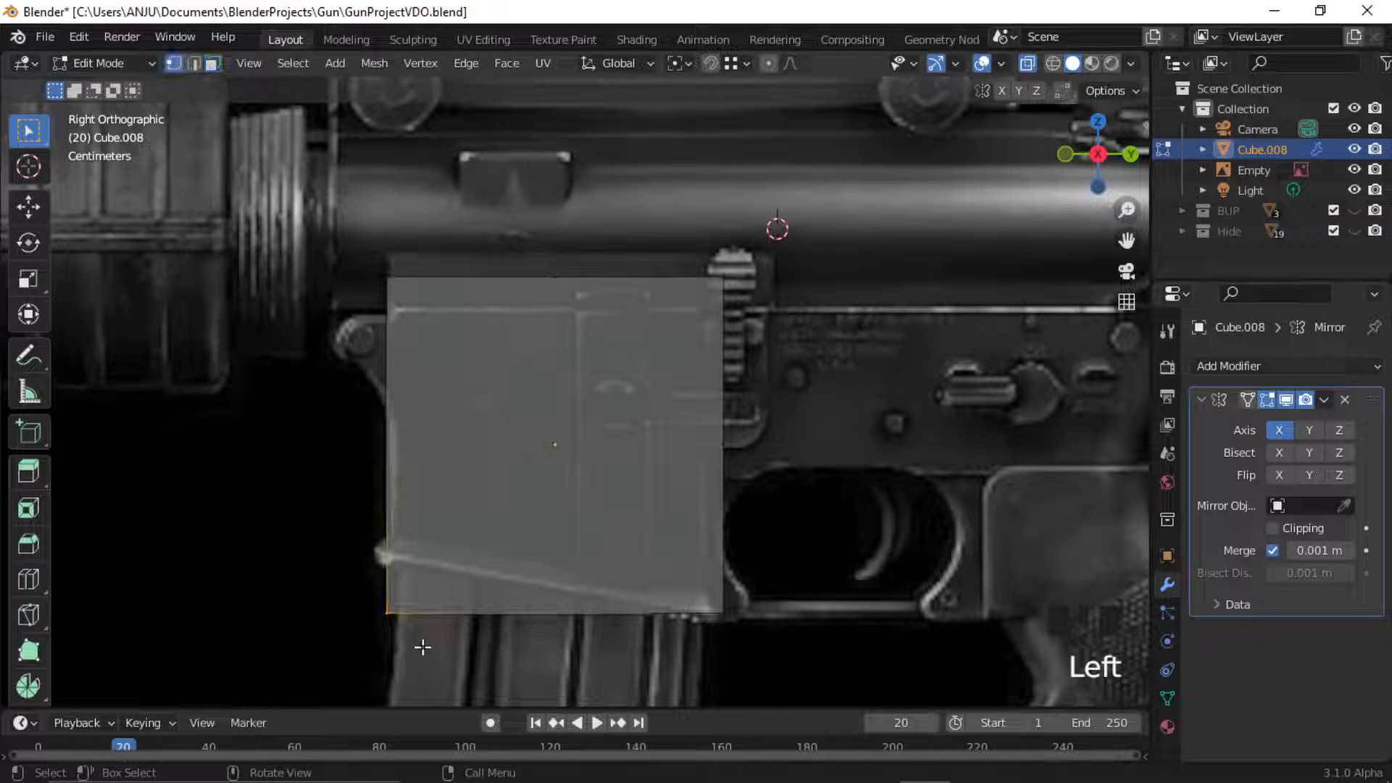
key("g")
key("z")
left_click(426, 576)
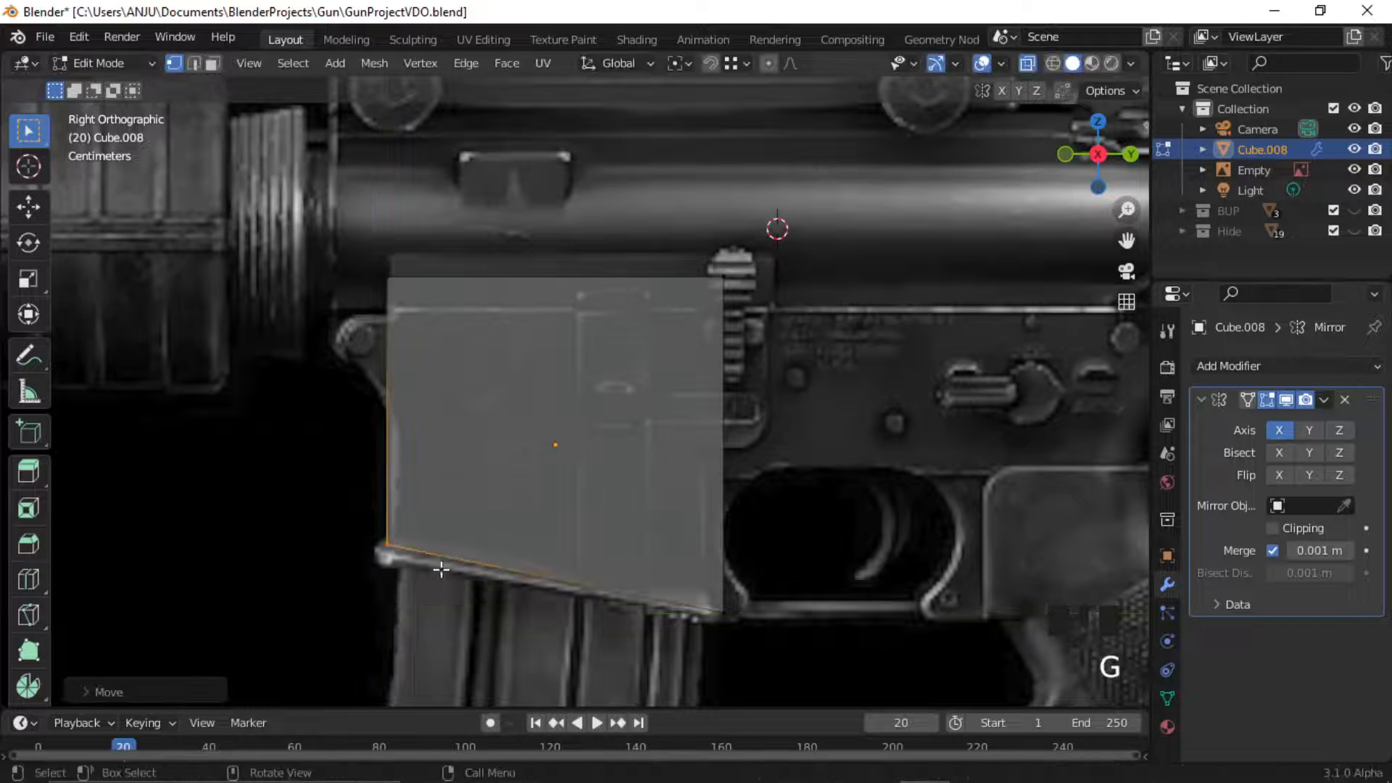
Lower the block's top vertices along Z by about 0.042 m to the lower receiver's top line.
left_click_drag(294, 225, 733, 368)
key("g")
key("z")
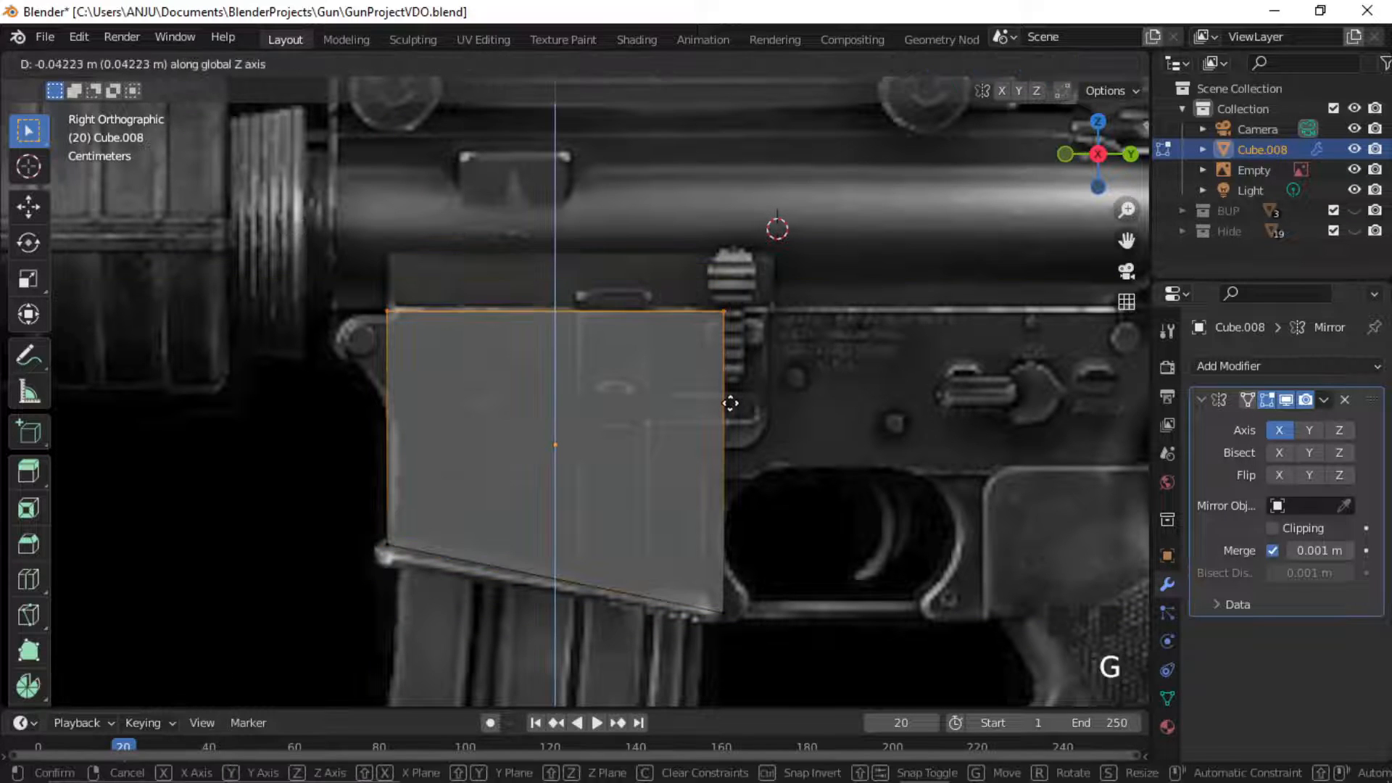
left_click(733, 405)
Raise the block's lower rear vertices slightly along Z to meet the magazine well's bottom edge.
left_click_drag(699, 522, 800, 668)
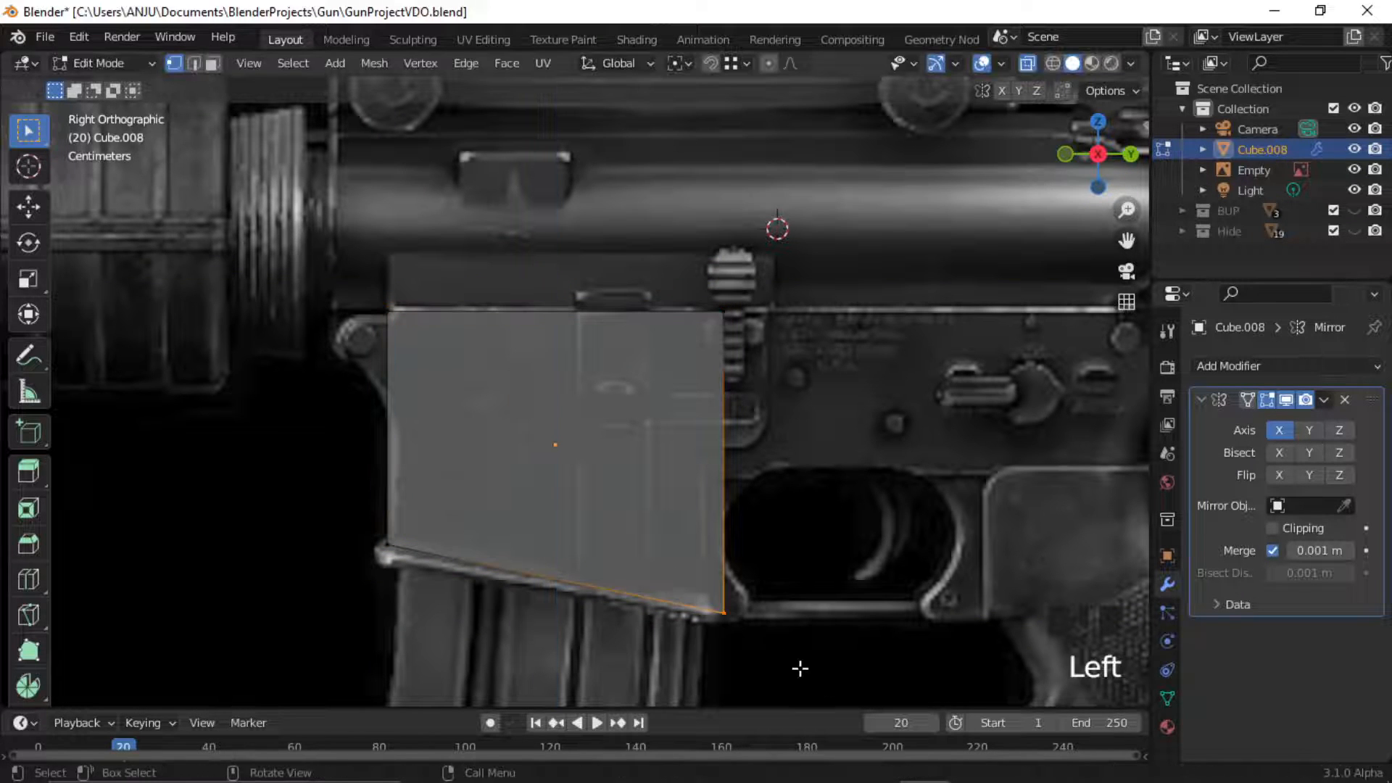
key("g")
key("z")
left_click(758, 639)
Move the block's rear vertices forward along Y to line up with the front of the trigger guard, and clear the selection.
left_click_drag(643, 227, 845, 687)
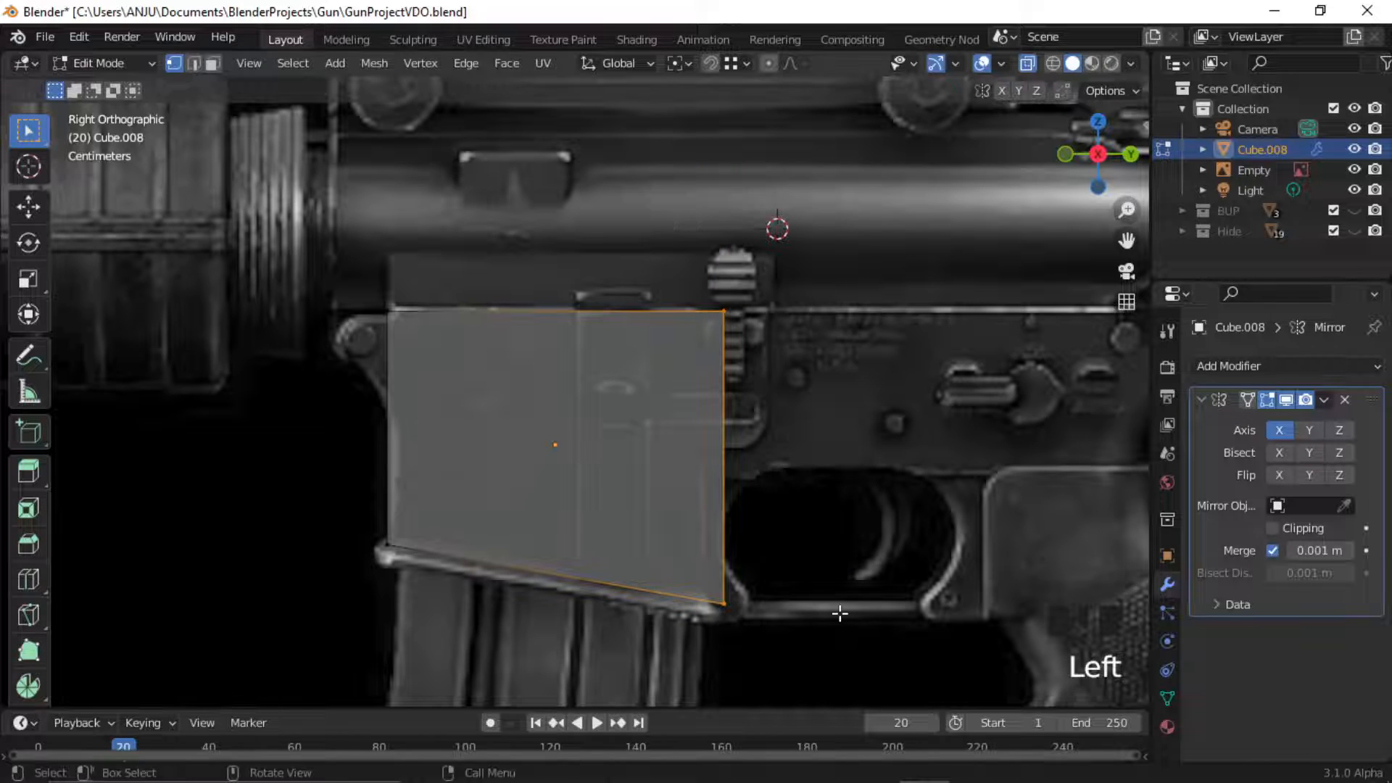
key("g")
key("y")
left_click(820, 614)
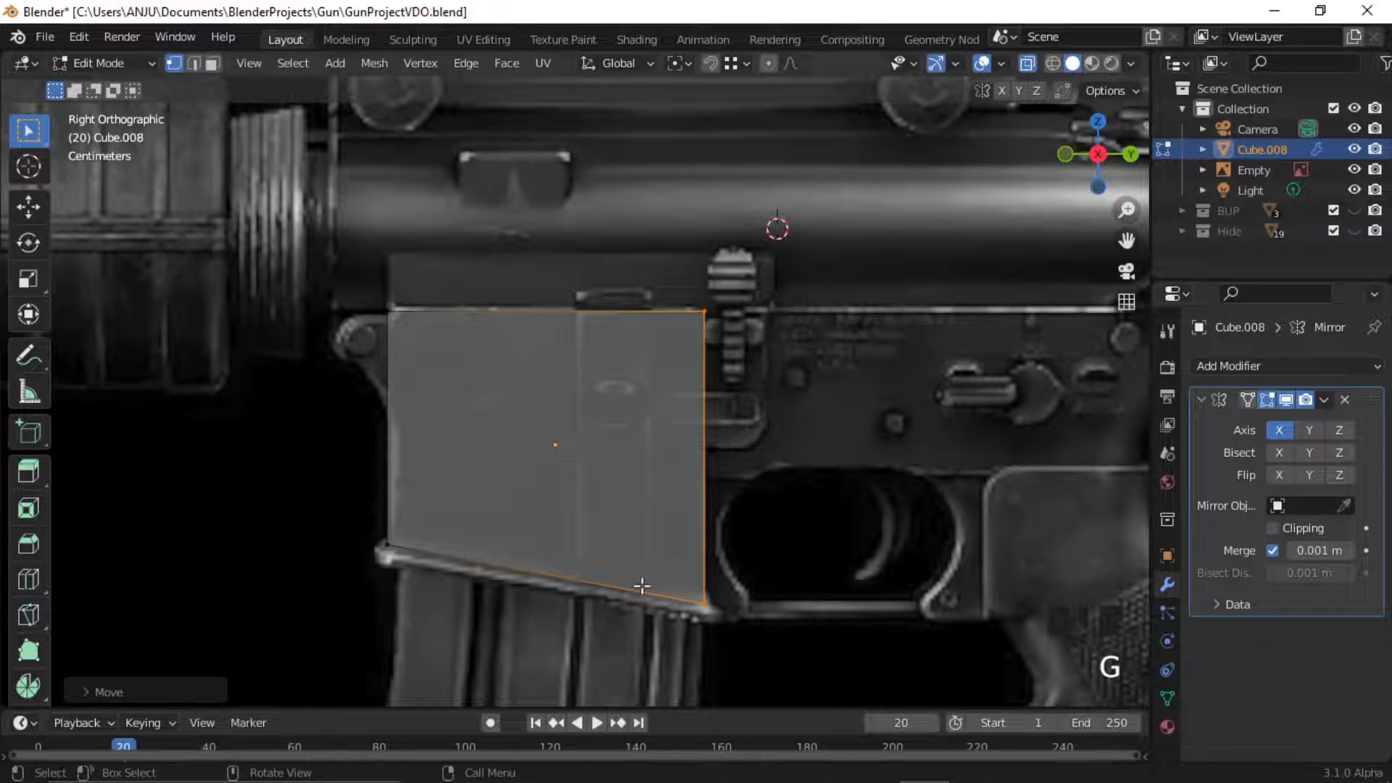
middle_click_drag(879, 554, 792, 587, "shift")
left_click(632, 443)
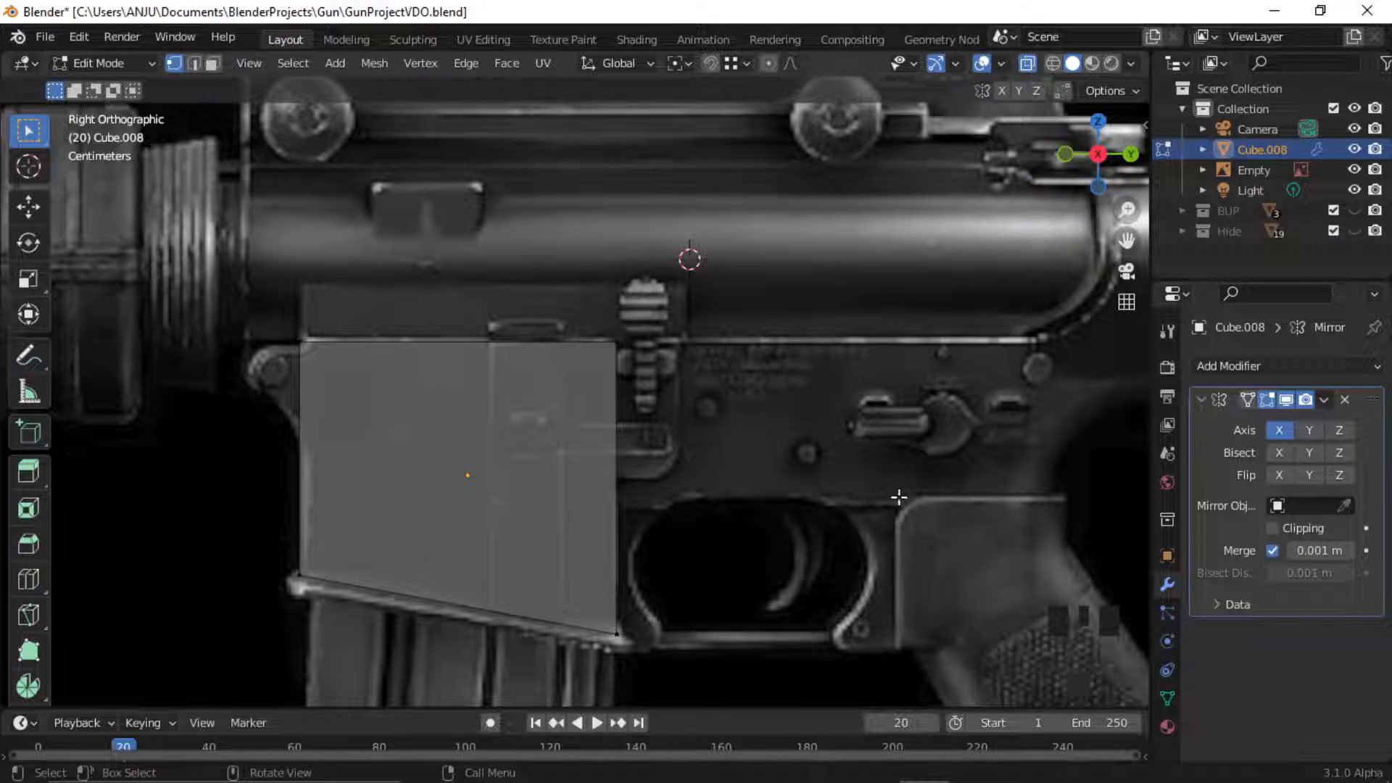
Add a horizontal loop cut around the block, meeting its rear edge level with the top of the trigger opening.
middle_click_drag(999, 456, 916, 447, "shift")
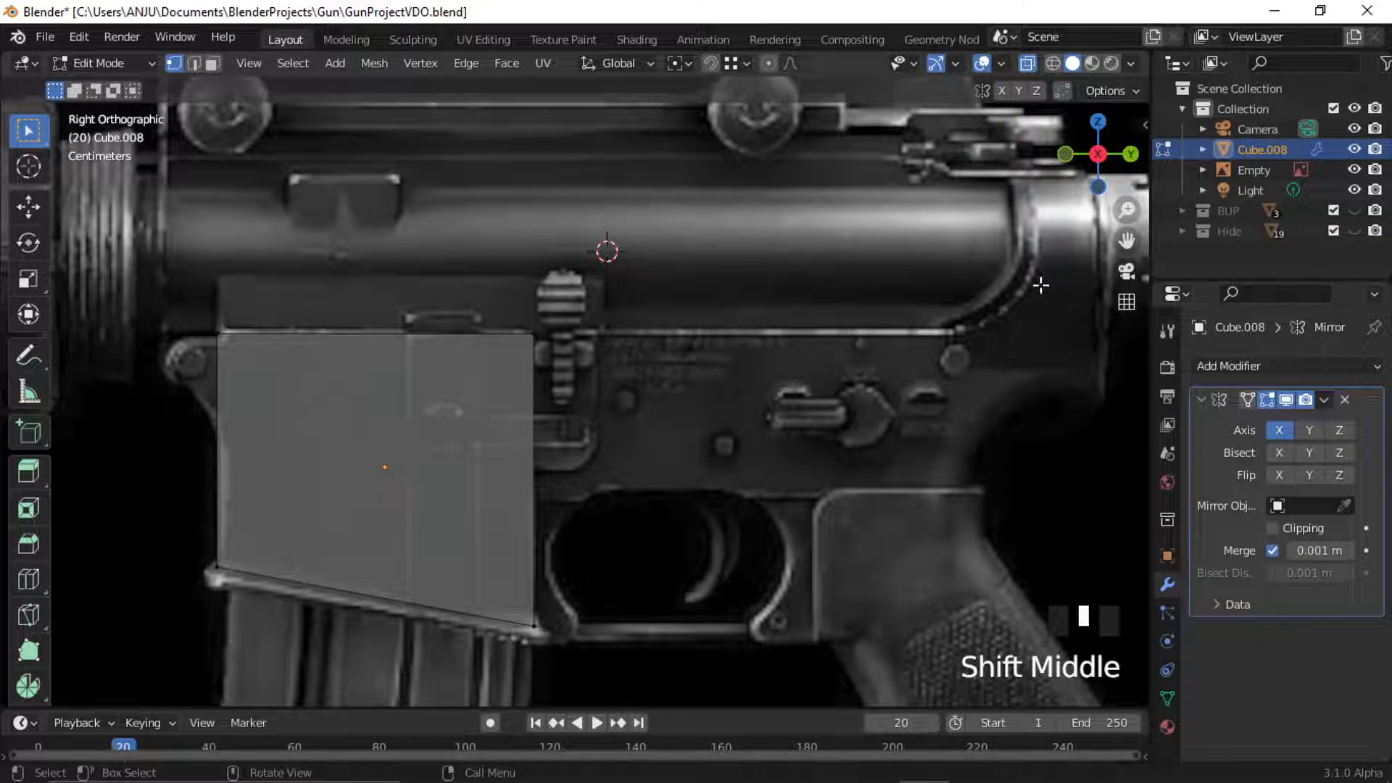
left_click(28, 579)
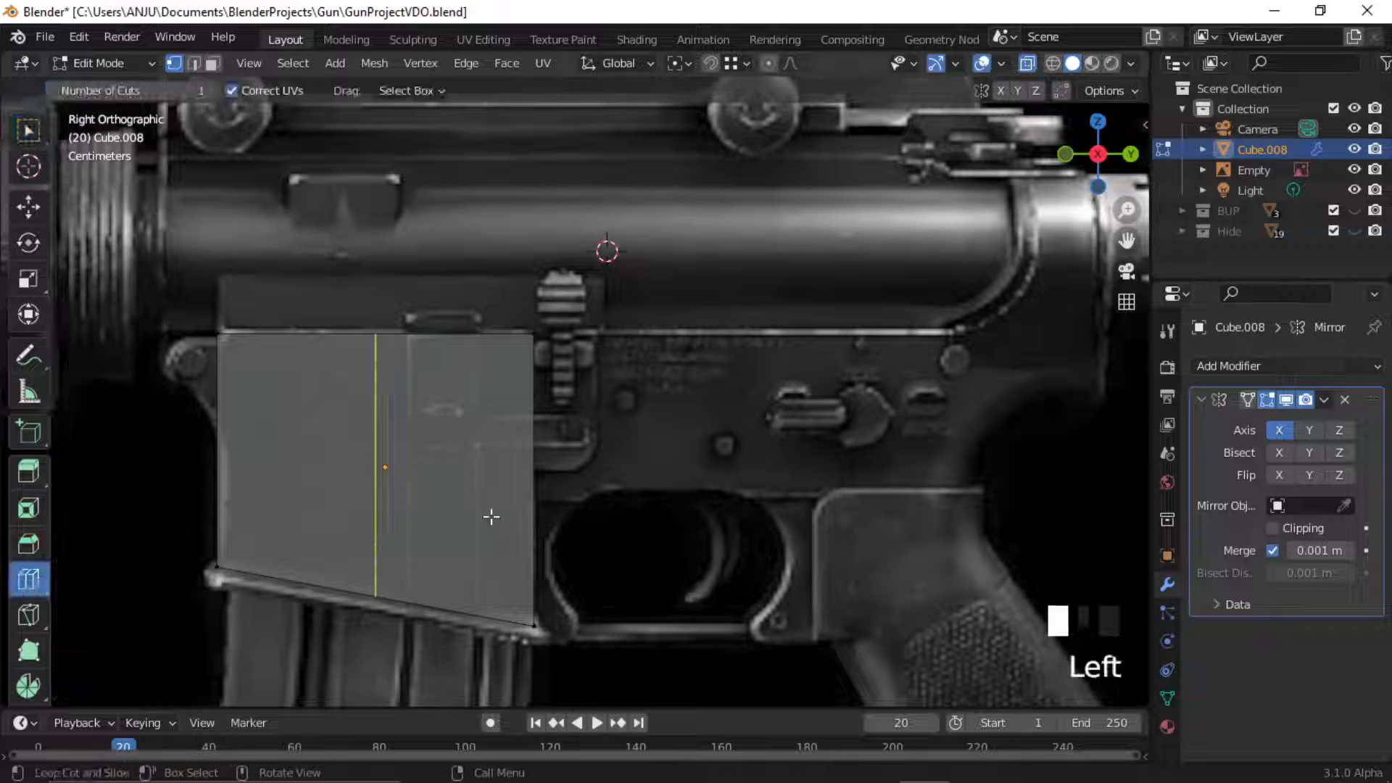
left_click_drag(540, 496, 539, 514)
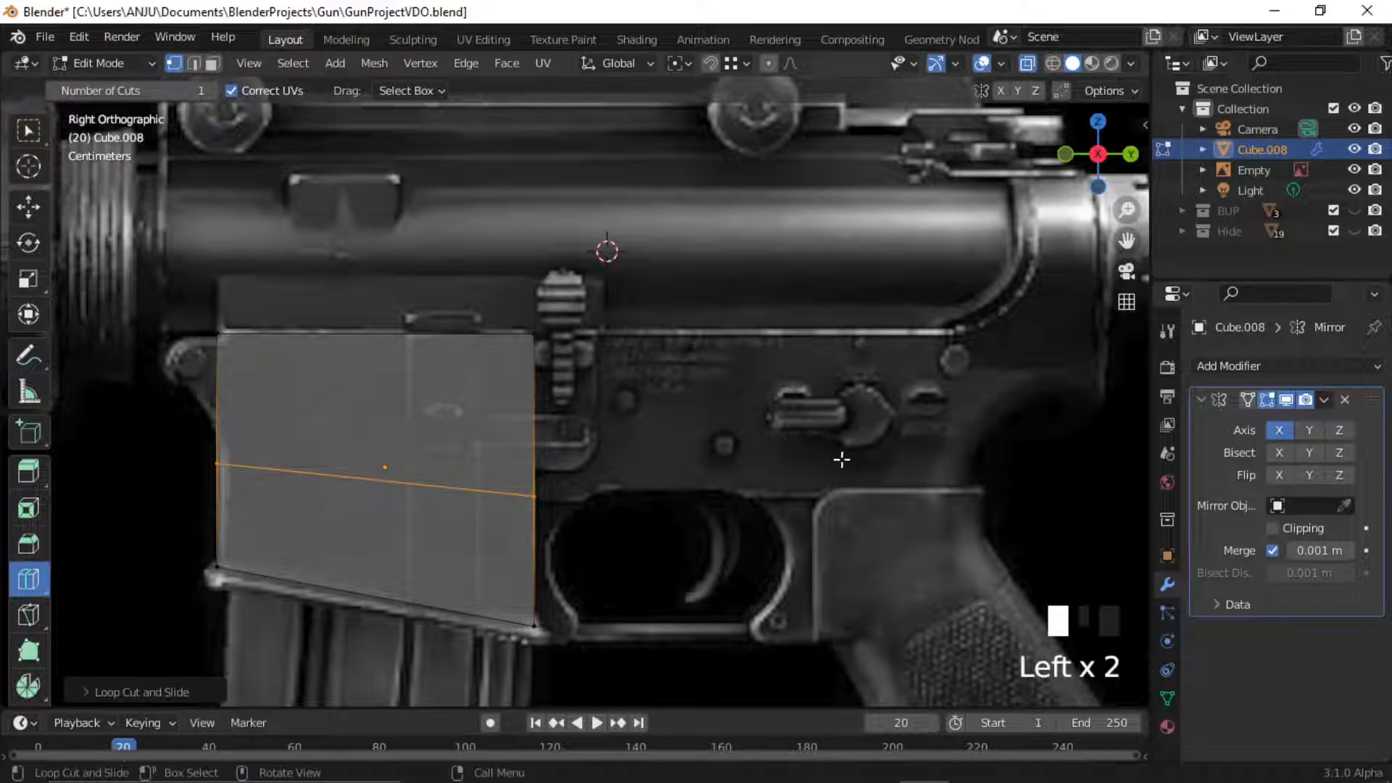
left_click(20, 136)
Extrude the block's upper rear face backward to the rear end of the lower receiver.
middle_click_drag(429, 469, 400, 476)
key("3")
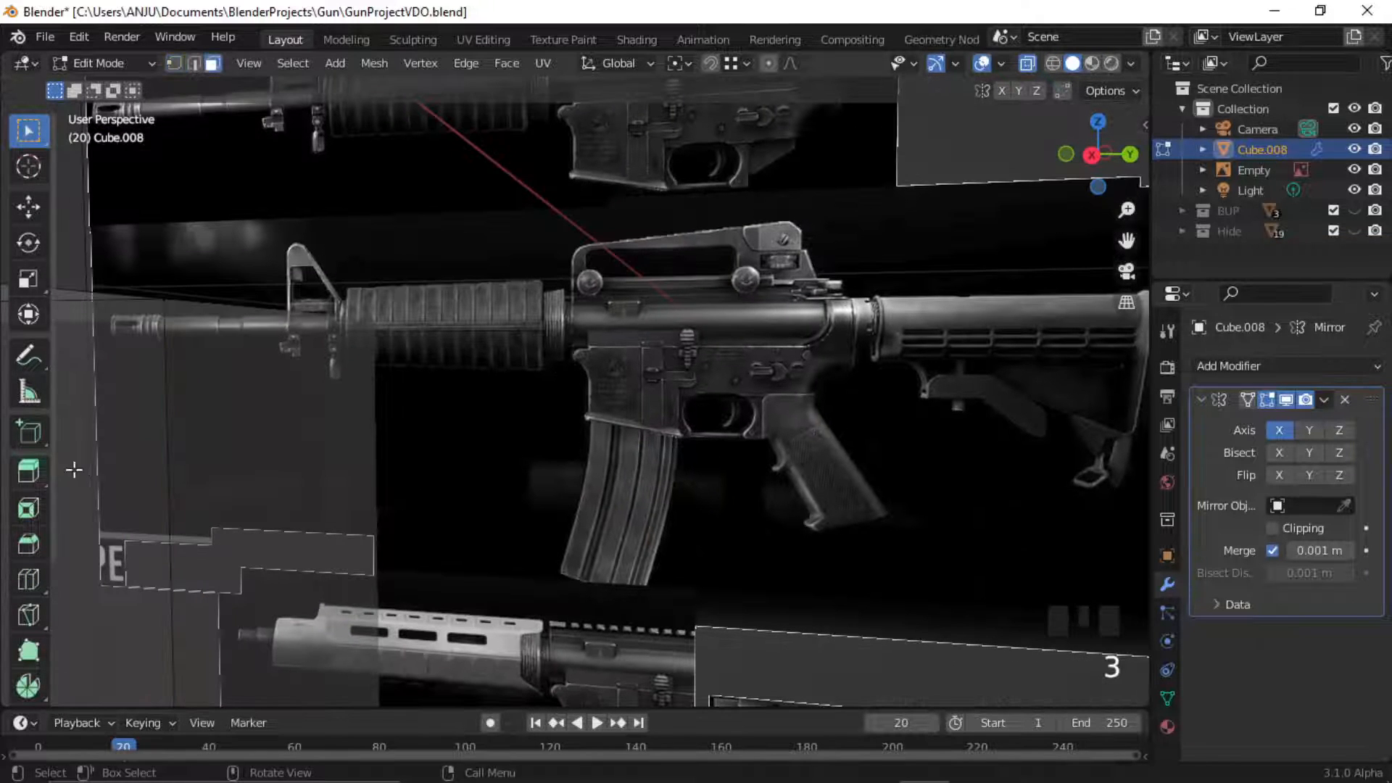
left_click(192, 506)
scroll(192, 506, "down", 4)
left_click(475, 498)
middle_click_drag(475, 499, 615, 498, "alt")
scroll(576, 482, "up", 1)
scroll(575, 482, "up", 2)
key("e")
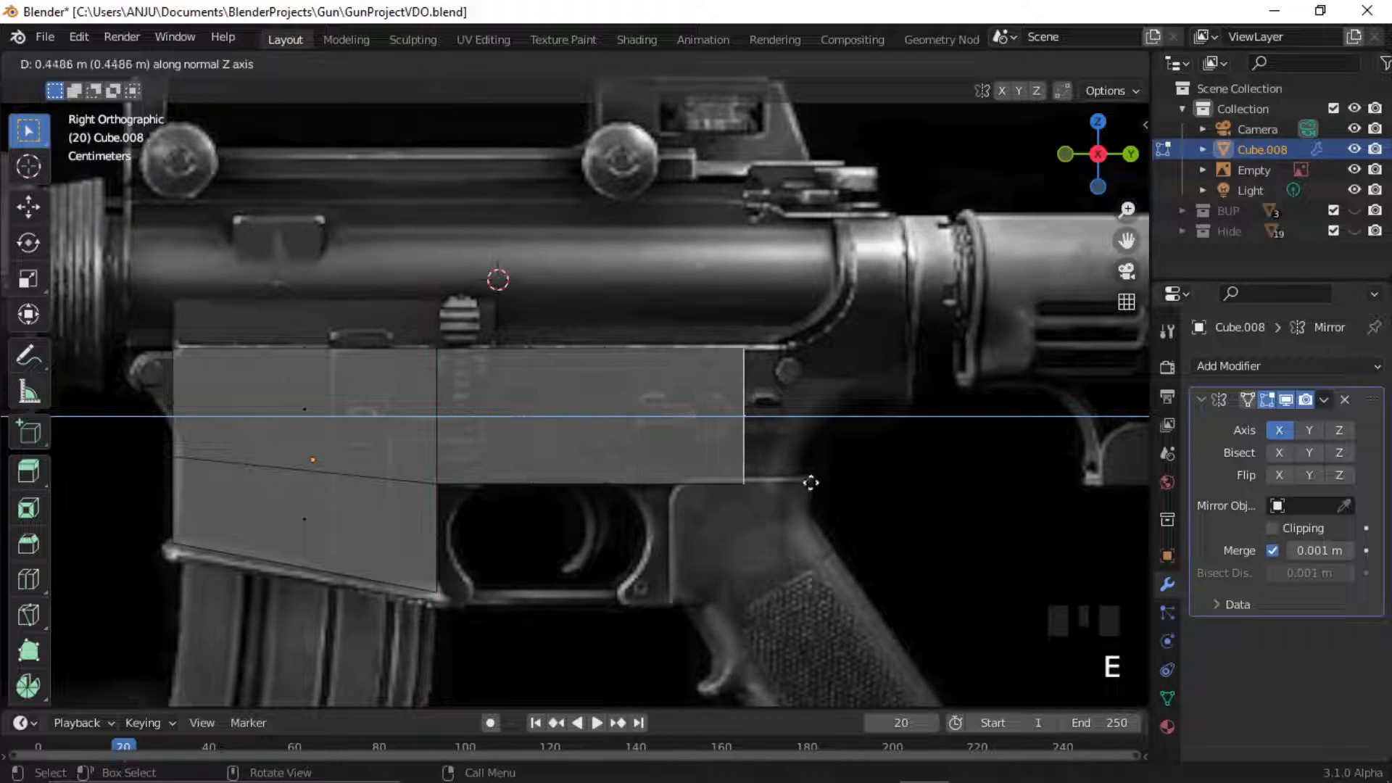
left_click(978, 487)
scroll(972, 485, "up", 2)
middle_click_drag(972, 485, 483, 459, "shift")
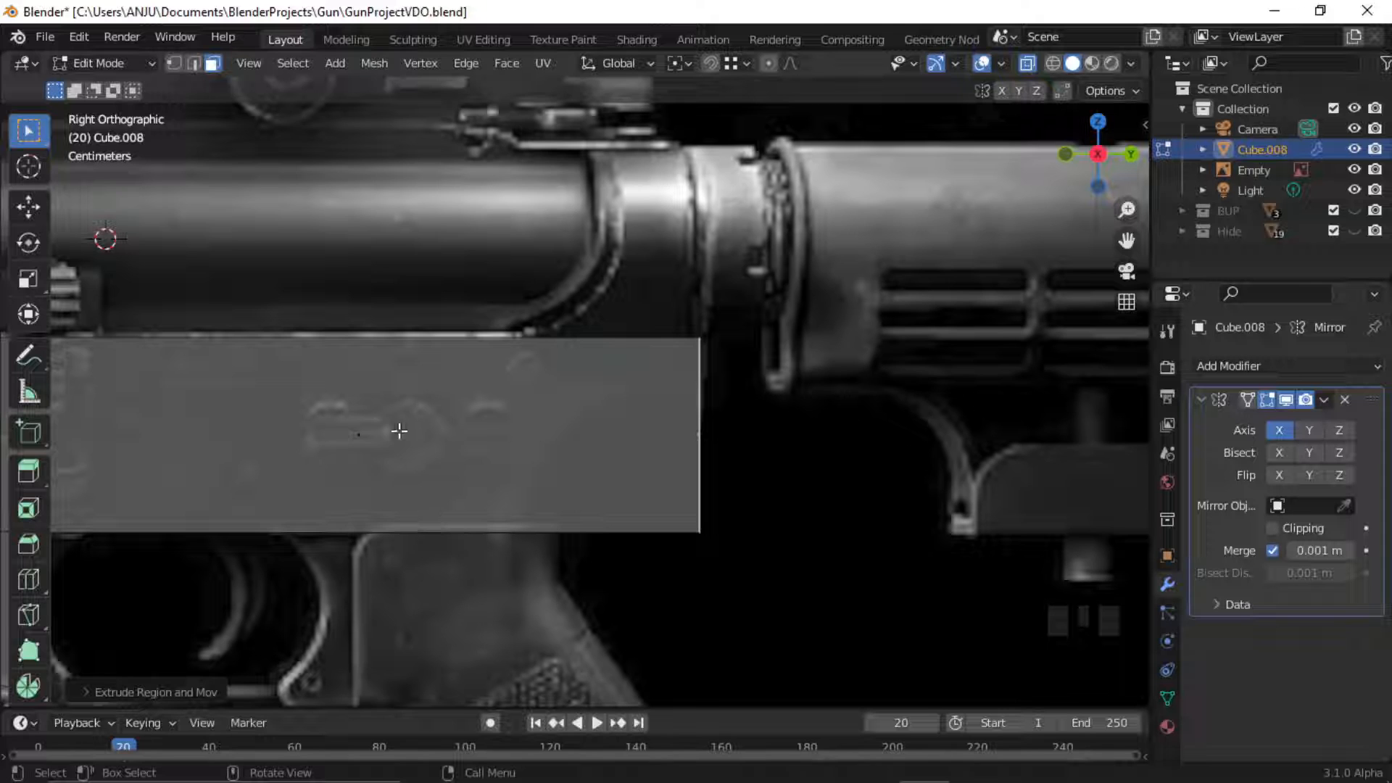
Bevel the lower rear edge with several segments, a width of about 0.729 m and a concave profile to match the curve above the grip.
middle_click_drag(612, 466, 79, 215)
left_click(29, 139)
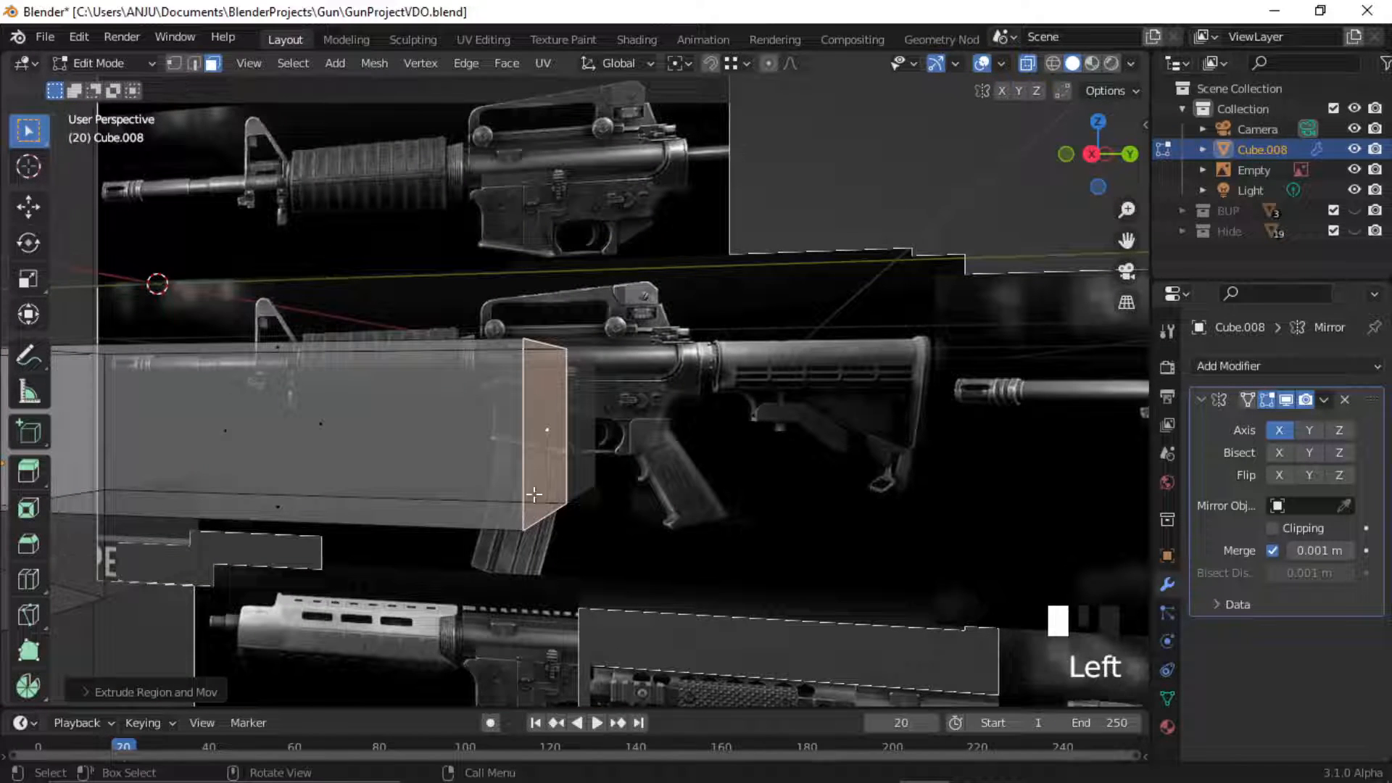
key("2")
left_click(556, 519)
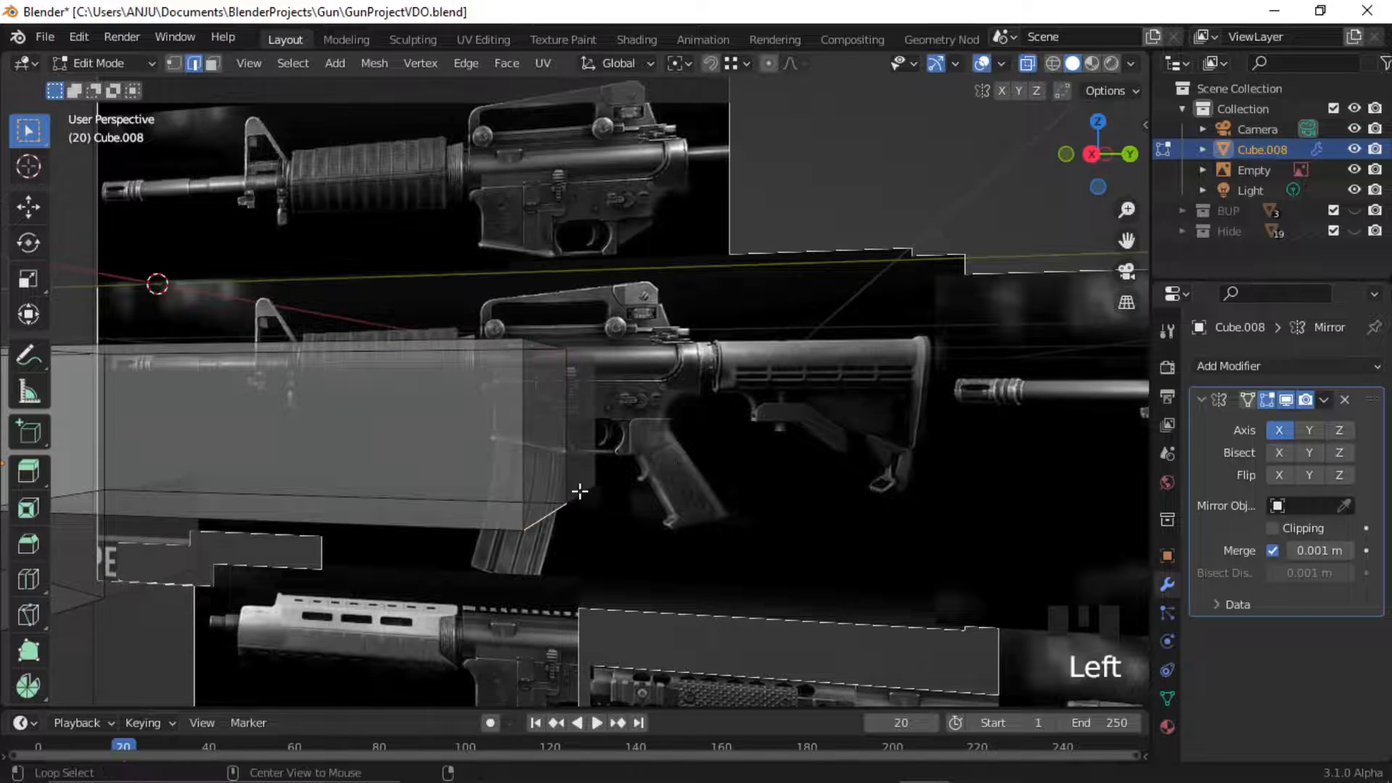
middle_click_drag(580, 491, 814, 482, "alt")
scroll(690, 491, "up", 4)
middle_click_drag(690, 491, 681, 457, "shift")
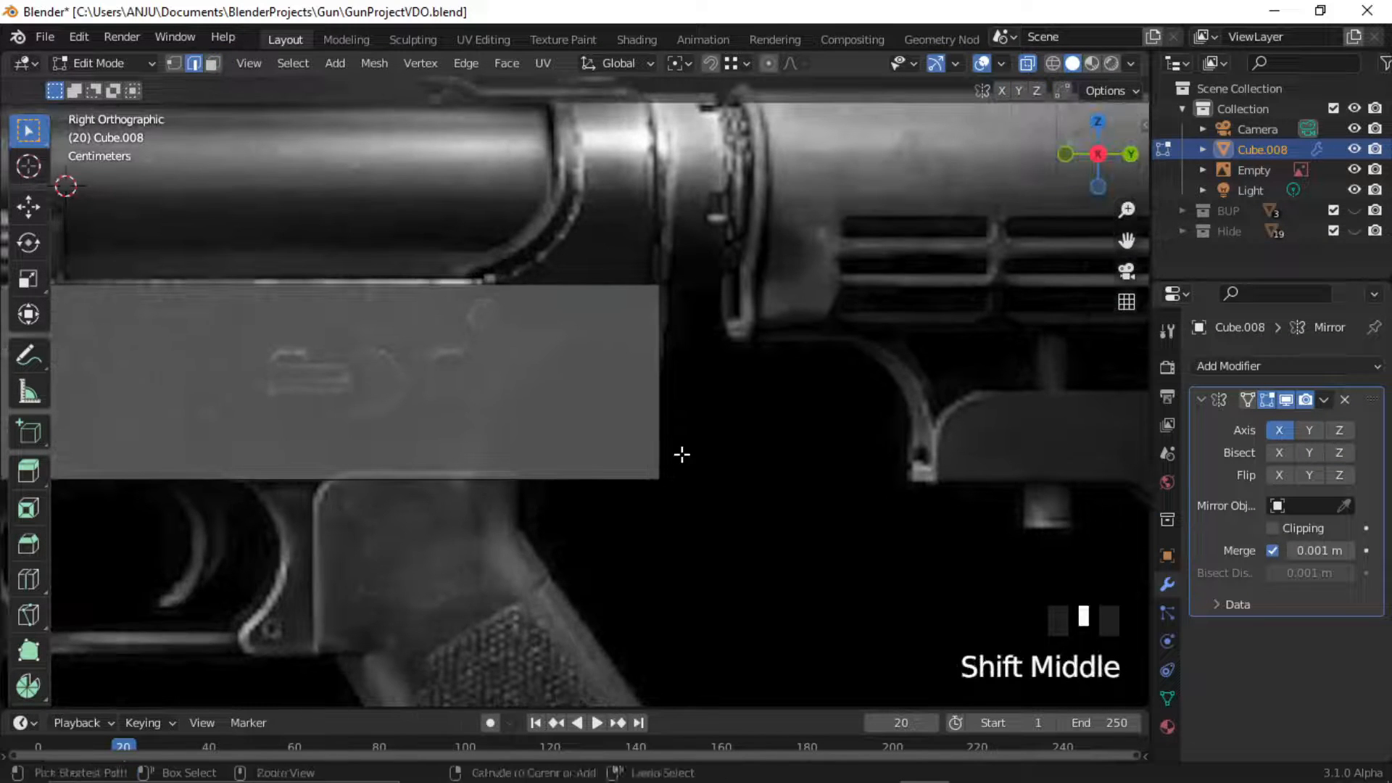
key("ctrl+b")
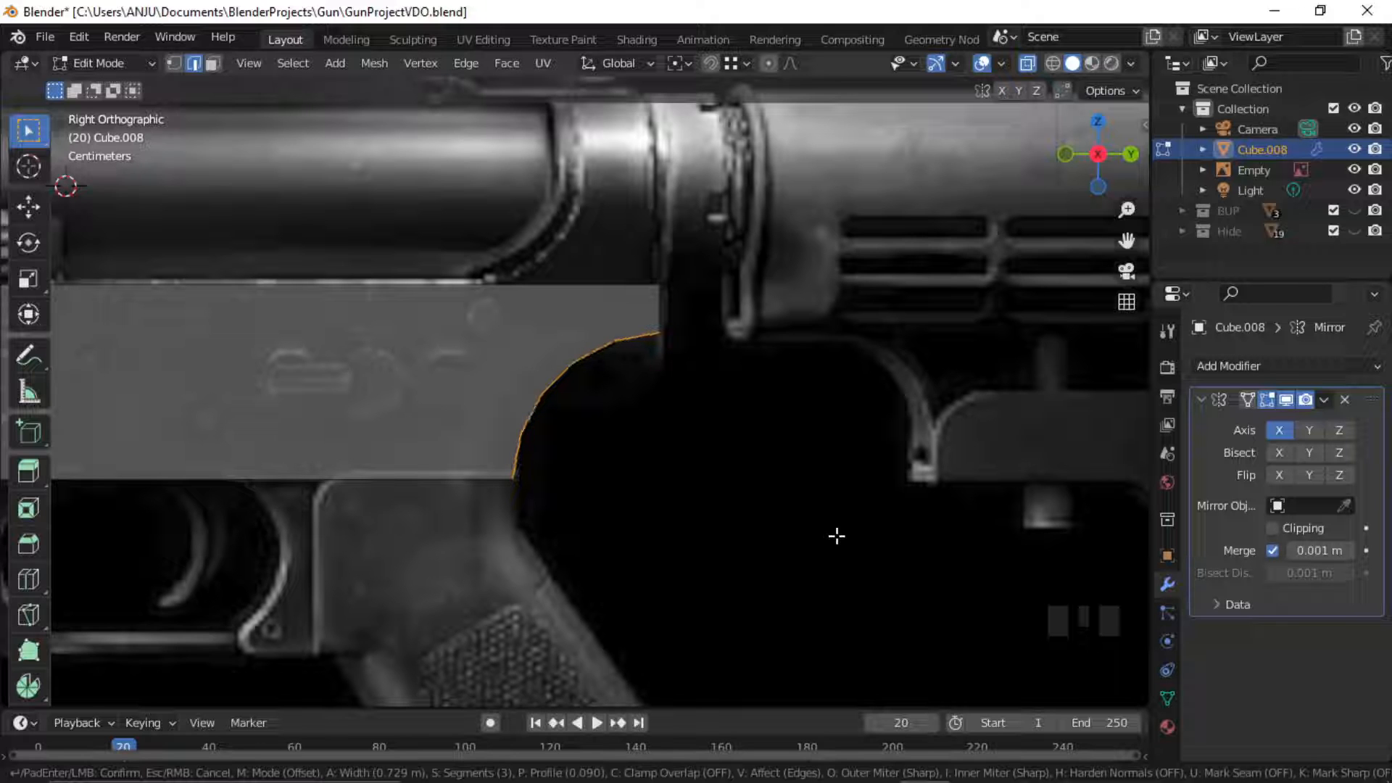
left_click(837, 536)
Return to Object Mode and turn off X-ray to show the receiver block as a solid in perspective.
scroll(534, 407, "down", 2)
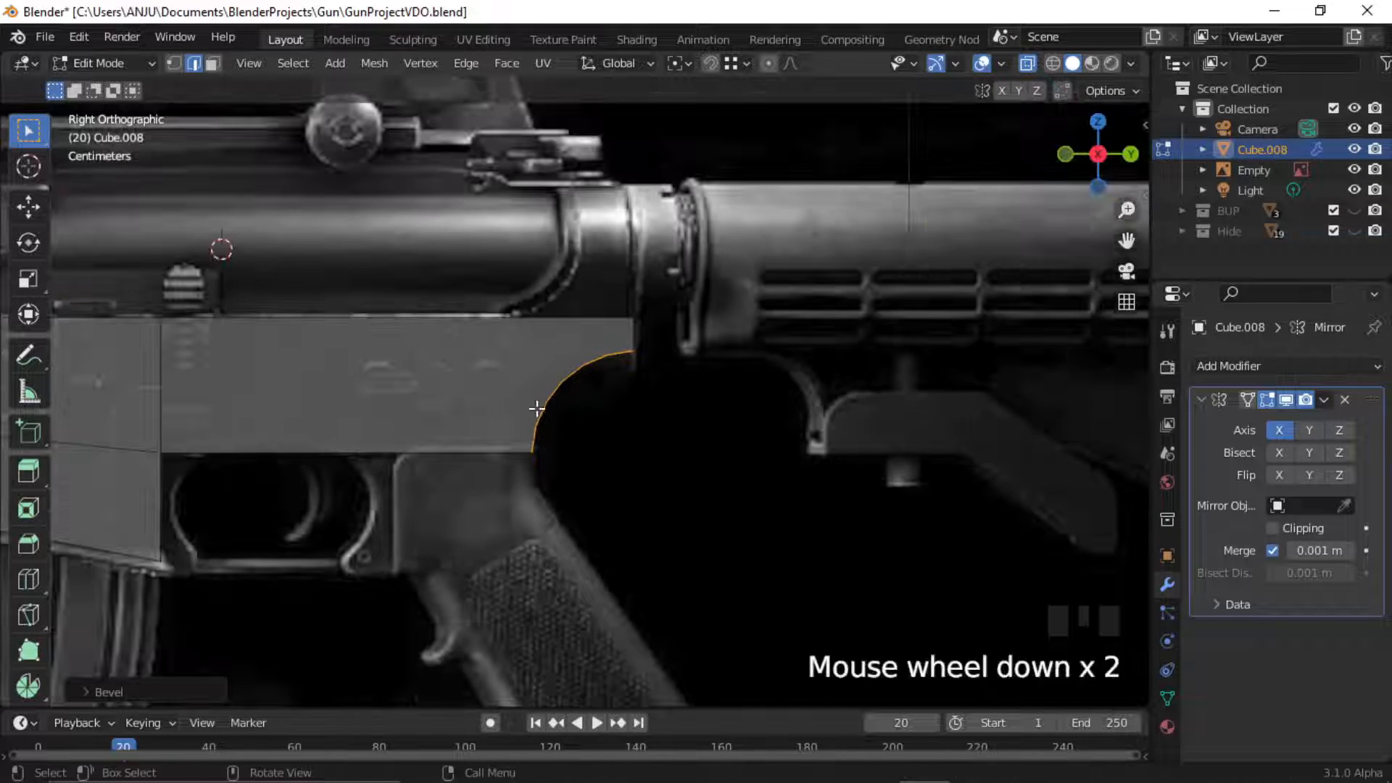
key("Tab")
middle_click_drag(516, 393, 497, 435)
key("alt+z")
scroll(630, 393, "up", 2)
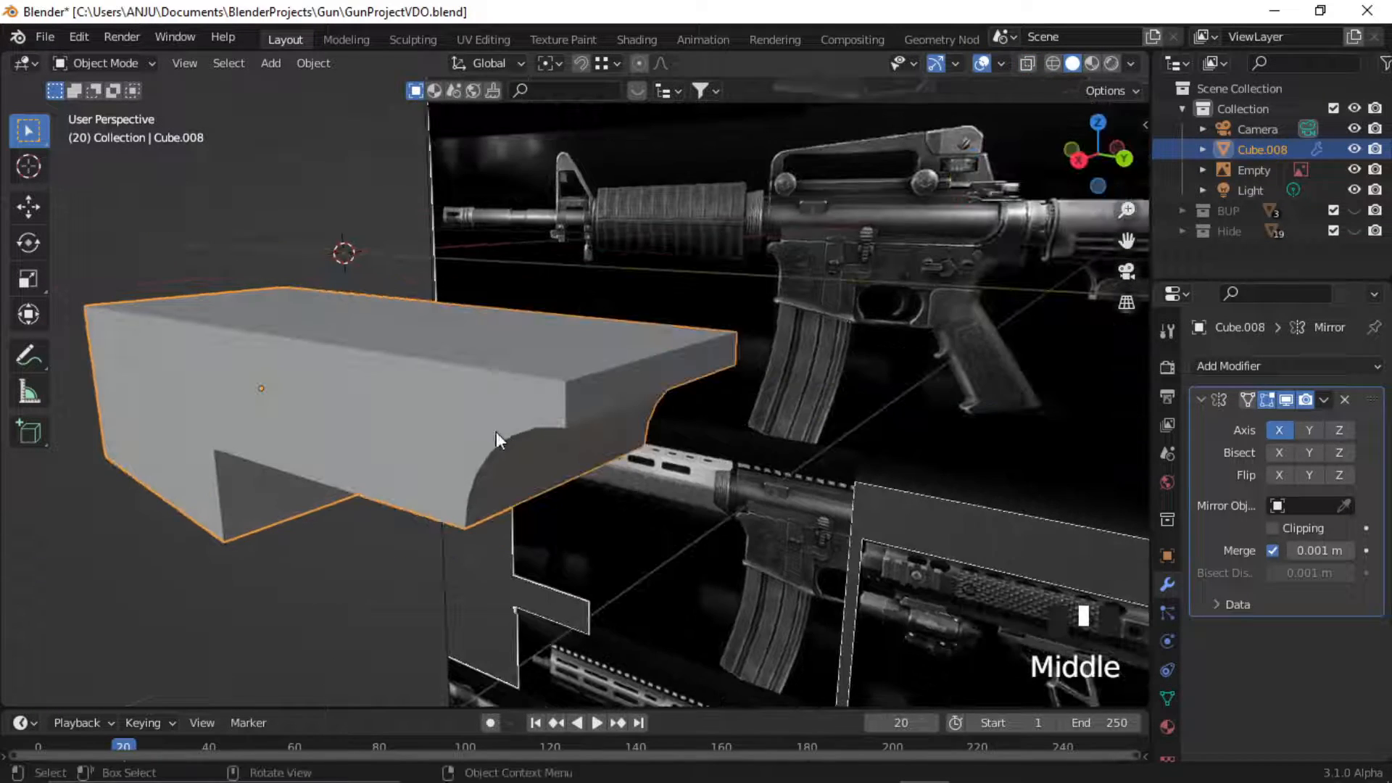
Scale the receiver block along the X axis to about 0.75 of its width.
scroll(620, 419, "down", 2)
middle_click_drag(622, 420, 561, 419)
key("s")
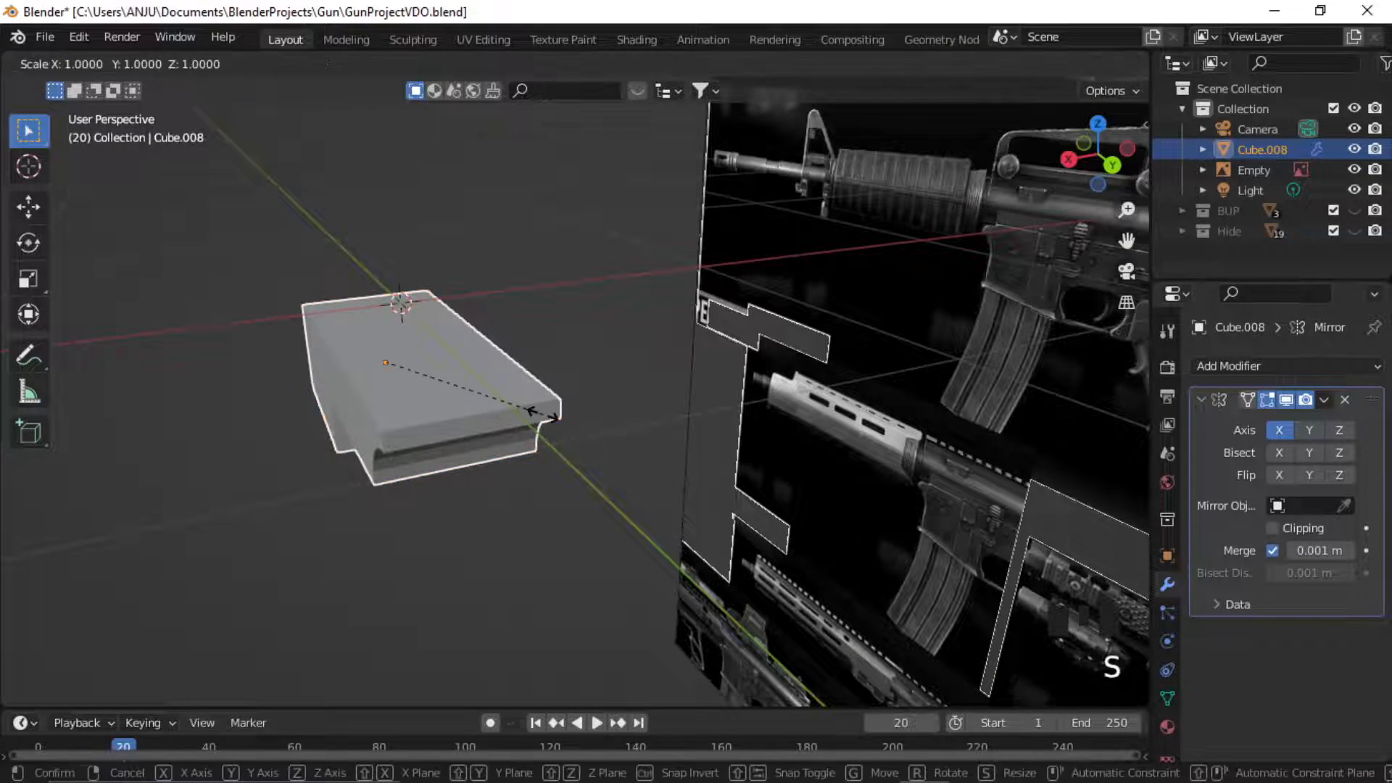
key("x")
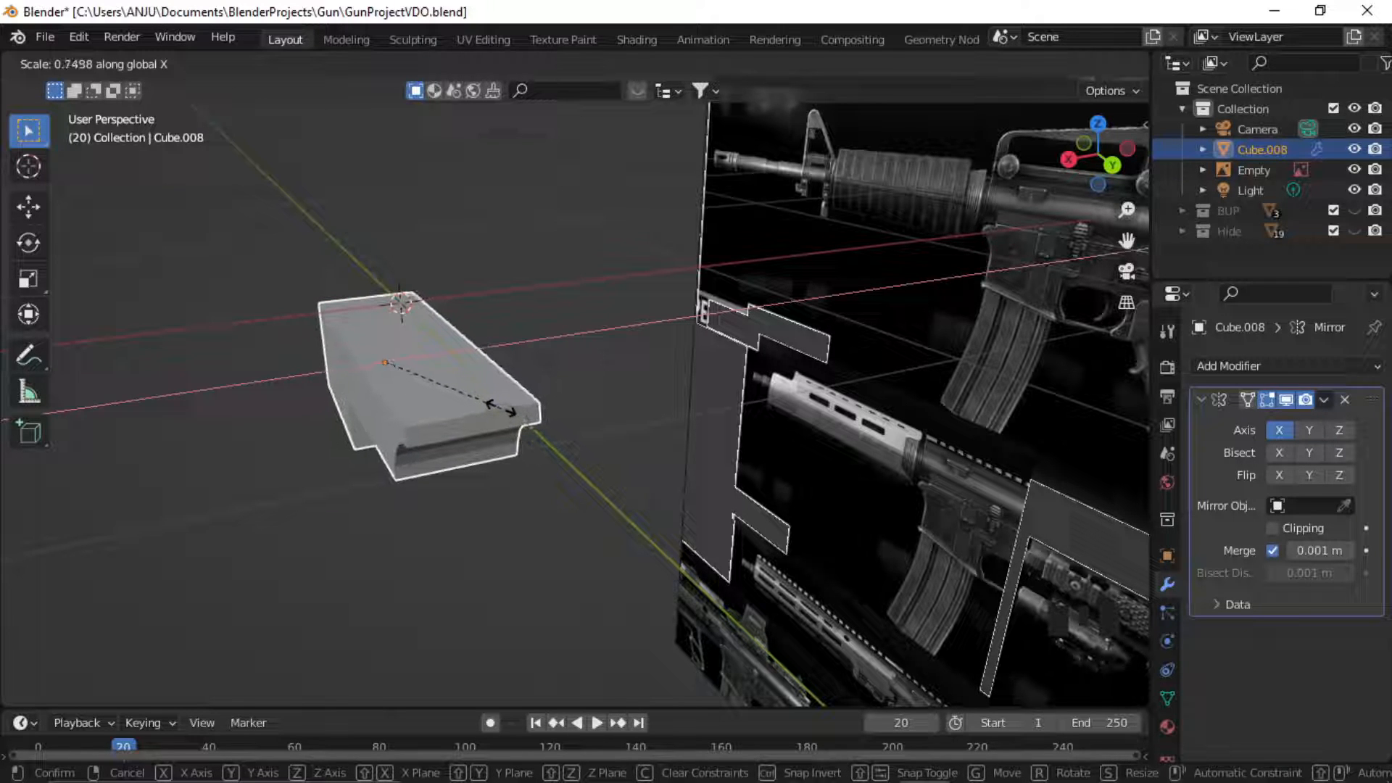
left_click(348, 467)
Shade the receiver block smooth and enable Auto Smooth for its normals.
middle_click_drag(348, 468, 407, 404)
scroll(497, 391, "up", 2)
middle_click_drag(498, 391, 324, 320)
right_click(293, 344)
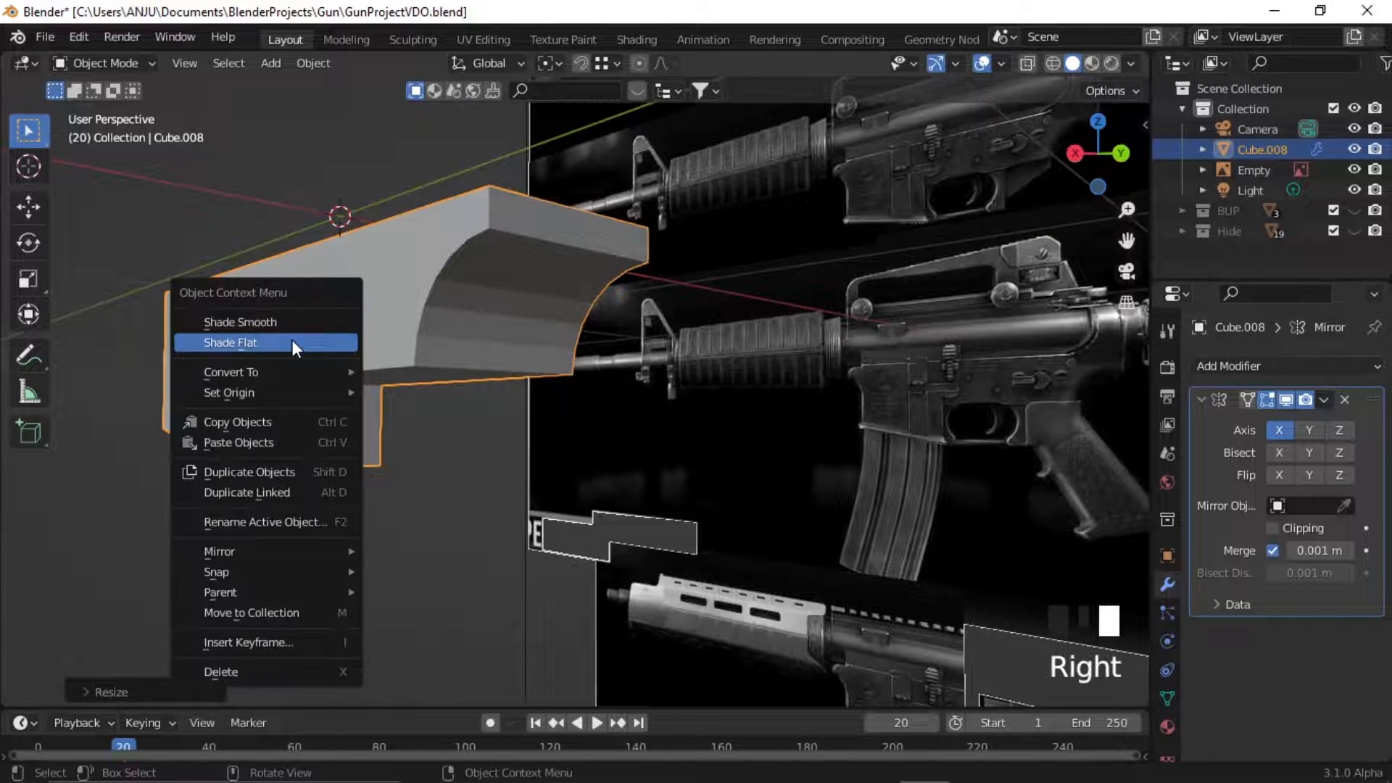
left_click(294, 322)
middle_click_drag(517, 371, 481, 346)
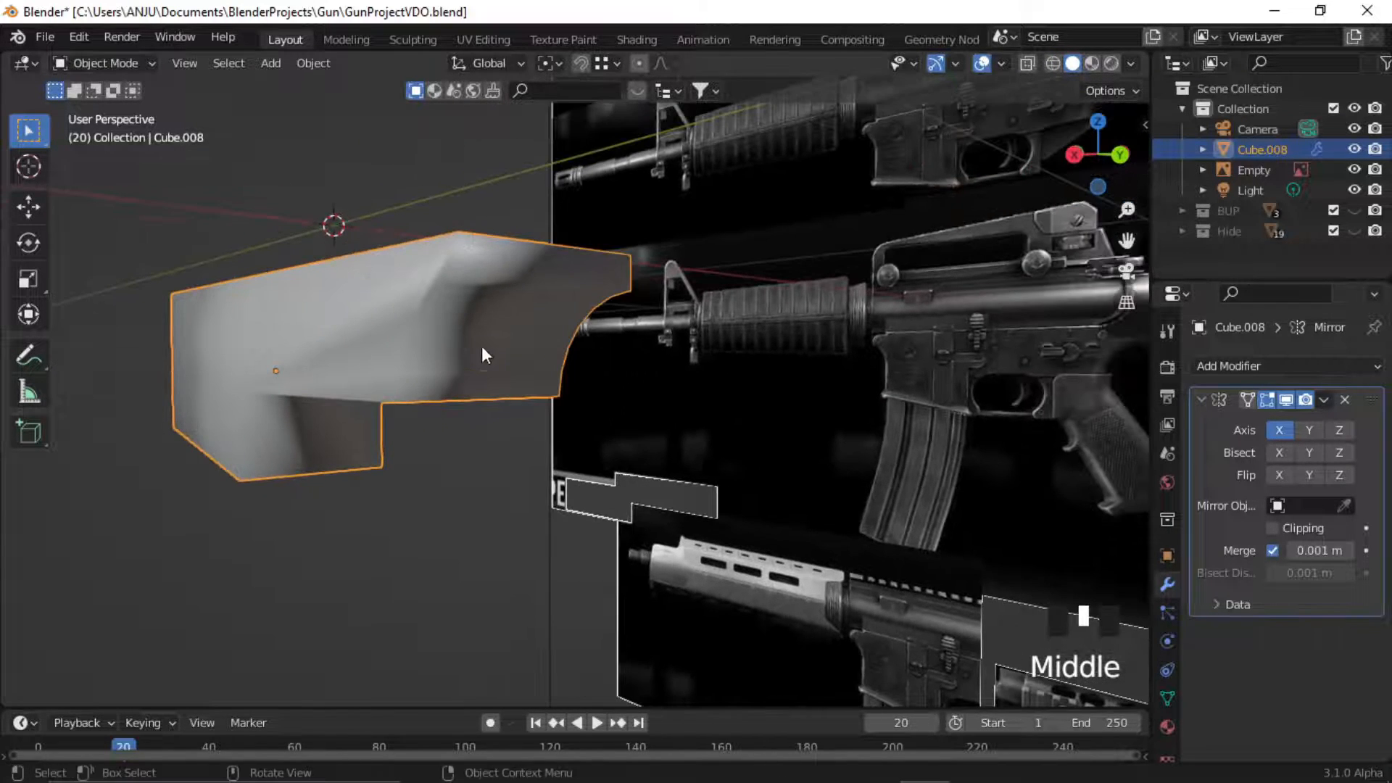
left_click(1167, 696)
scroll(1247, 591, "down", 4)
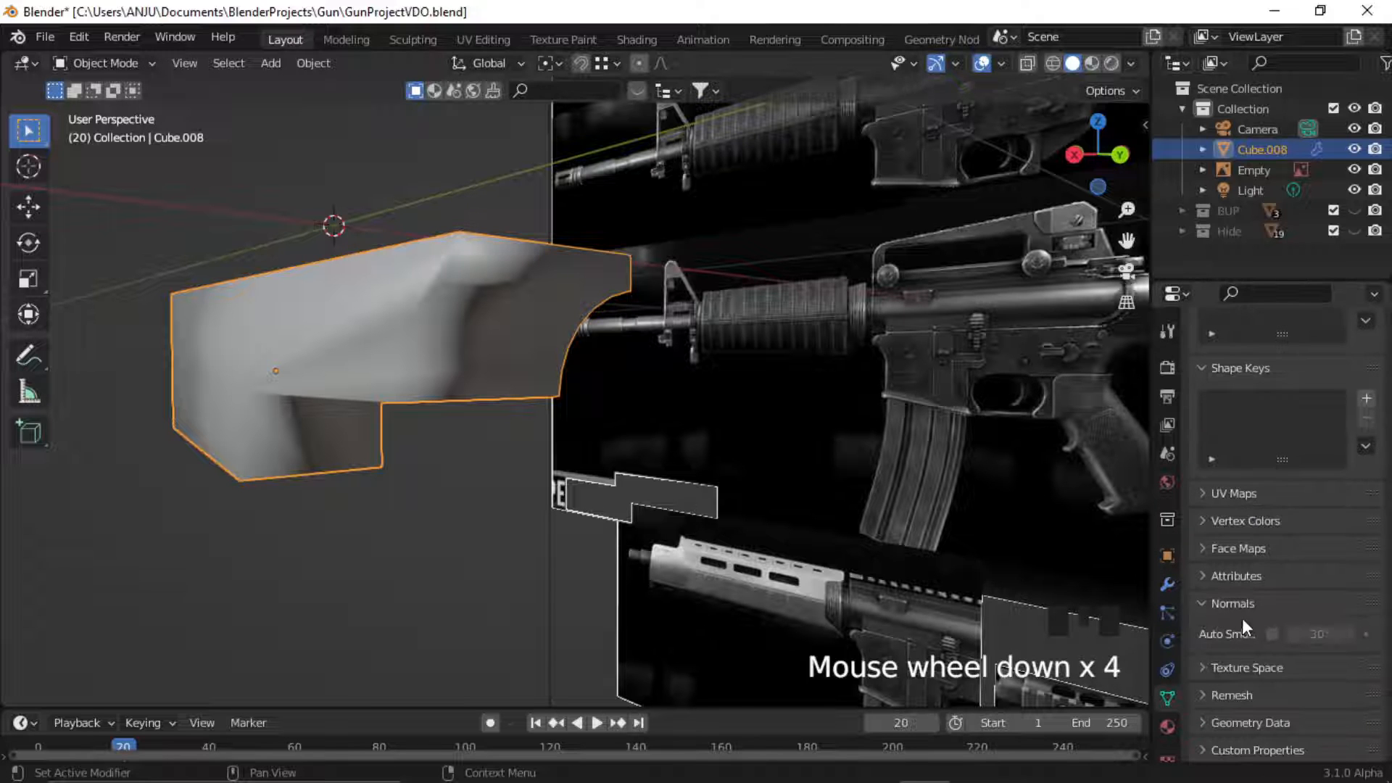
left_click(1270, 637)
left_click(524, 570)
With X-ray on in the right side view, add a cube and scale it down to roughly the magazine's size.
middle_click_drag(516, 420, 652, 381)
key("alt+z")
scroll(684, 378, "down", 2)
middle_click_drag(628, 454, 487, 419, "shift")
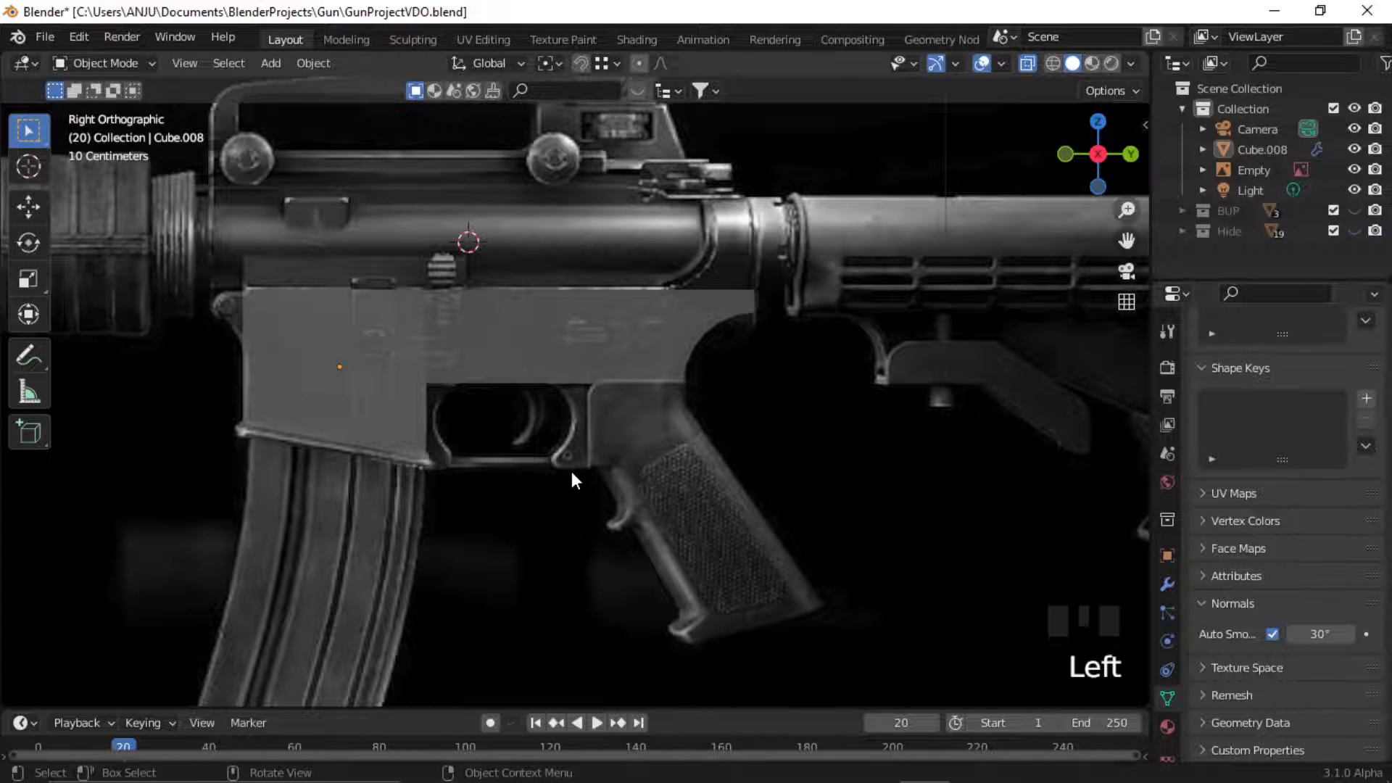
key("shift+a")
mouse_move(573, 366)
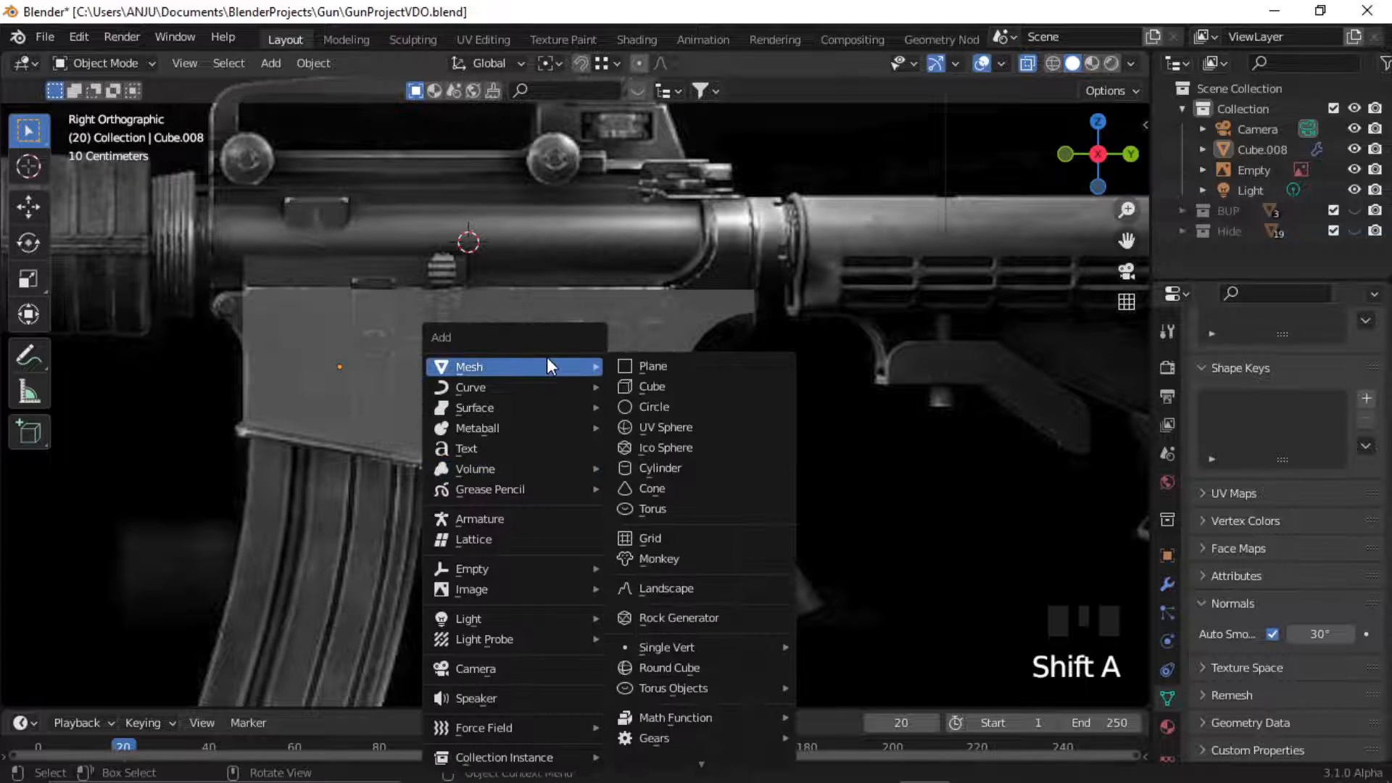
left_click(682, 387)
key("s")
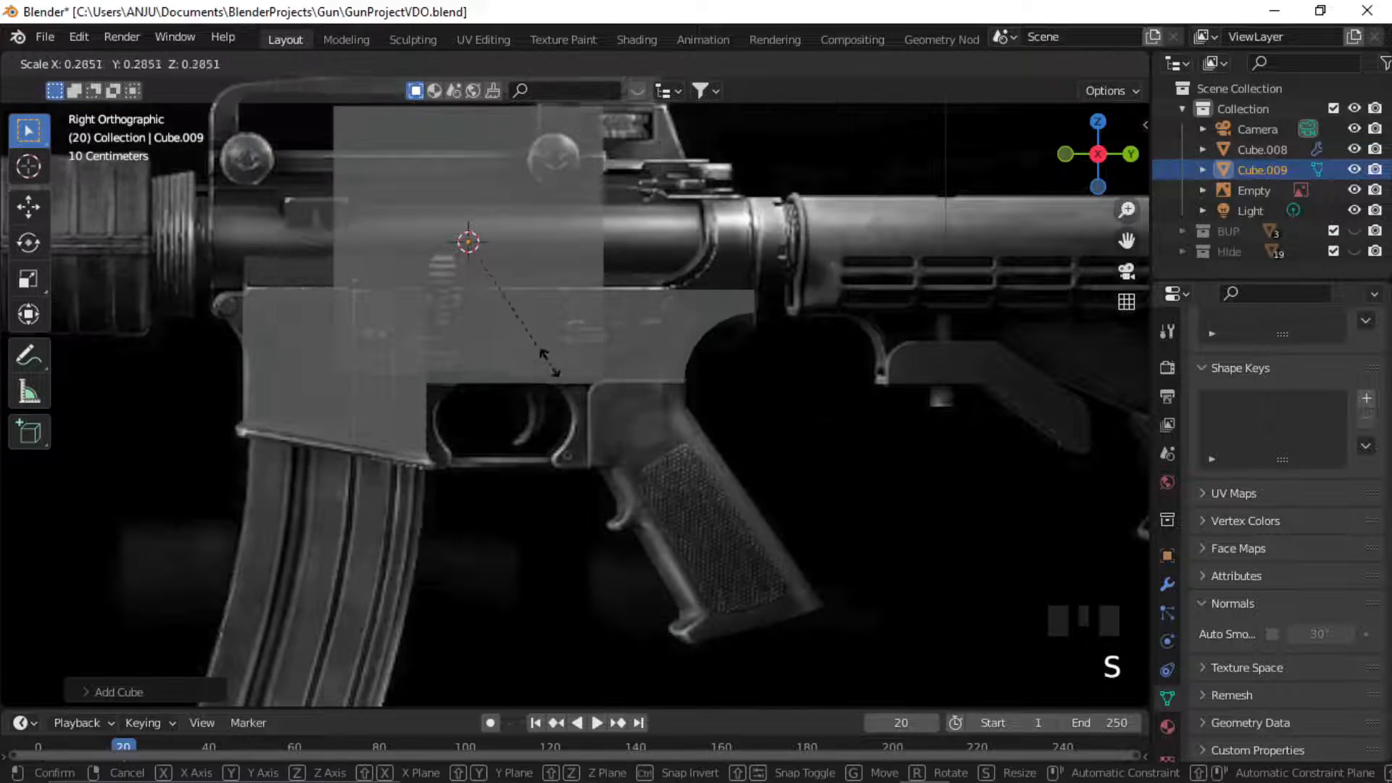
left_click(528, 325)
Move the new cube over the upper part of the magazine in the reference and fine-tune its overall scale.
key("g")
left_click(367, 646)
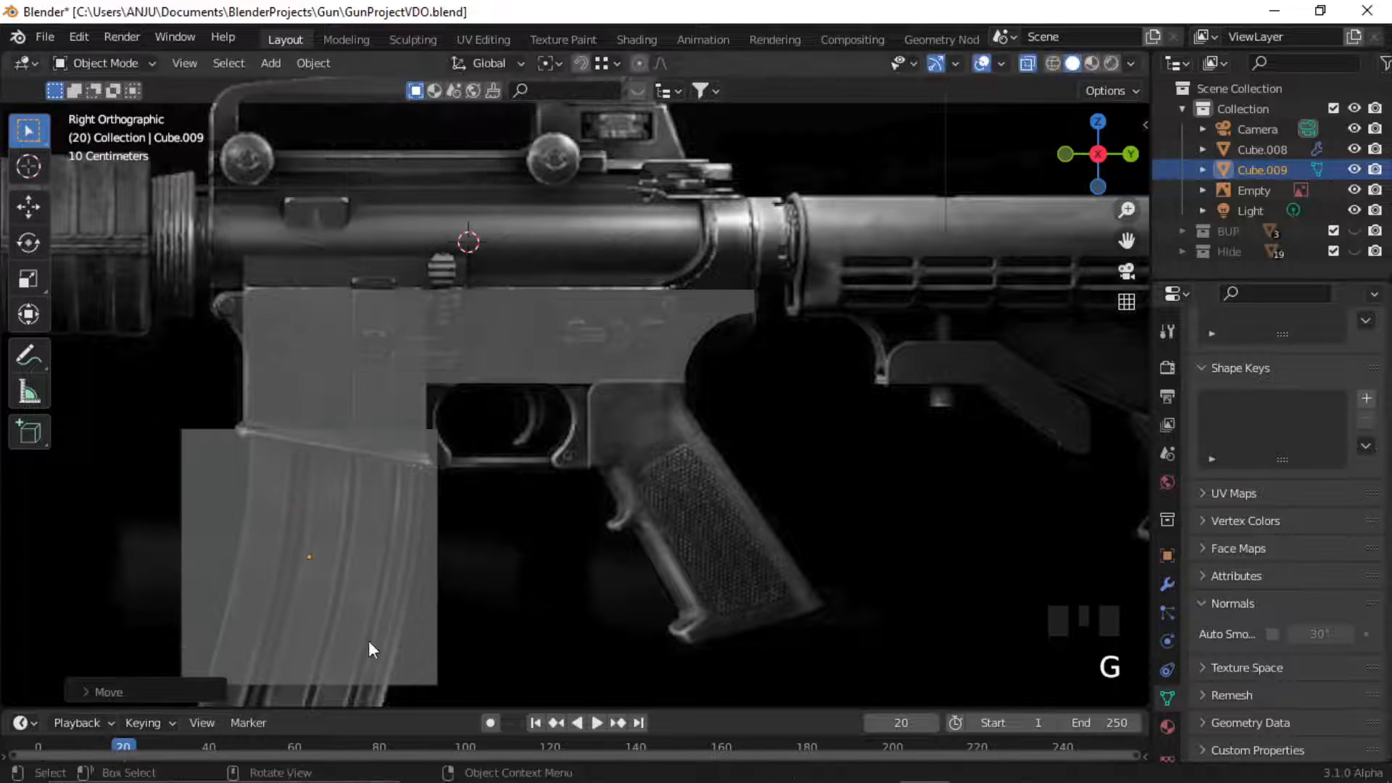
middle_click_drag(367, 646, 634, 416, "shift")
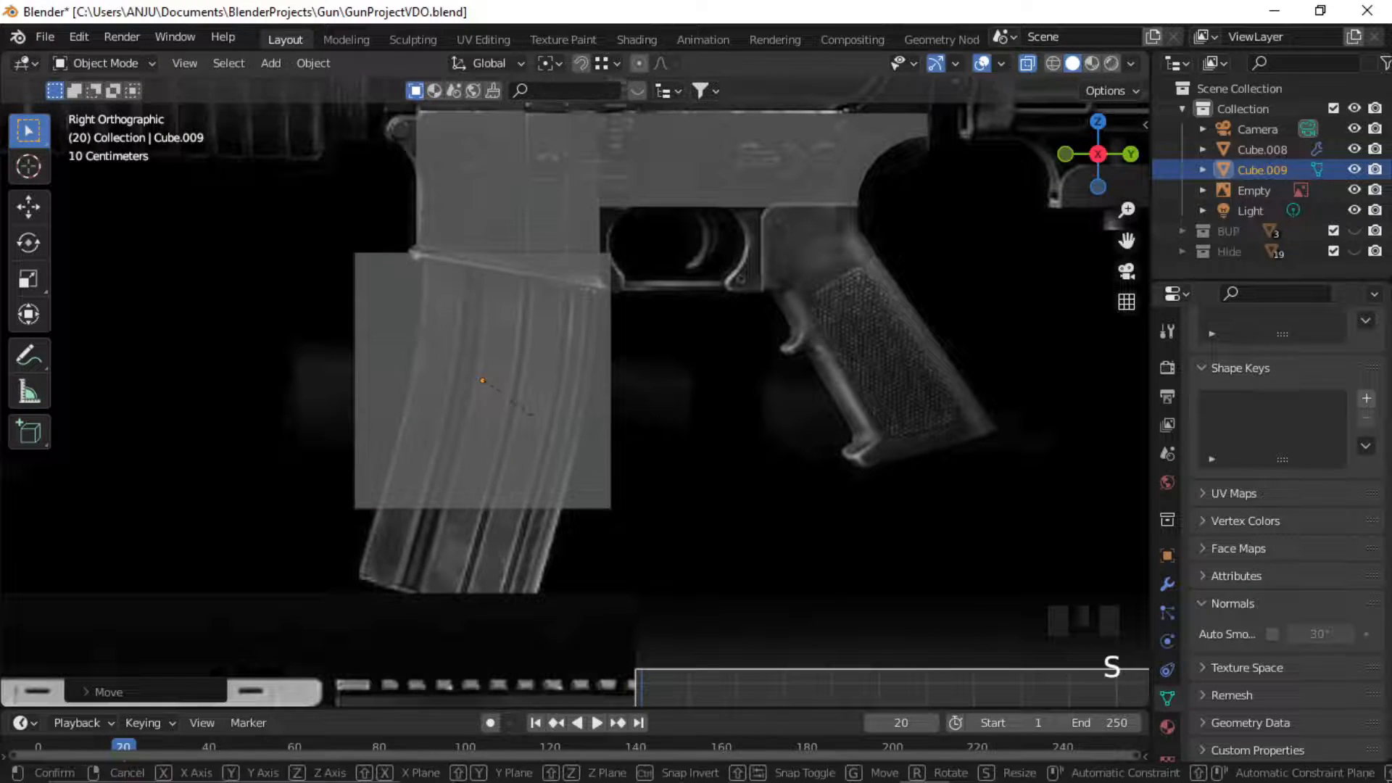
key("s")
left_click(529, 400)
Loop cut the magazine cube down its middle and delete the faces of one half.
middle_click_drag(528, 400, 718, 446, "shift")
scroll(522, 435, "up", 3)
key("Tab")
left_click(28, 578)
left_click(718, 345)
left_click(212, 63)
left_click(29, 130)
middle_click_drag(732, 363, 780, 356)
left_click_drag(788, 329, 592, 622)
key("x")
left_click(780, 547)
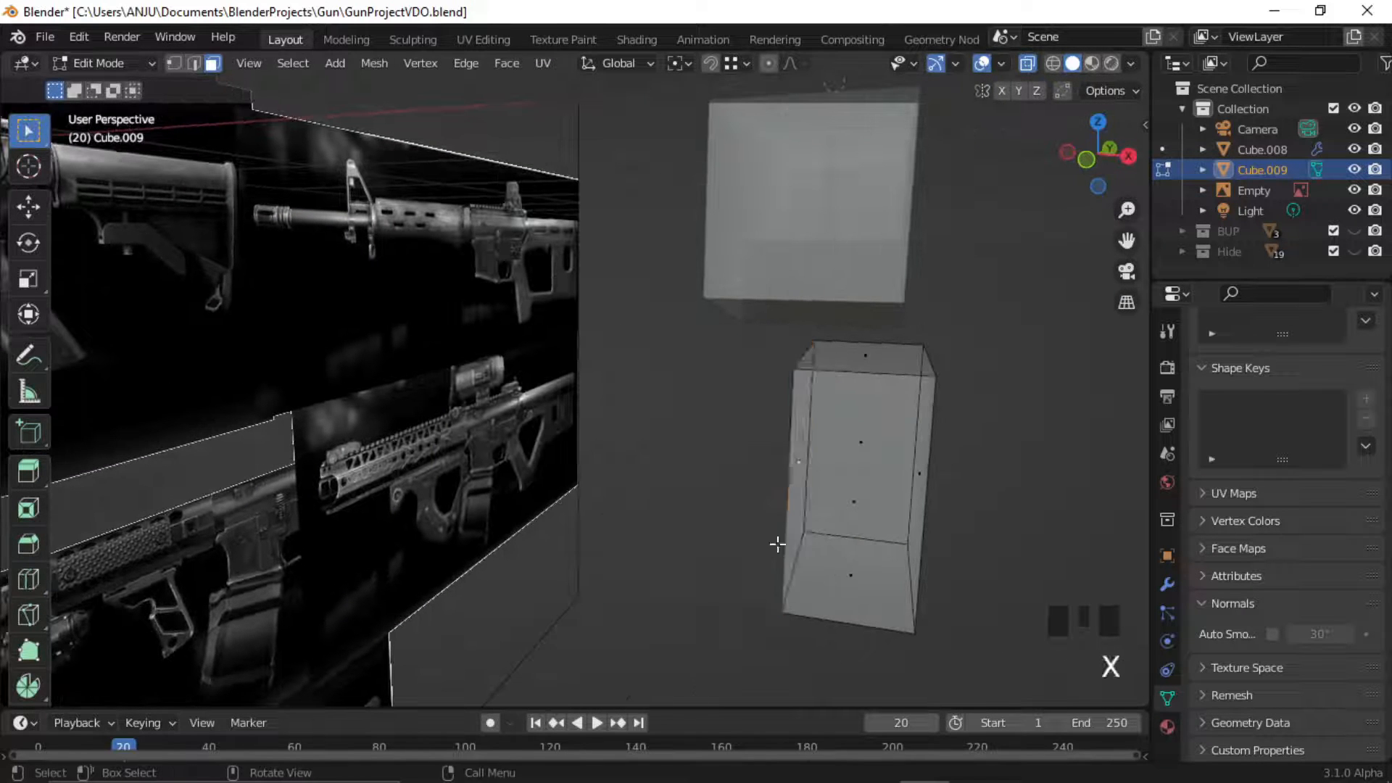
Return to Object Mode and add a Mirror modifier on the X axis to the half cube.
key("Tab")
left_click(1167, 585)
left_click(1228, 365)
left_click(970, 603)
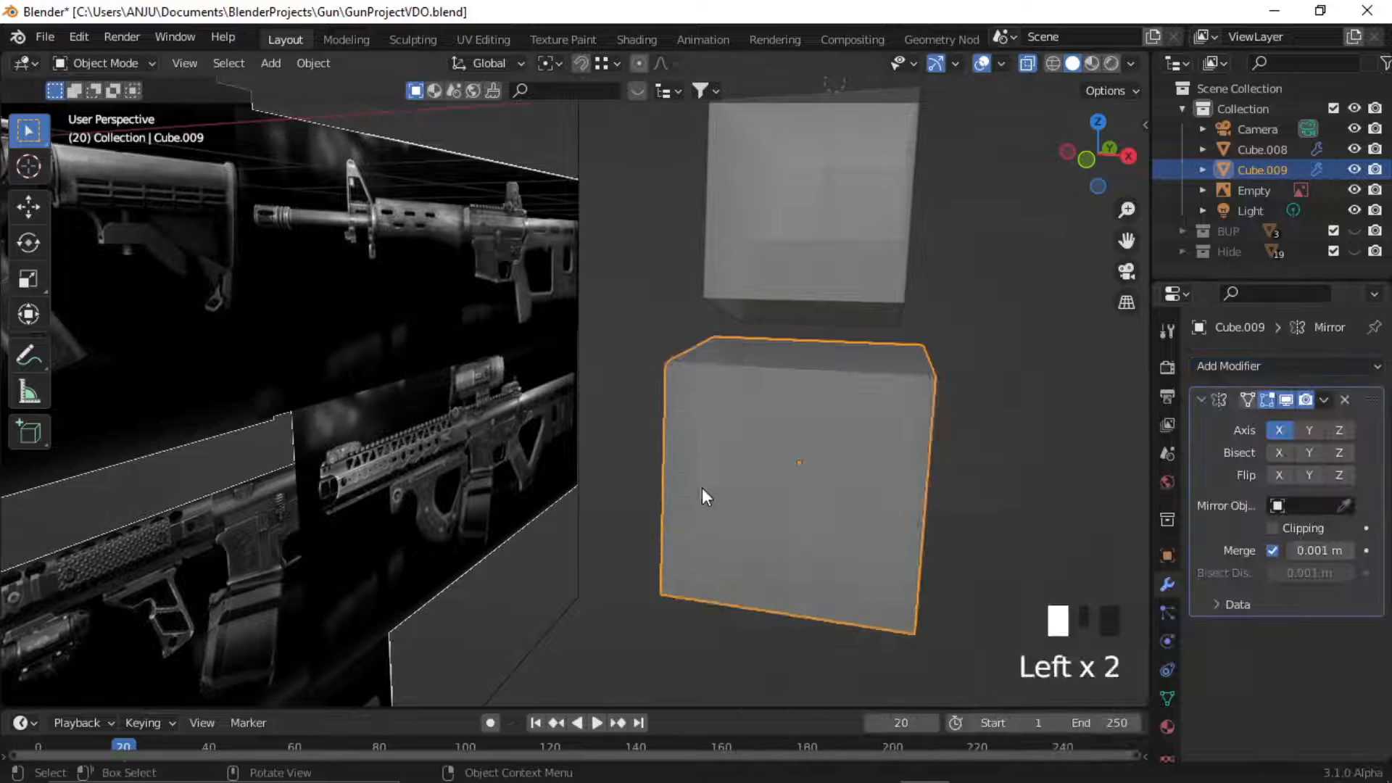
Duplicate the mirrored cube along the Y axis and place the copy in front of the magazine, below the handguard.
middle_click_drag(702, 488, 539, 467)
key("KP_3")
left_click(546, 446)
key("shift+d")
key("y")
left_click(379, 438)
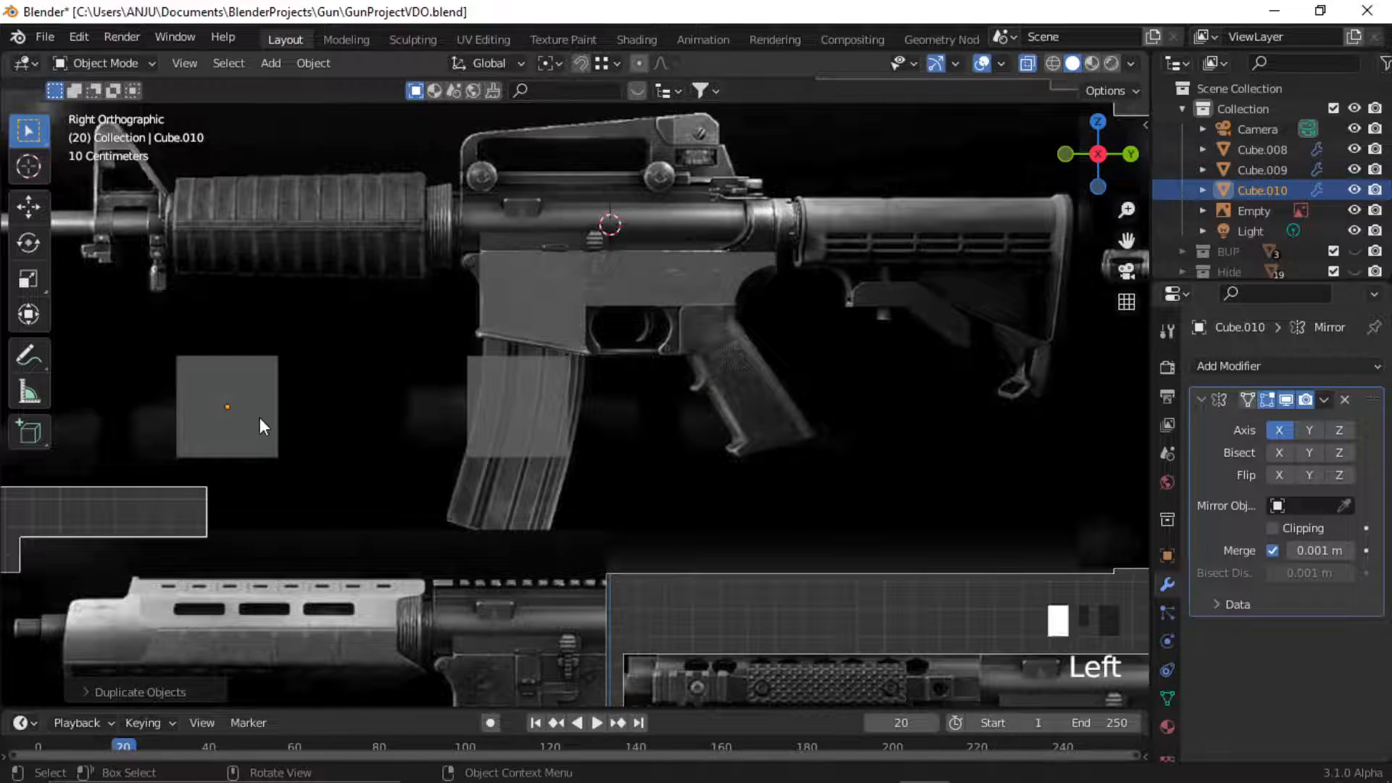
Move the original cube's mesh under the magazine well and match its top corners to the well's slanted lower edge.
scroll(540, 422, "up", 2)
scroll(498, 399, "up", 3)
middle_click_drag(497, 398, 506, 450, "shift")
left_click(506, 453)
key("Tab")
scroll(507, 458, "up", 2)
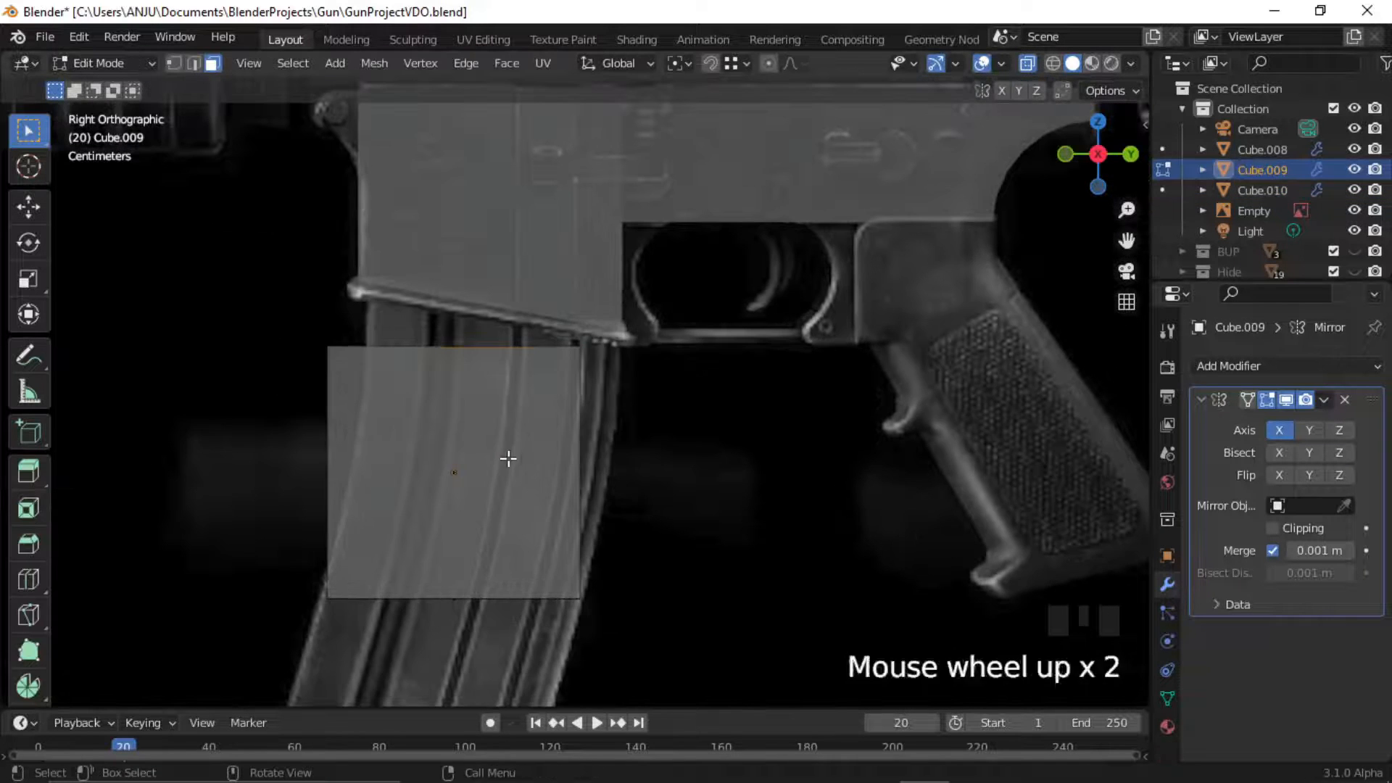
left_click(461, 377)
left_click_drag(180, 298, 661, 698)
key("g")
left_click(655, 509)
left_click(387, 367)
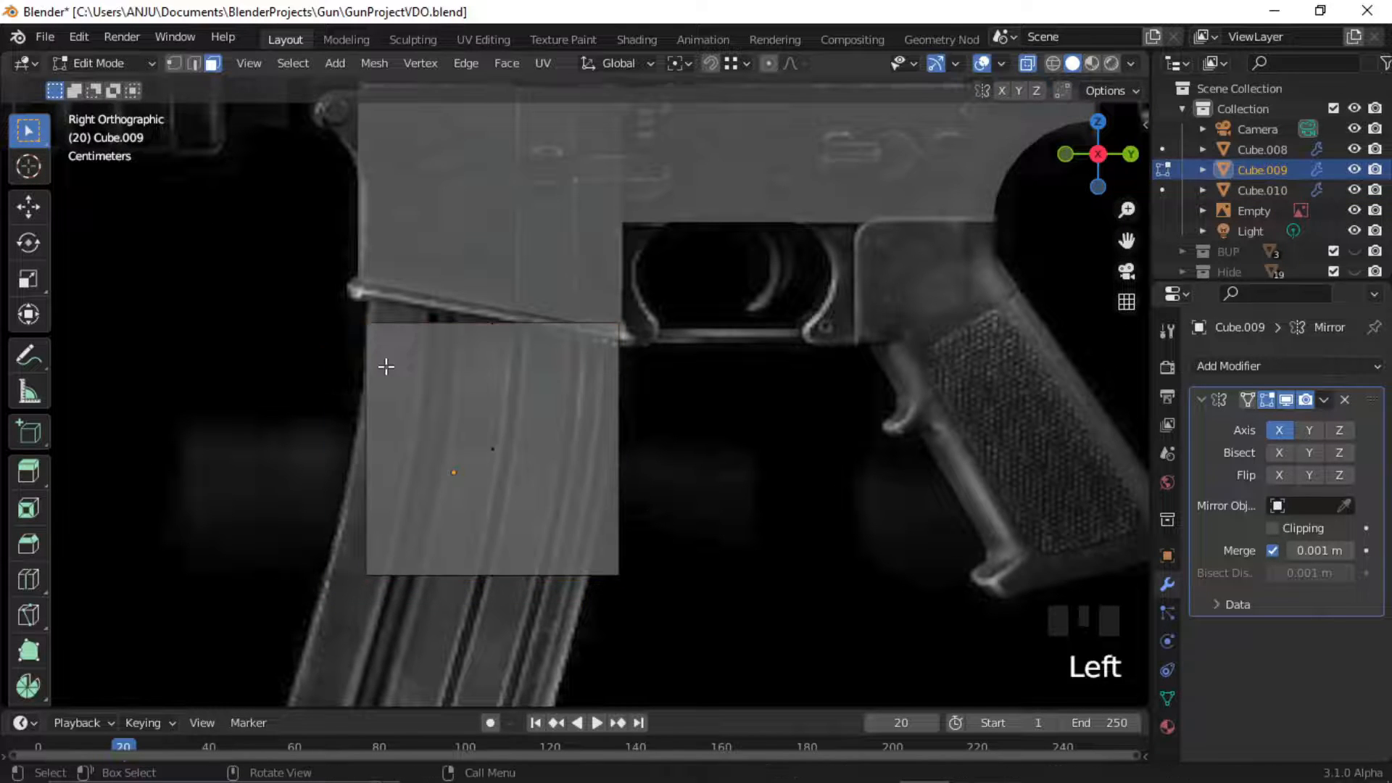
key("g")
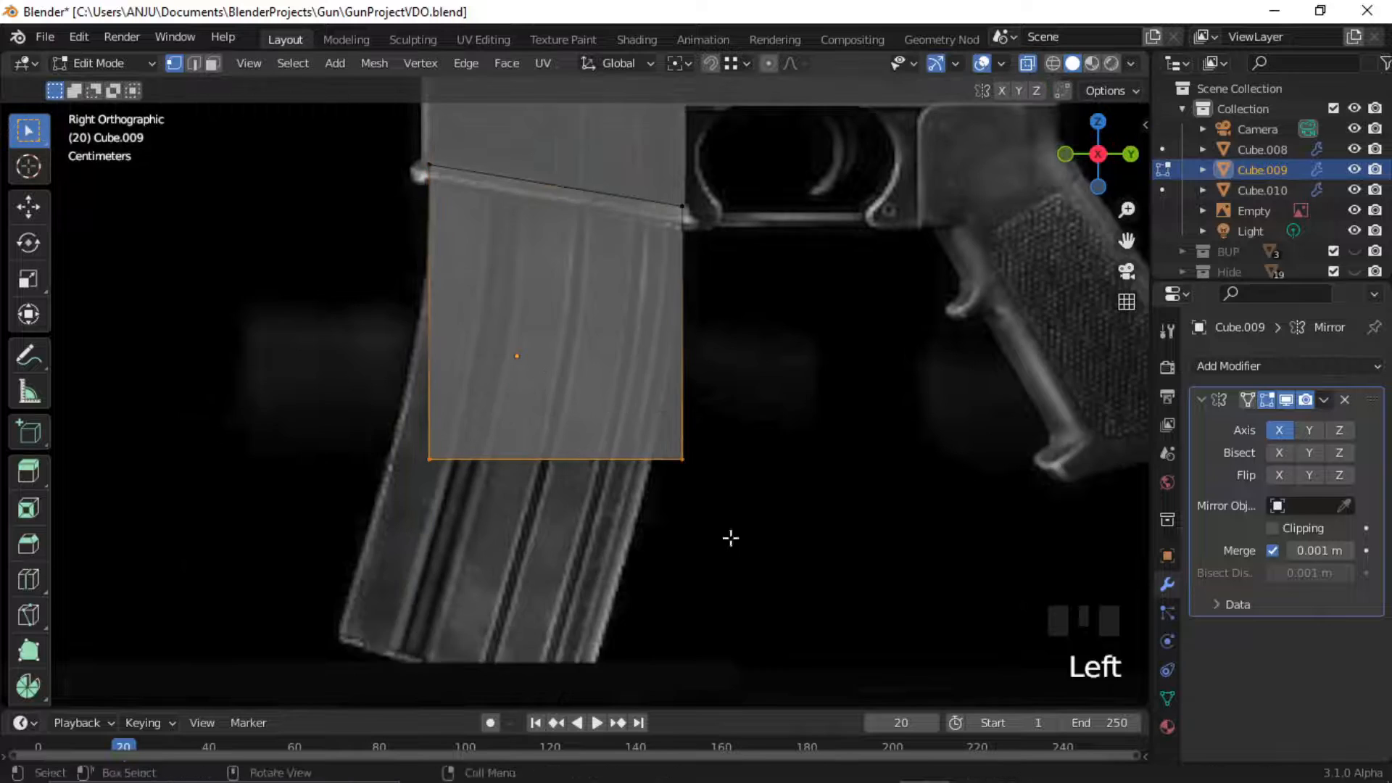
Move the lower vertices down and forward to the magazine's base, and lower the rear bottom corner to match its slant.
key("g")
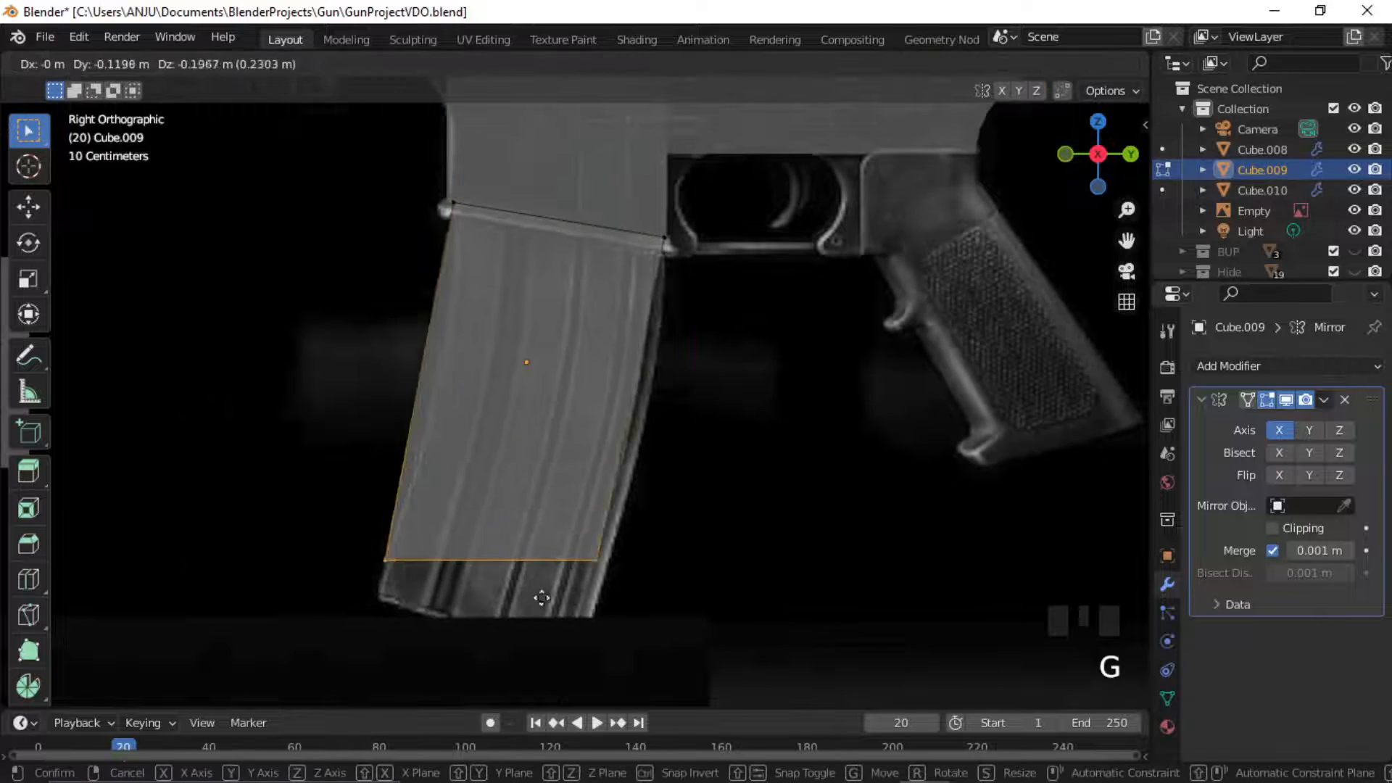
left_click(538, 638)
left_click_drag(540, 582, 606, 629)
key("g")
left_click(606, 682)
scroll(600, 392, "up", 2)
scroll(614, 540, "down", 1)
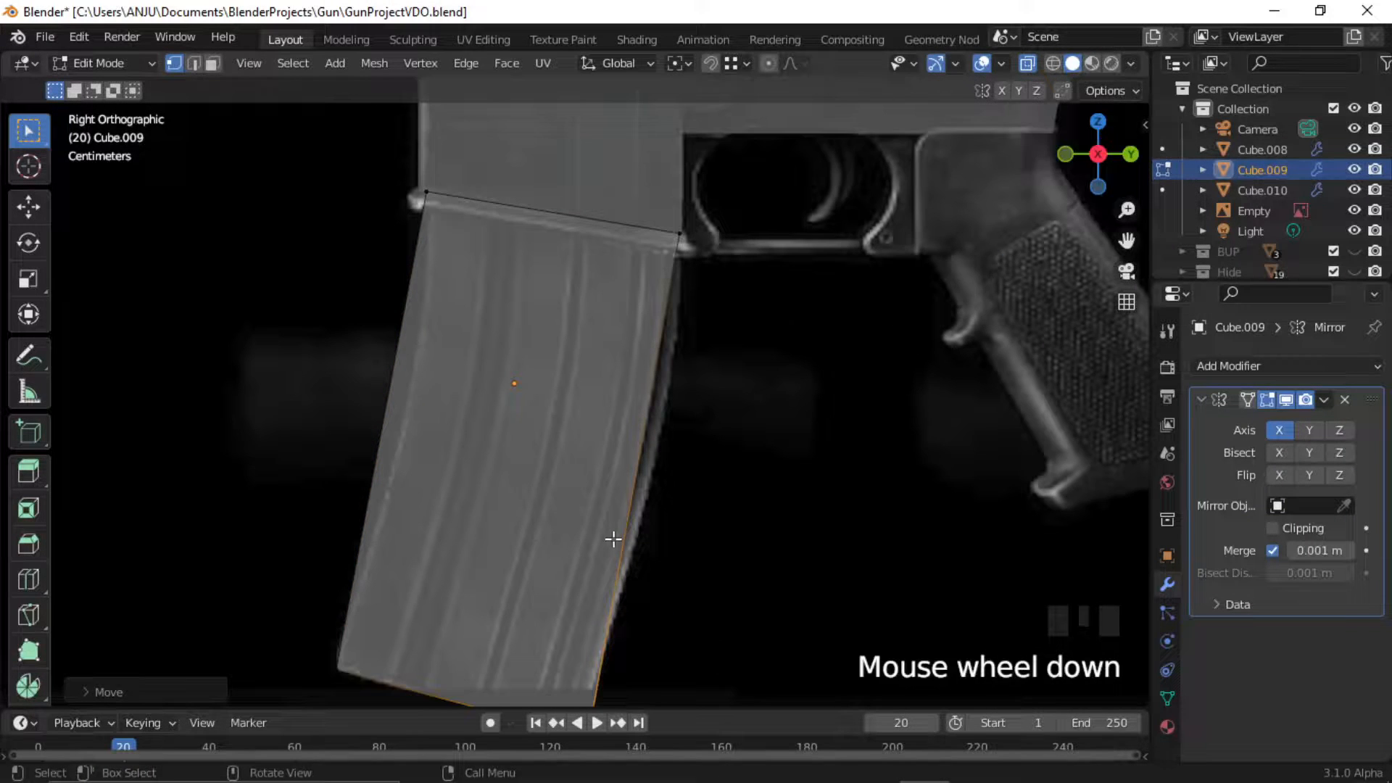
Add a loop cut across the middle of the magazine and shift it rearward to follow the curve.
middle_click_drag(613, 540, 622, 493, "shift")
left_click(28, 579)
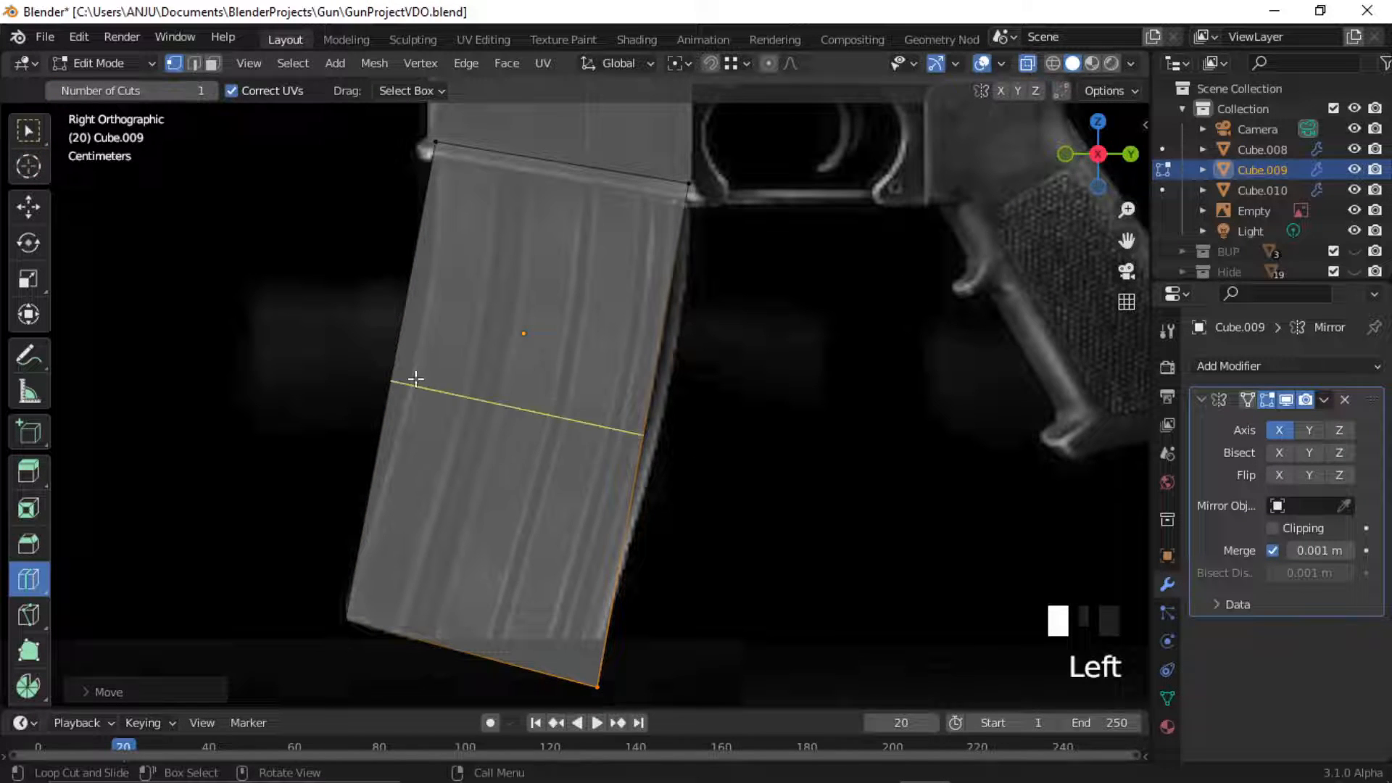
left_click(415, 378)
left_click(28, 131)
key("g")
left_click(578, 407)
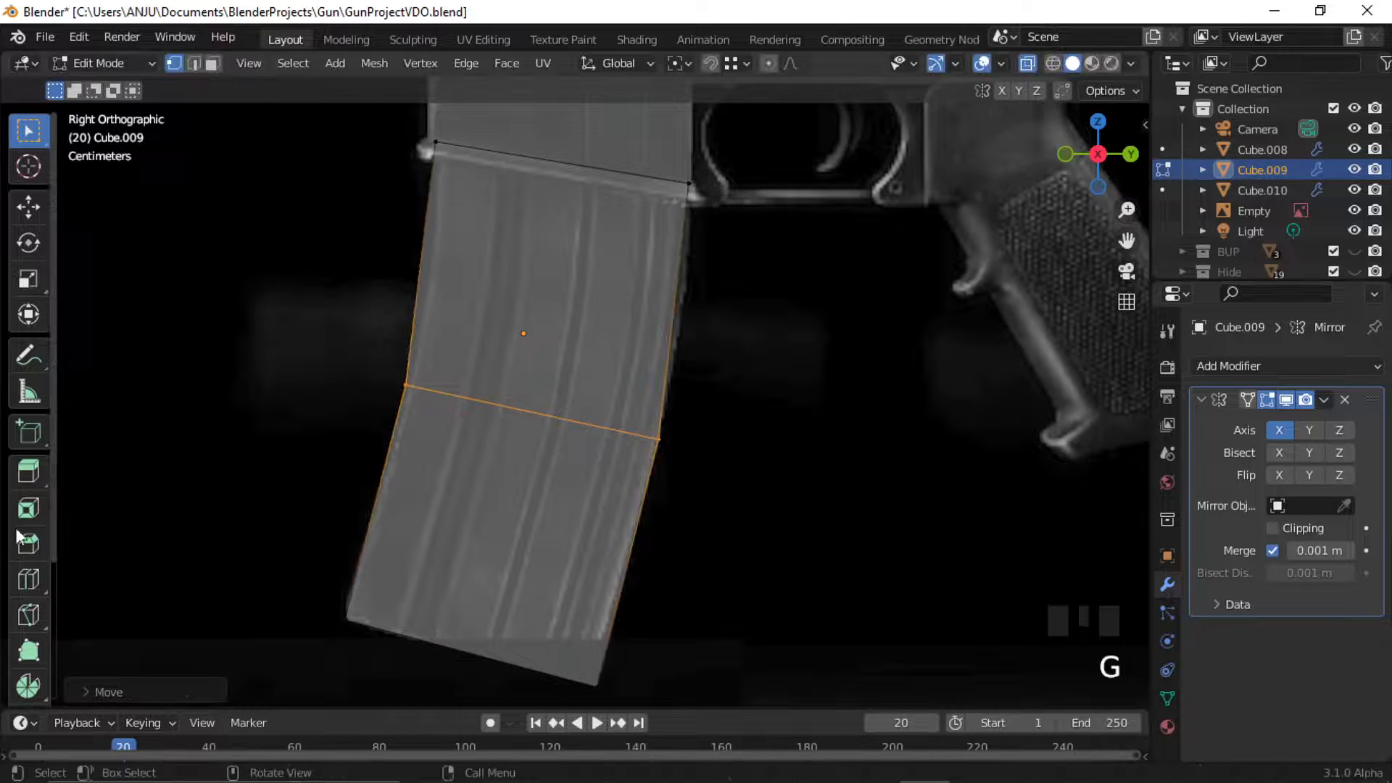
Add one loop cut in the magazine's upper half and one in its lower half, adjusting both to the curve.
left_click(28, 579)
left_click(640, 255)
key("g")
left_click(608, 355)
left_click(477, 549)
key("g")
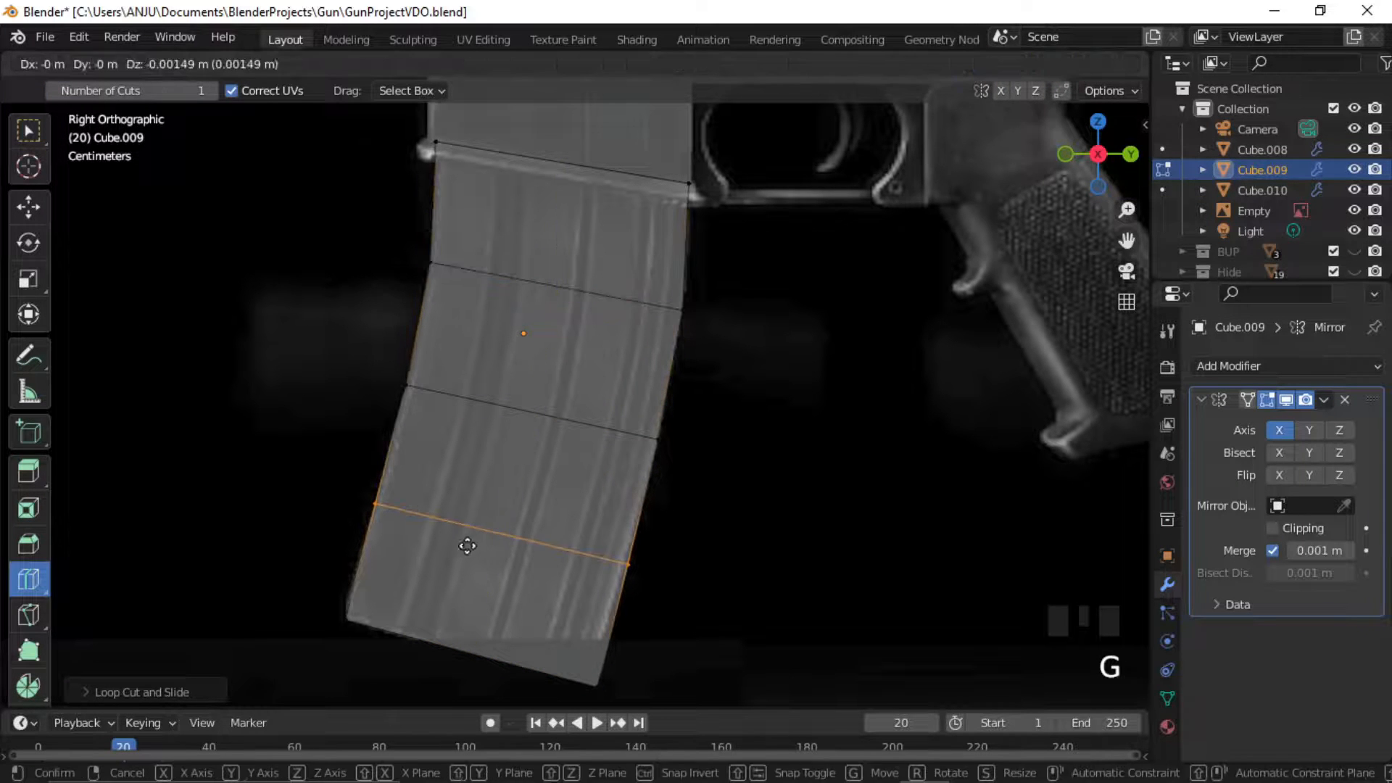
left_click(467, 546)
Scale the whole magazine mesh along the X axis to make it narrower.
middle_click_drag(621, 335, 768, 394)
key("a")
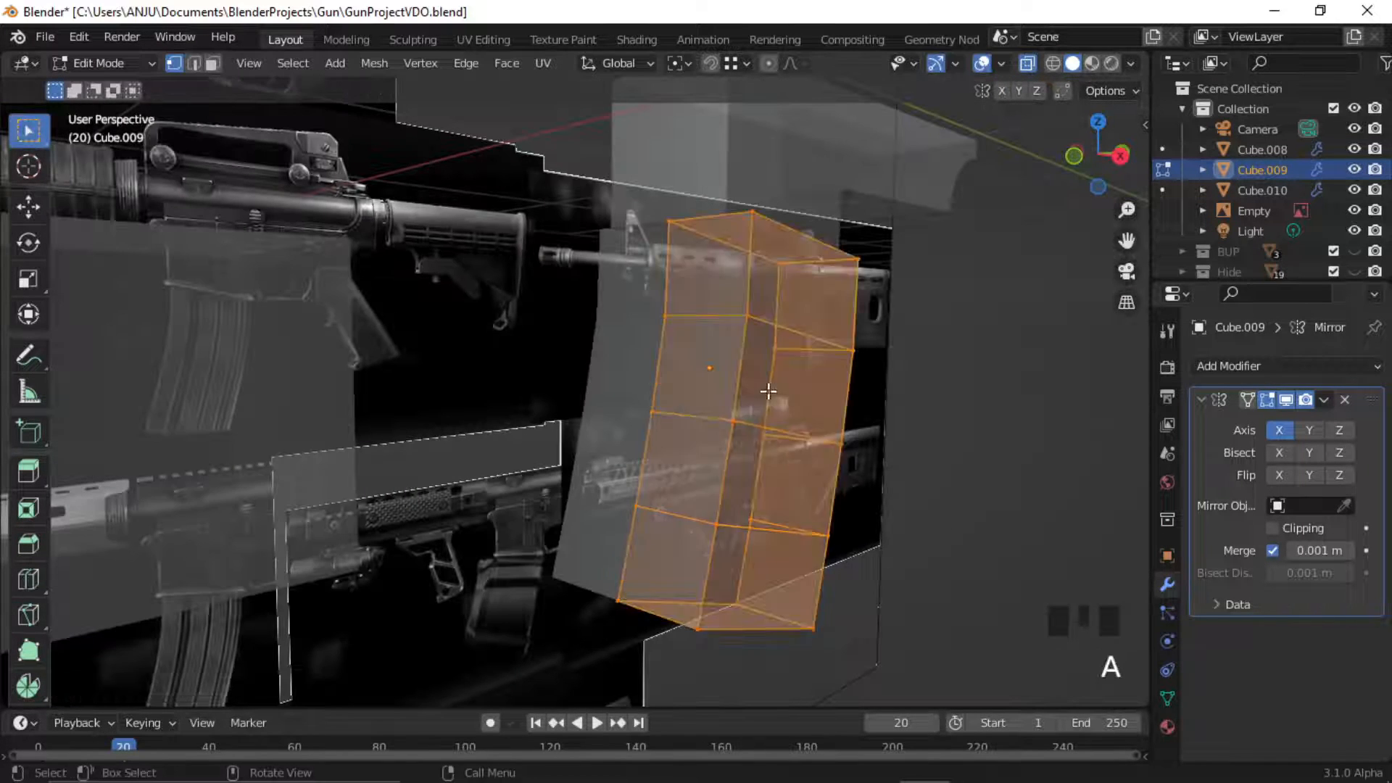
key("s")
key("x")
left_click(885, 507)
Enable Clipping on the Mirror modifier and move the magazine's inner vertices along X to the centre plane.
middle_click_drag(885, 507, 703, 447)
left_click(1272, 528)
middle_click_drag(609, 359, 630, 435)
left_click_drag(573, 254, 668, 641)
key("g")
key("x")
left_click(645, 547)
Move the magazine's outer side vertices along X to fit its width to the receiver.
middle_click_drag(572, 239, 463, 217)
key("a")
middle_click_drag(587, 268, 693, 283)
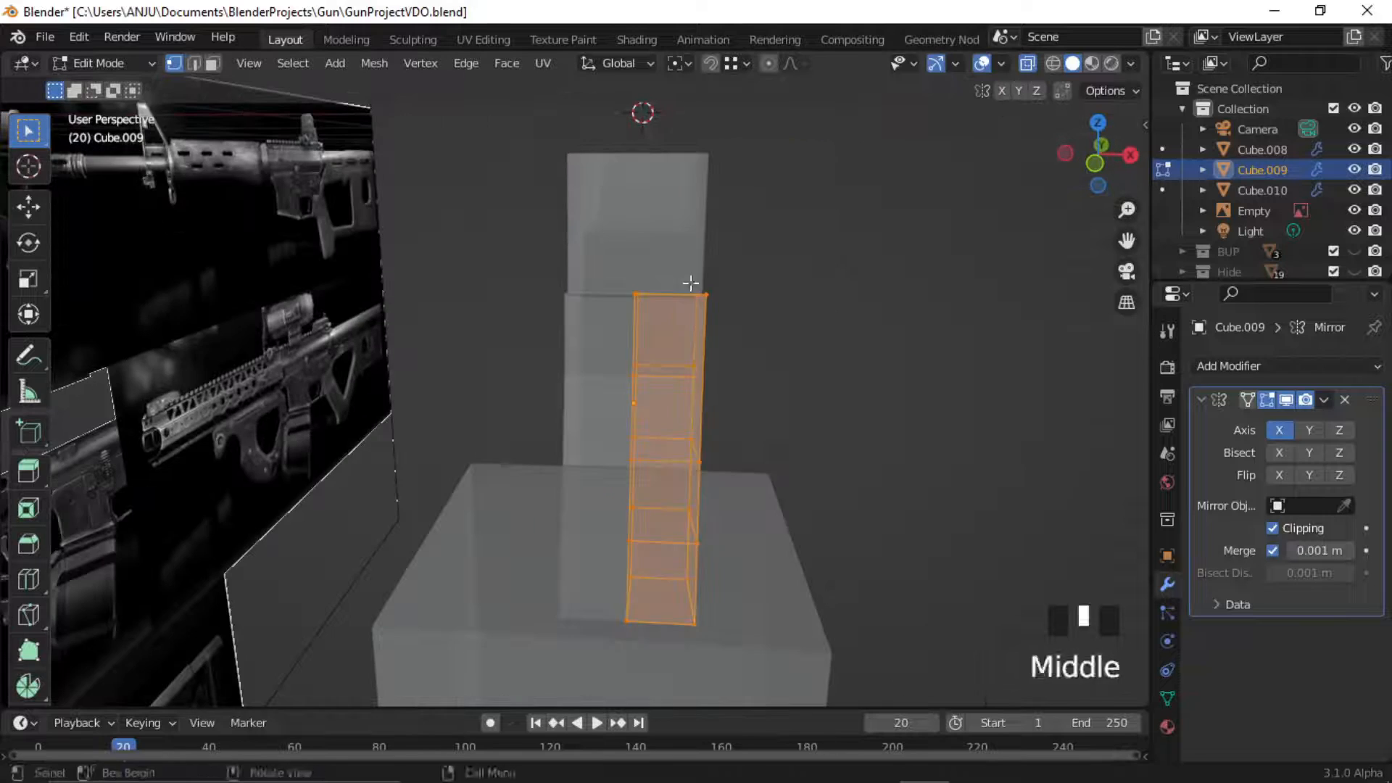
left_click_drag(669, 268, 763, 633)
key("g")
key("x")
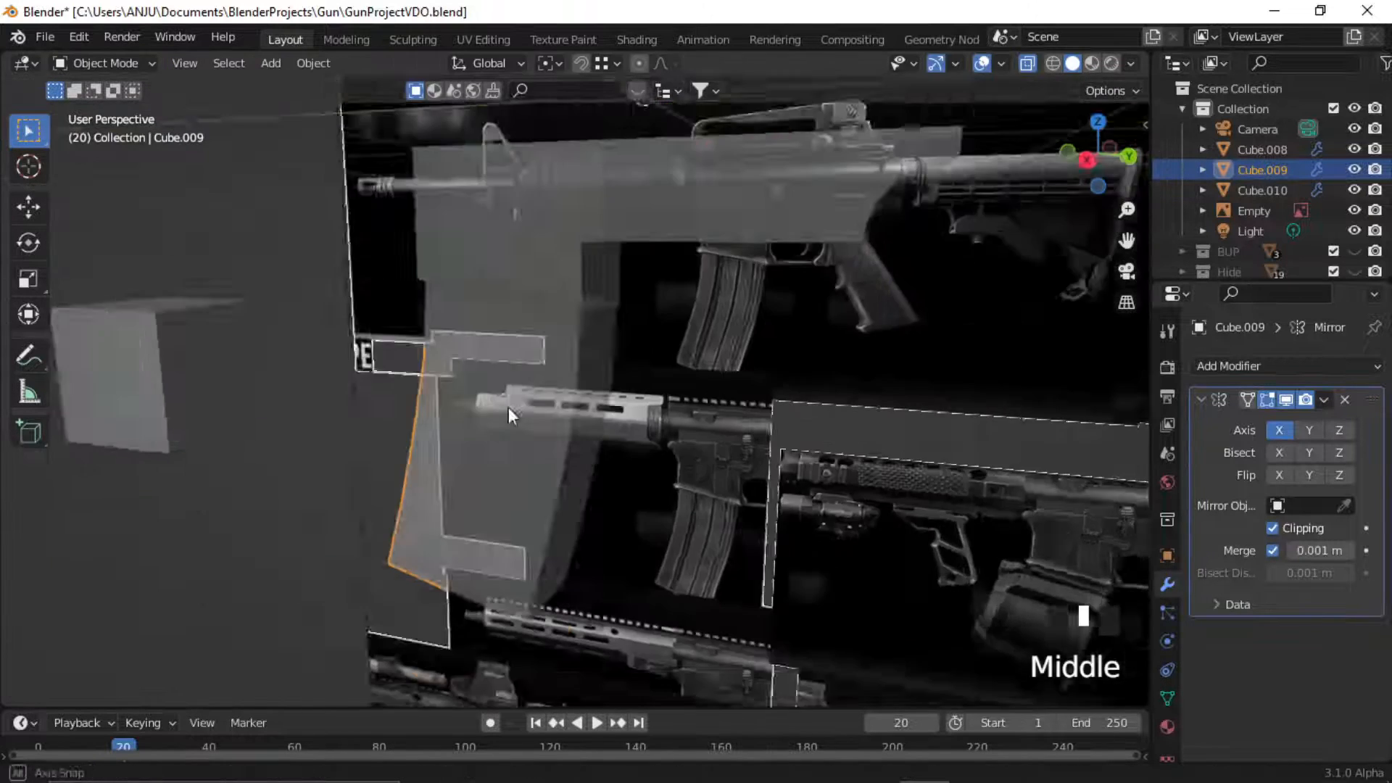
Add a horizontal loop cut around the receiver's magazine well, close to its lower edge.
middle_click_drag(513, 407, 582, 297, "shift")
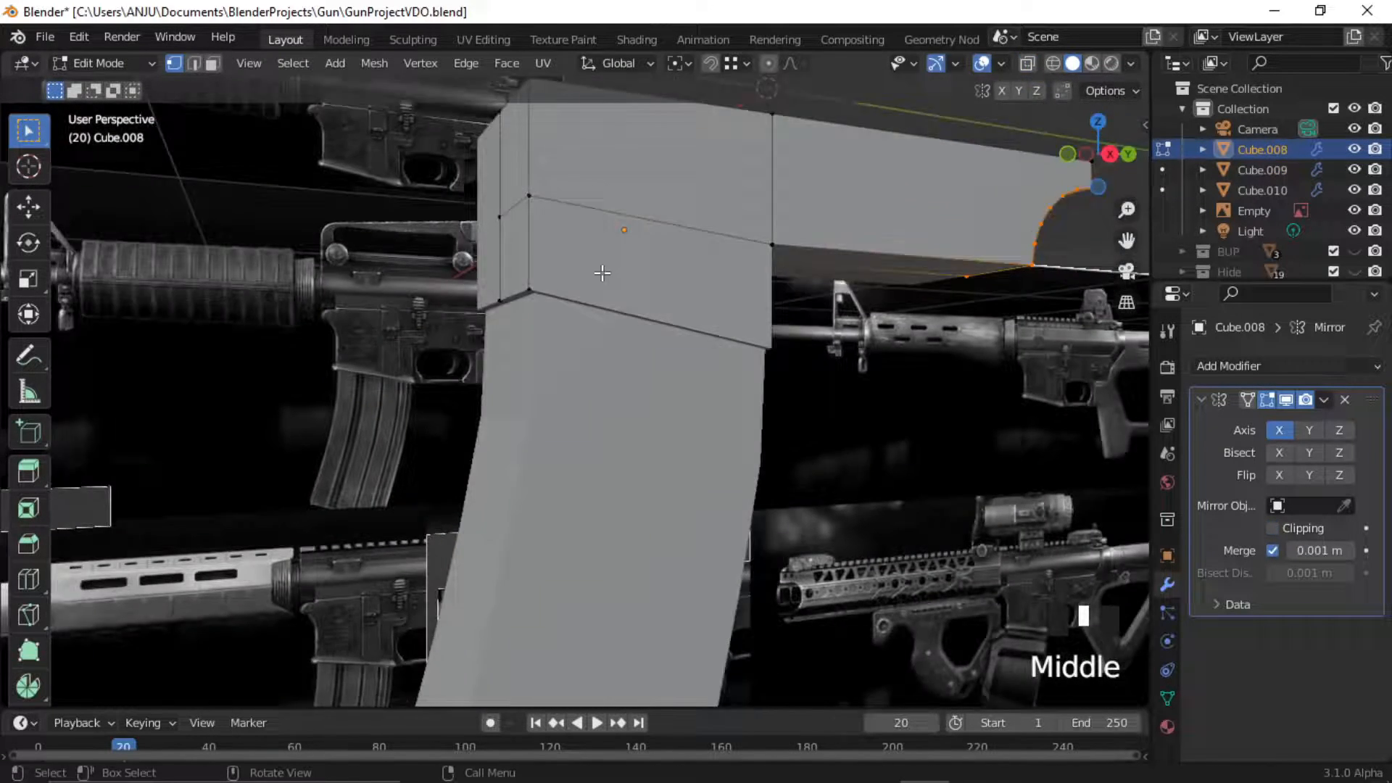
middle_click_drag(356, 305, 329, 376, "shift")
left_click(29, 579)
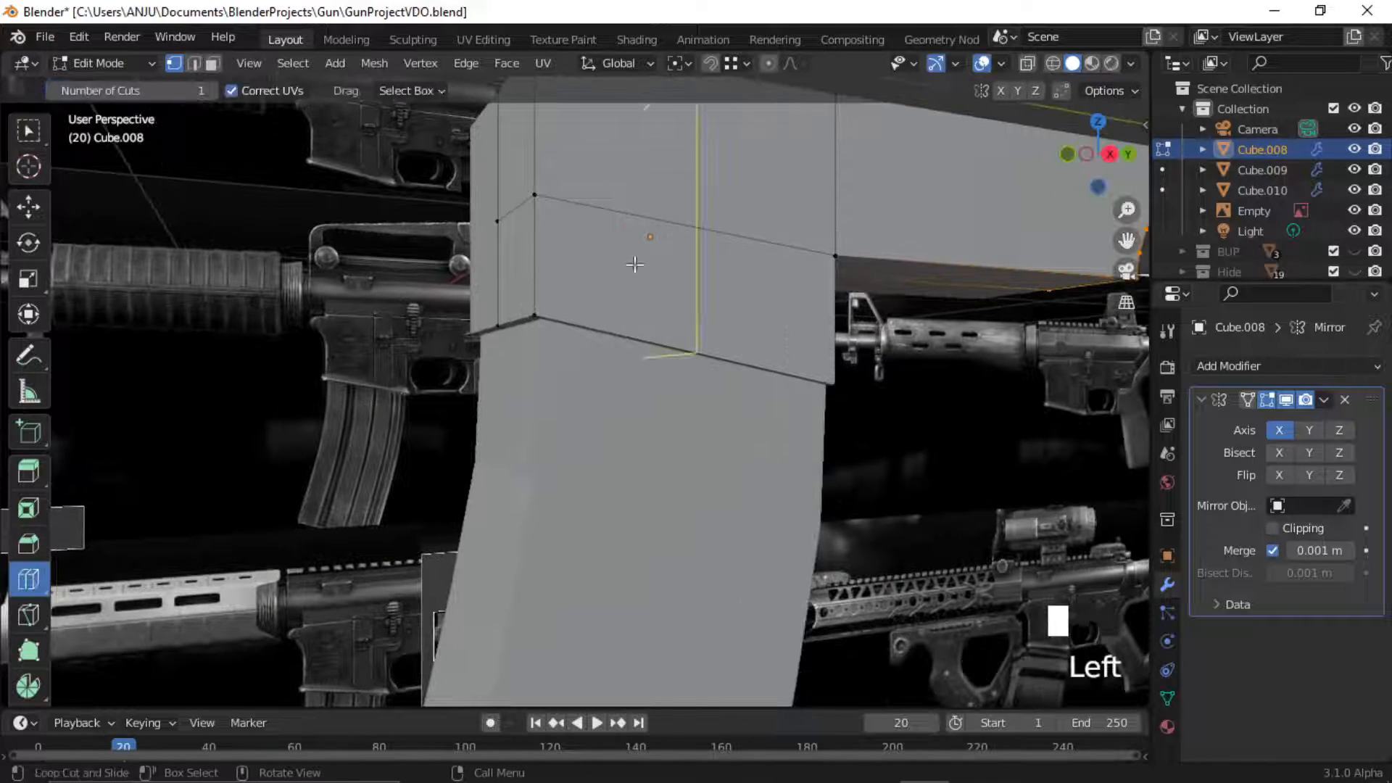
left_click_drag(529, 282, 525, 328)
Select the narrow face loop at the bottom of the magazine well and extrude it outward along the normals as a lip.
key("3")
left_click(34, 143)
left_click(699, 351, "alt")
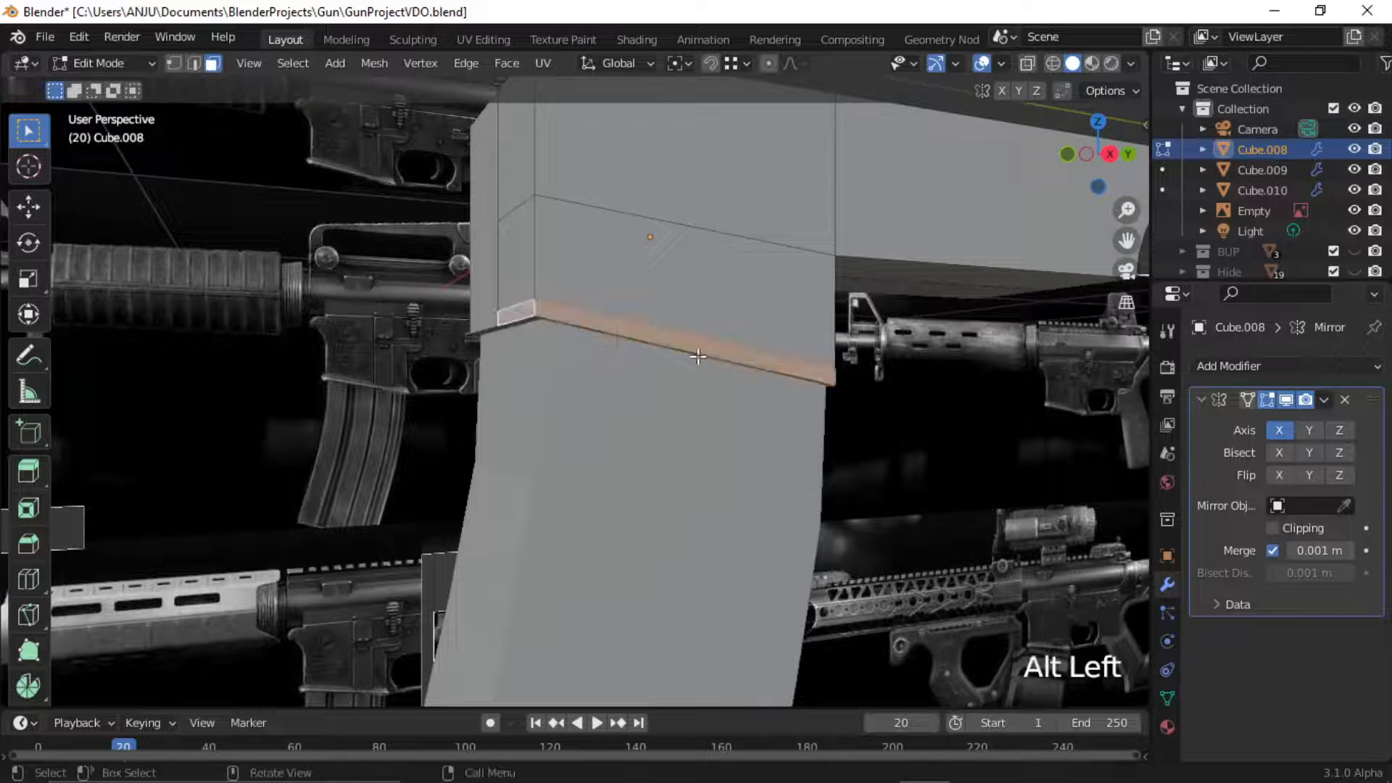
middle_click_drag(699, 356, 655, 385)
key("alt+e")
left_click(567, 372)
left_click(577, 345)
Select the edge loop above the magazine well's lip and edge-slide it to give the lip a sloped upper side.
left_click(601, 436, "alt")
key("g")
key("g")
left_click(605, 419)
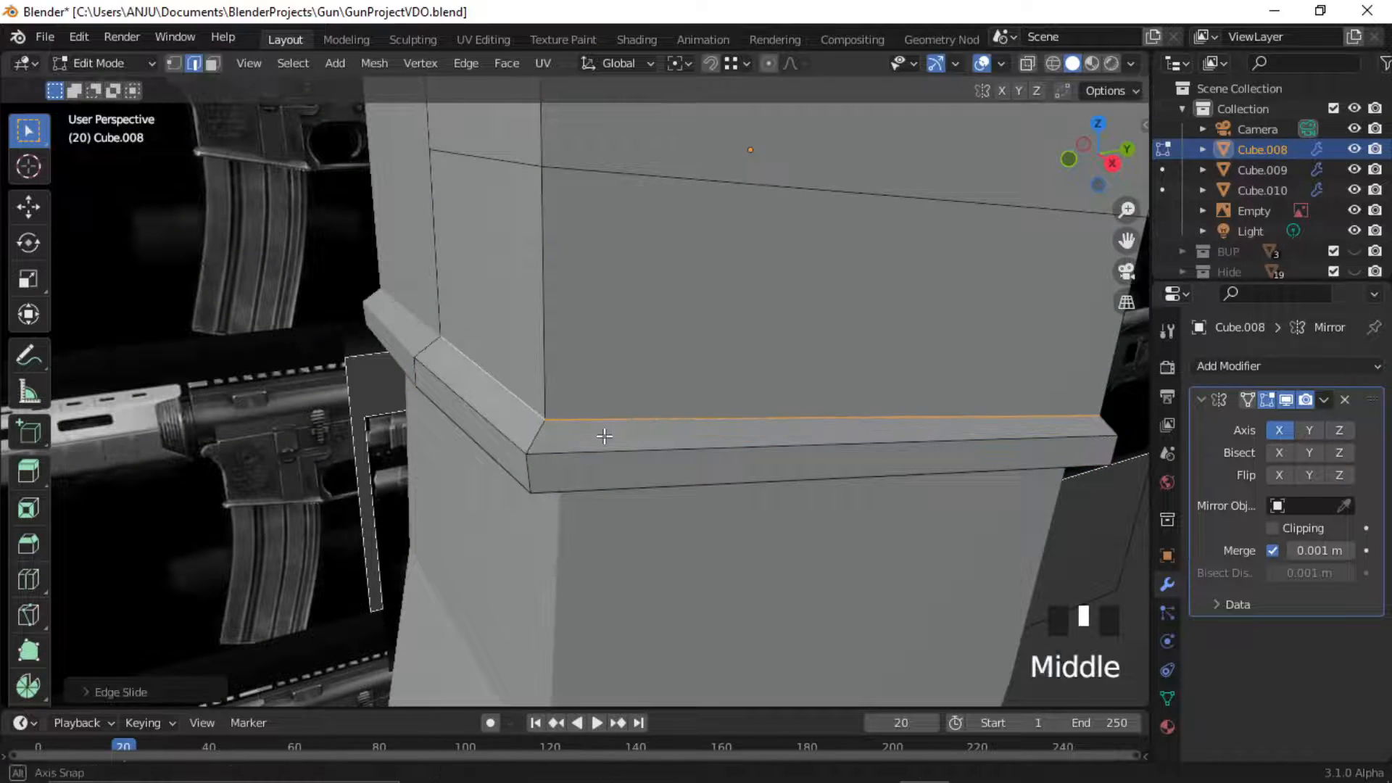
Try to reposition the lip's selected edge, undo the last three actions and return to Object Mode.
middle_click_drag(603, 435, 563, 370)
key("g")
left_click(627, 410)
middle_click_drag(627, 410, 783, 483)
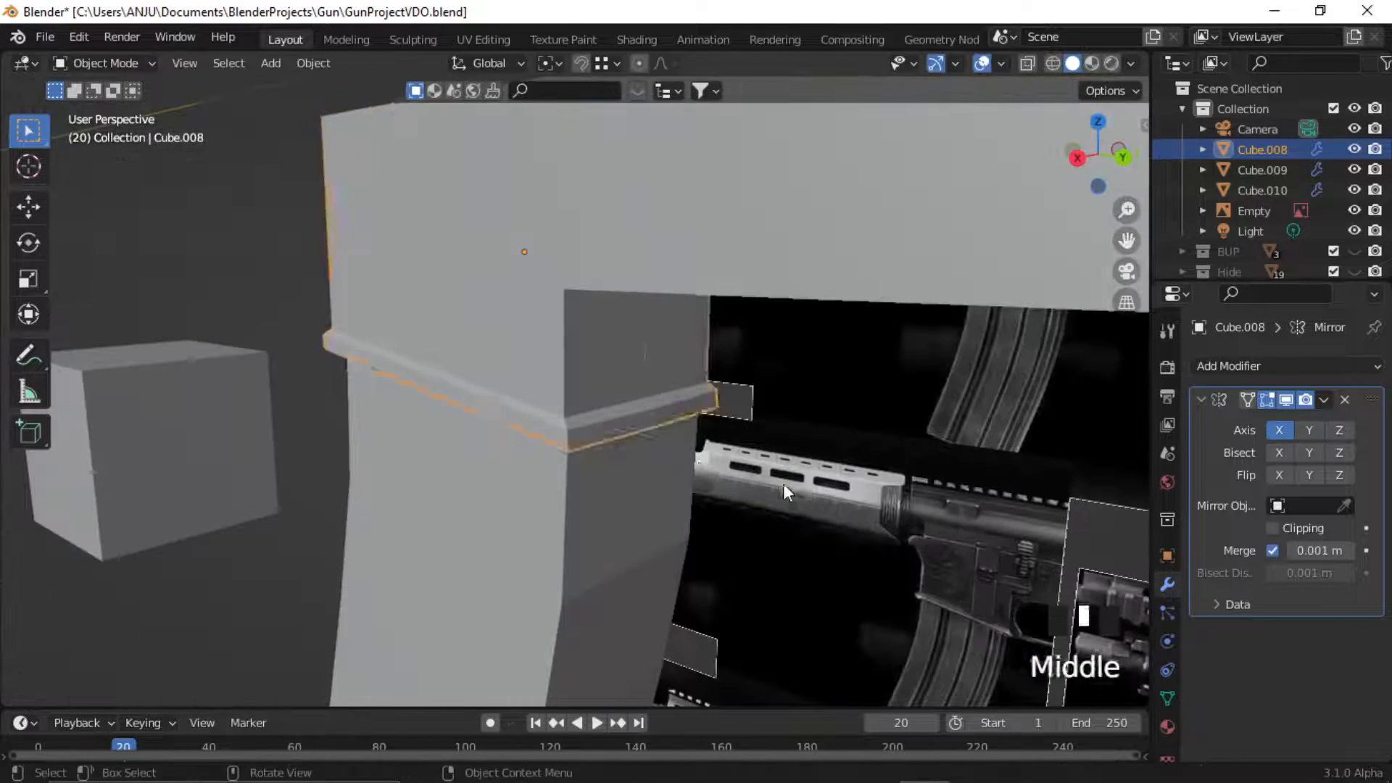
key("ctrl+z")
key("ctrl+z")
key("ctrl+z")
key("Tab")
Add a 15-vertex cylinder mesh at the 3D cursor, over the upper receiver in the side-view reference.
scroll(619, 349, "up", 2)
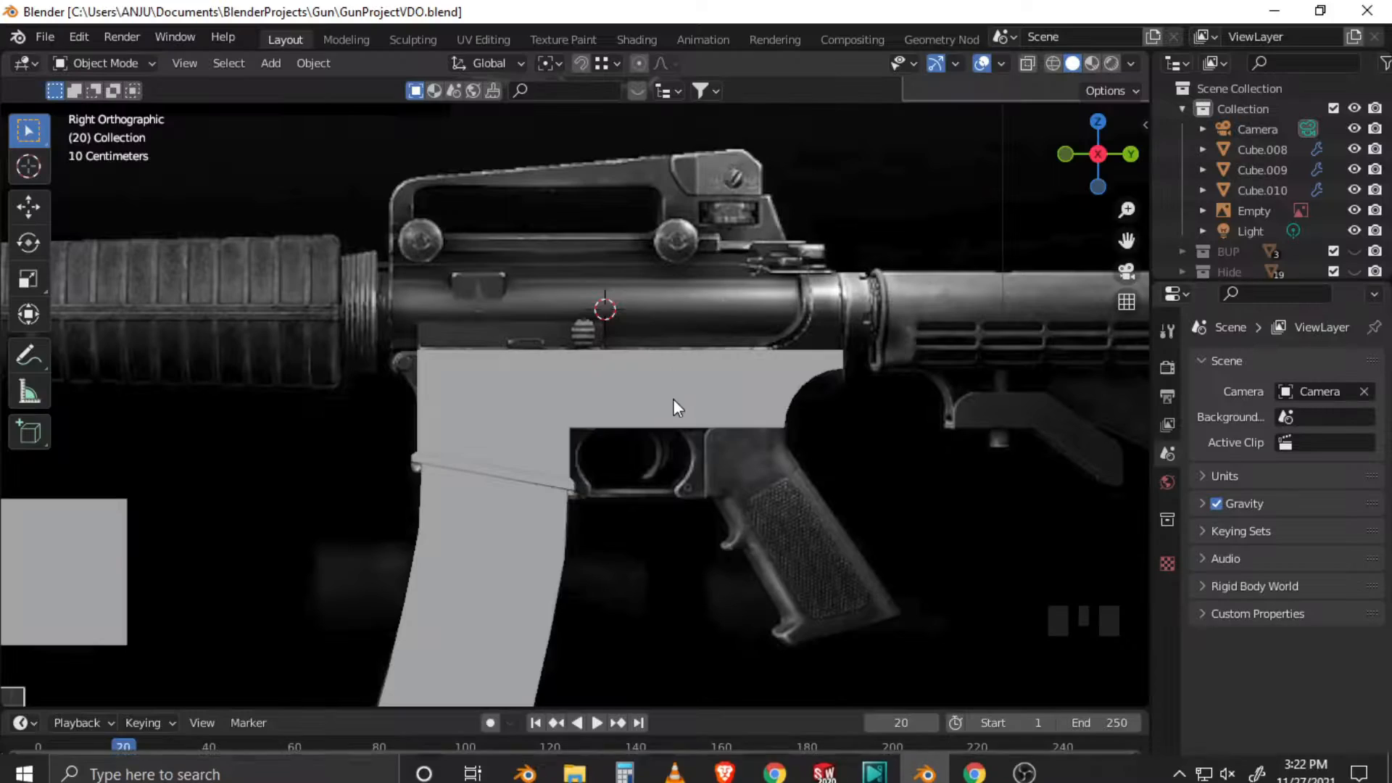
middle_click_drag(673, 399, 650, 433, "shift")
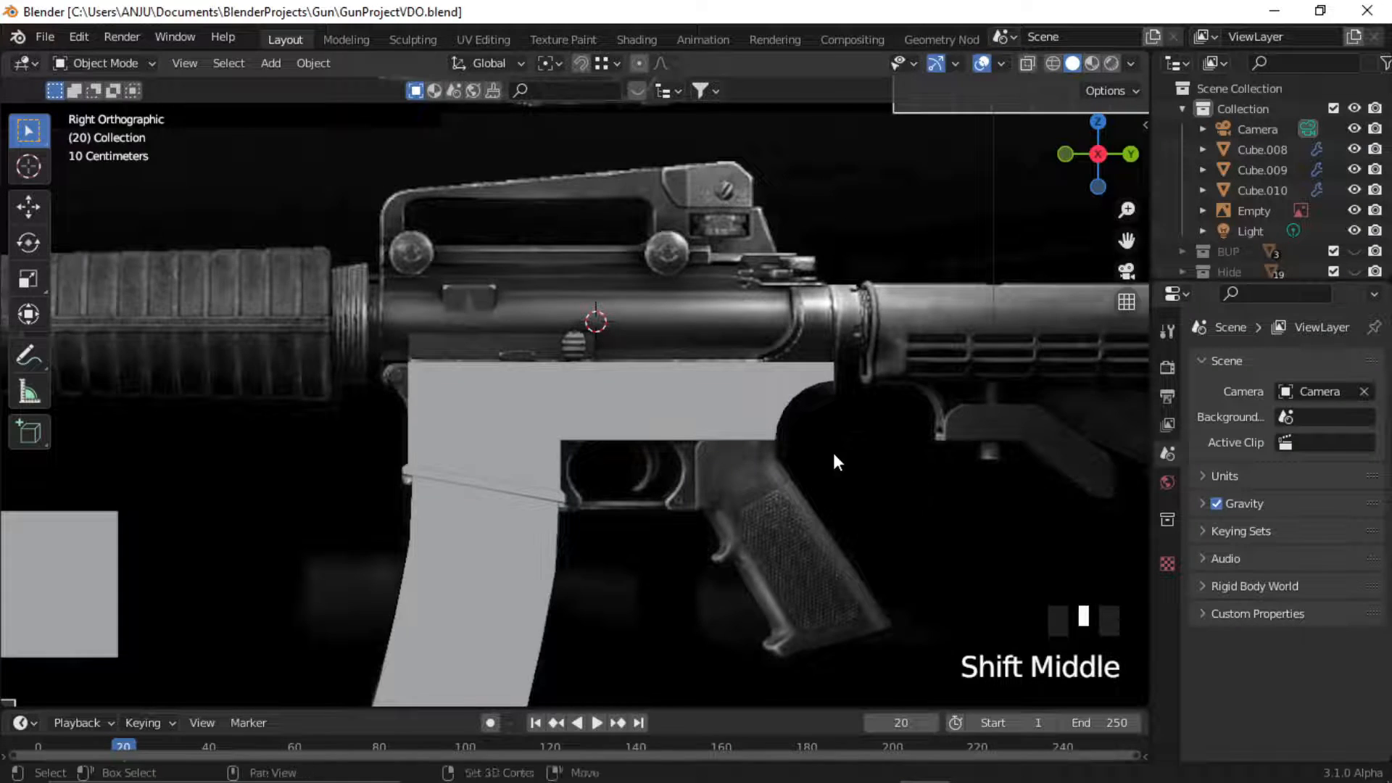
middle_click_drag(833, 460, 804, 495, "shift")
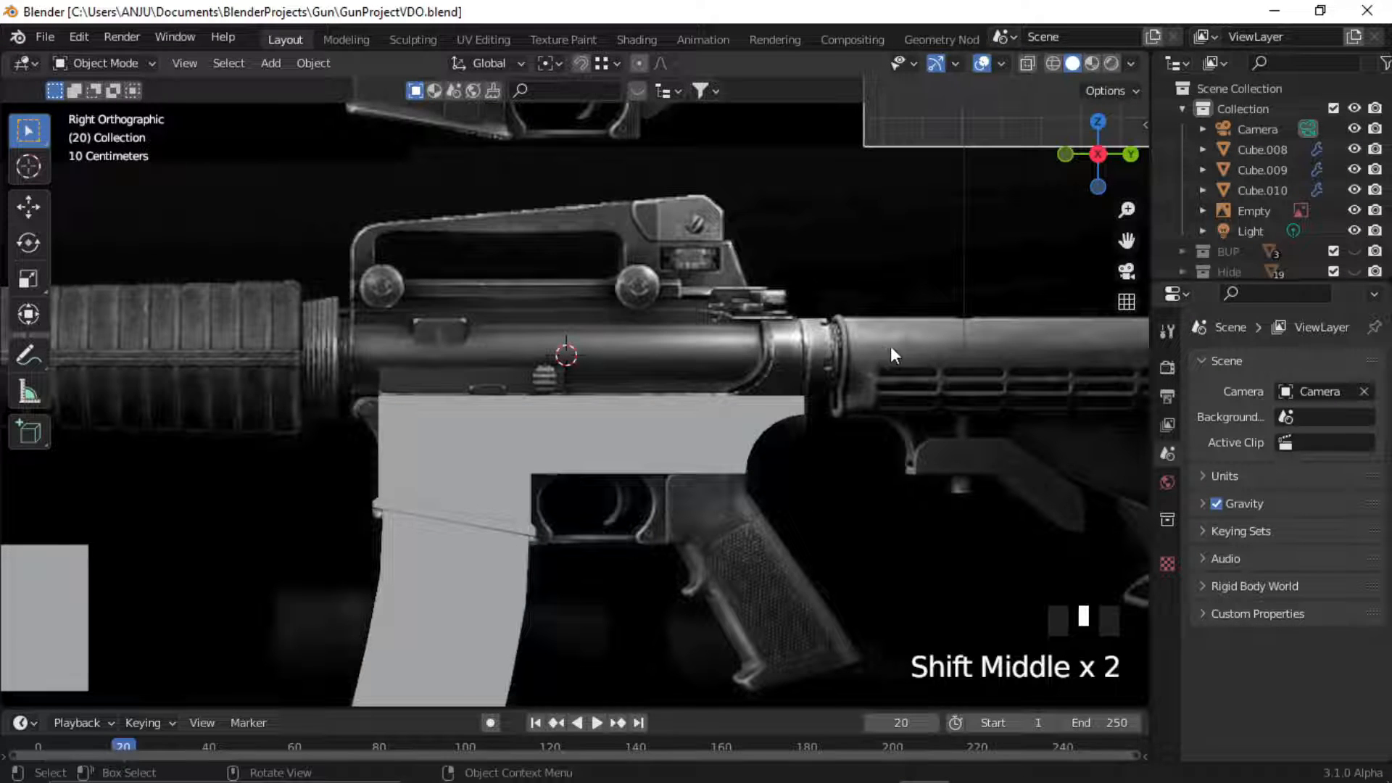
middle_click_drag(889, 375, 864, 382, "shift")
left_click(687, 357)
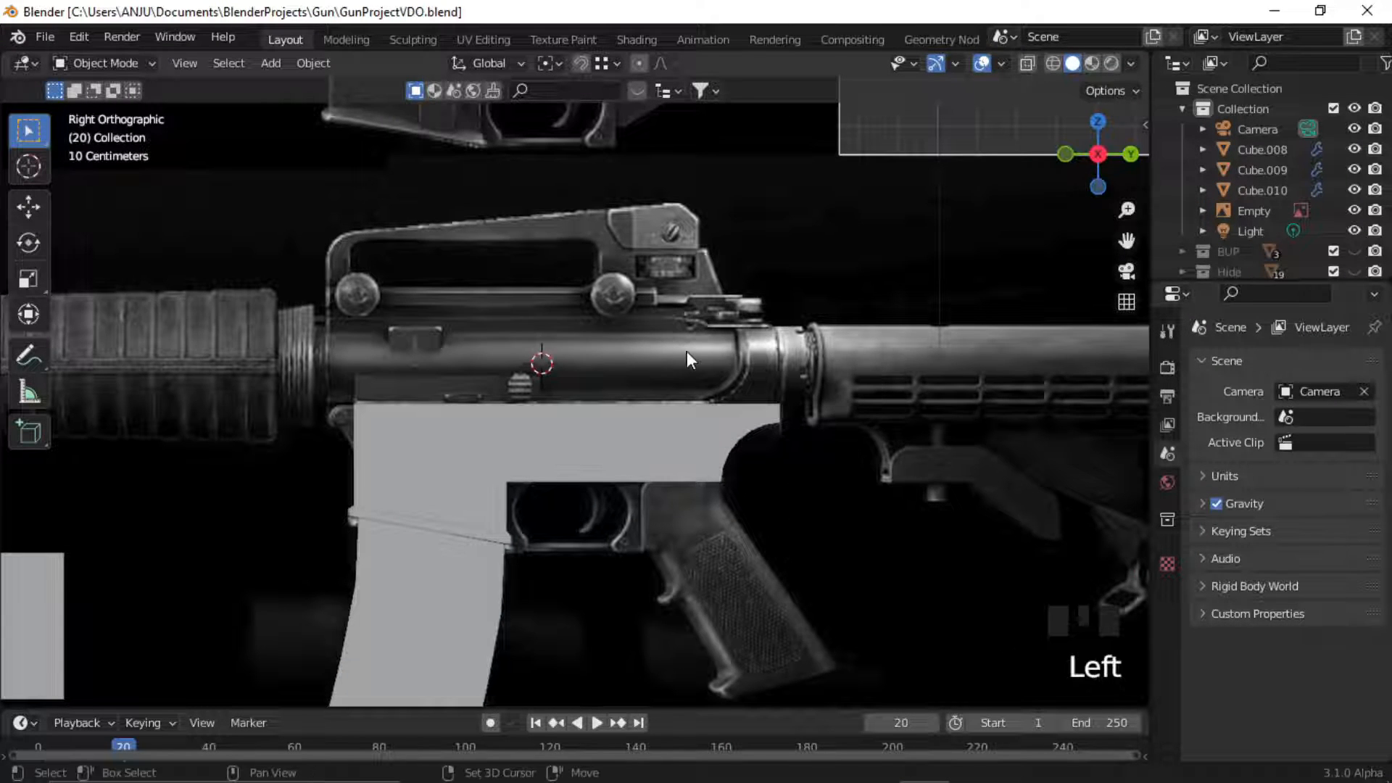
key("shift+a")
mouse_move(656, 350)
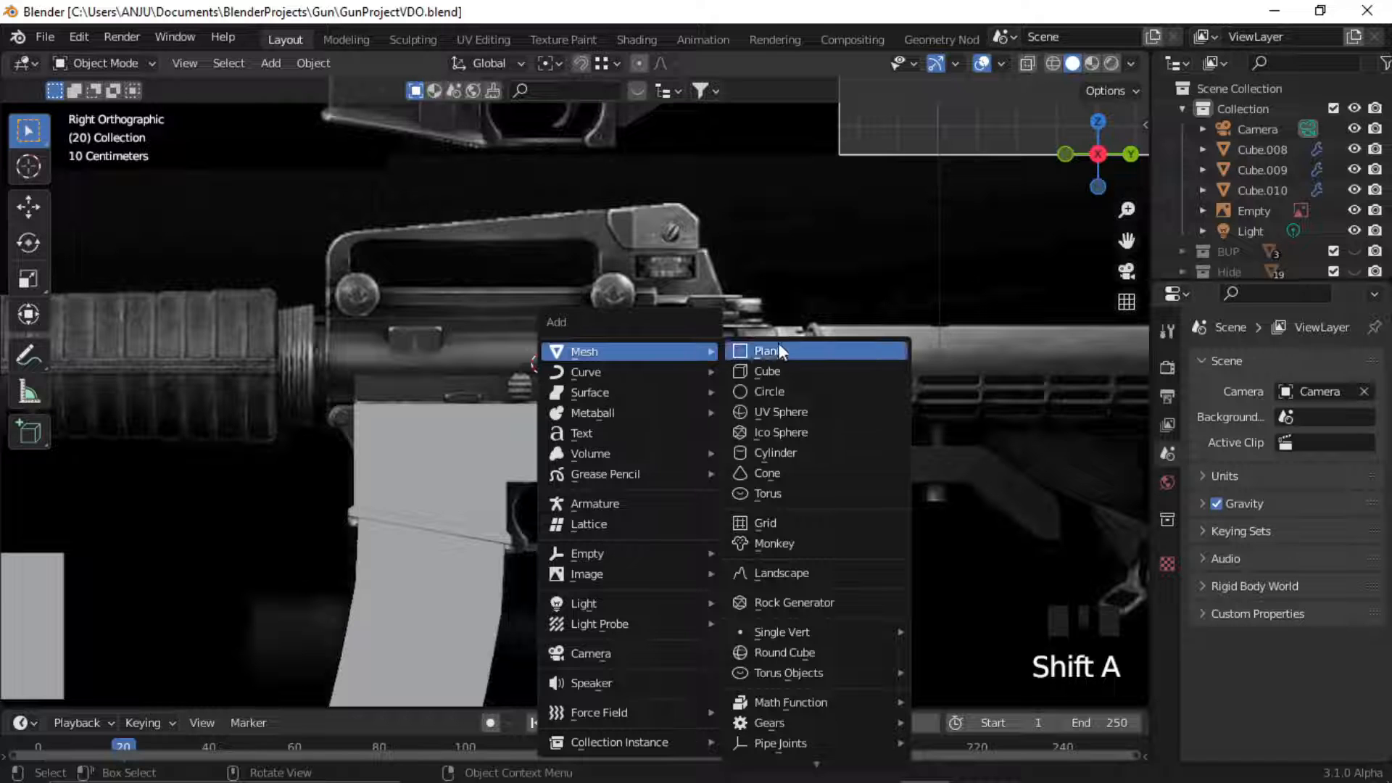
left_click(785, 453)
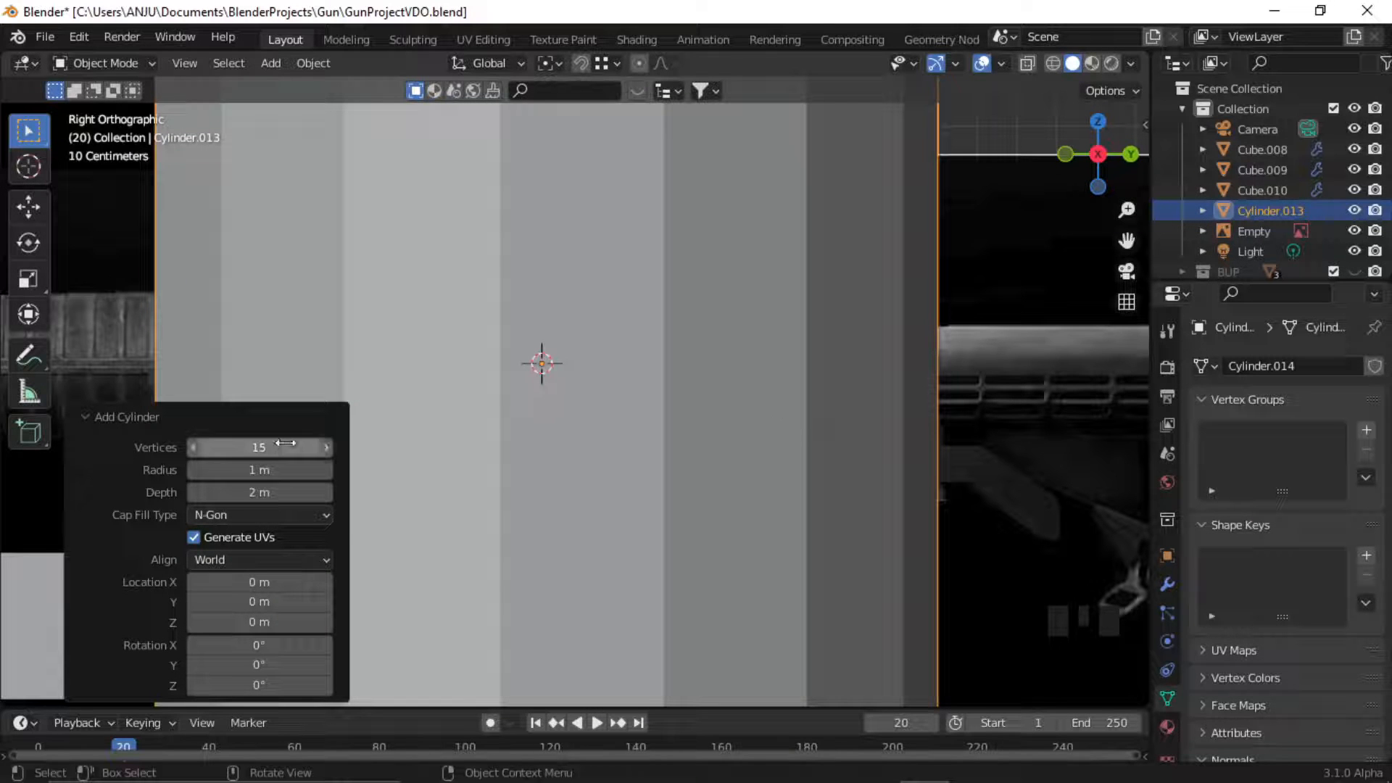
Scale the cylinder down to about 0.25, enable Auto Smooth at 30° and shade it smooth.
scroll(1276, 663, "down", 3)
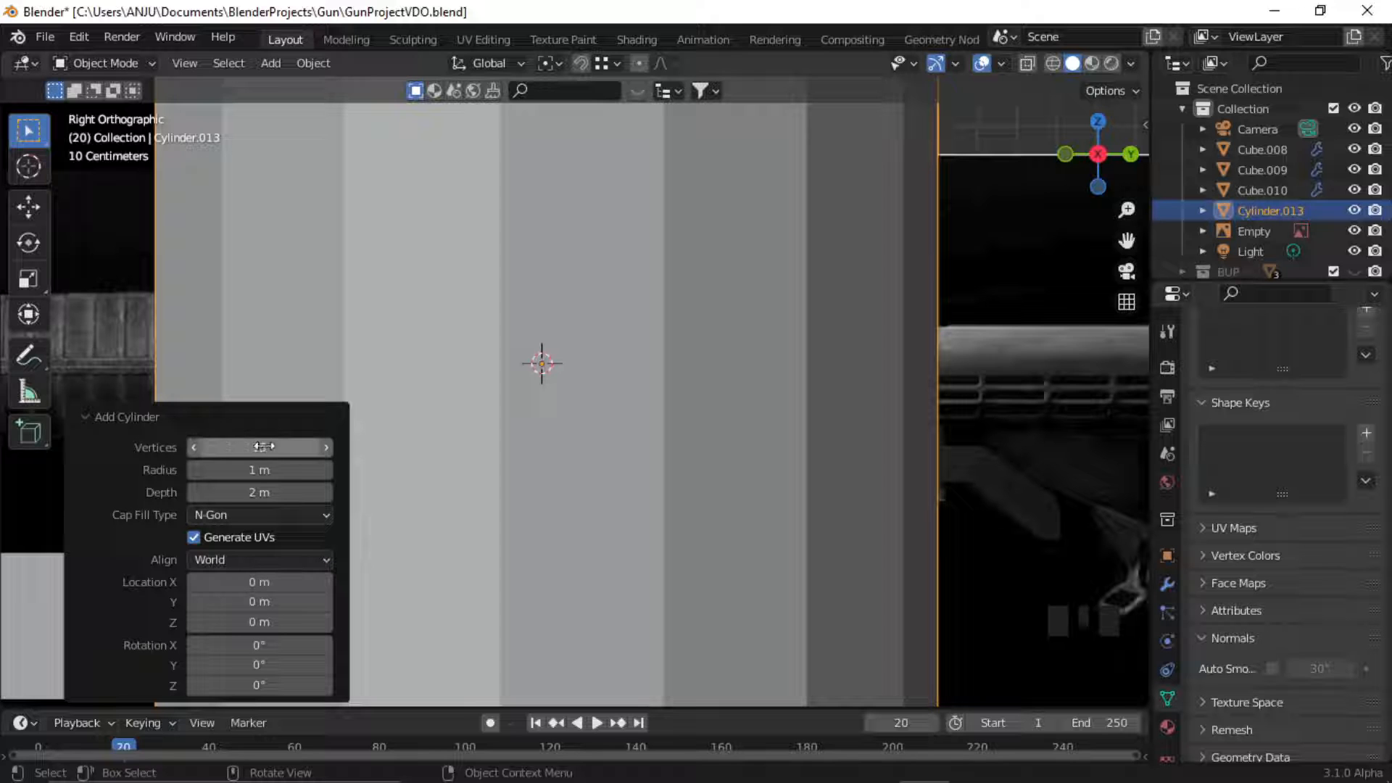
left_click(90, 416)
scroll(825, 552, "down", 3)
key("s")
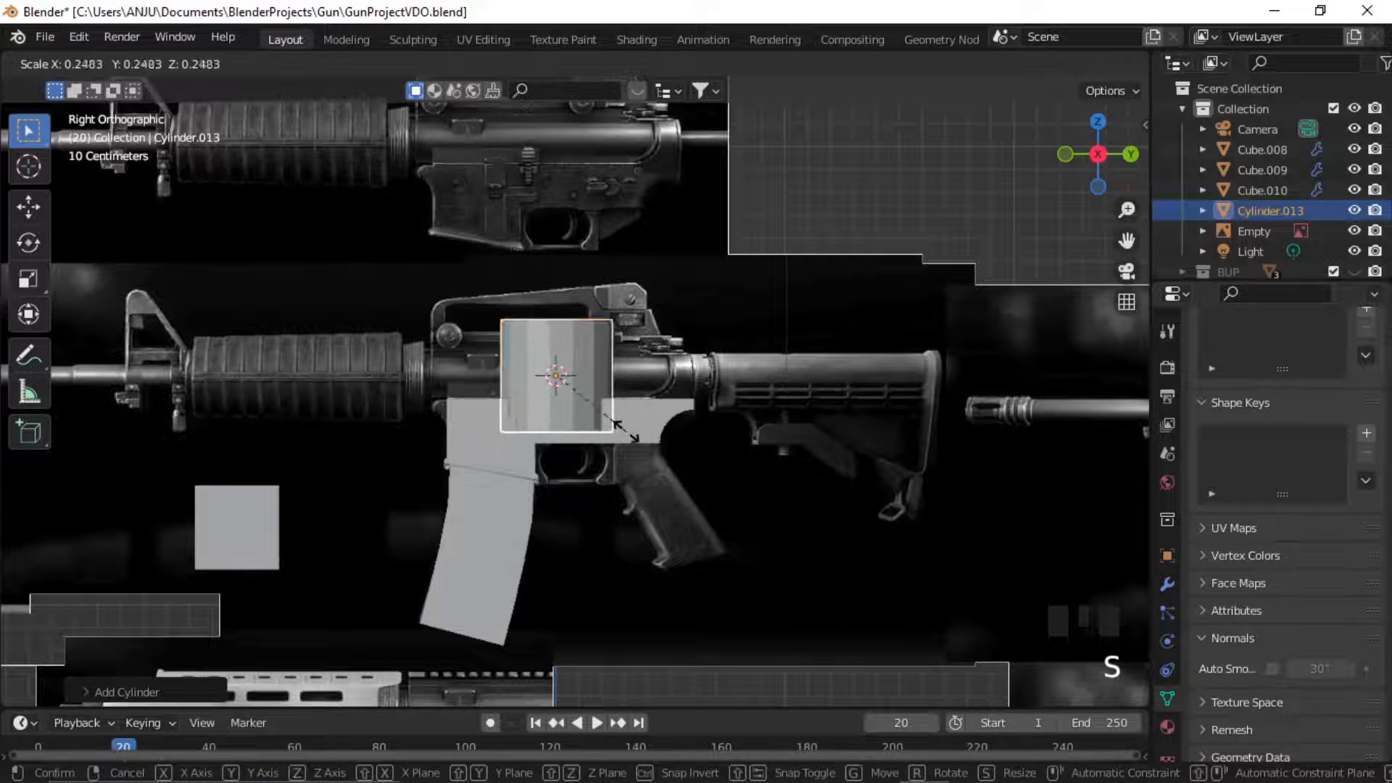
left_click(617, 425)
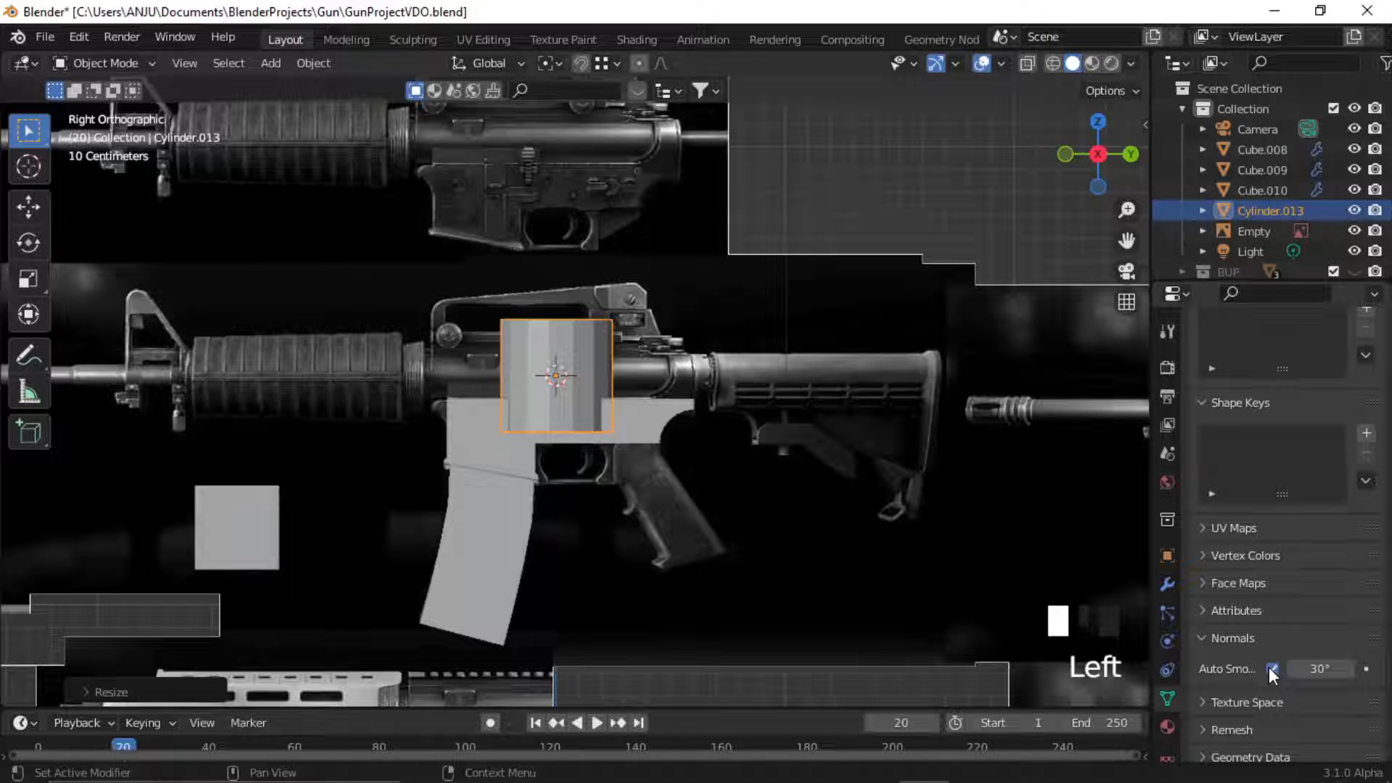
right_click(610, 380)
left_click(588, 365)
In Edit Mode, select the cylinder's top and bottom cap faces and delete them to leave an open tube.
scroll(585, 394, "up", 3)
key("Tab")
mouse_move(584, 395)
middle_mouse_down()
mouse_move(544, 450)
mouse_move(561, 397)
middle_mouse_up()
key("3")
left_click(572, 271)
middle_click_drag(579, 311, 555, 235)
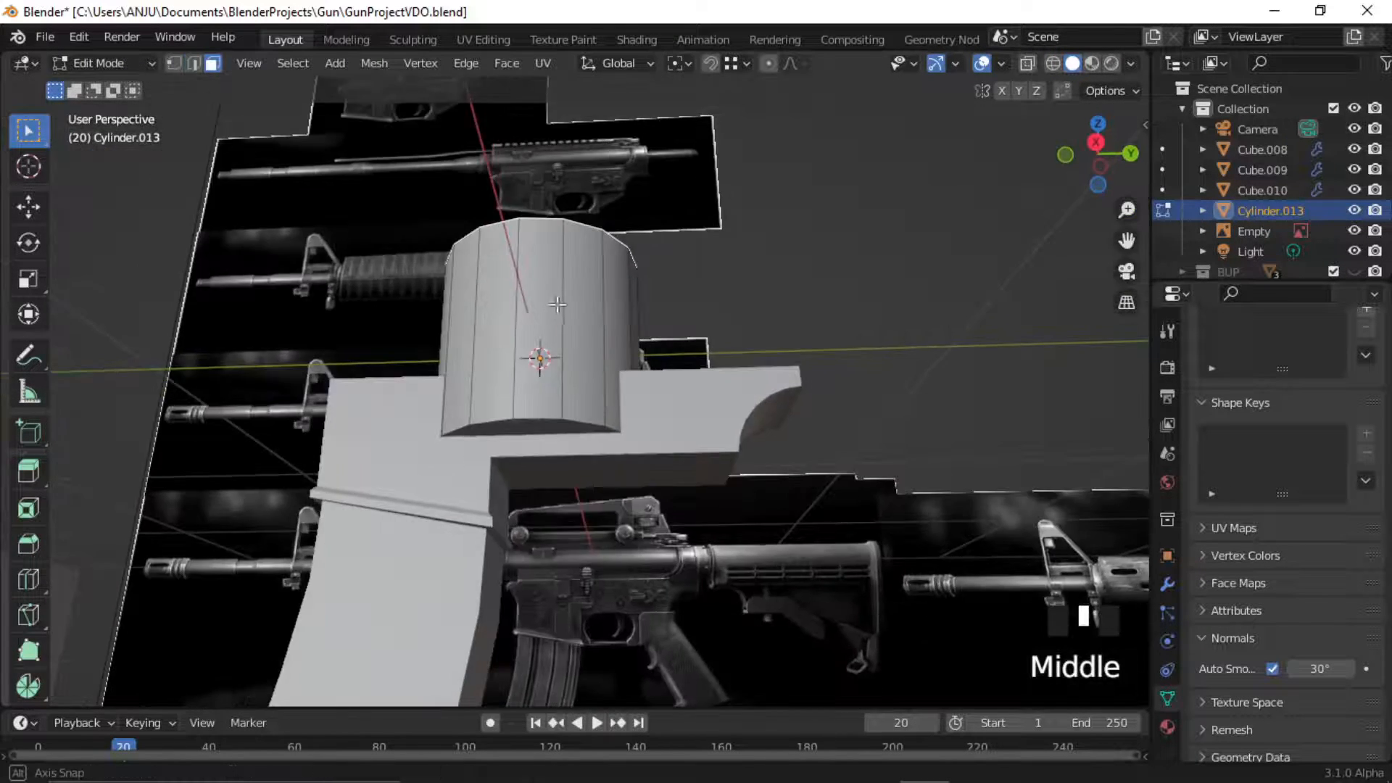
left_click(545, 436, "shift")
mouse_move(632, 421)
middle_mouse_down()
mouse_move(739, 481)
mouse_move(715, 441)
mouse_move(628, 410)
middle_mouse_up()
Select the whole tube and rotate it a quarter turn in the side view so it lies along the Y axis.
key("a")
scroll(628, 410, "up", 3)
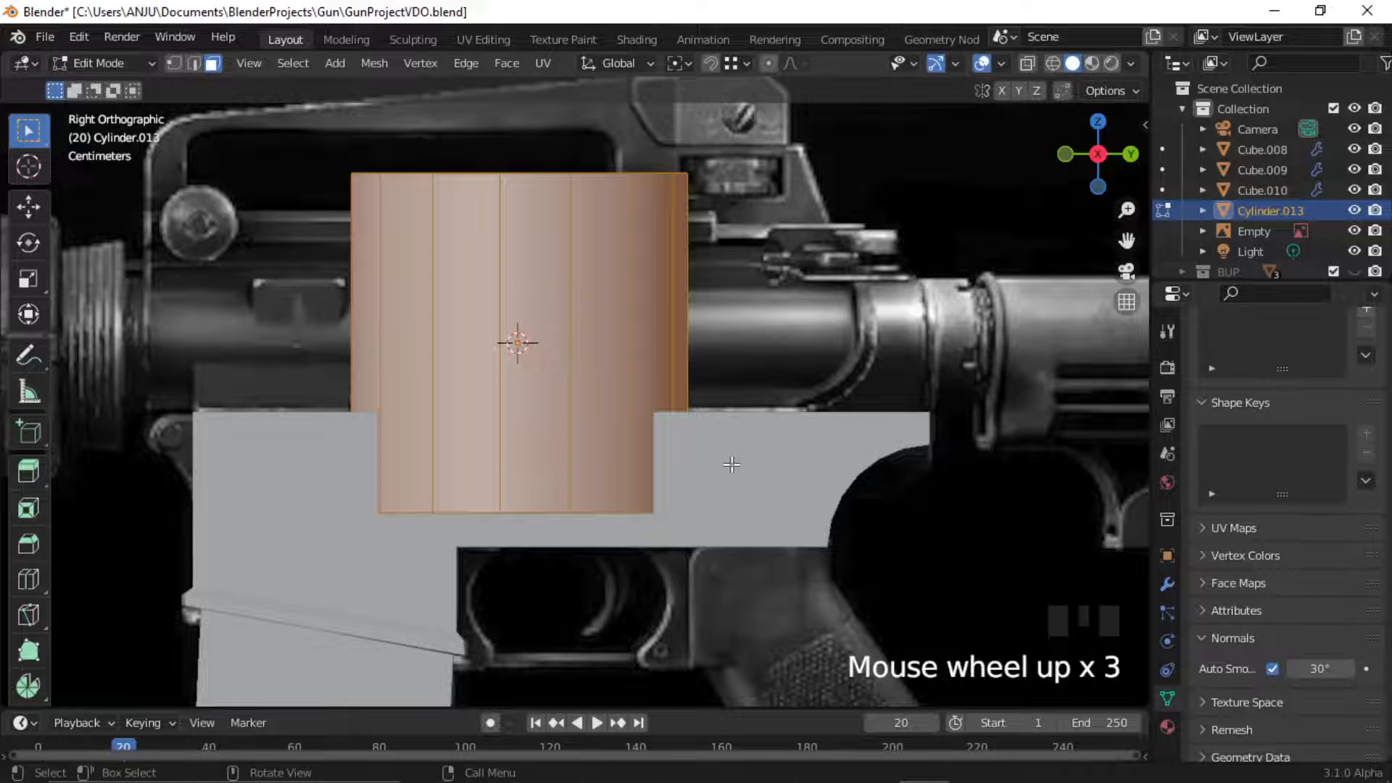
key("r")
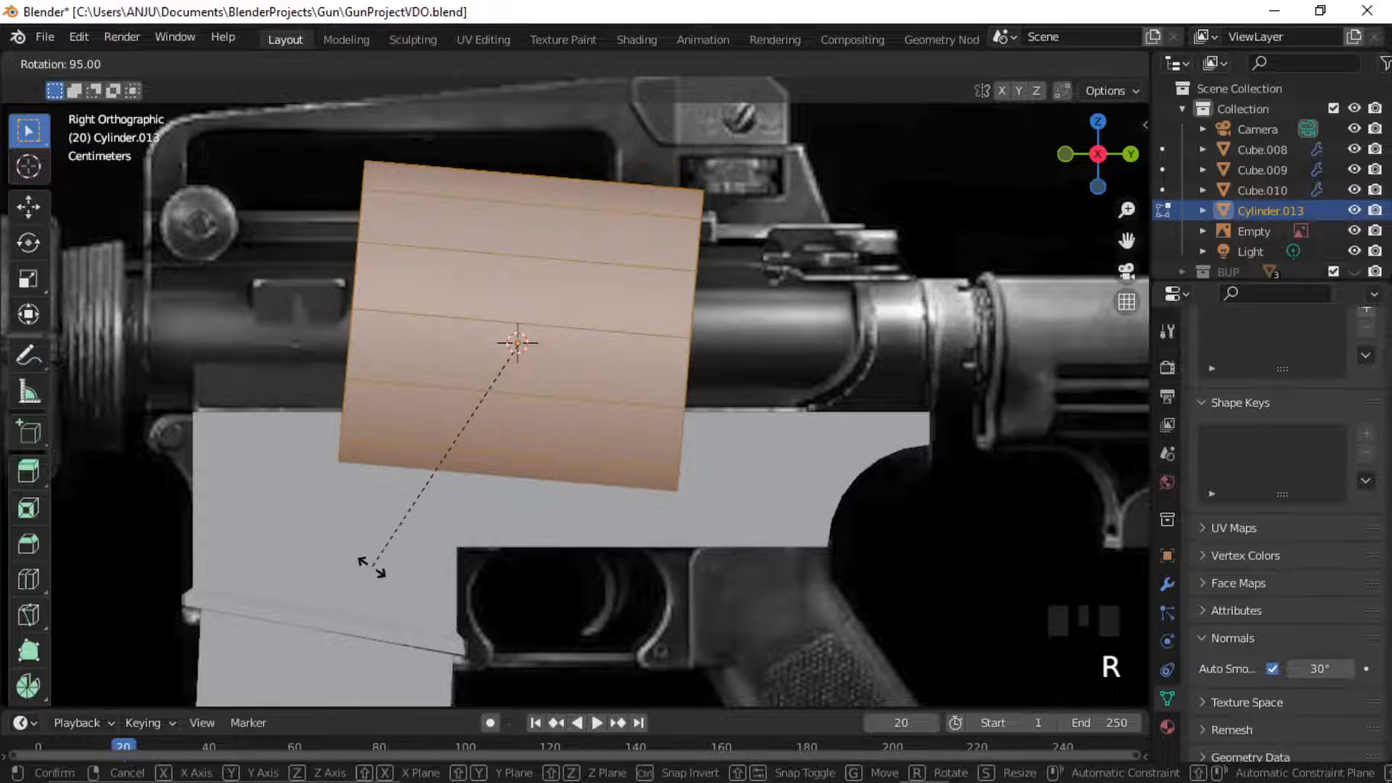
left_click(389, 573)
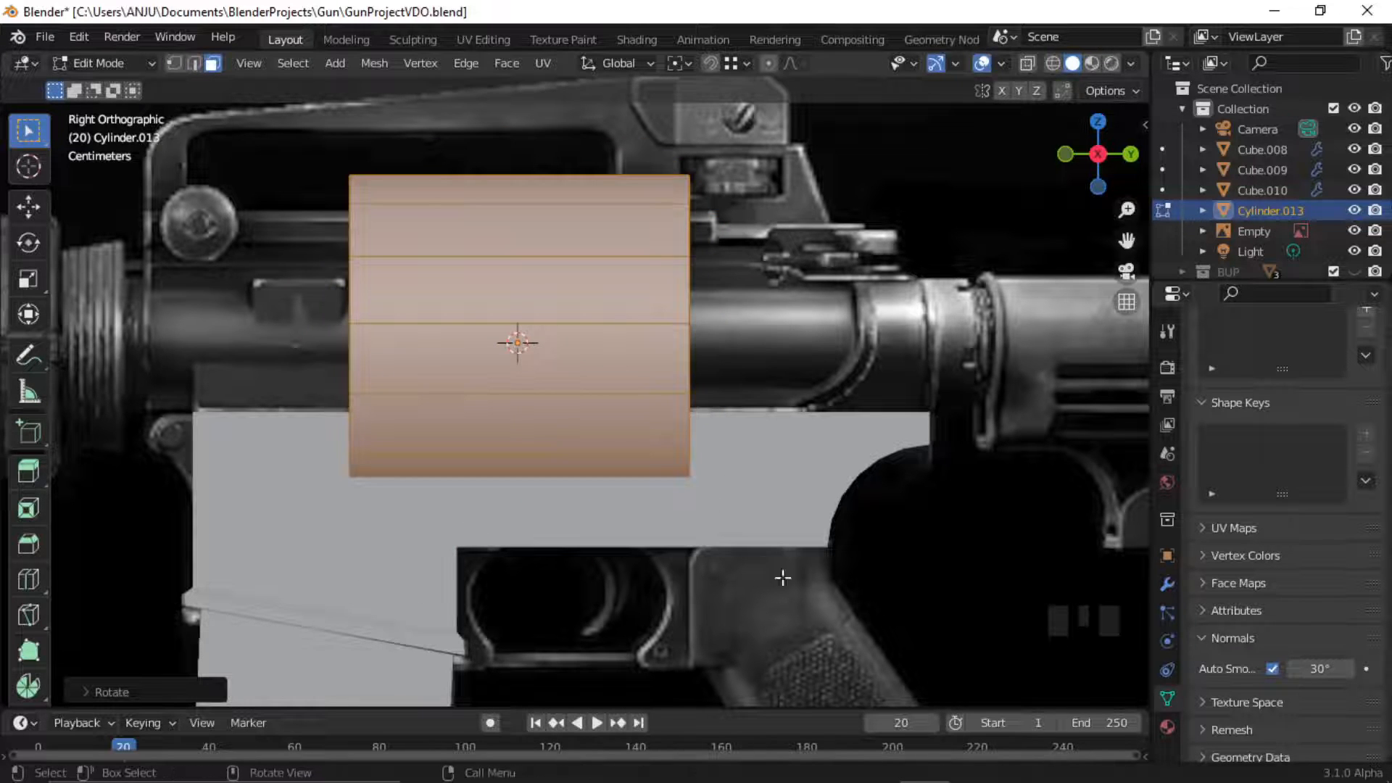
Scale the tube down towards the upper receiver's thickness and stretch it along Y over the receiver's length.
key("s")
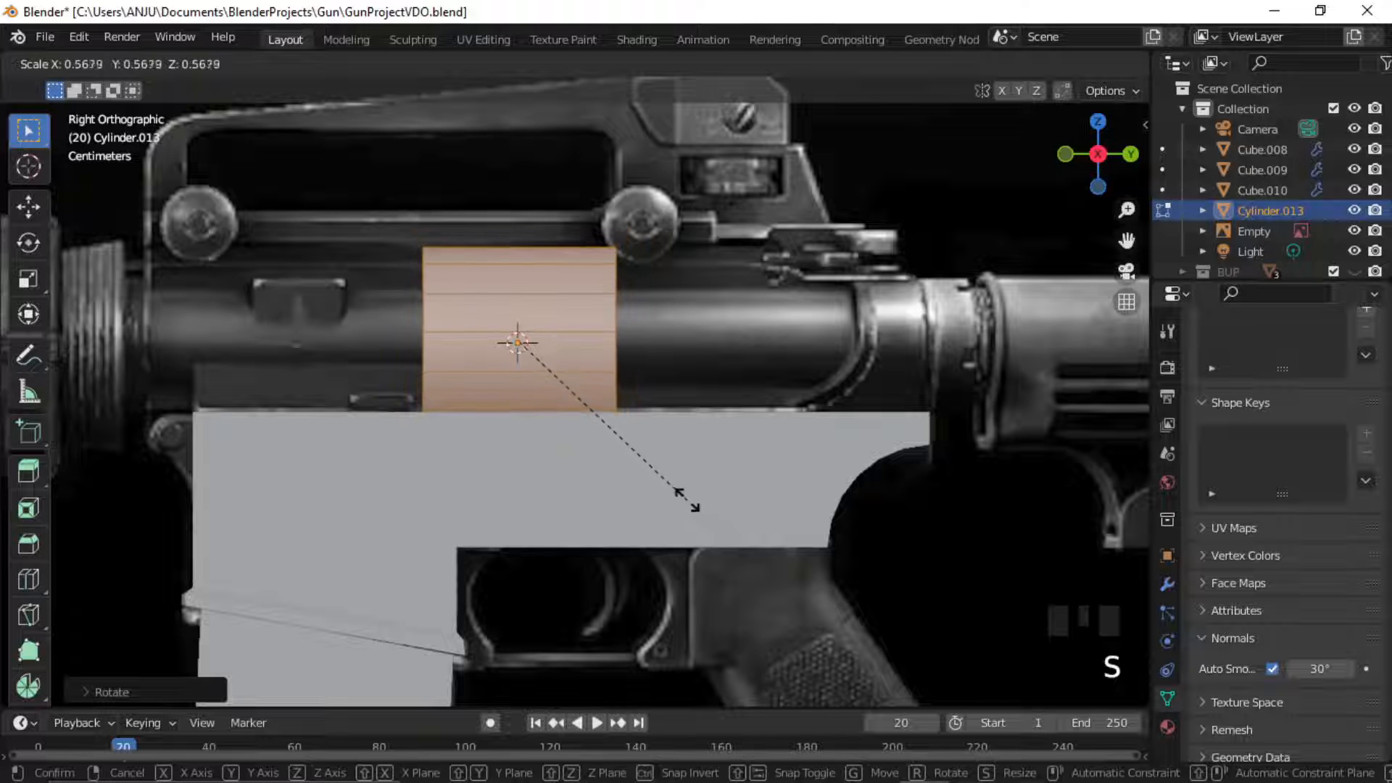
left_click(663, 487)
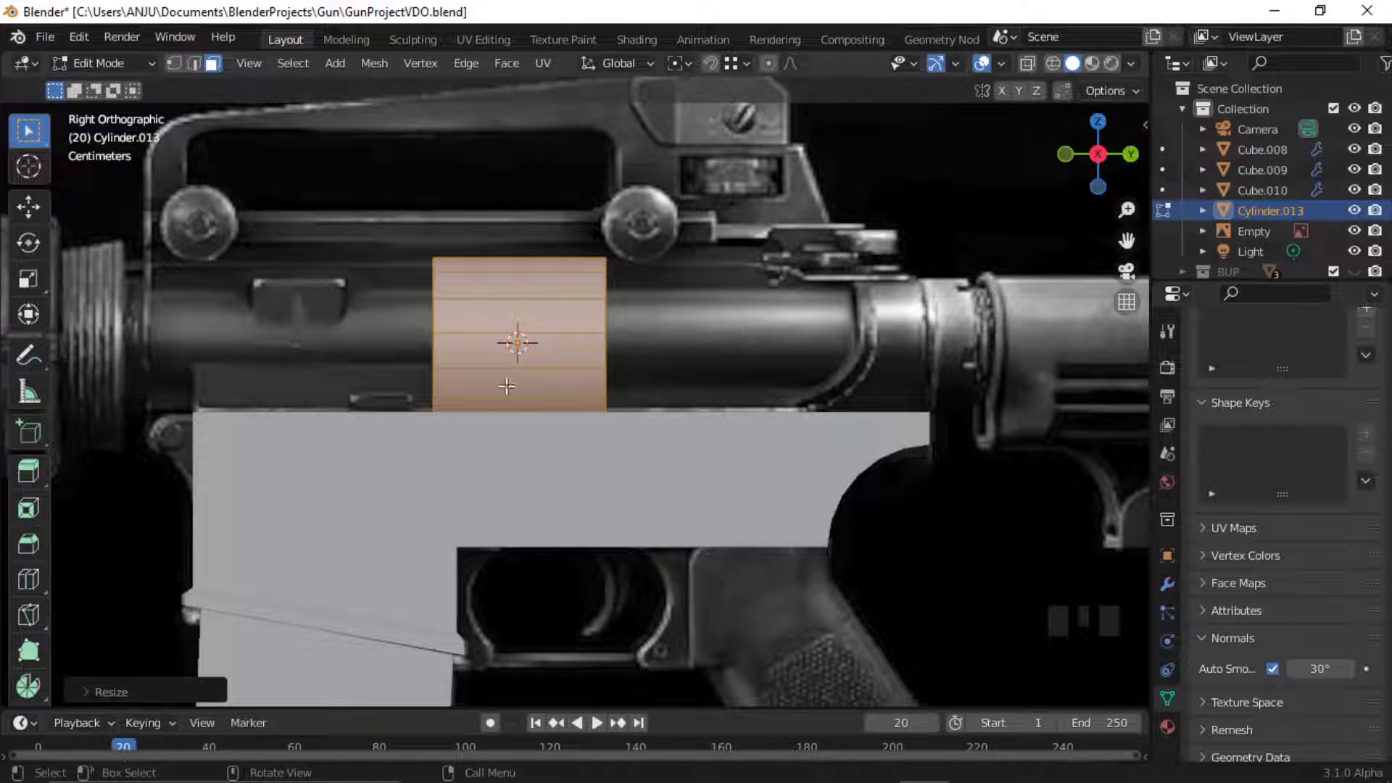
key("s")
key("y")
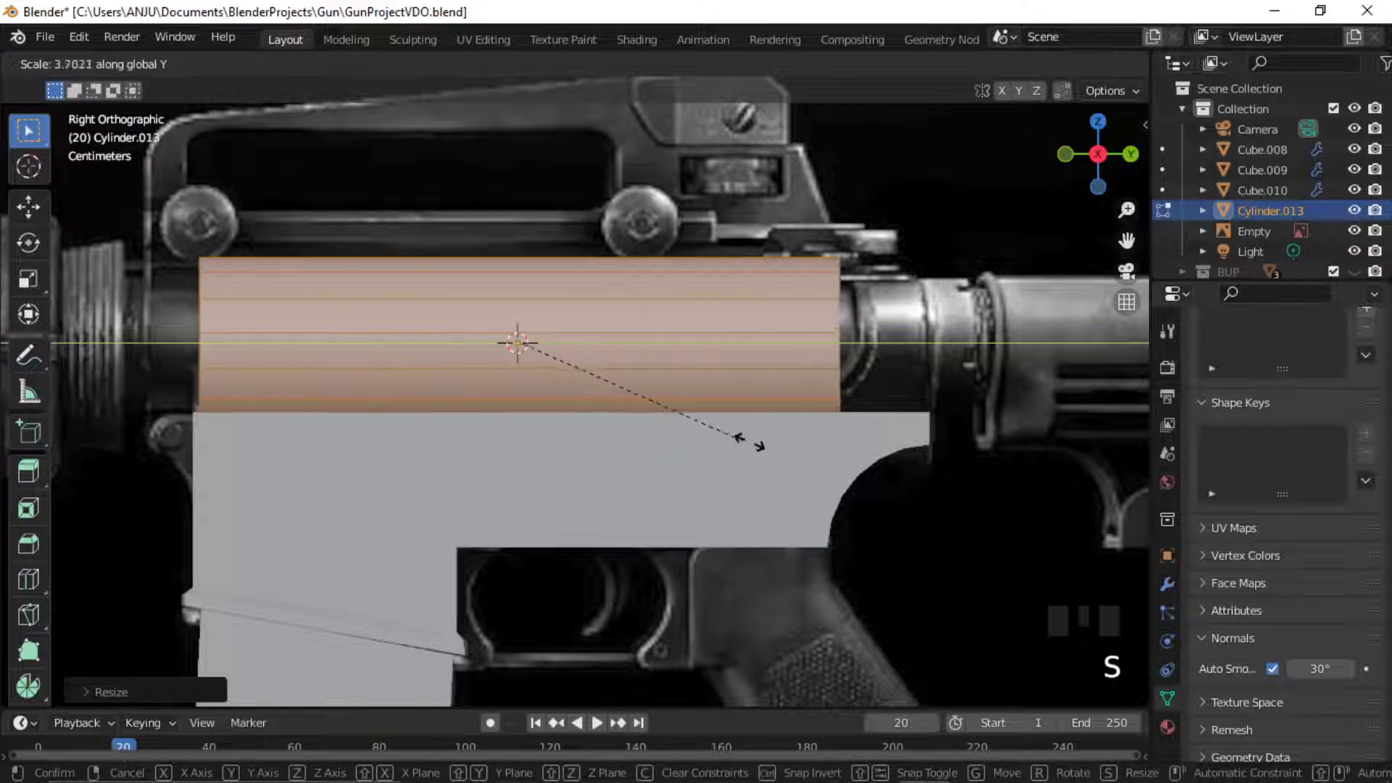
left_click(829, 478)
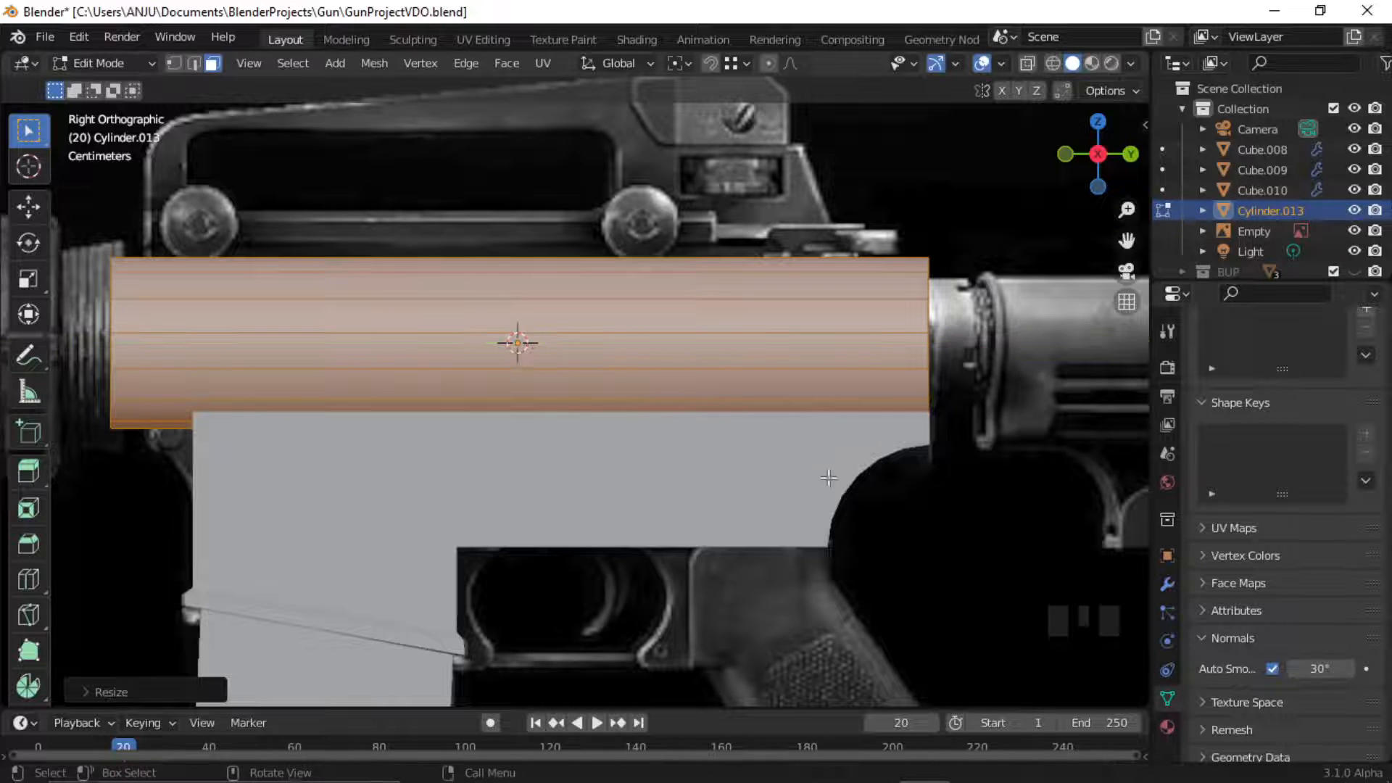
Reduce the tube further to match the upper receiver's height, then lengthen it along Y to meet the receiver's rear end.
key("s")
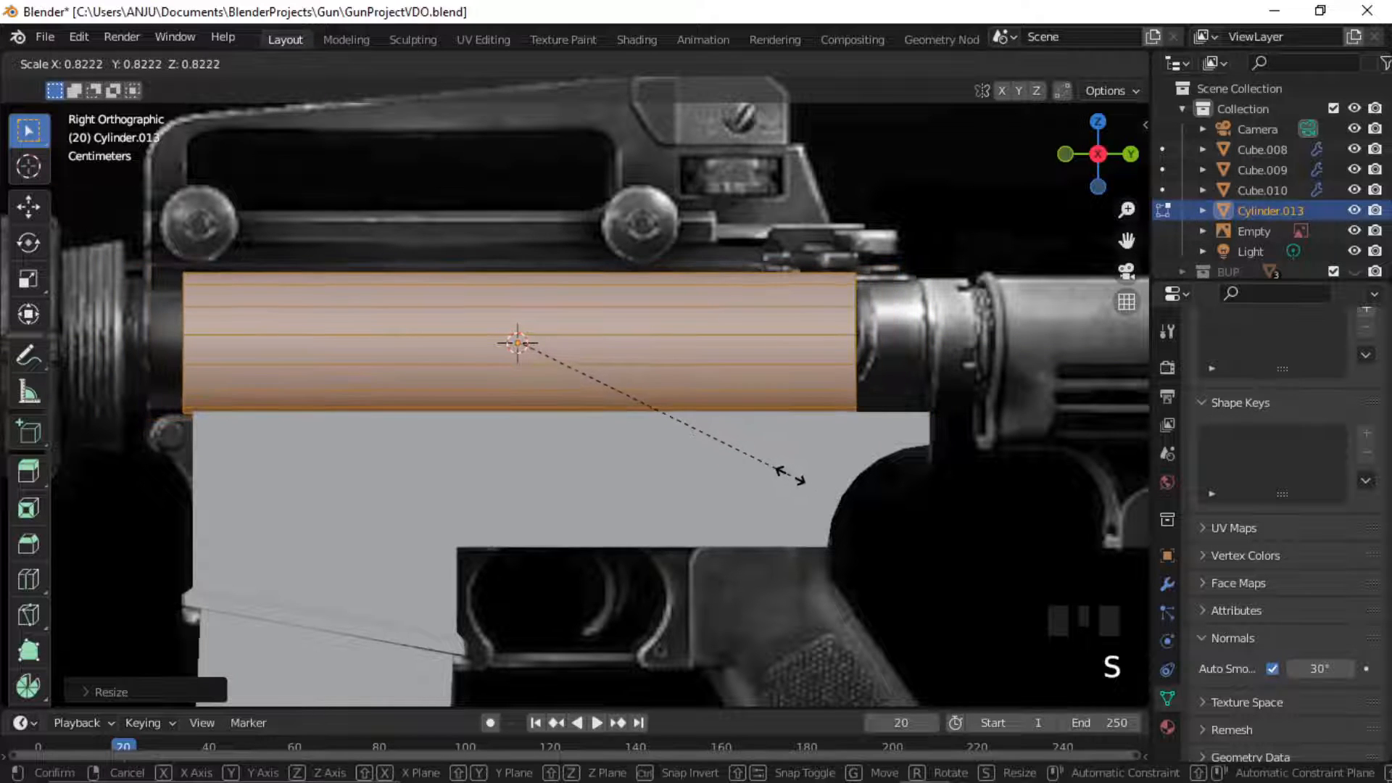
left_click(781, 476)
key("s")
key("x")
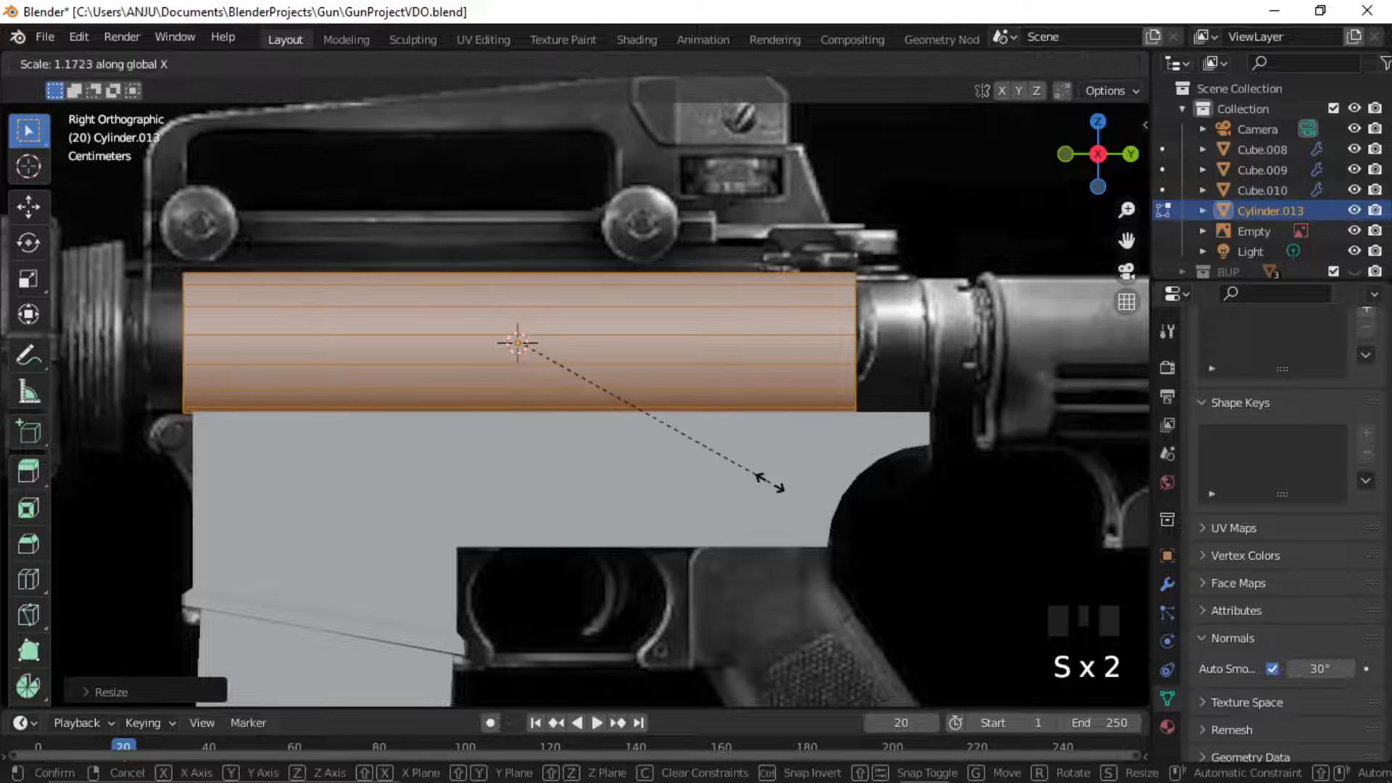
key("y")
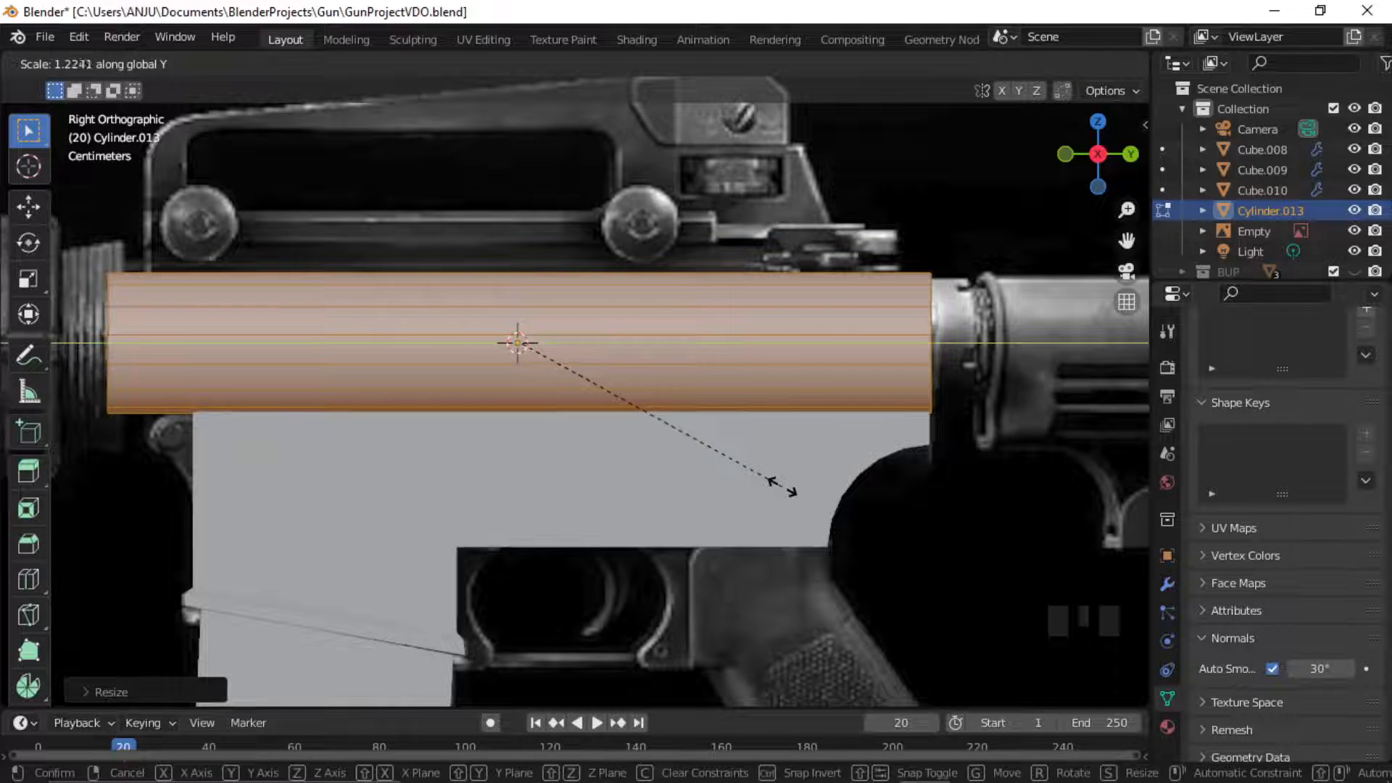
left_click(780, 484)
key("g")
middle_click_drag(667, 464, 680, 464)
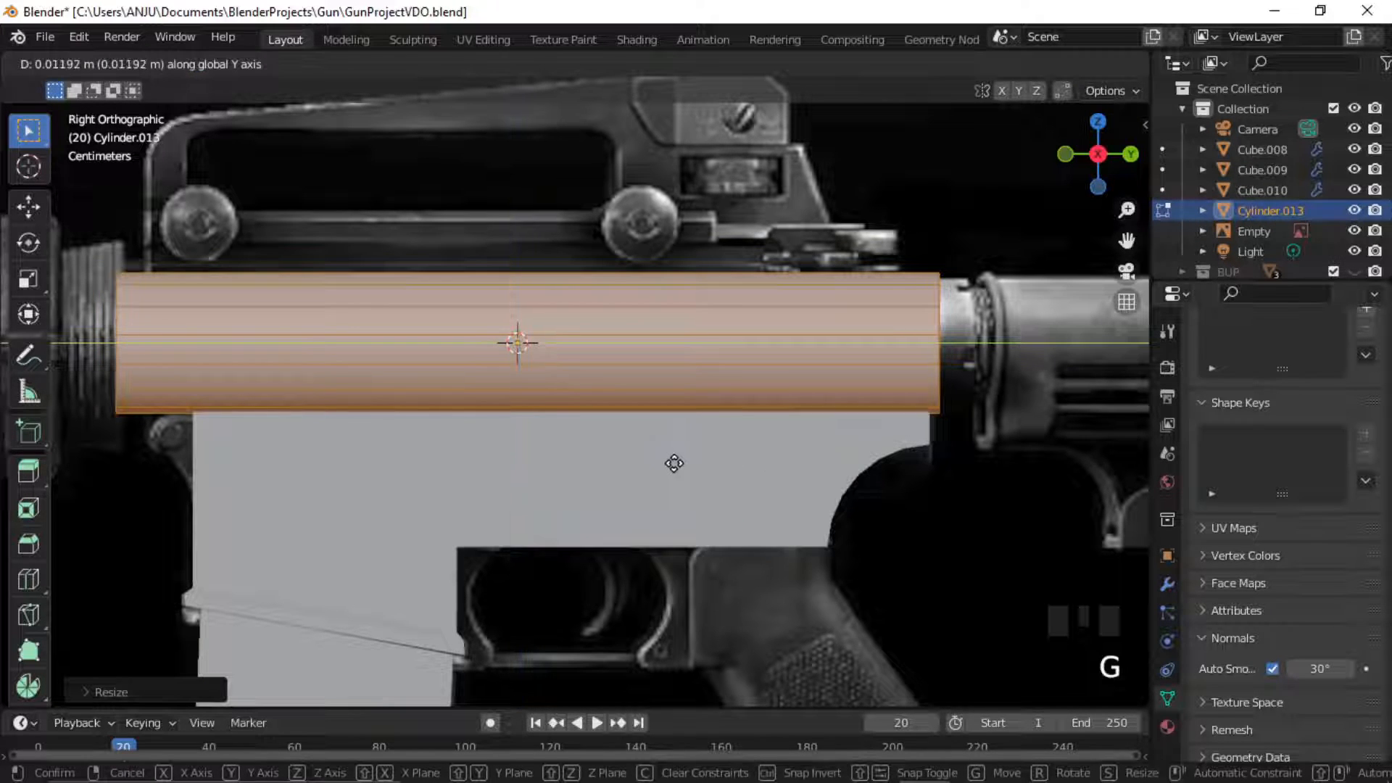
left_click(666, 464)
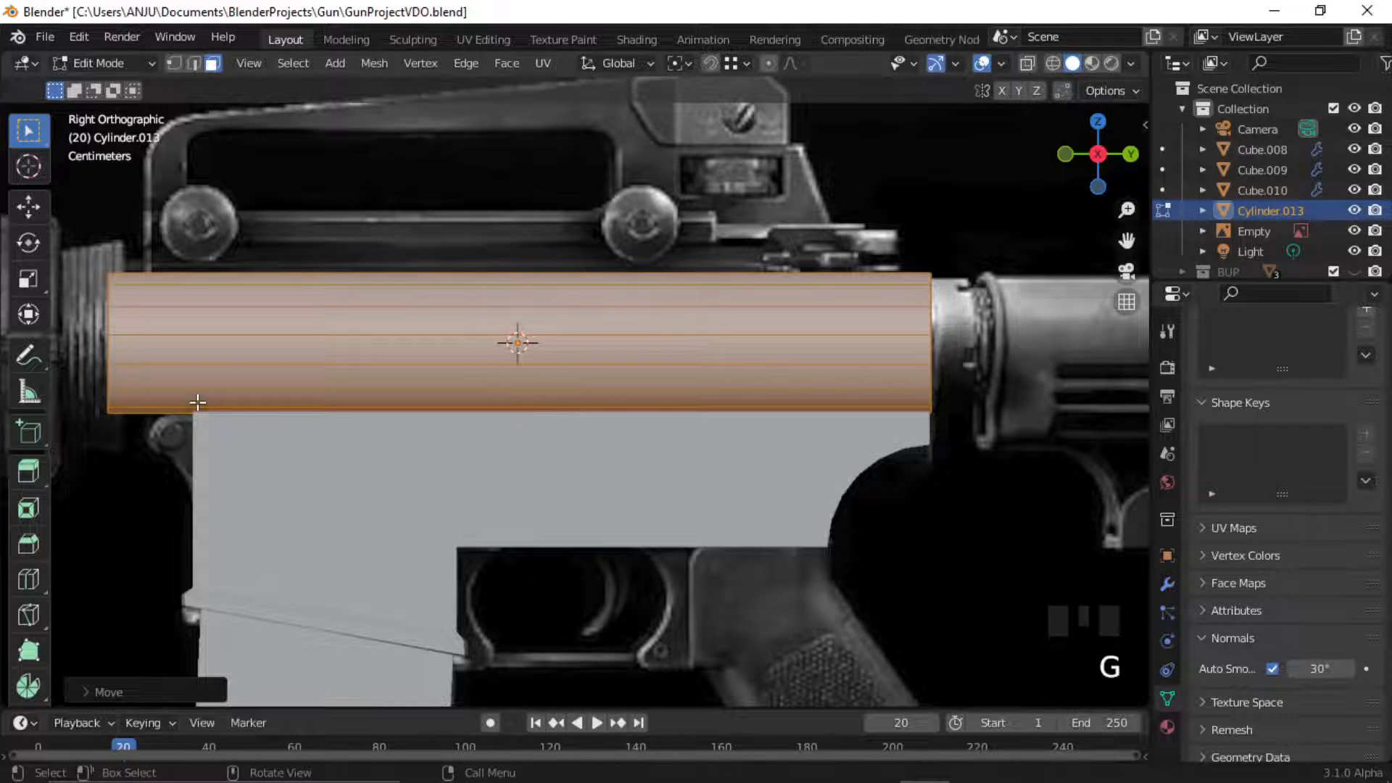
With X-ray on, select the tube's front-end vertices and move them along Y to the reference upper receiver's front edge.
key("1")
key("alt+z")
left_click_drag(106, 328, 148, 487)
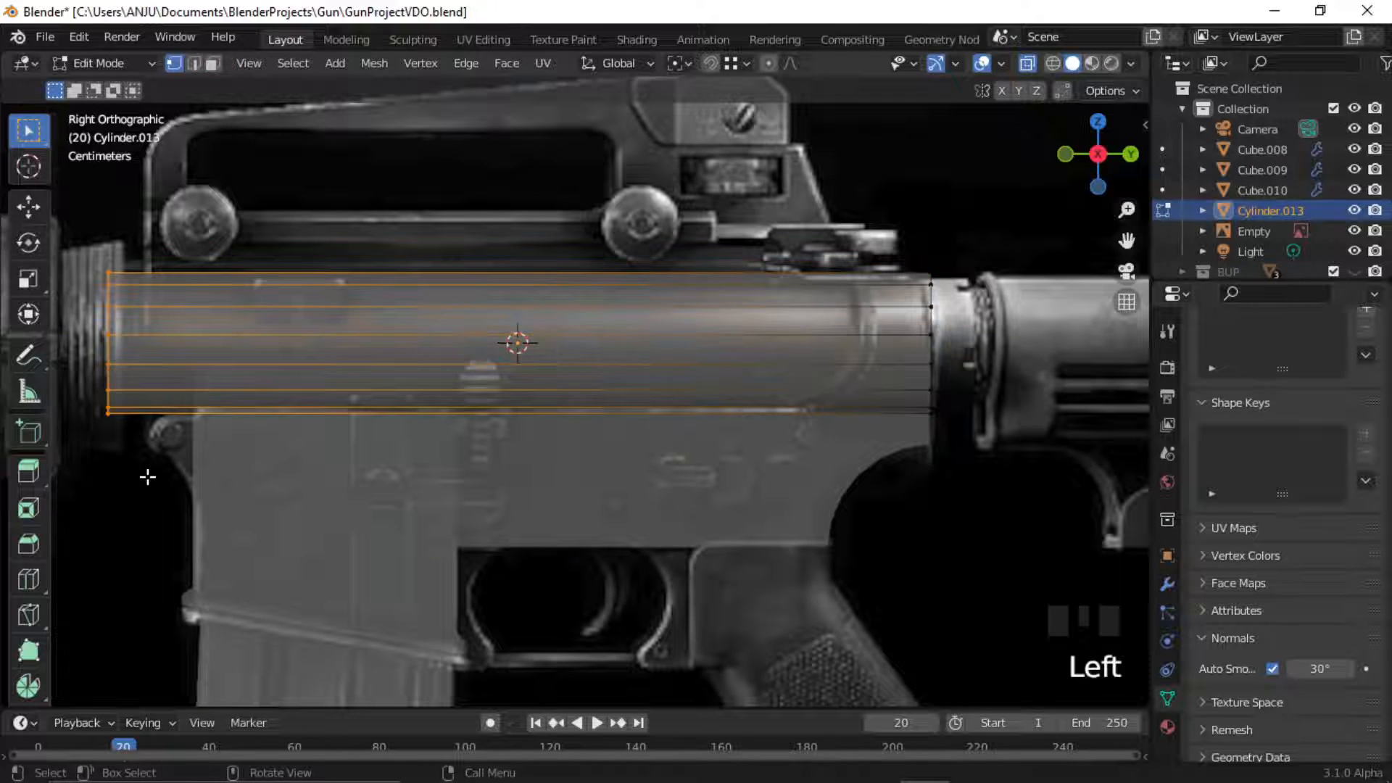
key("g")
left_click(231, 480)
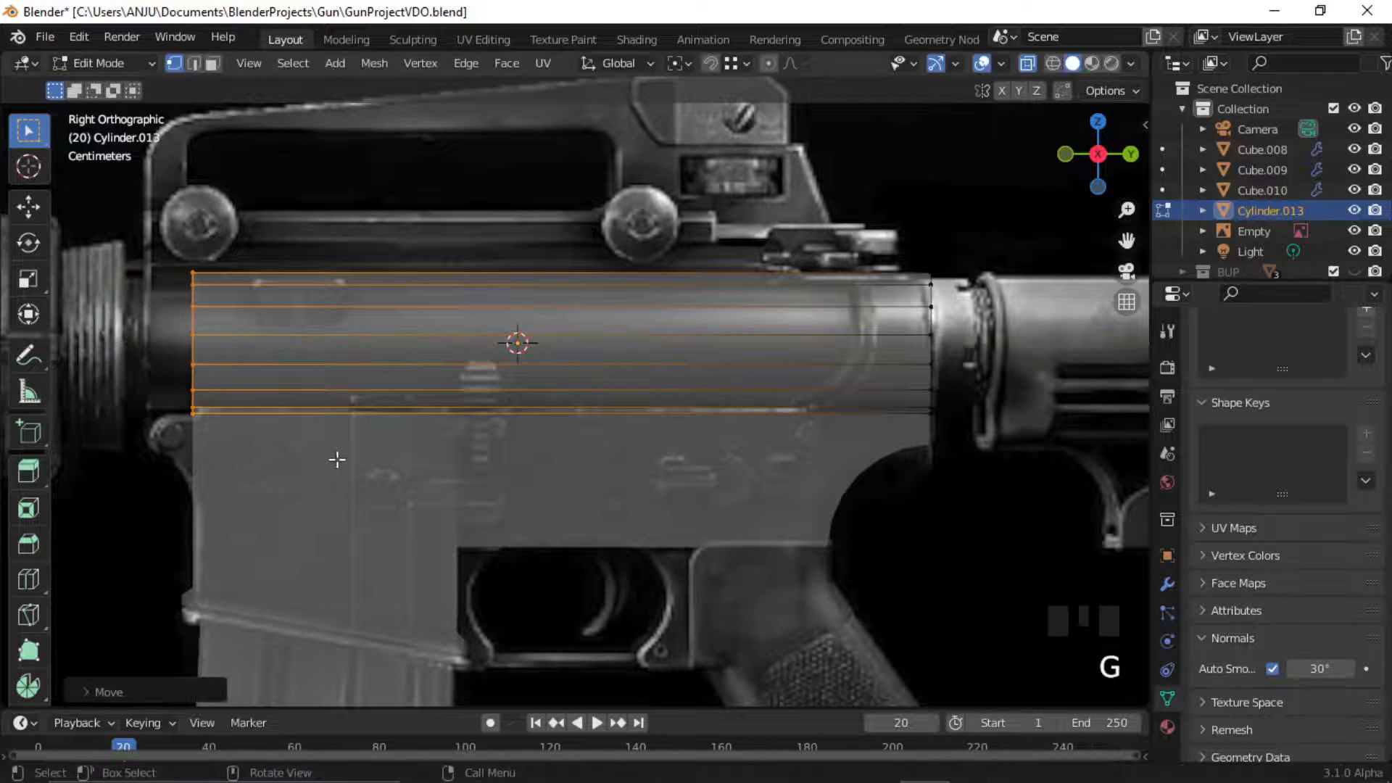
left_click_drag(169, 234, 256, 471)
key("g")
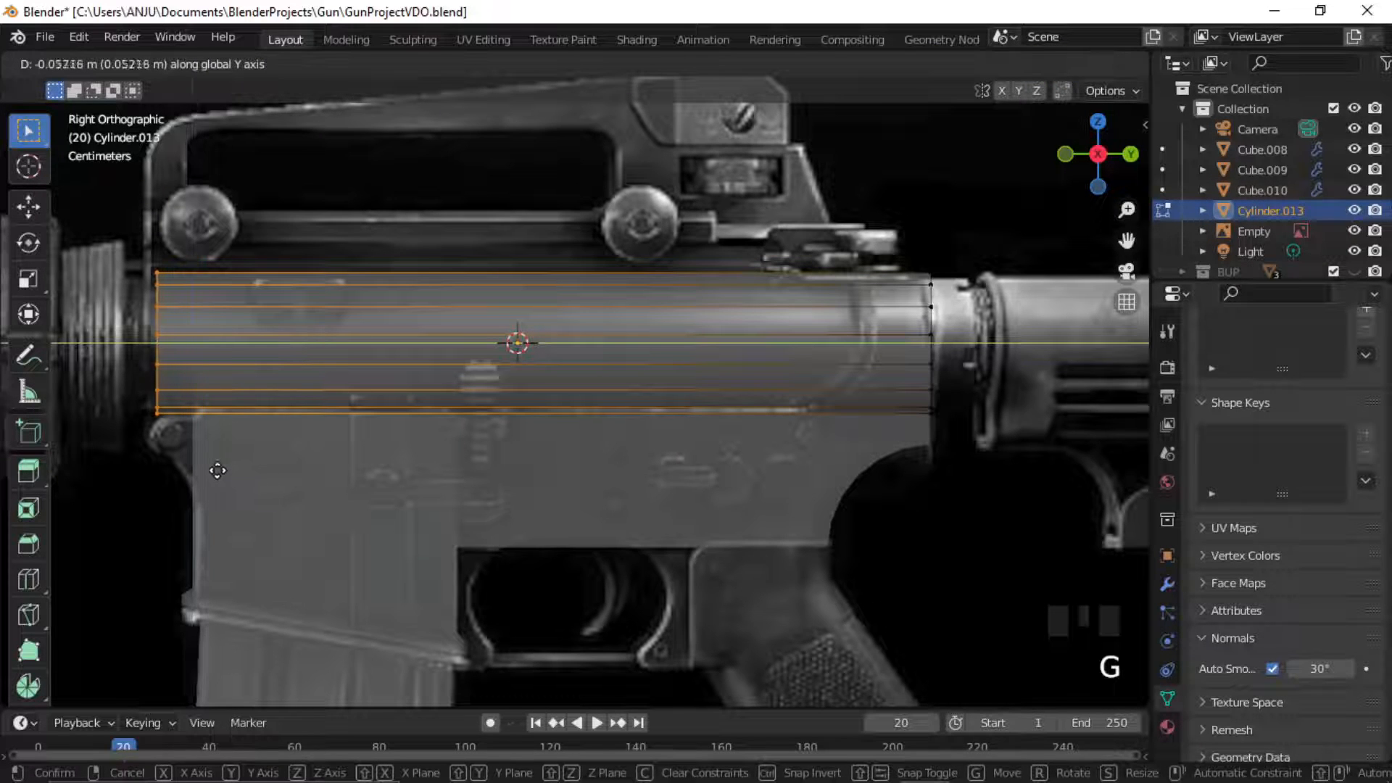
left_click(210, 471)
Turn X-ray off and examine from several angles how the open tube sits on the lower receiver.
scroll(651, 391, "down", 3)
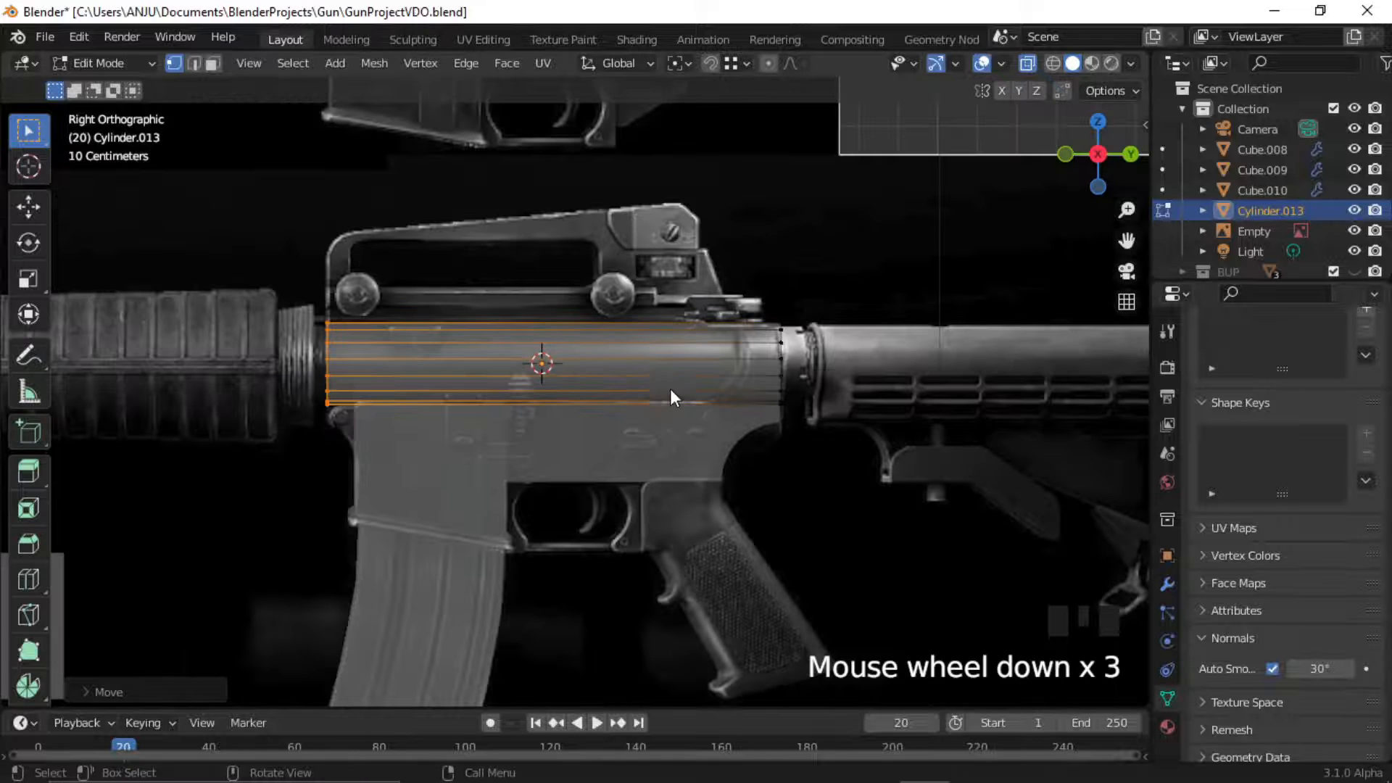
key("Tab")
middle_click_drag(670, 389, 477, 409)
key("alt+z")
middle_click_drag(655, 386, 511, 373)
scroll(511, 372, "down", 3)
middle_click_drag(577, 464, 599, 424)
left_click(538, 473)
scroll(589, 423, "up", 2)
middle_click_drag(689, 475, 511, 427)
scroll(503, 413, "down", 5)
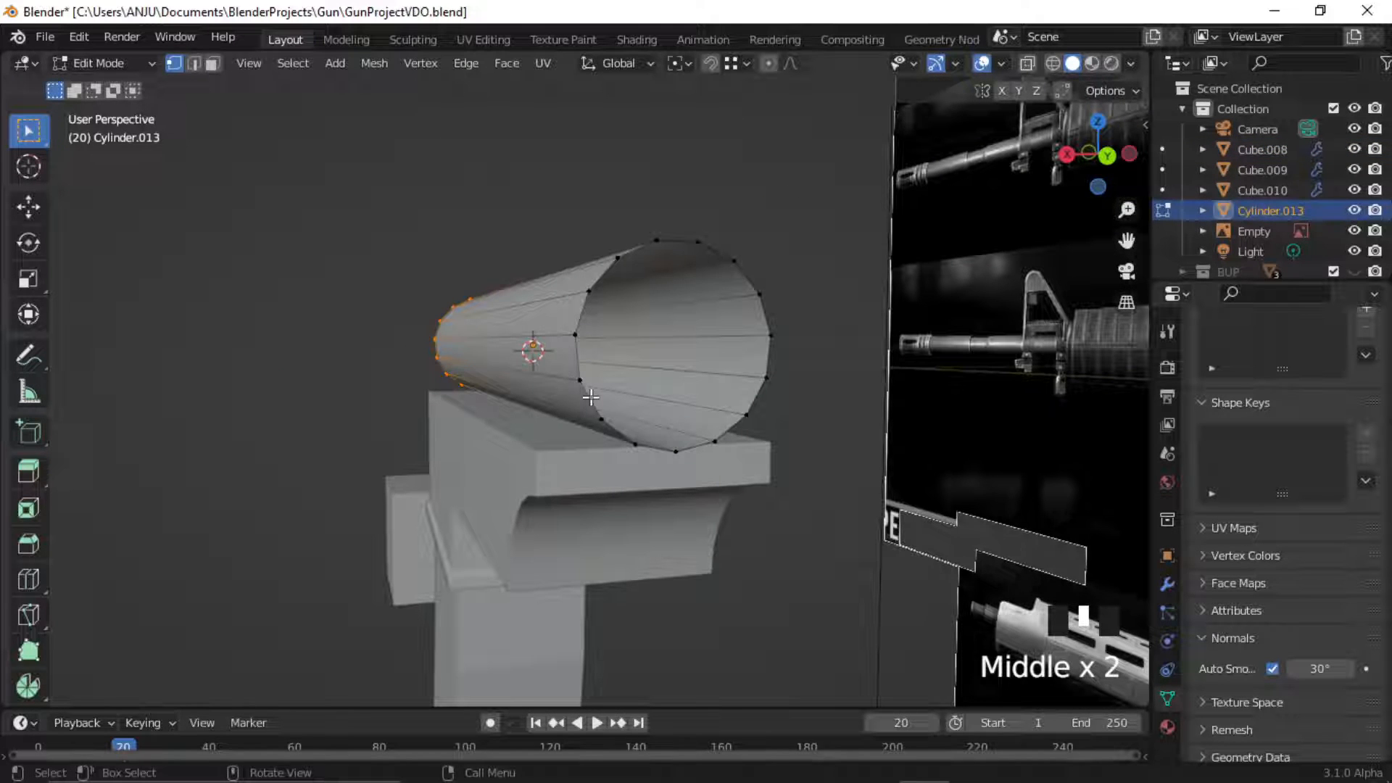
Select the tube's lower faces and delete them, leaving an arched shell open towards the lower receiver.
key("3")
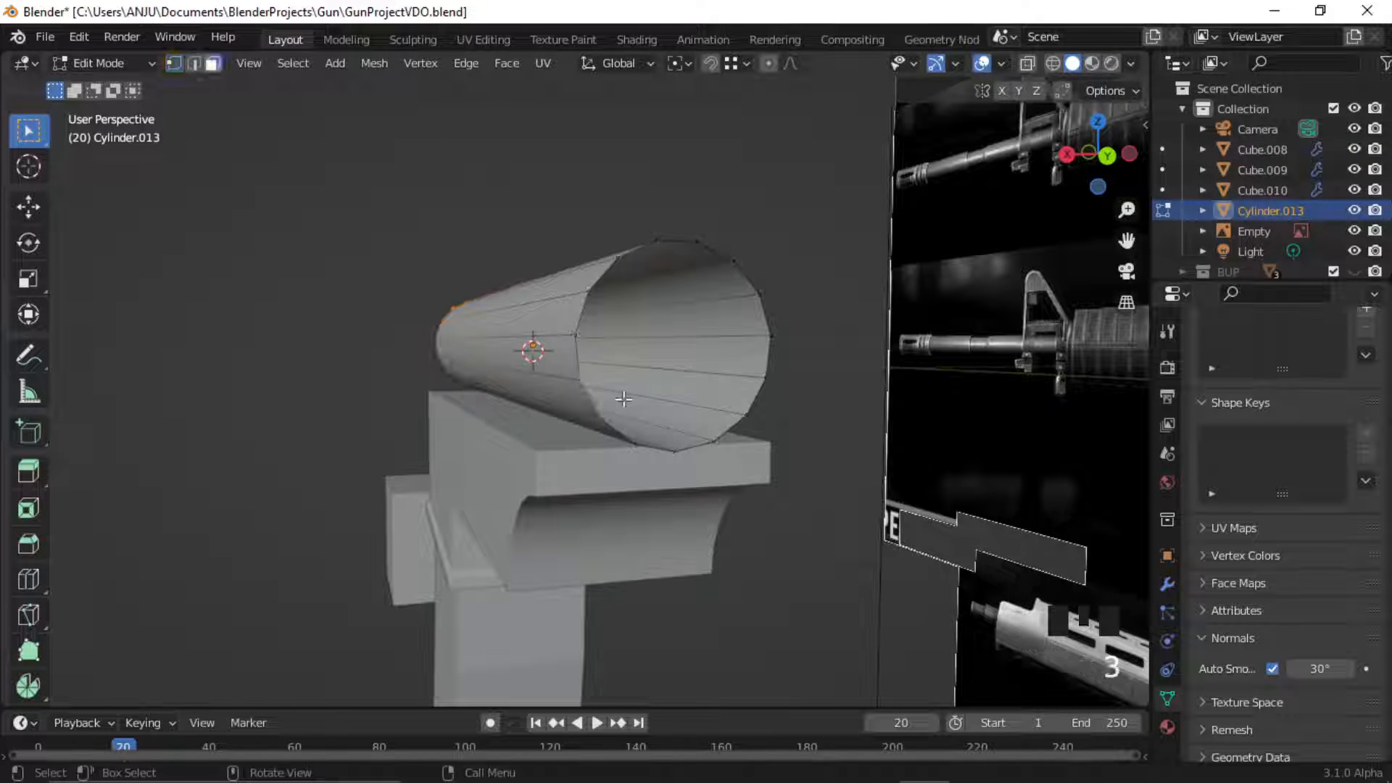
left_click(673, 405)
middle_click_drag(673, 405, 399, 388)
left_click(545, 406, "shift")
key("x")
left_click(568, 408)
Select both lower long edges of the arched shell and extrude them about 0.077 m down along Z as side walls.
middle_click_drag(691, 417, 397, 411, "shift")
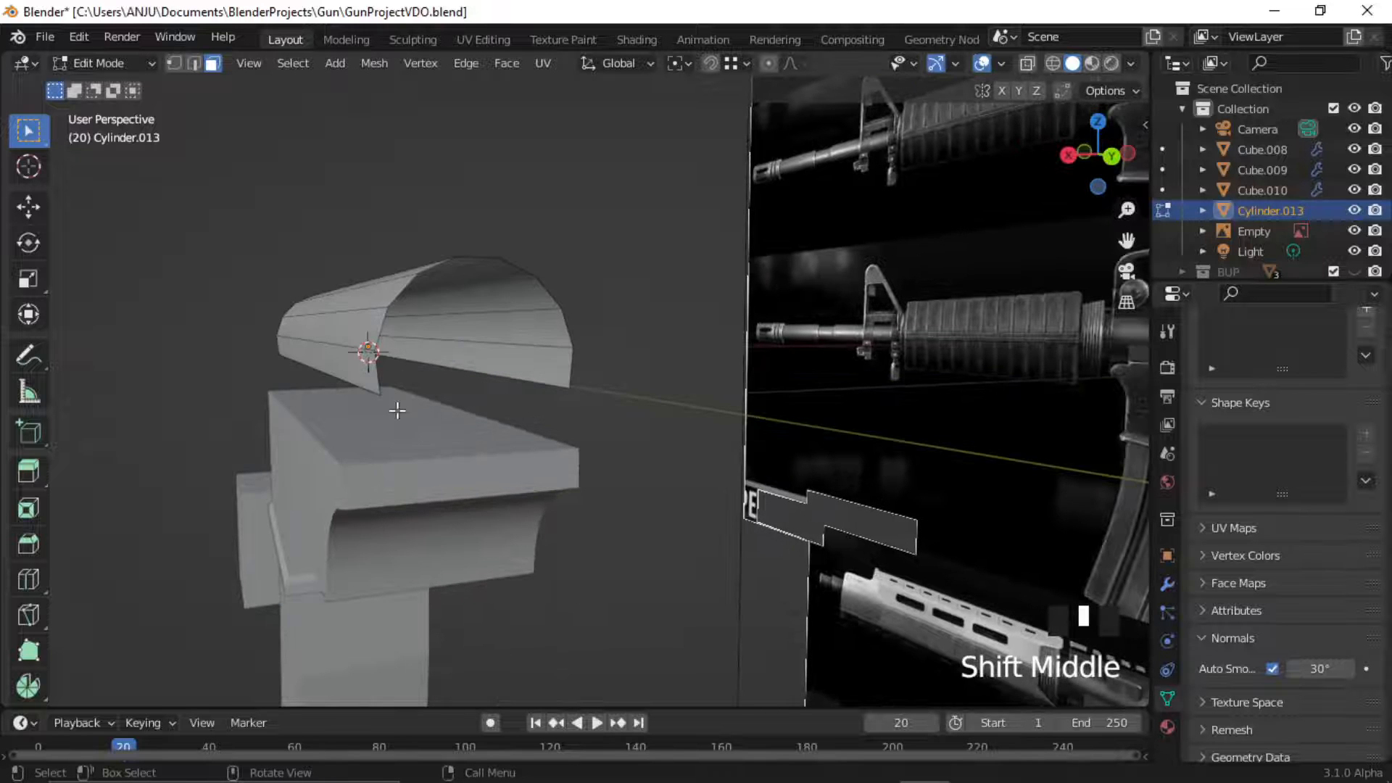
key("2")
left_click(475, 373, "shift")
left_click(553, 421, "shift")
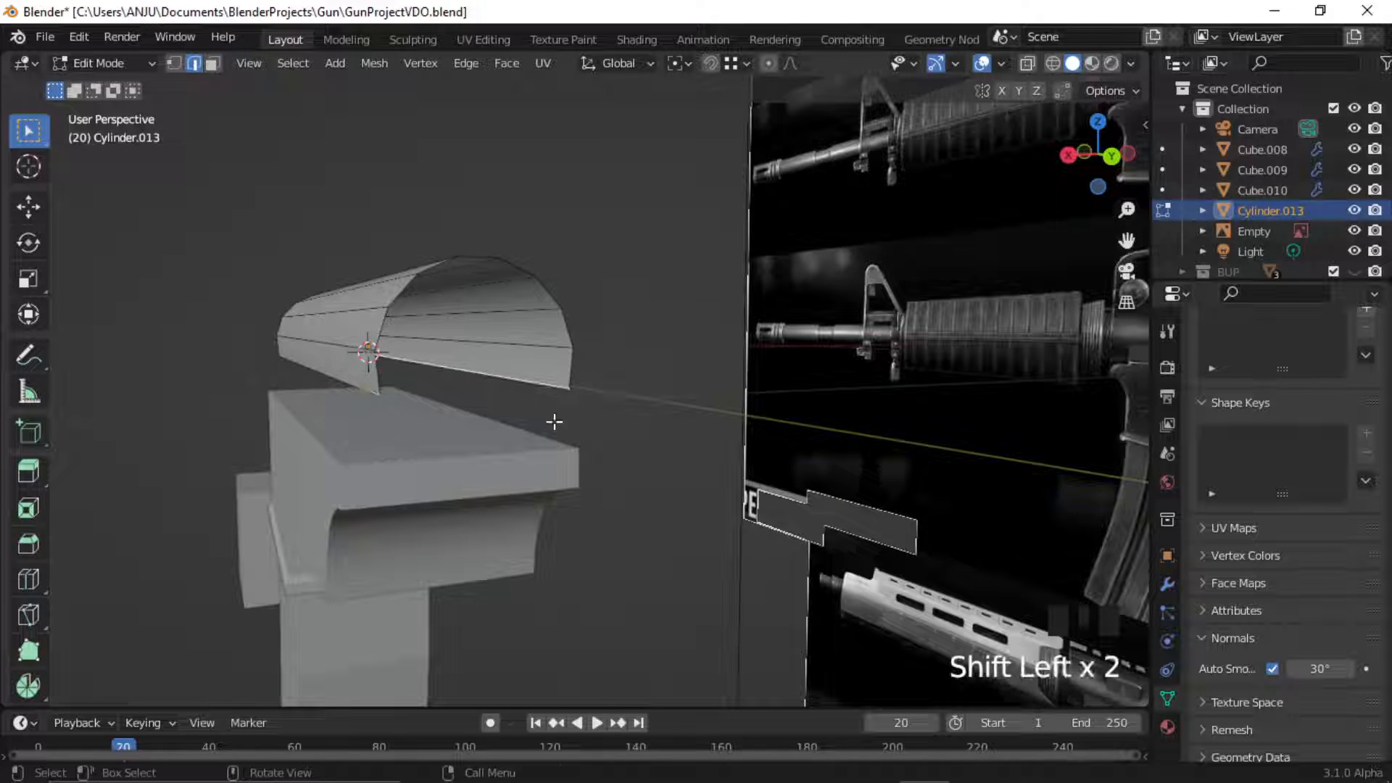
key("e")
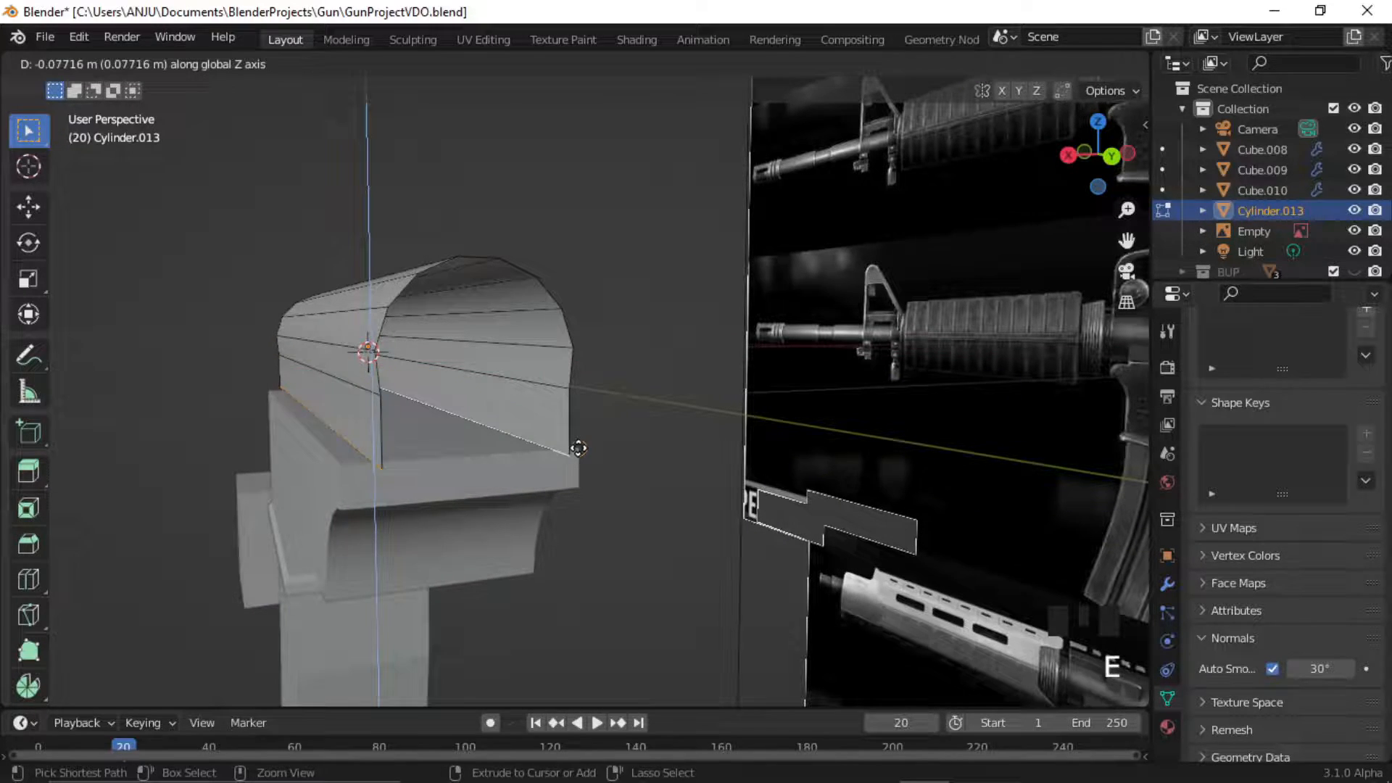
left_click(578, 449)
left_click(615, 423)
Examine the shell's side walls against the lower receiver from the front, side and rear, and check the snapping options.
middle_click_drag(457, 423, 532, 420)
scroll(472, 414, "down", 3)
middle_click_drag(412, 410, 438, 408)
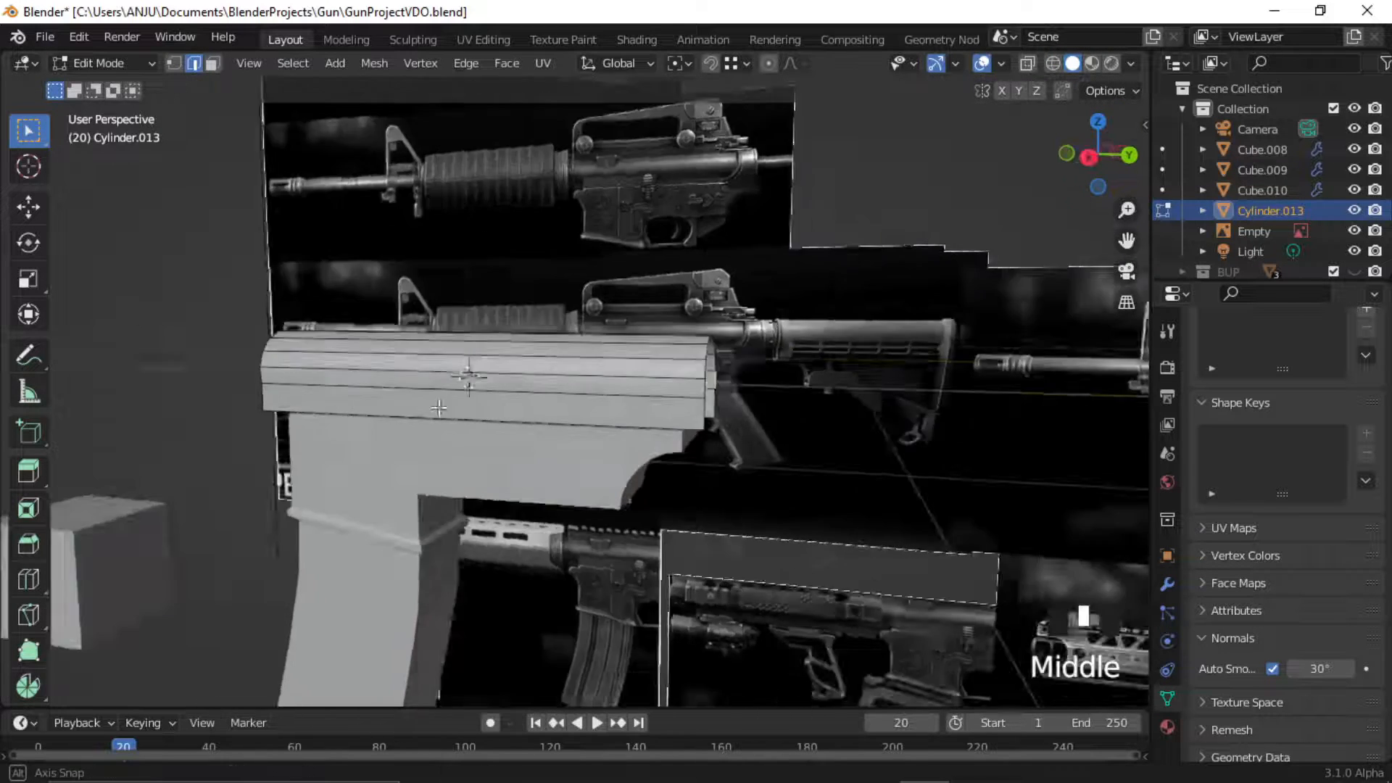
scroll(547, 407, "up", 3)
middle_click_drag(475, 481, 506, 472)
scroll(541, 464, "down", 2)
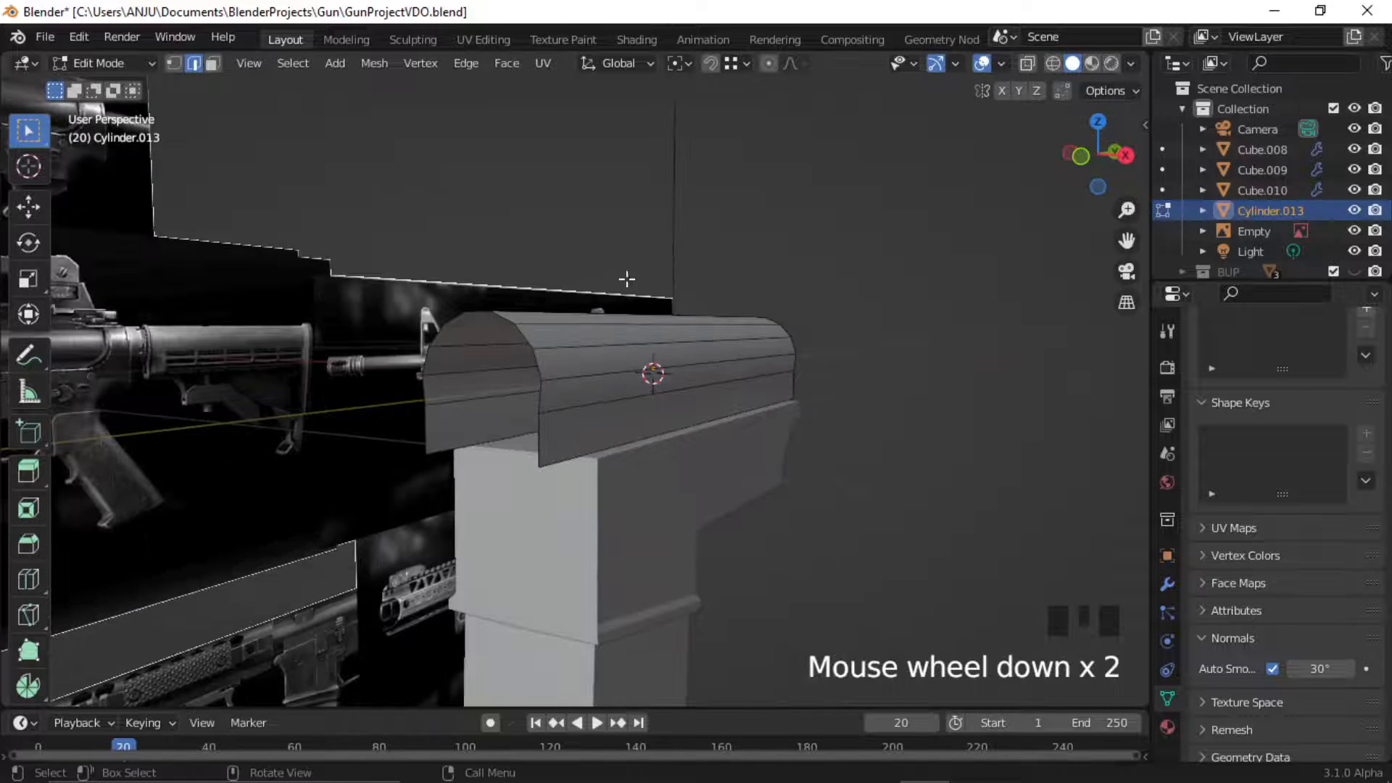
scroll(626, 278, "up", 2)
left_click(737, 62)
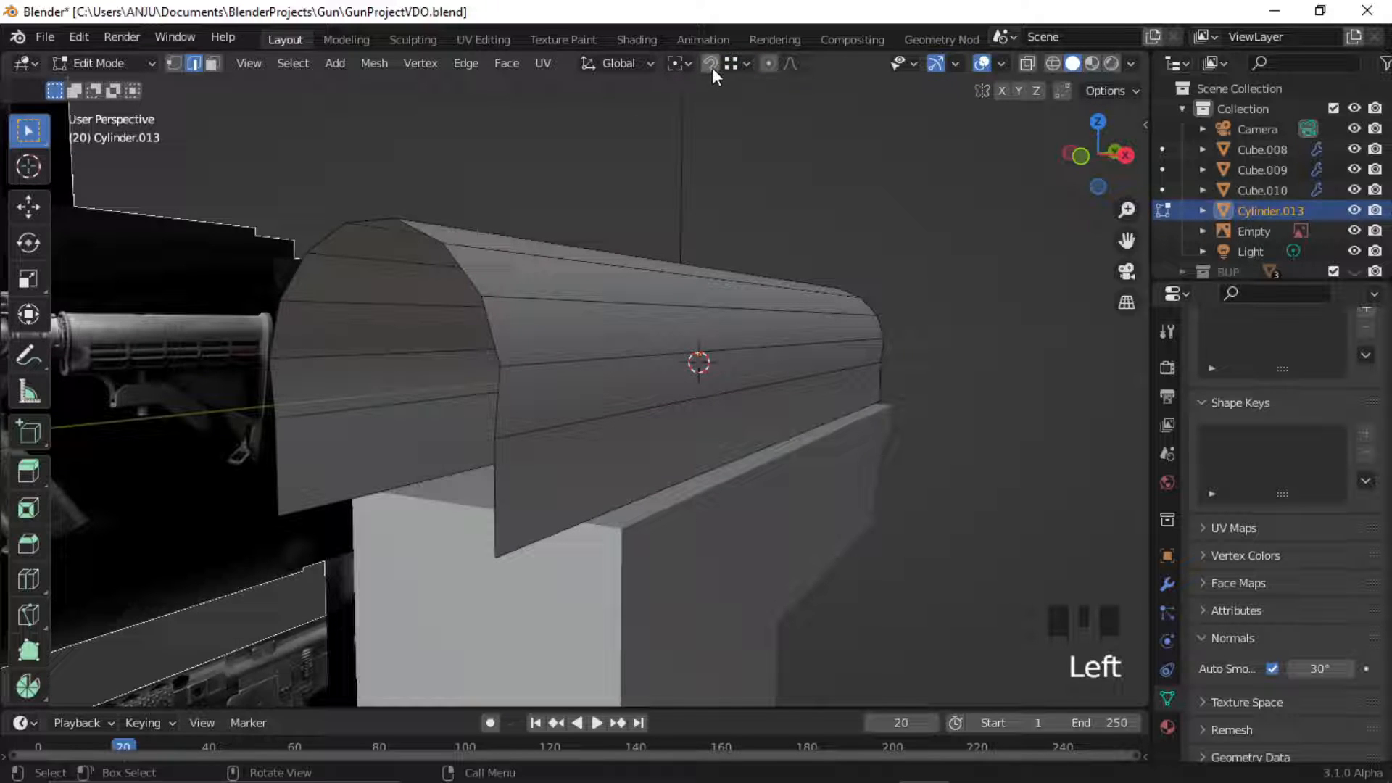
middle_click_drag(696, 232, 594, 501)
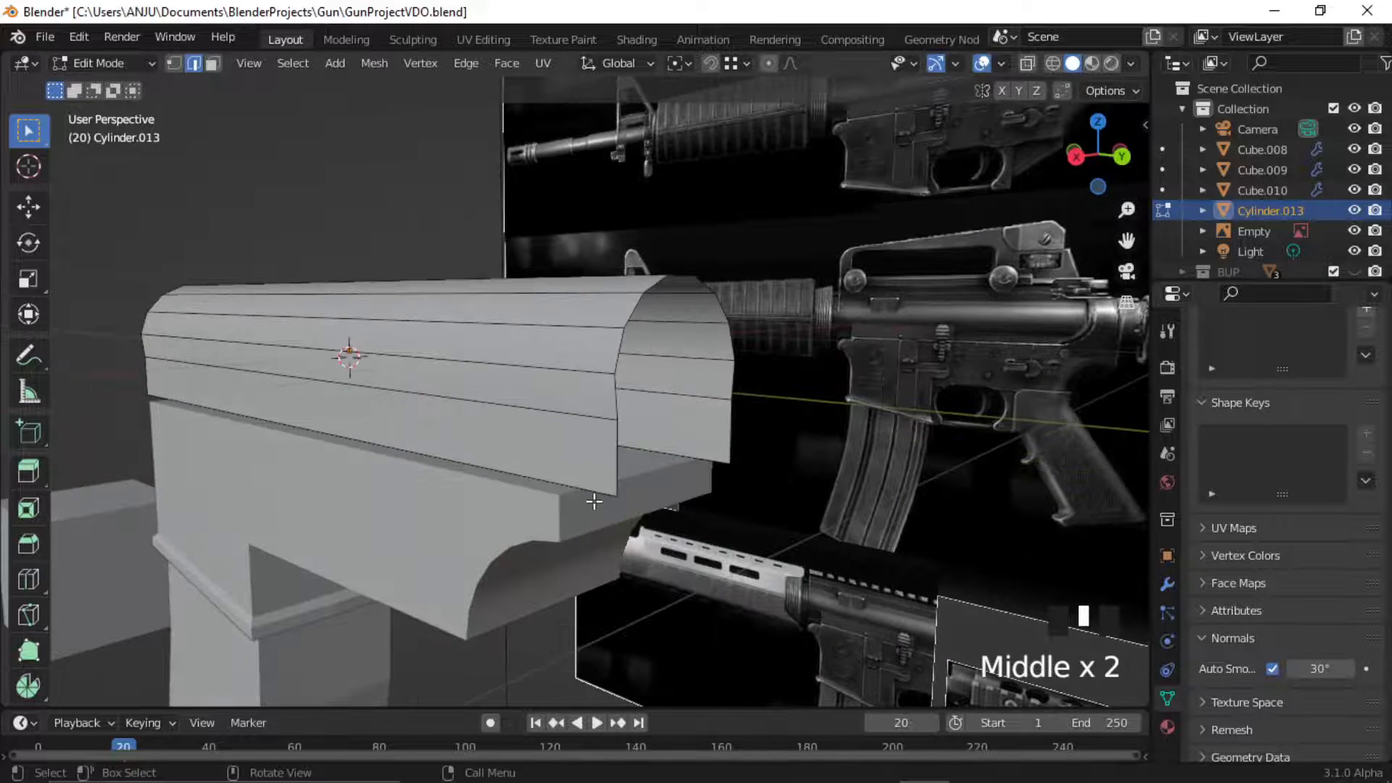
Select the near lower long edge of the arched shell and move it vertically along Z against the lower receiver.
left_click(632, 511)
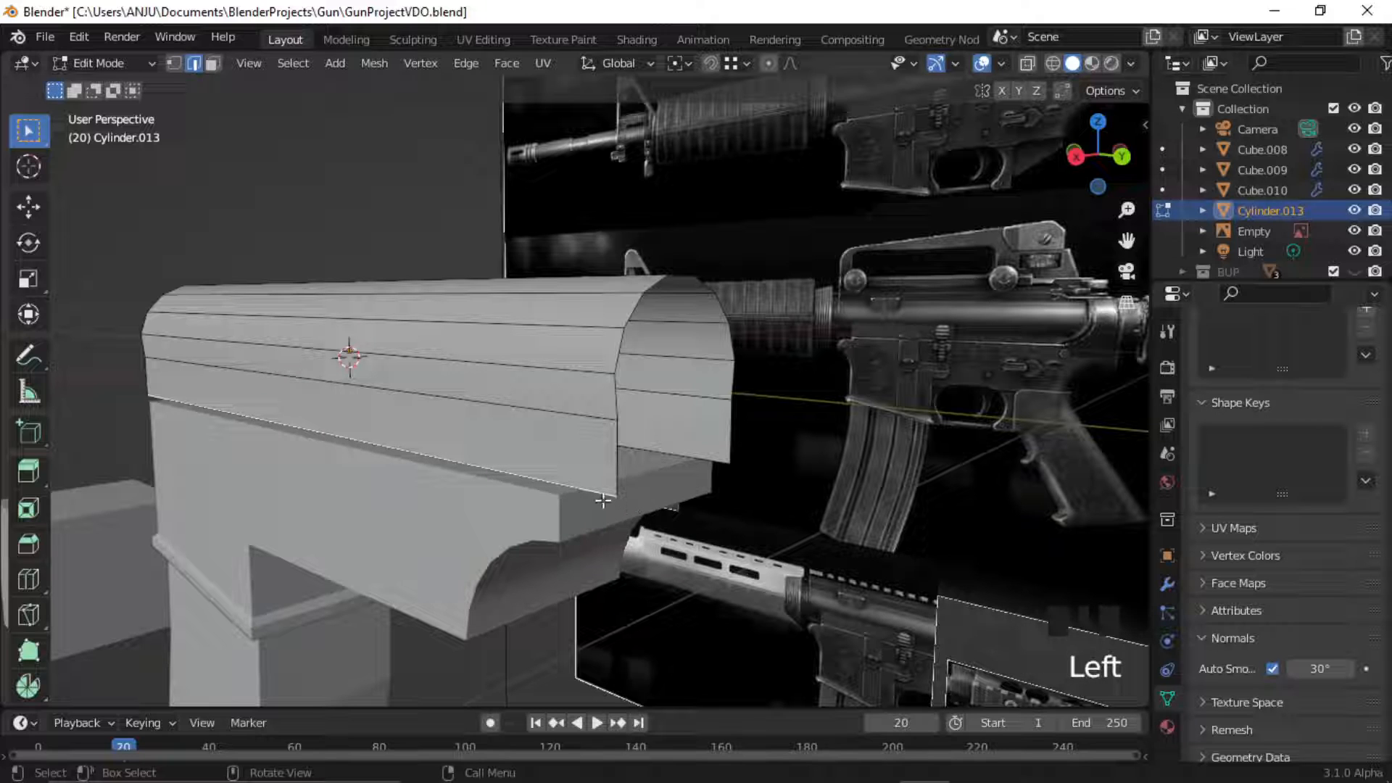
key("g")
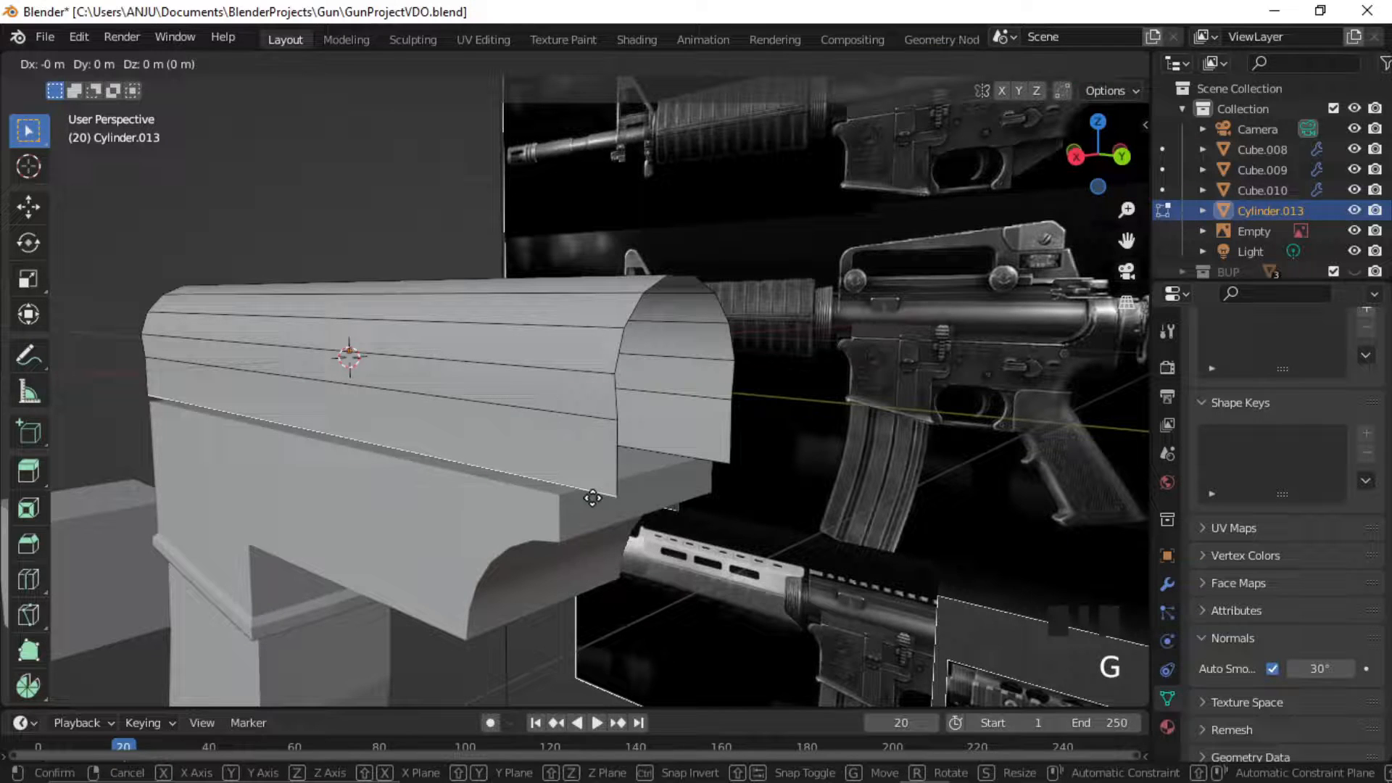
key("z")
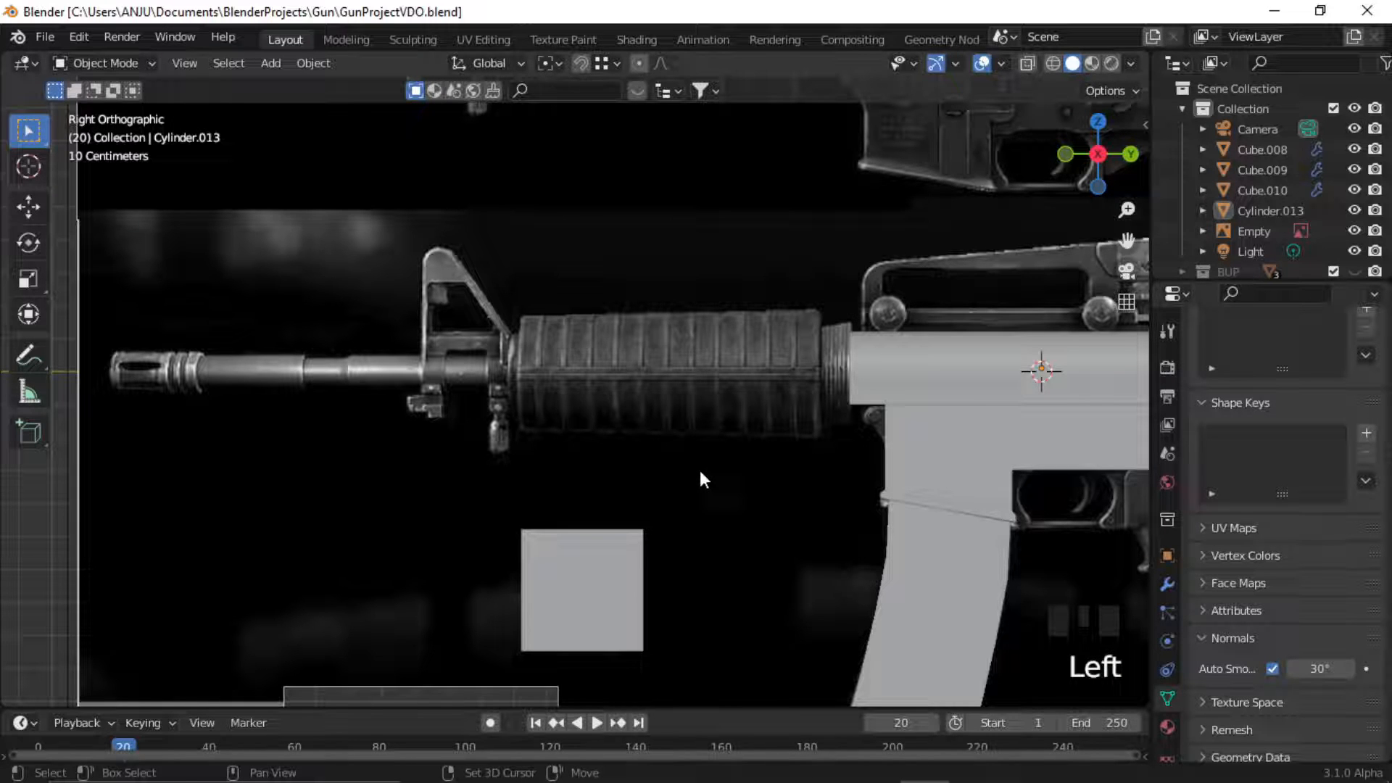
Add a mesh cylinder, scale it down to roughly handguard thickness and rotate it to lie along the barrel direction.
key("shift+a")
mouse_move(685, 364)
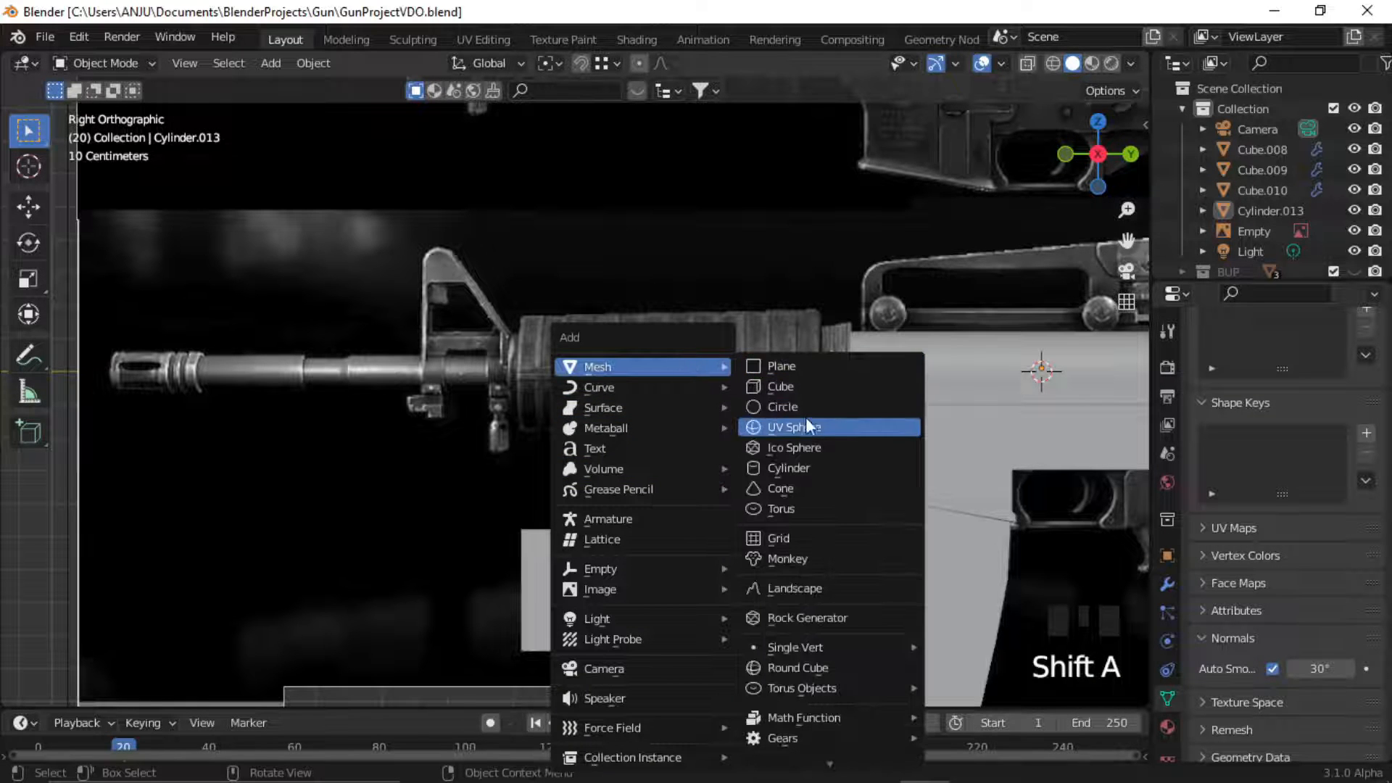
left_click(801, 464)
scroll(725, 446, "down", 3)
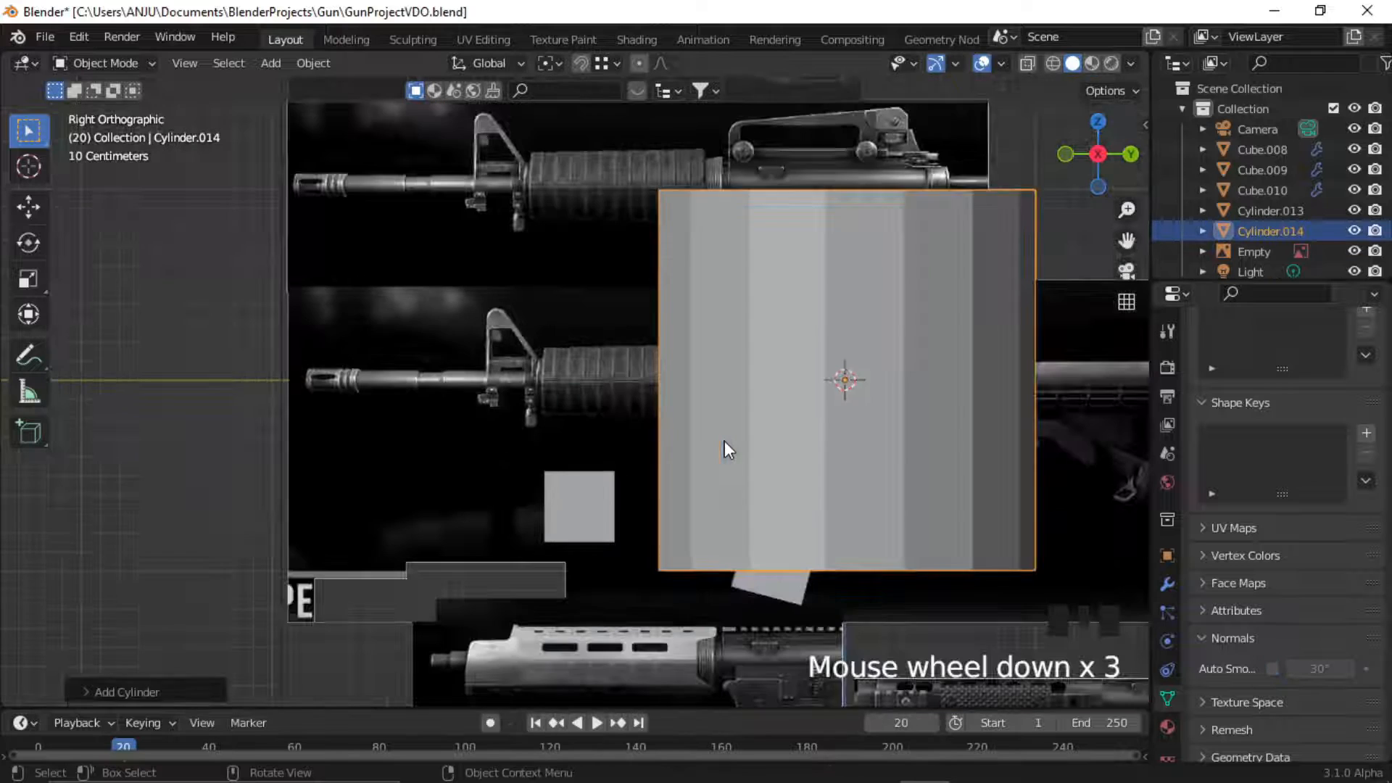
key("s")
left_click(845, 434)
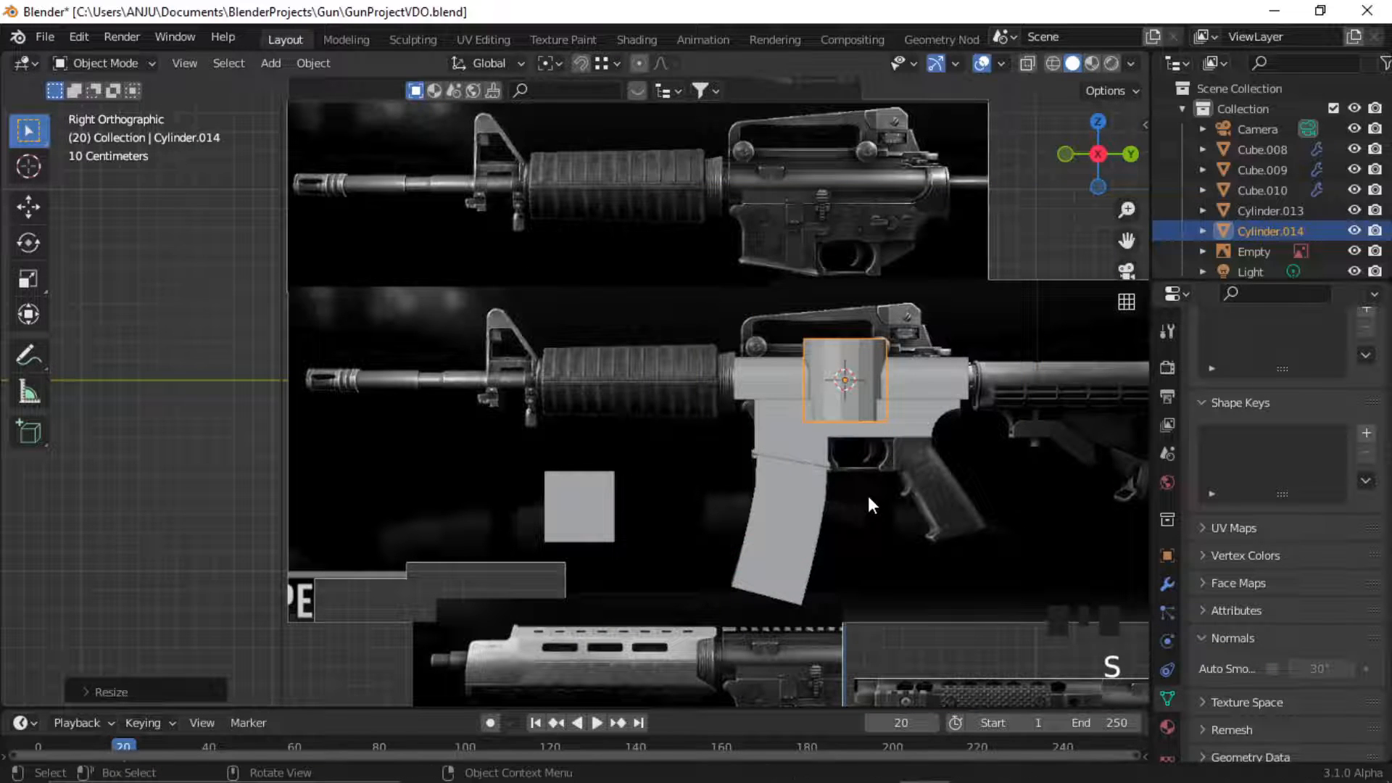
key("r")
key("y")
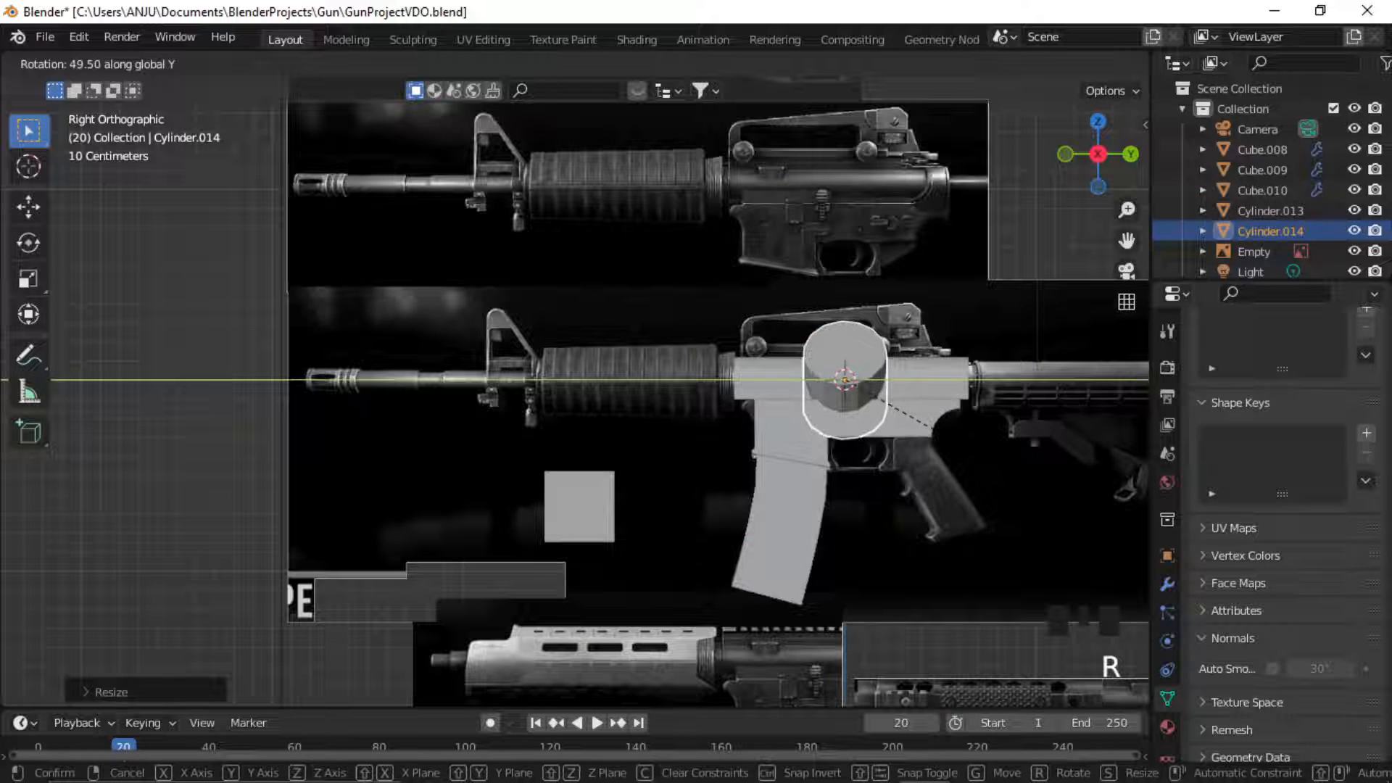
left_click(871, 419)
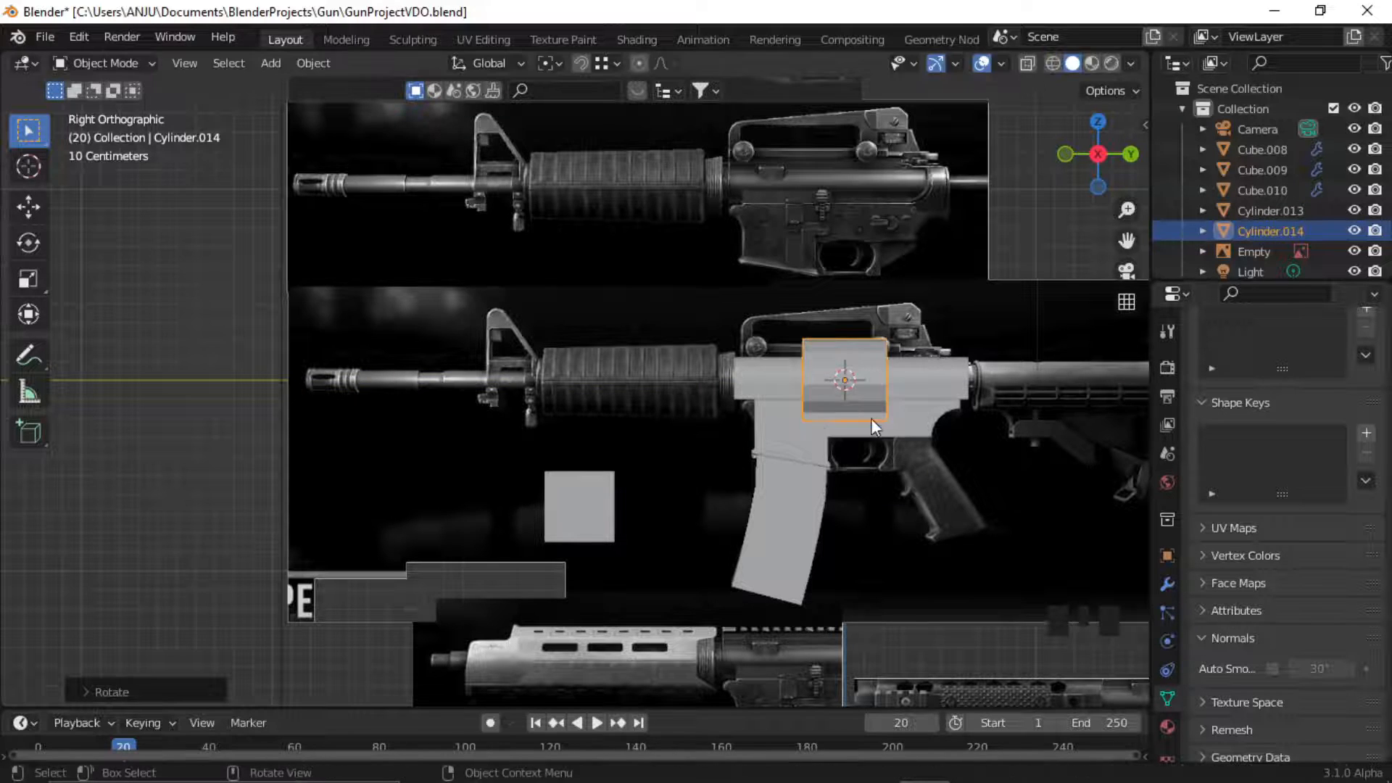
Move the cylinder to the front of the handguard in the reference, shade it smooth and enable Auto Smooth at 30°.
scroll(871, 420, "up", 3)
middle_click_drag(825, 419, 785, 456, "shift")
key("g")
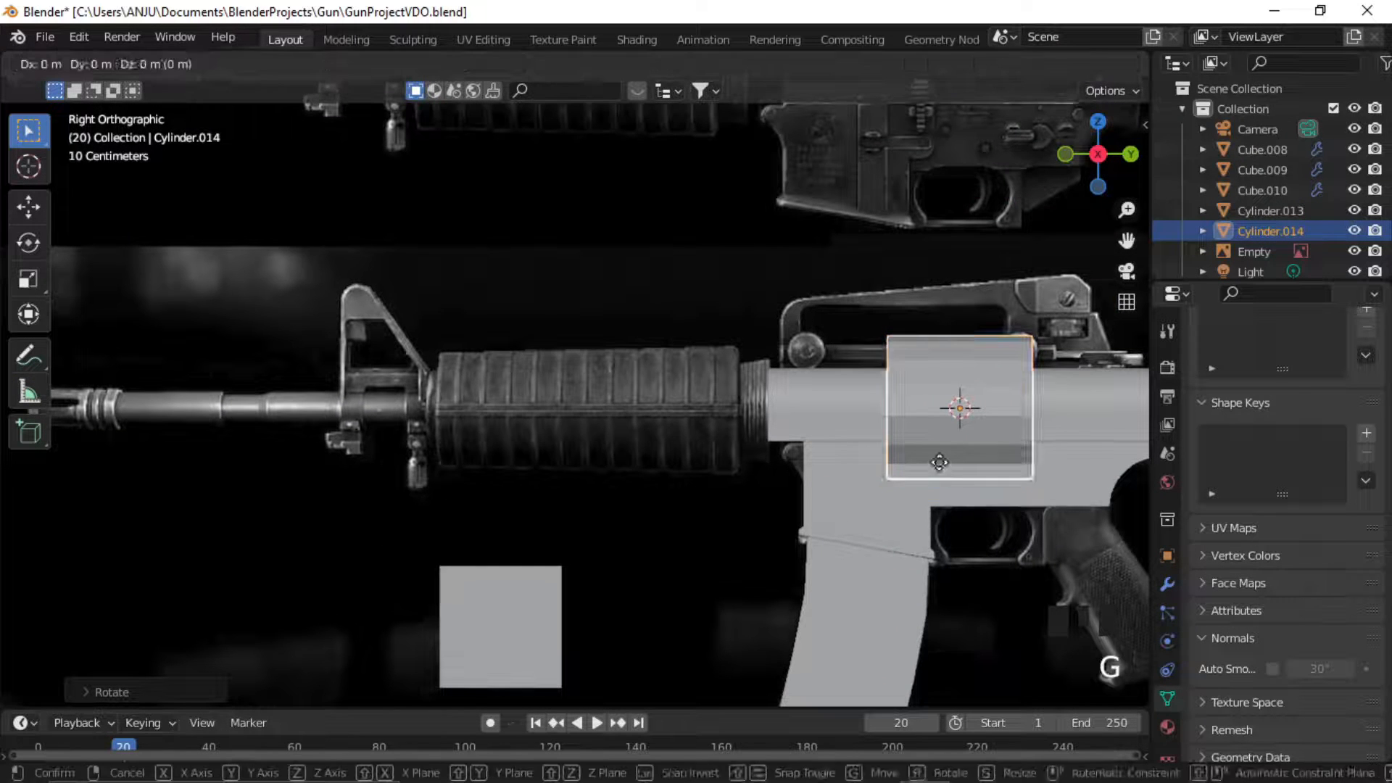
left_click(481, 464)
right_click(537, 427)
left_click(539, 426)
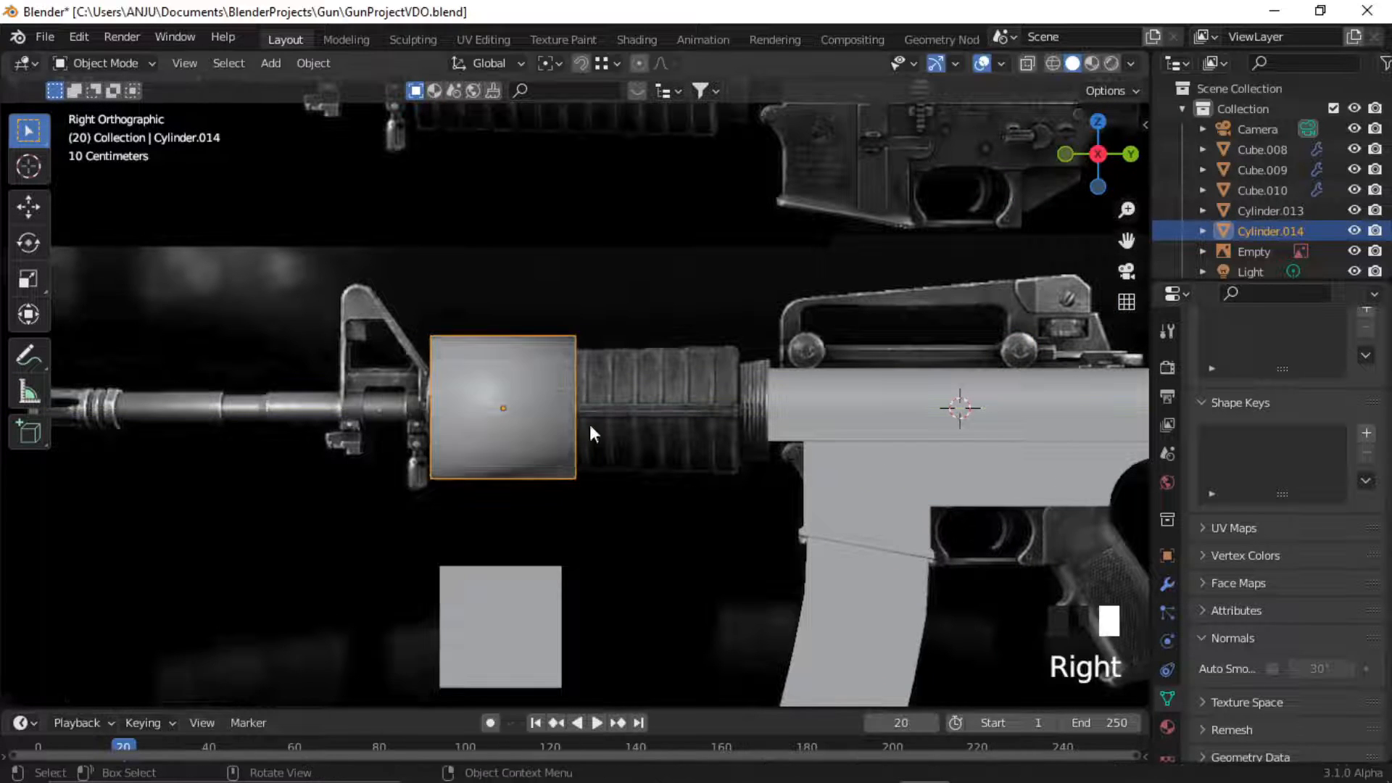
left_click(1273, 669)
Delete both circular end faces of the handguard cylinder.
key("Tab")
mouse_move(526, 433)
middle_mouse_down()
mouse_move(620, 455)
mouse_move(508, 429)
middle_mouse_up()
key("3")
left_click(541, 422)
left_click(541, 414, "shift")
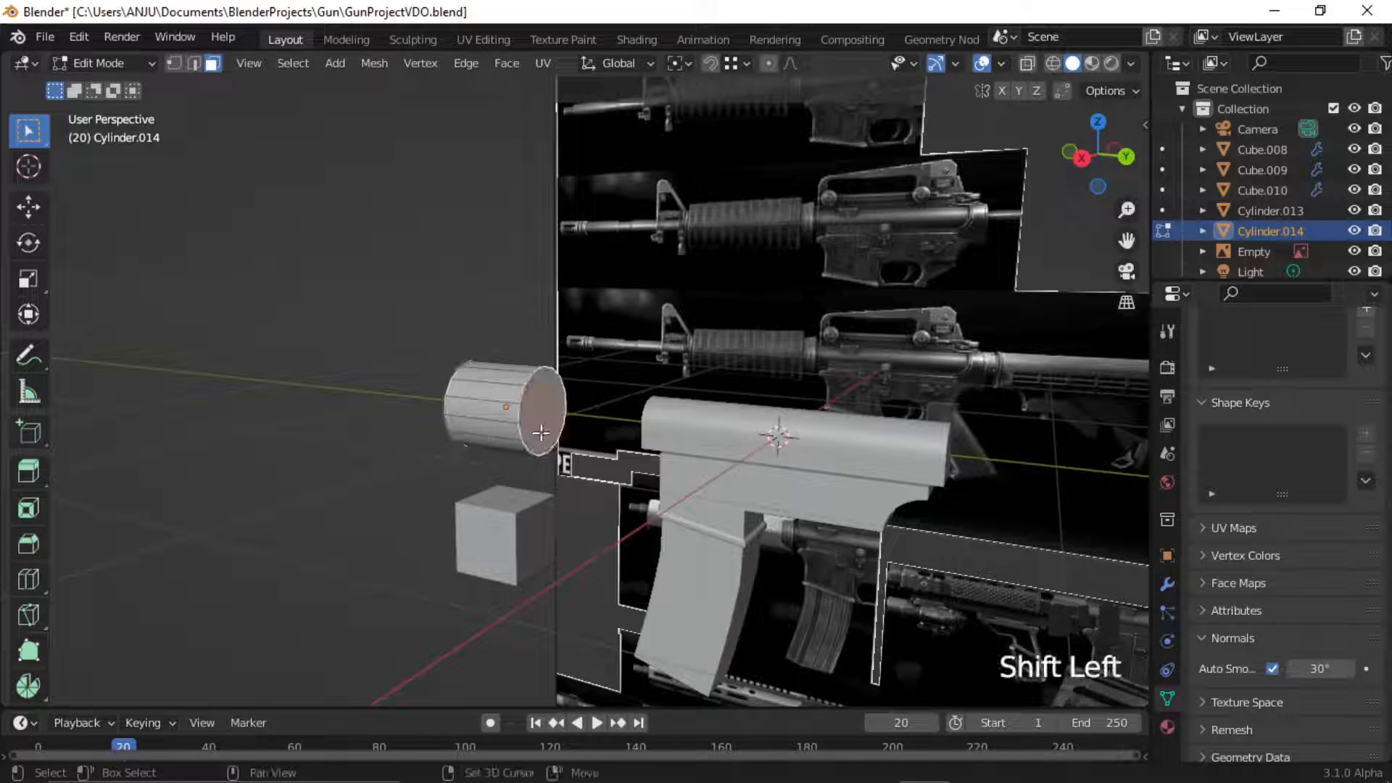
key("x")
left_click(464, 336)
With X-ray on in the right view, scale the cylinder's front-end vertices and move them to match the handguard's front edge.
key("KP_3")
scroll(513, 426, "up", 3)
key("alt+z")
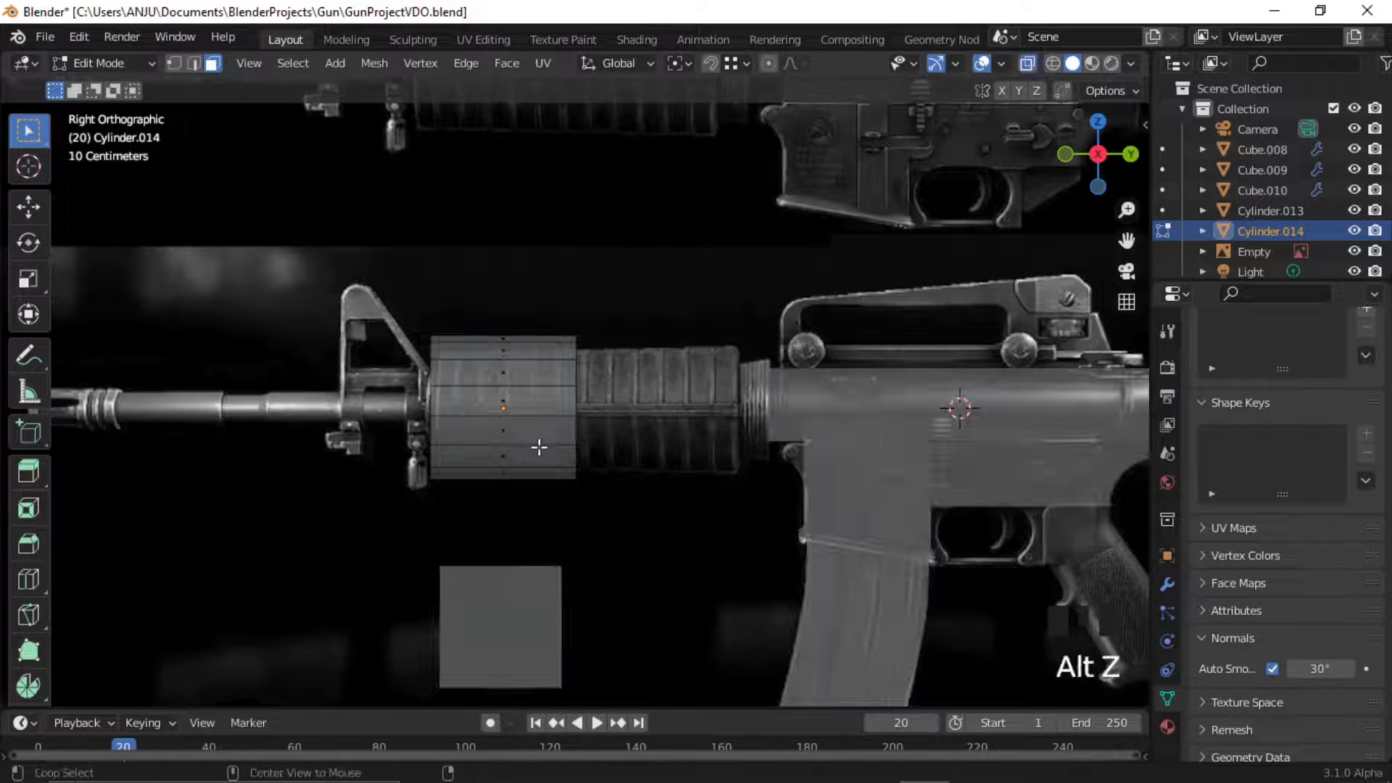
key("1")
left_click_drag(407, 313, 475, 530)
scroll(562, 591, "up", 2)
key("s")
left_click(442, 543)
key("g")
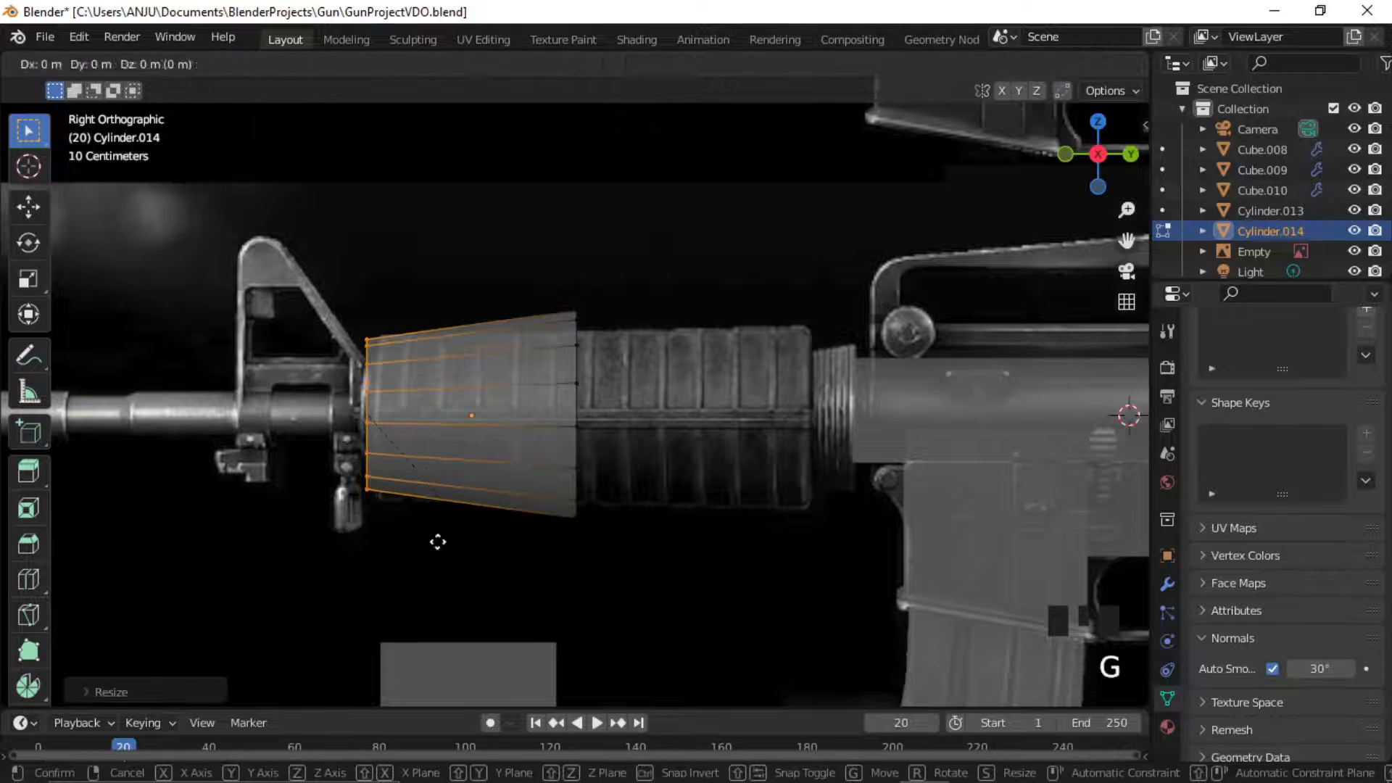
middle_click(441, 538)
left_click(451, 508)
Move the cylinder's rear-end vertices to the back of the handguard and scale them to match its height.
left_click_drag(528, 285, 604, 540)
key("g")
middle_click(689, 541)
left_click(837, 552)
key("s")
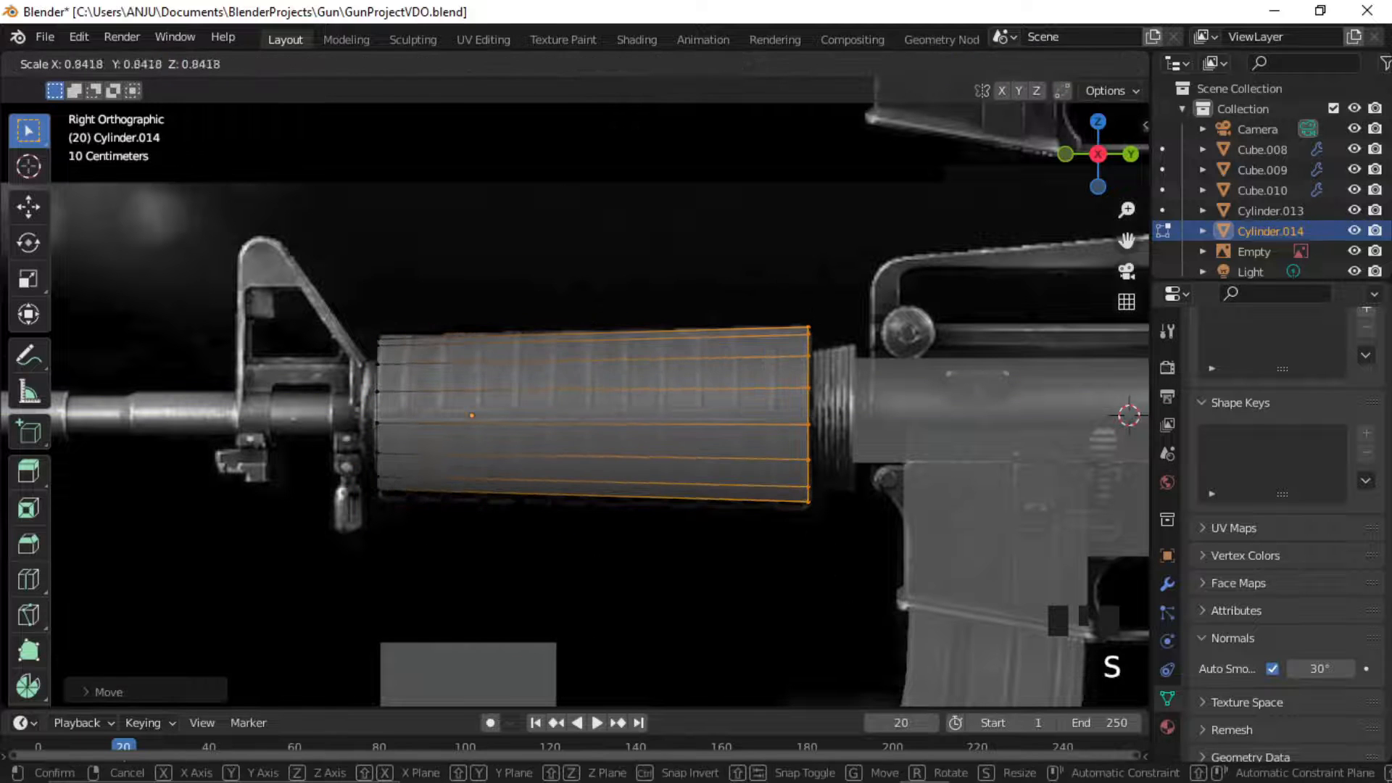
left_click(833, 535)
Extrude the handguard's rear edge loop in place and scale it inwards to the diameter of the threaded ring.
key("2")
key("e")
left_click(828, 523)
middle_click_drag(747, 435, 676, 466)
key("s")
left_click(794, 569)
Extrude the inner rear loop about 0.094 m along Y to the upper receiver and scale its end to the ring's profile.
middle_click_drag(653, 537, 689, 511, "alt")
middle_click_drag(957, 517, 697, 487, "shift")
key("e")
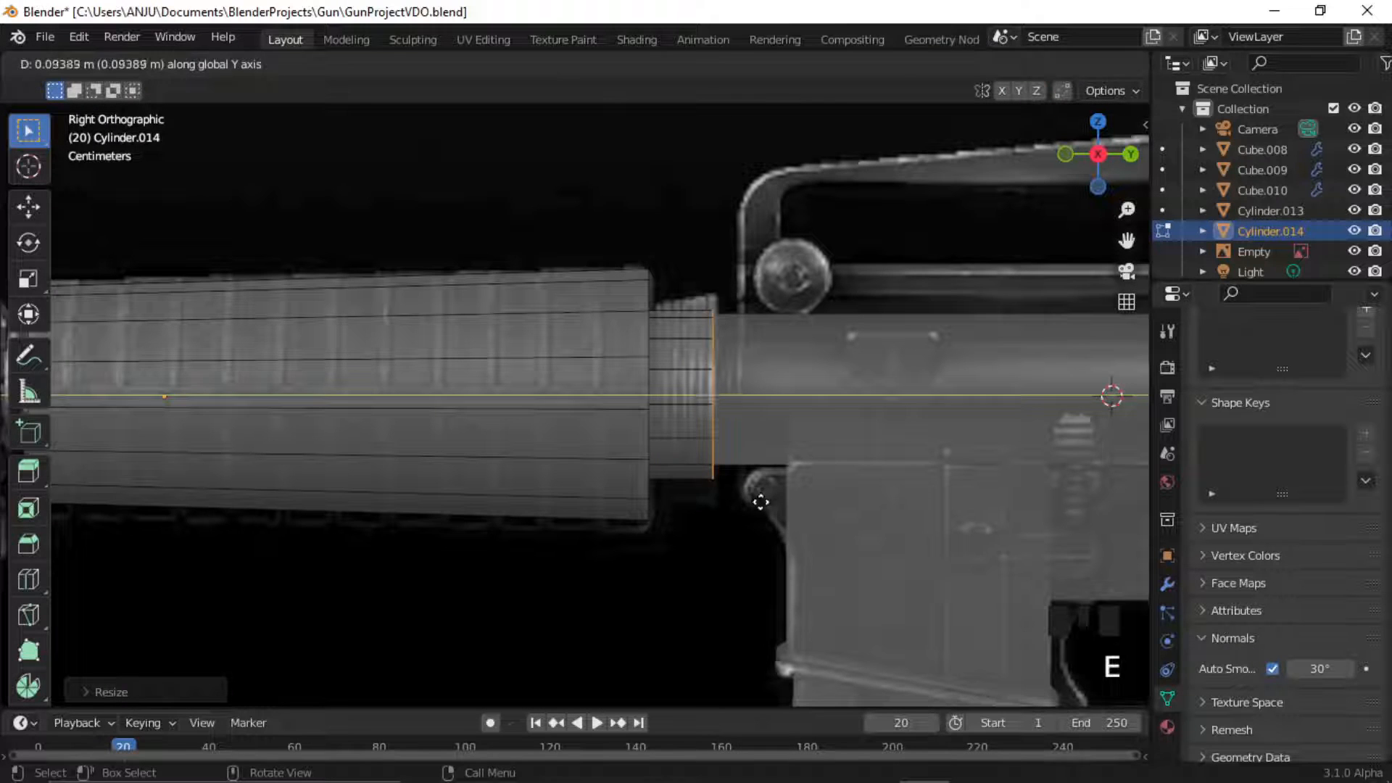
left_click(747, 478)
key("s")
left_click(755, 568)
Select the handguard's front edge loop, extrude it in place and scale it inwards to the front collar's diameter.
middle_click_drag(755, 568, 536, 457)
scroll(536, 457, "down", 9)
scroll(536, 458, "up", 2)
left_click(855, 551)
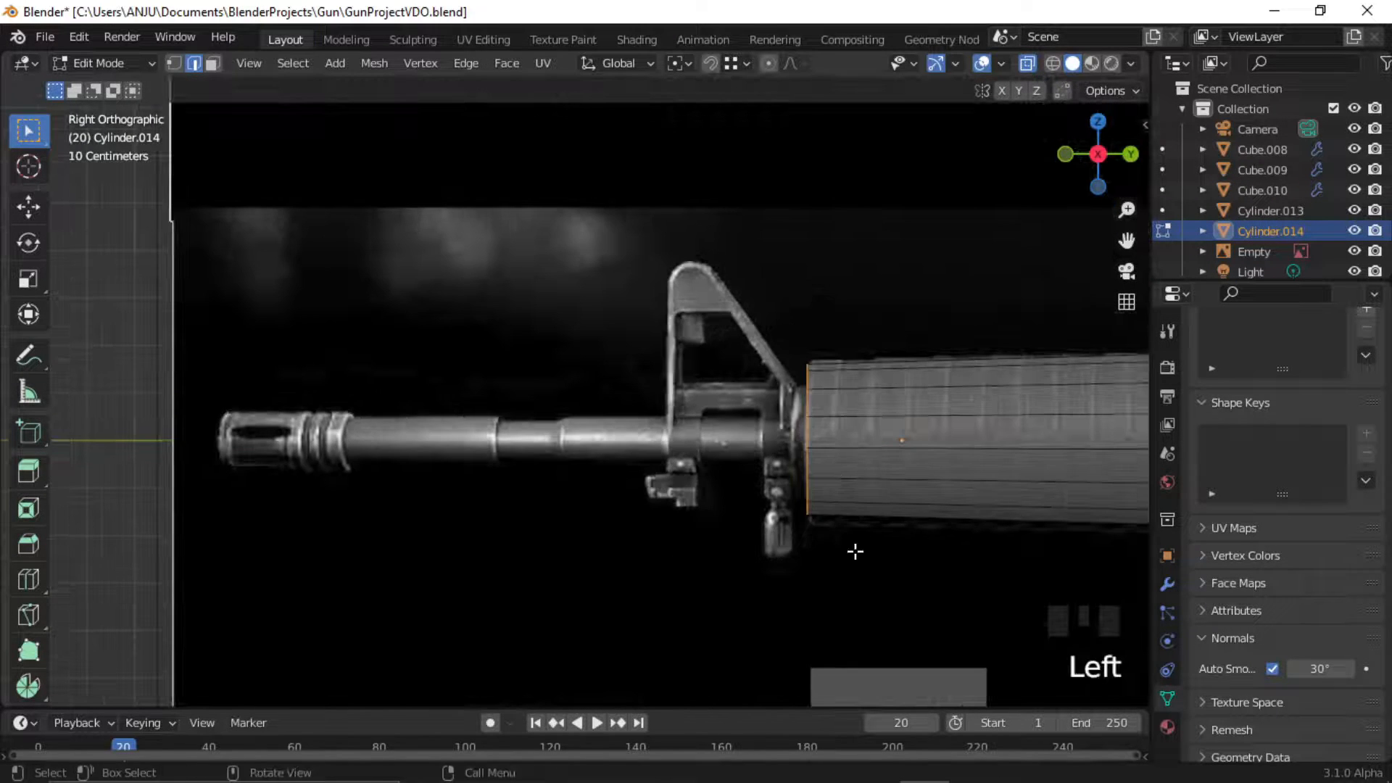
key("e")
middle_click_drag(855, 550, 905, 565)
key("s")
left_click(832, 490)
Extrude the inner front loop forward along Y as a short collar reaching the front sight base.
scroll(882, 512, "up", 3)
middle_click_drag(832, 491, 732, 498, "alt")
key("e")
key("y")
left_click(783, 406)
key("1")
left_click_drag(769, 332, 853, 564)
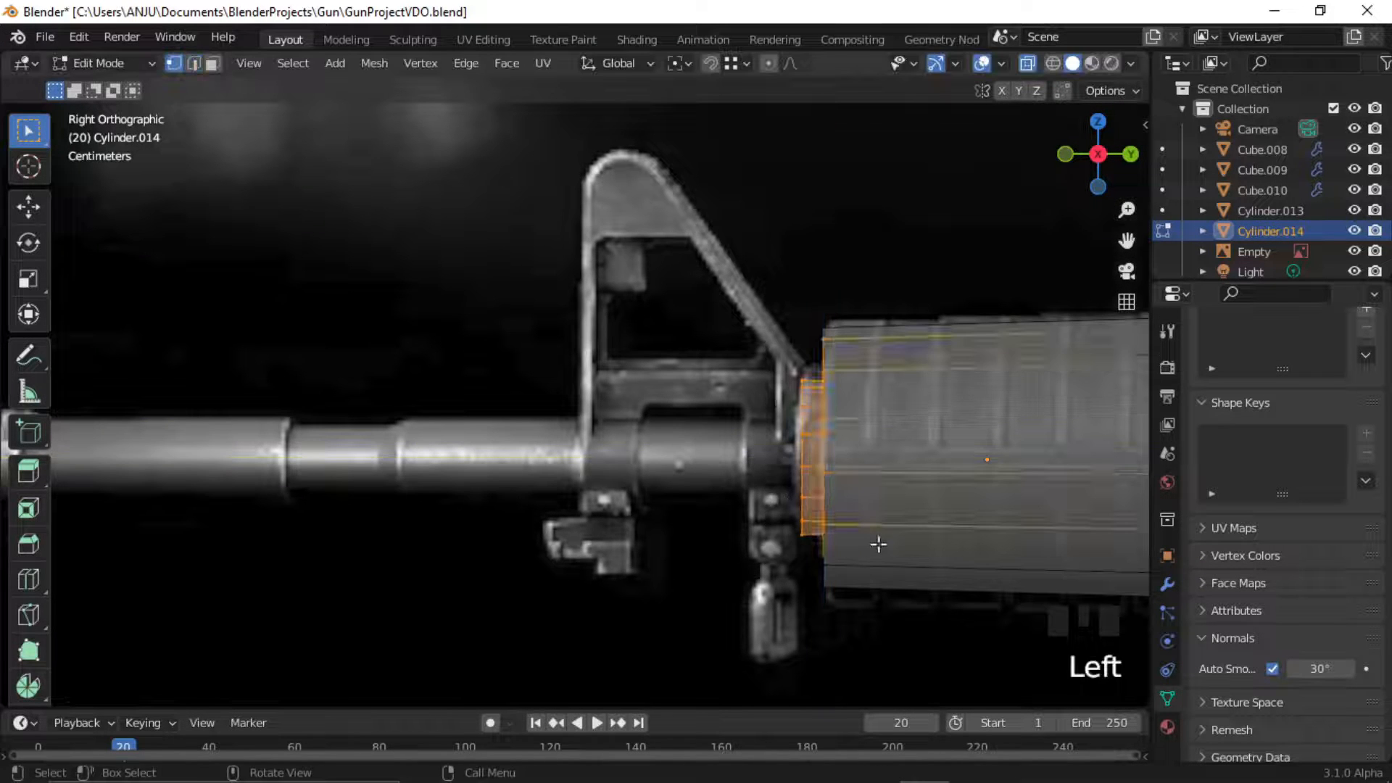
left_click(815, 521)
Fill the front collar's open edge loop with a face and scale that face up.
middle_click_drag(910, 429, 946, 430)
key("2")
left_click(938, 507, "alt")
key("f")
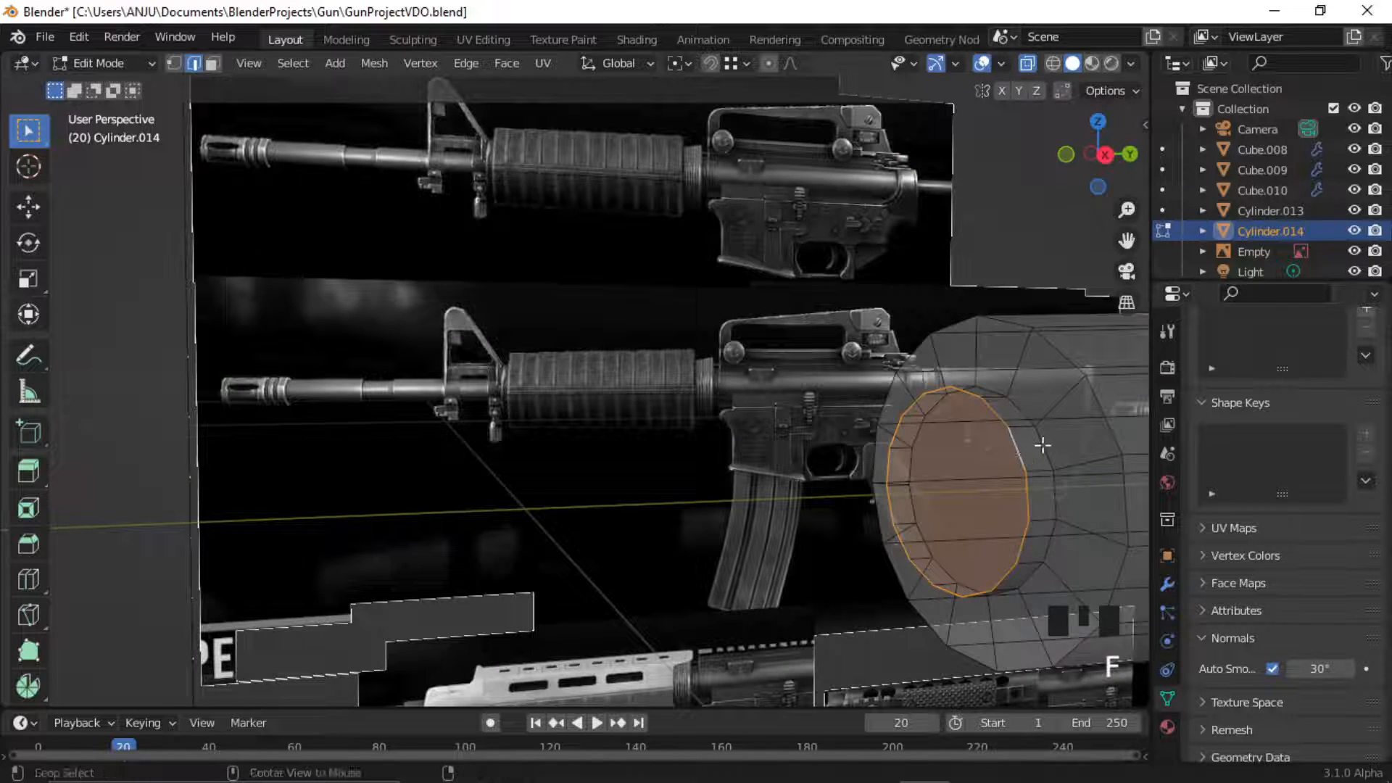
key("s")
left_click(1040, 594)
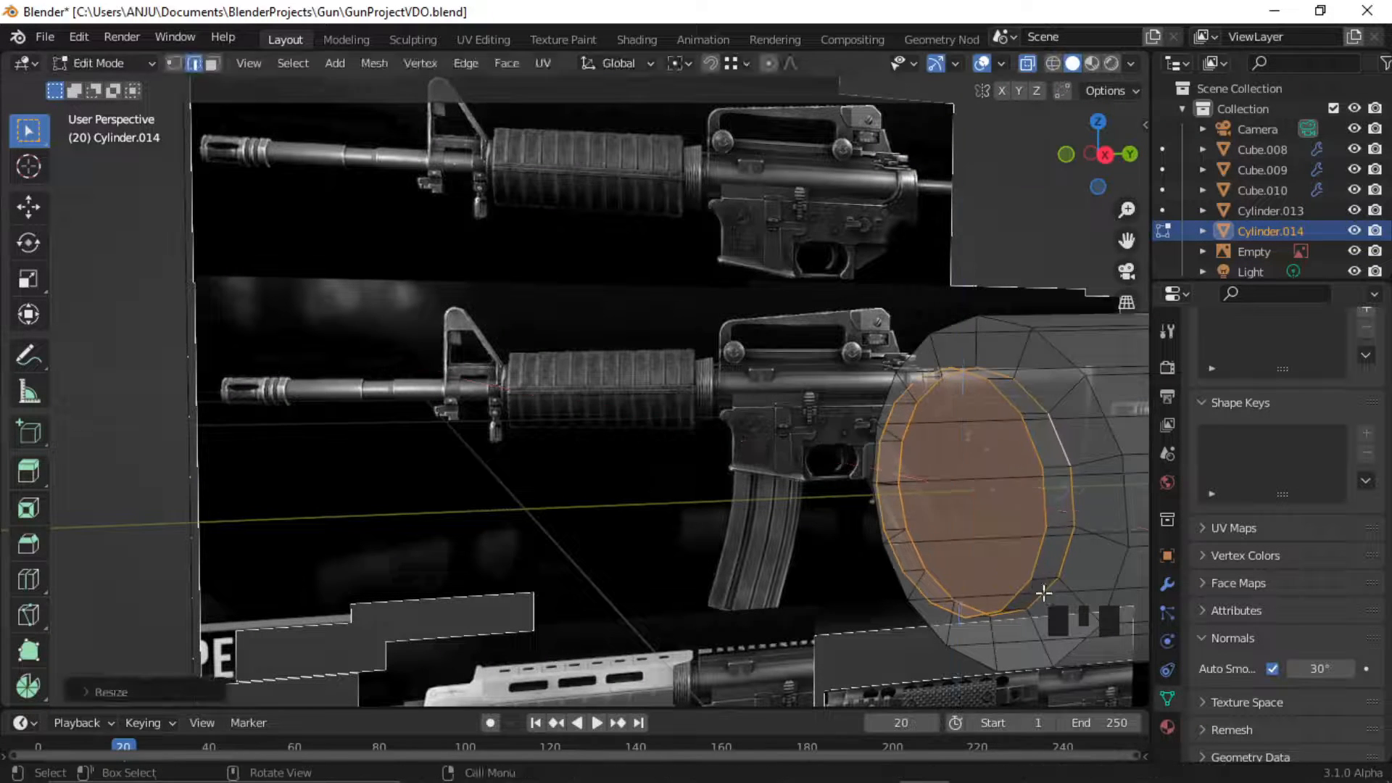
Leave Edit Mode on the handguard and save the project file.
scroll(943, 558, "down", 2)
key("Tab")
key("ctrl+s")
middle_click_drag(642, 468, 730, 464, "alt")
scroll(827, 481, "up", 2)
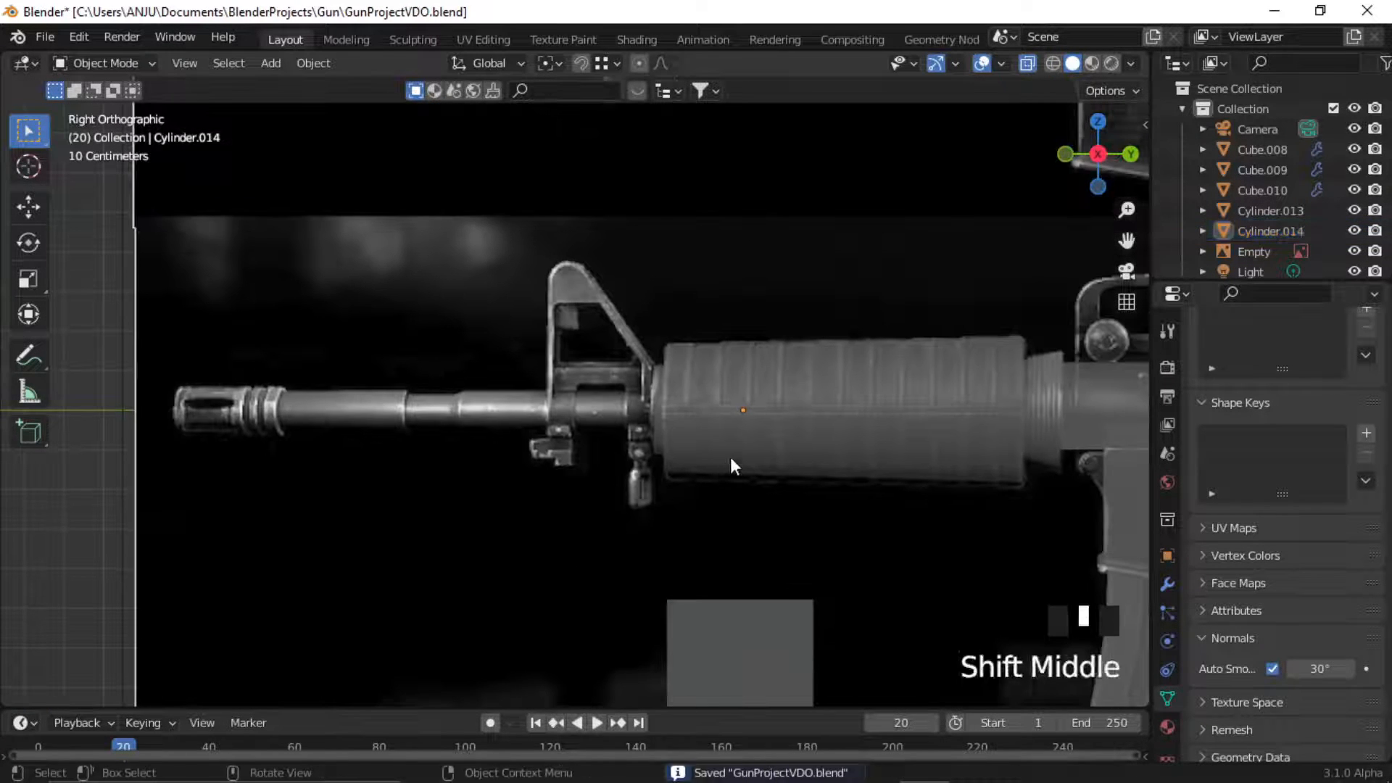
left_click(563, 448)
key("shift+a")
mouse_move(516, 366)
left_click(656, 444)
scroll(800, 441, "down", 6)
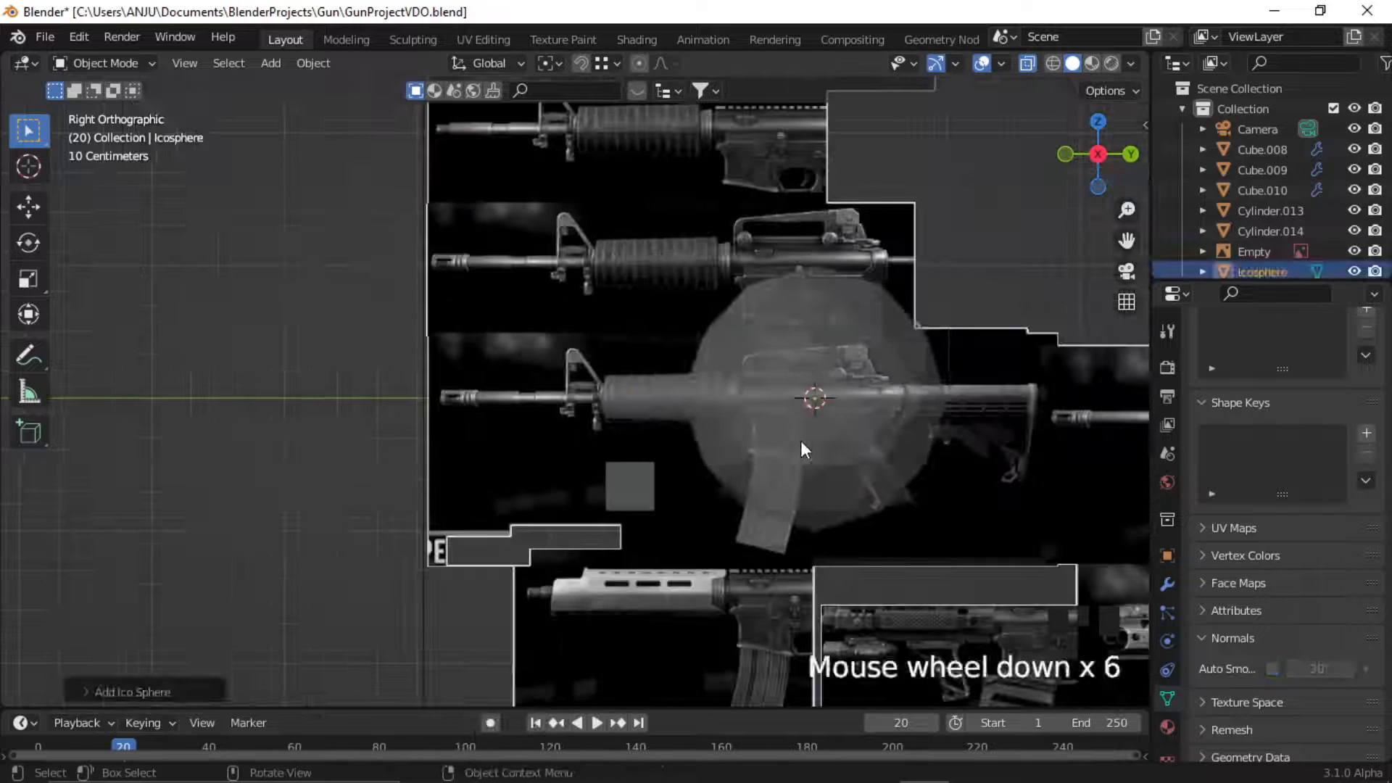
key("ctrl+z")
scroll(508, 435, "up", 5)
Add a mesh cylinder for the barrel, scale it down and rotate it to lie along the barrel direction.
left_click(481, 434)
key("shift+a")
left_click(609, 468)
scroll(725, 470, "down", 3)
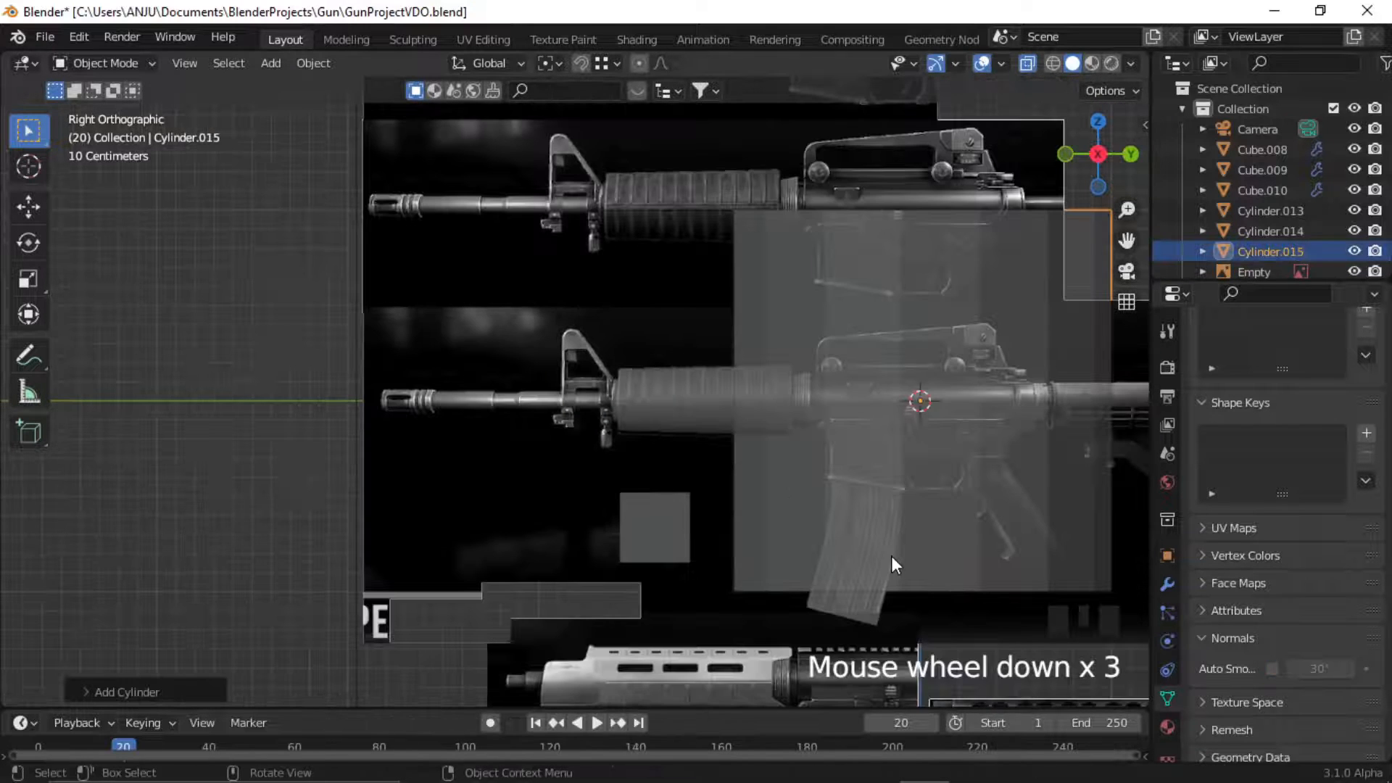
key("s")
key("shift+z")
left_click(908, 428)
key("r")
left_click(1262, 642, "ctrl")
Shade the barrel cylinder smooth, move it onto the reference barrel and scale it to the barrel's thickness.
right_click(879, 385)
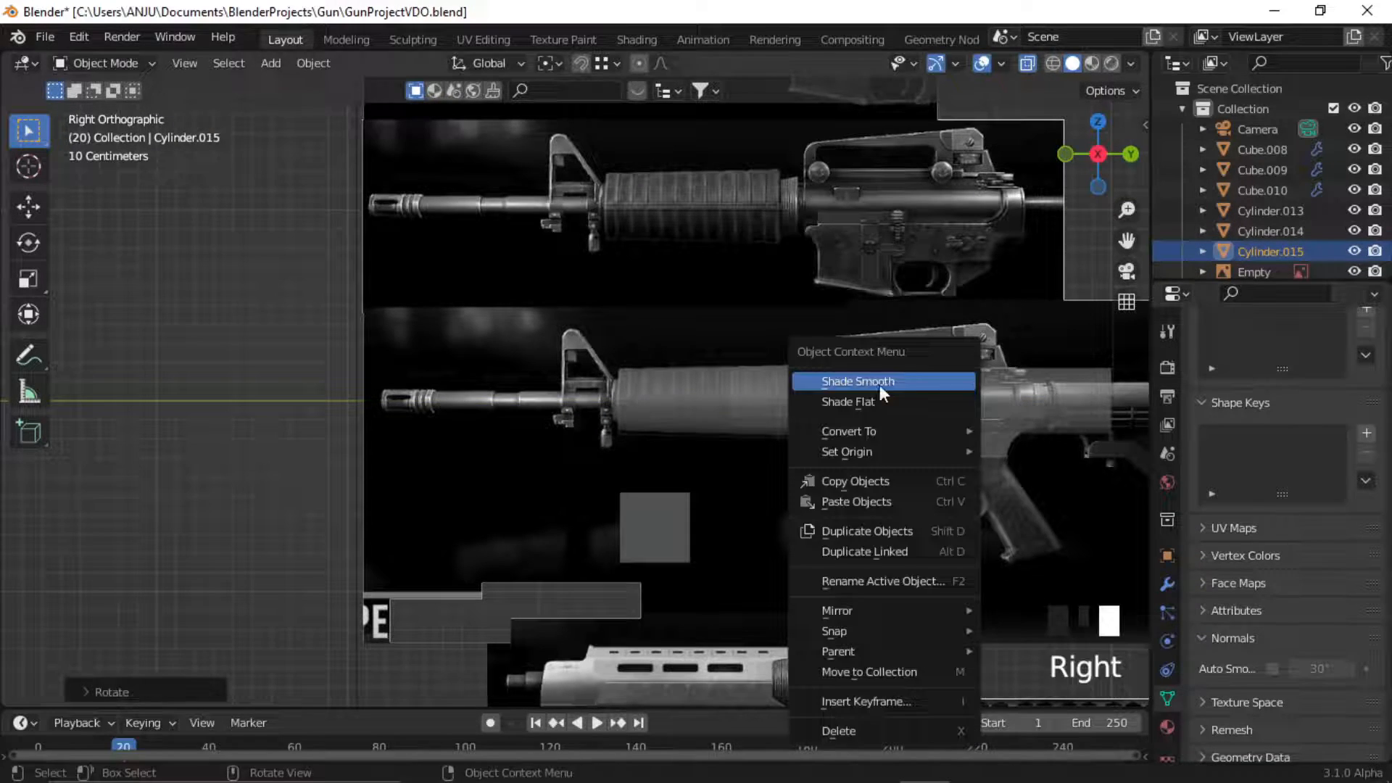
left_click(879, 385)
key("g")
left_click(728, 549)
key("s")
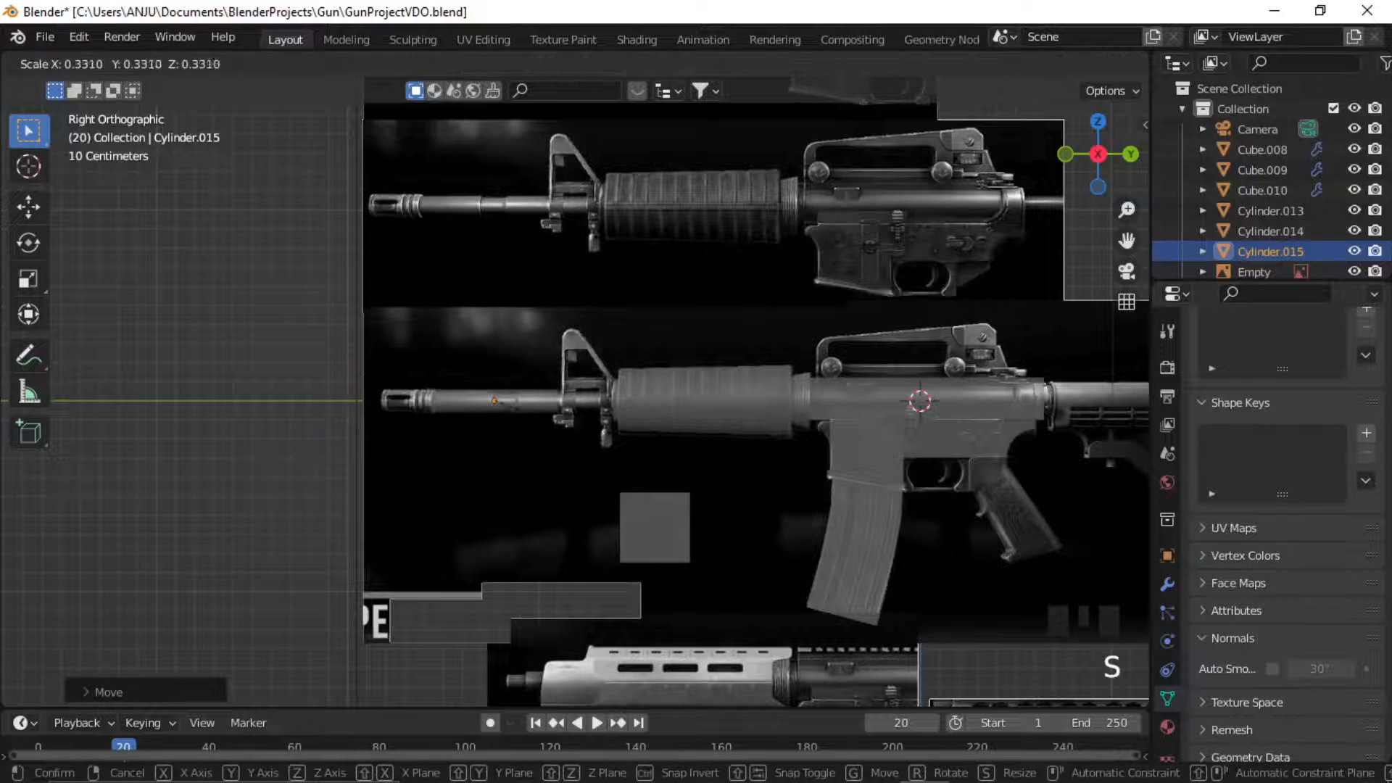
left_click(573, 450)
scroll(536, 435, "up", 8)
middle_click_drag(413, 444, 547, 447, "shift")
key("s")
left_click(515, 443)
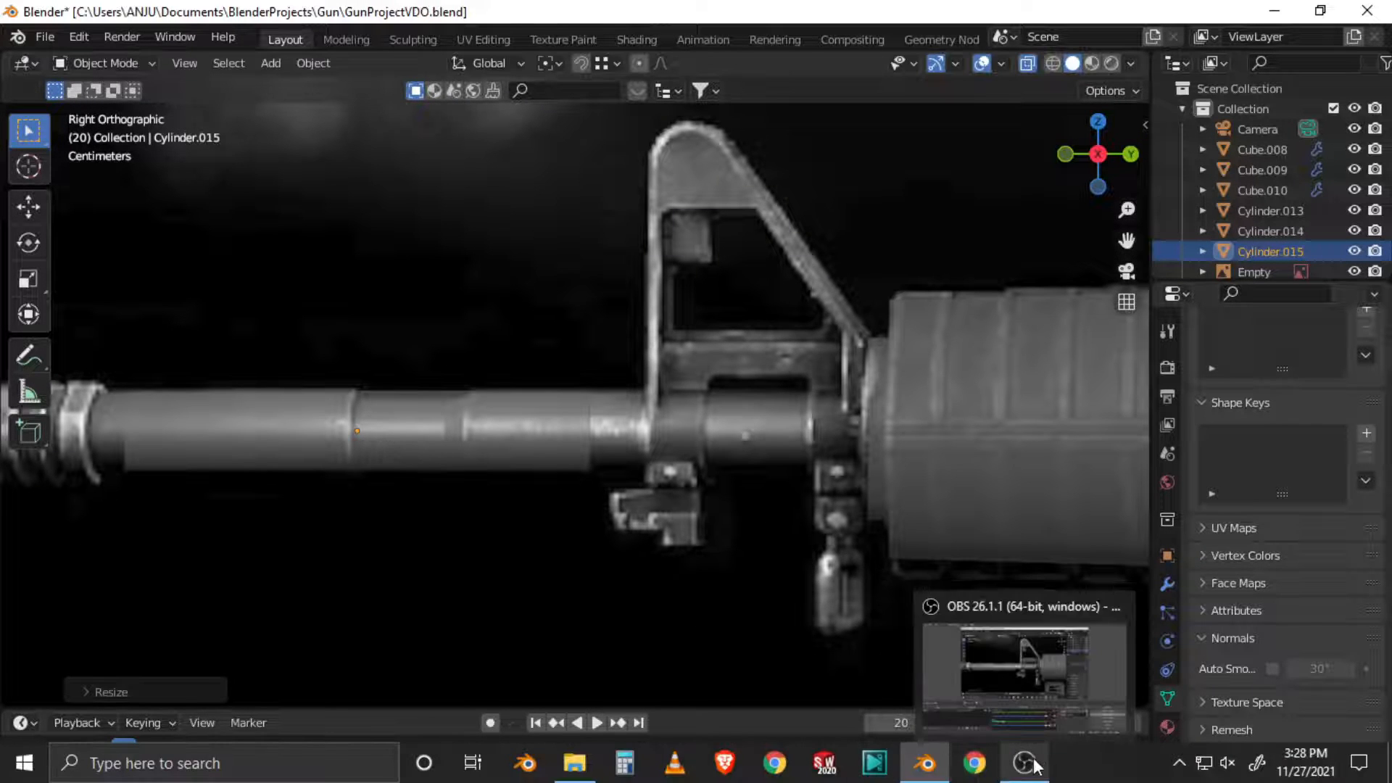
Move the barrel cylinder's rear-end vertices back until they reach inside the handguard's front.
key("Tab")
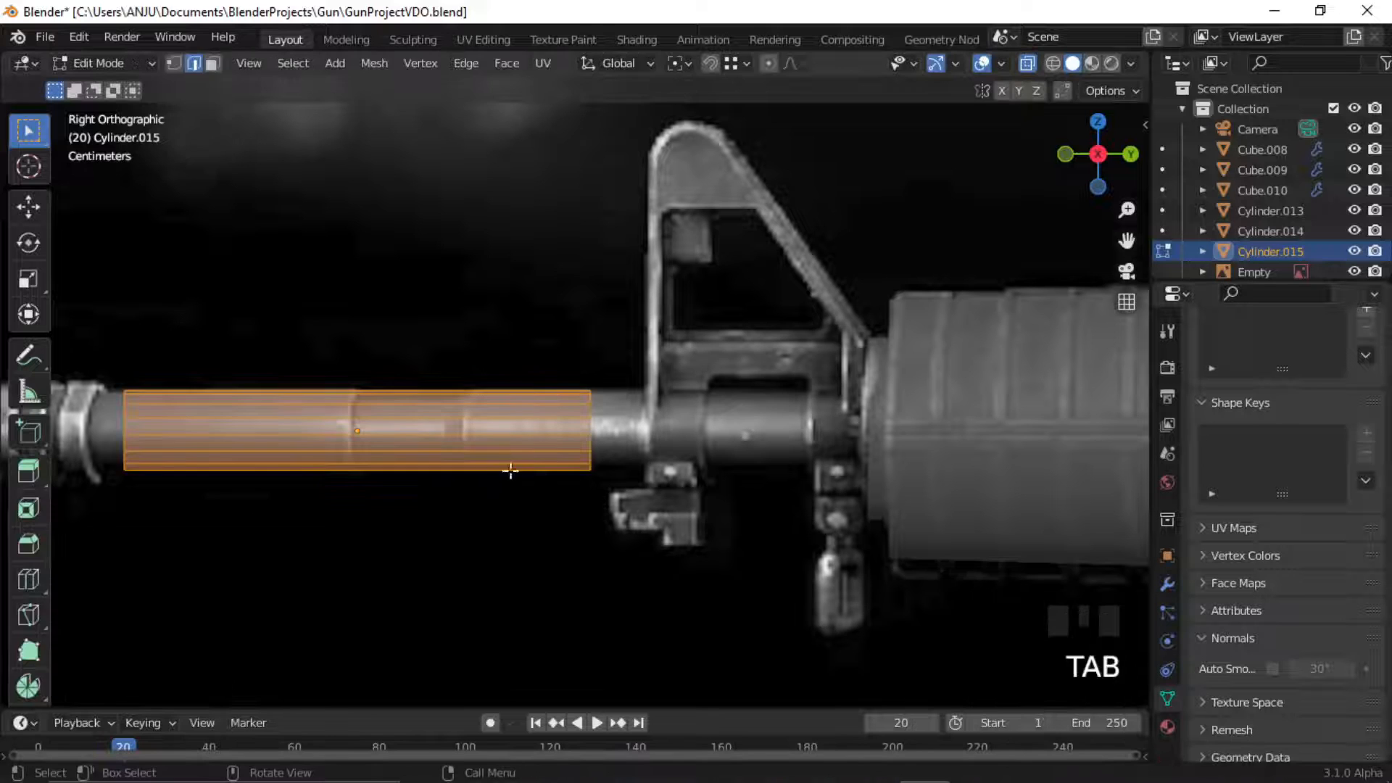
left_click_drag(544, 423, 674, 590)
key("g")
left_click(84, 384)
Move the barrel cylinder's front-end vertices along Y to the flash hider in the reference.
left_click_drag(83, 384, 202, 523)
key("g")
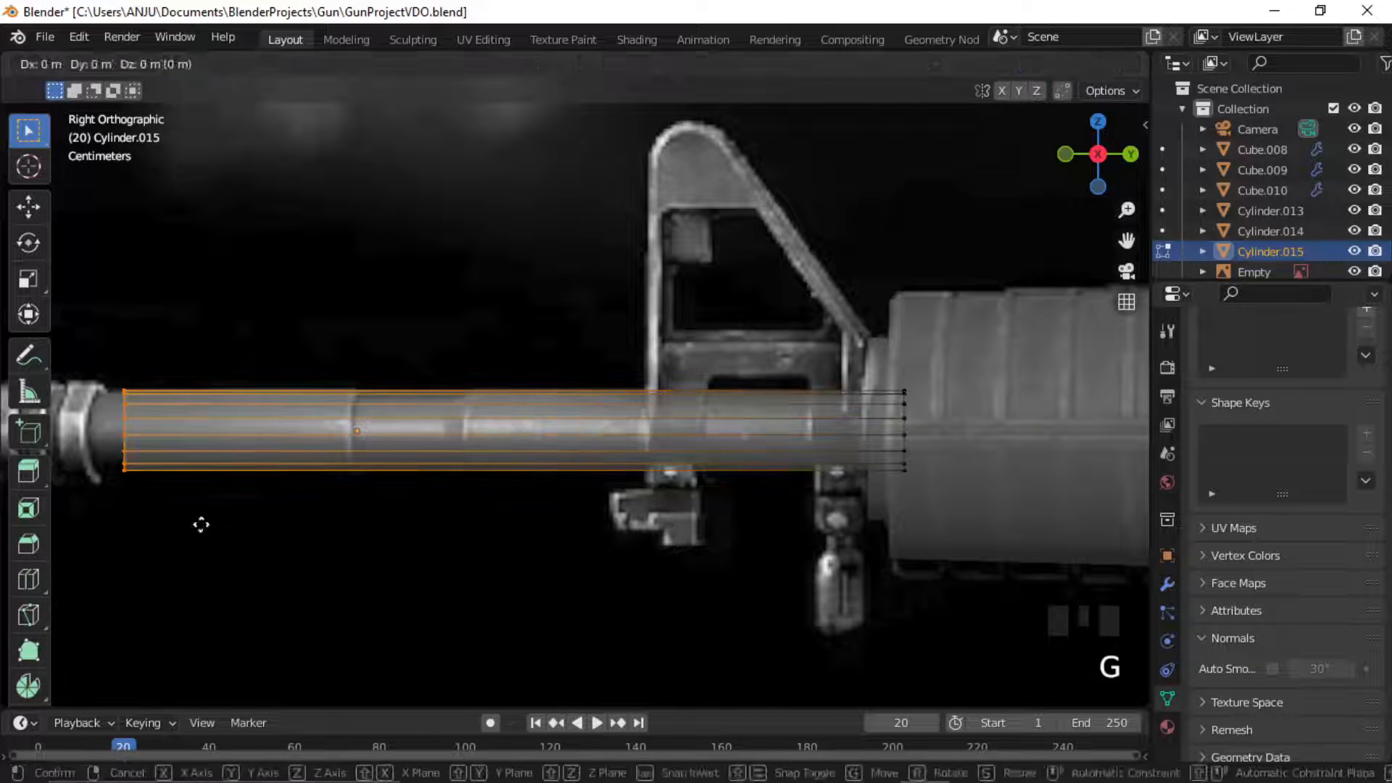
key("y")
left_click(159, 524)
scroll(217, 511, "down", 3)
middle_click_drag(245, 502, 314, 512, "shift")
key("g")
key("y")
left_click(411, 498)
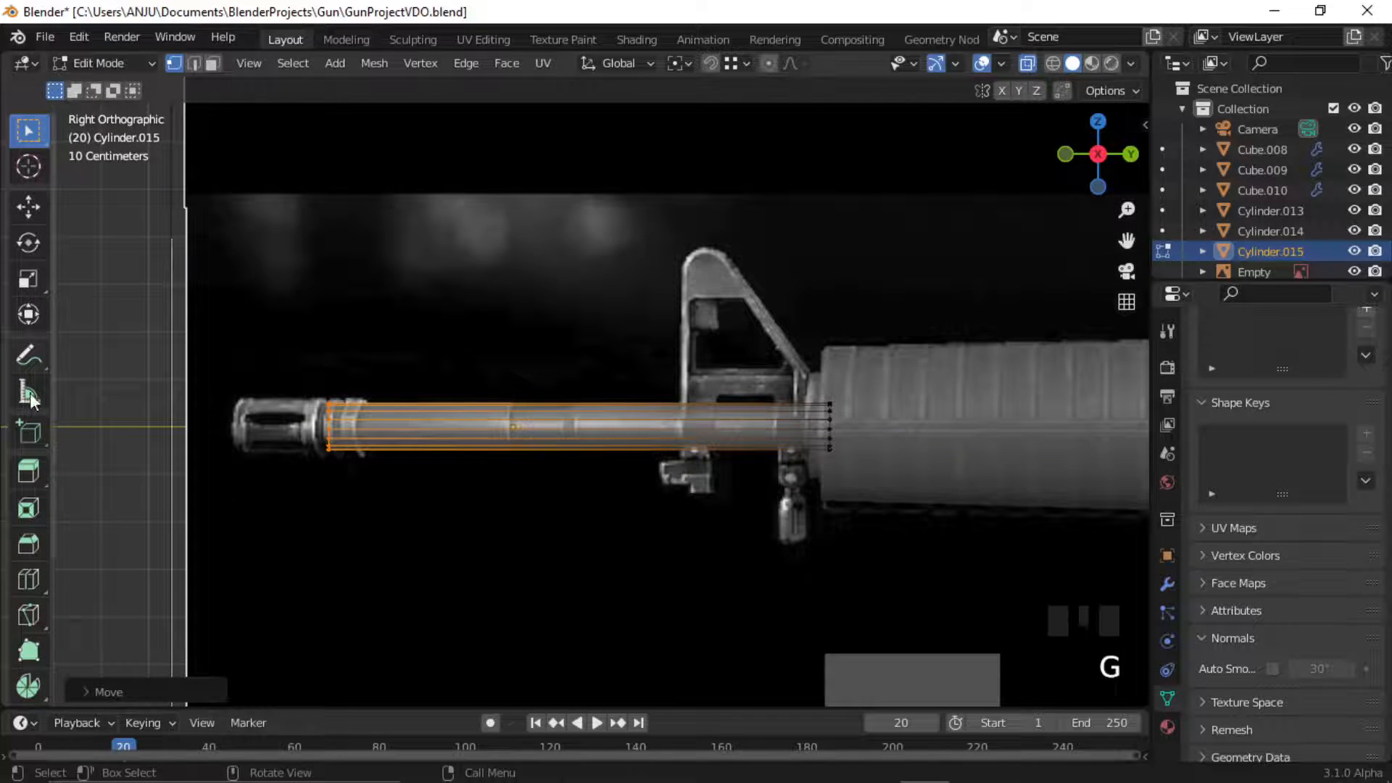
Select the barrel cylinder's circular end faces and delete them.
left_click(28, 579)
key("3")
middle_click_drag(370, 454, 278, 466)
left_click(28, 131)
left_click(628, 470, "shift")
key("x")
left_click(620, 374)
middle_click_drag(617, 392, 603, 398)
Add loop cuts around the barrel at both ends of the reference's narrow middle section.
key("KP_3")
scroll(526, 454, "up", 3)
left_click(28, 579)
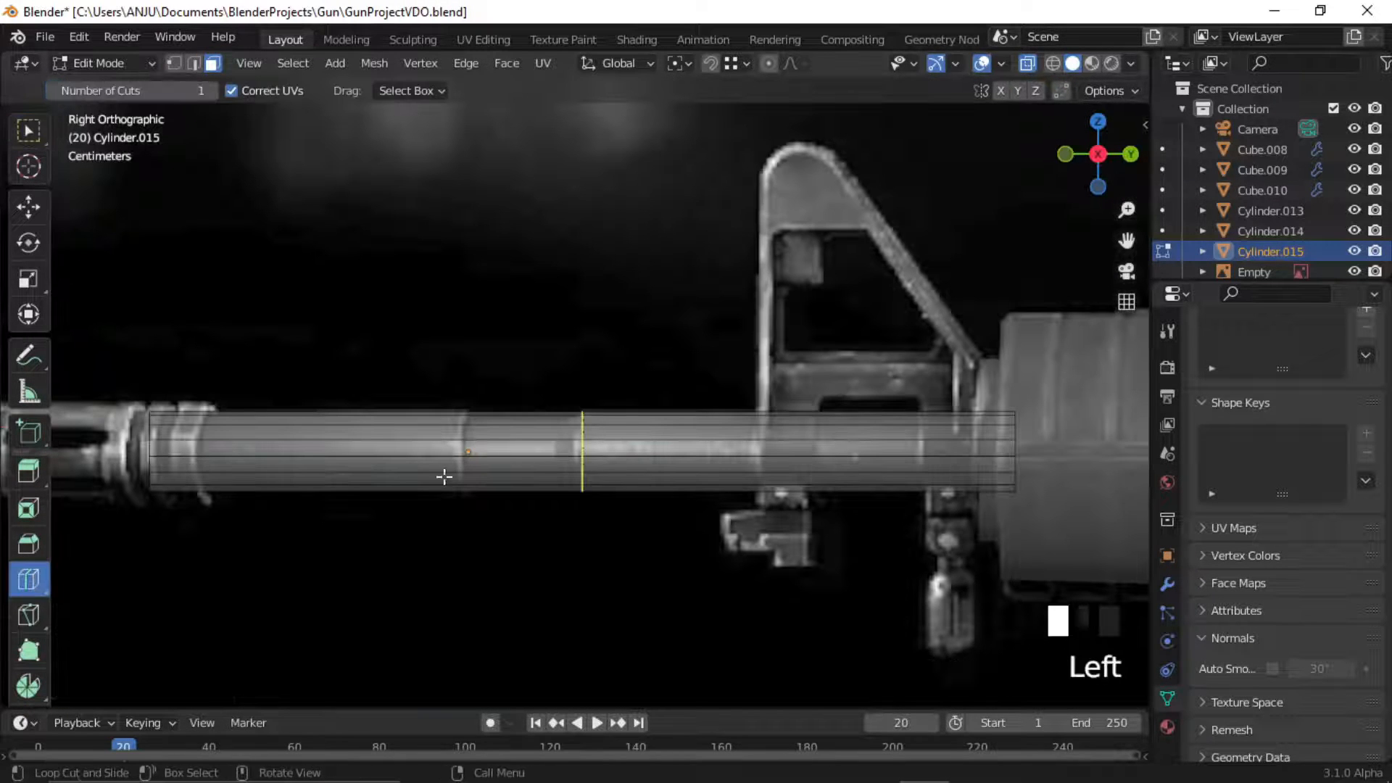
left_click_drag(450, 474, 444, 474)
left_click_drag(537, 455, 482, 459)
Select the faces between the loop cuts and scale them down to form the barrel's narrow section.
key("3")
left_click(29, 131)
left_click_drag(496, 378, 541, 493)
key("s")
left_click(537, 486)
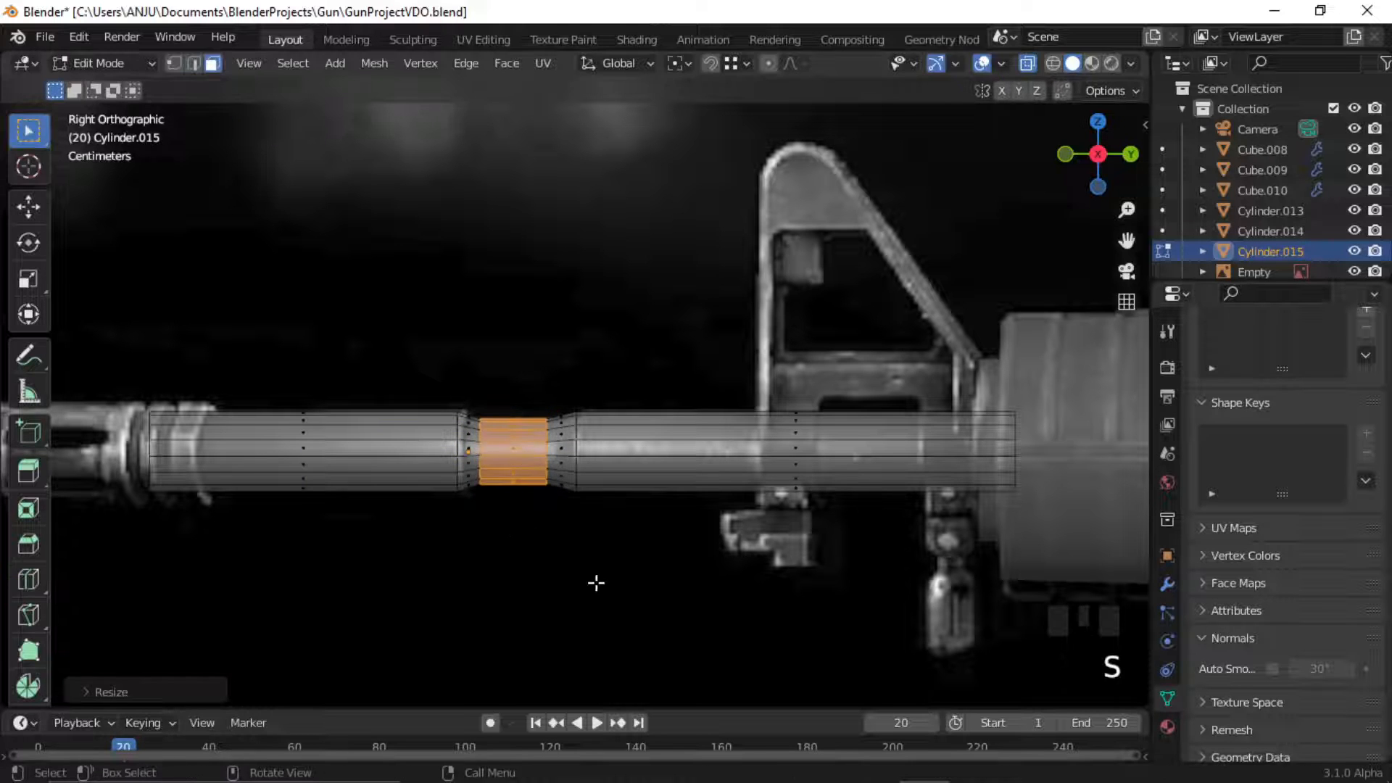
Move the narrow section's front and rear vertex rings outwards to sharpen the barrel's steps, and leave Edit Mode.
key("1")
left_click_drag(465, 392, 510, 524)
key("g")
left_click(497, 526)
left_click_drag(523, 392, 556, 517)
key("g")
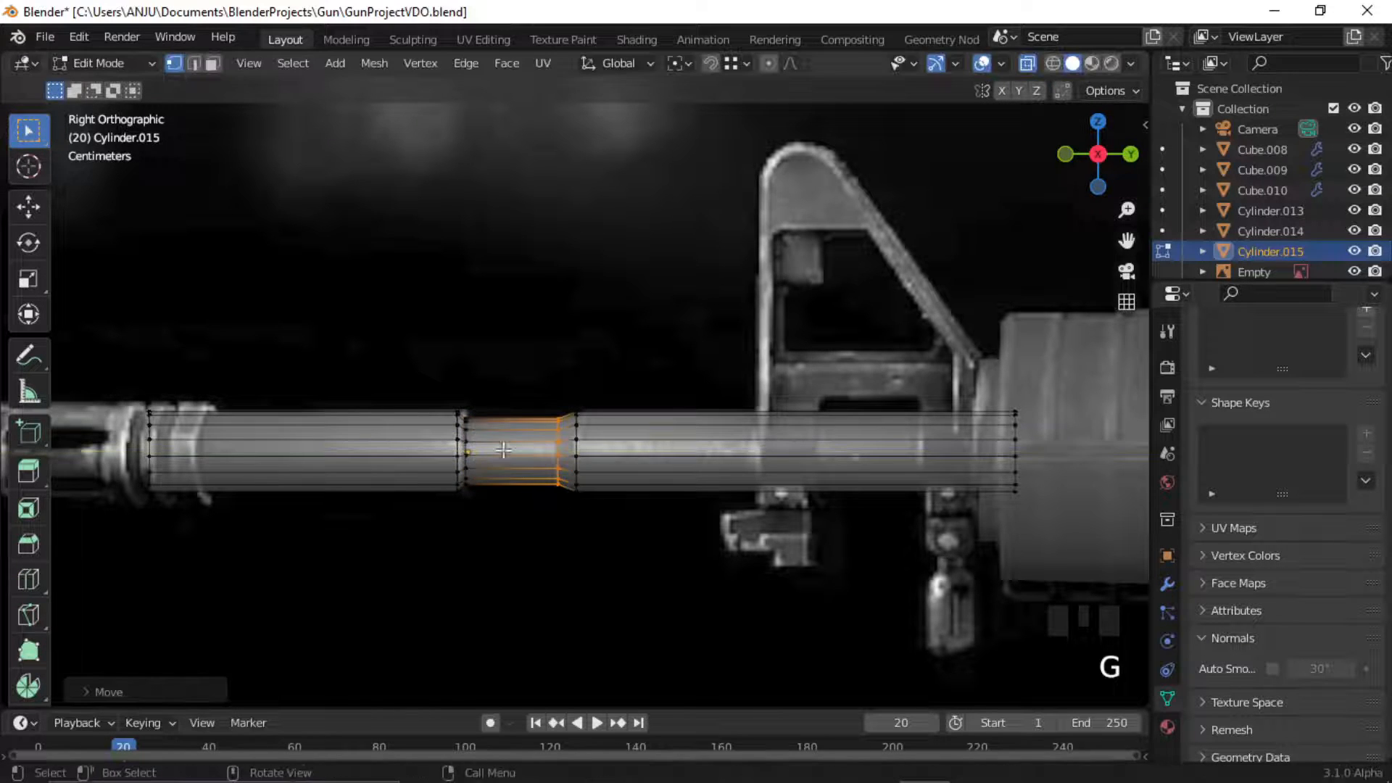
left_click(481, 519)
scroll(472, 544, "up", 2)
key("Tab")
scroll(554, 456, "down", 3)
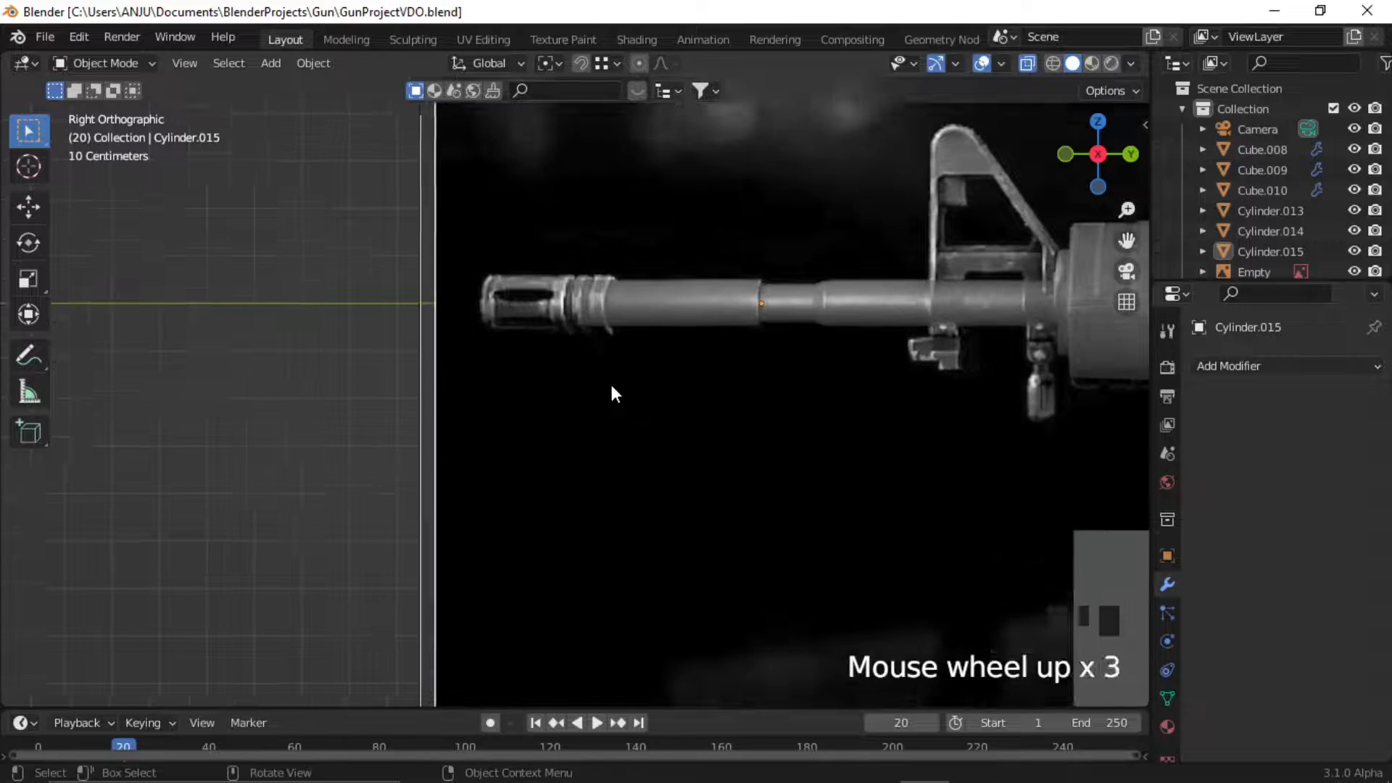
Add a cylinder mesh with 16 vertices for the flash hider at the muzzle.
middle_click_drag(611, 387, 590, 477, "shift")
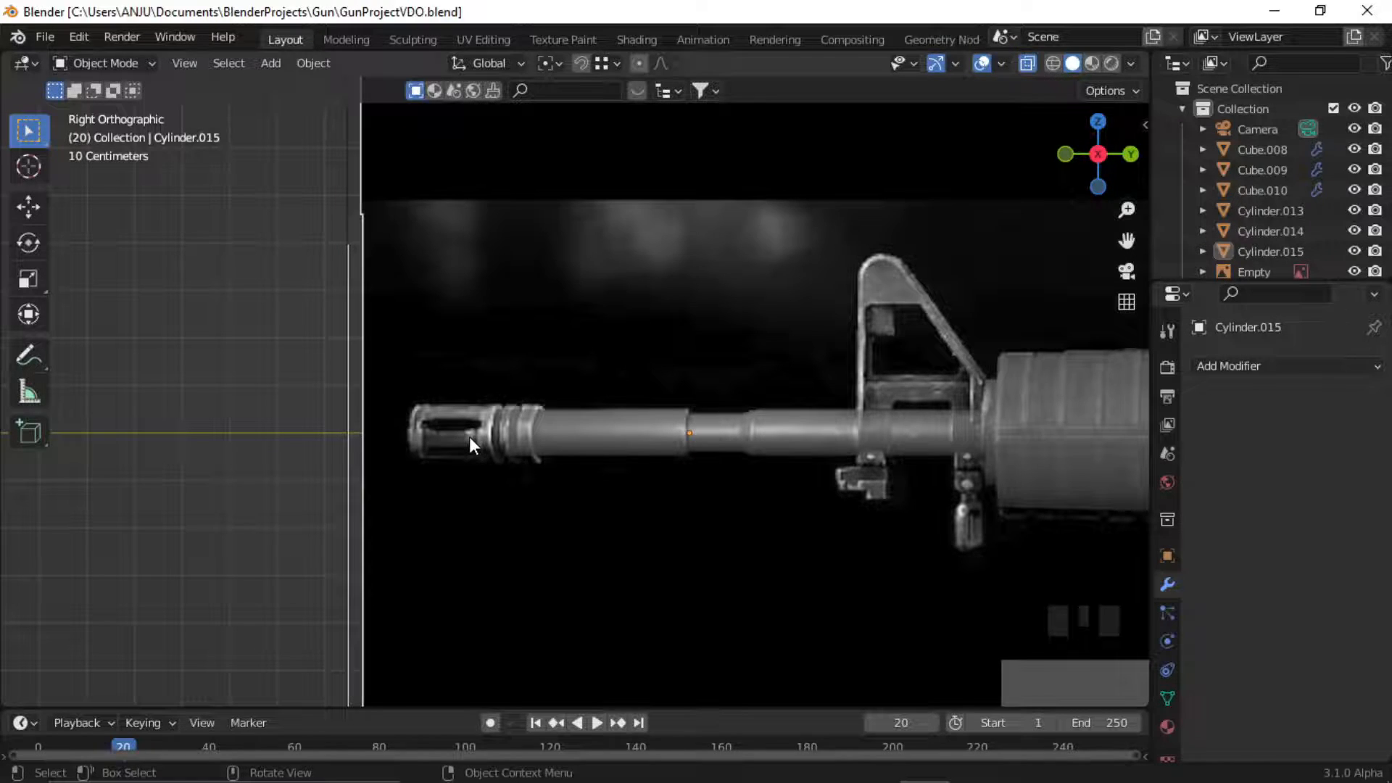
scroll(468, 436, "down", 3)
middle_click_drag(567, 435, 373, 484, "shift")
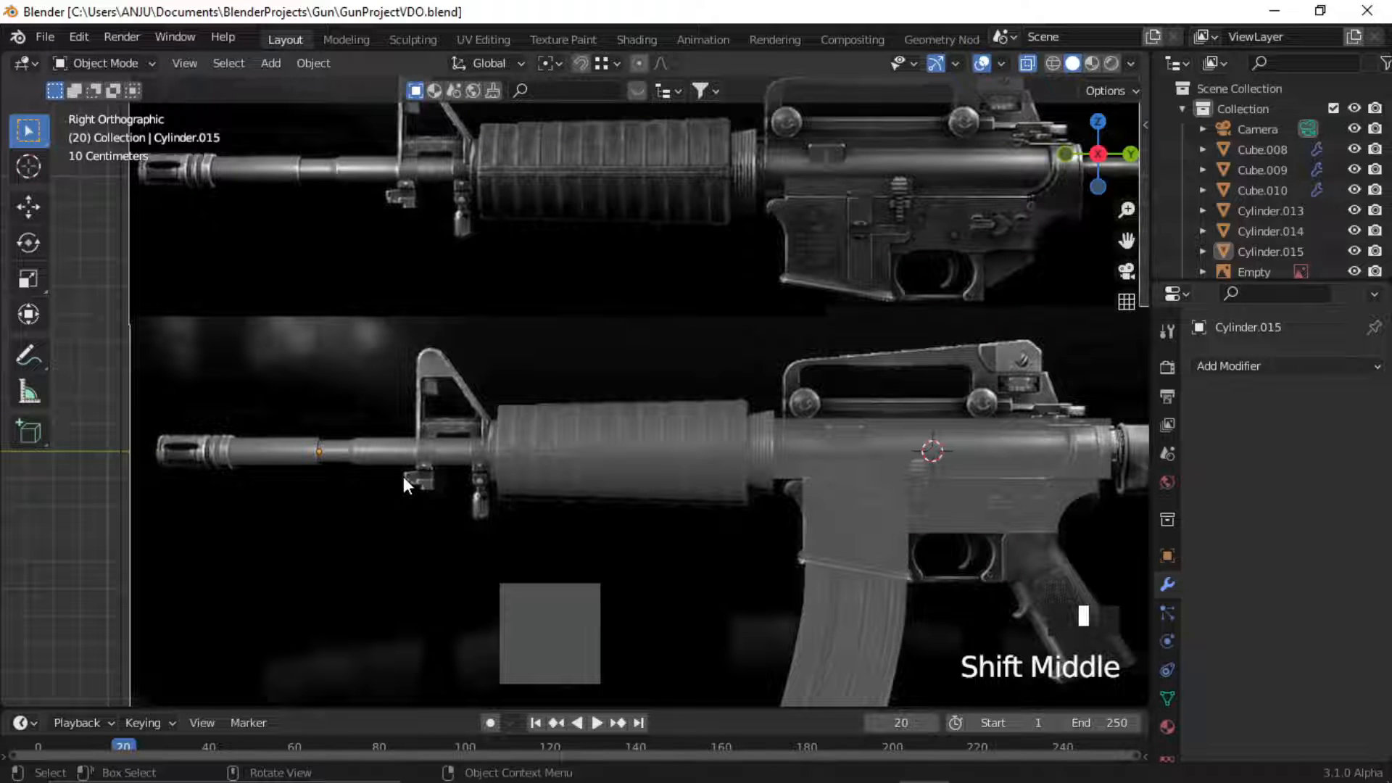
key("shift+a")
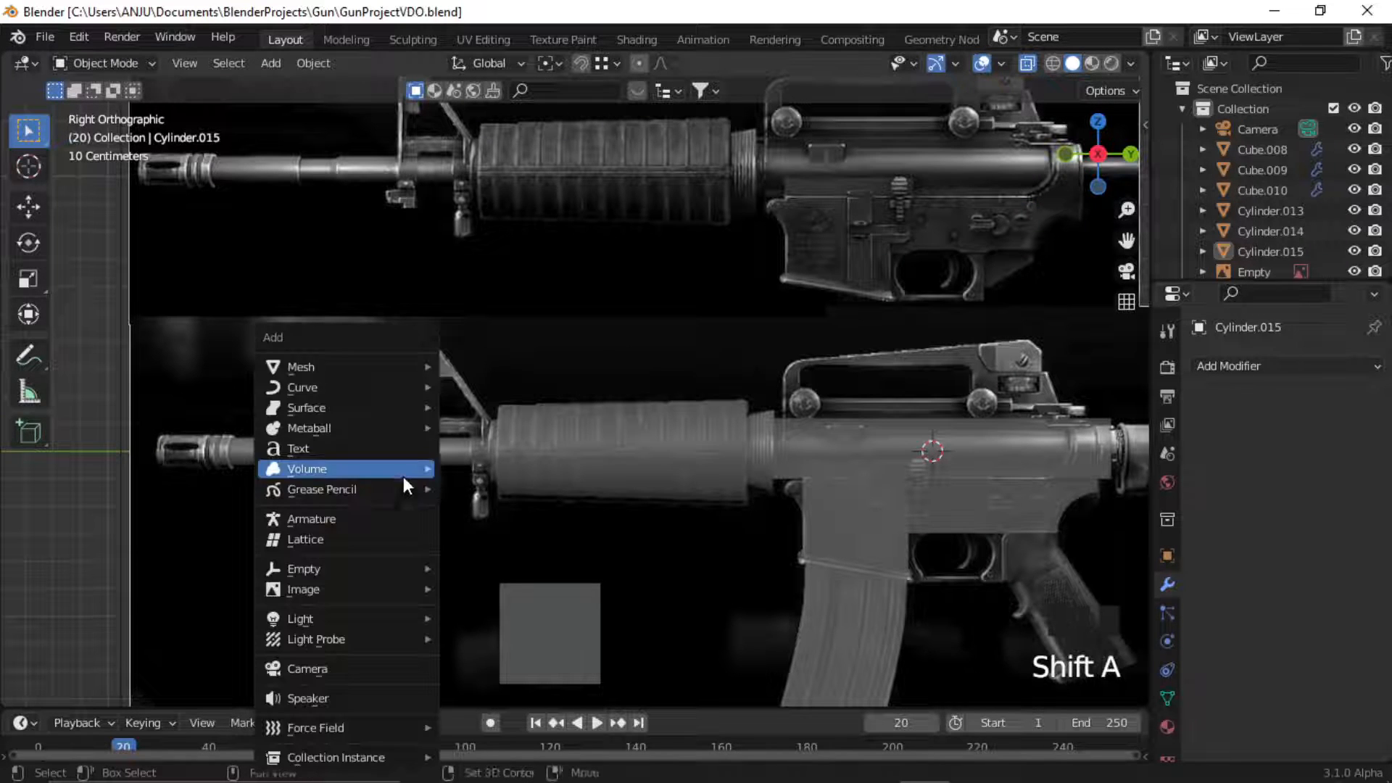
mouse_move(381, 373)
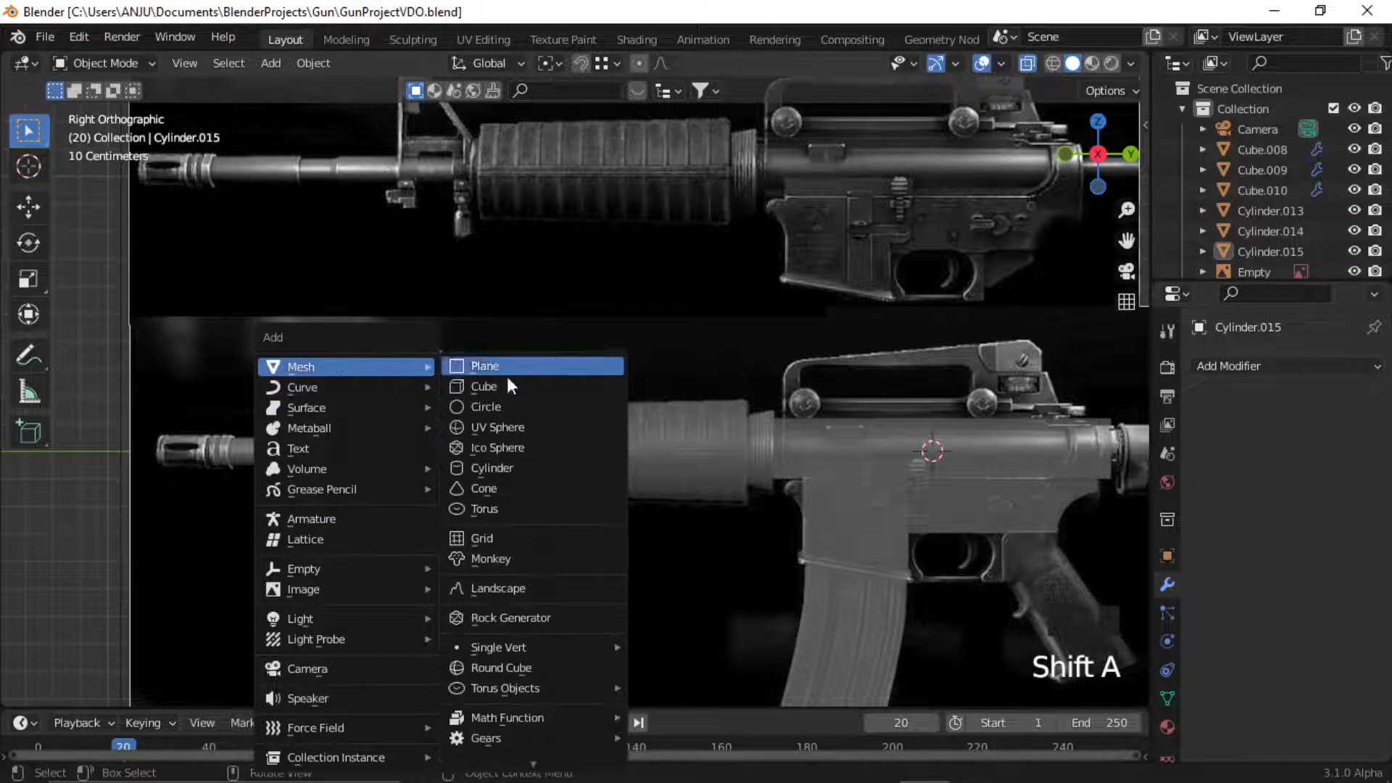
left_click(515, 464)
left_click(85, 690)
left_click(232, 447)
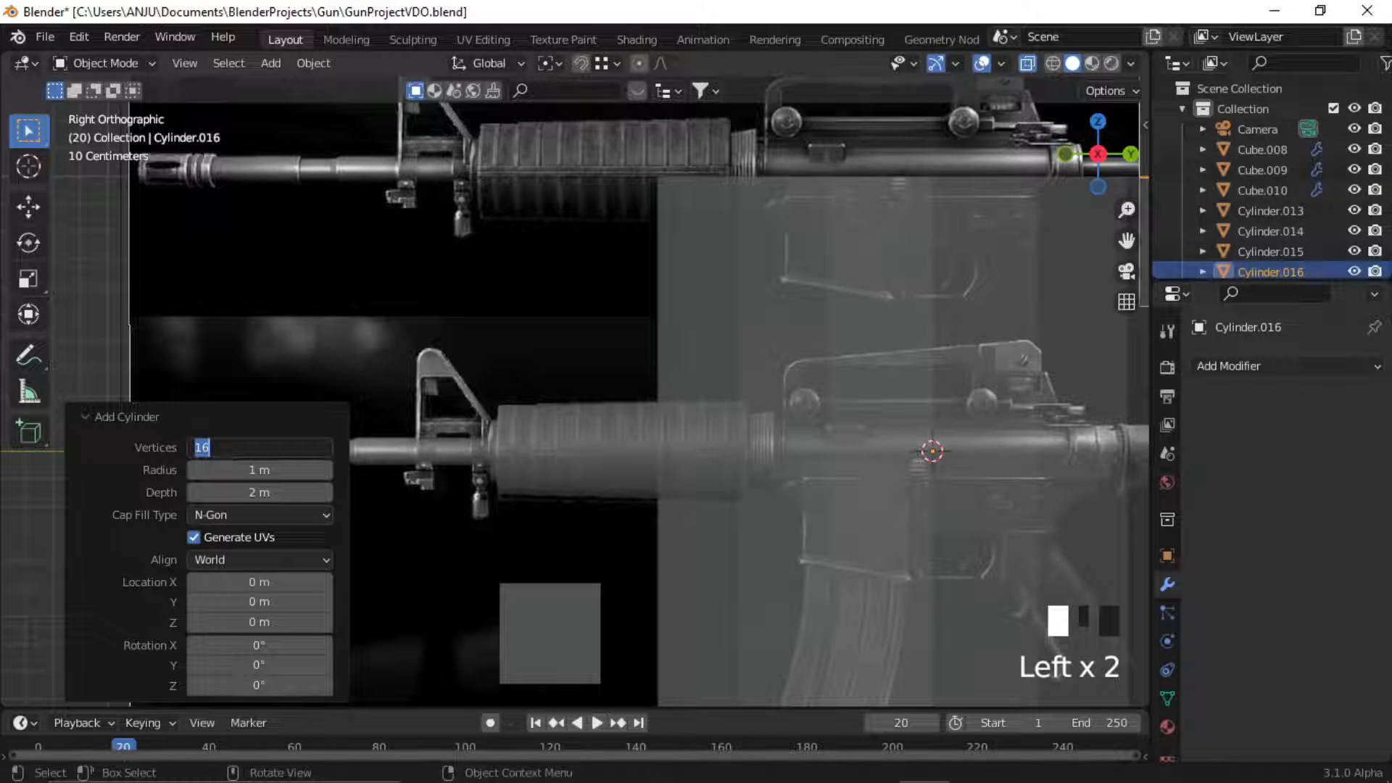
left_click(89, 416)
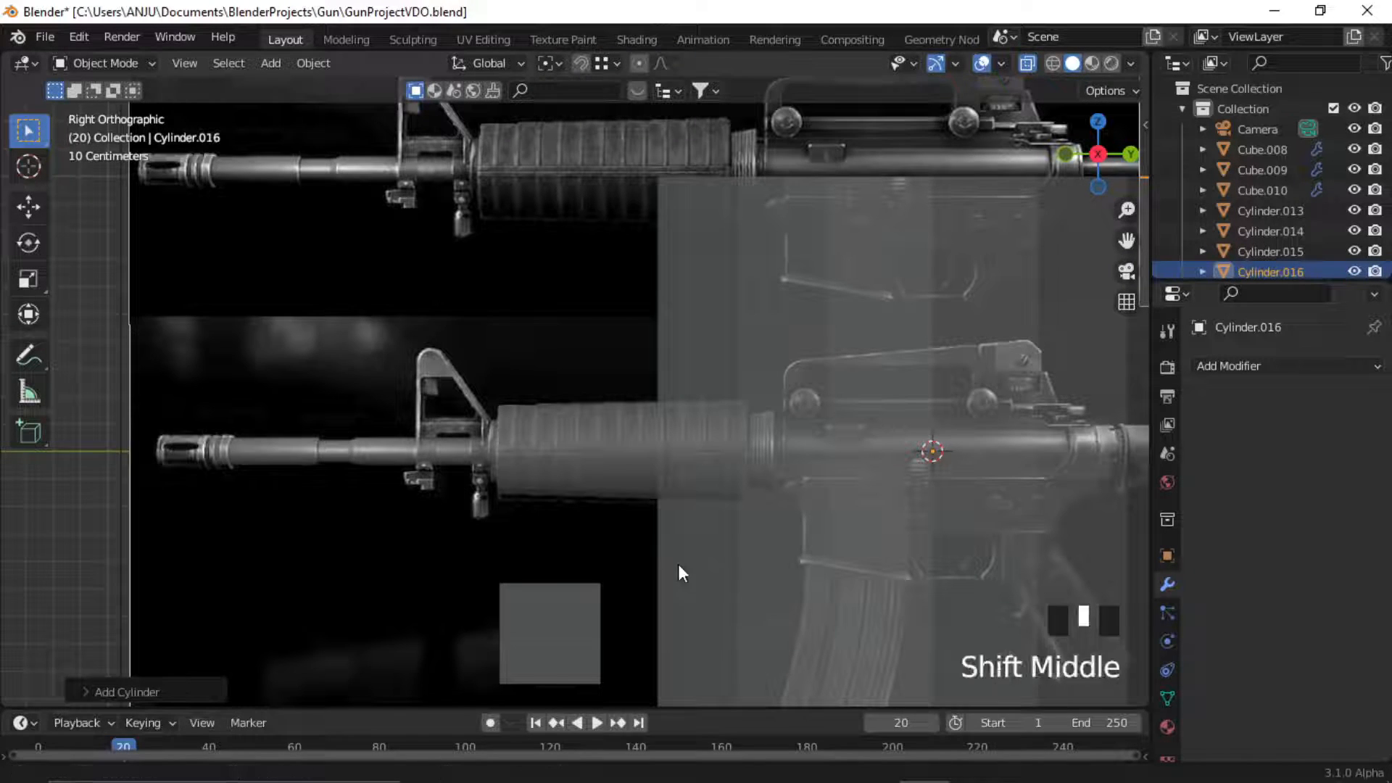
Scale the new cylinder down and rotate it about the X axis so it lies along the barrel.
middle_click_drag(677, 564, 549, 489, "shift")
scroll(550, 489, "down", 3)
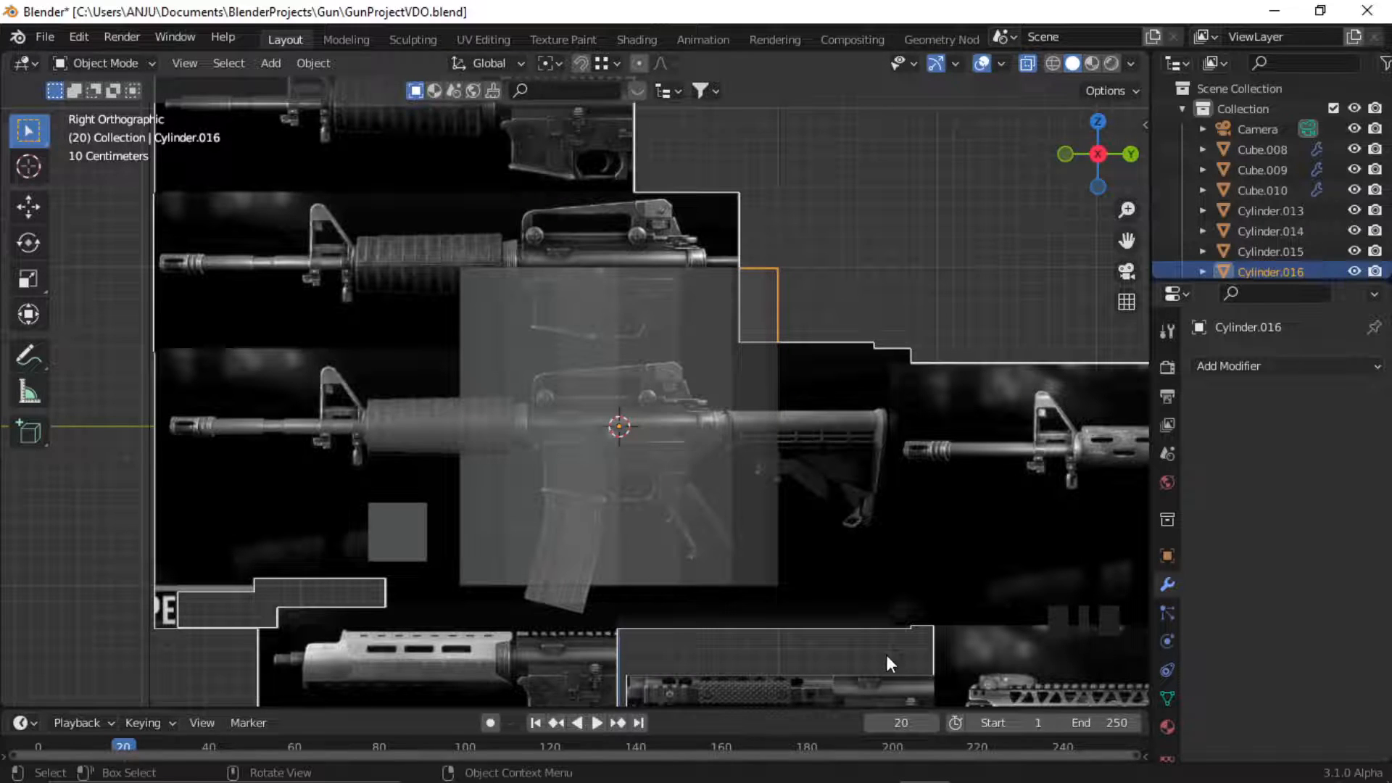
key("s")
left_click(780, 567)
key("r")
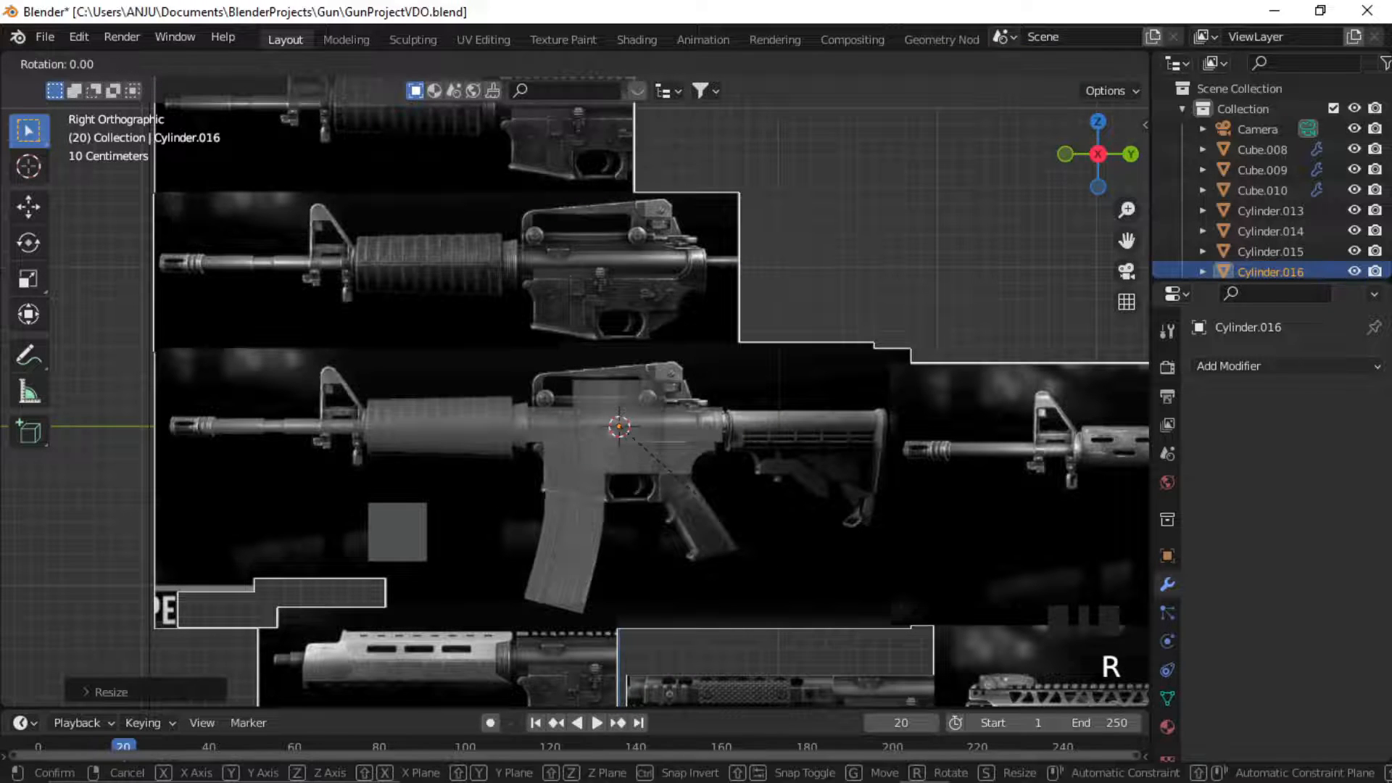
key("x")
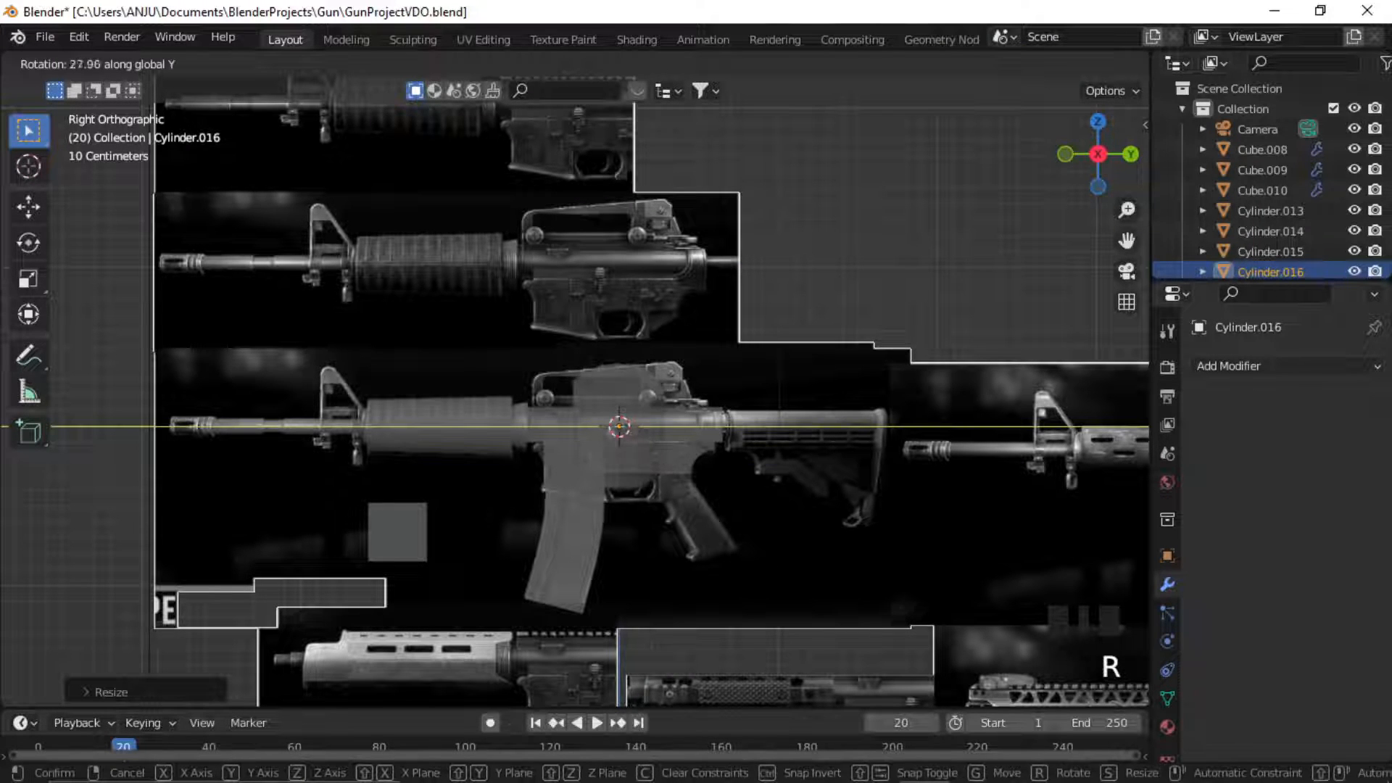
left_click(769, 259)
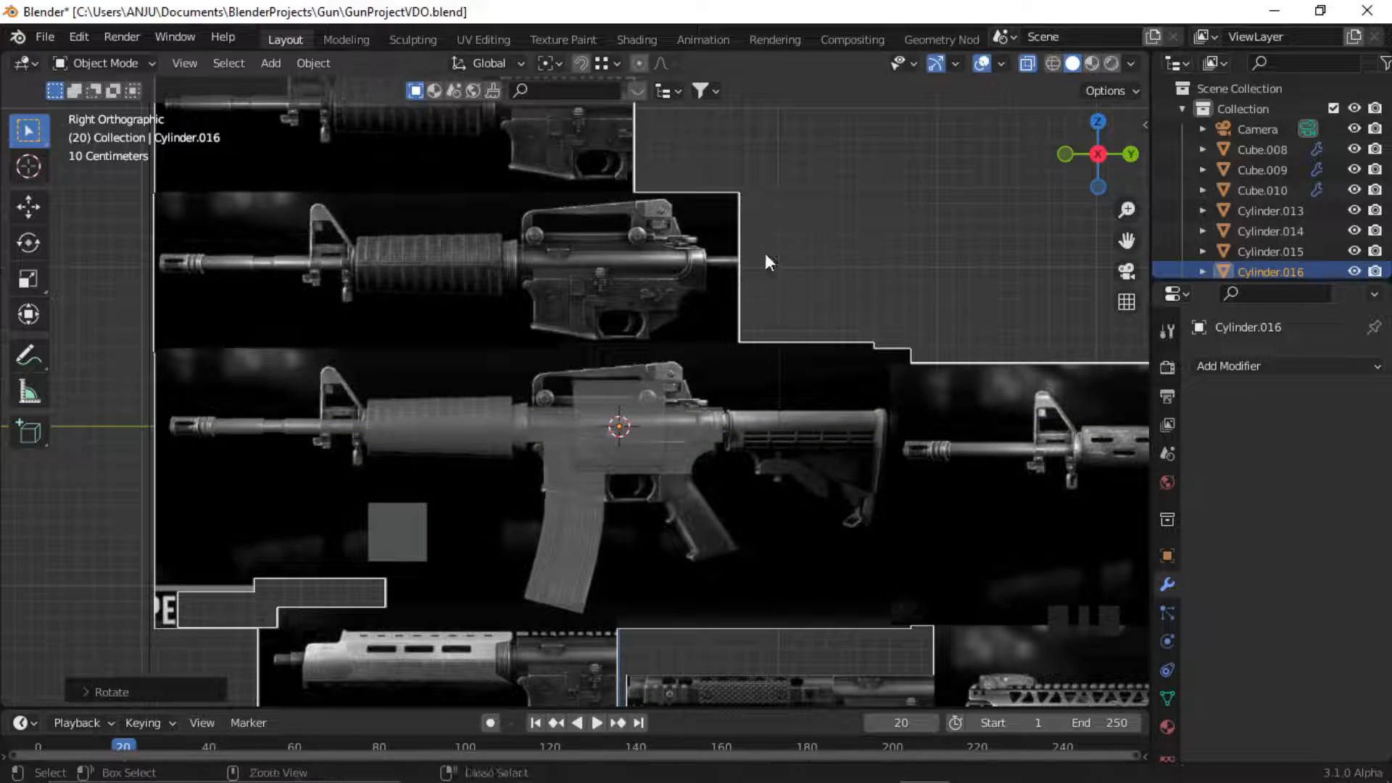
Move the cylinder along the Y axis to the muzzle and scale it down to the flash hider's diameter.
key("g")
key("y")
left_click(233, 454)
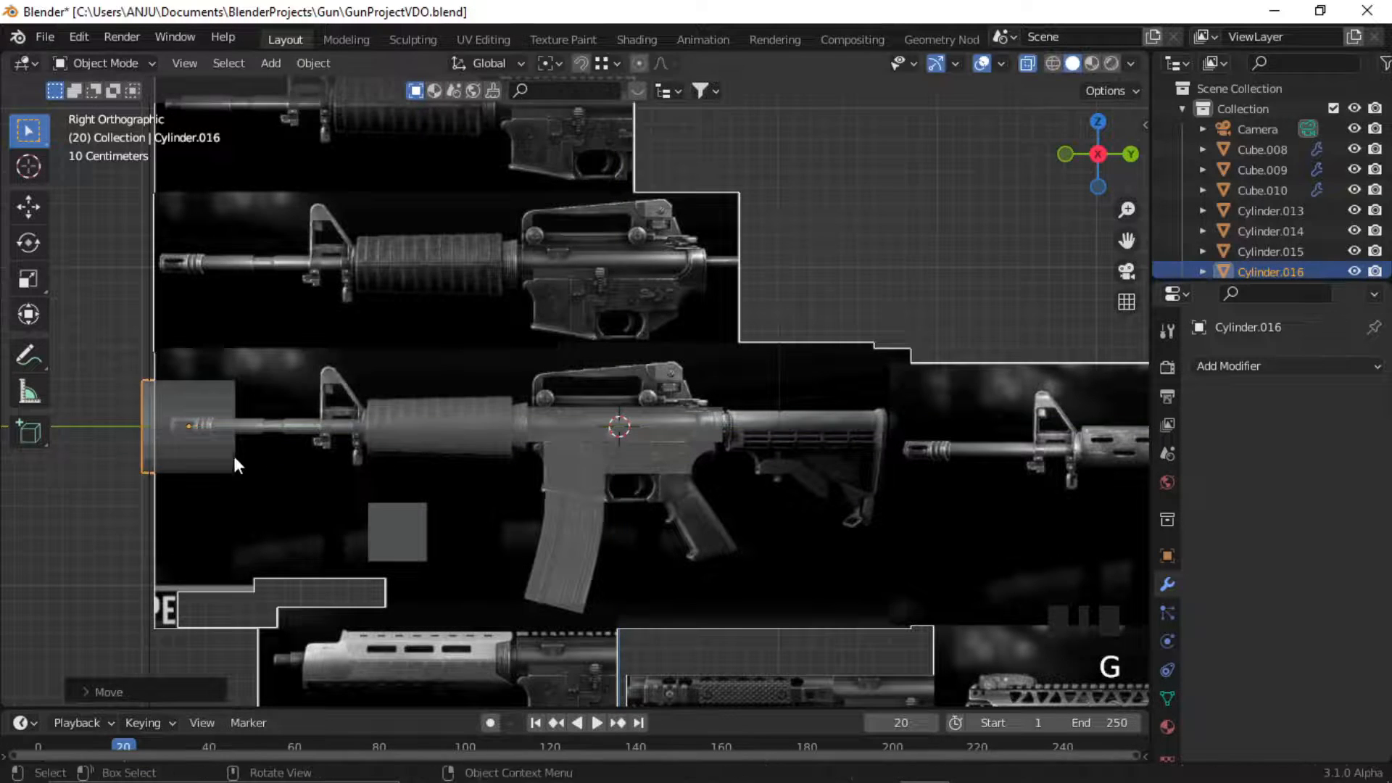
scroll(233, 454, "up", 2)
middle_click_drag(333, 454, 720, 482, "shift")
scroll(531, 460, "up", 6)
middle_click_drag(532, 460, 638, 435, "shift")
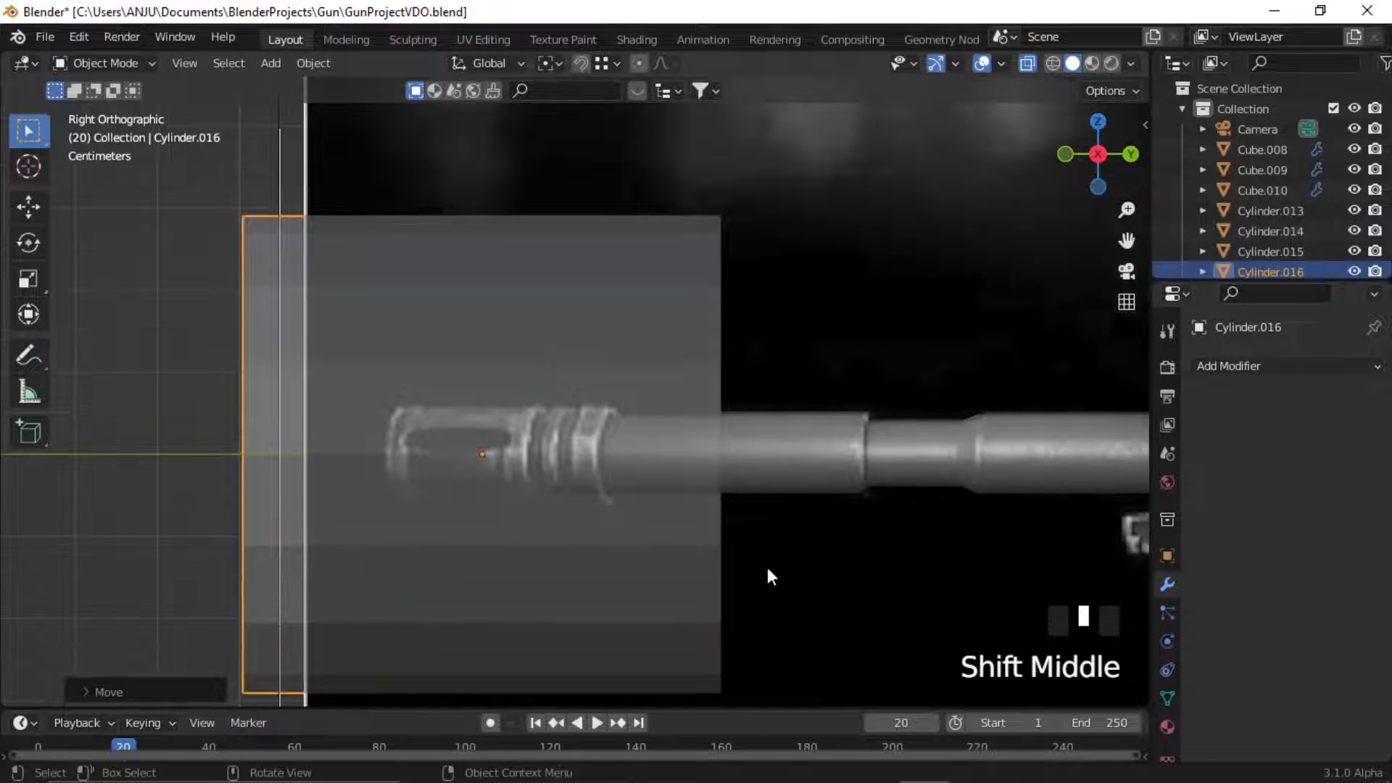
key("s")
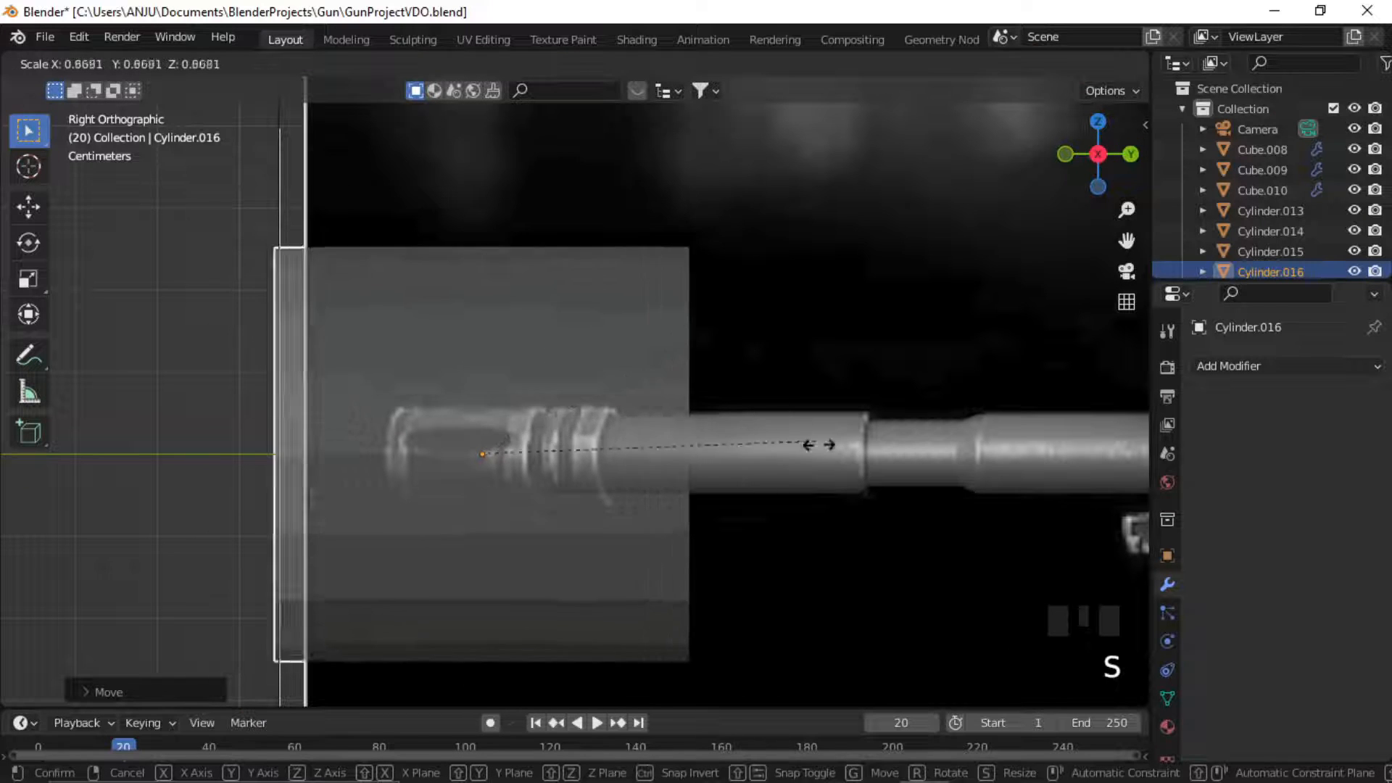
left_click(513, 475)
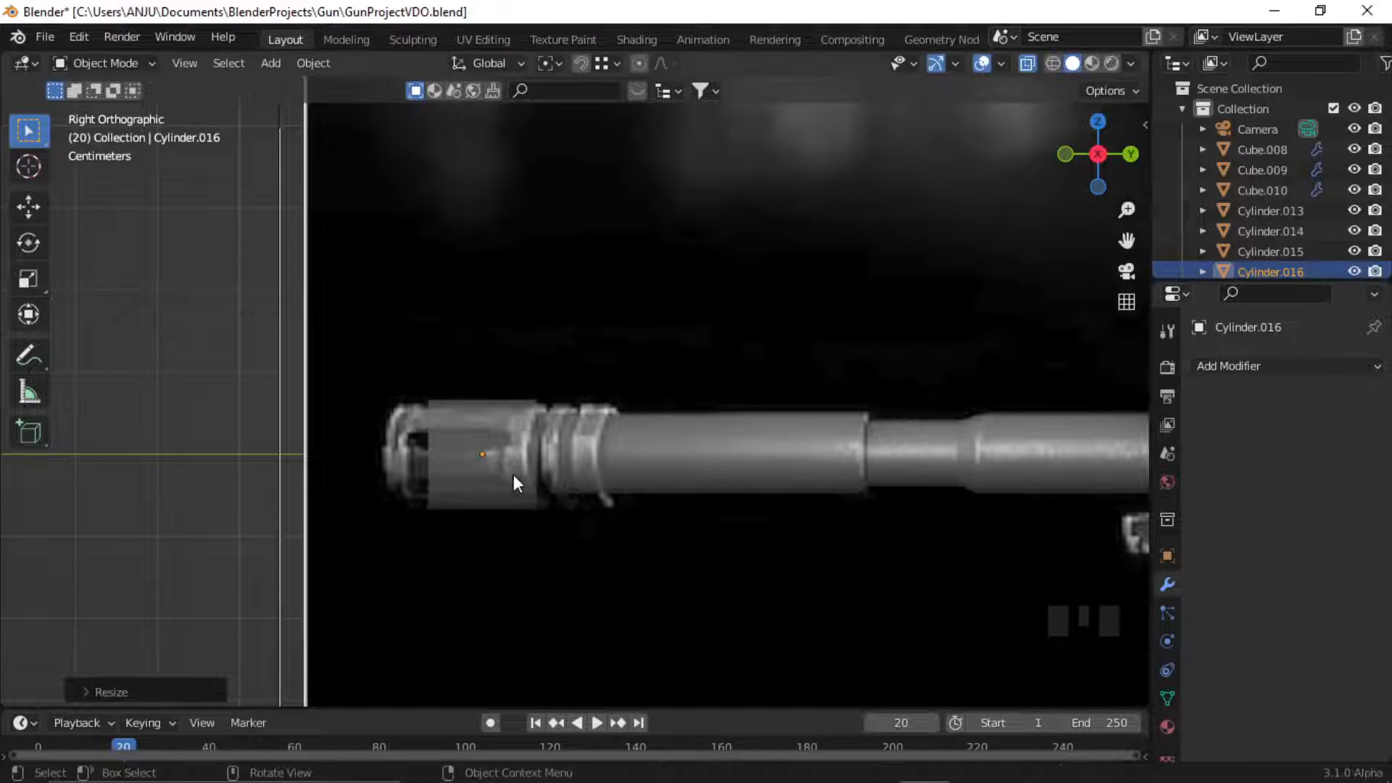
Shade the flash hider cylinder smooth and enable Auto Smooth at 30°.
right_click(534, 469)
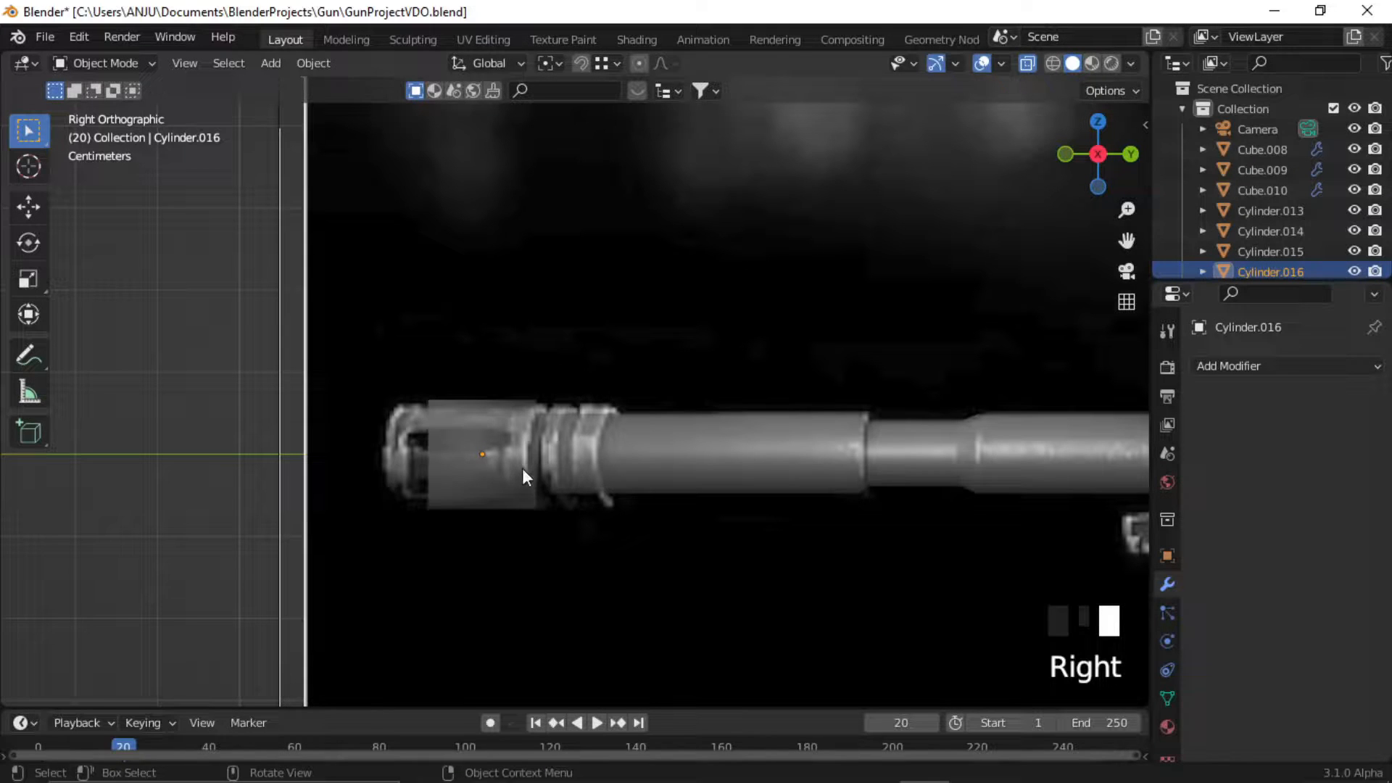
left_click(500, 480)
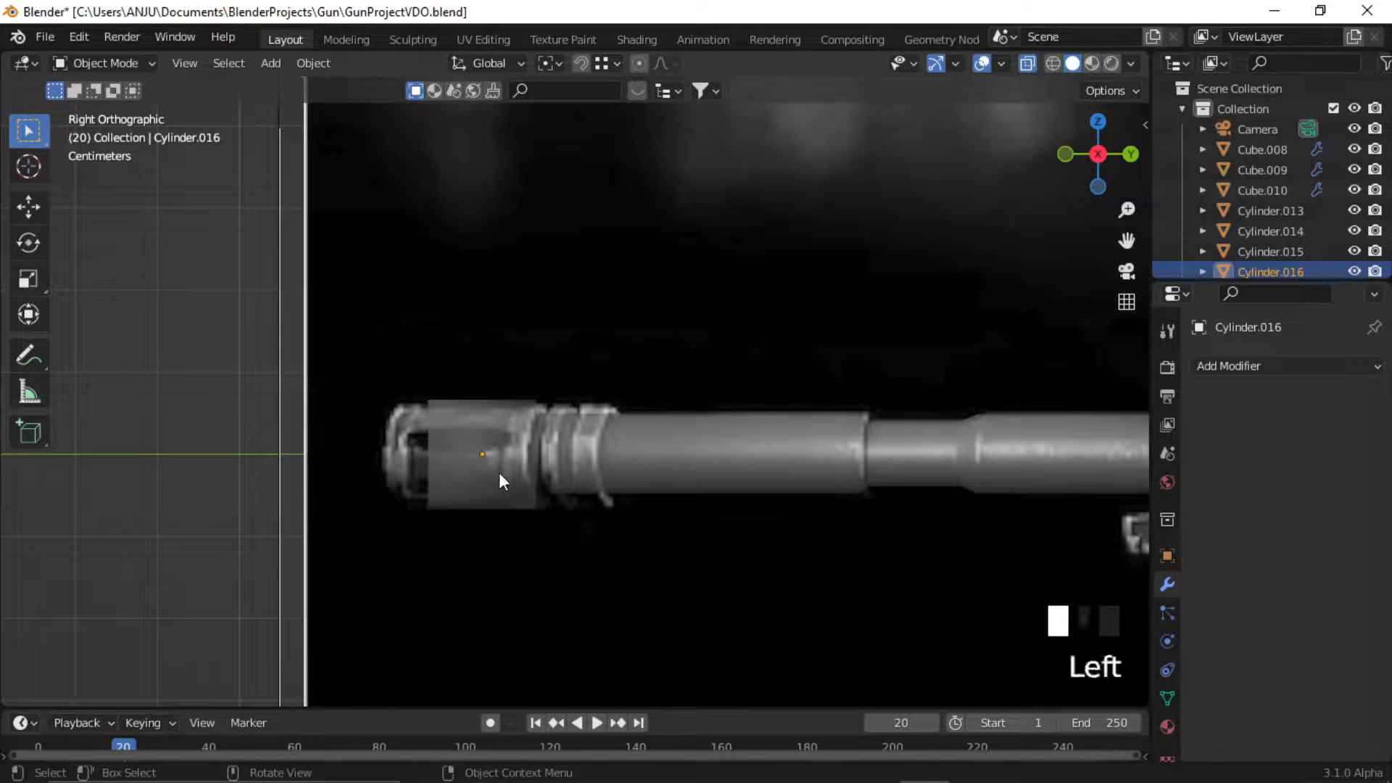
left_click(1168, 699)
scroll(1232, 678, "down", 4)
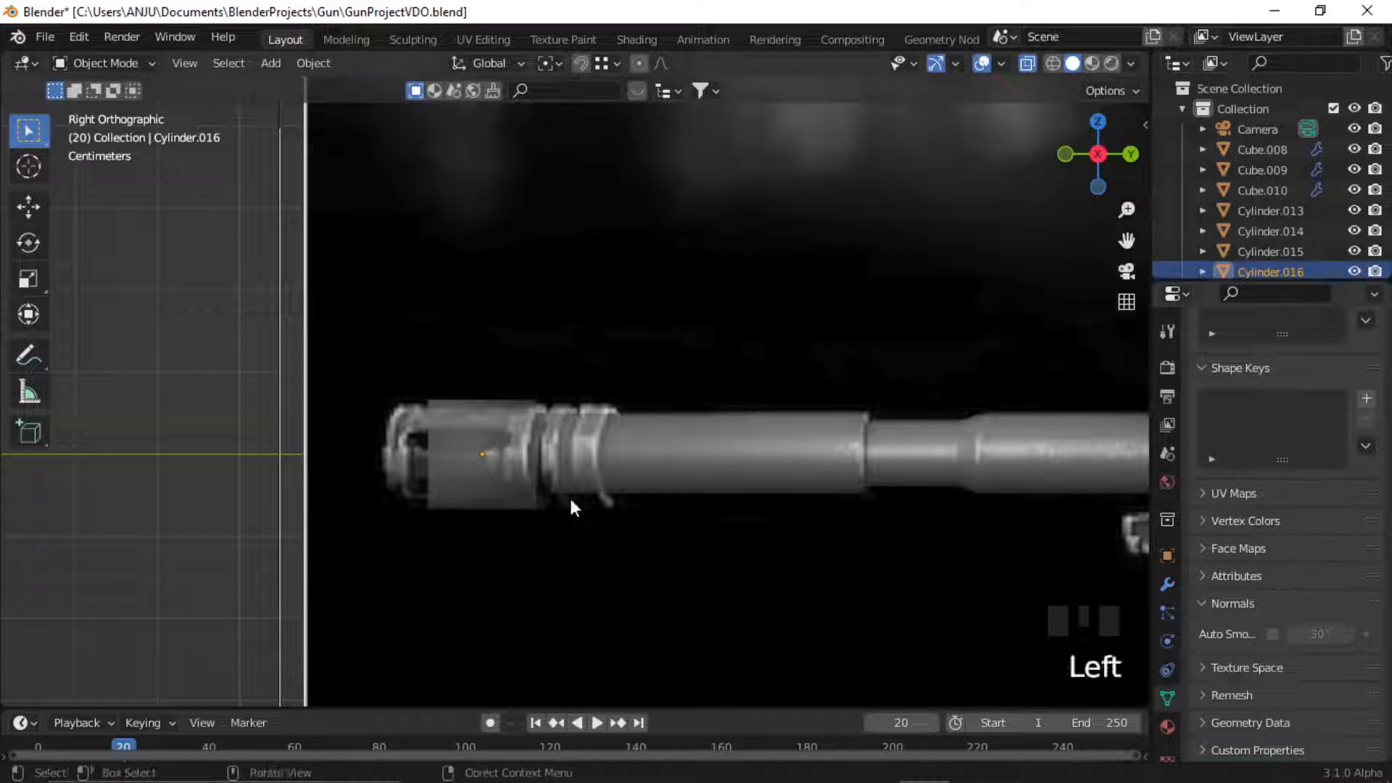
left_click(1273, 634)
scroll(473, 497, "up", 2)
left_click(473, 497)
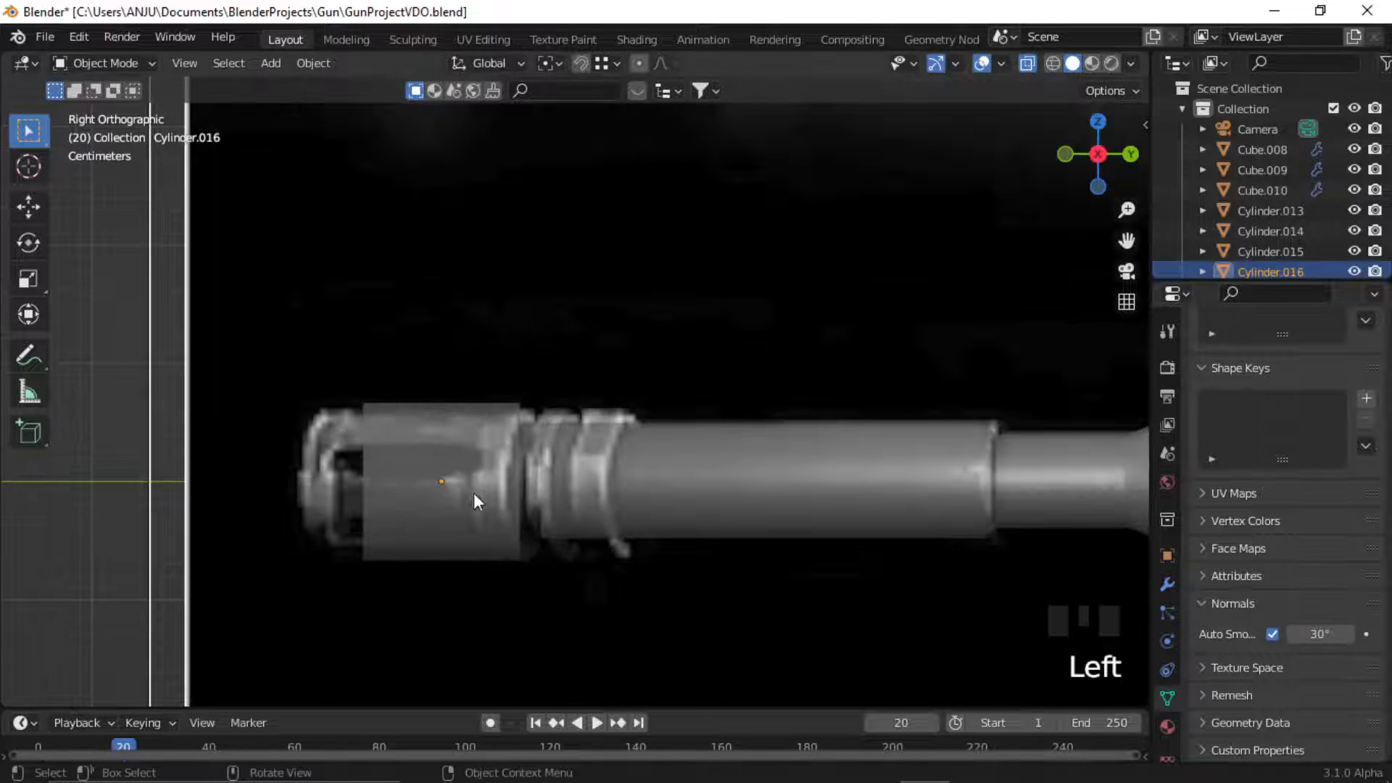
In Edit Mode, move the cylinder's front and rear vertex rings along Y to match the flash hider's length in the reference.
key("Tab")
left_click_drag(475, 348, 565, 573)
key("g")
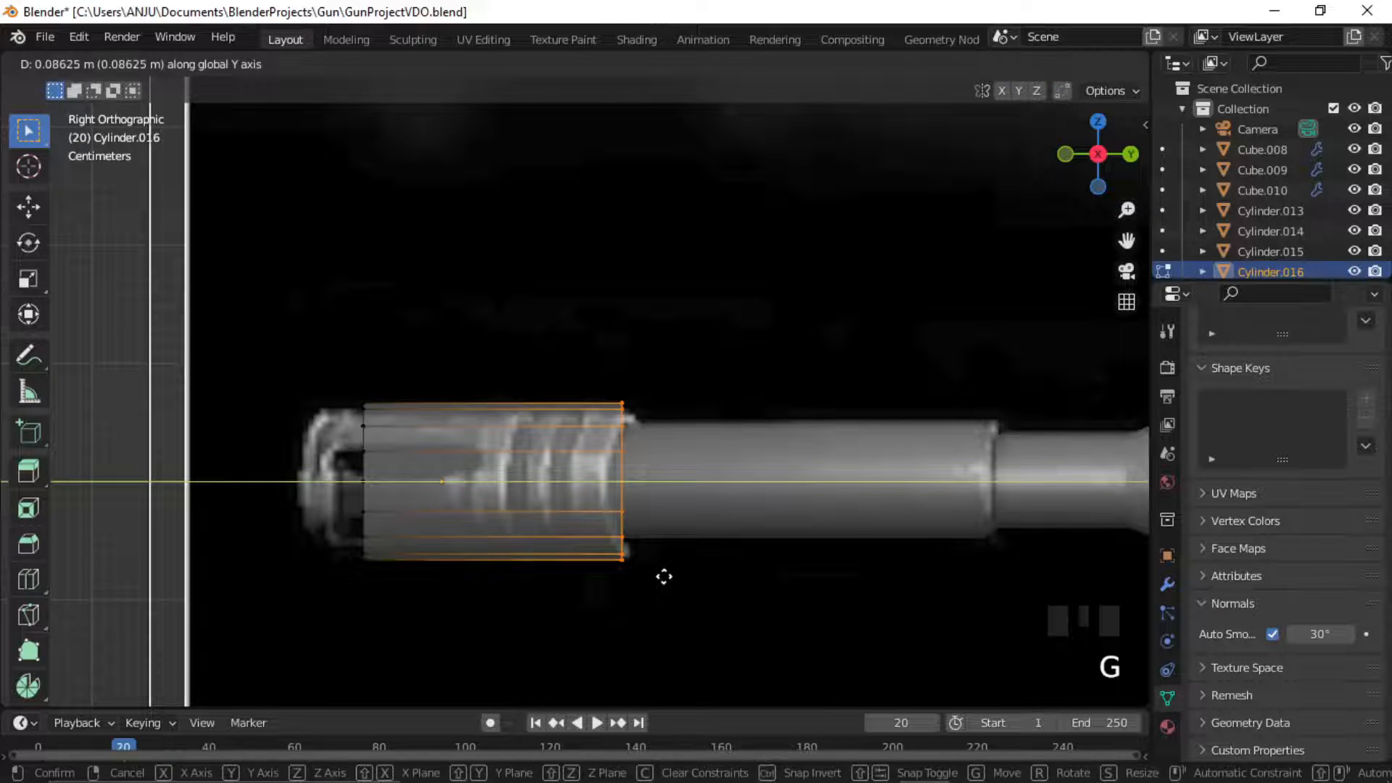
left_click(662, 578)
key("g")
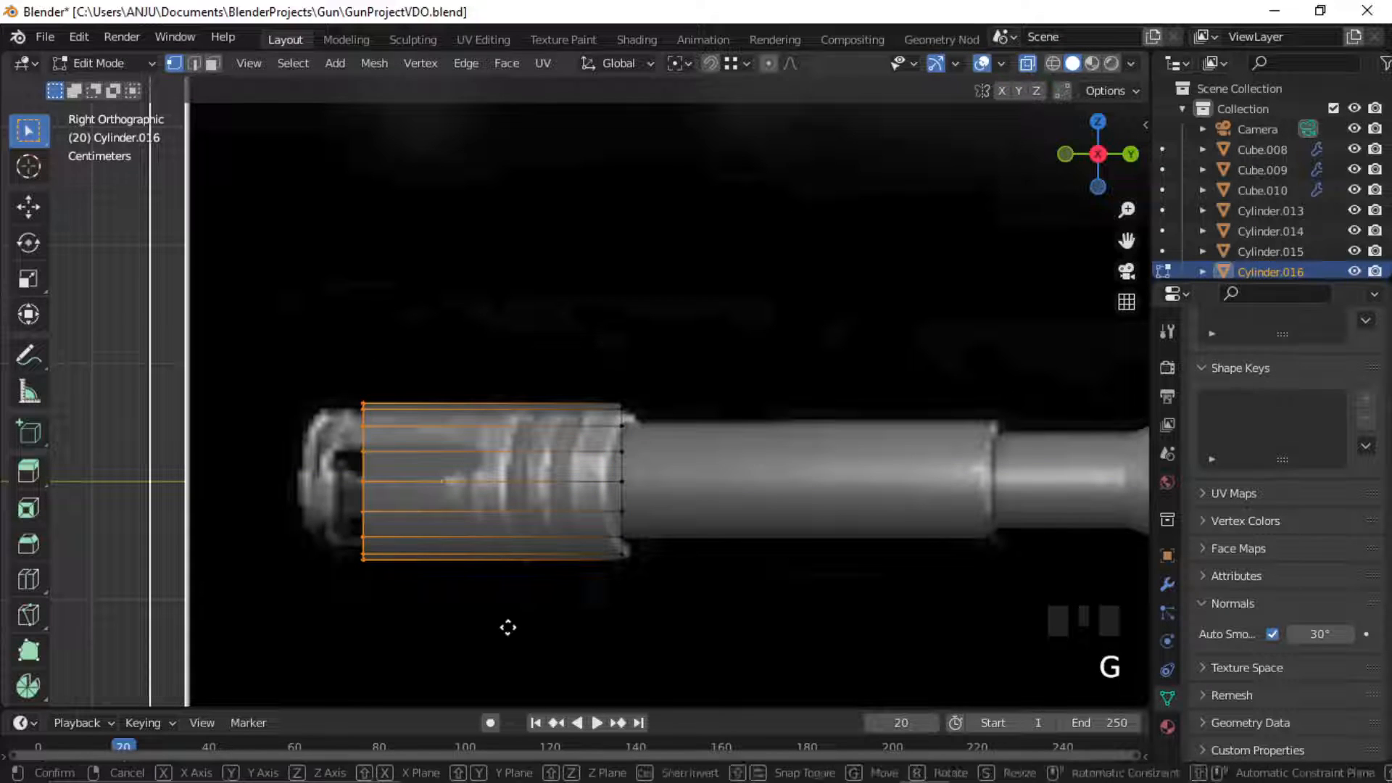
left_click(446, 629)
left_click_drag(575, 367, 675, 610)
key("g")
left_click(692, 616)
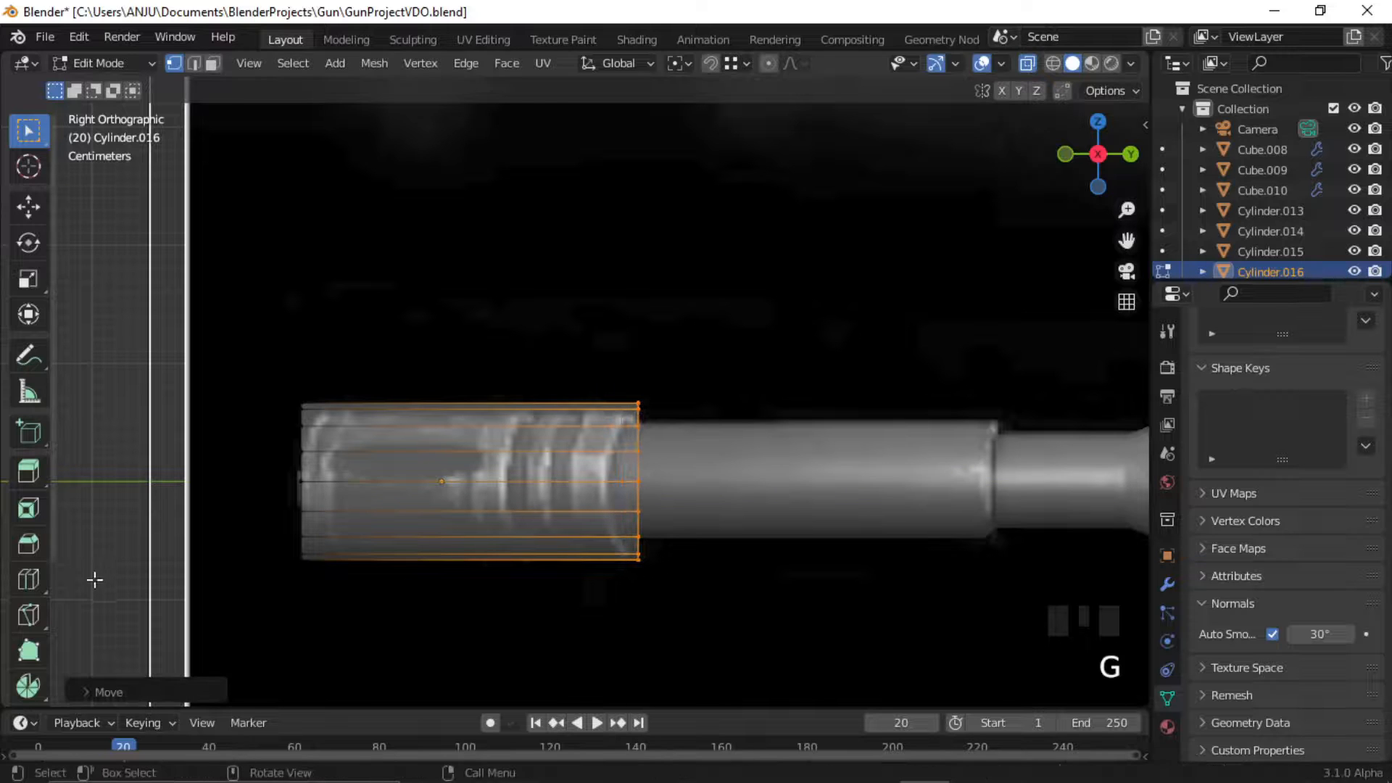
Add four loop cuts around the flash hider: near the front rim, behind the slotted section, and two across the rear rings.
left_click(28, 578)
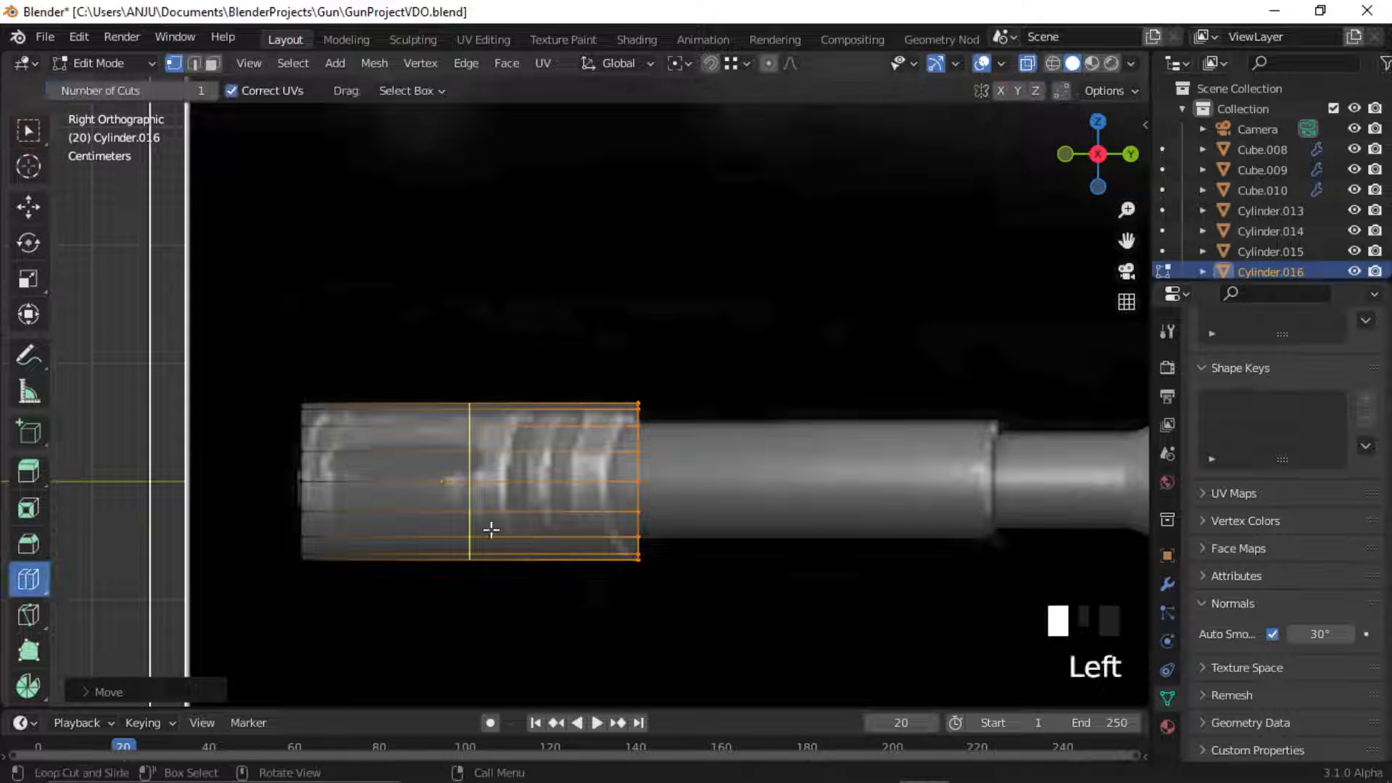
left_click_drag(470, 491, 369, 512)
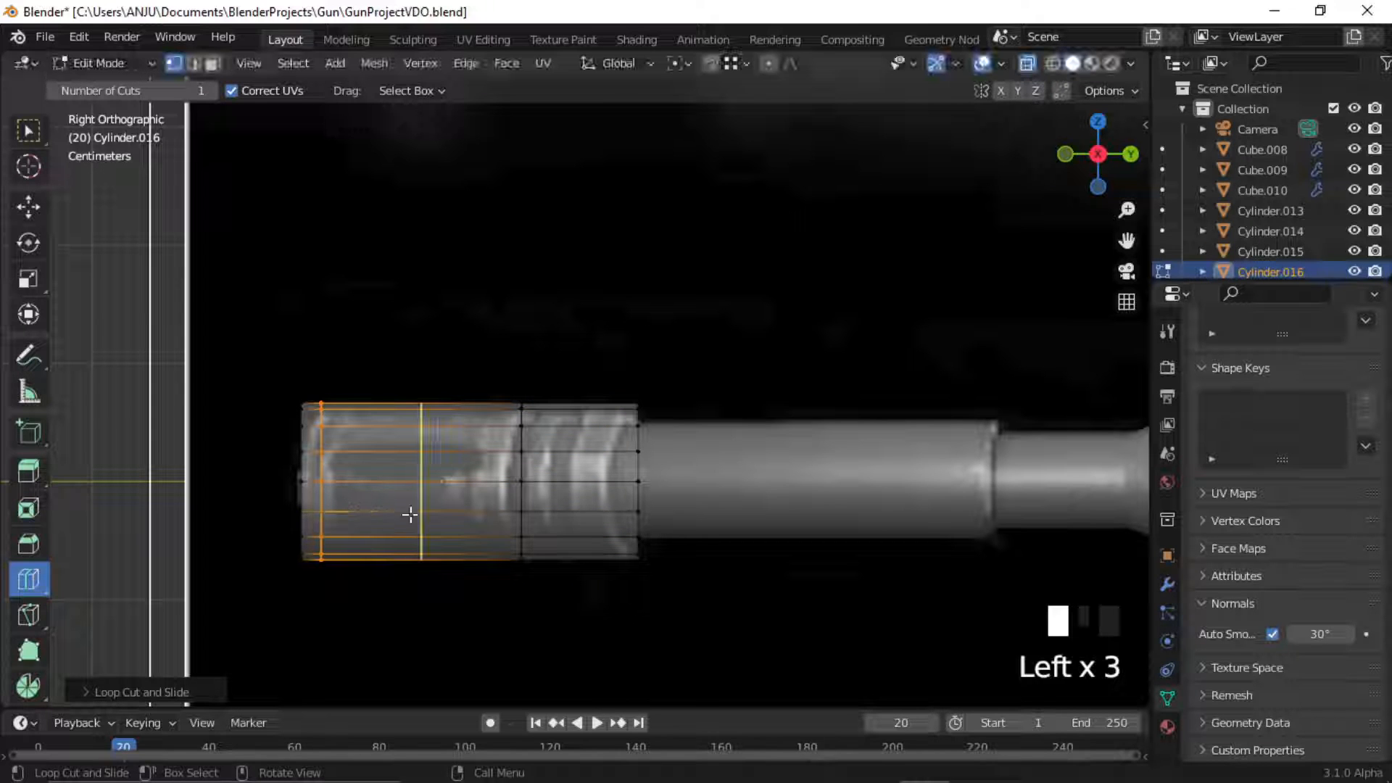
left_click_drag(559, 490, 597, 501)
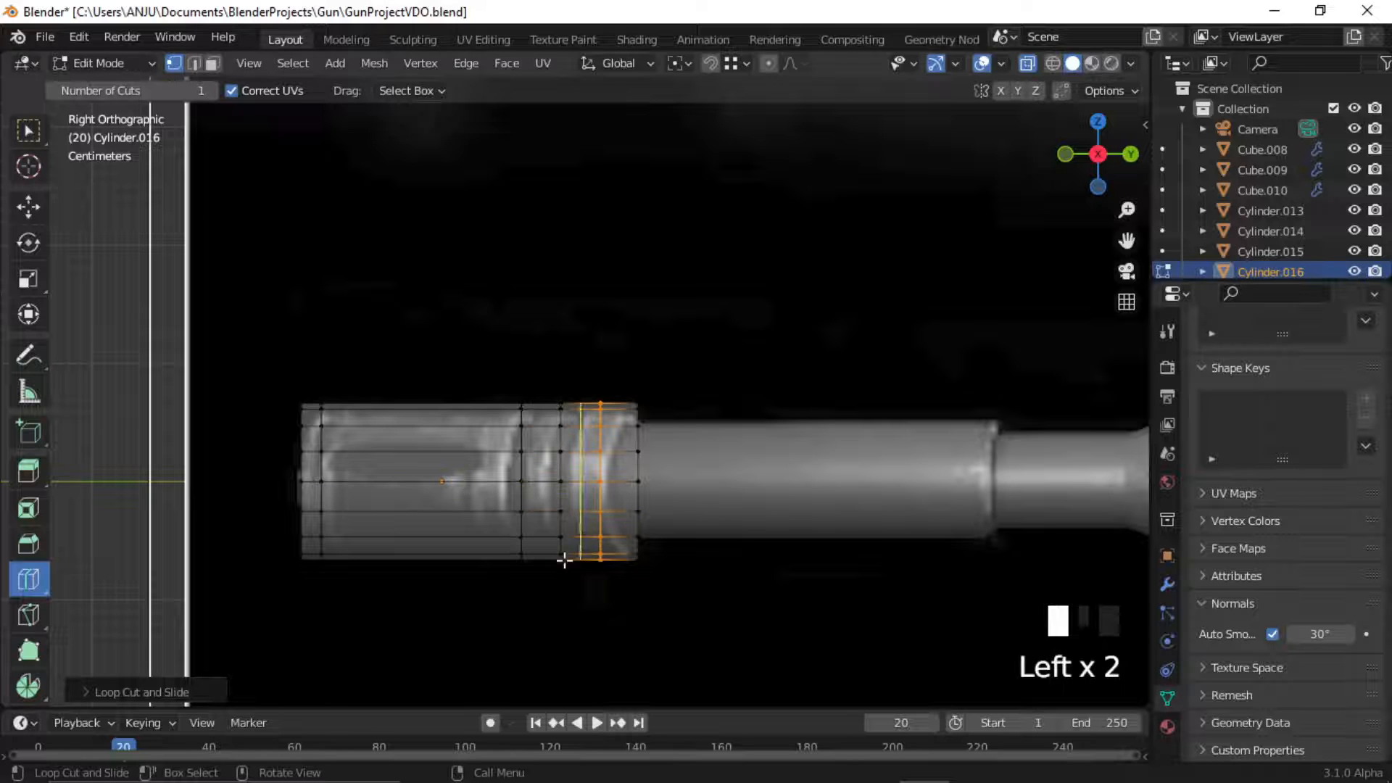
left_click(28, 133)
Select the two rear edge loops on the flash hider and bevel them into two narrow bands.
key("2")
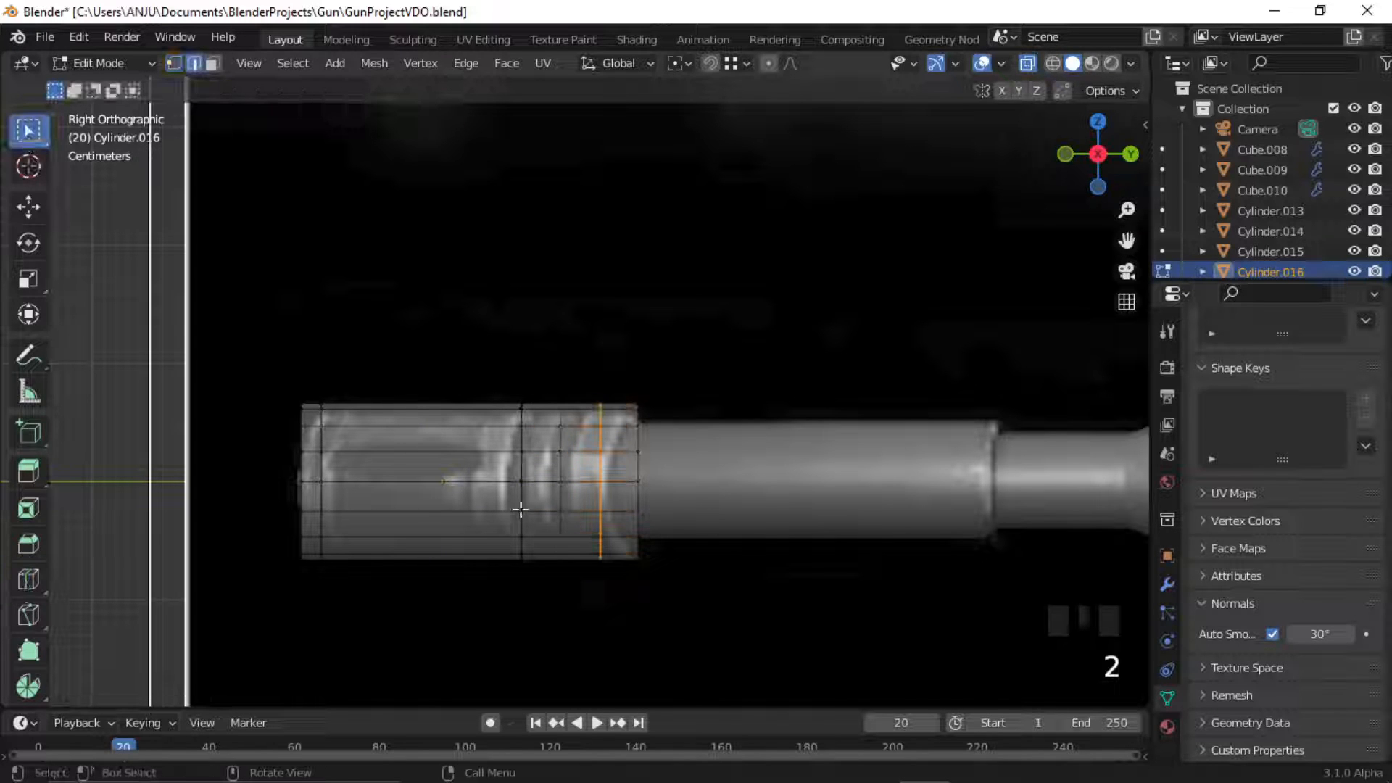
left_click(561, 498, "alt")
left_click(605, 487, "alt+shift")
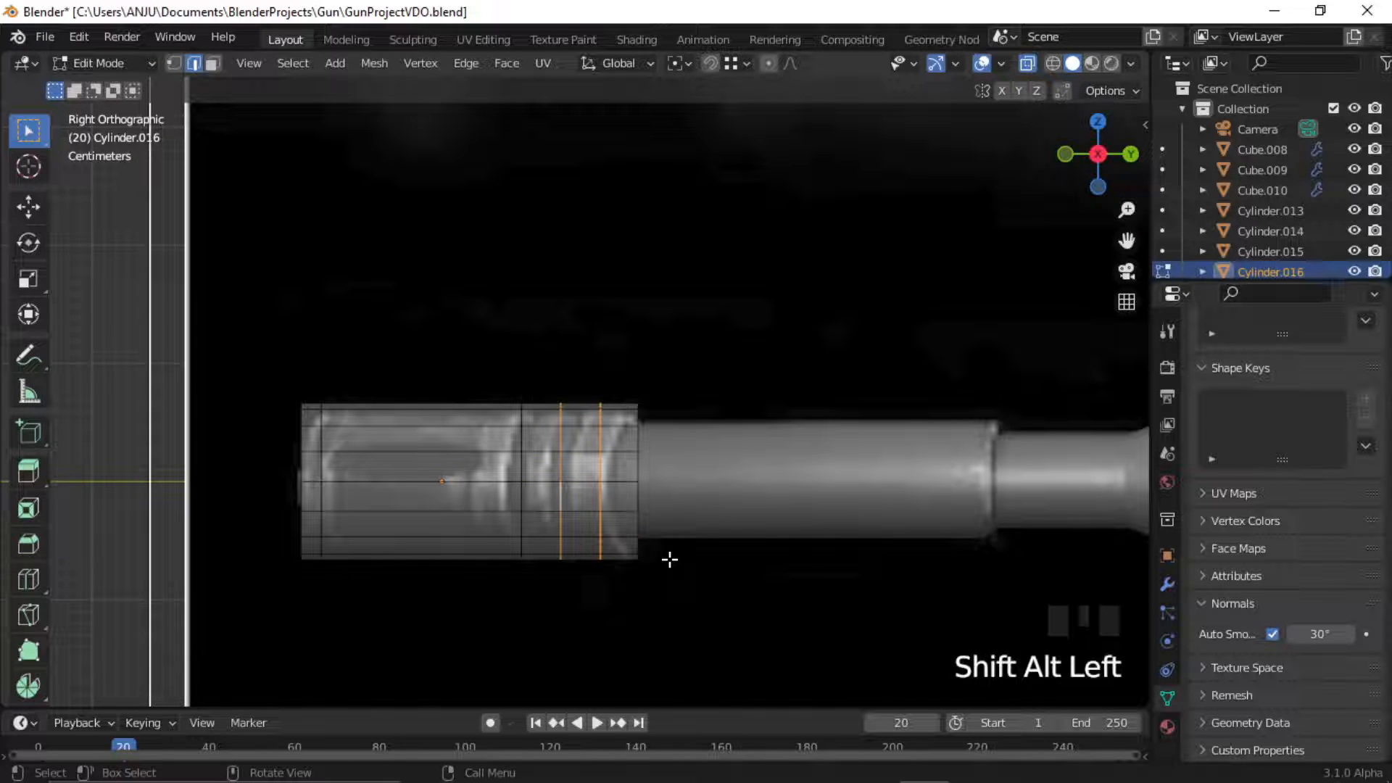
key("ctrl+b")
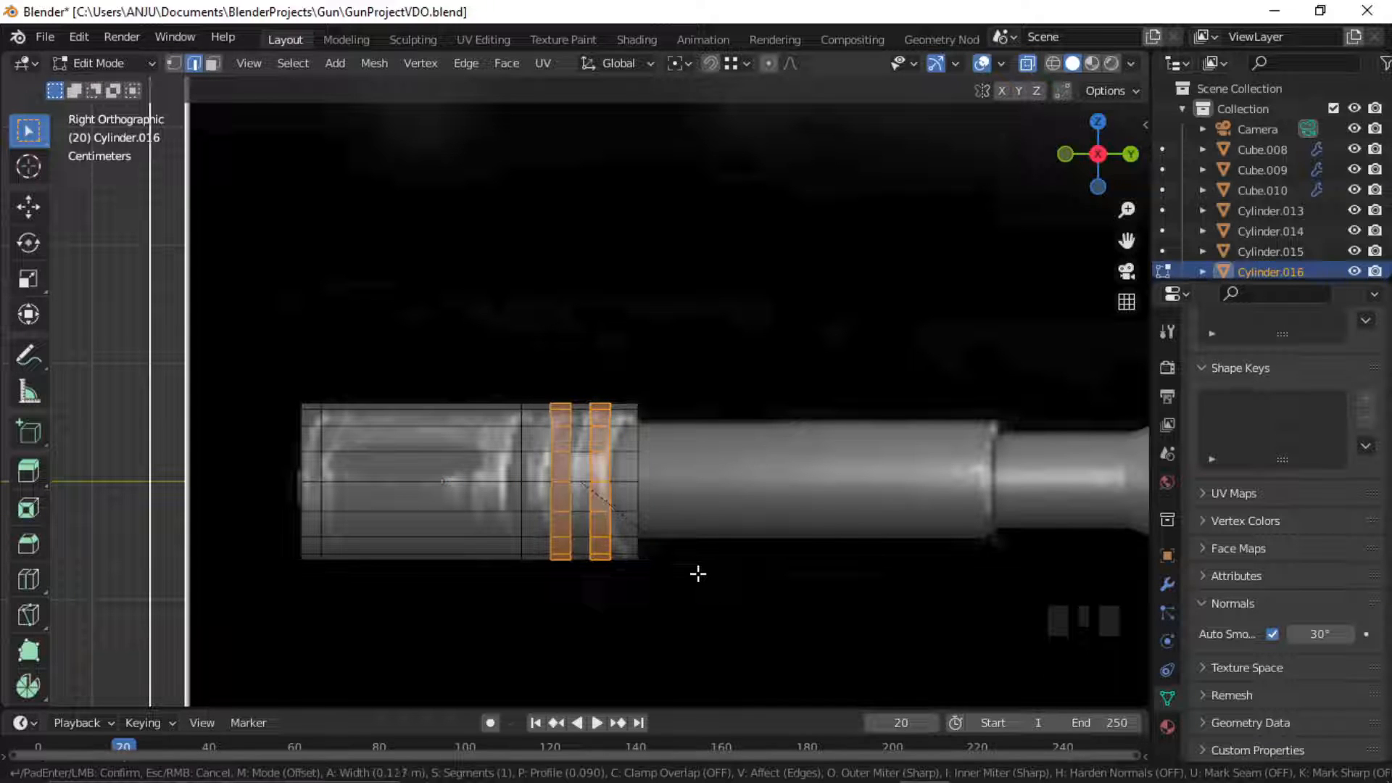
left_click(708, 580)
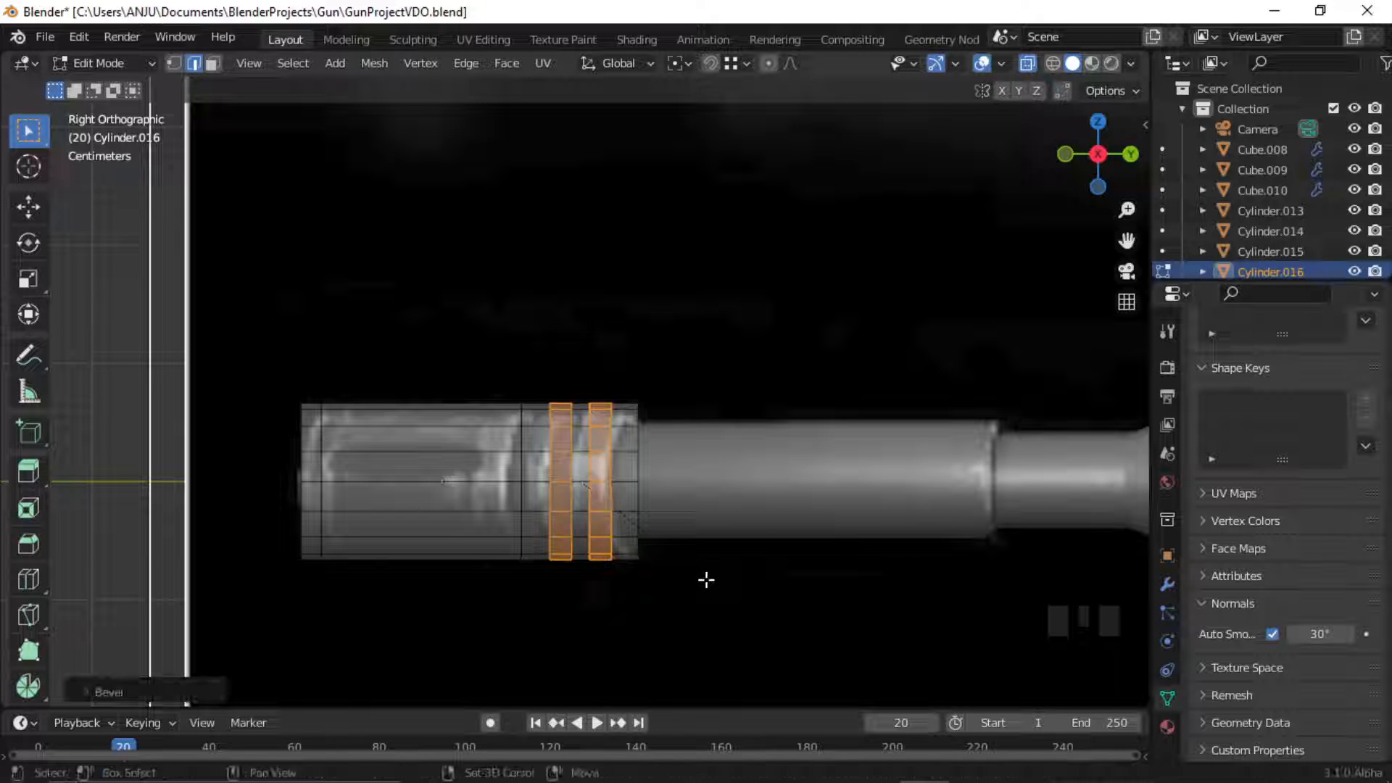
Extrude the two bands slightly inwards along their normals to form grooves, and leave Edit Mode.
middle_click_drag(708, 579, 572, 488)
middle_click_drag(649, 534, 678, 515, "shift")
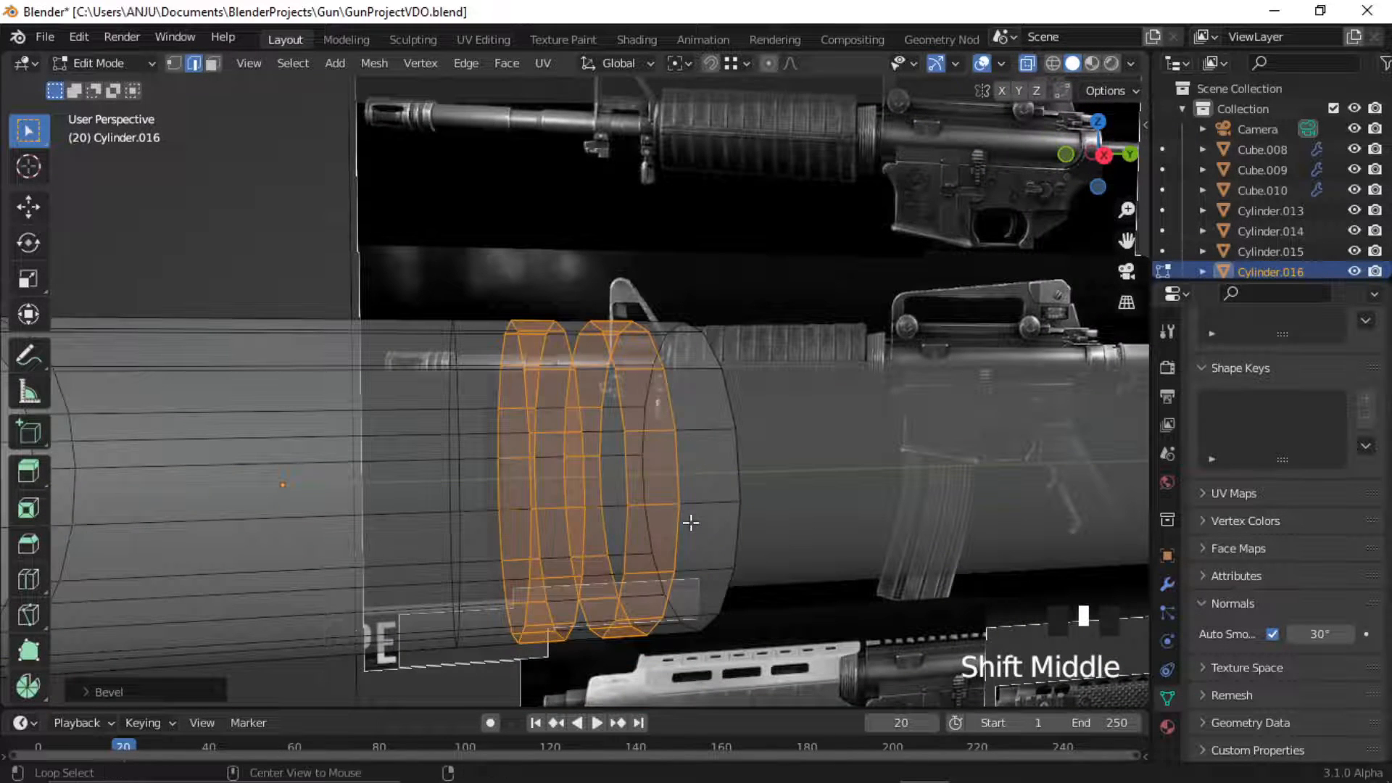
key("alt+e")
left_click(690, 522)
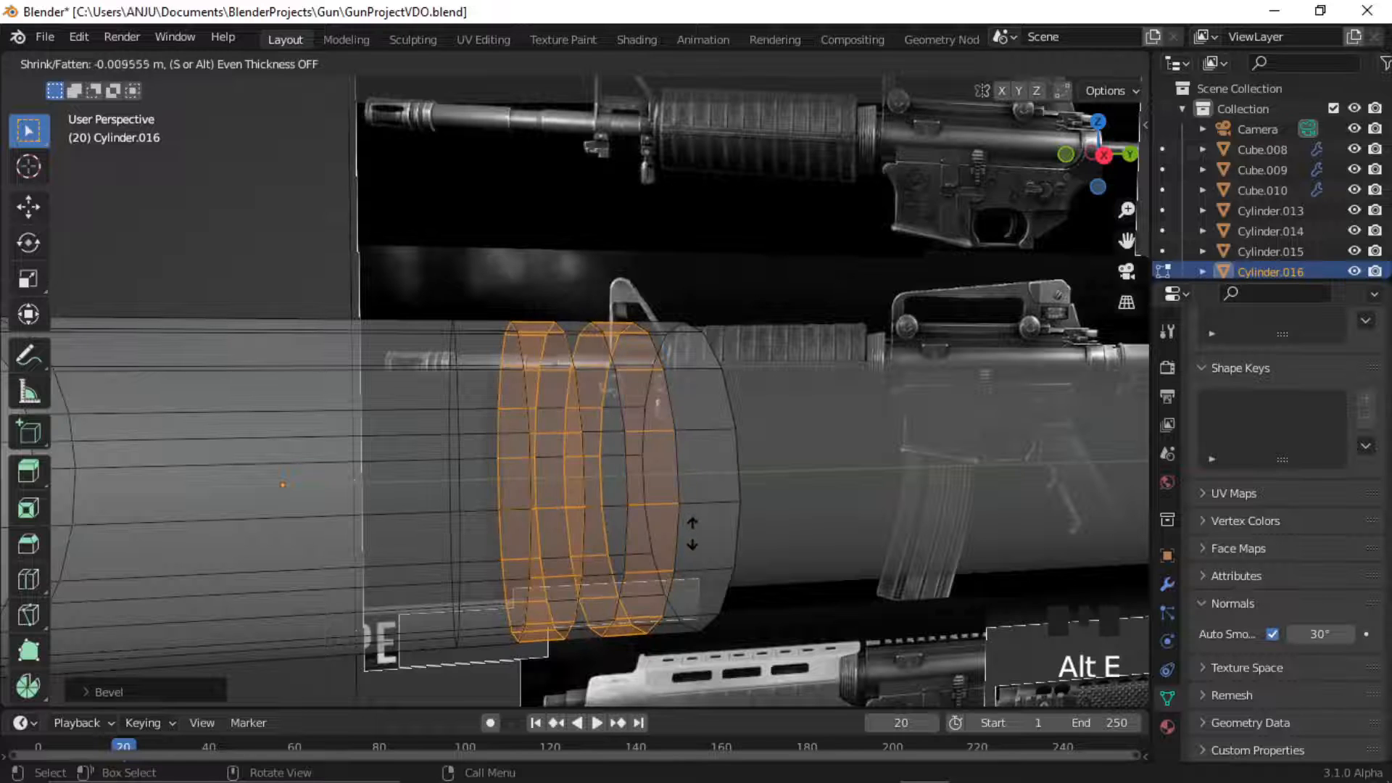
left_click(688, 567)
key("Tab")
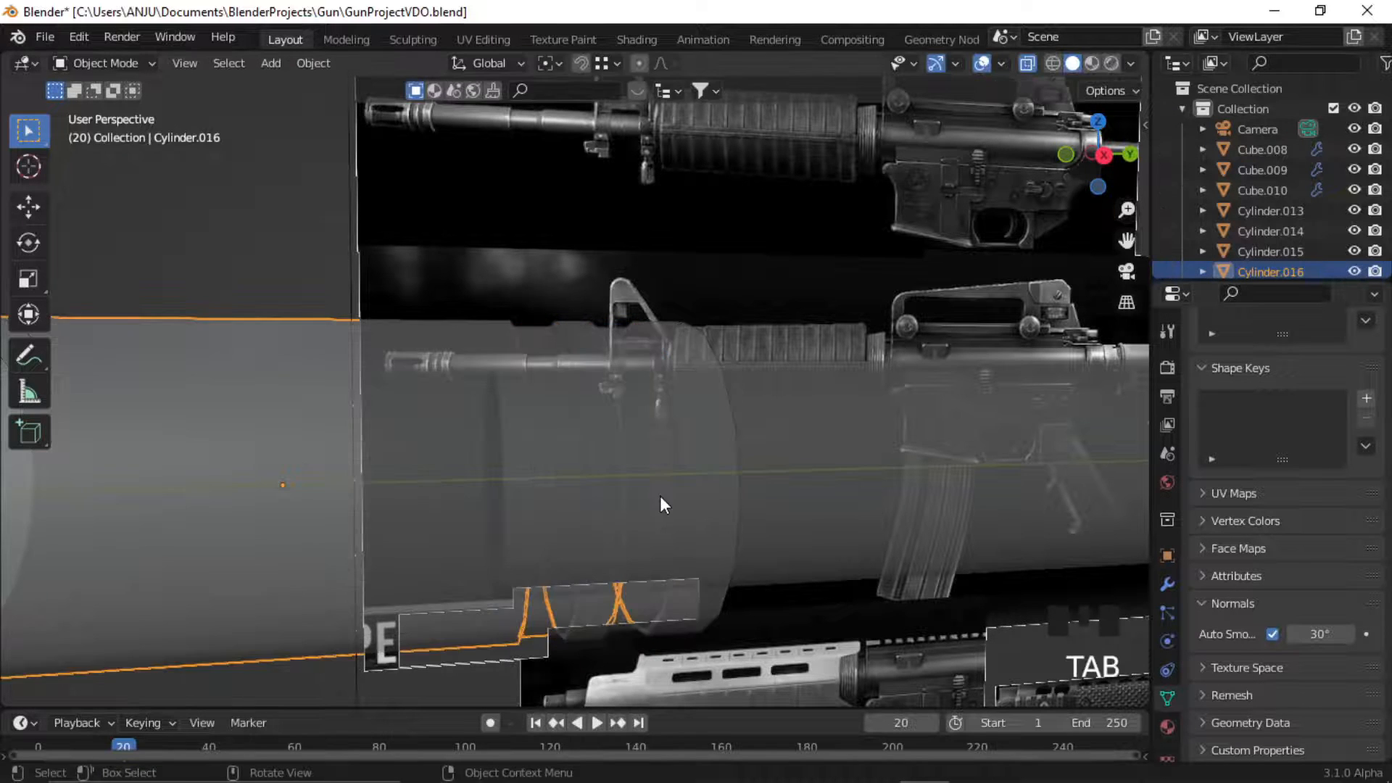
Add a centred loop cut around the flash hider's front slotted section in Edit Mode and switch to vertex selection.
scroll(638, 486, "down", 3)
middle_click_drag(620, 477, 508, 420, "alt")
scroll(411, 394, "up", 4)
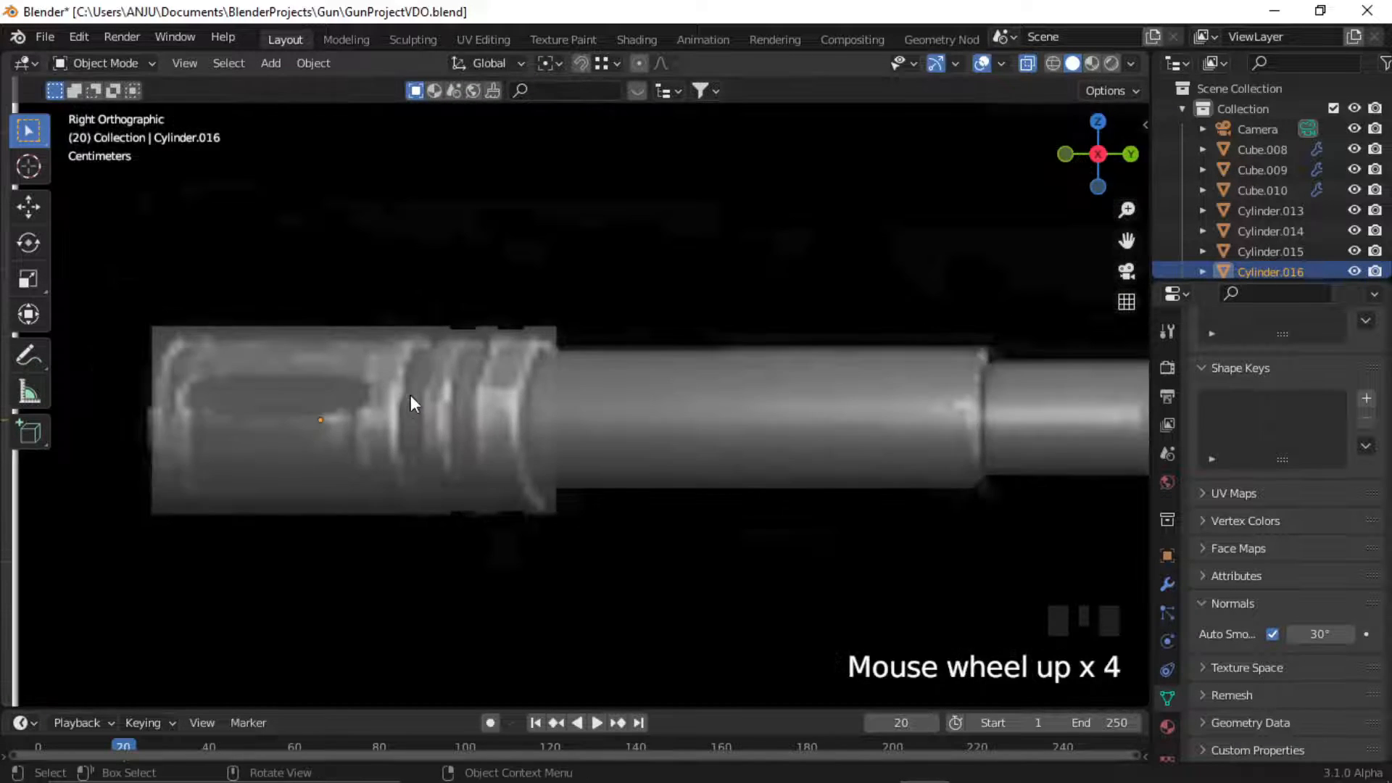
middle_click_drag(410, 394, 619, 459, "shift")
left_click(490, 525)
key("Tab")
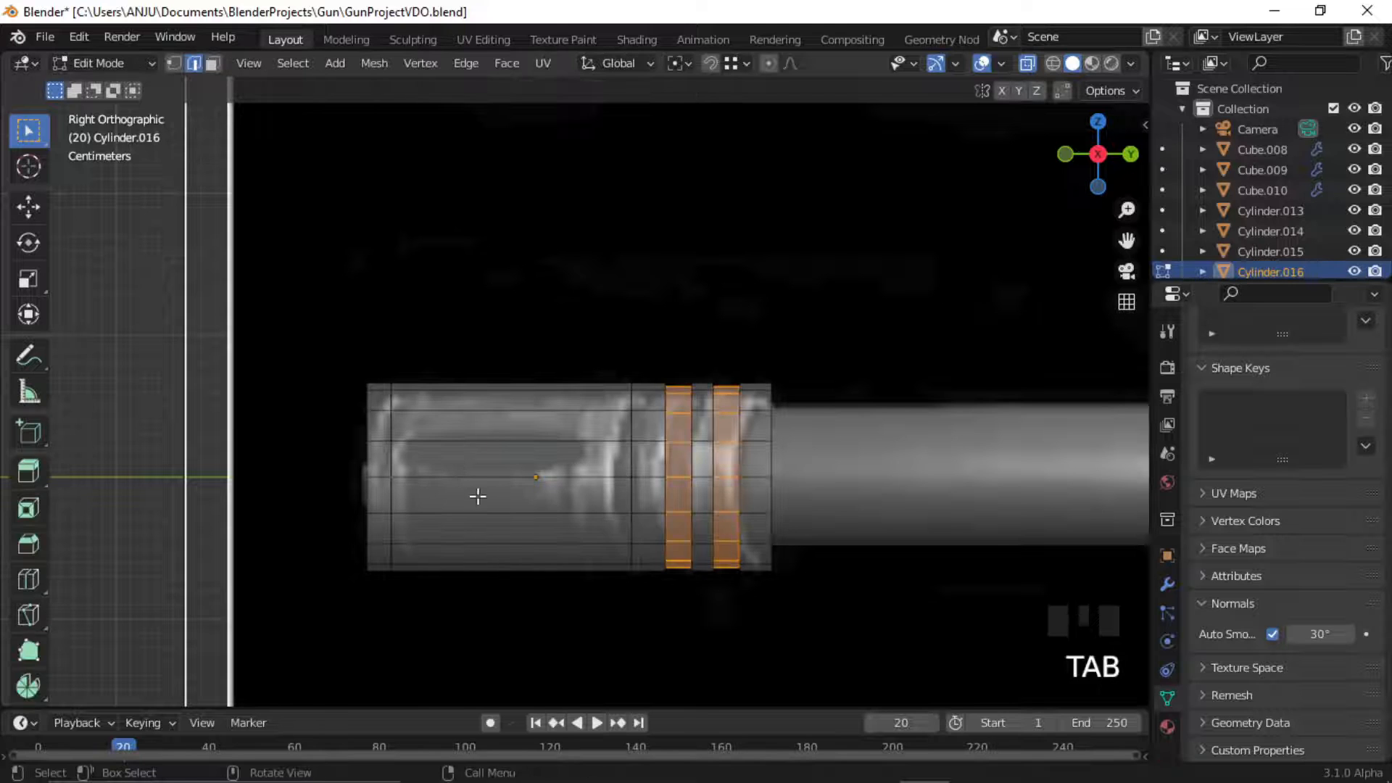
left_click(30, 579)
left_click(517, 461)
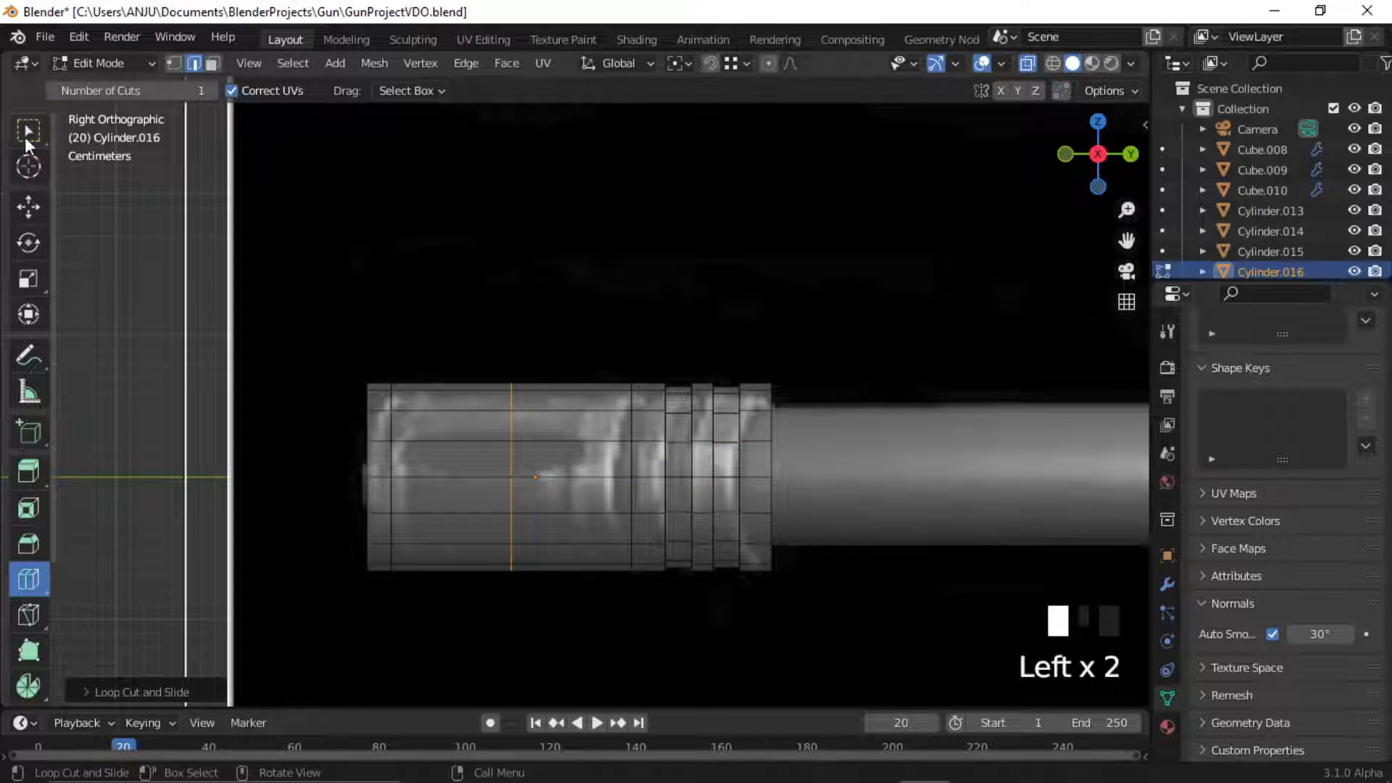
left_click(28, 131)
key("1")
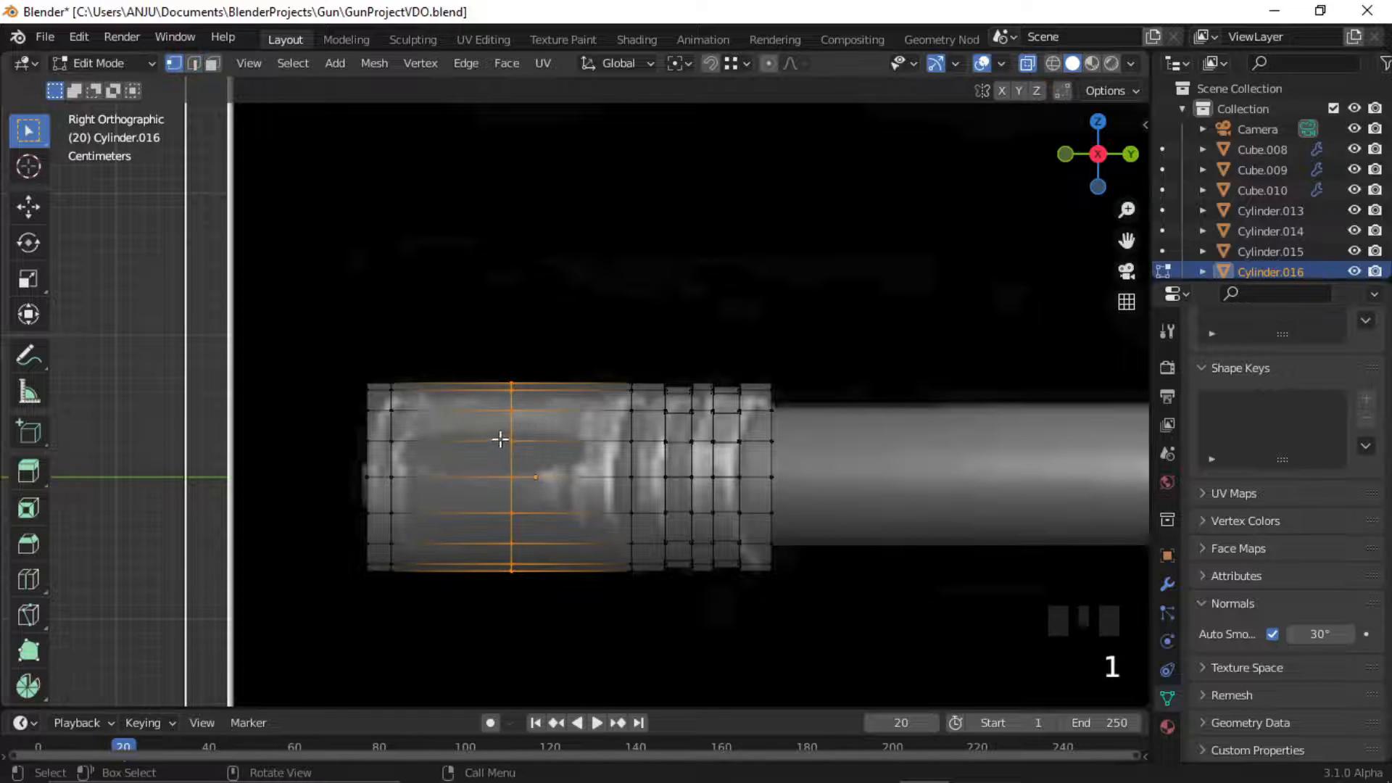
Select every second vertex around the centre edge loop of the flash hider's front section.
left_click(513, 479)
middle_click_drag(512, 479, 406, 482)
scroll(429, 491, "down", 2)
key("alt+z")
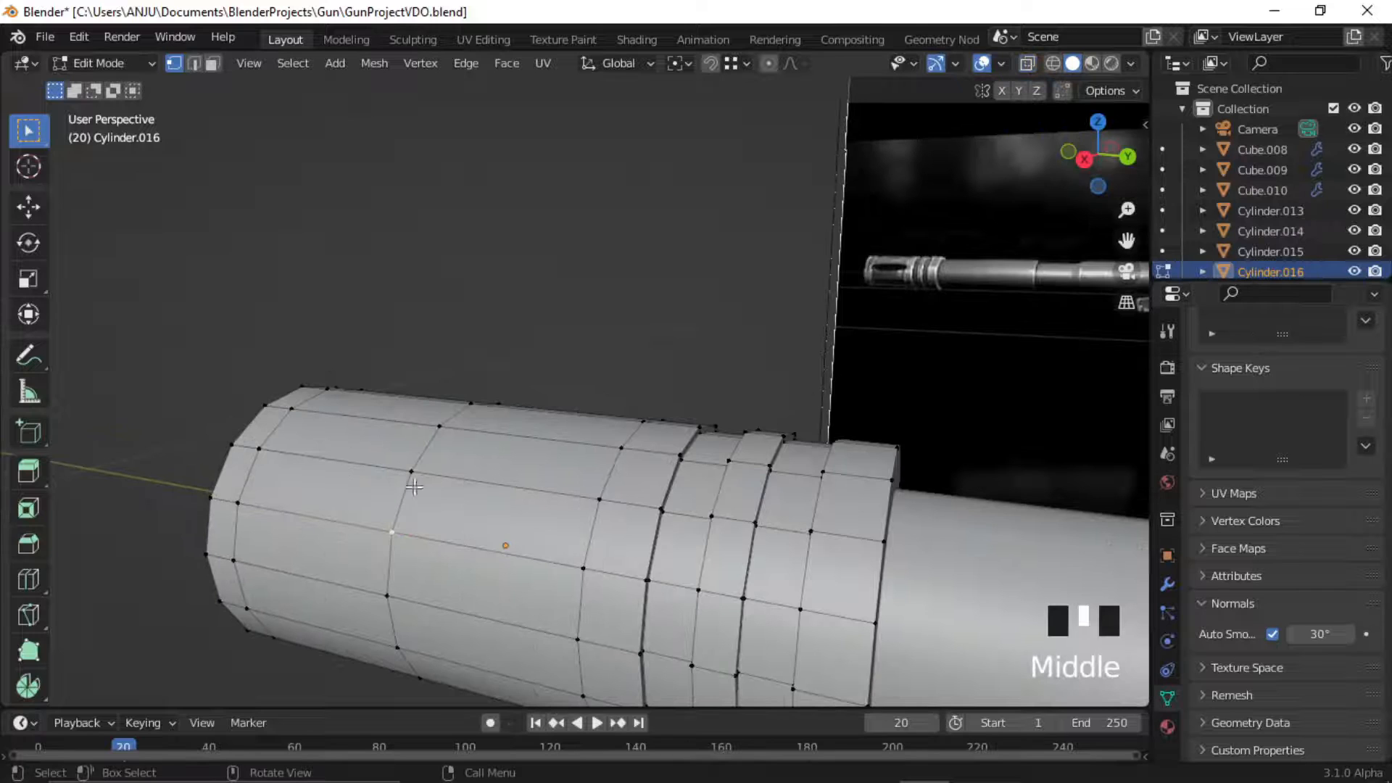
left_click(441, 427, "shift")
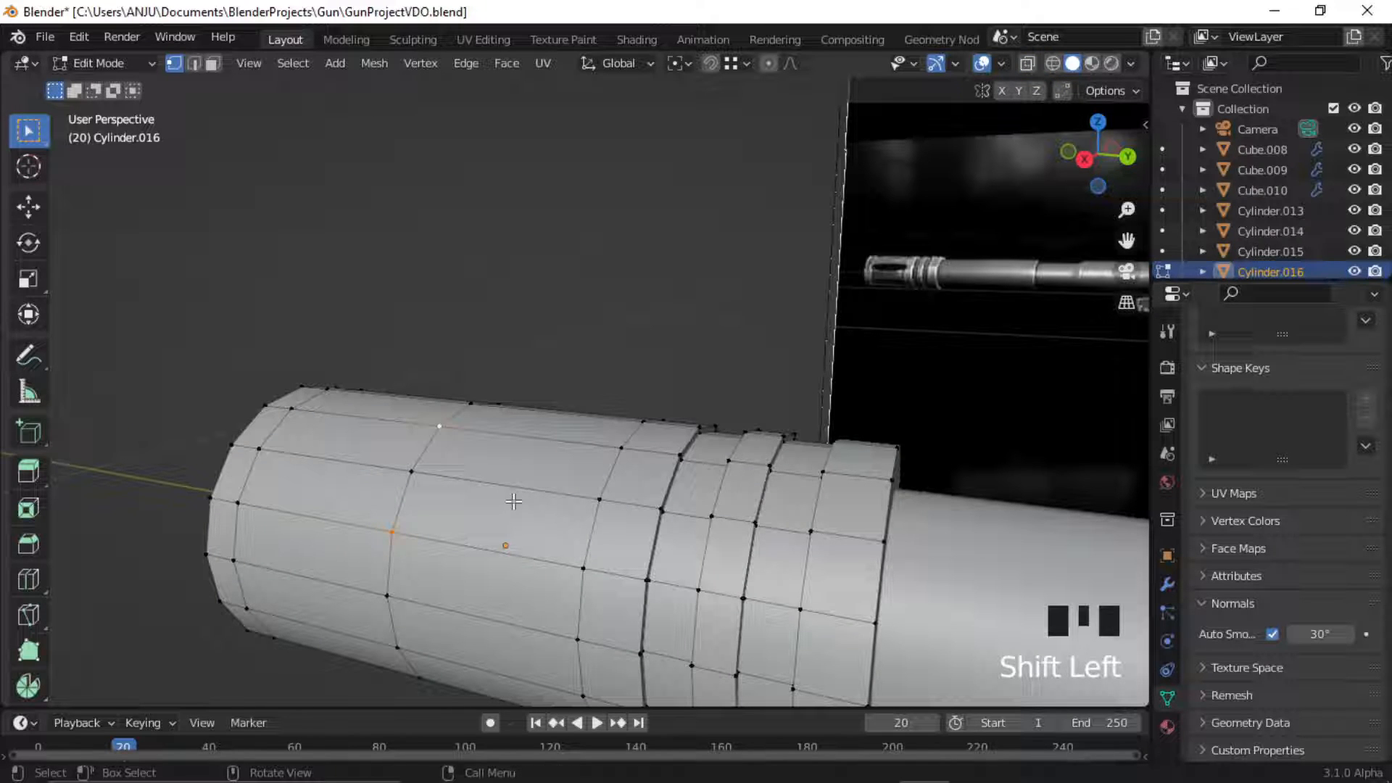
key("ctrl+shift+KP_Add")
key("ctrl+shift+KP_Add")
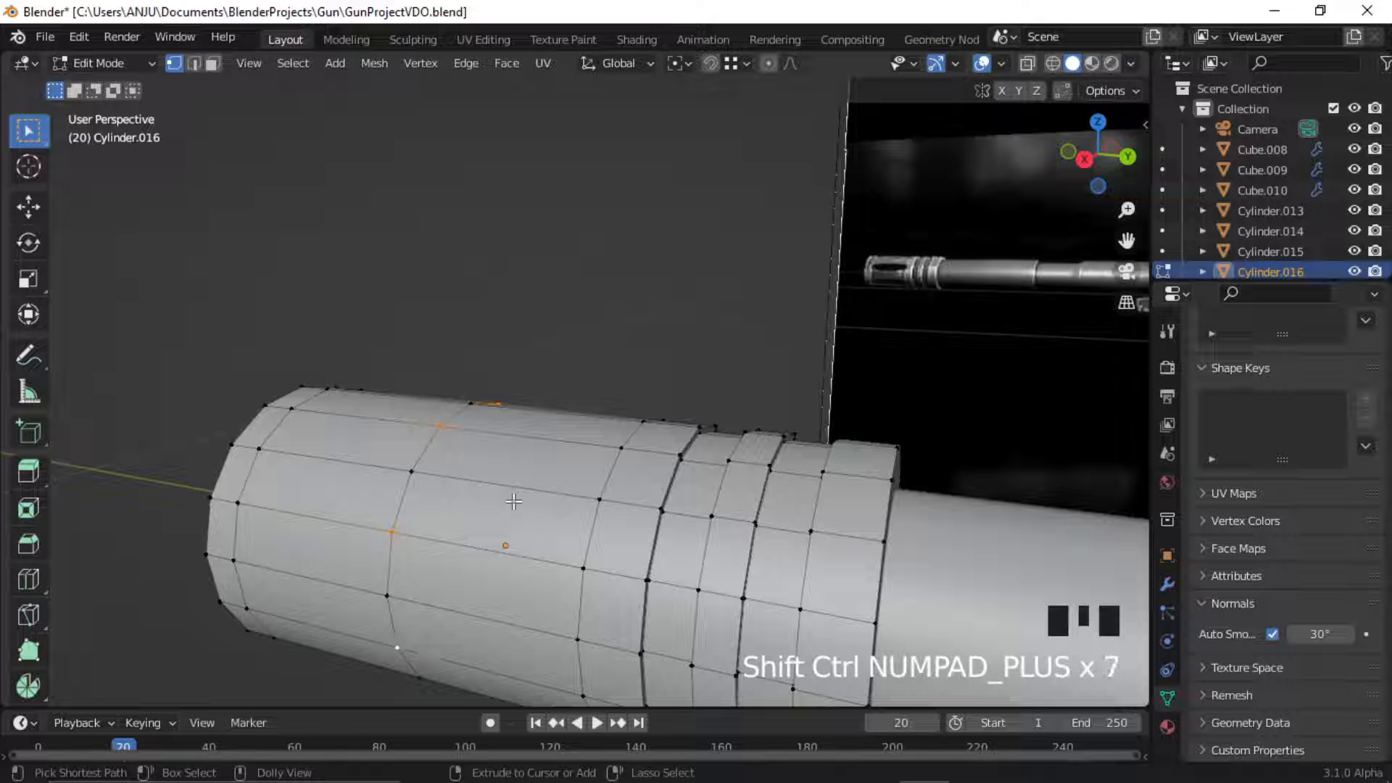
scroll(514, 500, "down", 2)
middle_click_drag(513, 501, 579, 662)
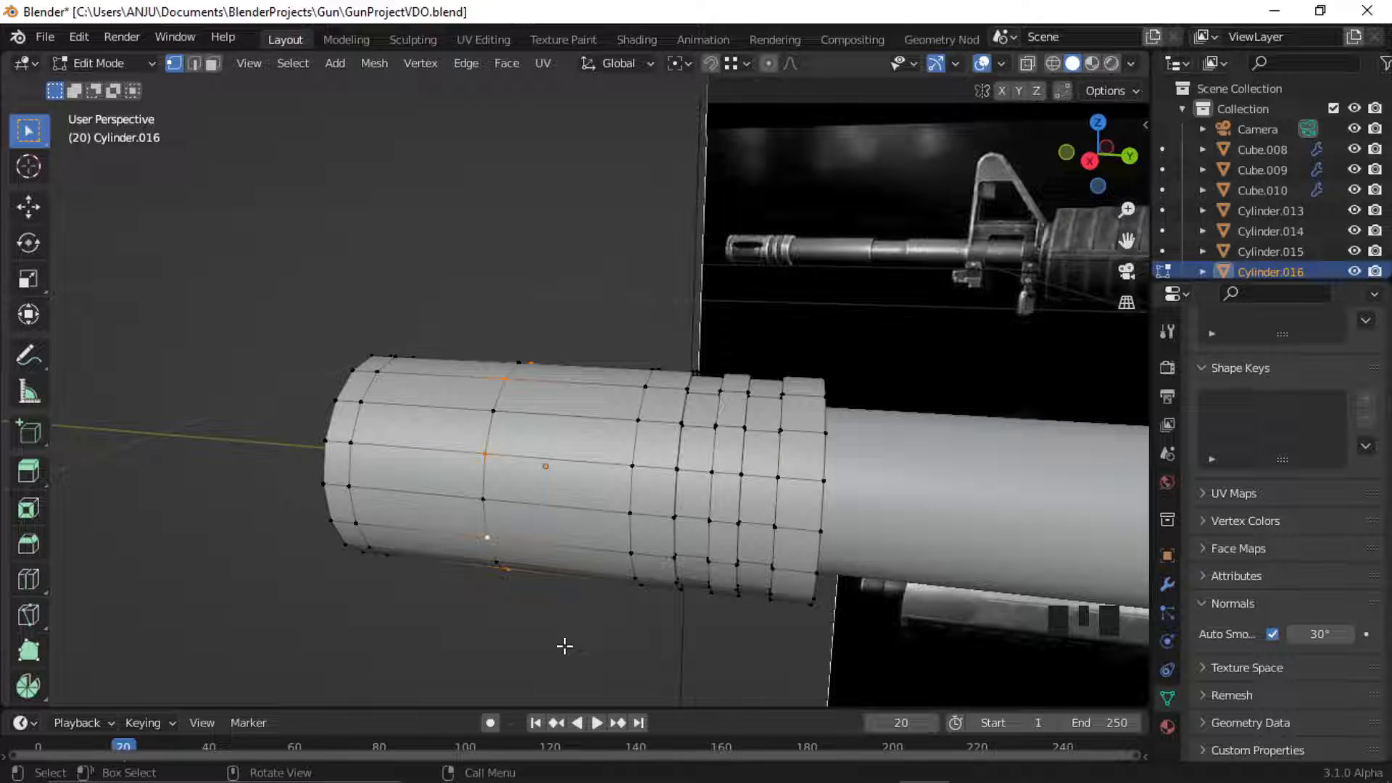
Bevel the selected vertices with width 0.317 m, 3 segments and shape 0.111 to form round patches.
key("ctrl+shift+b")
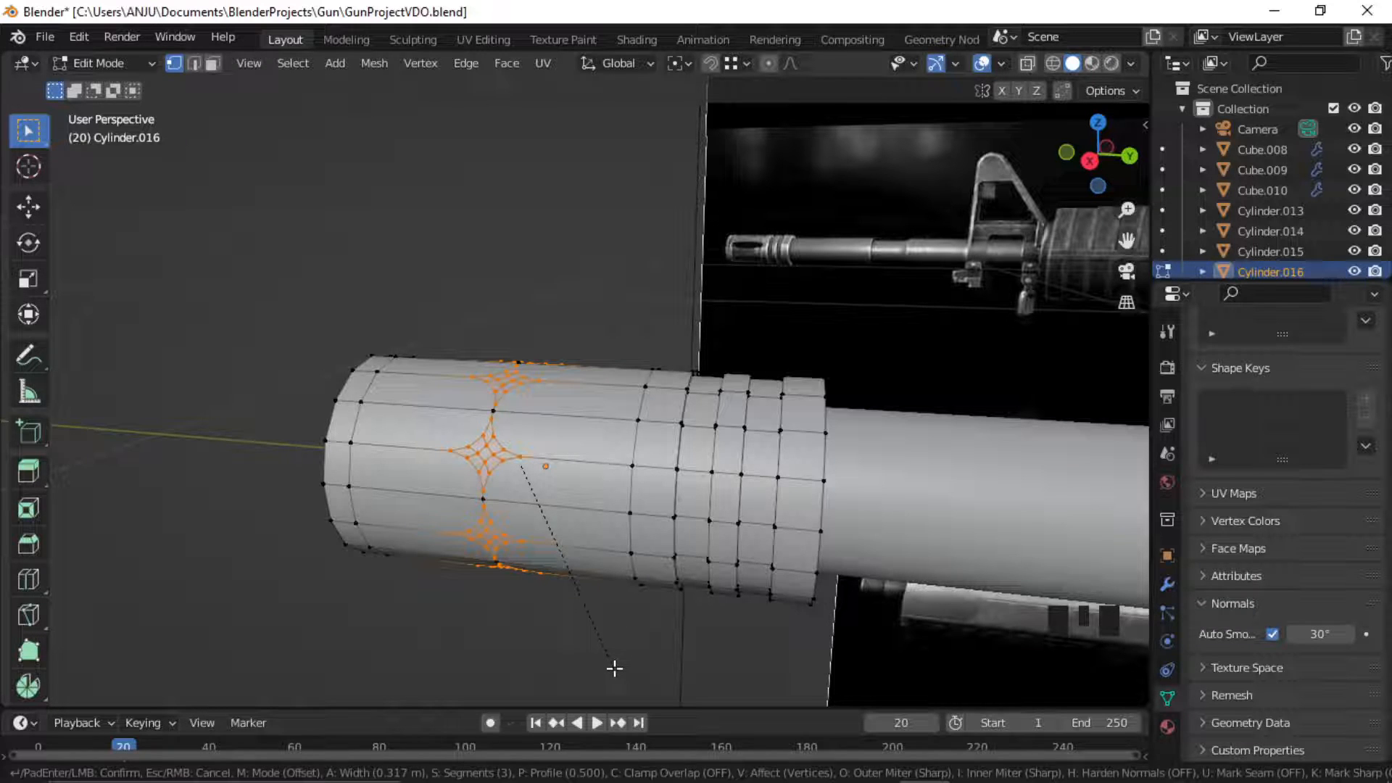
left_click(615, 668)
left_click(85, 689)
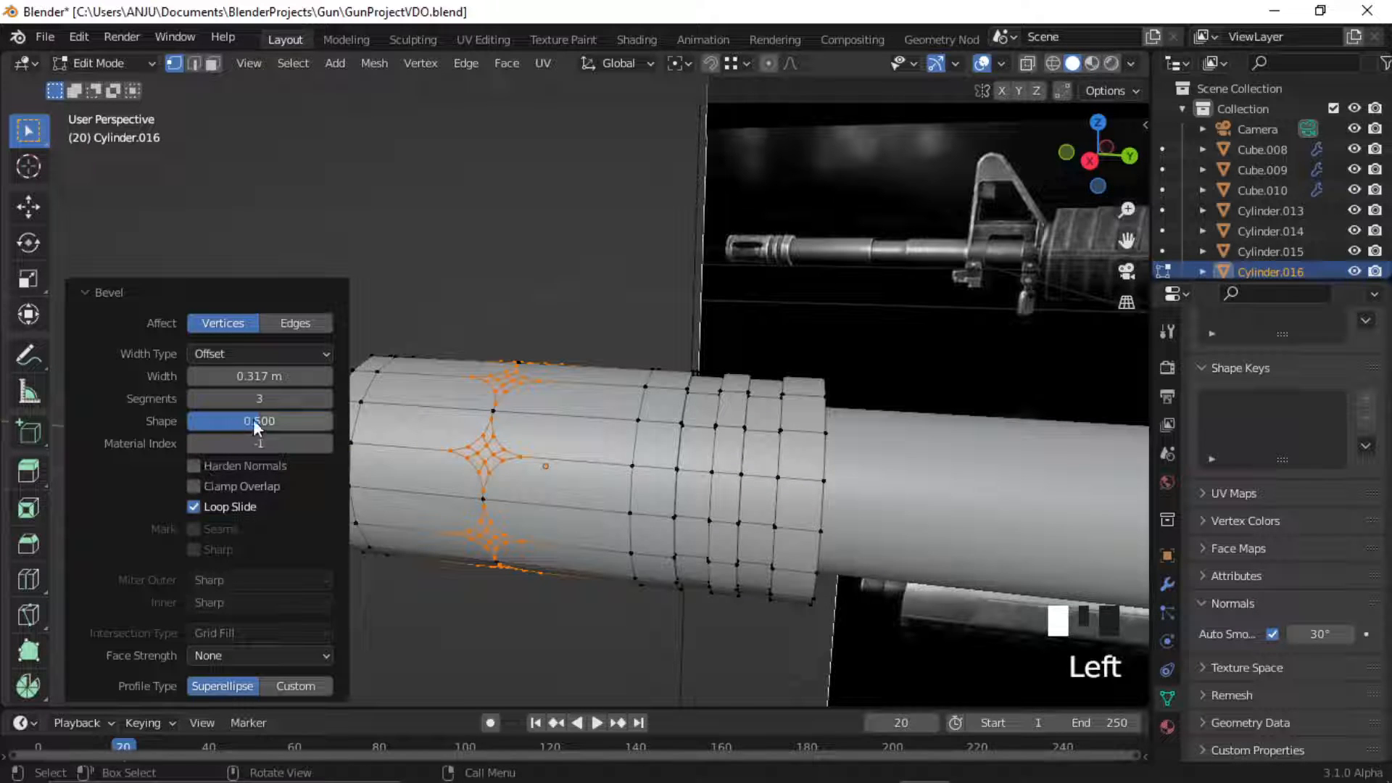
left_click_drag(253, 419, 208, 419)
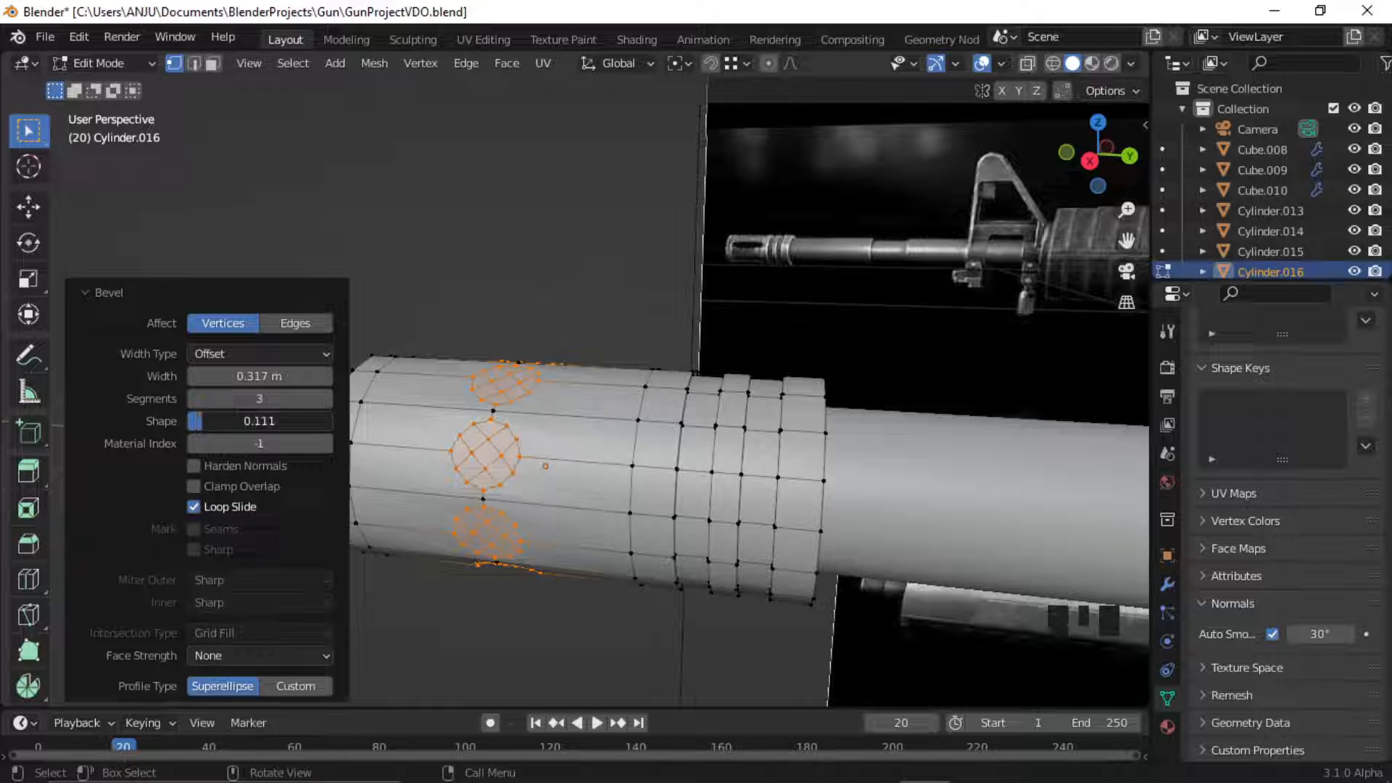
left_click(84, 291)
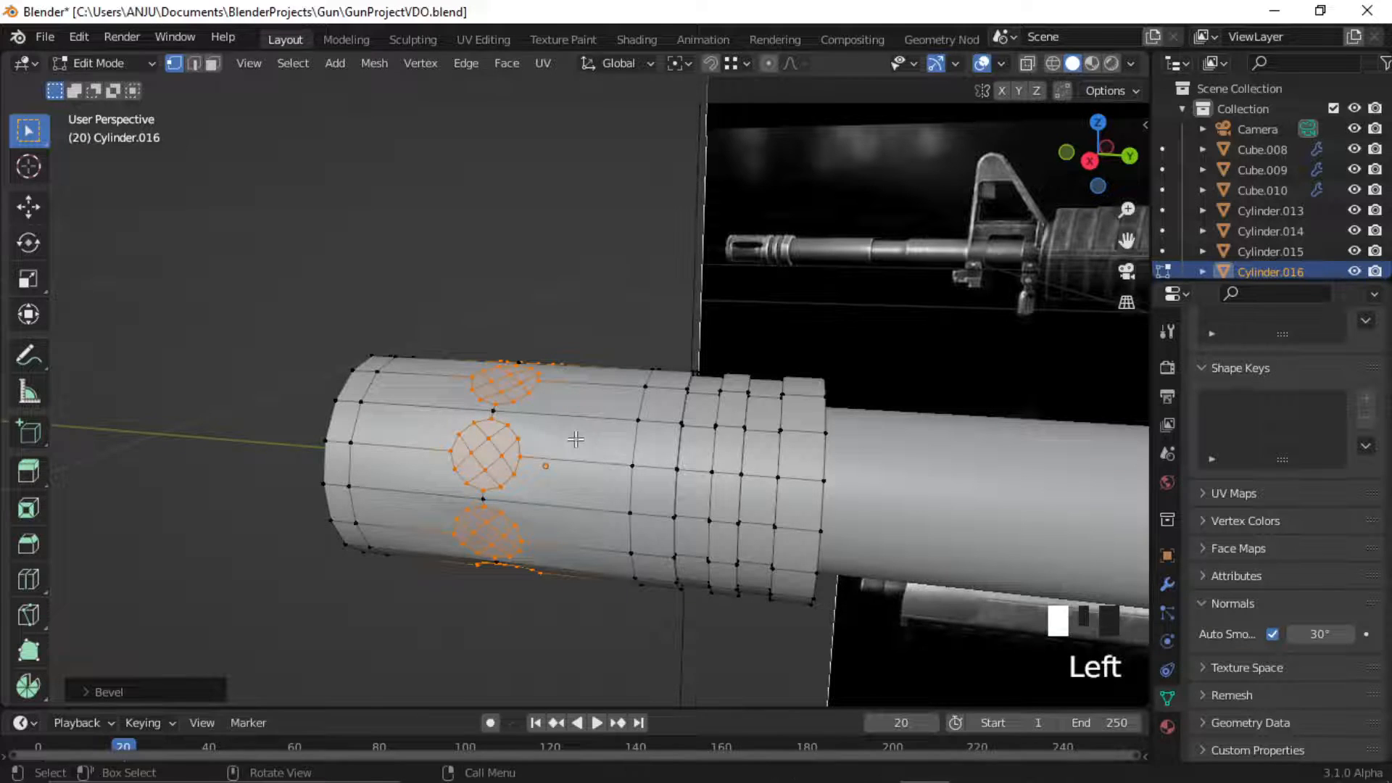
Stretch the round patches along Y into long ovals, delete their faces to open the slots, and leave Edit Mode.
key("s")
key("y")
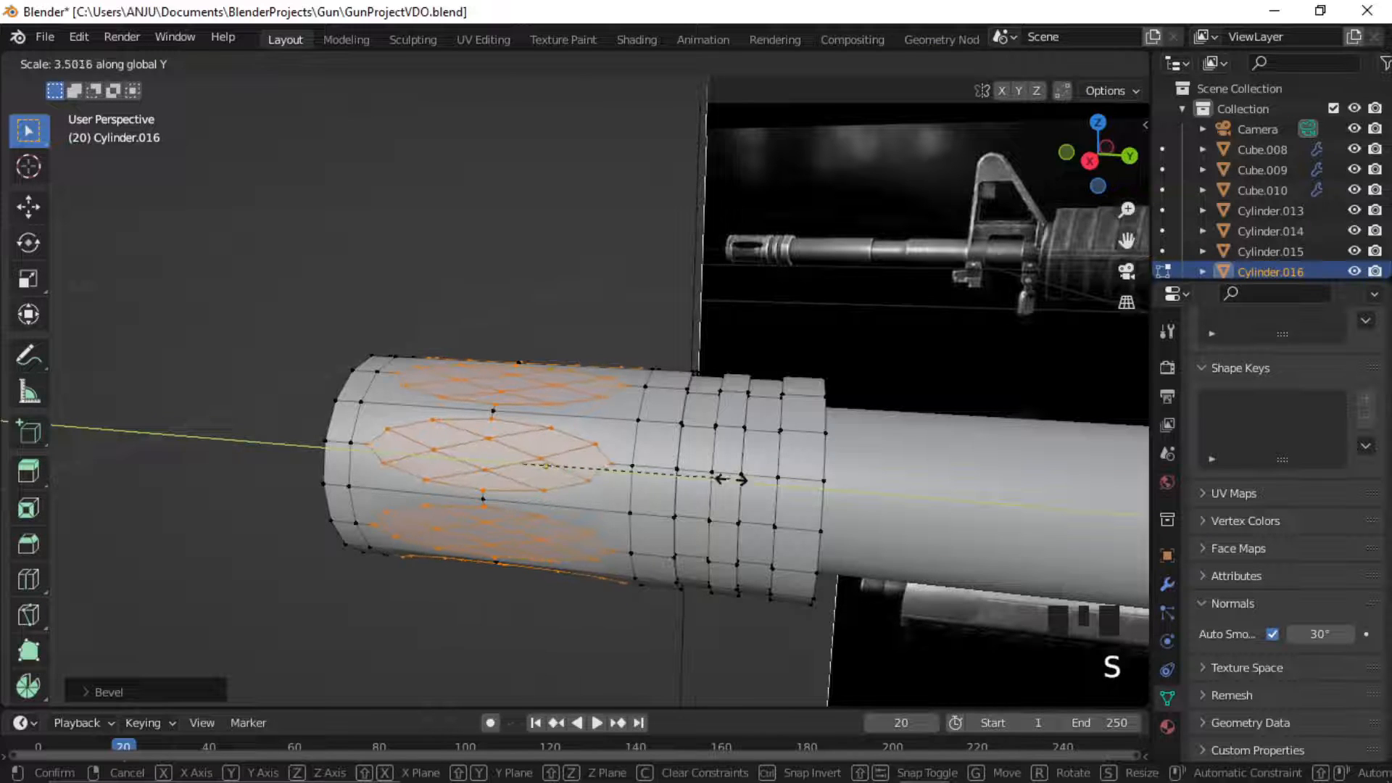
left_click(700, 492)
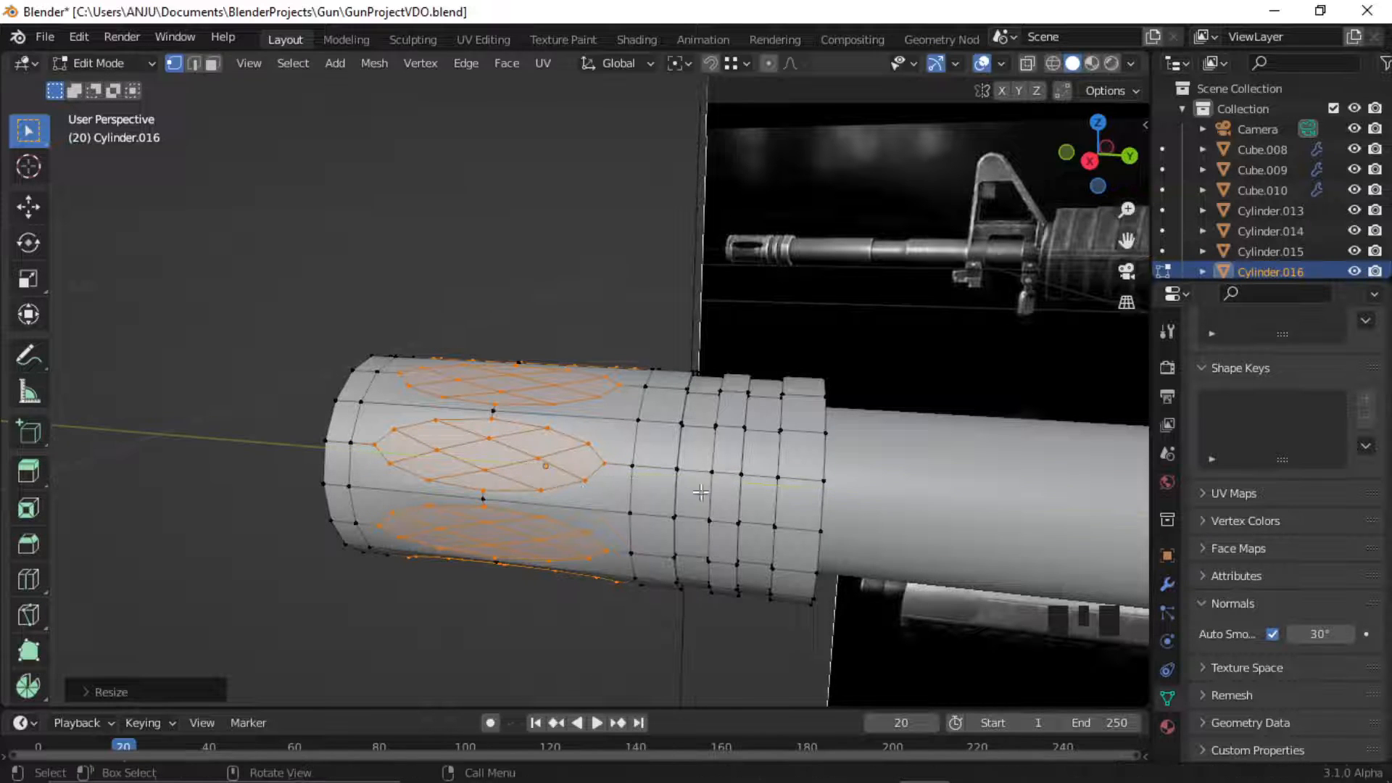
middle_click_drag(538, 465, 514, 474)
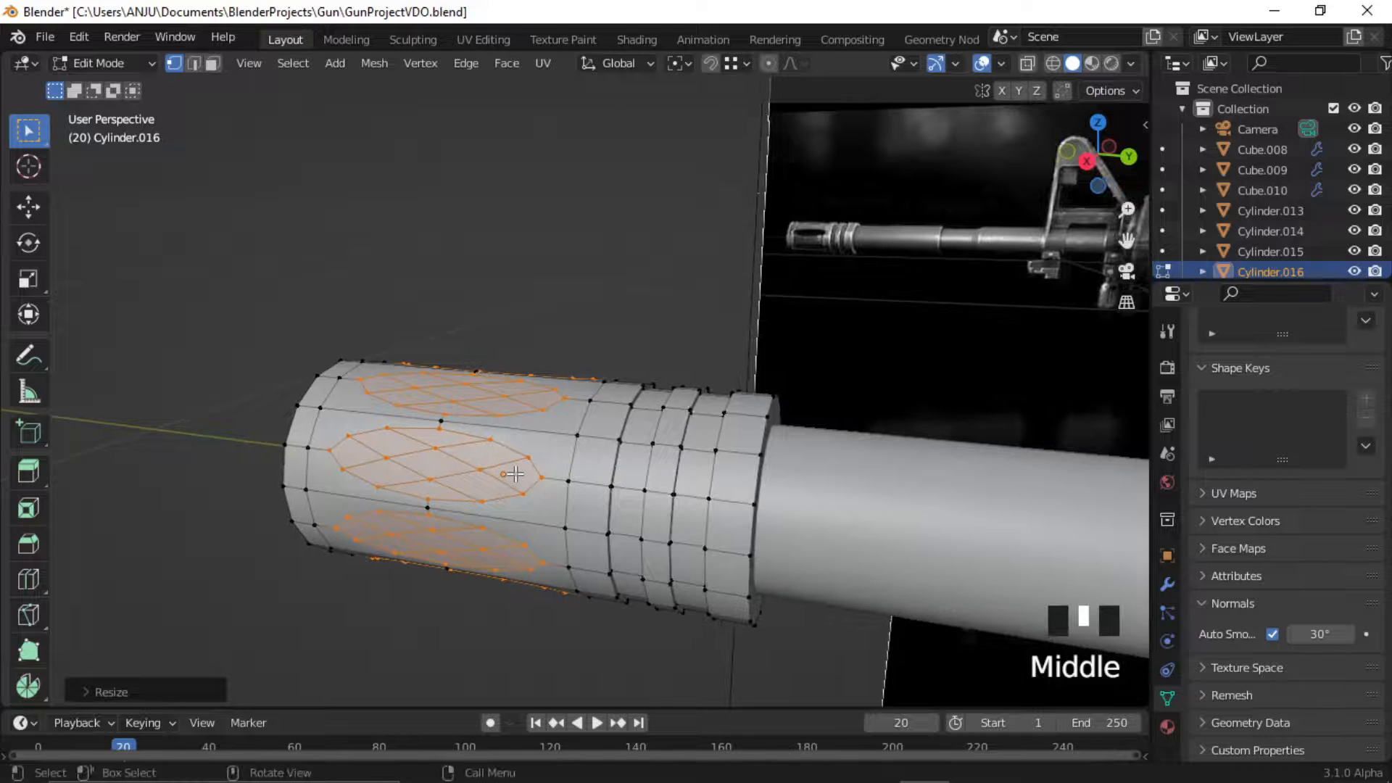
key("x")
left_click(516, 473)
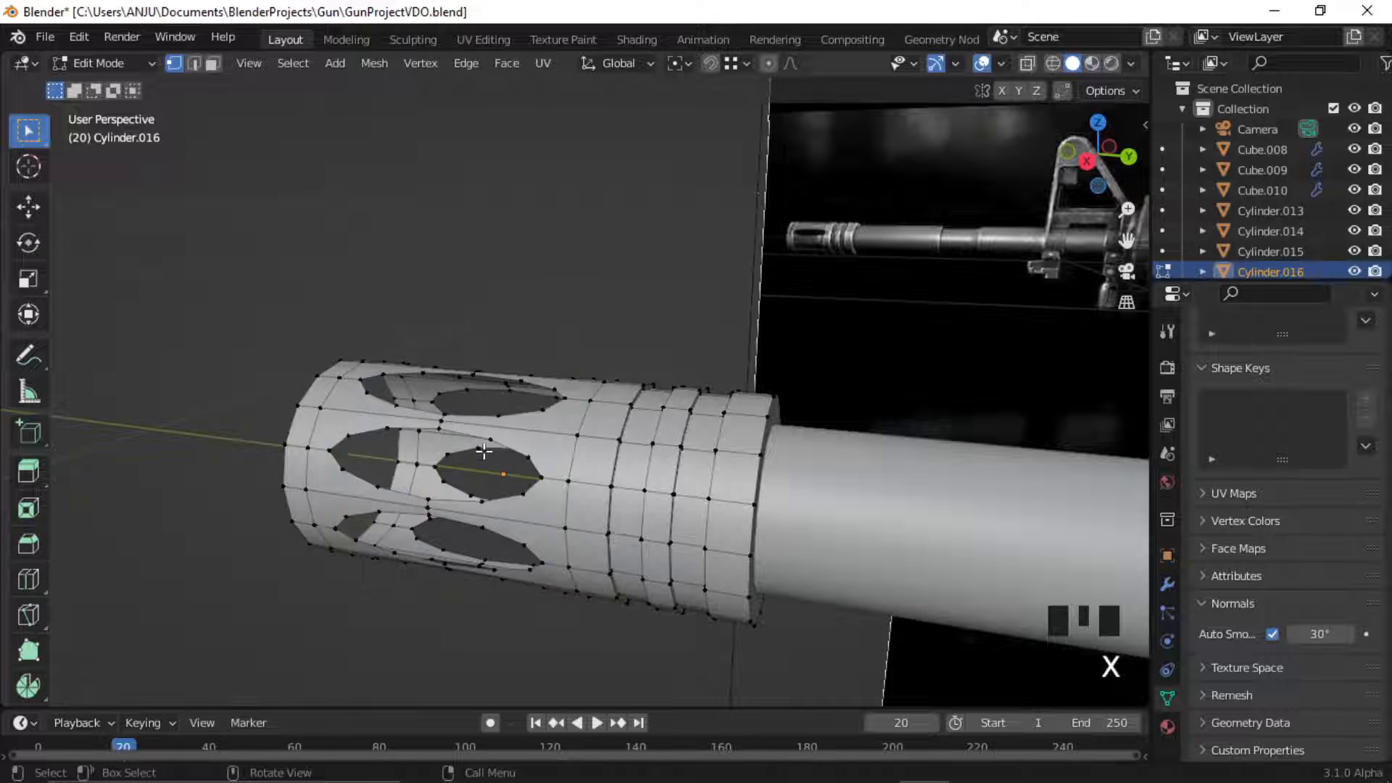
key("Tab")
Add a cylinder at the receiver for the buttstock, scale it, and rotate it to lie along the gun's length.
left_click(567, 296)
middle_click_drag(567, 296, 654, 446)
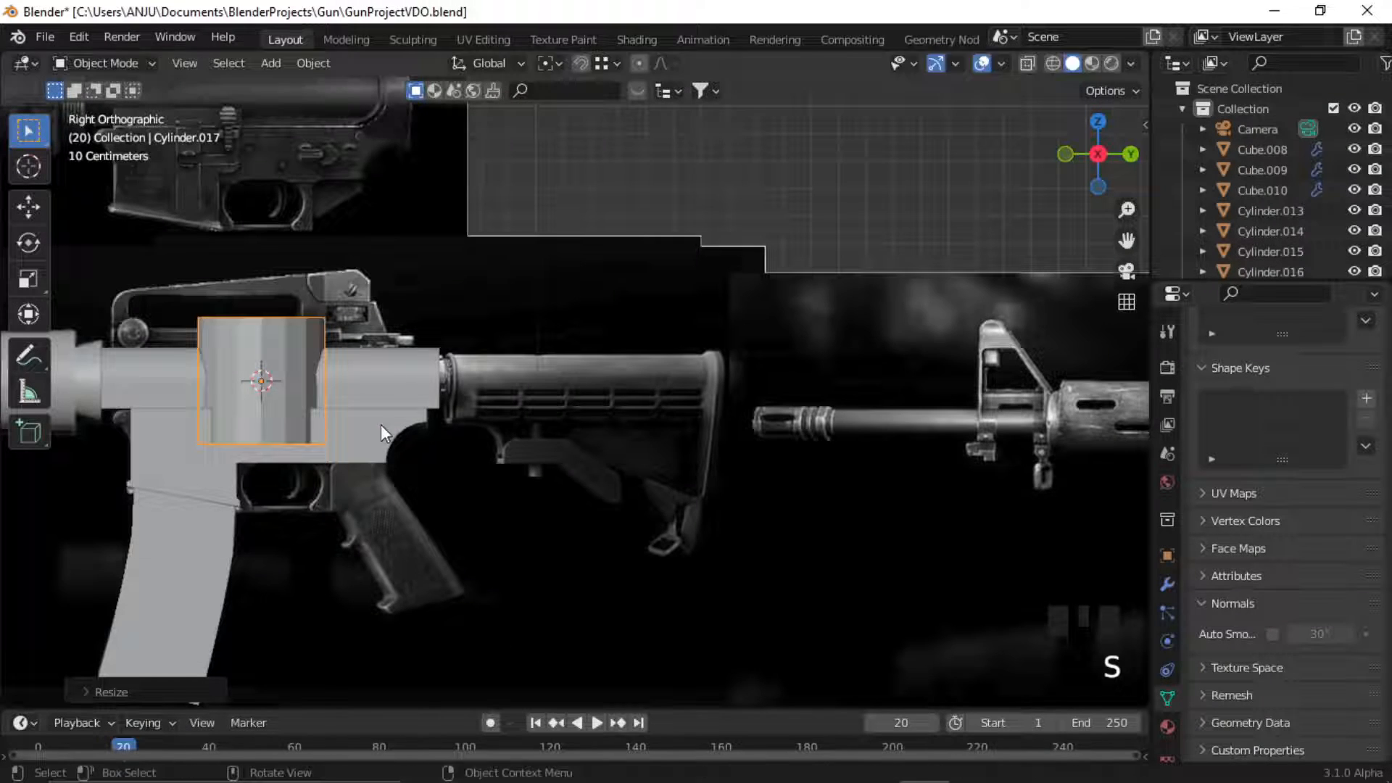
key("r")
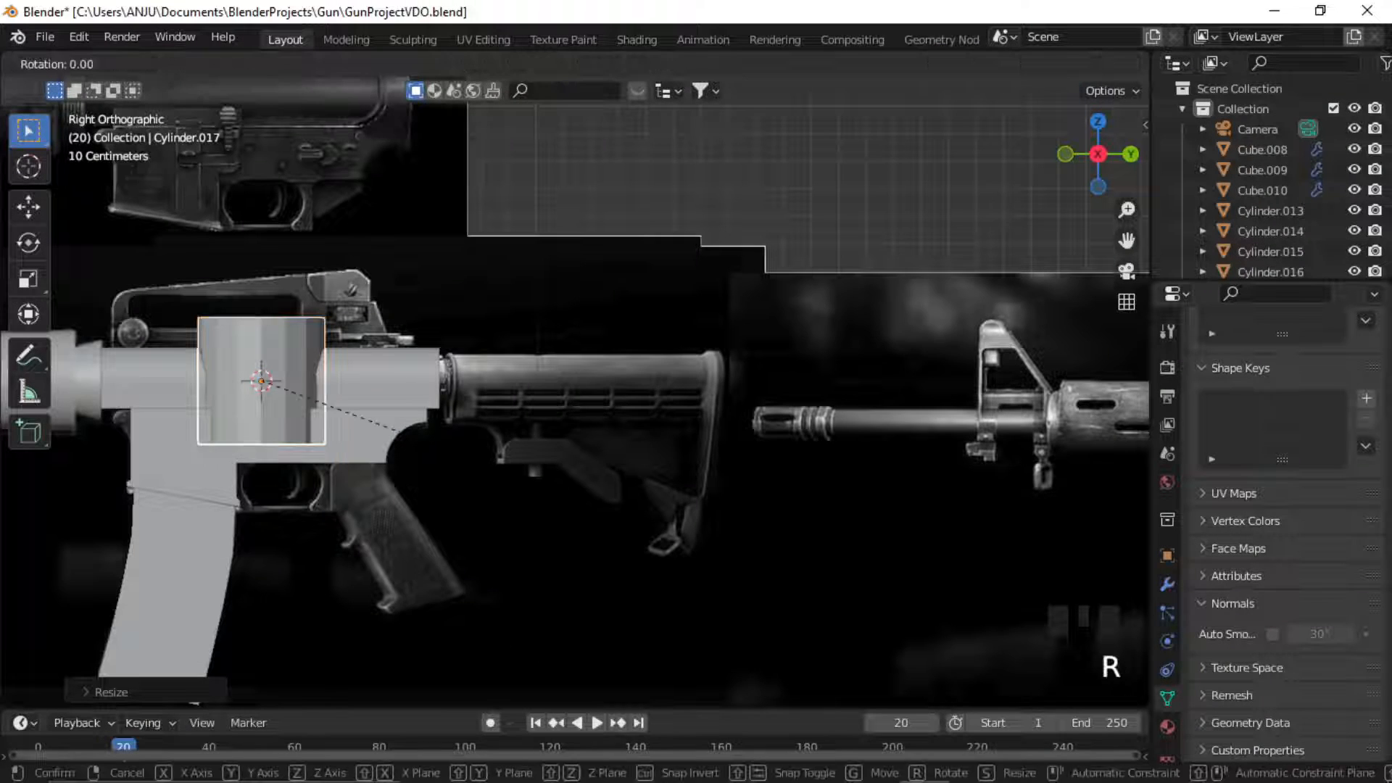
left_click(280, 316)
key("g")
key("z")
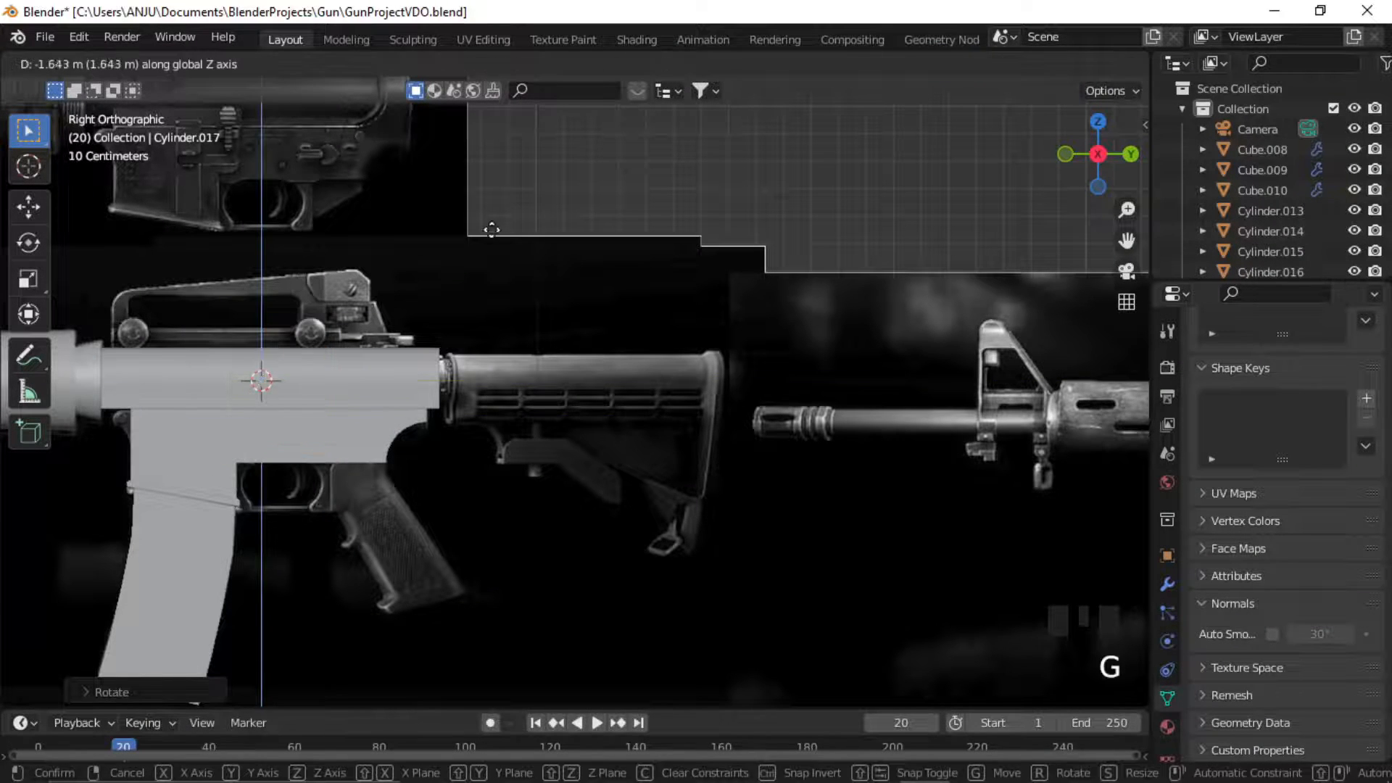
right_click(345, 388)
Move the new cylinder along Y onto the reference buttstock, resize it close to the tube's height, and turn on X-ray.
key("g")
key("y")
left_click(739, 518)
key("s")
left_click(683, 449)
scroll(683, 450, "up", 4)
left_click(1027, 64)
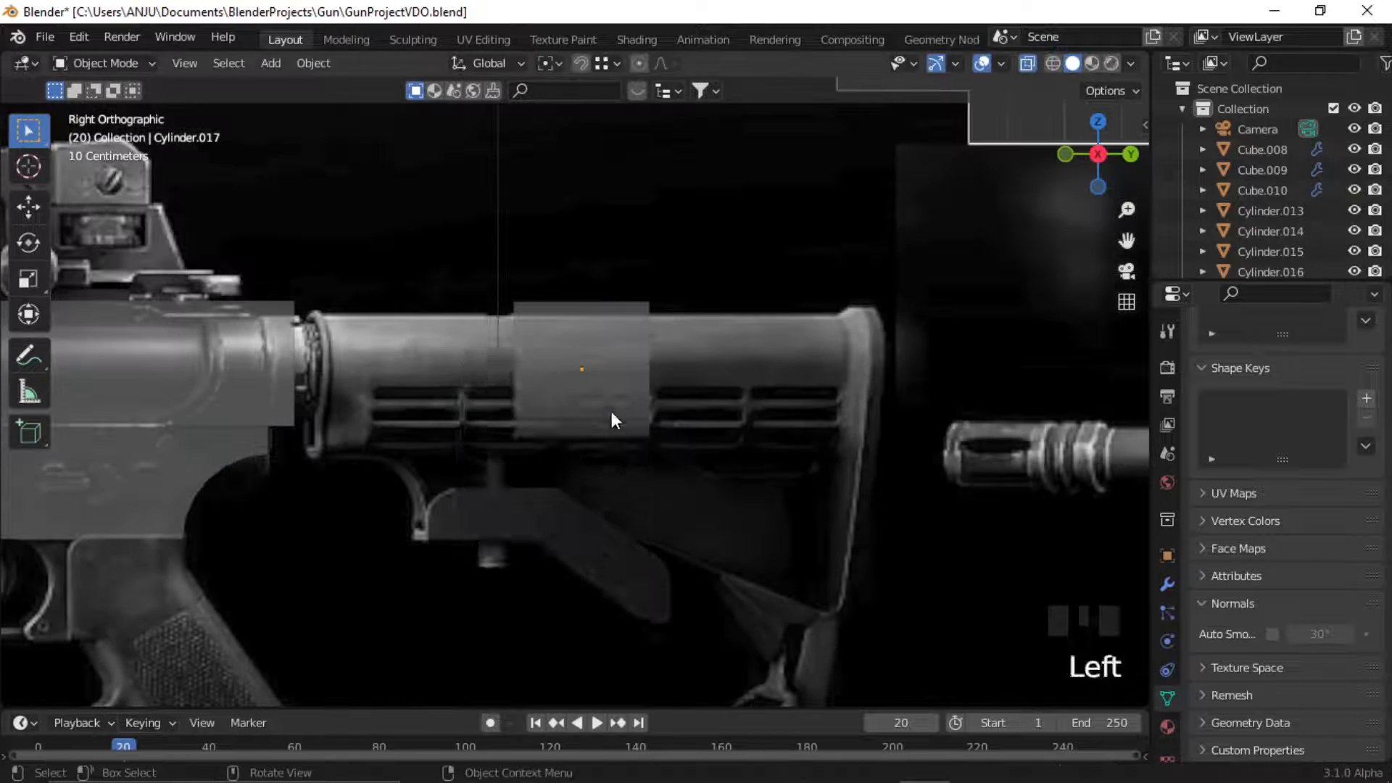
Shade the stock cylinder smooth and enable Auto Smooth at 30°.
right_click(612, 413)
left_click(612, 413)
left_click(1272, 634)
Stretch the cylinder along Y to the stock tube's length and scale it slightly down to match the reference.
left_click(619, 413)
key("s")
key("y")
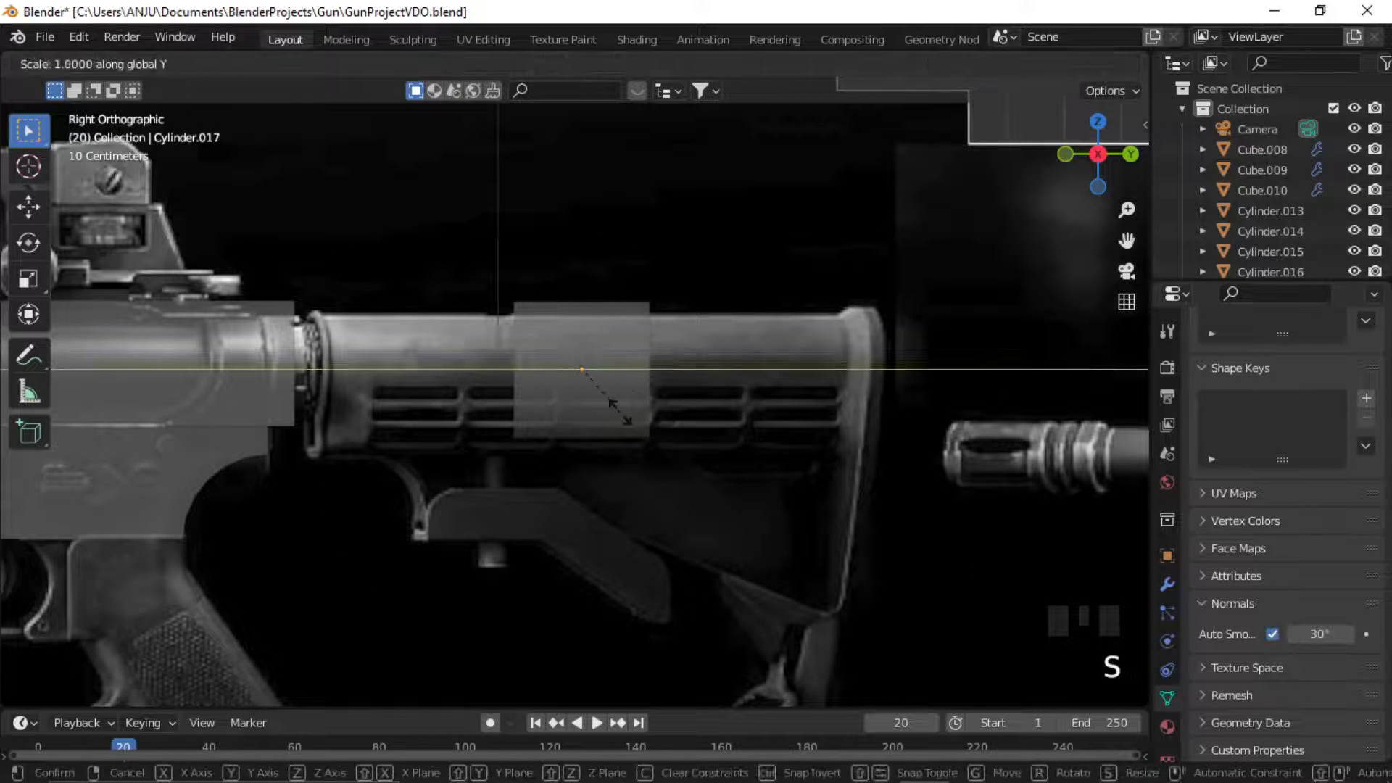
left_click(812, 450)
key("s")
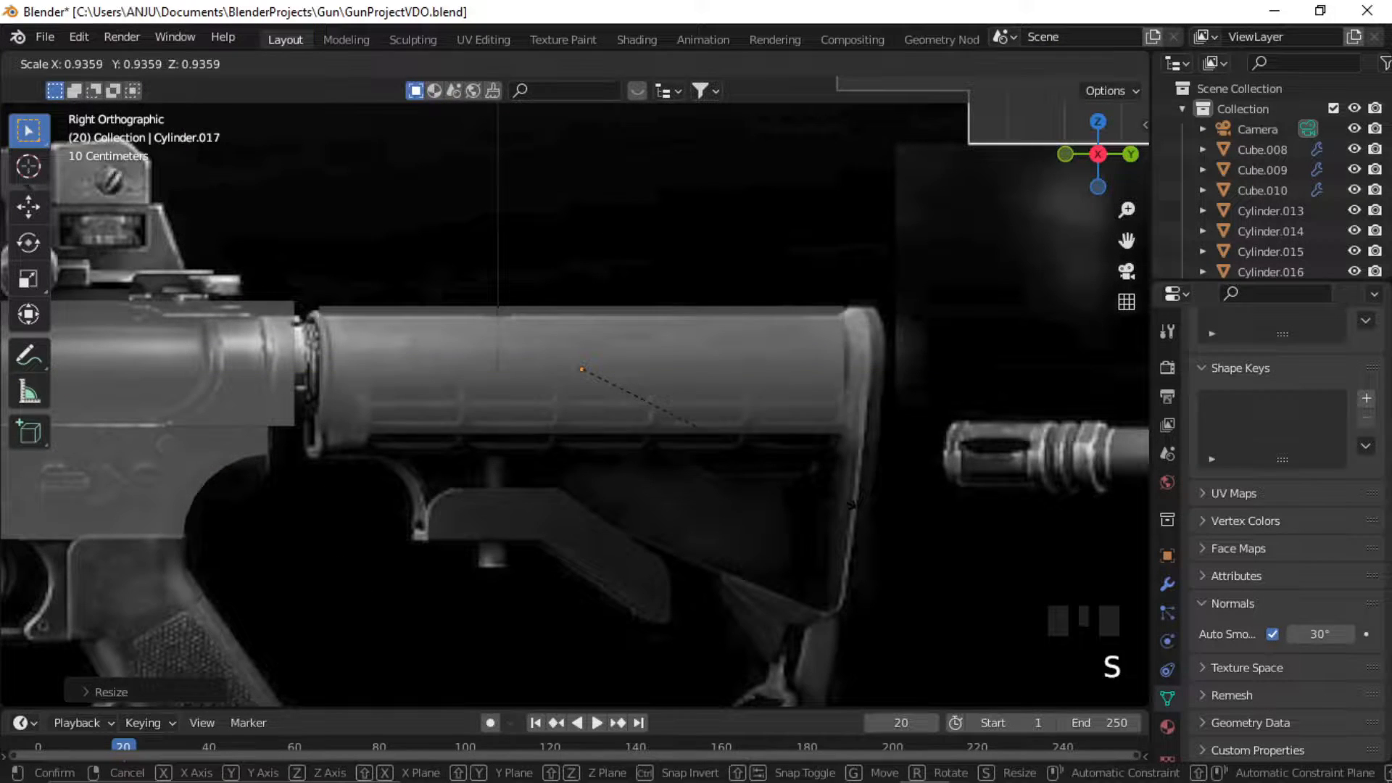
left_click(847, 498)
Open the stock cylinder in Edit Mode and switch to face selection.
key("Tab")
middle_click_drag(847, 498, 464, 377)
middle_click_drag(464, 377, 522, 406, "alt")
scroll(522, 406, "up", 3)
middle_click_drag(305, 408, 623, 428, "shift")
scroll(565, 406, "down", 4)
scroll(681, 433, "up", 6)
left_click(603, 547)
scroll(798, 435, "down", 3)
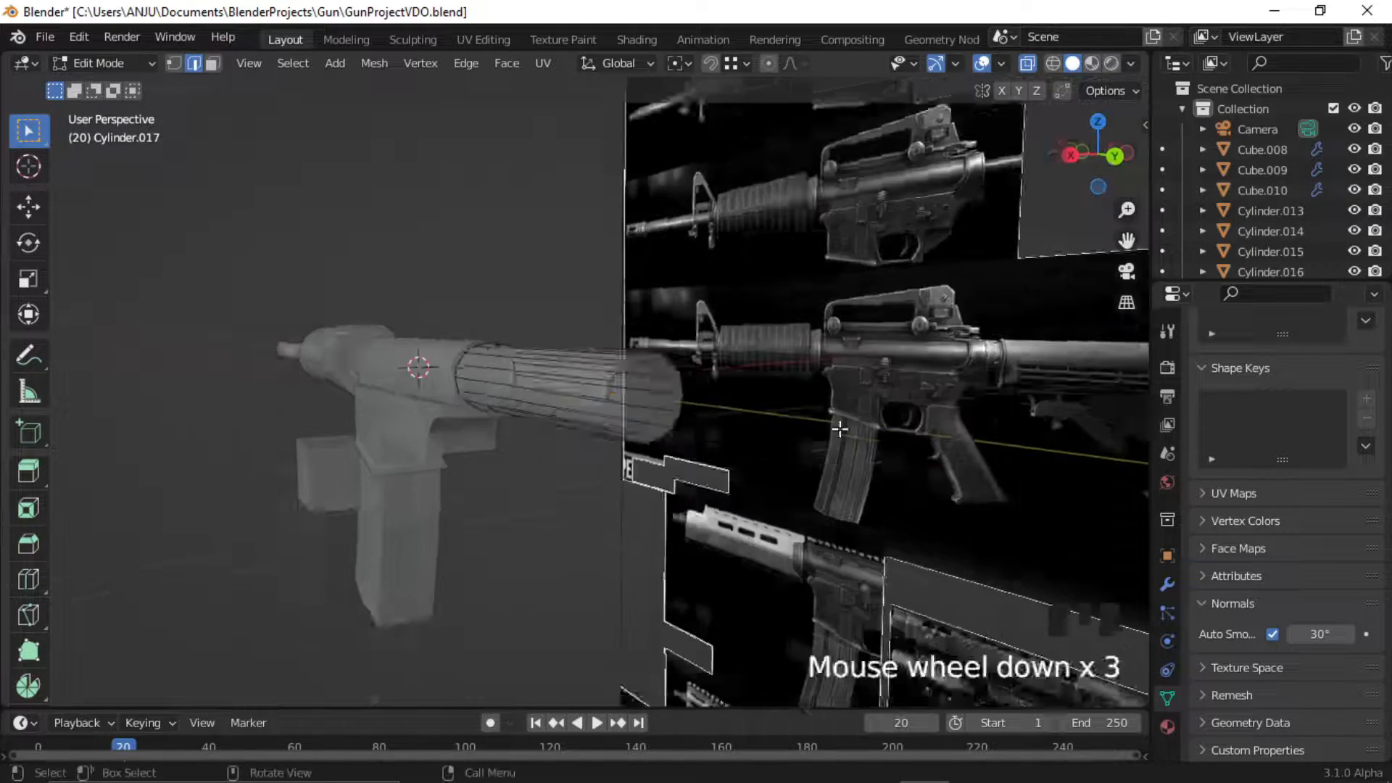
middle_click_drag(834, 428, 613, 386)
scroll(612, 385, "up", 4)
left_click_drag(627, 388, 382, 535)
middle_click_drag(506, 403, 656, 482)
left_click(553, 428, "shift")
left_click(553, 429, "shift")
key("3")
left_click(541, 439, "shift")
scroll(628, 449, "down", 3)
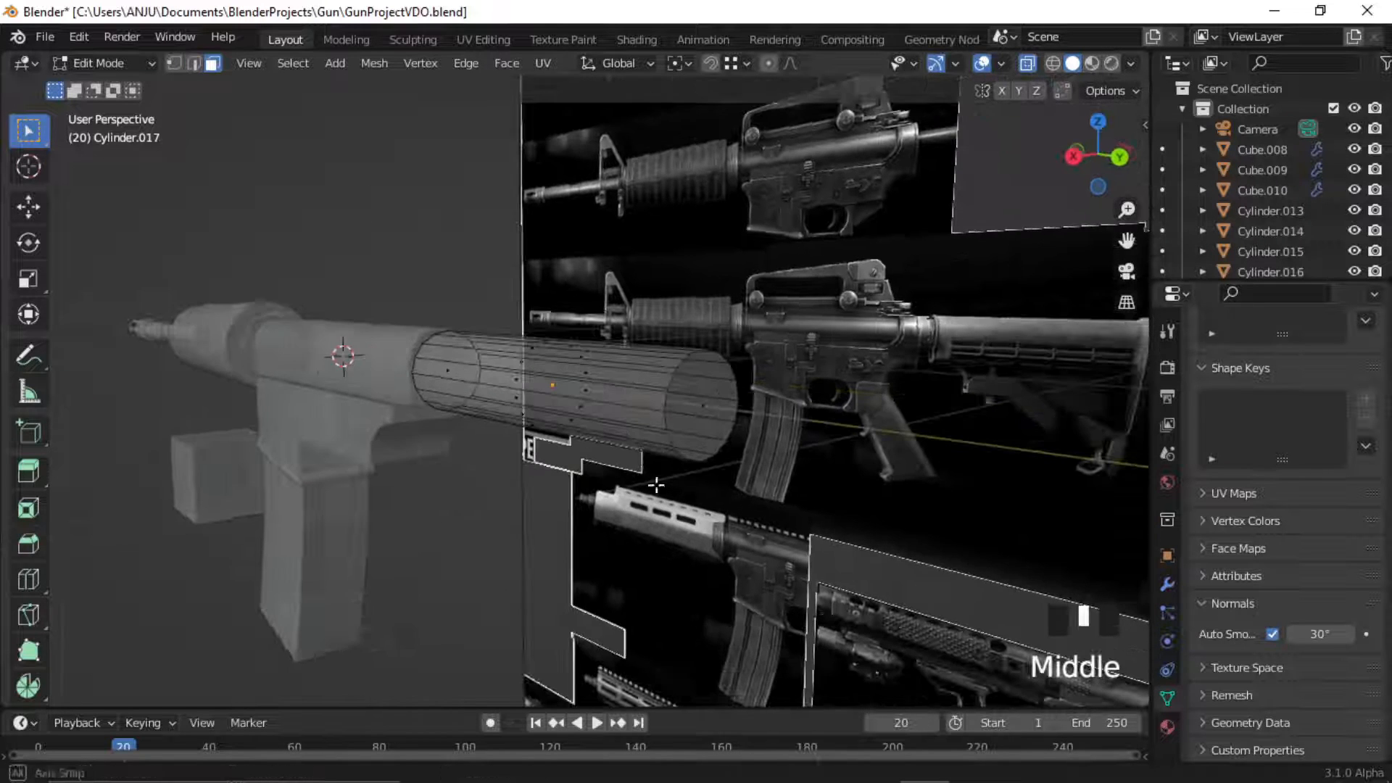
Select the stock cylinder's lower faces and both end caps and delete them.
middle_click_drag(647, 392, 790, 385, "alt")
left_click(789, 385)
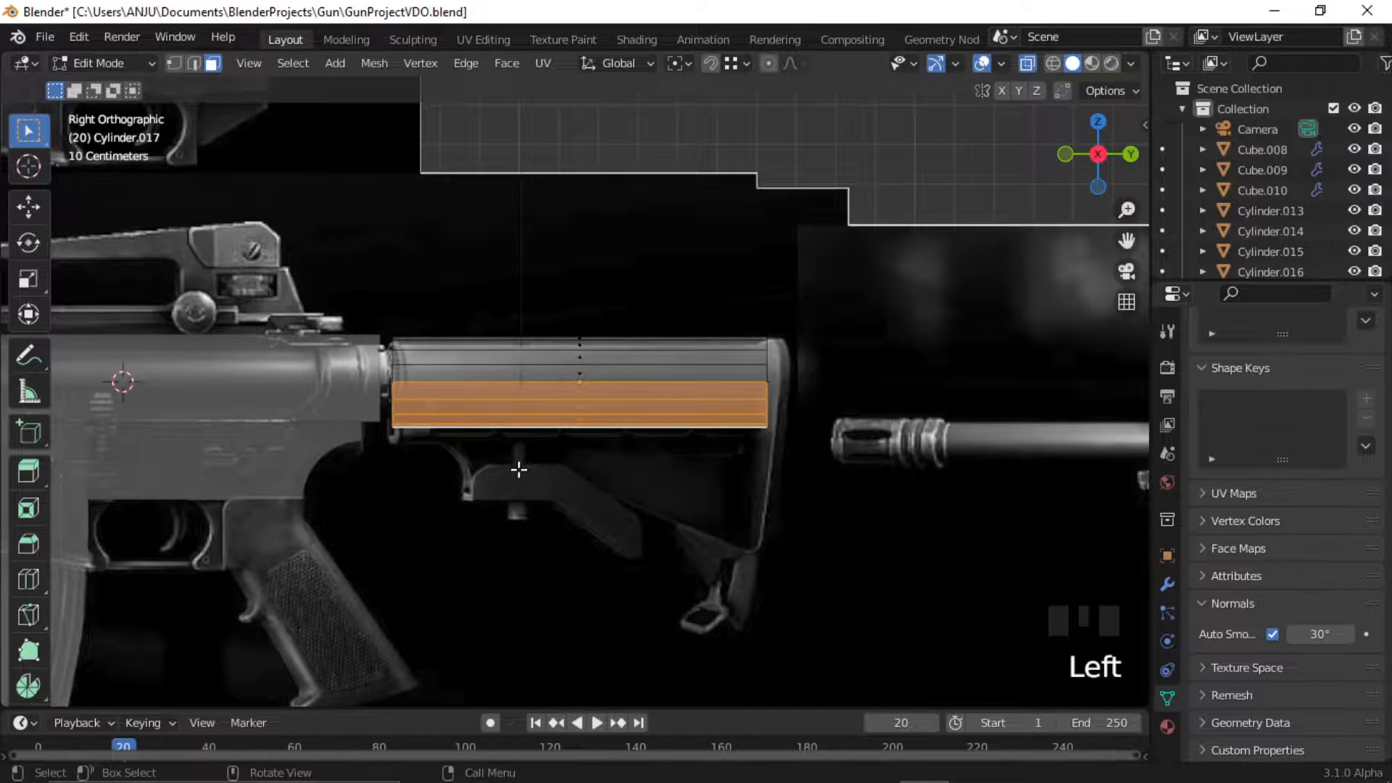
scroll(575, 469, "up", 2)
middle_click_drag(575, 469, 553, 426)
key("3")
left_click(814, 408)
left_click(398, 407, "shift")
key("x")
left_click(442, 364)
Delete the faces on one side of the remaining shell and add a Mirror modifier on the X axis.
left_click_drag(687, 250, 552, 465)
key("x")
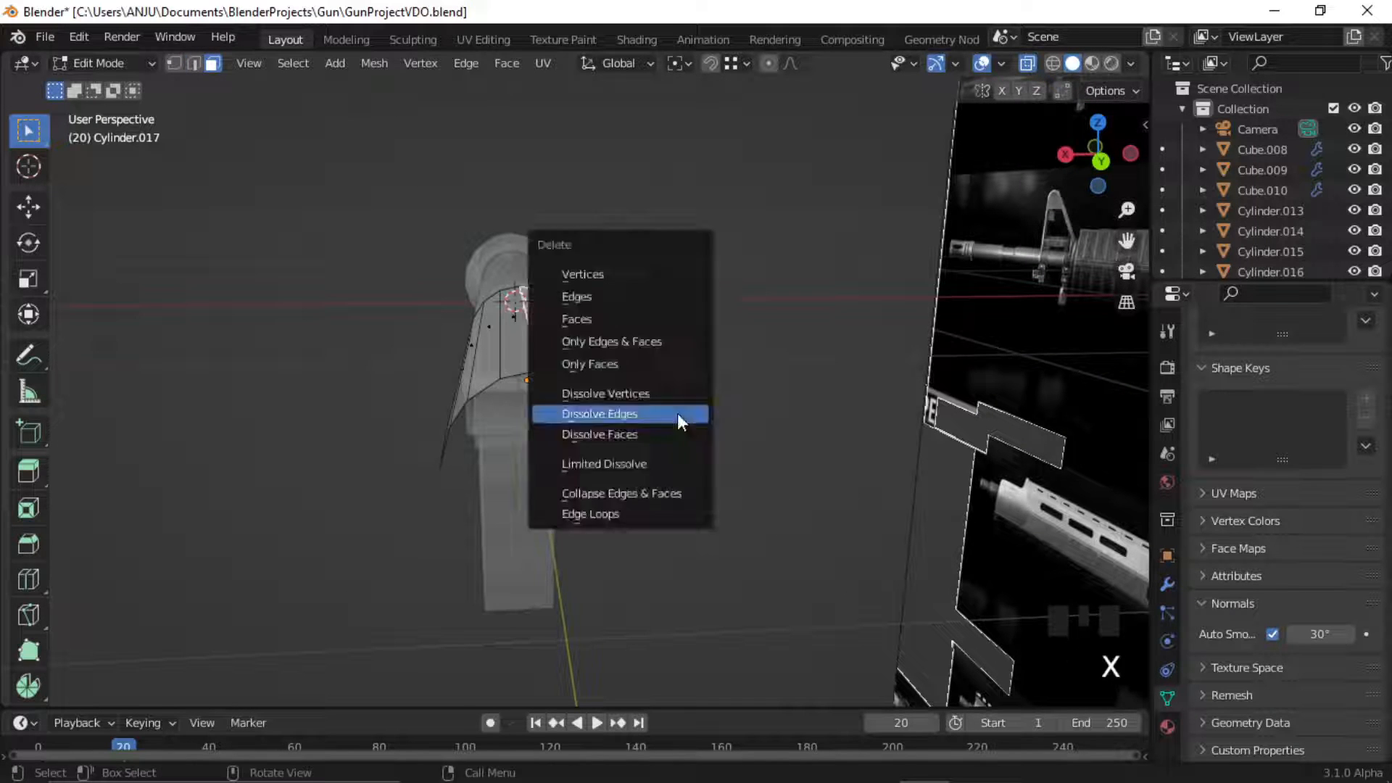
left_click(580, 317)
key("Tab")
left_click(1167, 585)
left_click(1284, 366)
left_click(805, 558)
key("Tab")
Extrude the shell's lower side edge and move it down along Z to the bottom of the reference stock.
middle_click_drag(587, 455, 652, 429, "alt")
left_click(649, 444)
key("e")
left_click(652, 517)
middle_click_drag(651, 517, 664, 354, "shift")
key("g")
key("z")
left_click(661, 628)
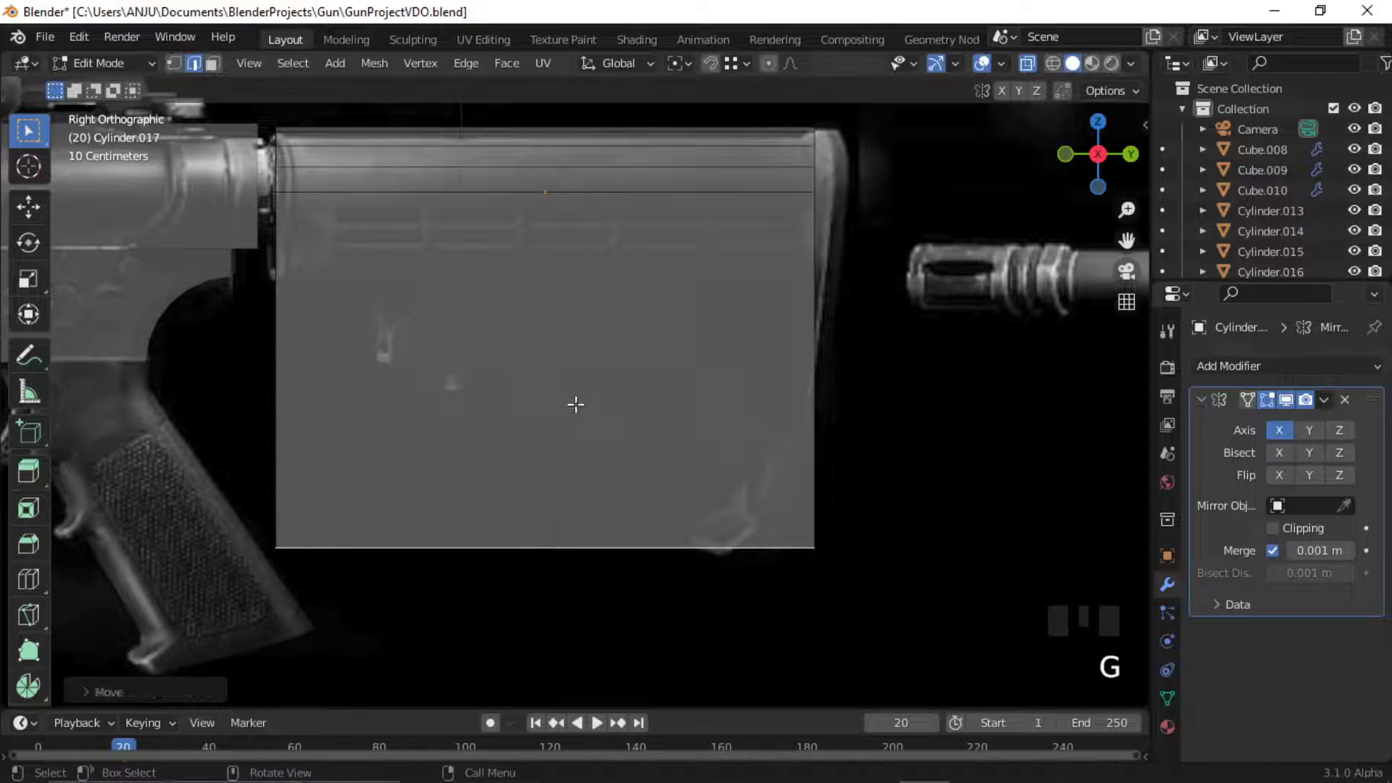
Move the lower front corner vertices up along Z to the lower front corner of the reference stock.
key("1")
left_click_drag(254, 515, 310, 572)
key("g")
key("z")
left_click(319, 297)
Shift the lower rear corner vertices along Y to follow the reference stock's back edge, and leave Edit Mode.
middle_click_drag(764, 401, 708, 366, "shift")
left_click_drag(714, 467, 802, 541)
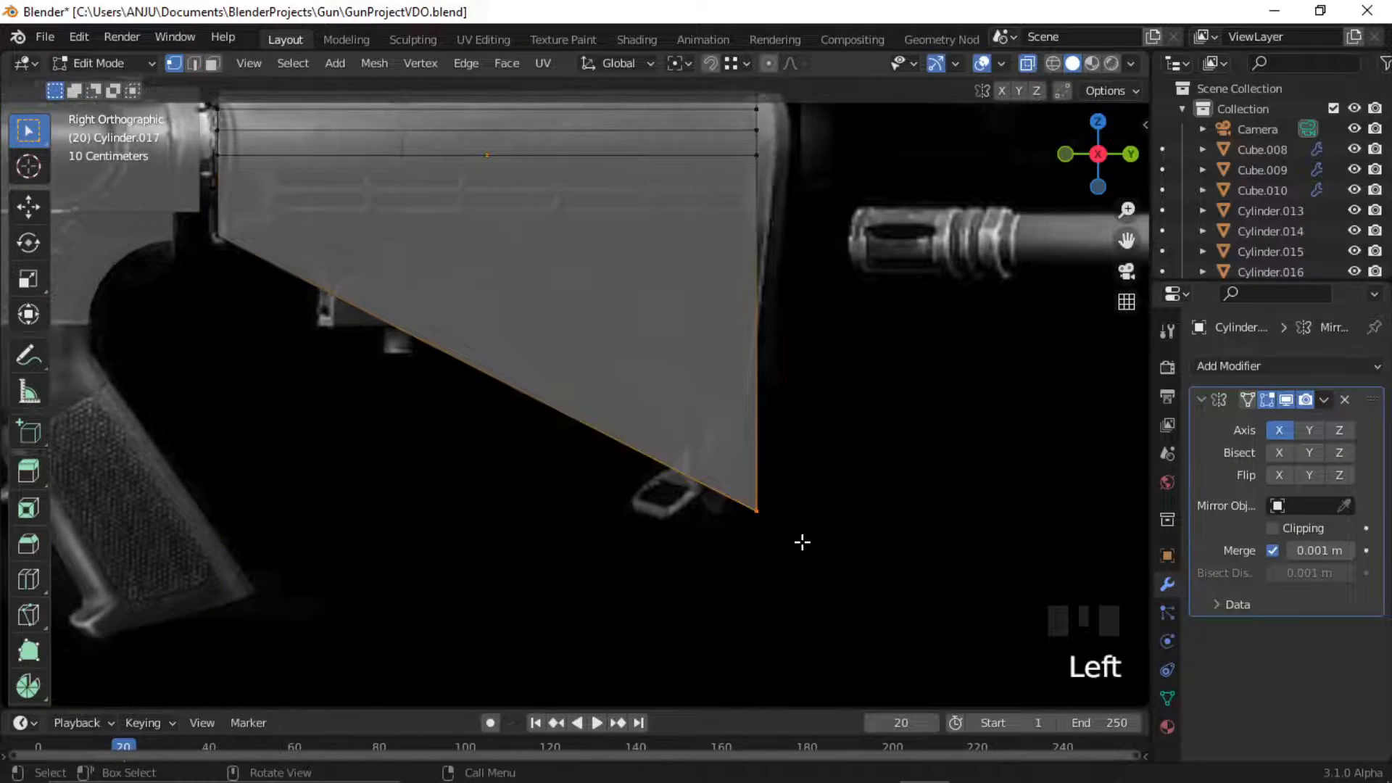
key("g")
key("y")
left_click(774, 540)
middle_click_drag(464, 293, 537, 438, "shift")
scroll(464, 417, "up", 2)
scroll(445, 403, "down", 2)
key("Tab")
middle_click_drag(445, 403, 568, 415)
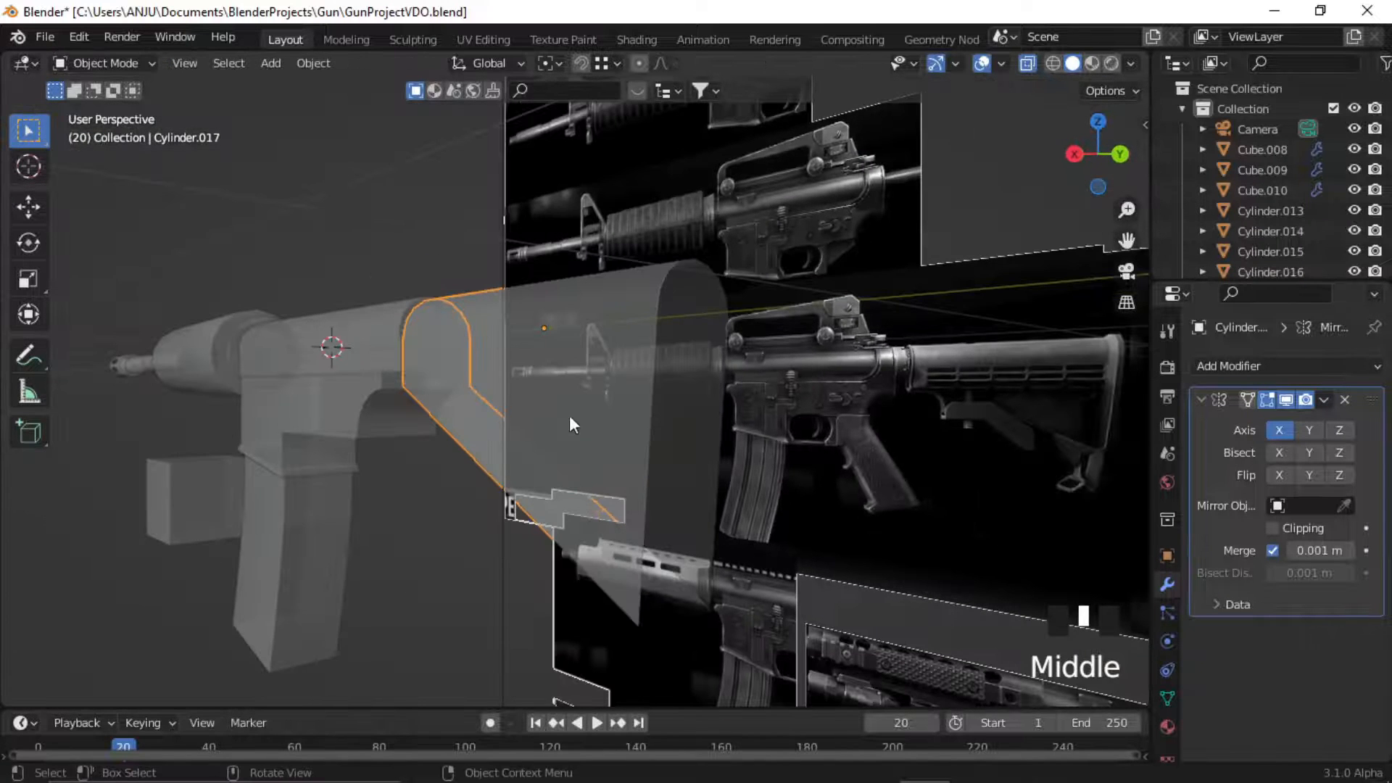
Select the stock's sloping bottom edge and extrude it along X towards the mirror plane.
key("Tab")
key("2")
middle_click_drag(650, 497, 694, 475)
left_click(597, 477)
key("e")
key("x")
left_click(661, 518)
Enable Clipping on the Mirror modifier, move the extruded edge along X to close the underside, and save the file.
left_click(1273, 530)
key("g")
key("x")
left_click(621, 540)
key("Tab")
key("ctrl+s")
Select the edge loop at the stock's front end in Edit Mode and extrude it twice.
middle_click_drag(695, 475, 556, 394, "alt")
scroll(710, 410, "up", 2)
scroll(712, 417, "down", 1)
key("Tab")
left_click(327, 354, "alt")
key("e")
left_click(355, 384)
scroll(557, 394, "up", 3)
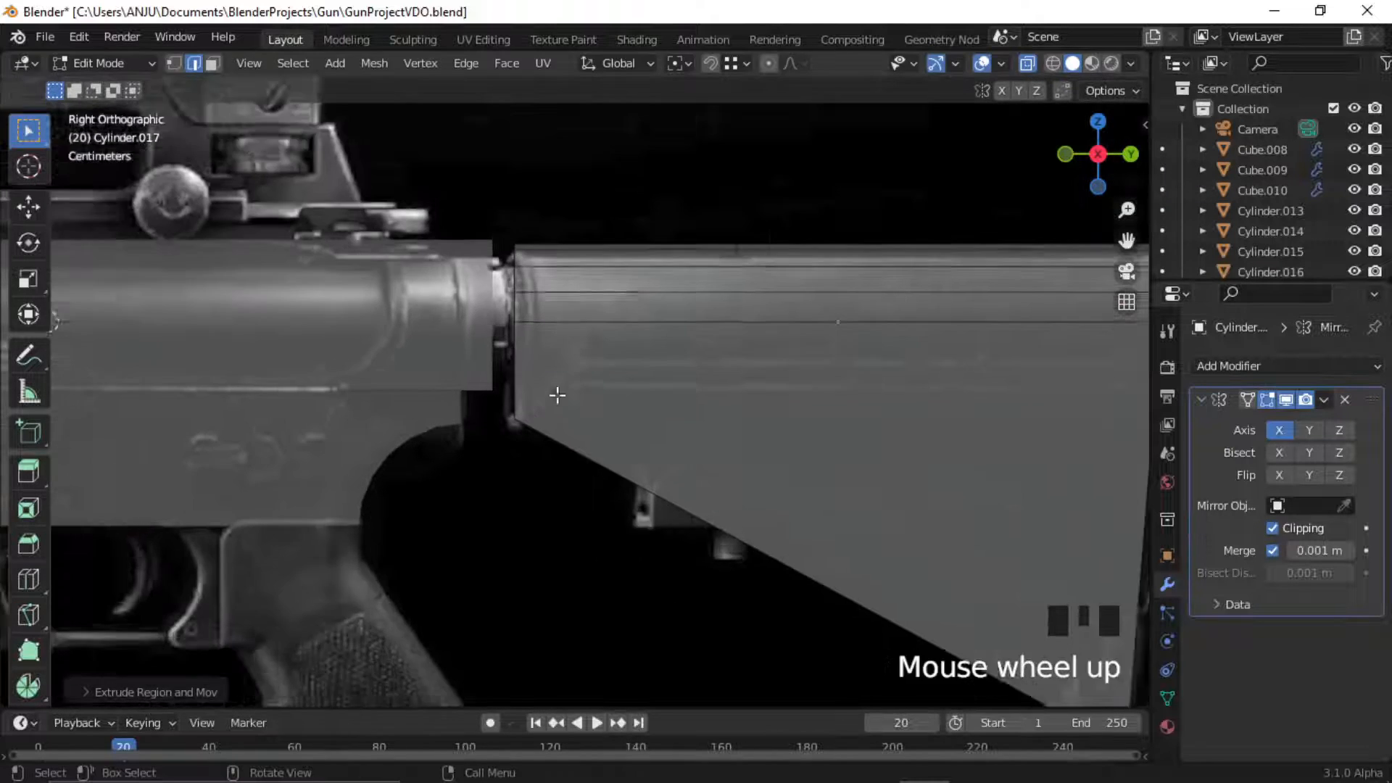
key("e")
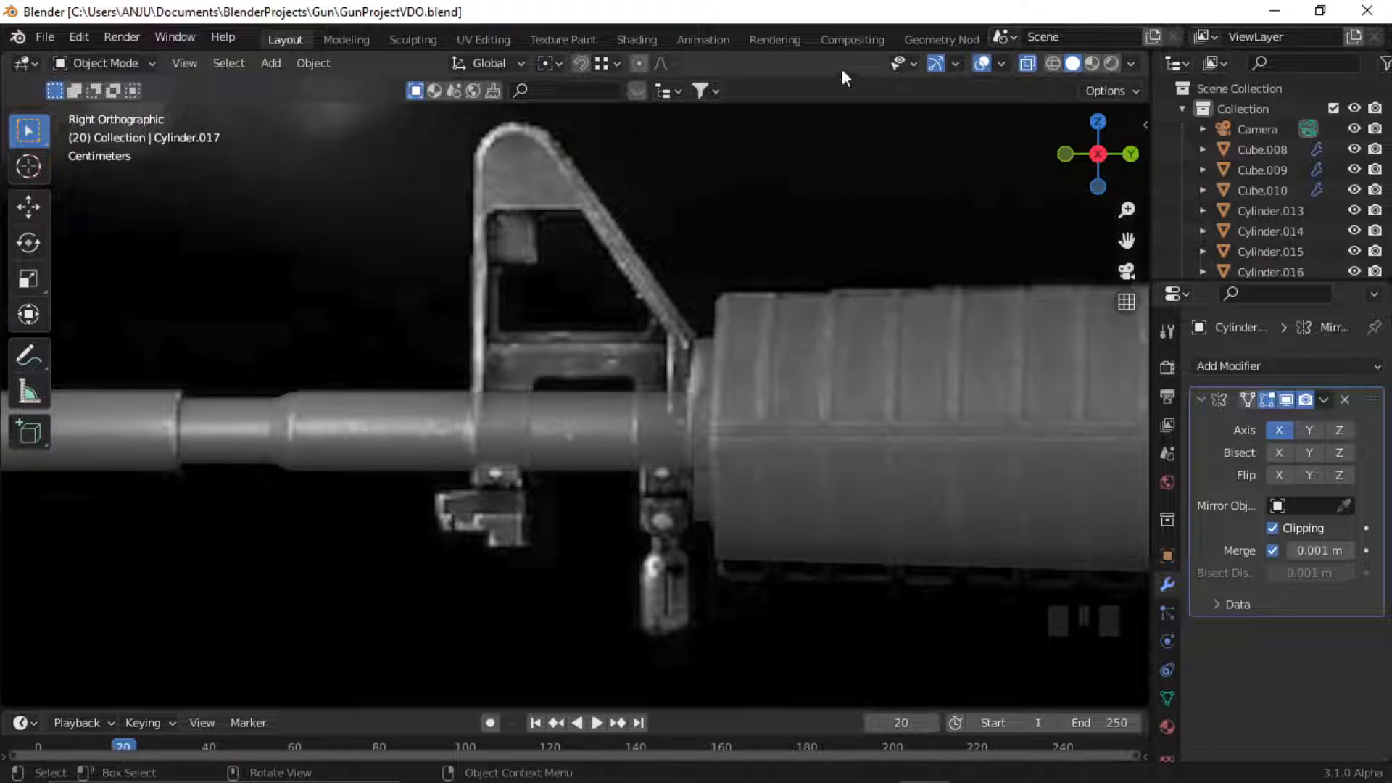
Add four loop cuts to the barrel in Edit Mode, bracketing the front sight's two mounting clamps.
left_click(546, 425)
key("Tab")
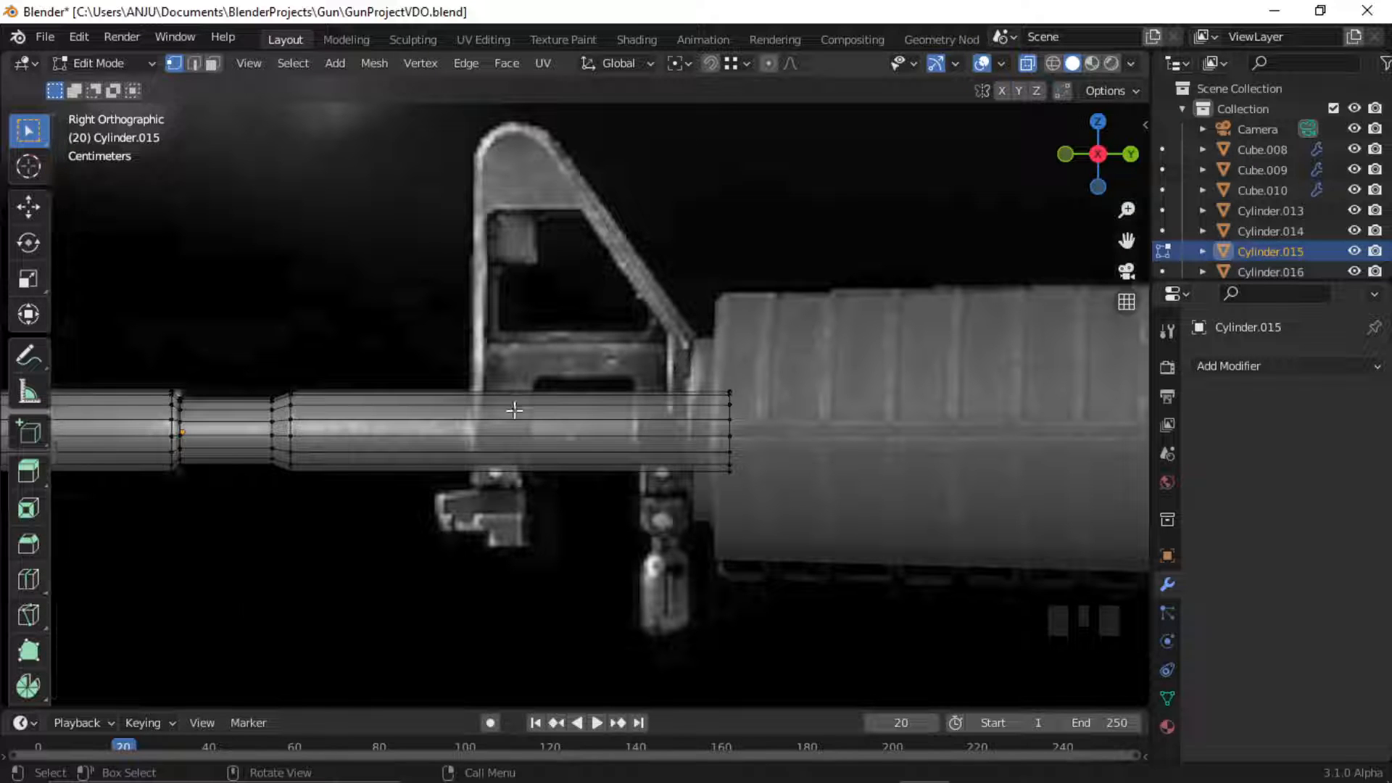
left_click(28, 579)
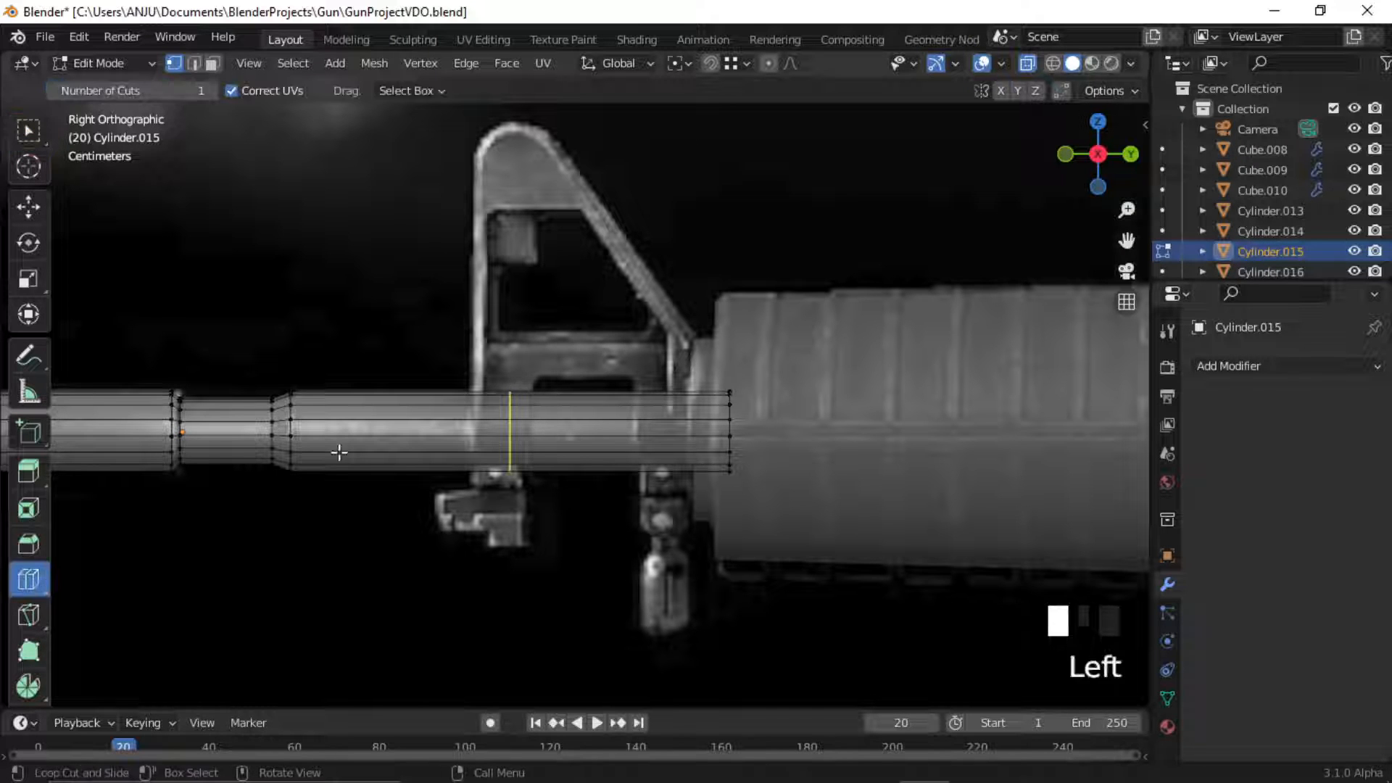
left_click_drag(491, 436, 445, 424)
left_click(640, 426)
left_click_drag(670, 428, 684, 428)
left_click(29, 130)
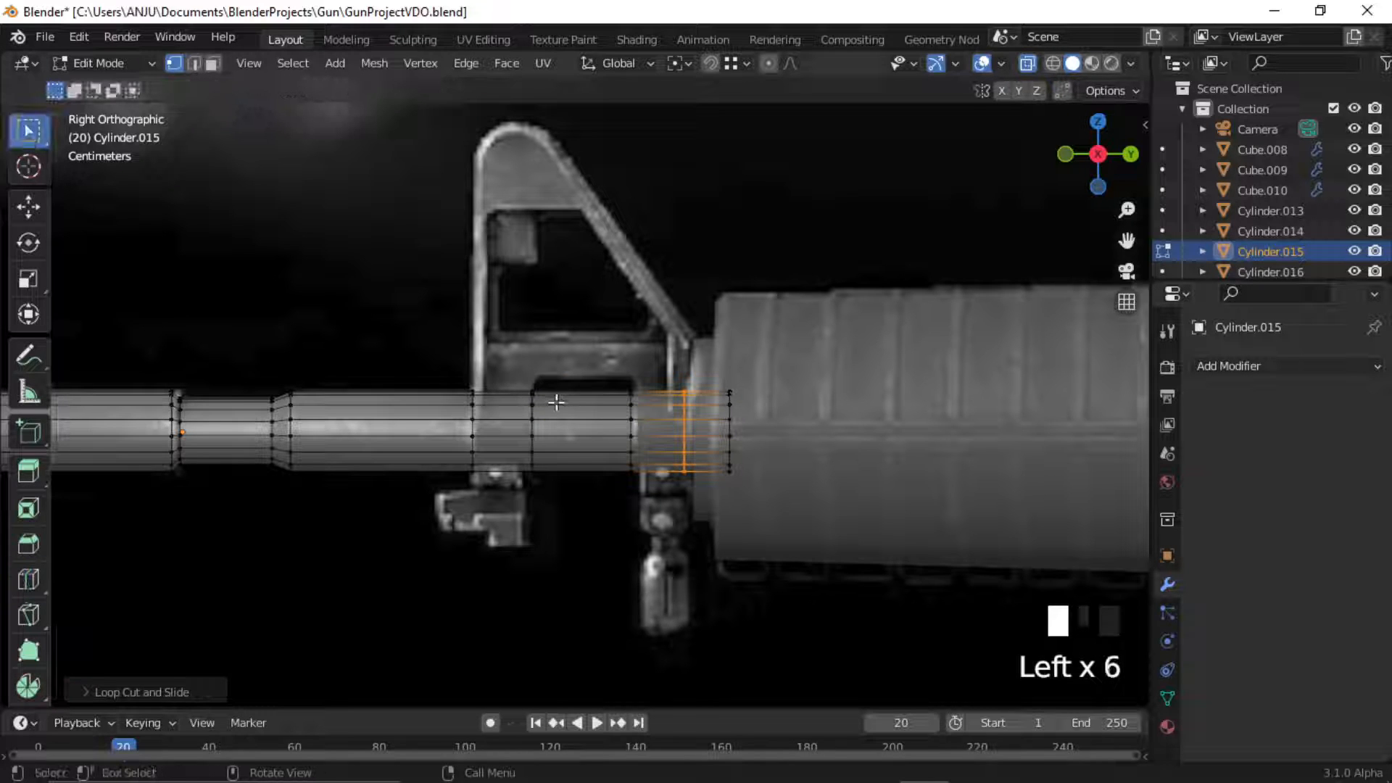
Select the barrel's two clamp face bands, duplicate them in place, separate them into their own object and select it in Object Mode.
key("3")
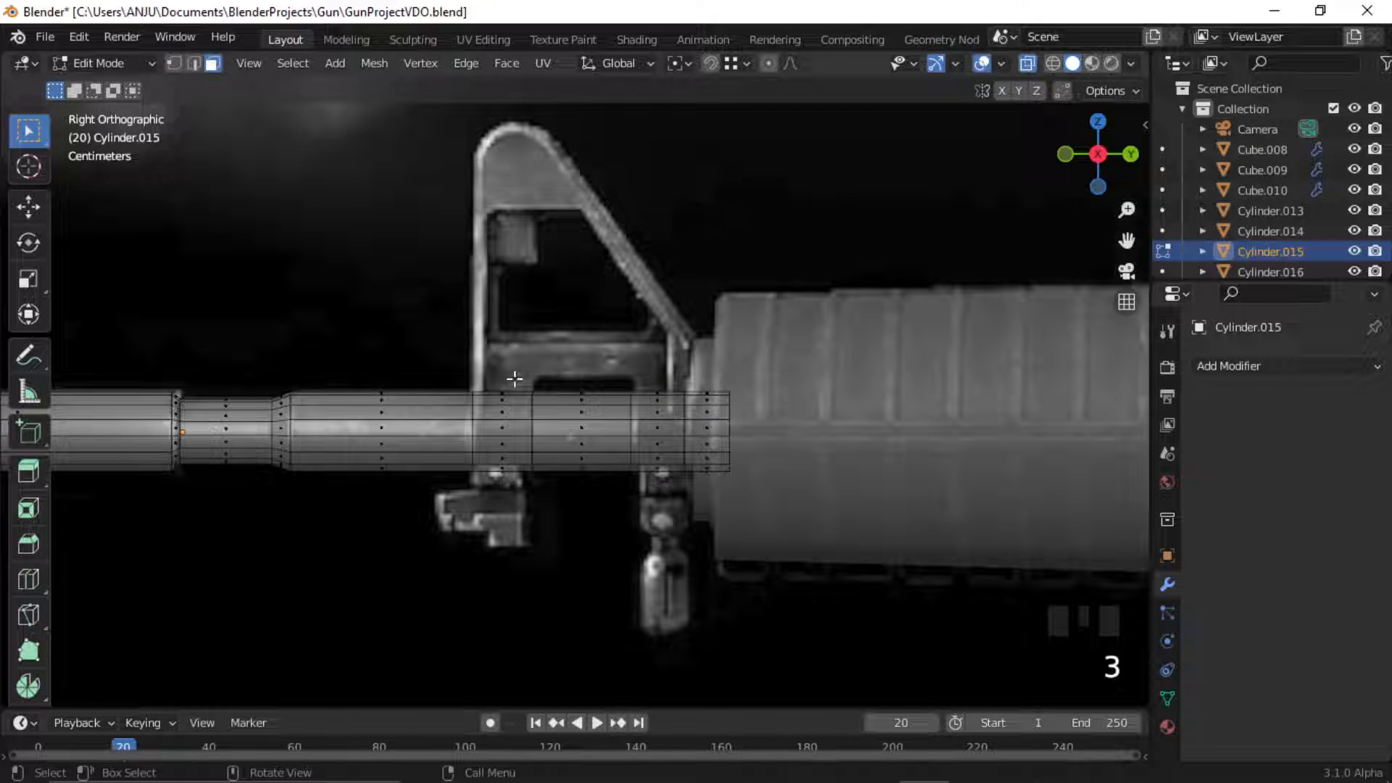
left_click_drag(515, 378, 479, 507)
left_click_drag(674, 369, 644, 485, "shift")
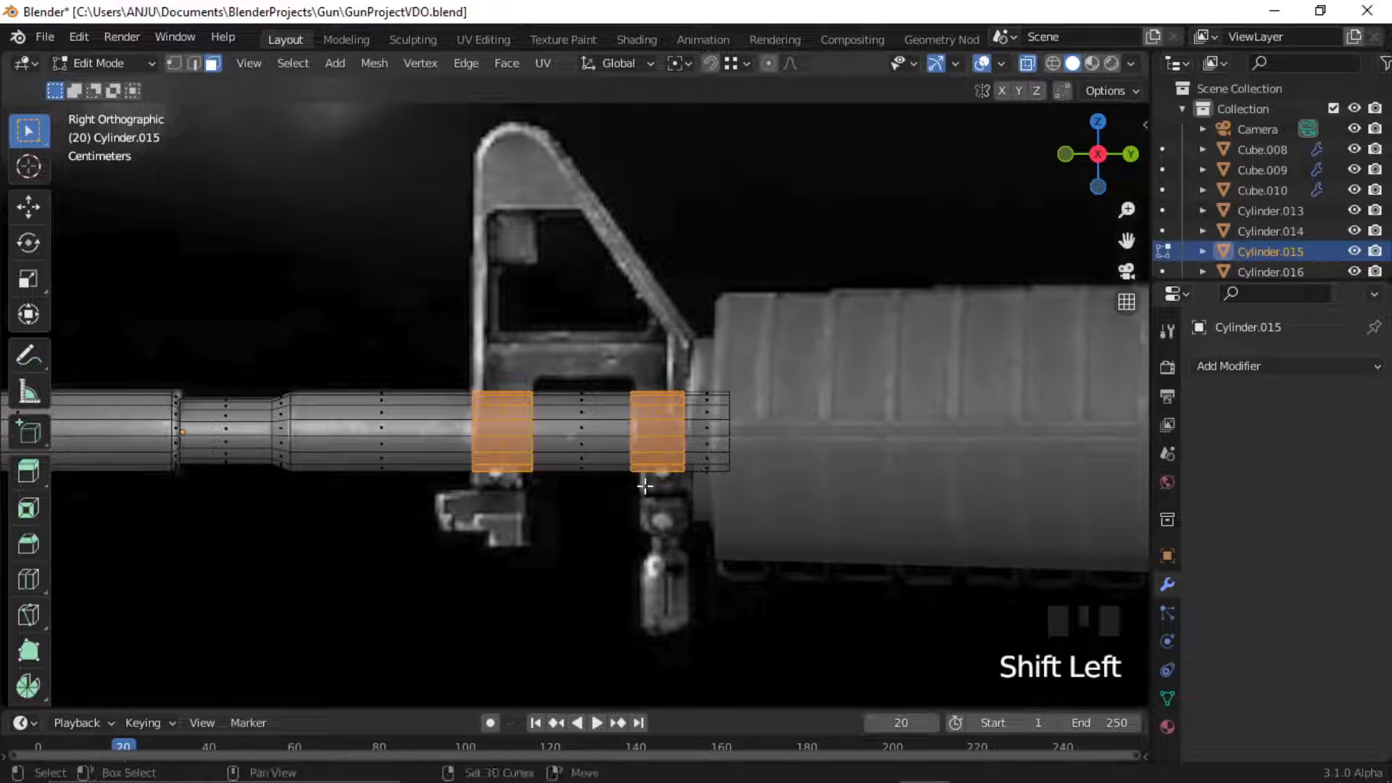
key("shift+d")
right_click(567, 349)
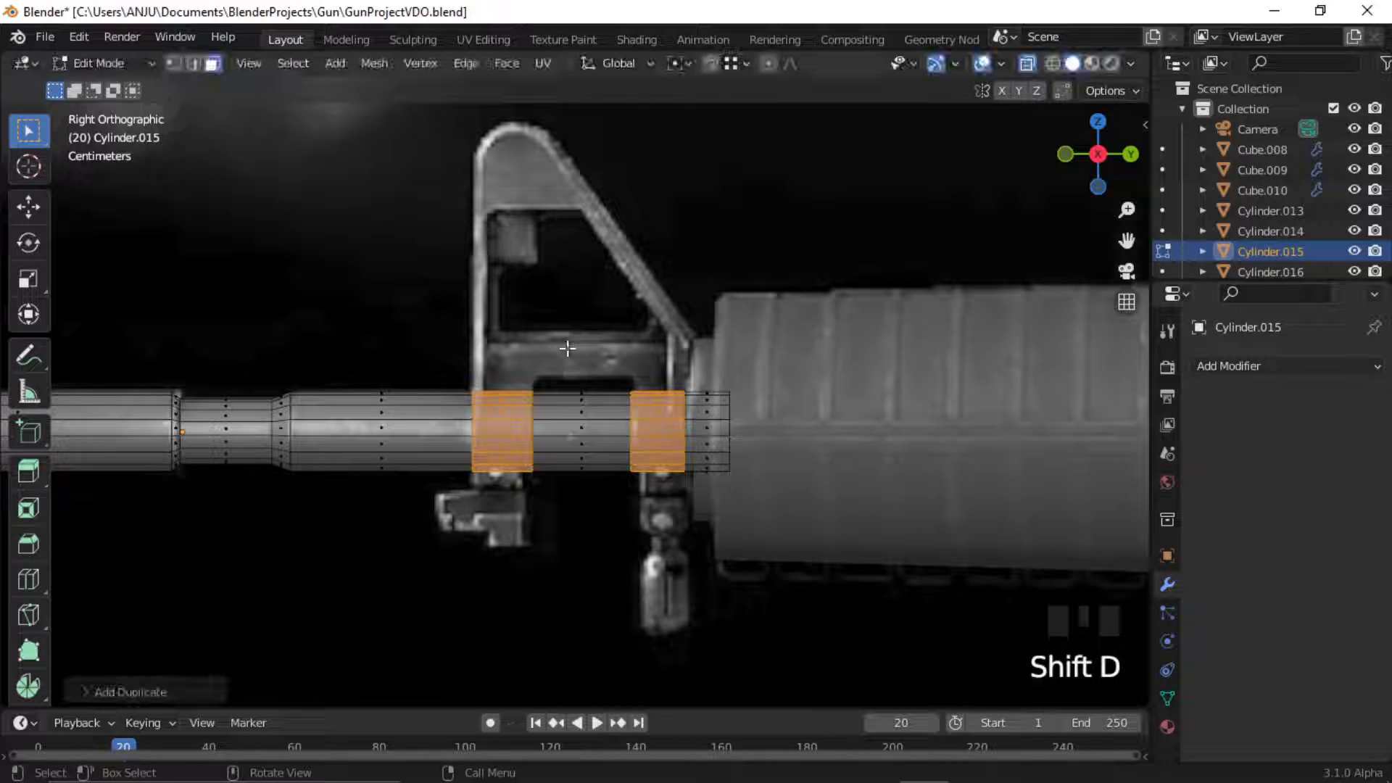
left_click(370, 67)
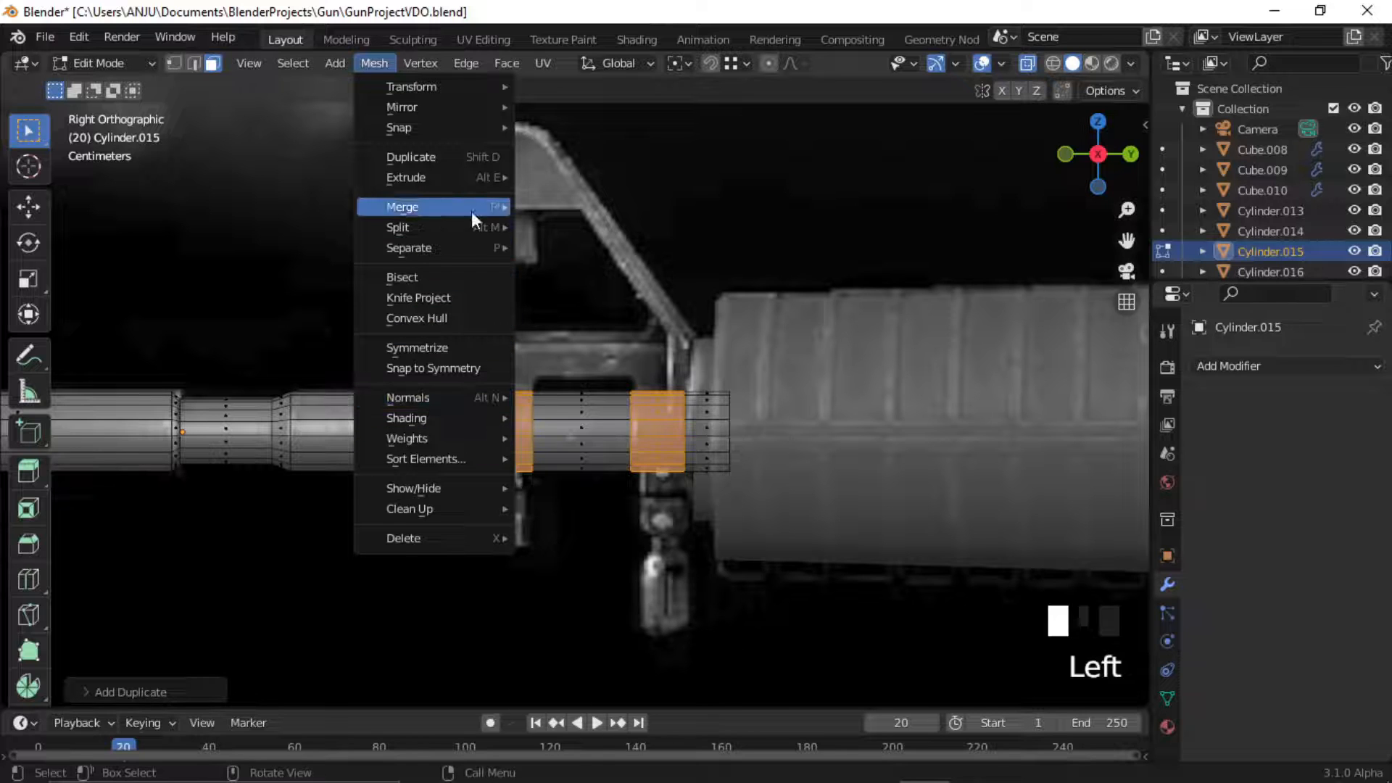
mouse_move(476, 246)
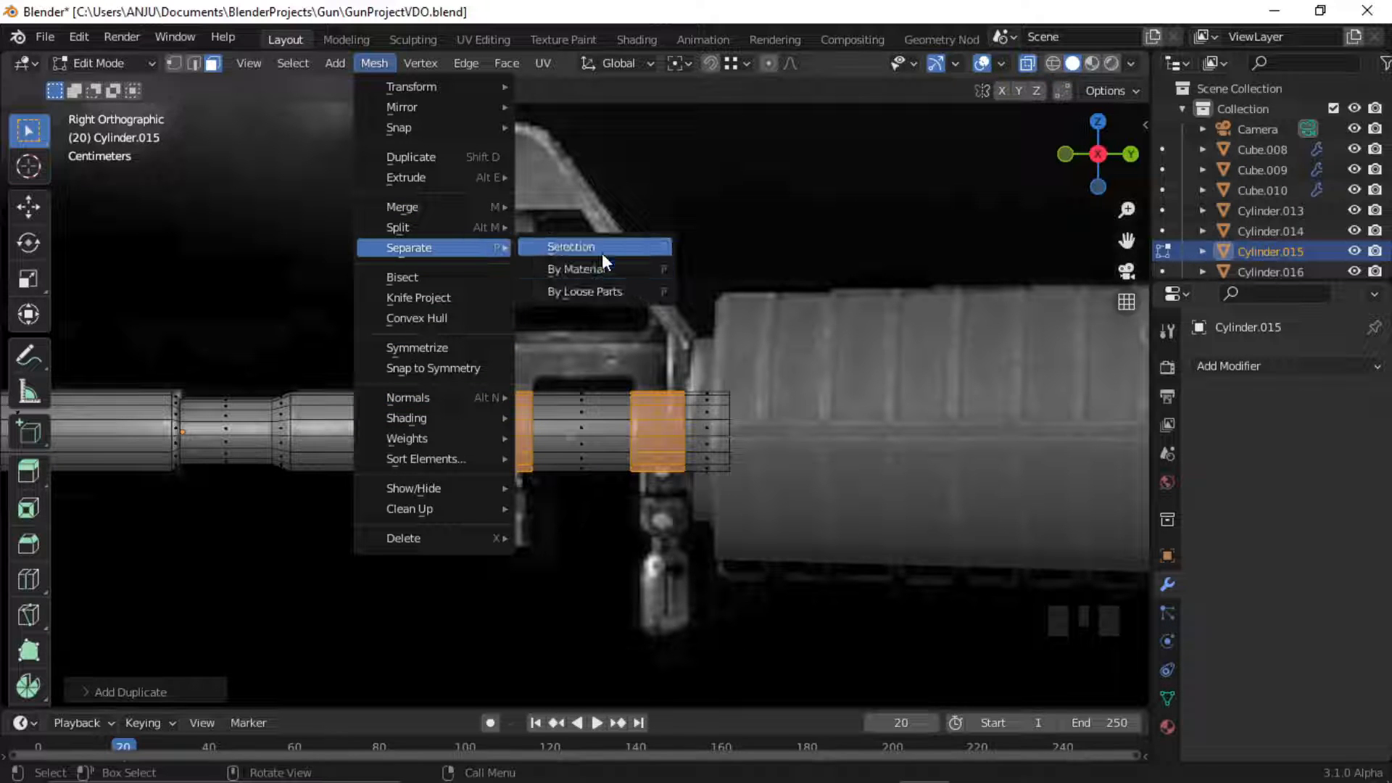
left_click(600, 250)
key("Tab")
left_click(515, 457)
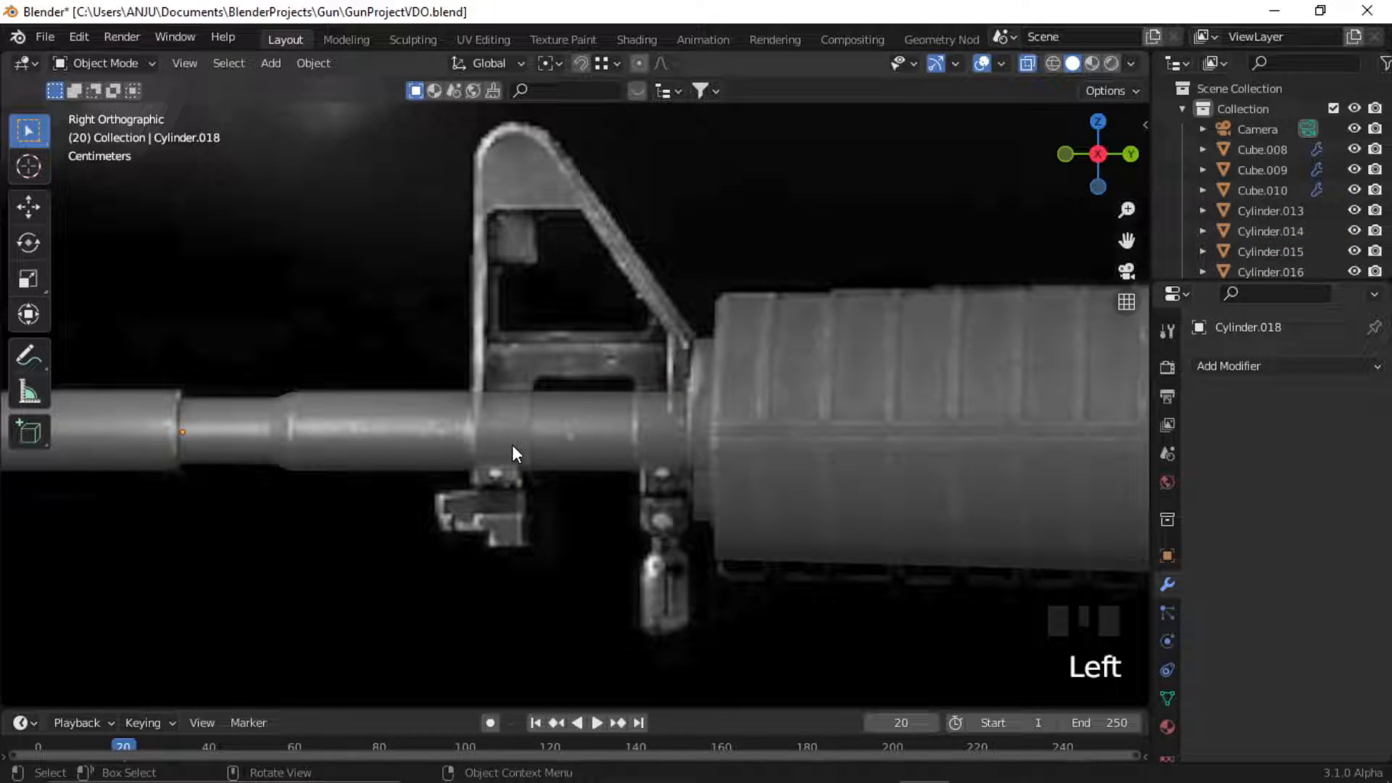
key("alt+z")
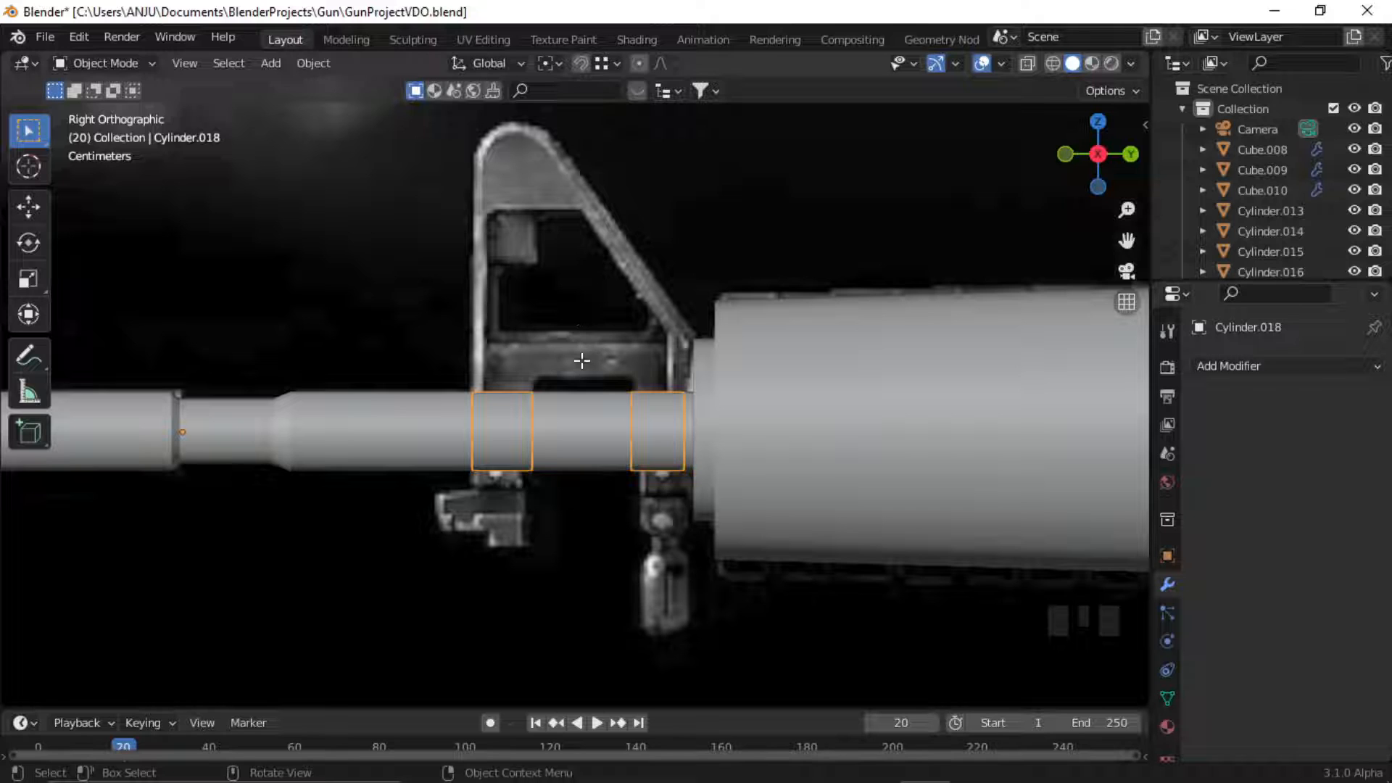
Set the separated clamp rings' origin to their geometry and scale them up in X and Z only, keeping their length along Y.
key("Tab")
key("Tab")
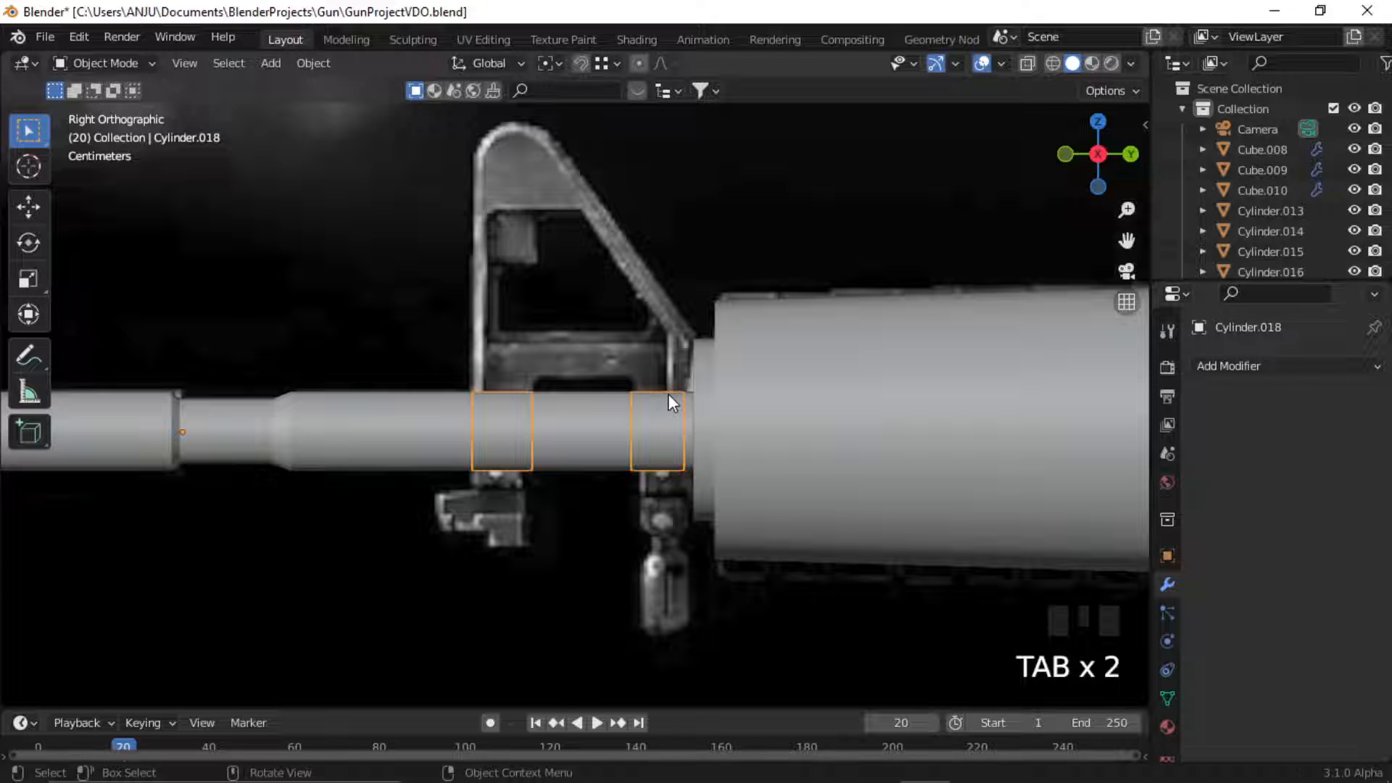
left_click(313, 63)
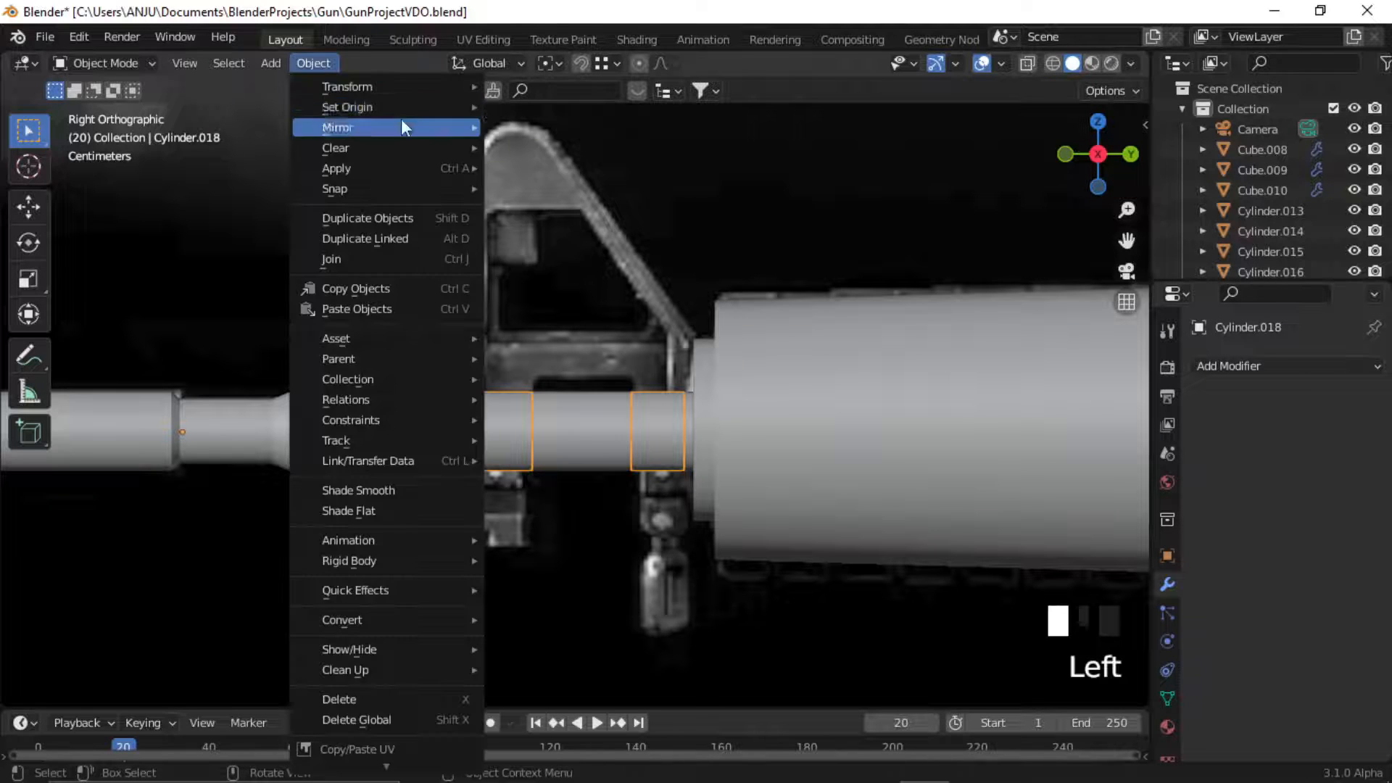
left_click(536, 142)
key("s")
key("shift+y")
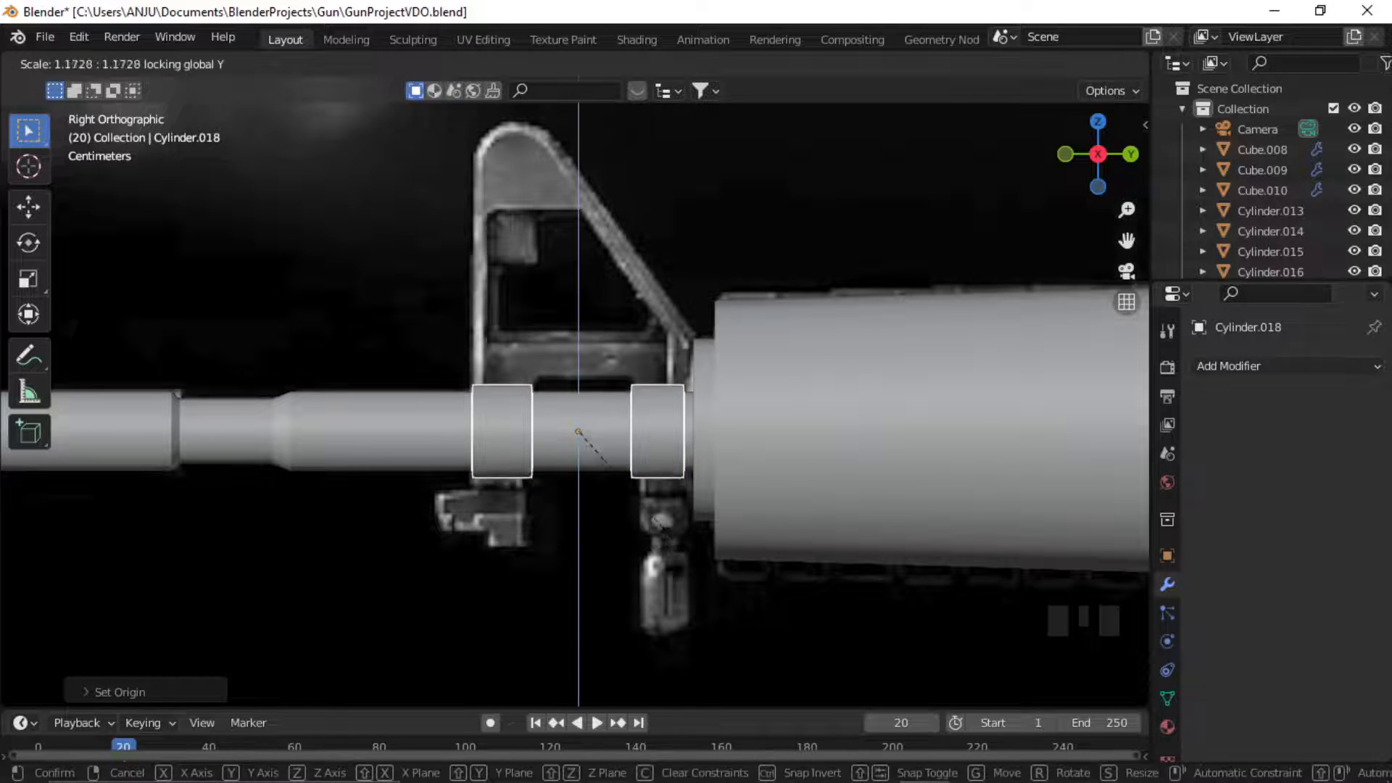
left_click(661, 549)
Try to flatten the front clamp ring's top faces by scaling them to 0 along Z.
middle_click_drag(500, 435, 503, 382)
key("Tab")
scroll(520, 421, "up", 1)
left_click(445, 410, "shift")
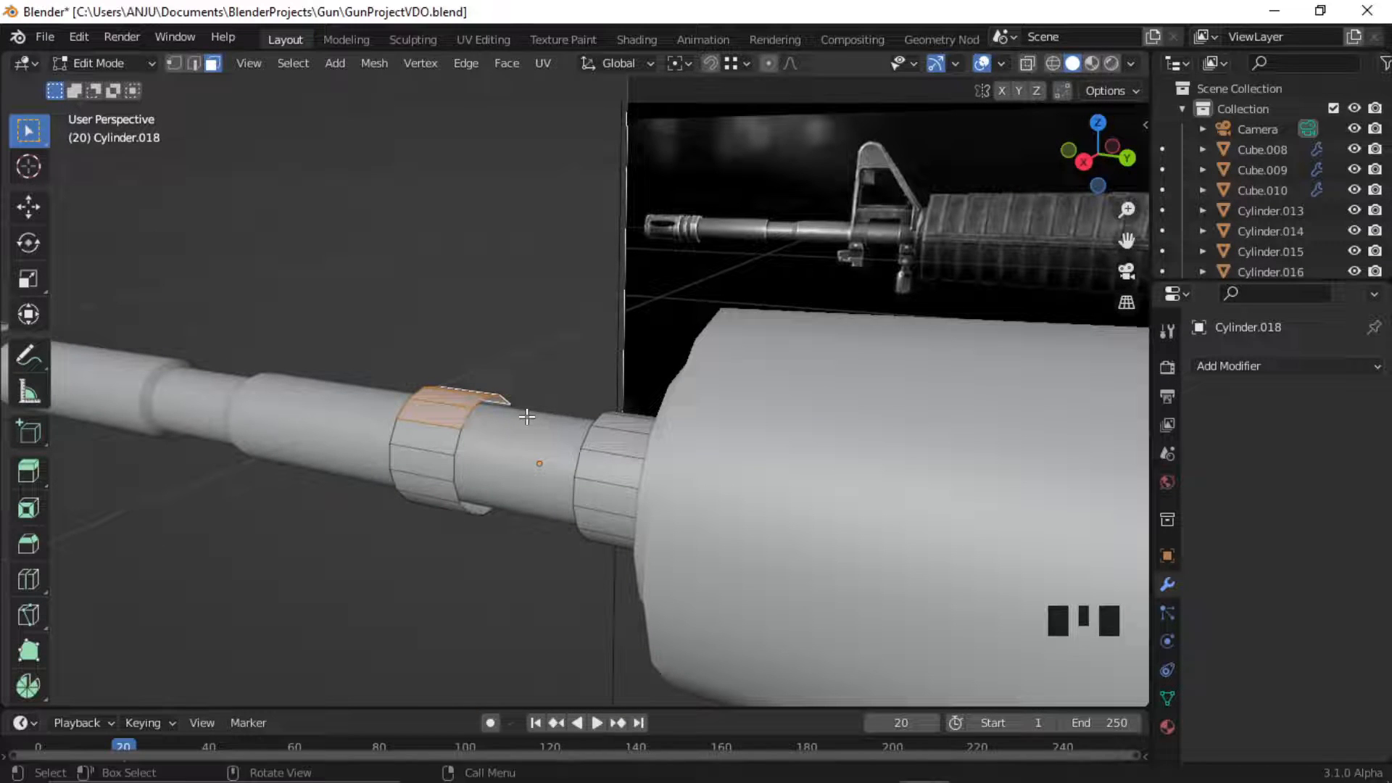
key("s")
key("z")
key("0")
key("Return")
Try to extrude the front clamp ring's top faces upward to the crossbar of the sight in the reference.
key("e")
left_click(538, 225)
middle_click_drag(535, 355, 565, 335)
key("alt+z")
key("g")
left_click(667, 363)
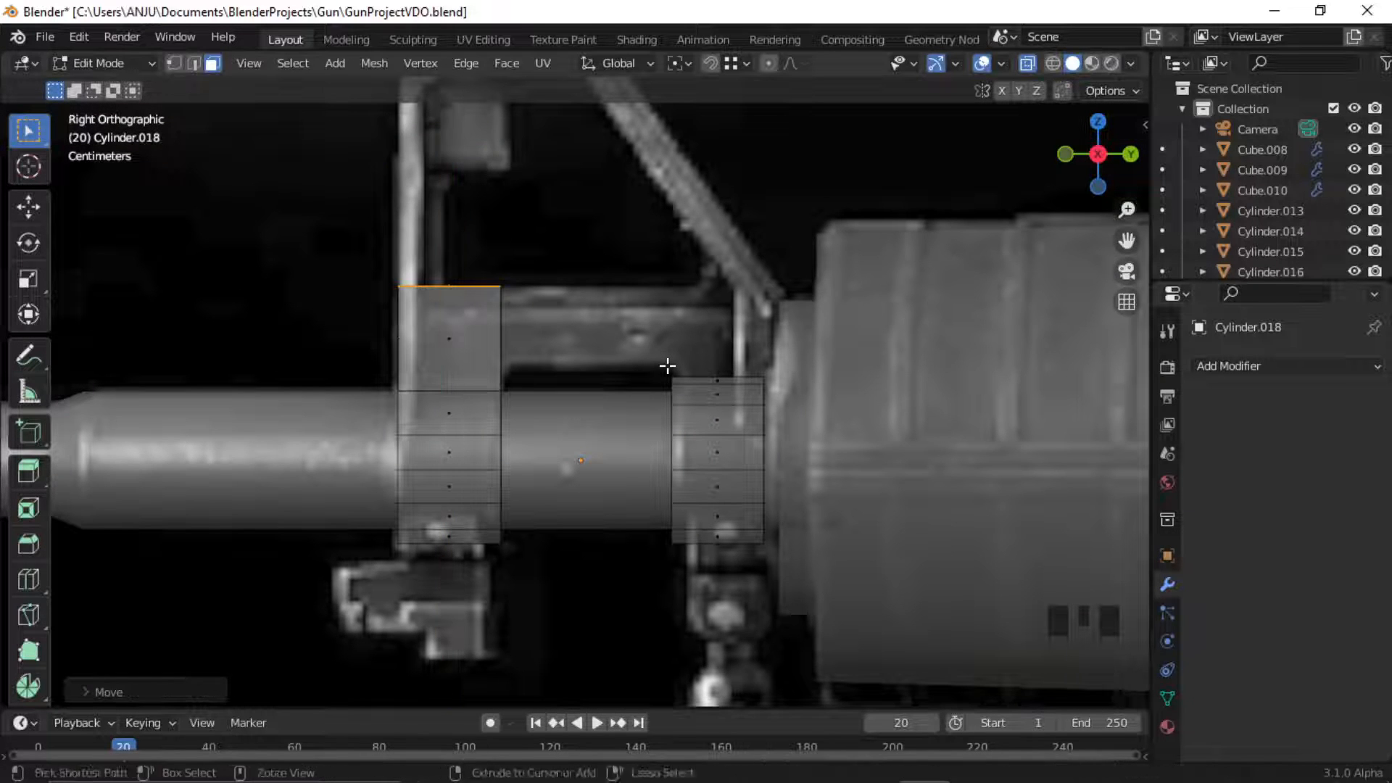
Undo the extrusion and flattening of the front clamp ring's top faces.
key("ctrl+z")
key("ctrl+z")
key("ctrl+z")
key("ctrl+z")
Select the top faces of both clamp rings and flatten them along Z.
middle_click_drag(637, 363, 532, 307)
left_click(482, 544)
left_click(454, 584)
middle_click_drag(448, 392, 652, 428)
left_click(660, 436, "shift")
left_click(661, 461, "shift")
left_click(660, 482, "shift")
middle_click_drag(660, 482, 640, 459)
key("s")
left_click(641, 459)
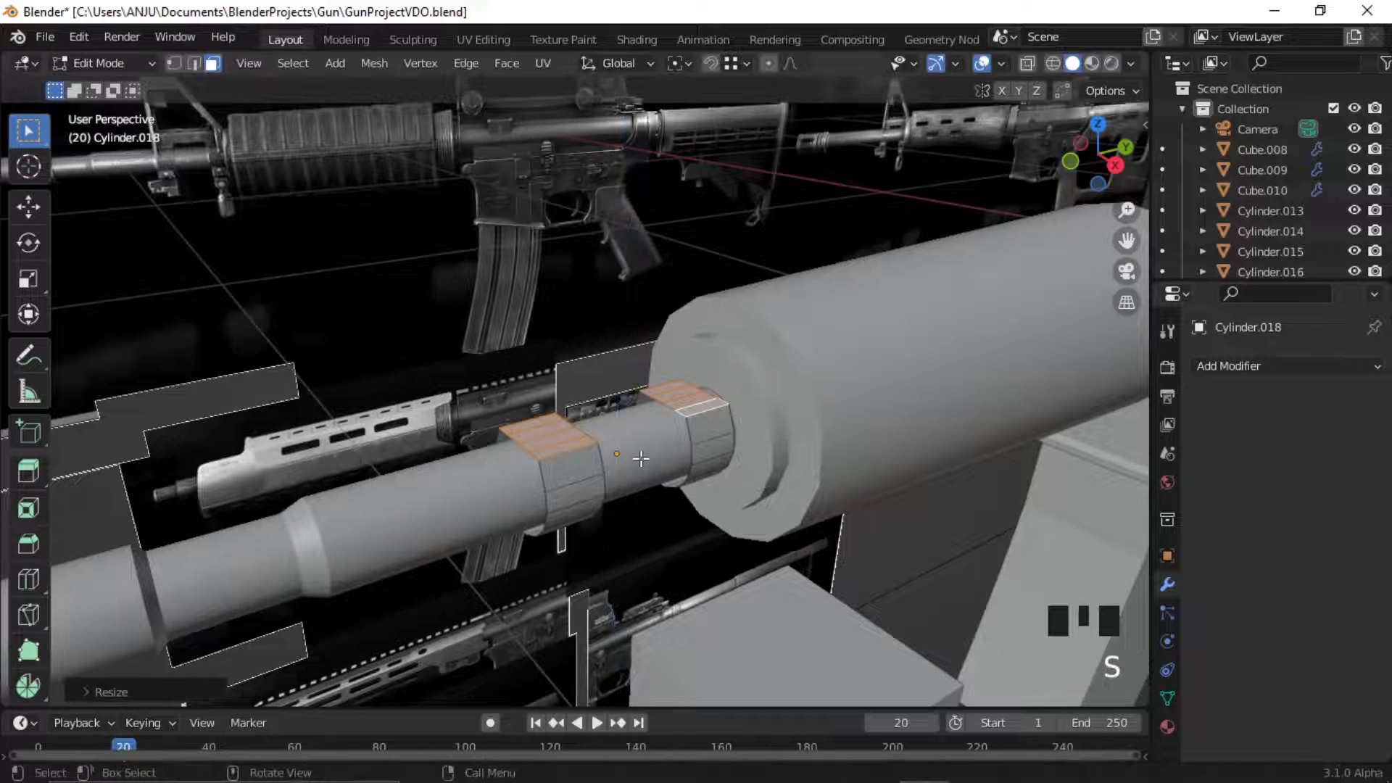
Extrude the flattened top faces of both clamp rings upward into raised blocks.
key("e")
left_click(641, 411)
middle_click_drag(641, 411, 653, 425)
Try to delete the side faces where the two raised clamp blocks face each other.
left_click_drag(685, 375, 642, 384)
middle_click_drag(641, 384, 528, 385)
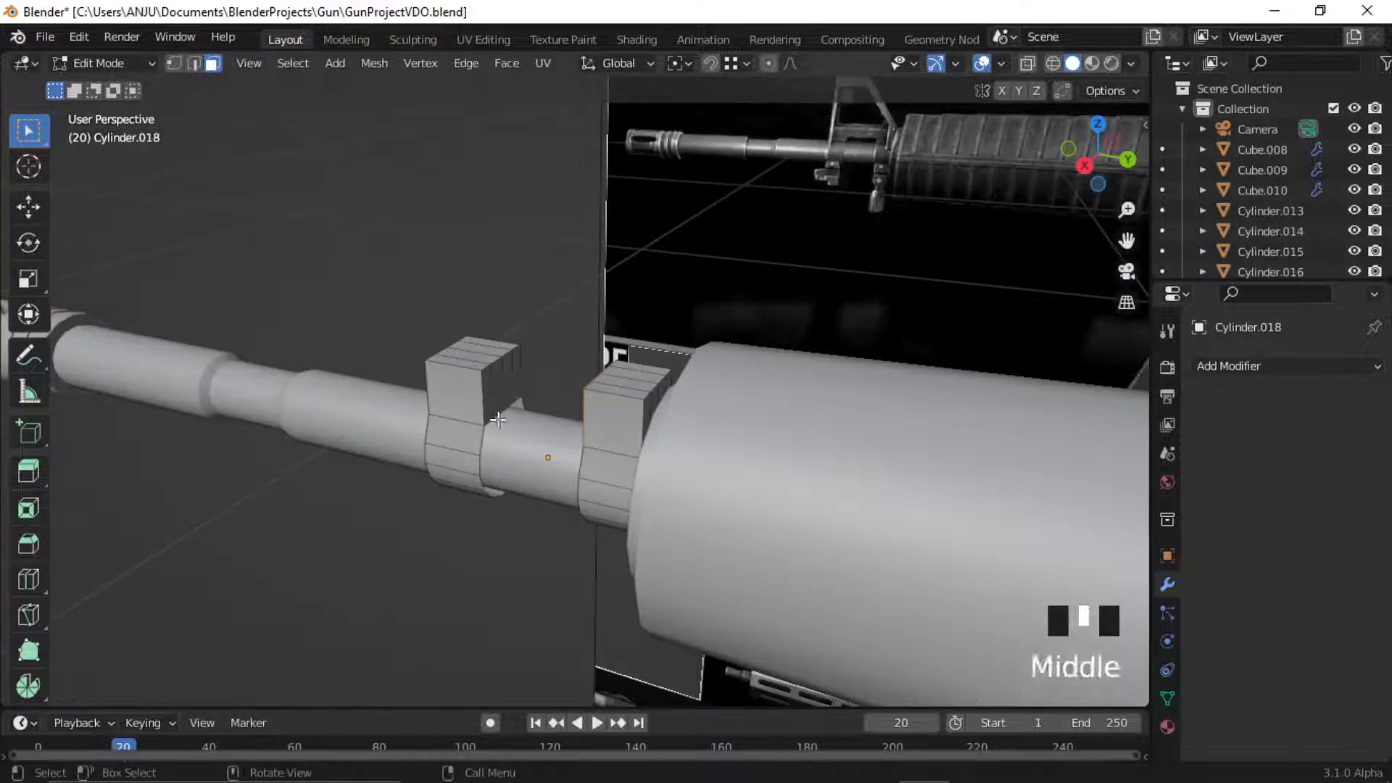
left_click_drag(486, 377, 549, 409, "shift")
key("x")
left_click(552, 410)
middle_click_drag(553, 398, 491, 416)
left_click(438, 311)
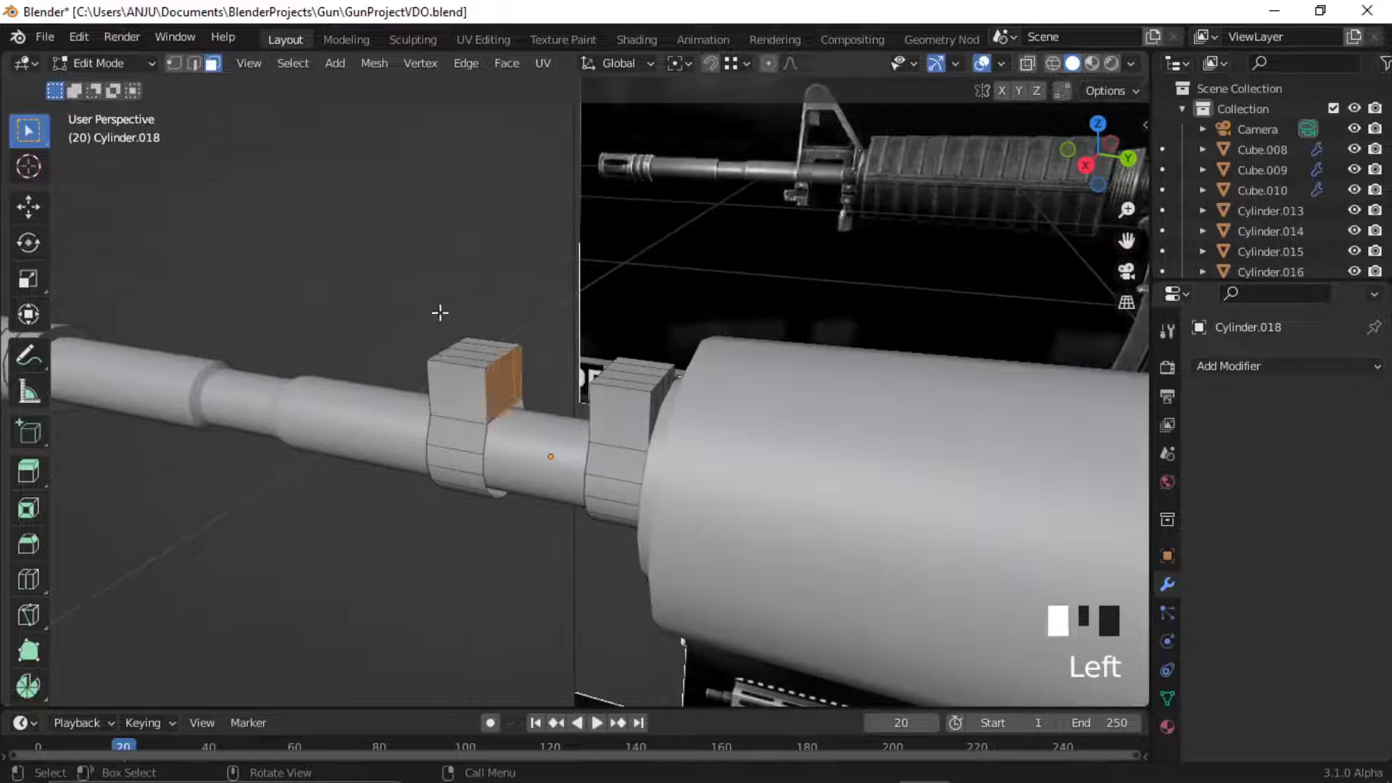
Add a horizontal loop cut to each raised clamp block and adjust its height along Z.
left_click(29, 579)
left_click_drag(475, 397, 472, 415)
middle_click_drag(475, 415, 595, 432)
left_click_drag(684, 392, 645, 369)
key("g")
key("z")
left_click(674, 413)
left_click(29, 131)
Delete the facing faces above the loop cuts on both clamp blocks and bridge the open edge loops between them.
left_click(212, 64)
middle_click_drag(645, 368, 513, 366)
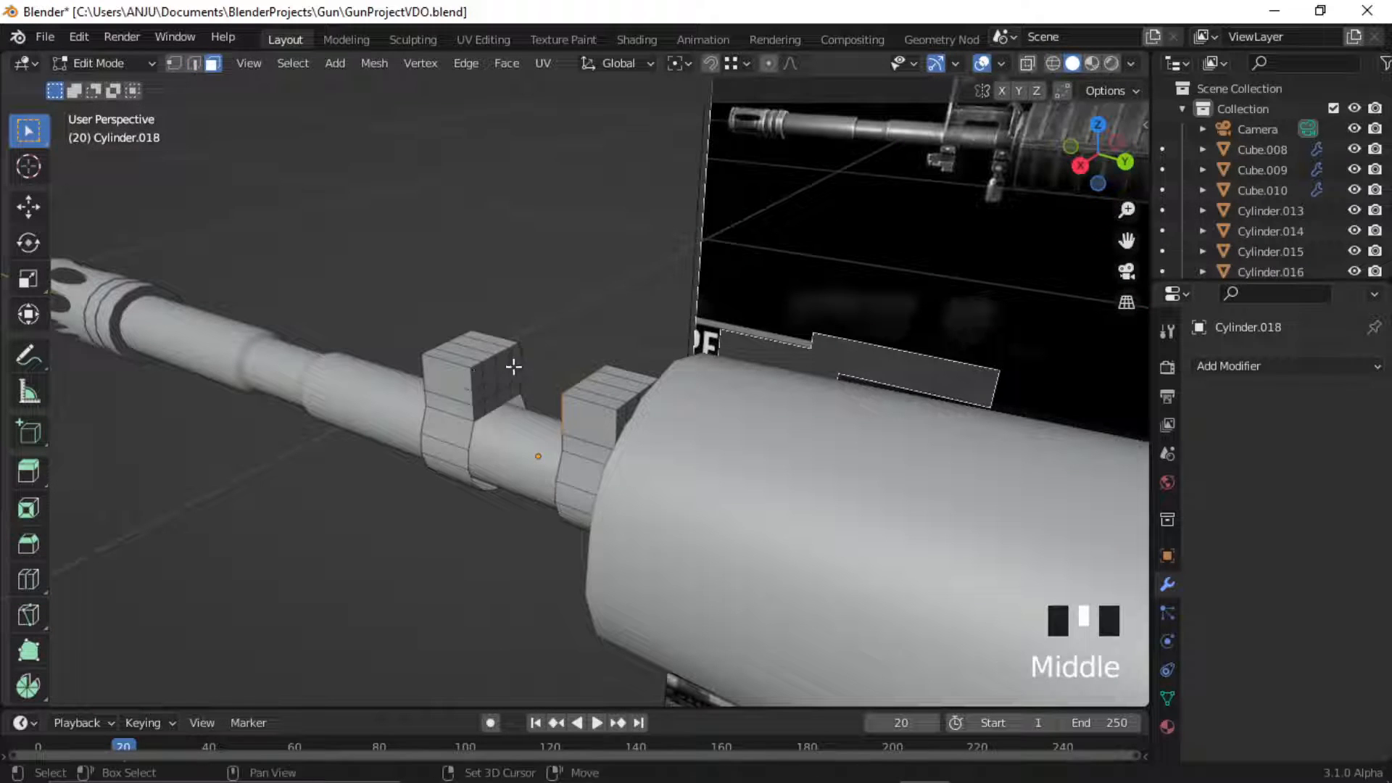
key("x")
left_click(556, 334)
left_click(193, 64)
left_click(503, 351, "alt")
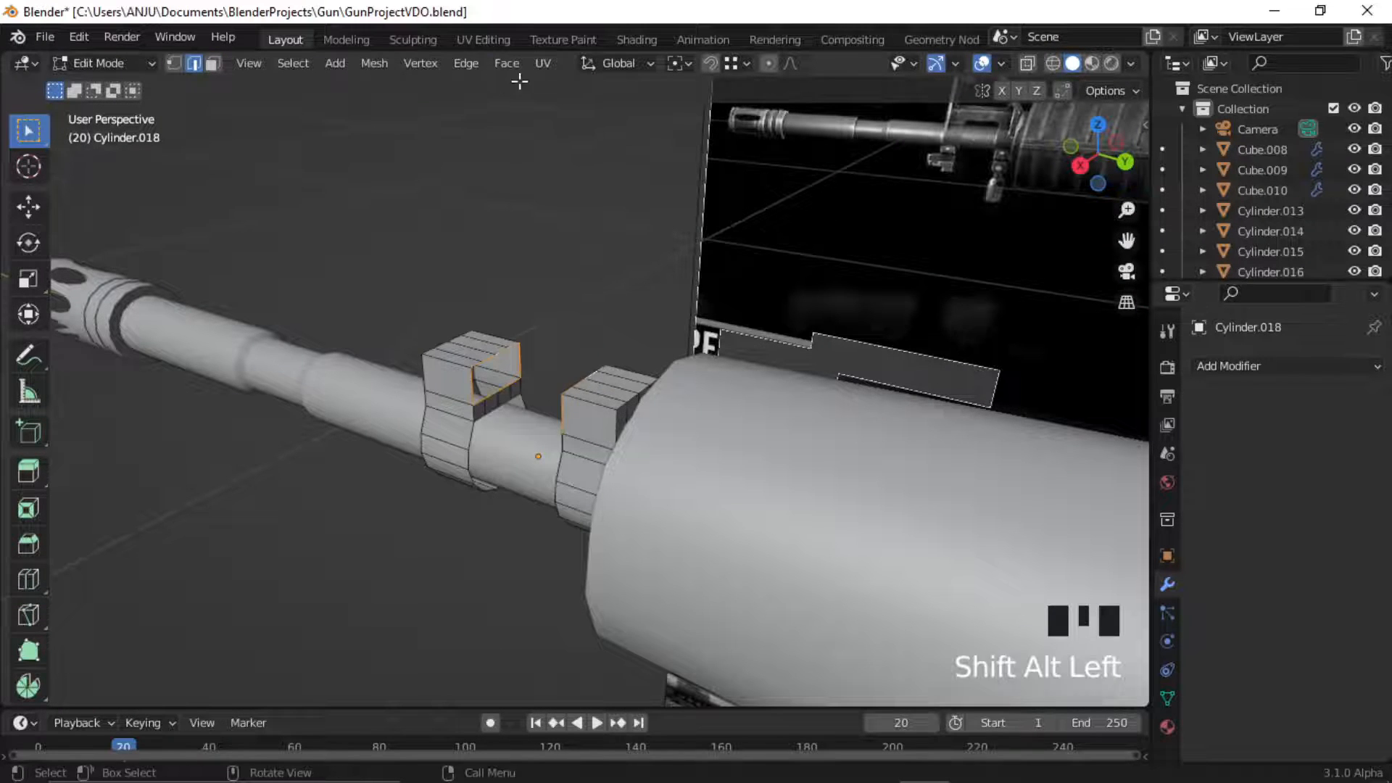
left_click(466, 63)
left_click(513, 132)
Duplicate the spare mirrored cube, move the copy along Y and position it over the trigger guard in the side view.
middle_click_drag(575, 308, 616, 399)
scroll(672, 426, "up", 3)
key("shift+d")
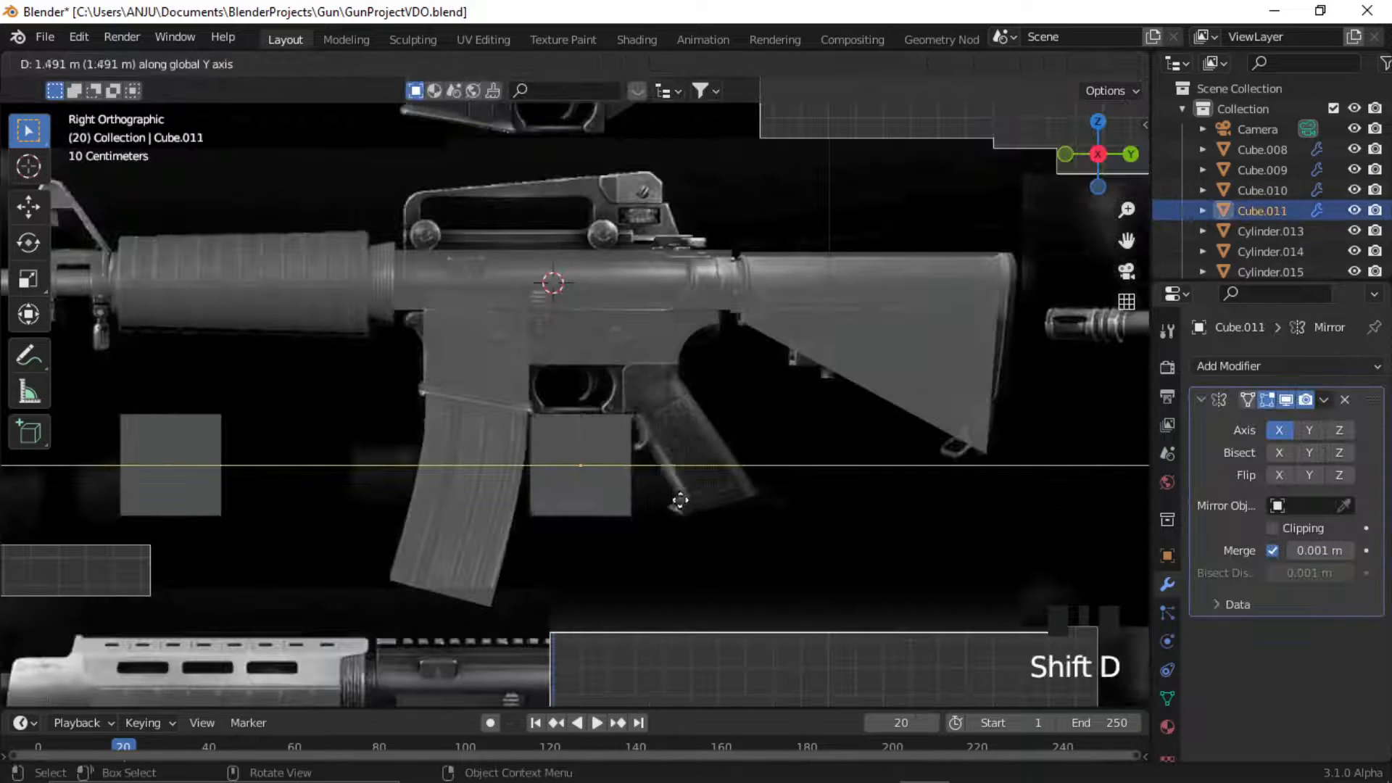
left_click(689, 502)
scroll(645, 540, "up", 5)
key("g")
left_click(582, 456)
Move the cube's bottom vertices up to the lower edge of the trigger guard in the reference.
key("Tab")
left_click_drag(394, 533, 750, 616)
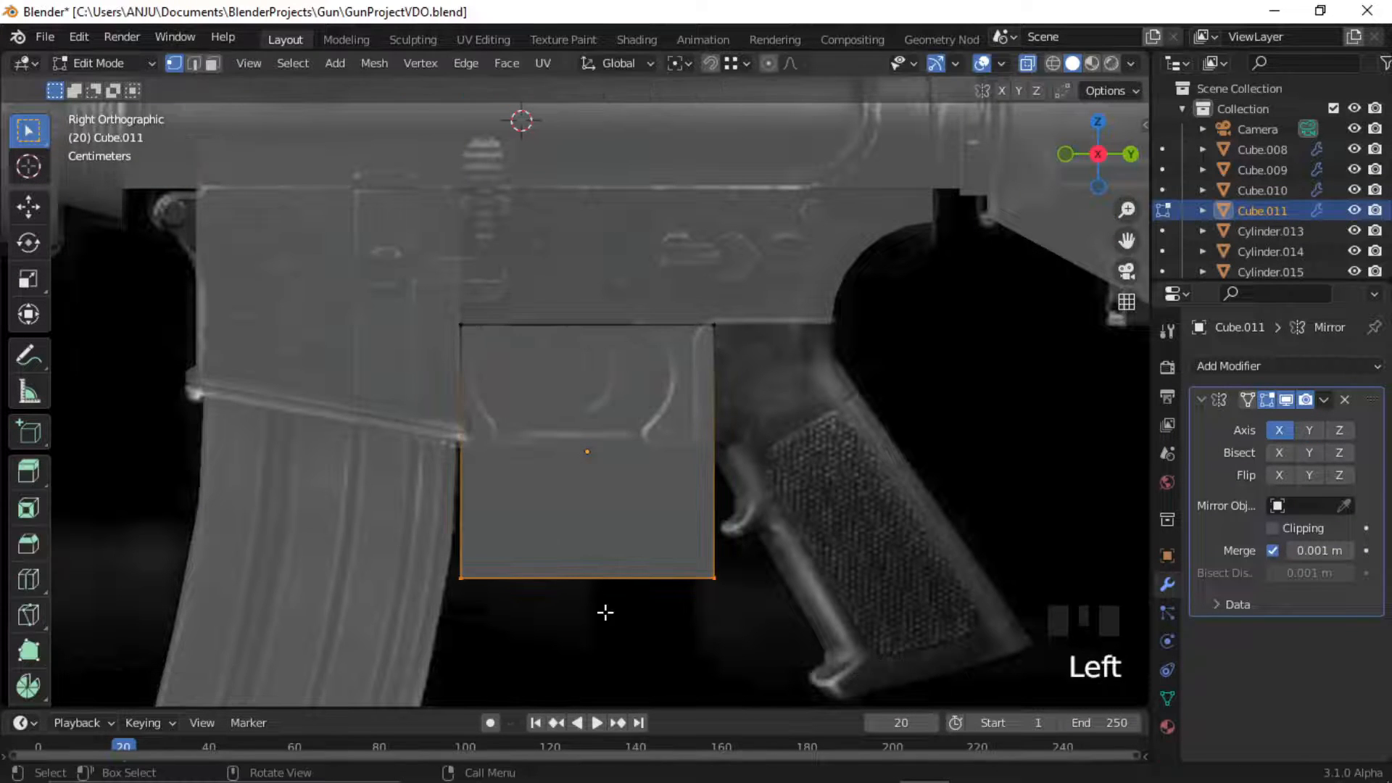
key("g")
left_click(783, 522)
scroll(590, 425, "up", 3)
Inset the trigger guard block's side face by about 0.106 m.
left_click(501, 463)
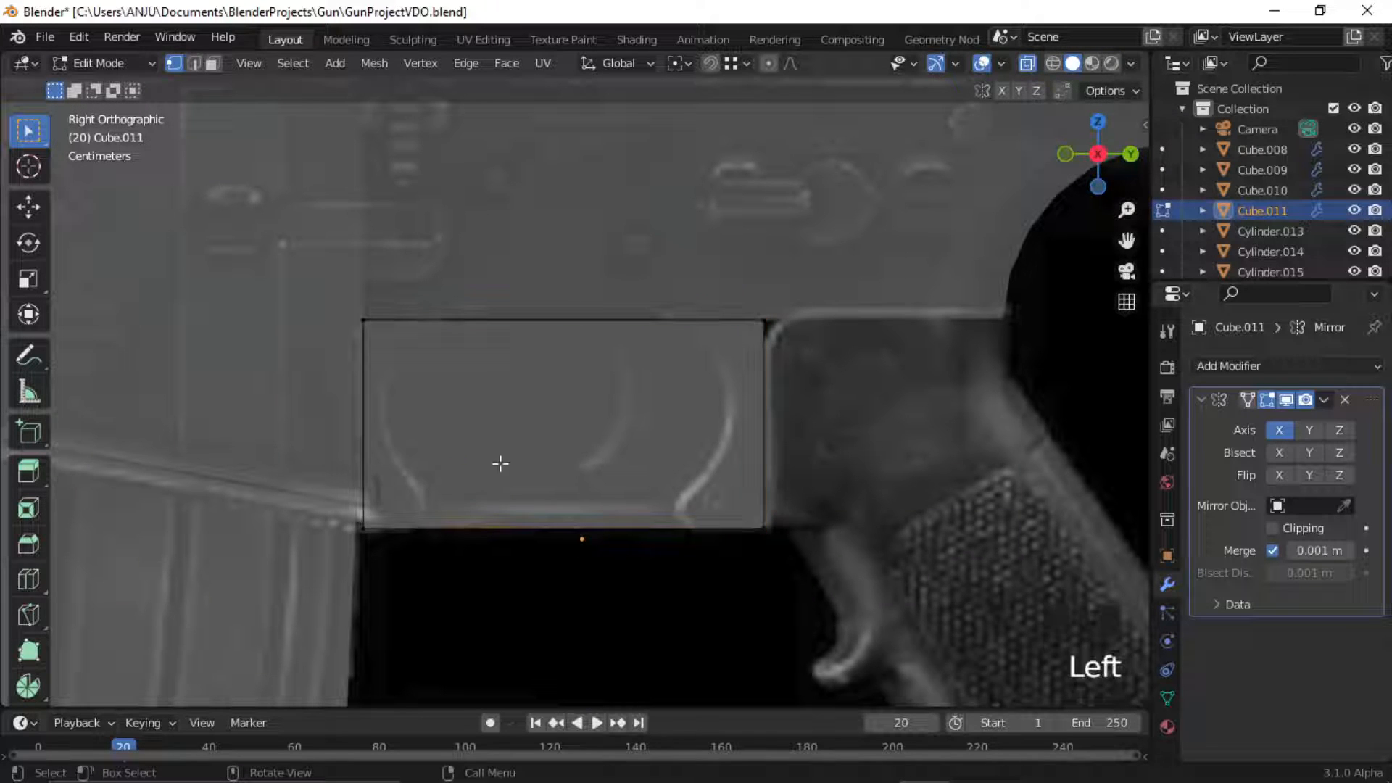
key("3")
left_click(507, 464)
key("i")
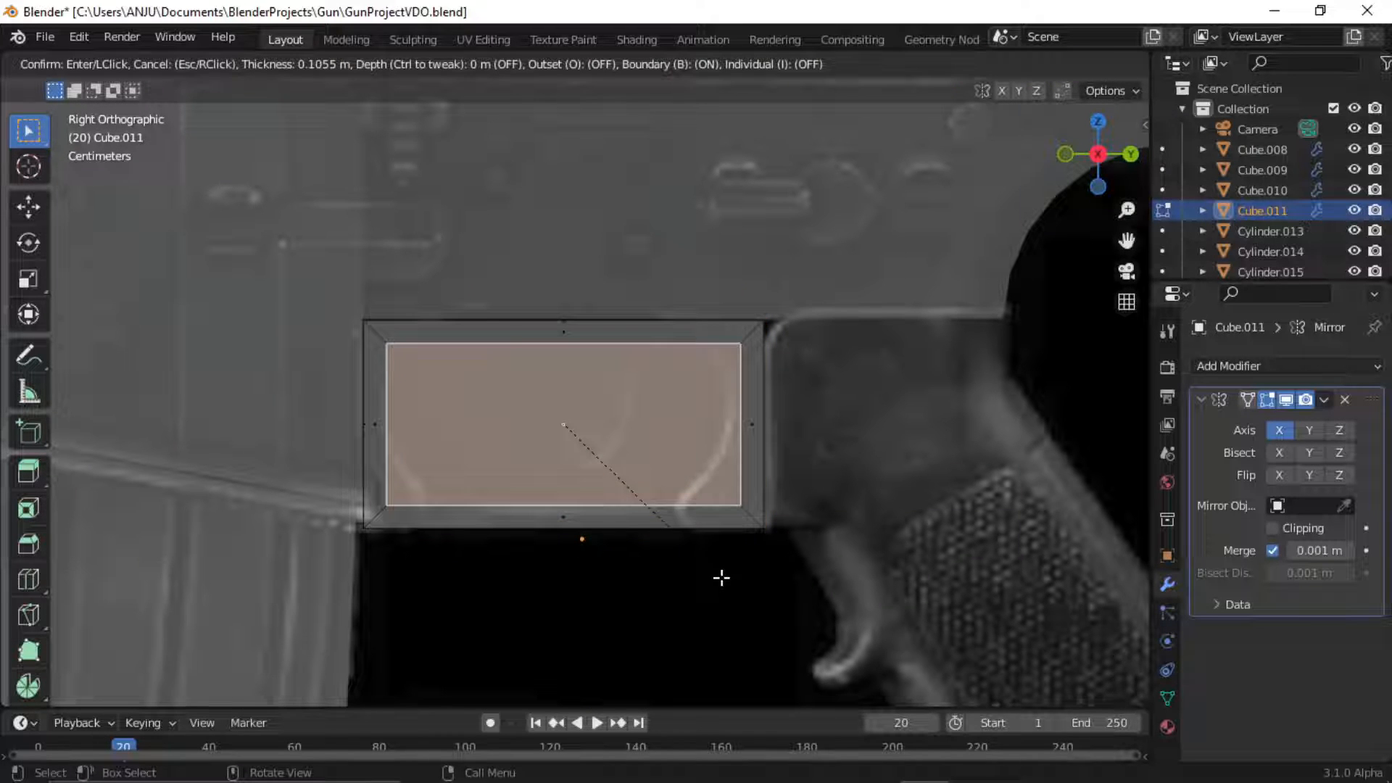
left_click(721, 578)
Add a horizontal loop cut through the middle of the trigger guard block and box-select its vertices.
left_click(28, 581)
left_click(365, 428)
left_click(28, 132)
key("1")
left_click_drag(380, 413, 749, 441)
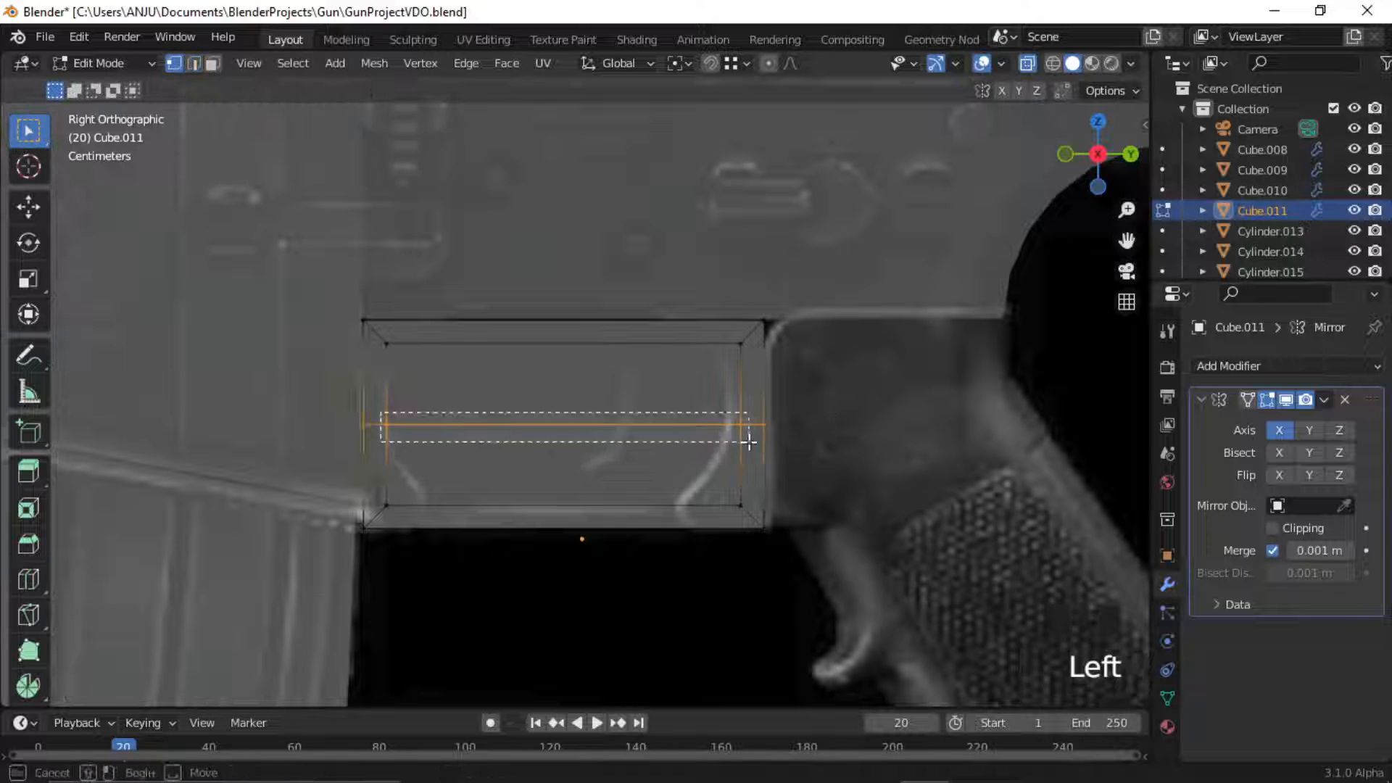
Move the inset's rear corner vertices and lower front vertex along Y to follow the trigger guard opening.
key("g")
left_click(739, 503)
key("g")
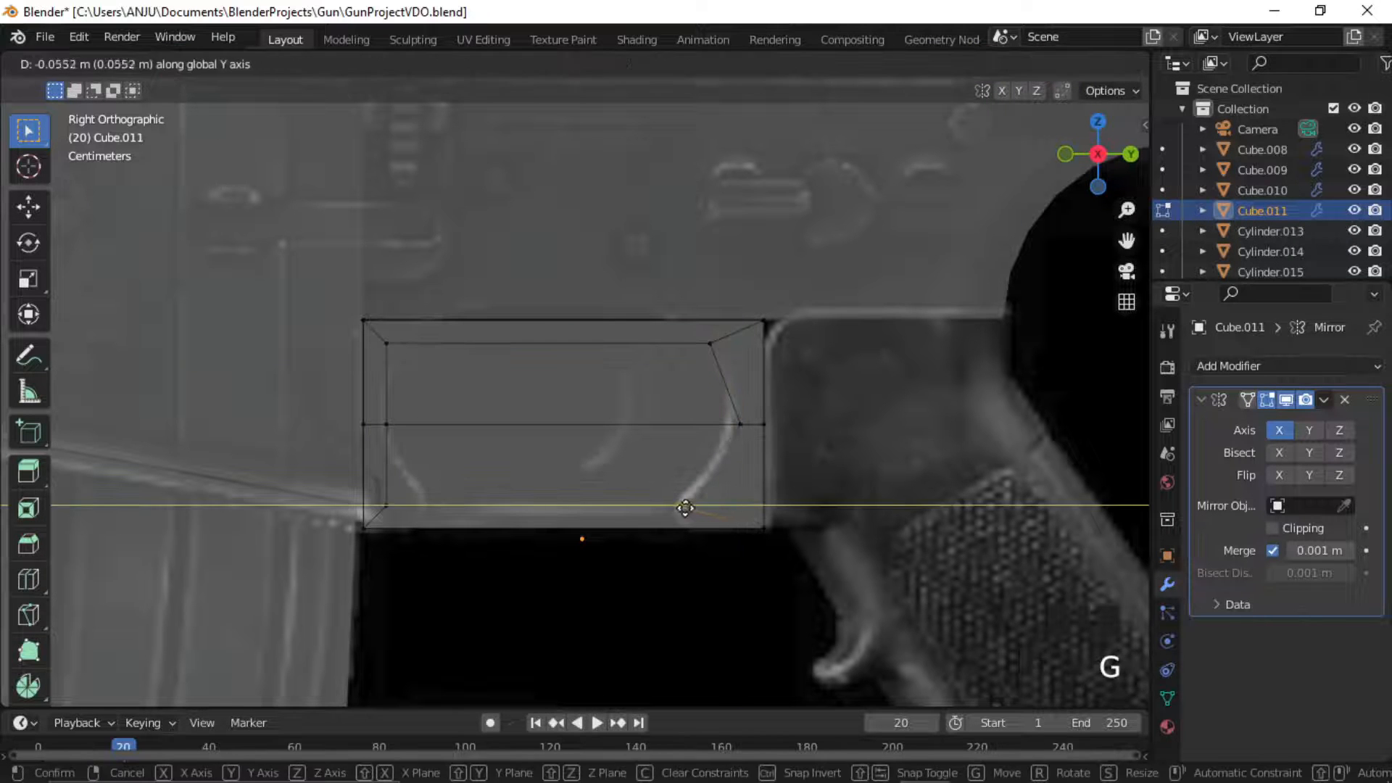
left_click(683, 508)
left_click(384, 502)
key("g")
key("y")
left_click(423, 507)
Raise the inset's two lower vertices along Z and move its upper front vertex along Y to complete the opening's outline.
left_click(684, 507, "shift")
key("g")
key("z")
left_click(706, 502)
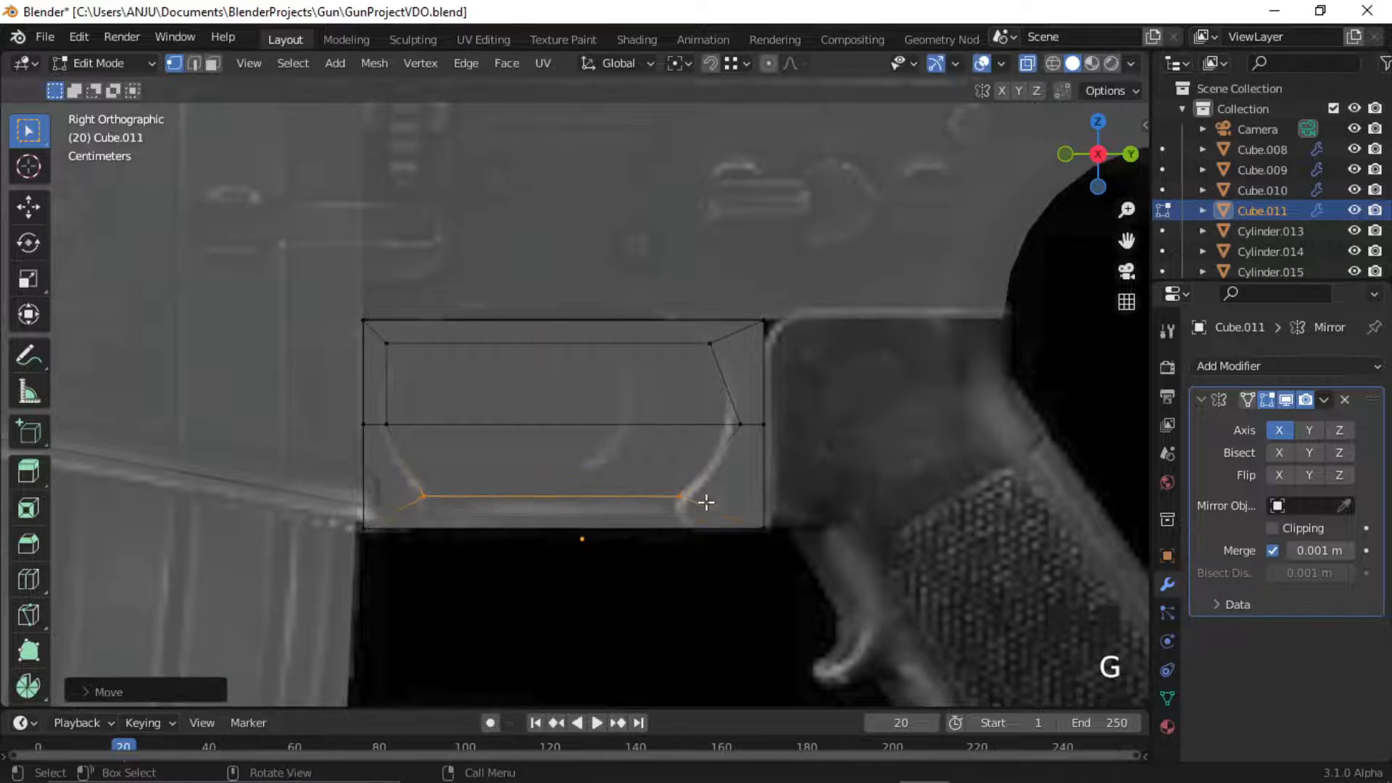
left_click(392, 341)
key("g")
key("y")
left_click(494, 385)
Delete the two inset faces to open the trigger guard and enable Clipping on its Mirror modifier.
key("3")
left_click(573, 450)
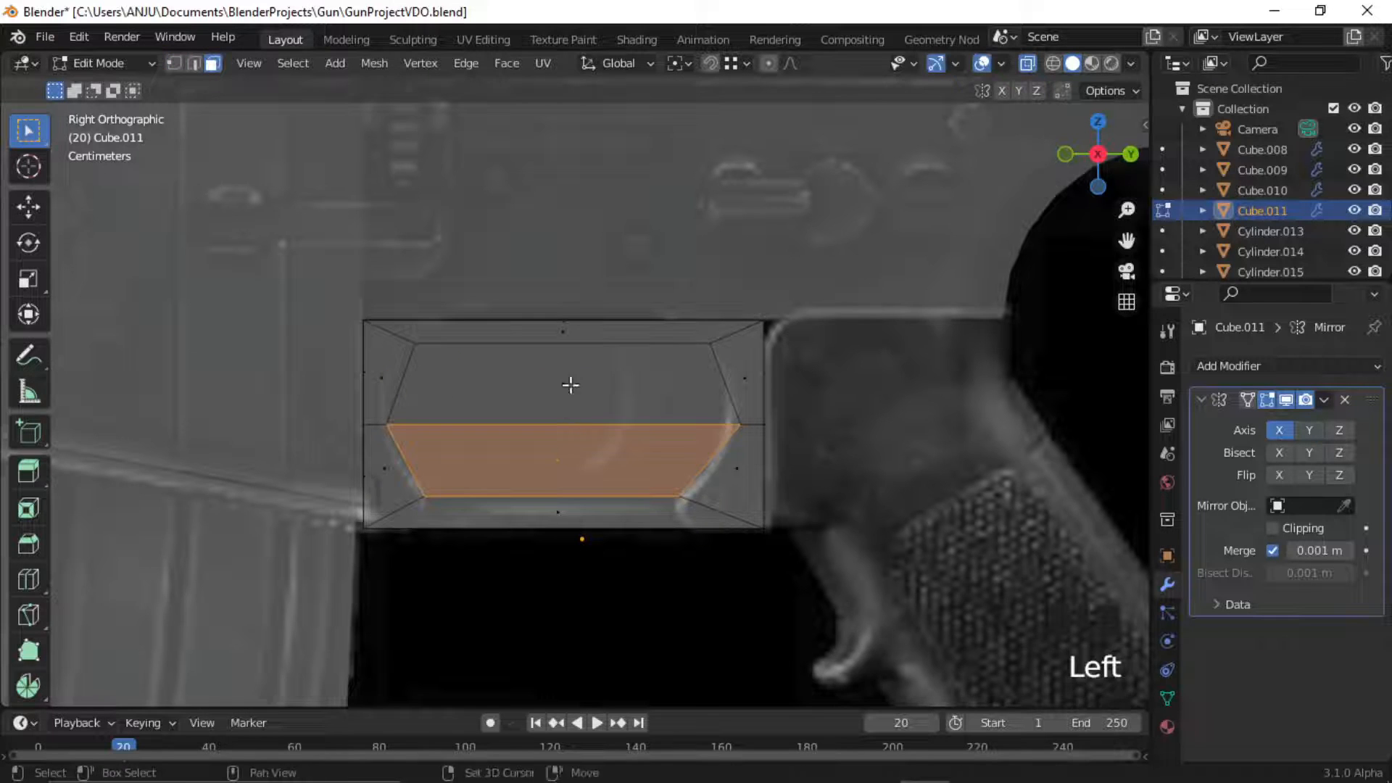
middle_click_drag(570, 385, 239, 423, "shift")
scroll(435, 419, "up", 2)
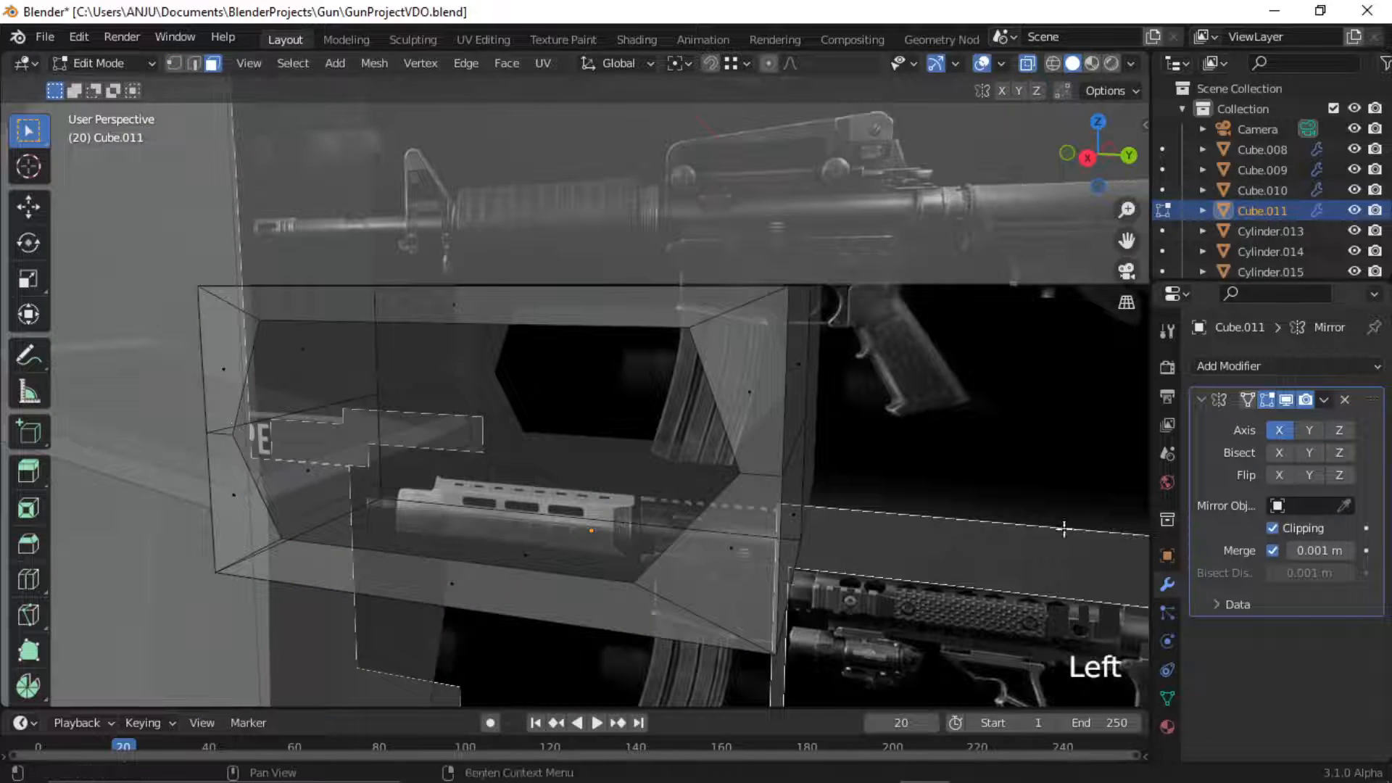
Extrude the opening's edge loop along X to the mirror plane and scale the trigger guard along X.
key("alt+z")
key("e")
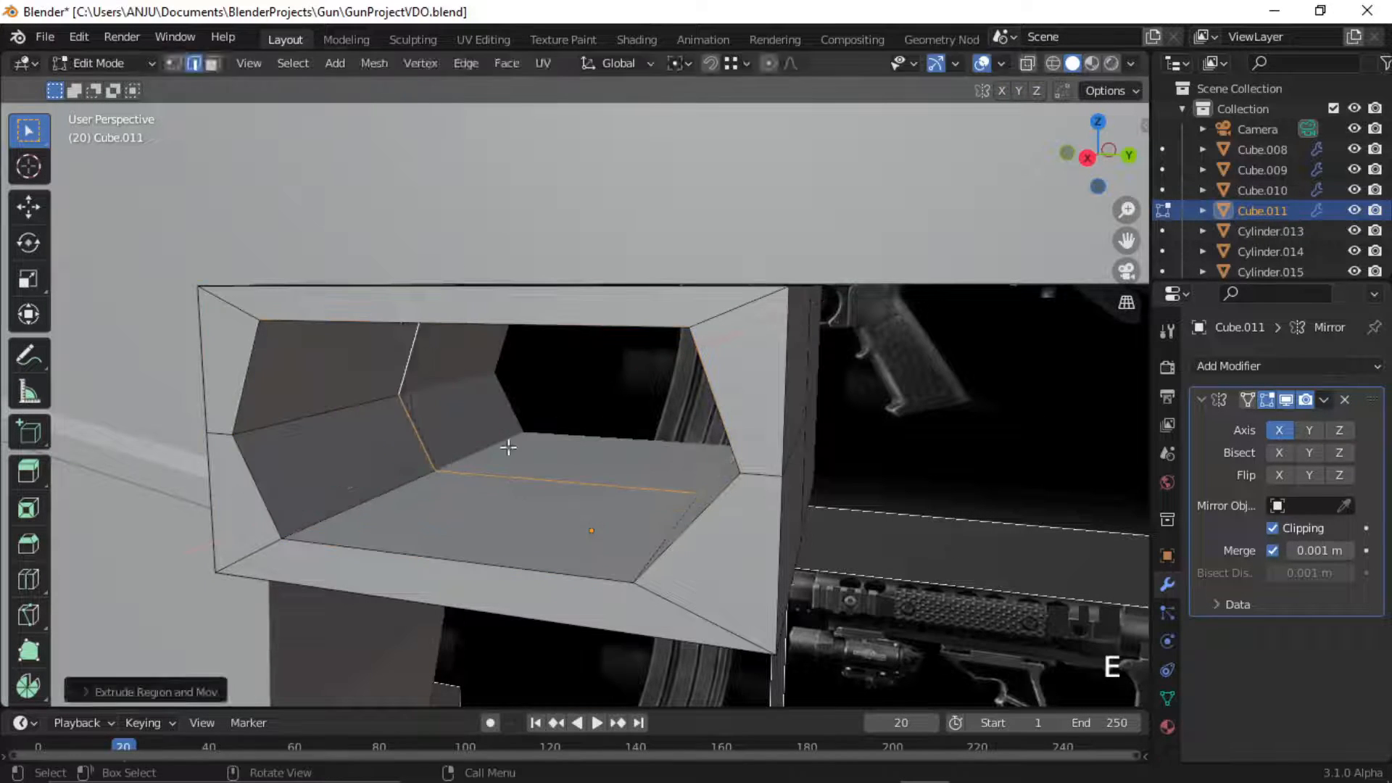
key("s")
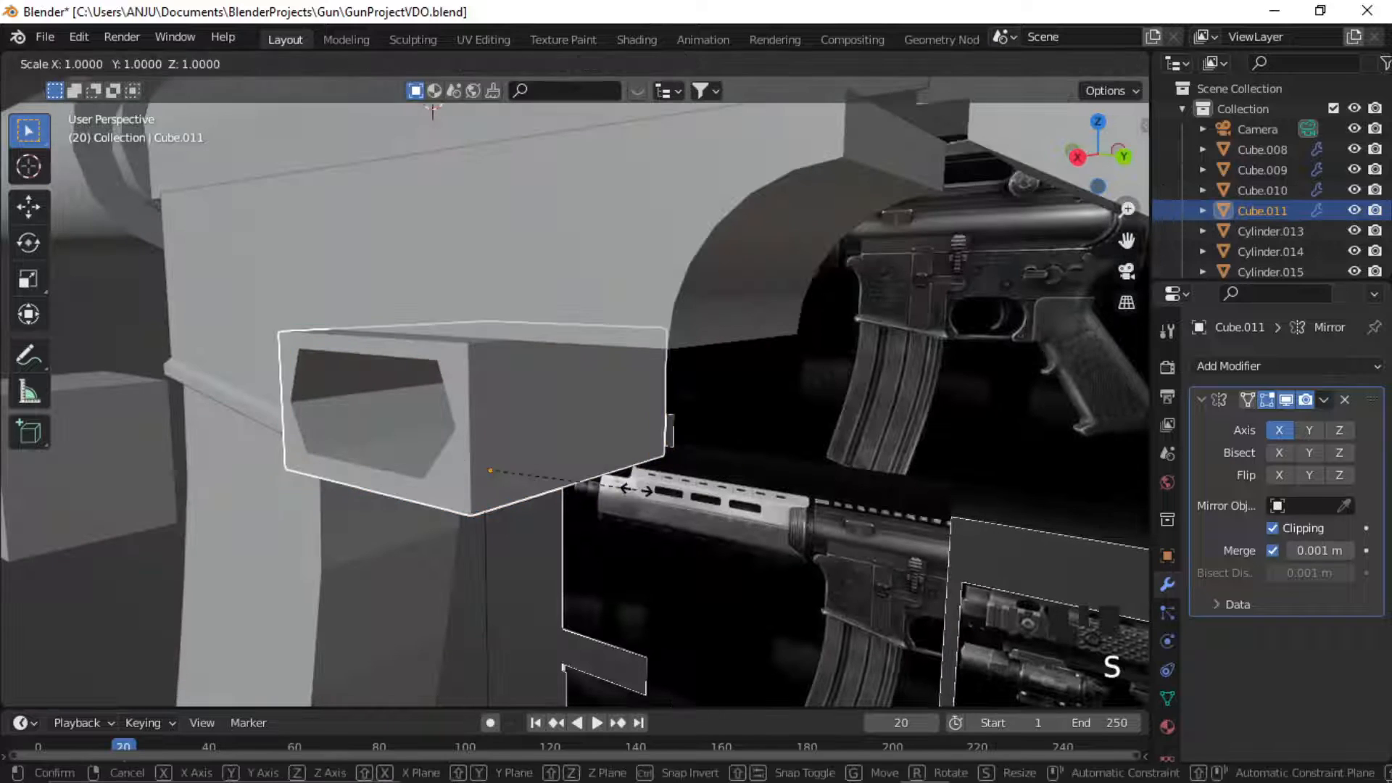
key("x")
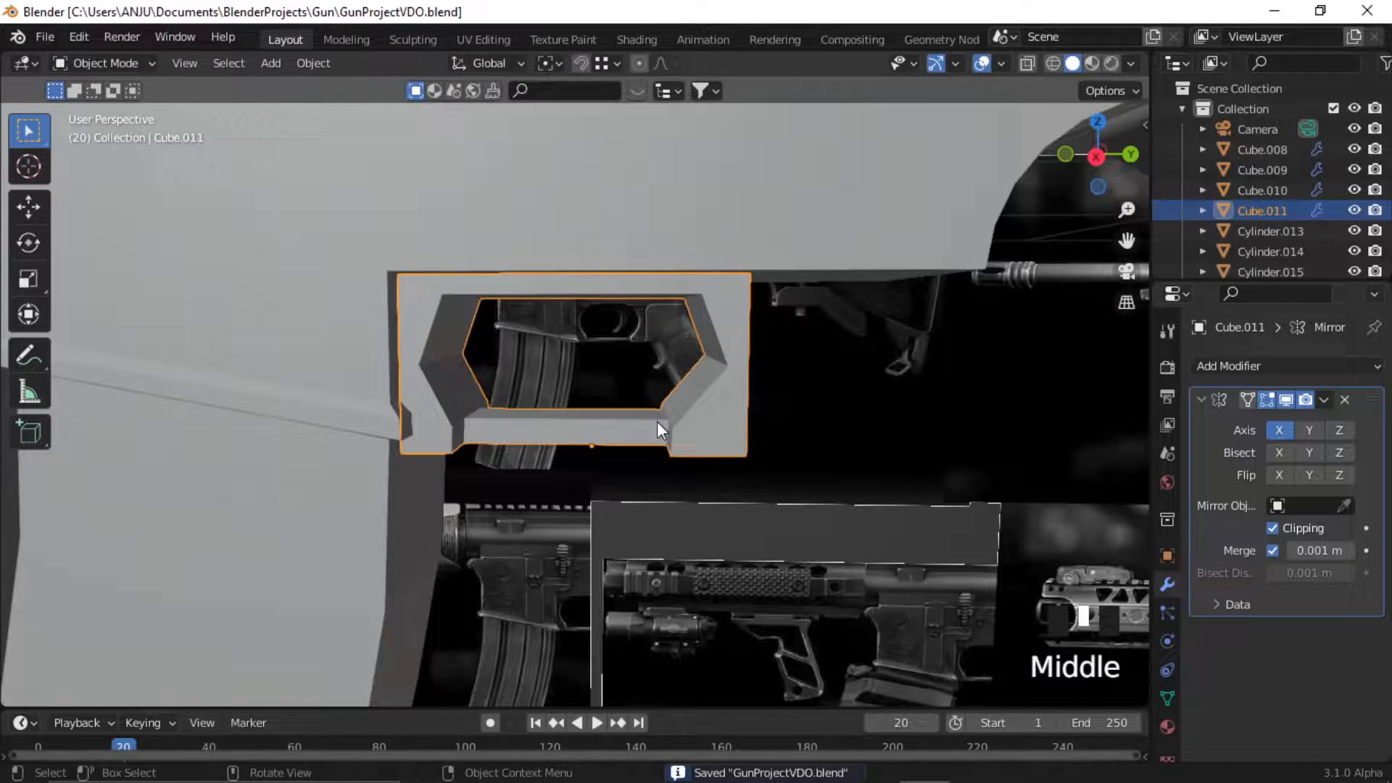
Bevel the upper and middle corner edges of the trigger guard opening 0.114 m wide with 3 segments.
key("Tab")
left_click(641, 362)
middle_click_drag(641, 363, 689, 311)
left_click(485, 227, "shift")
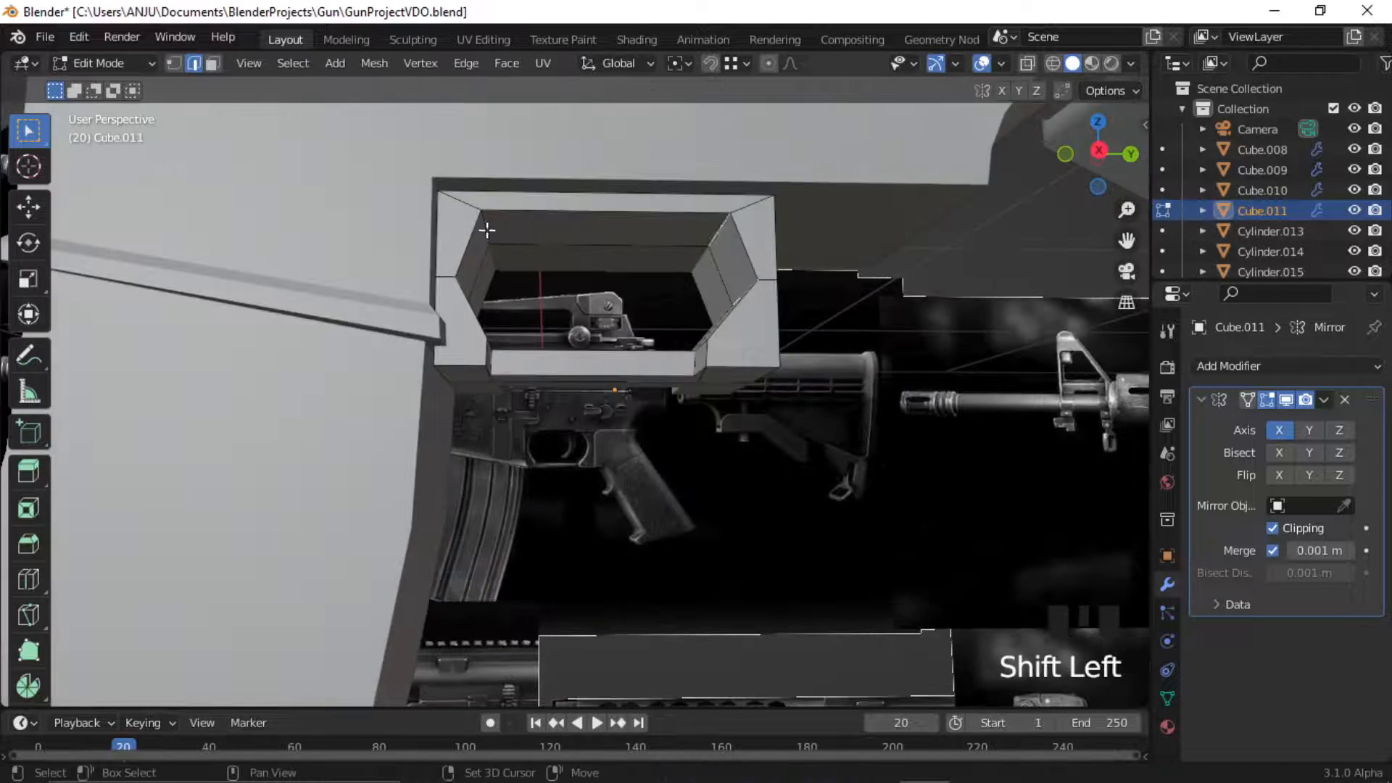
middle_click_drag(485, 227, 485, 389)
key("ctrl+b")
left_click(510, 408)
left_click(109, 689)
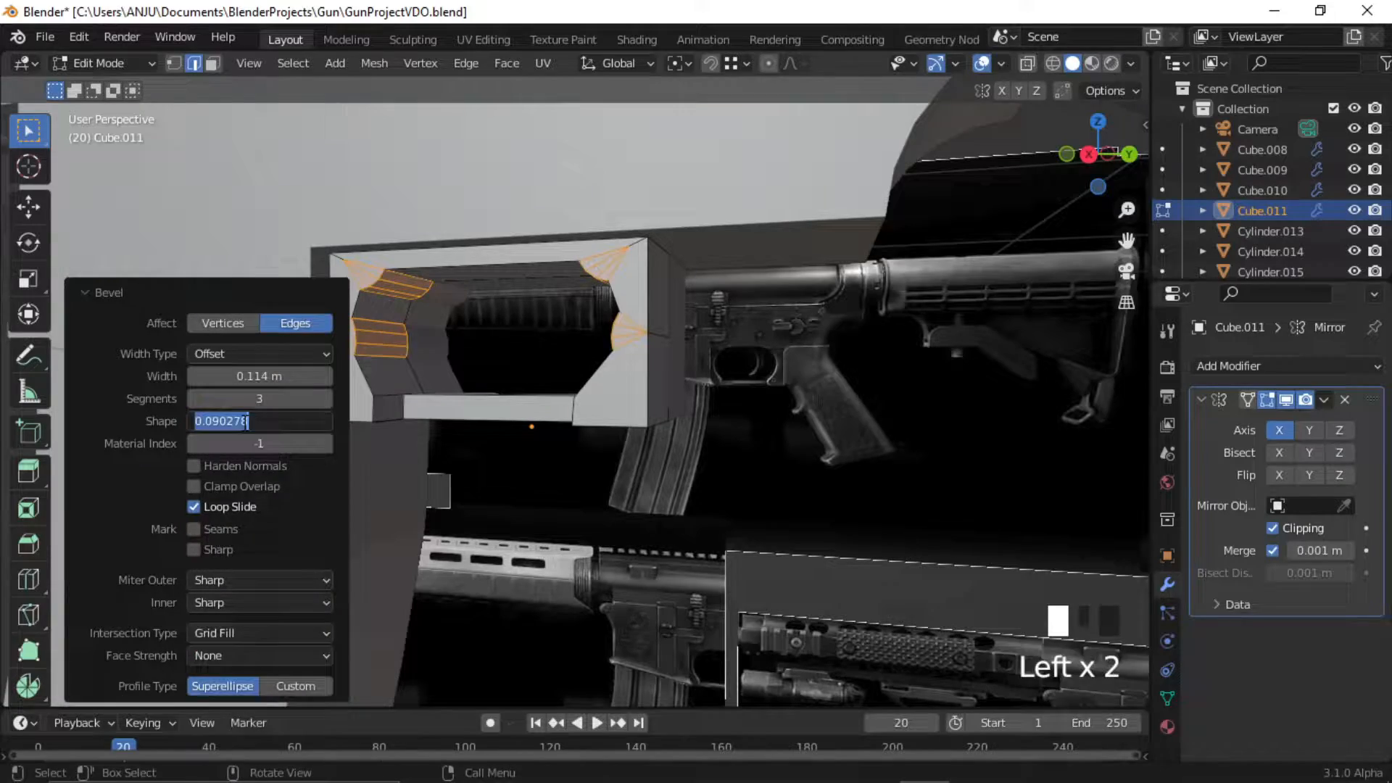
Duplicate the spare cube along Y and place the copy behind the trigger guard, over the top of the pistol grip.
key("shift+d")
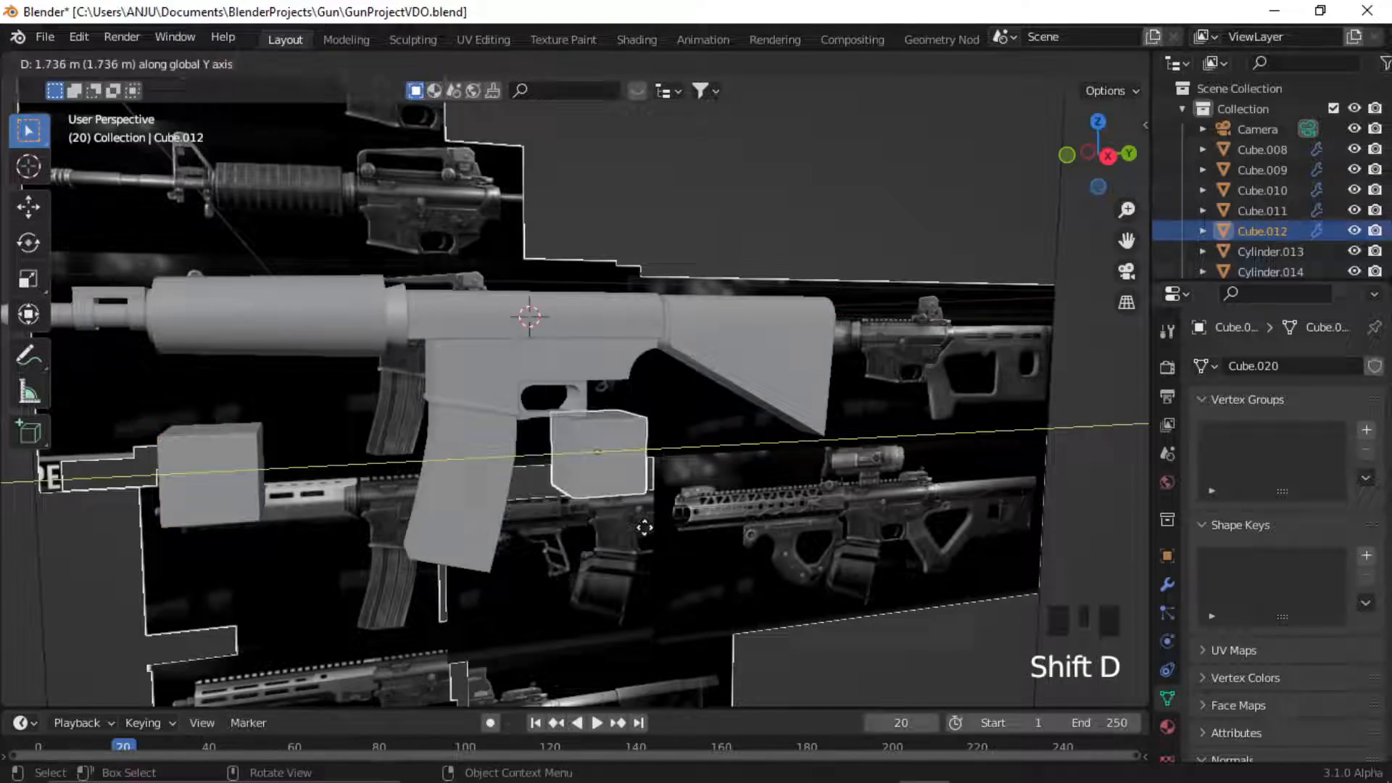
scroll(653, 460, "up", 5)
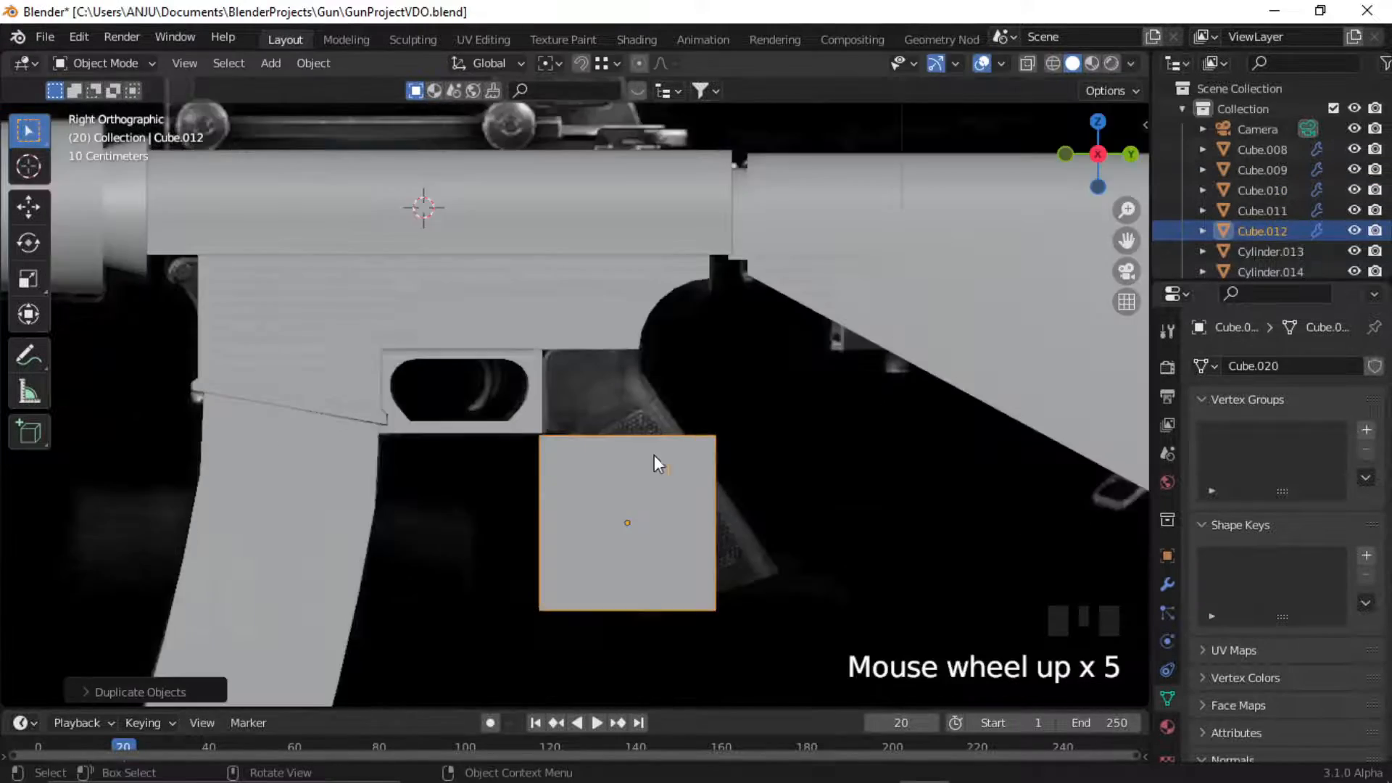
left_click(636, 580)
key("g")
Move the new cube's rear and bottom vertices to fit the block between the trigger guard and the receiver's rear curve.
scroll(688, 479, "down", 4)
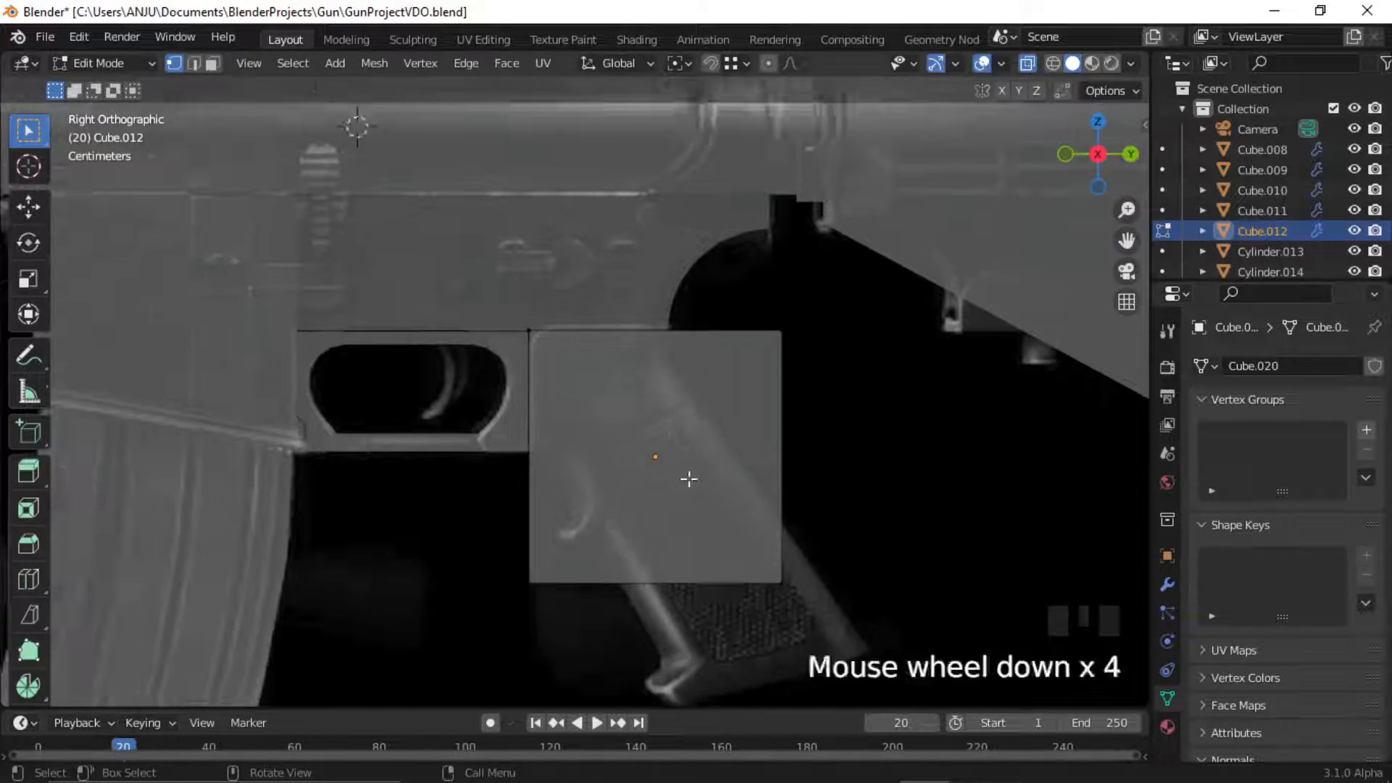
key("g")
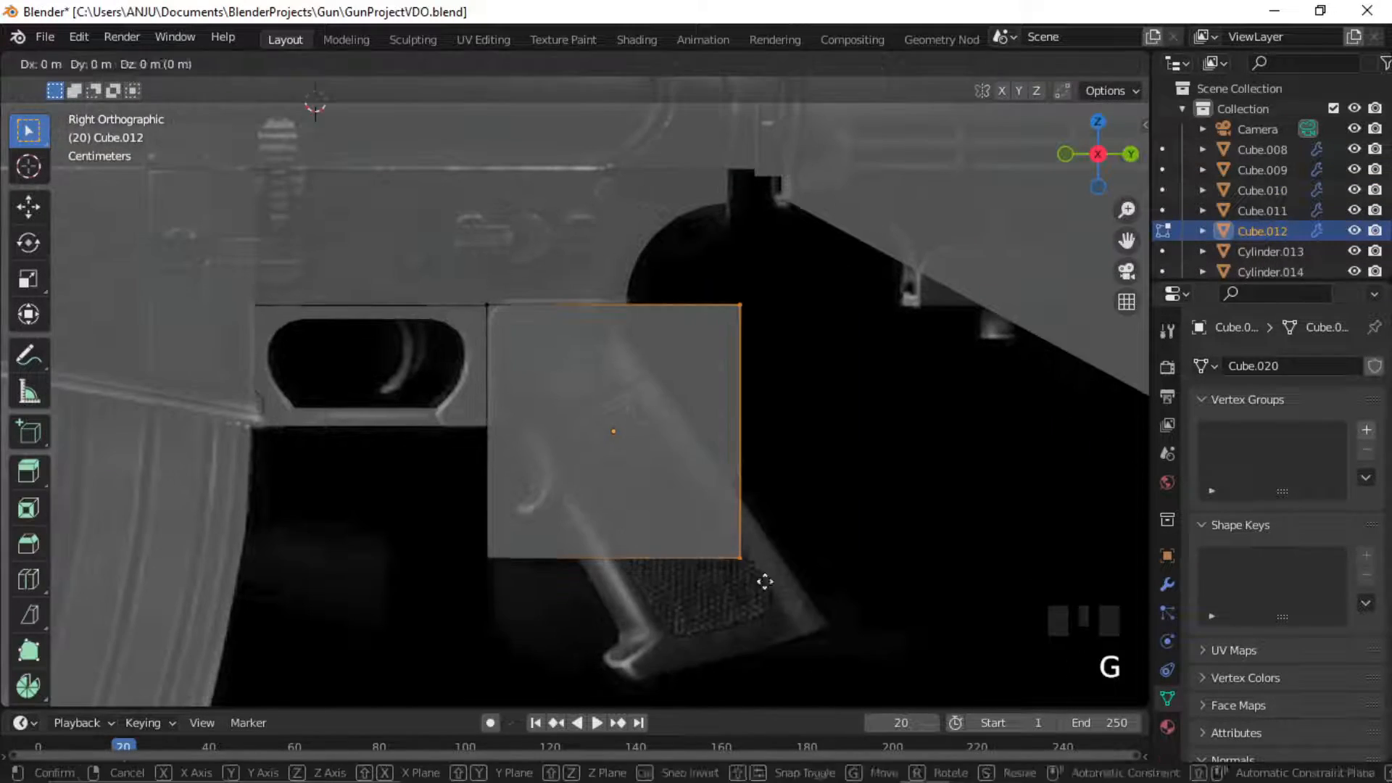
key("z")
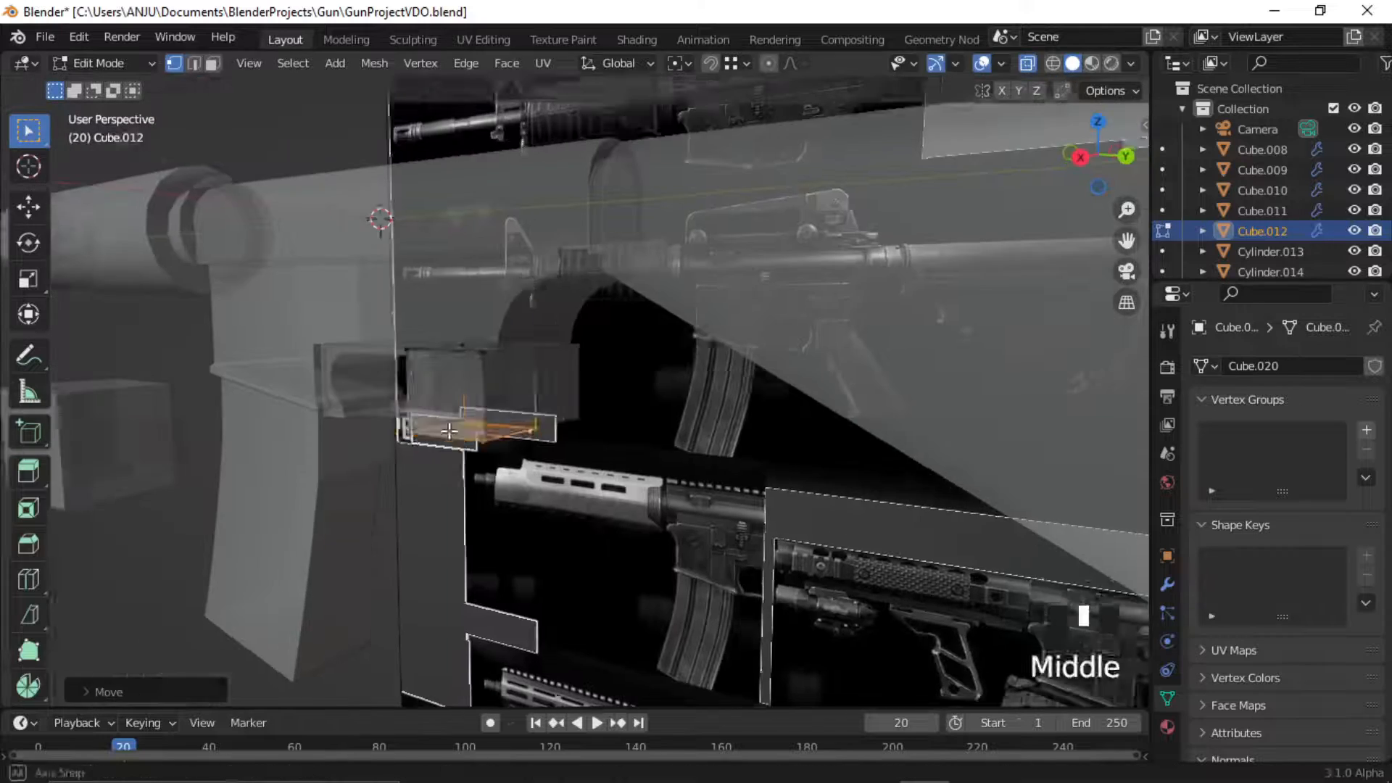
key("alt+z")
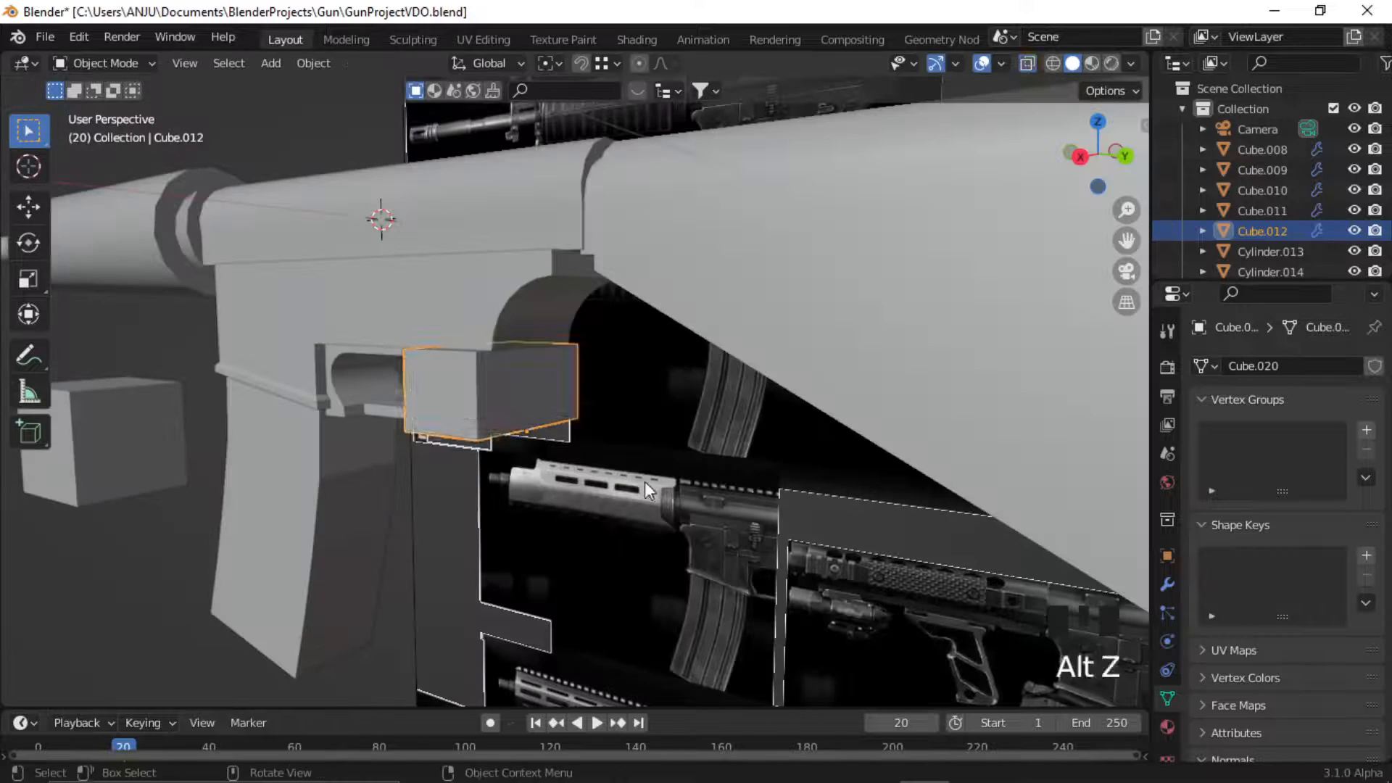
Scale the grip's upper block along X to suit the receiver's thickness.
key("s")
key("x")
middle_click_drag(560, 410, 606, 420)
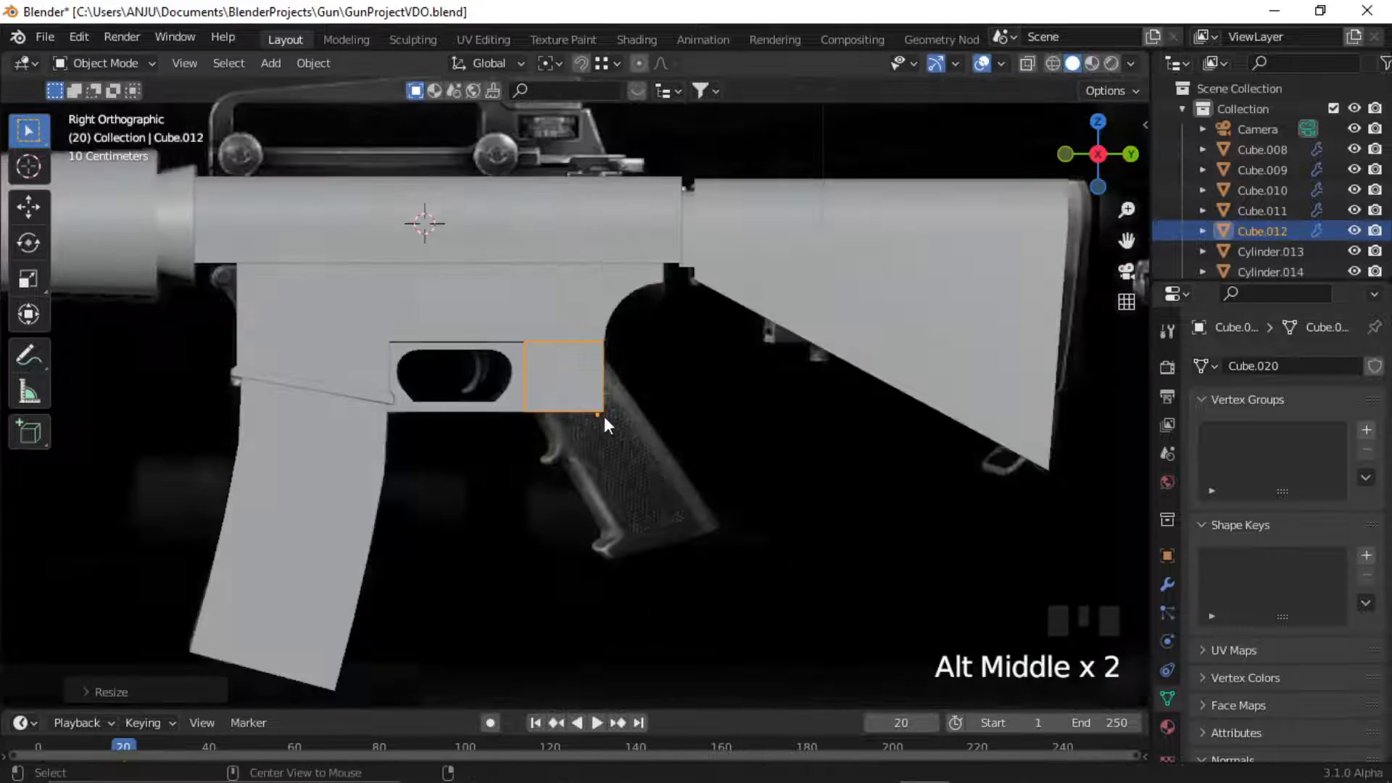
Bevel the lower rear edge of the grip-base block so its corner becomes a diagonal face above the pistol grip.
key("Tab")
left_click(541, 418)
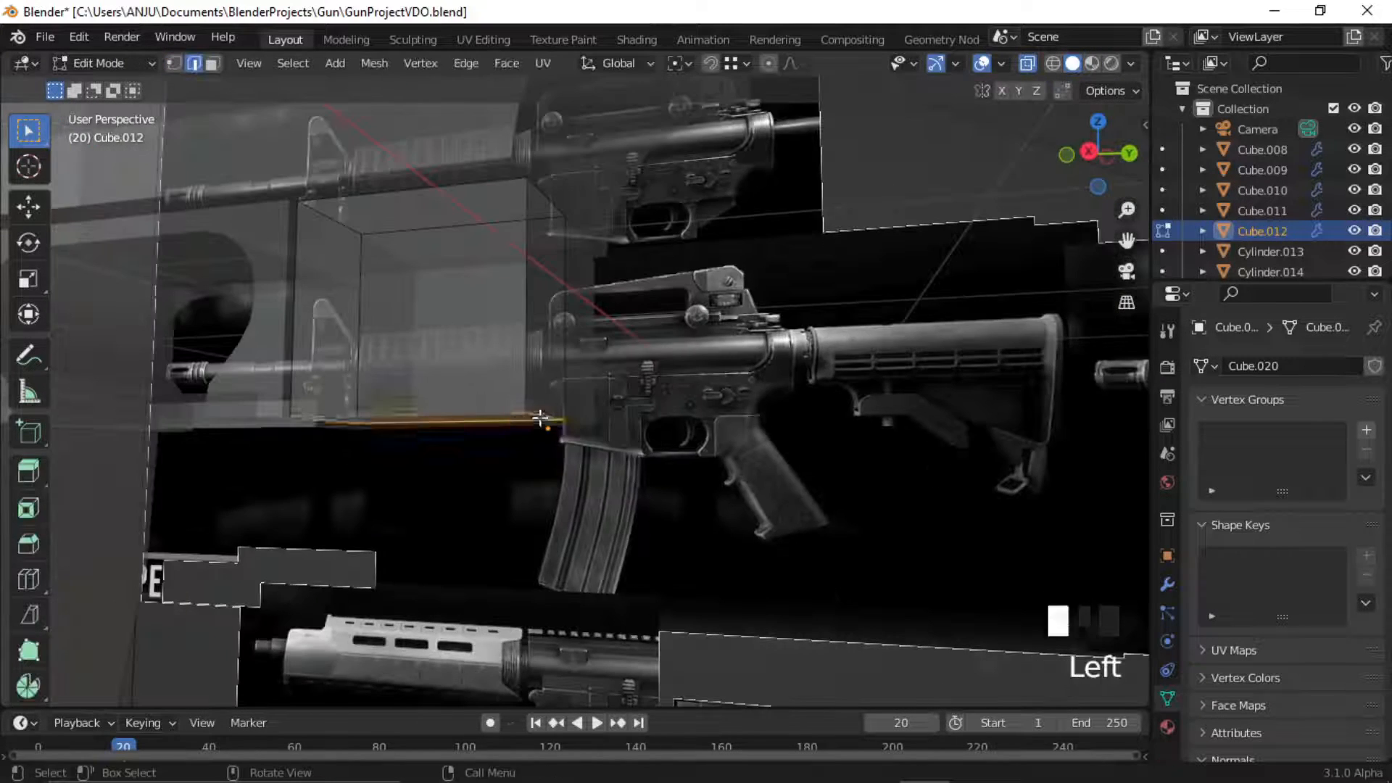
middle_click_drag(540, 417, 563, 445, "alt")
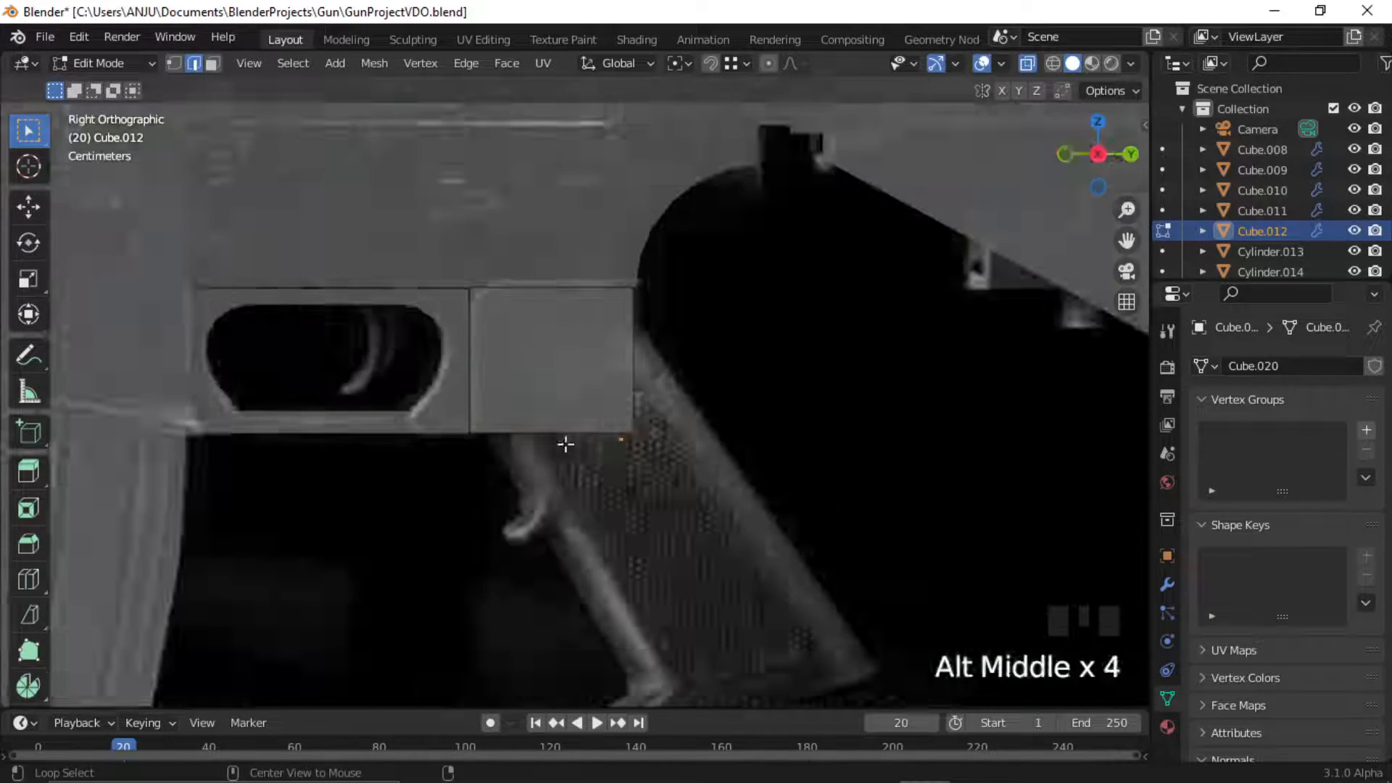
scroll(699, 485, "down", 1)
key("ctrl+b")
left_click(813, 536)
Move the lower vertices of the diagonal face along the Y axis to match the top of the reference grip.
key("1")
left_click_drag(478, 408, 628, 529)
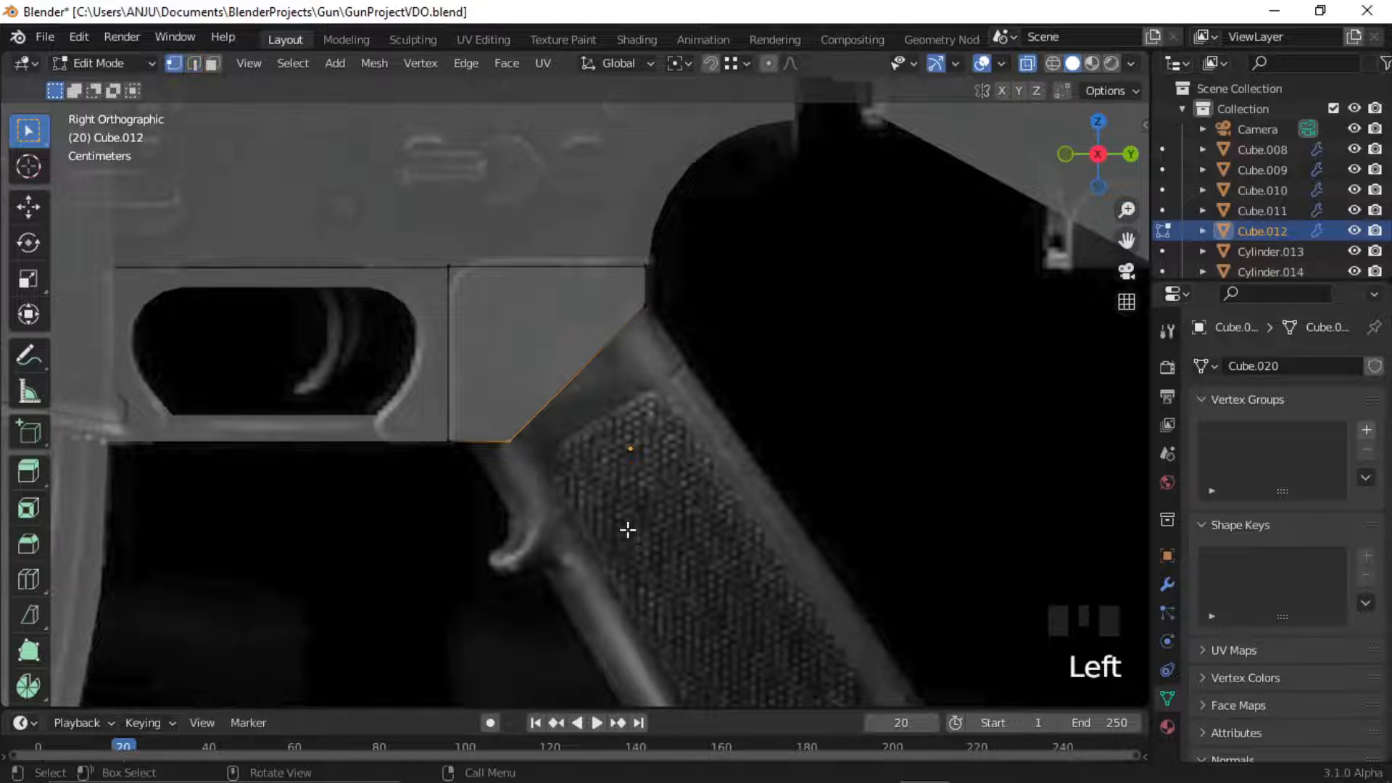
key("g")
key("y")
left_click(590, 527)
Extrude the diagonal face along its normal down the length of the reference pistol grip and adjust the end's position.
key("3")
scroll(554, 403, "down", 3)
key("alt+e")
left_click(655, 500)
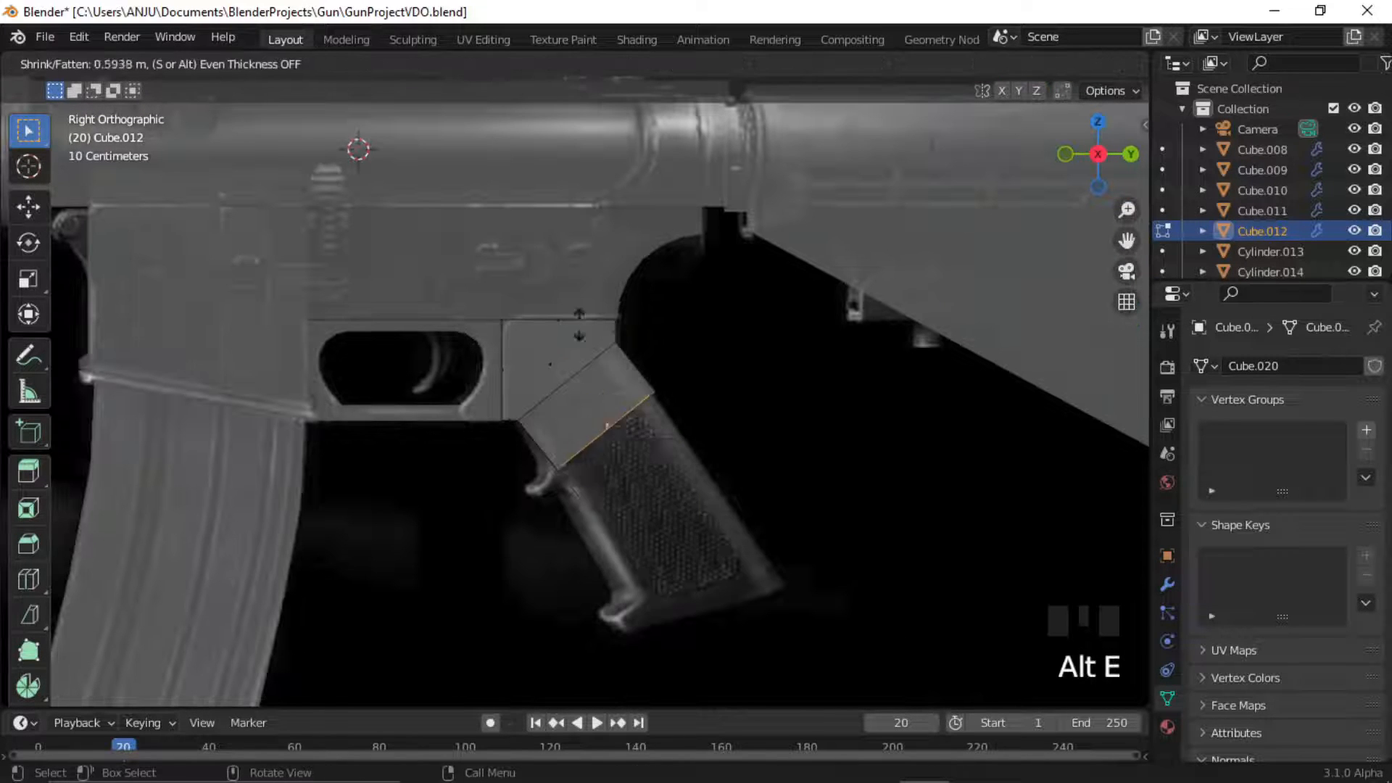
left_click(775, 593)
key("g")
left_click(774, 652)
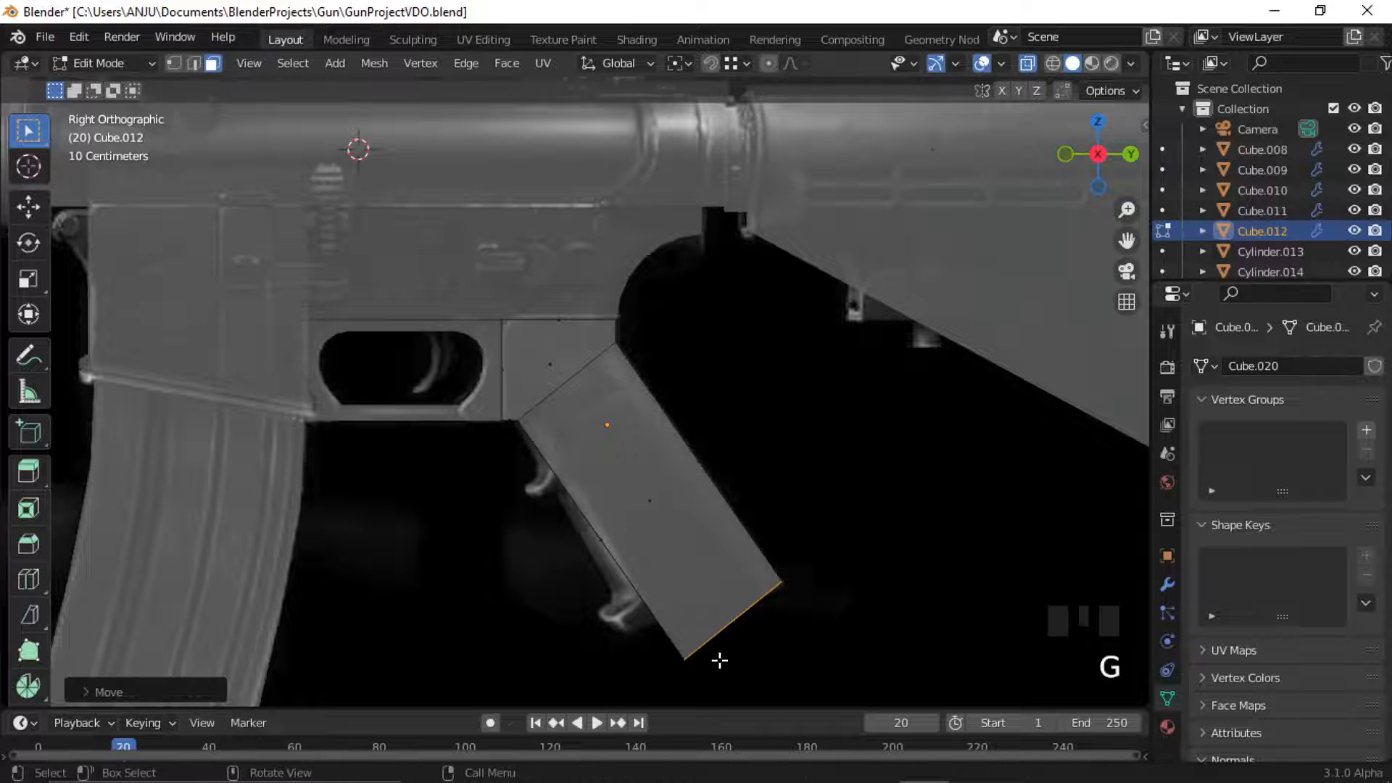
Move the front and rear vertices at the grip's lower end to match the slanted base in the reference.
key("1")
key("g")
left_click(656, 651)
key("g")
left_click(648, 634)
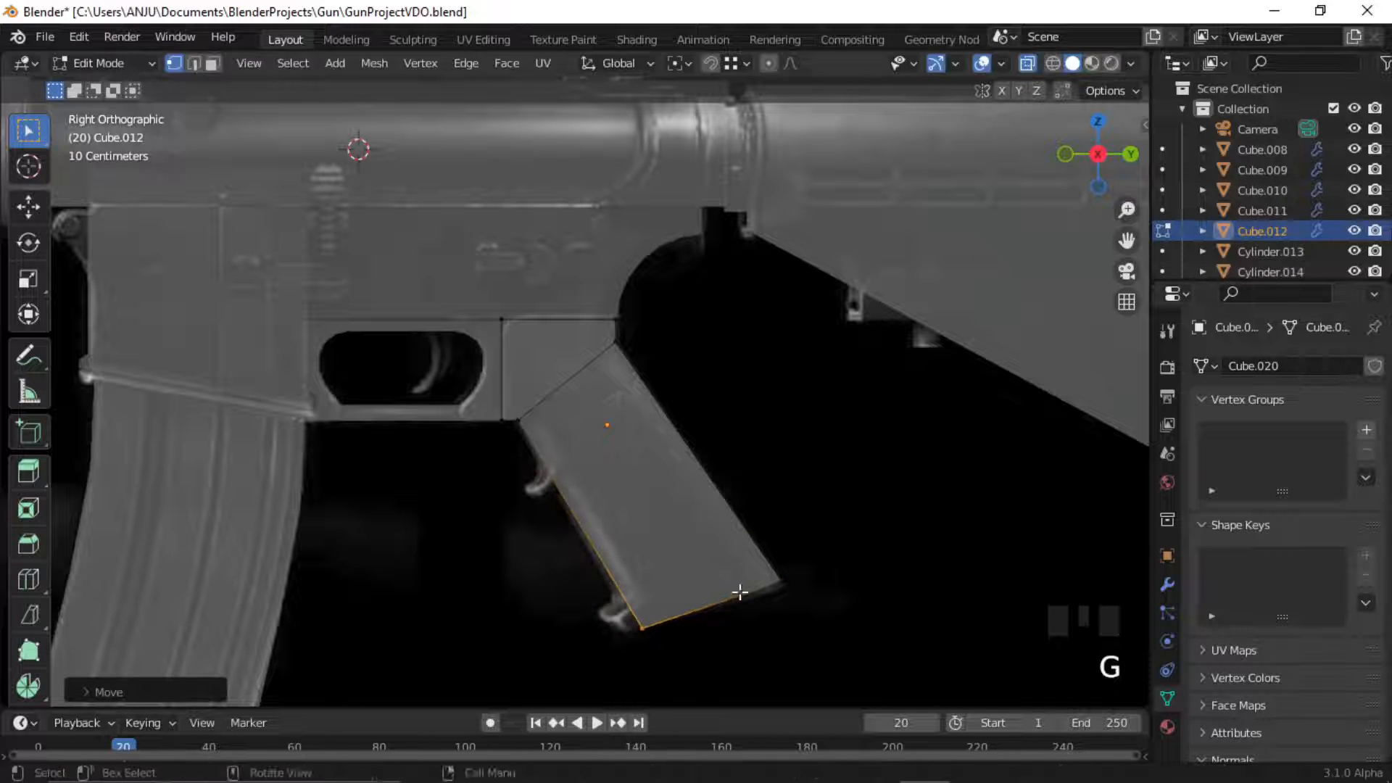
left_click_drag(756, 561, 807, 598)
key("g")
left_click(812, 601)
Add one loop cut across the grip just above its base, parallel to the bottom edge.
left_click(28, 580)
left_click_drag(604, 537, 651, 613)
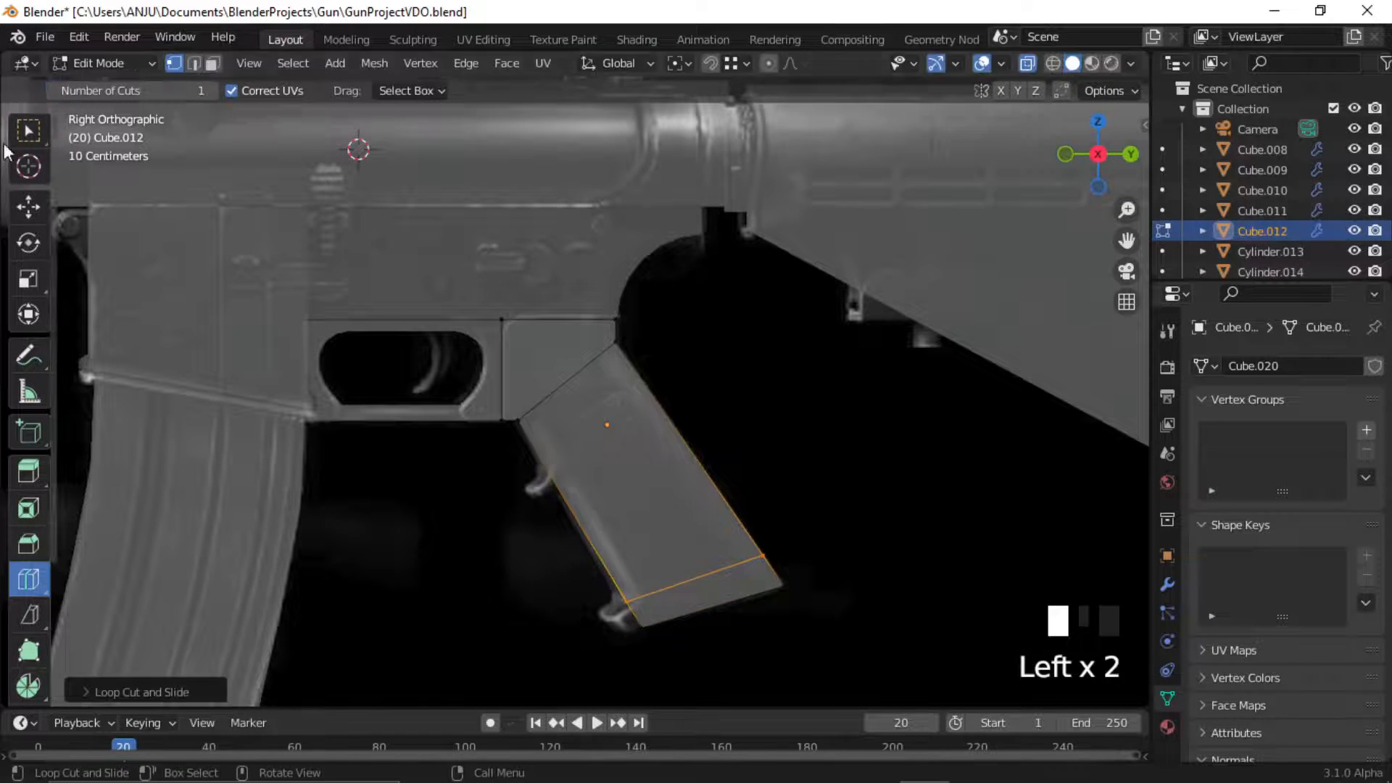
left_click(29, 130)
Extrude the small face at the grip's lower front along its normal to form a protruding lip.
key("alt+z")
middle_click_drag(624, 580, 656, 561)
key("3")
left_click(719, 641)
key("alt+e")
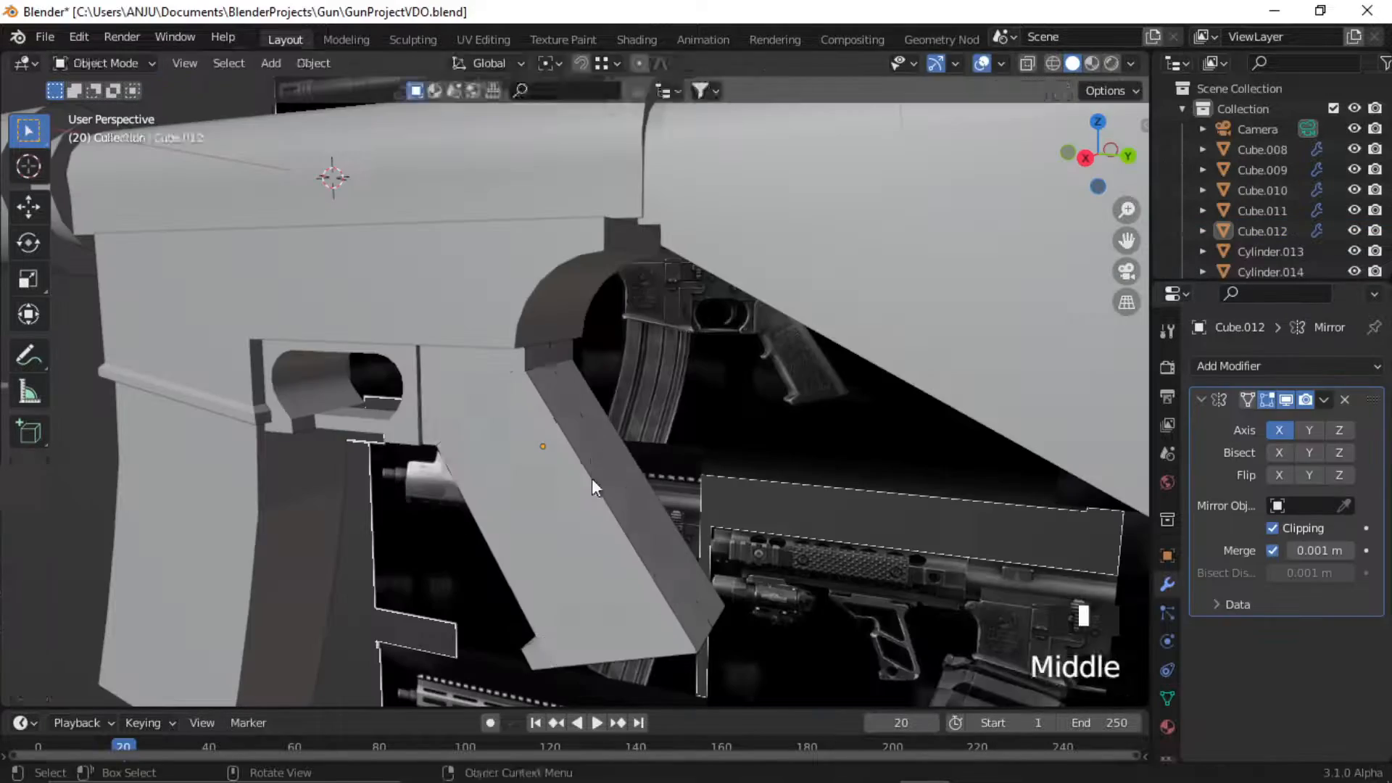
Bevel the long edge along the back of the pistol grip.
key("Tab")
key("2")
middle_click_drag(585, 467, 640, 494)
key("ctrl+b")
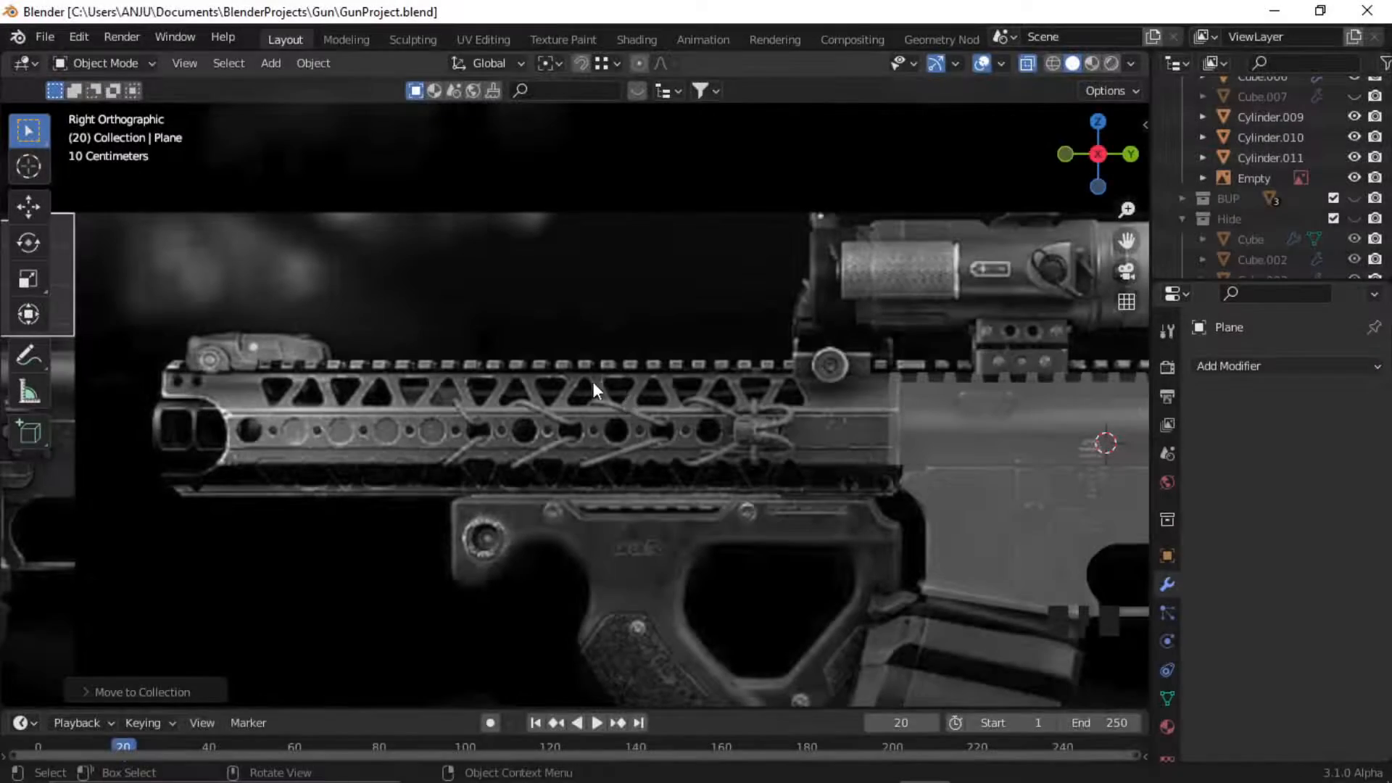
Examine the triangular and round cutouts along the handguard in the reference image.
scroll(592, 376, "down", 5)
scroll(695, 467, "up", 3)
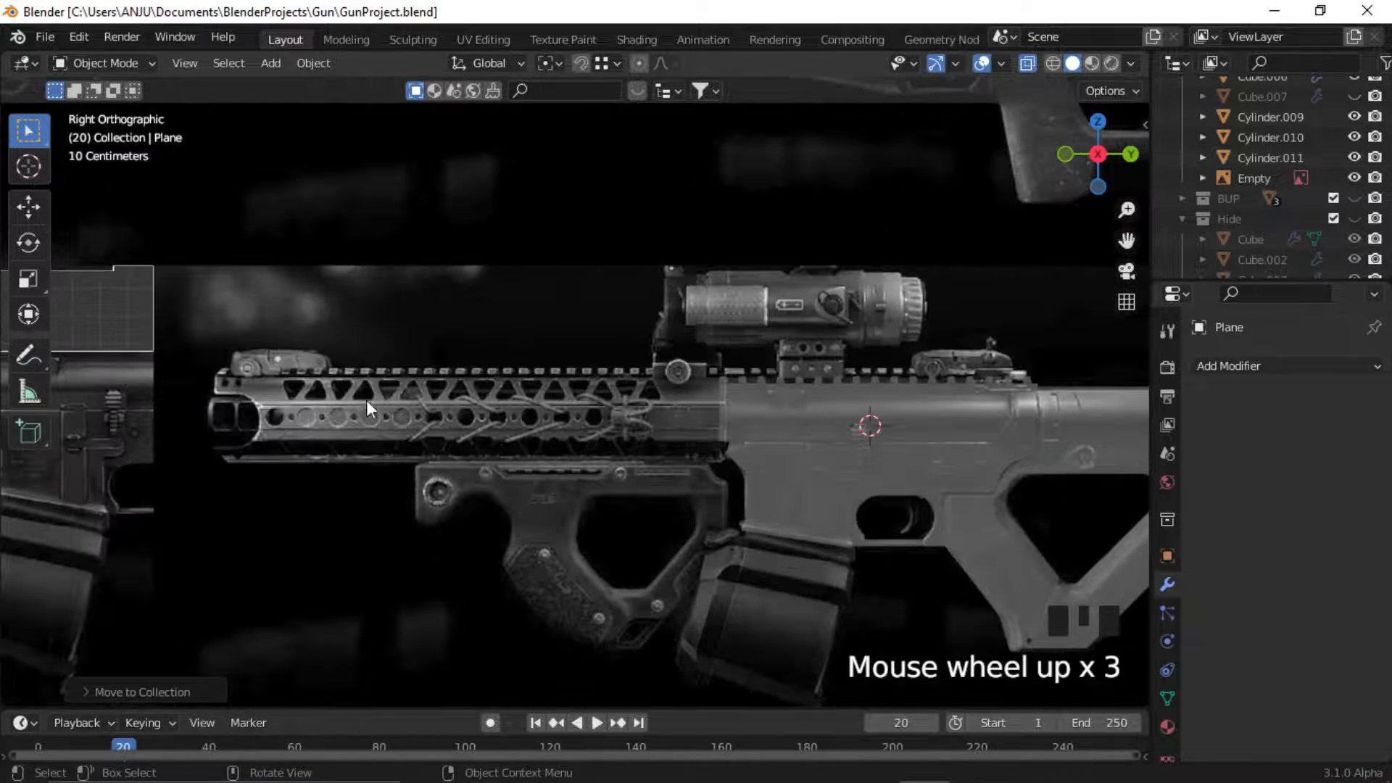
middle_click_drag(388, 413, 573, 472, "shift")
scroll(652, 464, "up", 2)
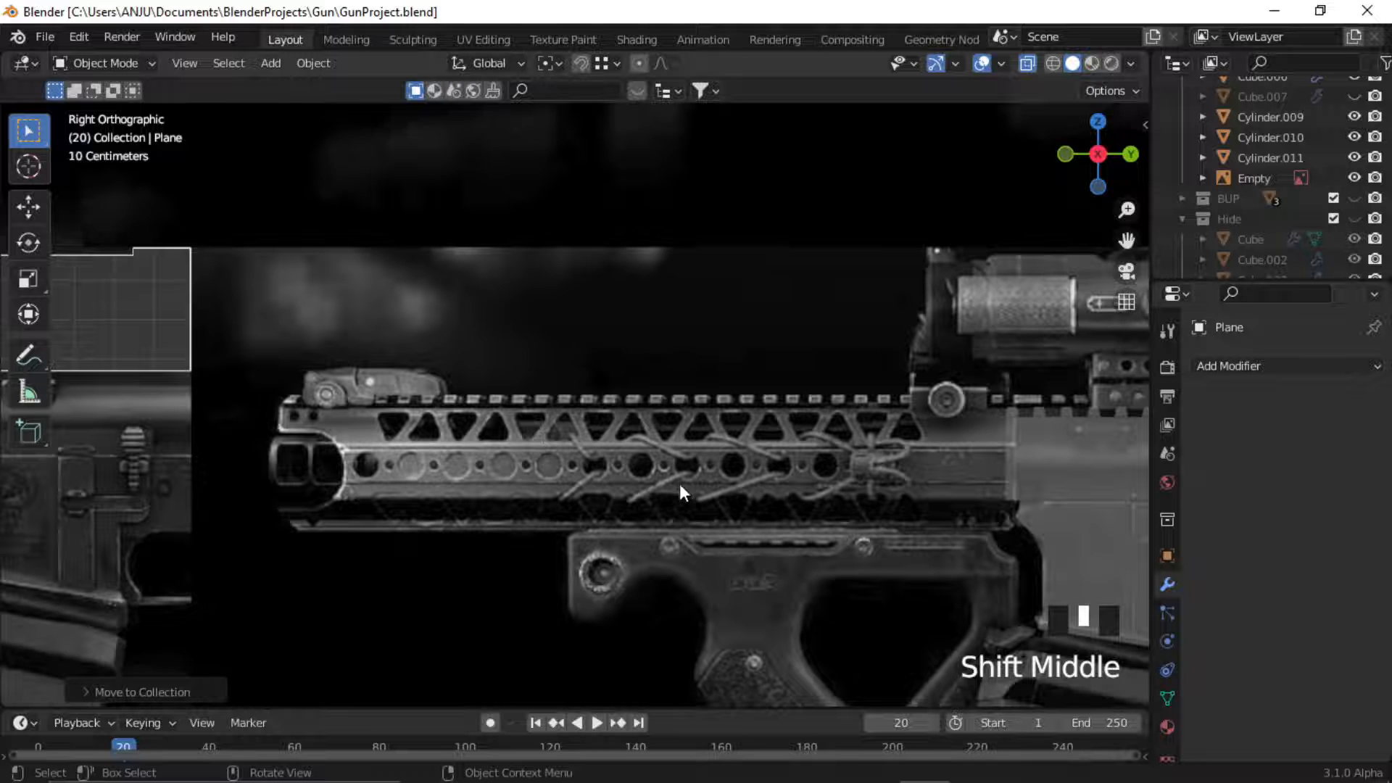
middle_click_drag(680, 484, 562, 459, "shift")
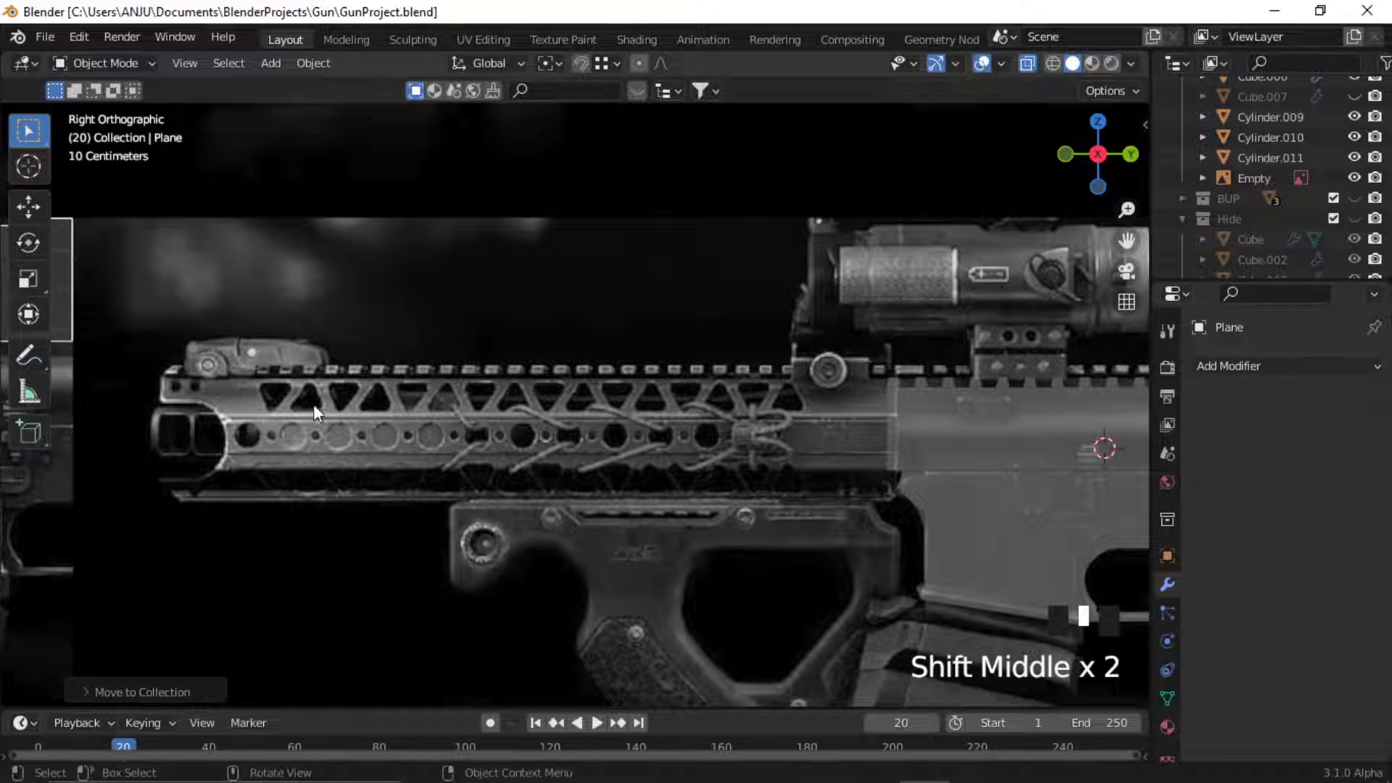
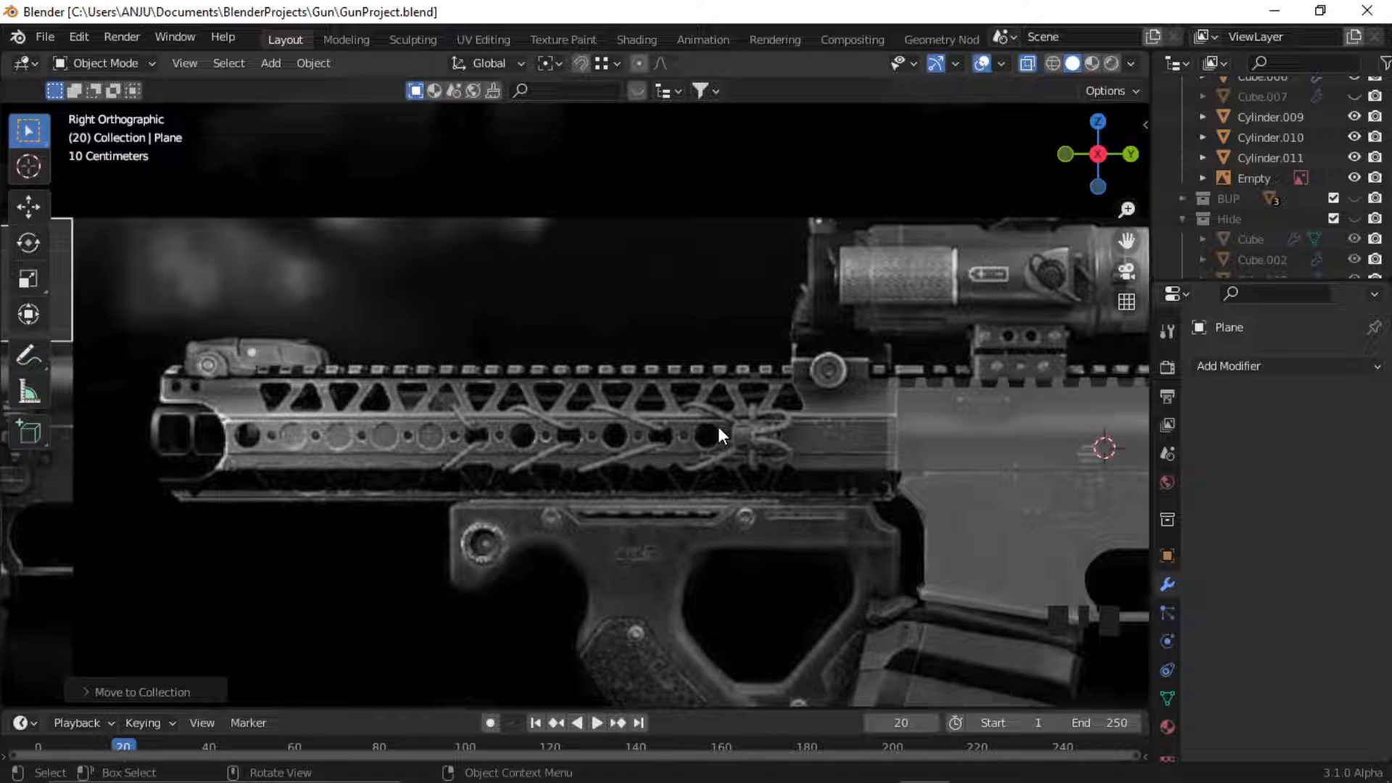
scroll(596, 489, "down", 1)
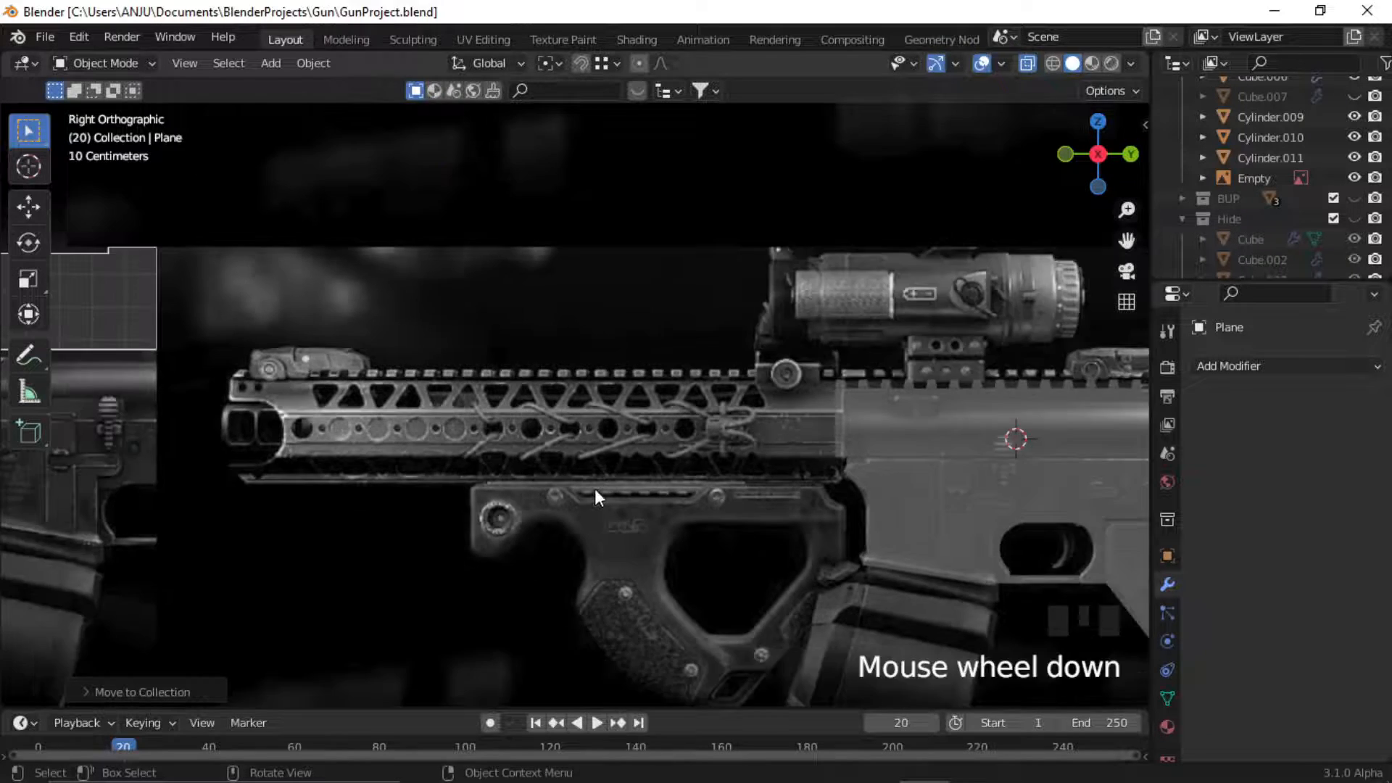
scroll(406, 399, "up", 2)
middle_click_drag(456, 449, 543, 444, "shift")
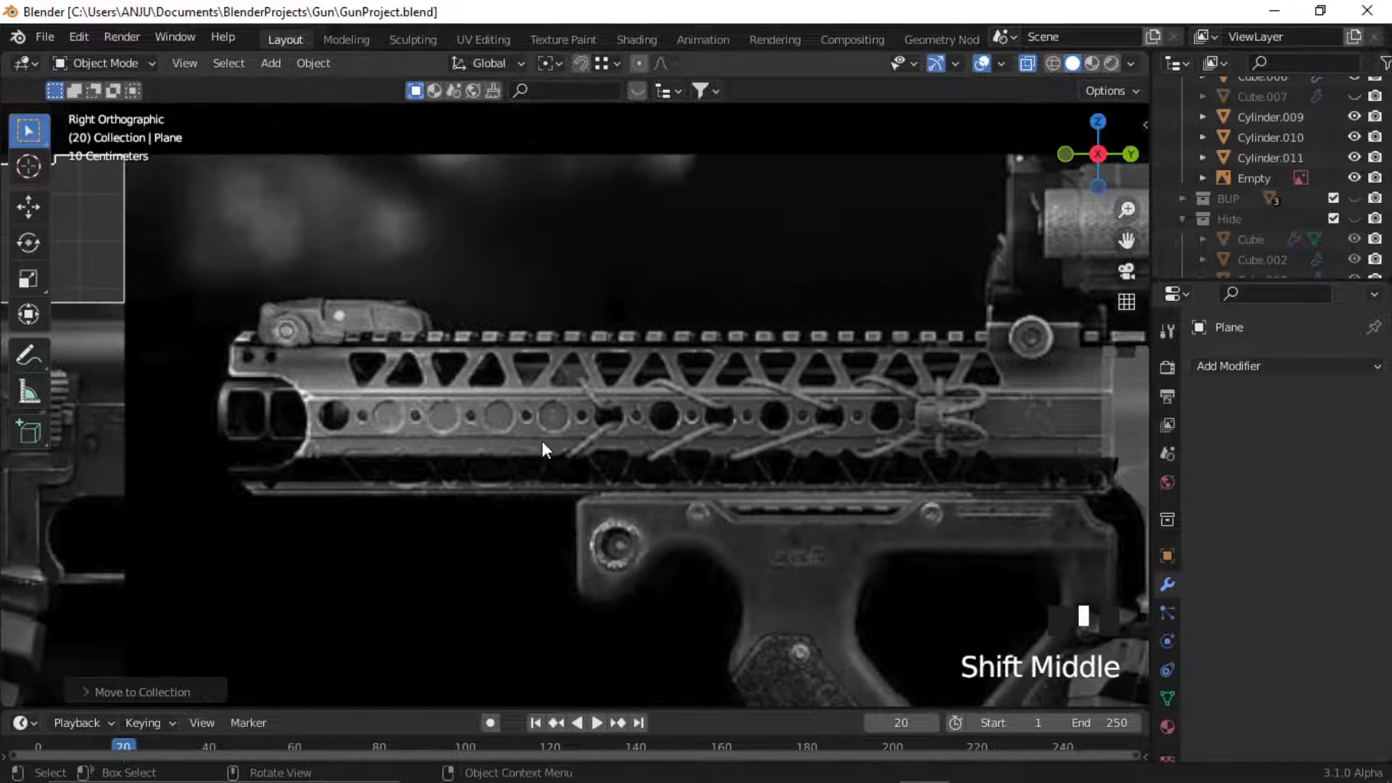
scroll(544, 444, "down", 1)
Add a plane mesh and move it along the Y axis to the handguard area of the reference.
key("shift+a")
mouse_move(444, 368)
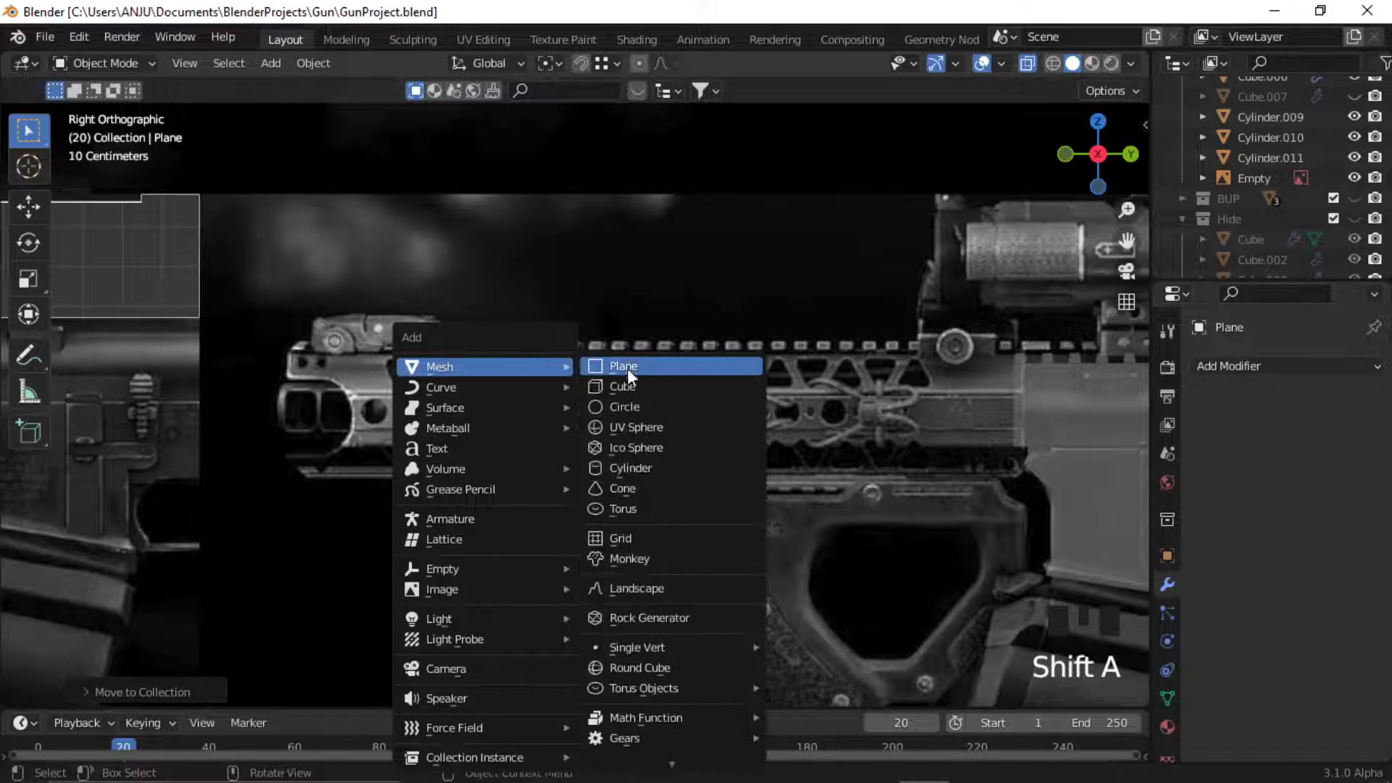
left_click(636, 368)
scroll(602, 458, "down", 5)
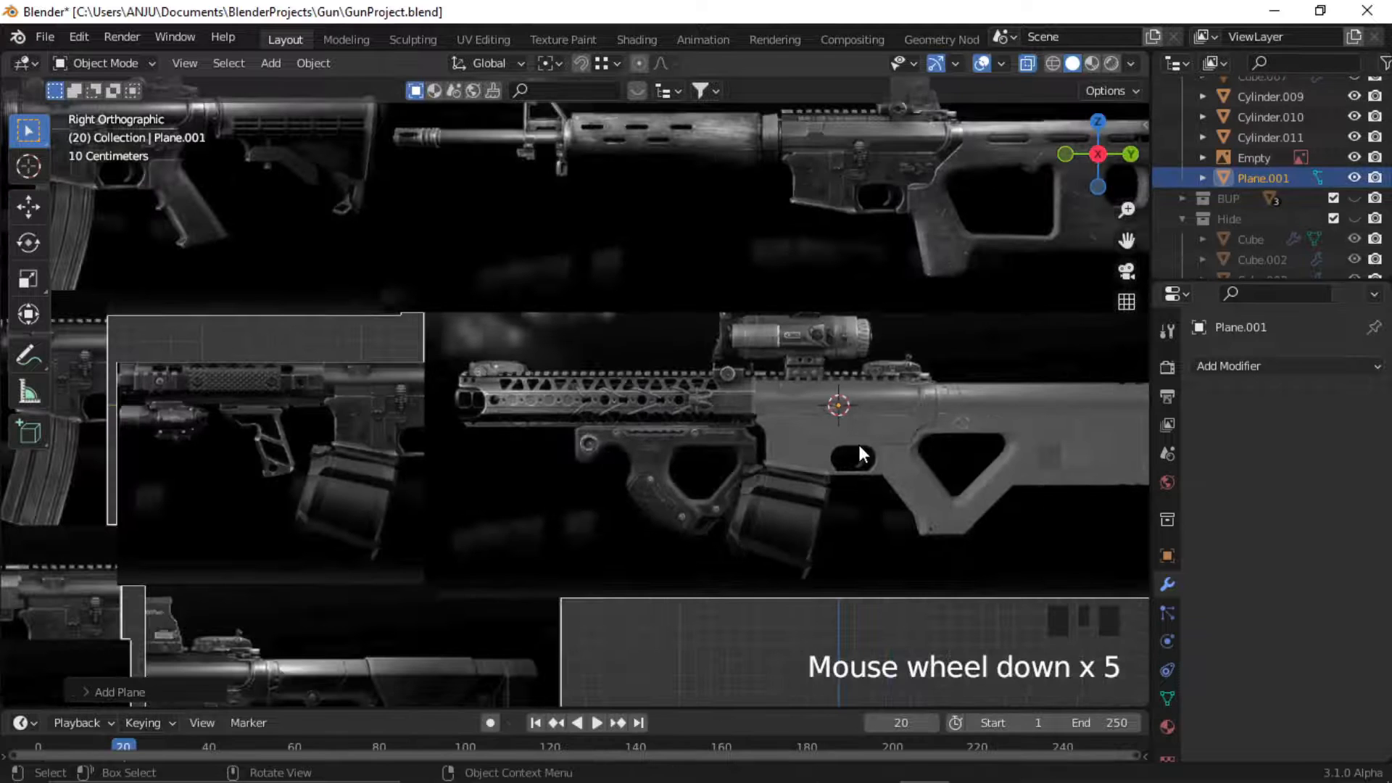
key("g")
key("y")
left_click(518, 450)
Rotate the plane about the global Y axis so it stands parallel to the reference image.
middle_click_drag(678, 436, 603, 465)
scroll(602, 466, "down", 2)
key("r")
key("y")
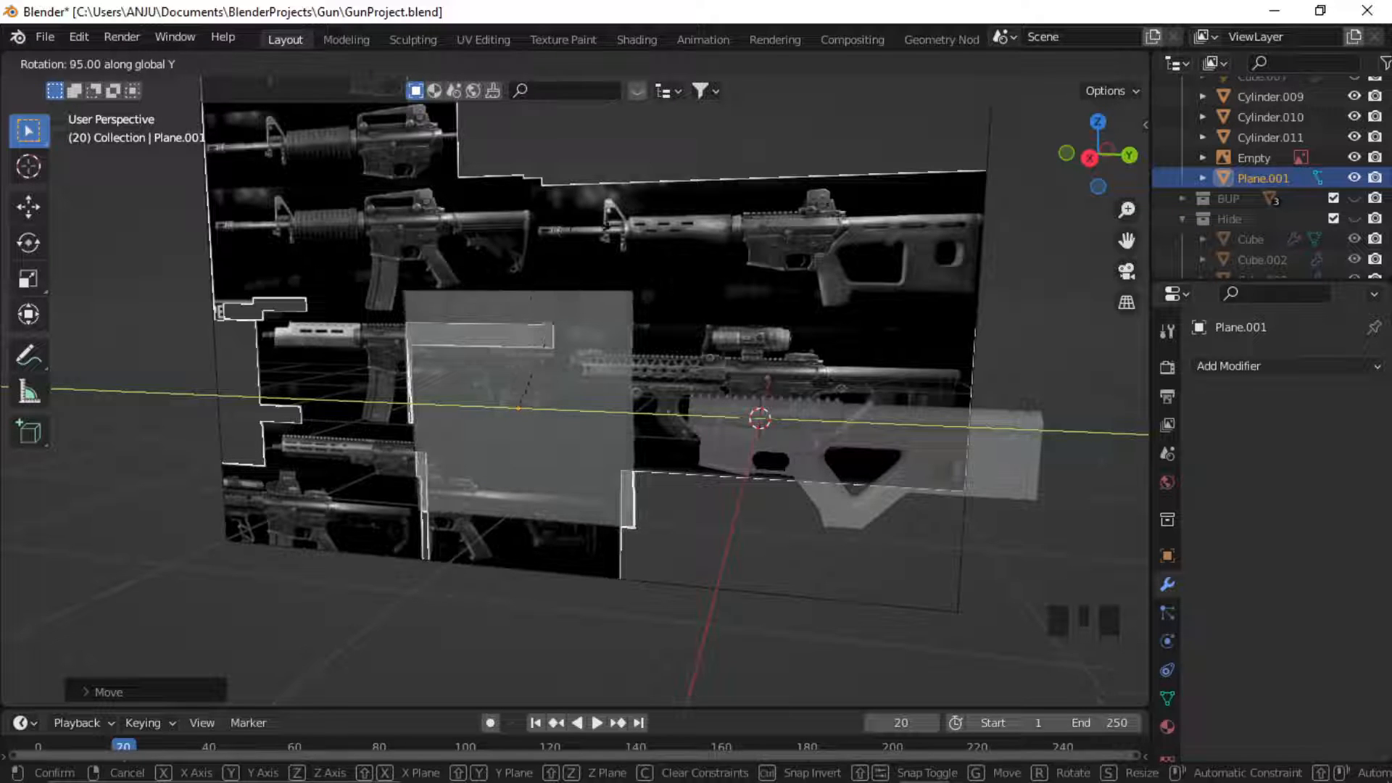
left_click(626, 266)
Scale the plane down to a small square over the front part of the handguard.
middle_click_drag(628, 311, 746, 433, "alt")
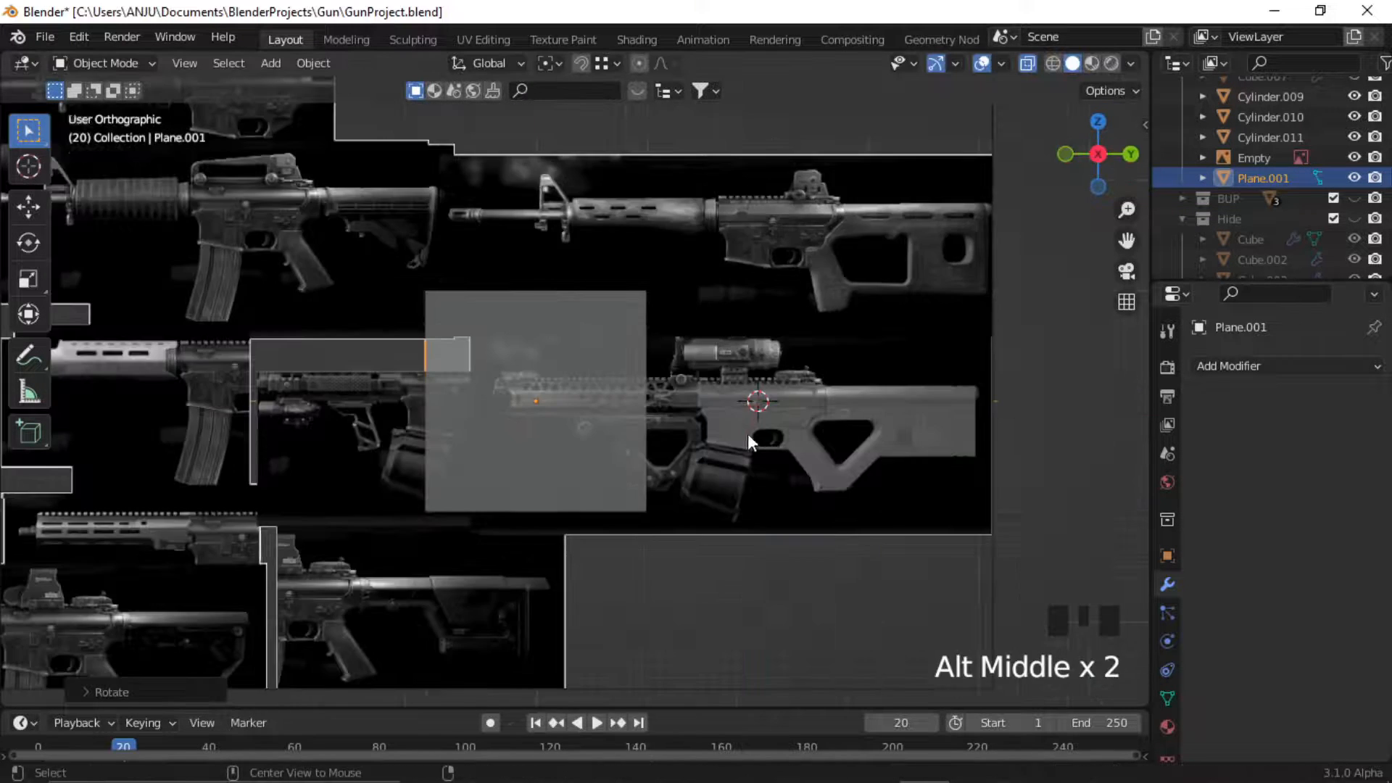
scroll(525, 416, "up", 5)
scroll(525, 414, "down", 2)
key("s")
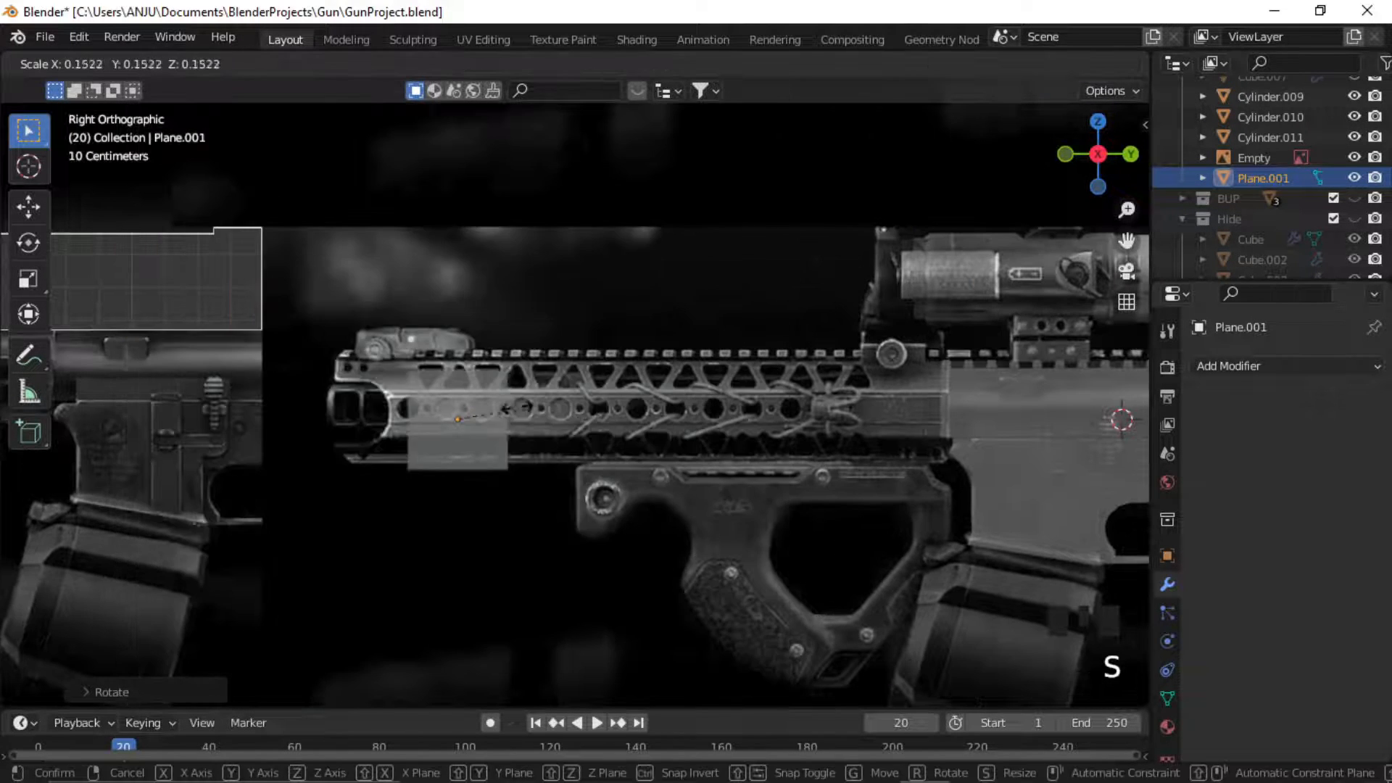
left_click(492, 416)
Move the plane over the first triangular cutout of the handguard and shrink it to about the cutout's width.
scroll(451, 454, "up", 3)
middle_click_drag(451, 454, 482, 492, "shift")
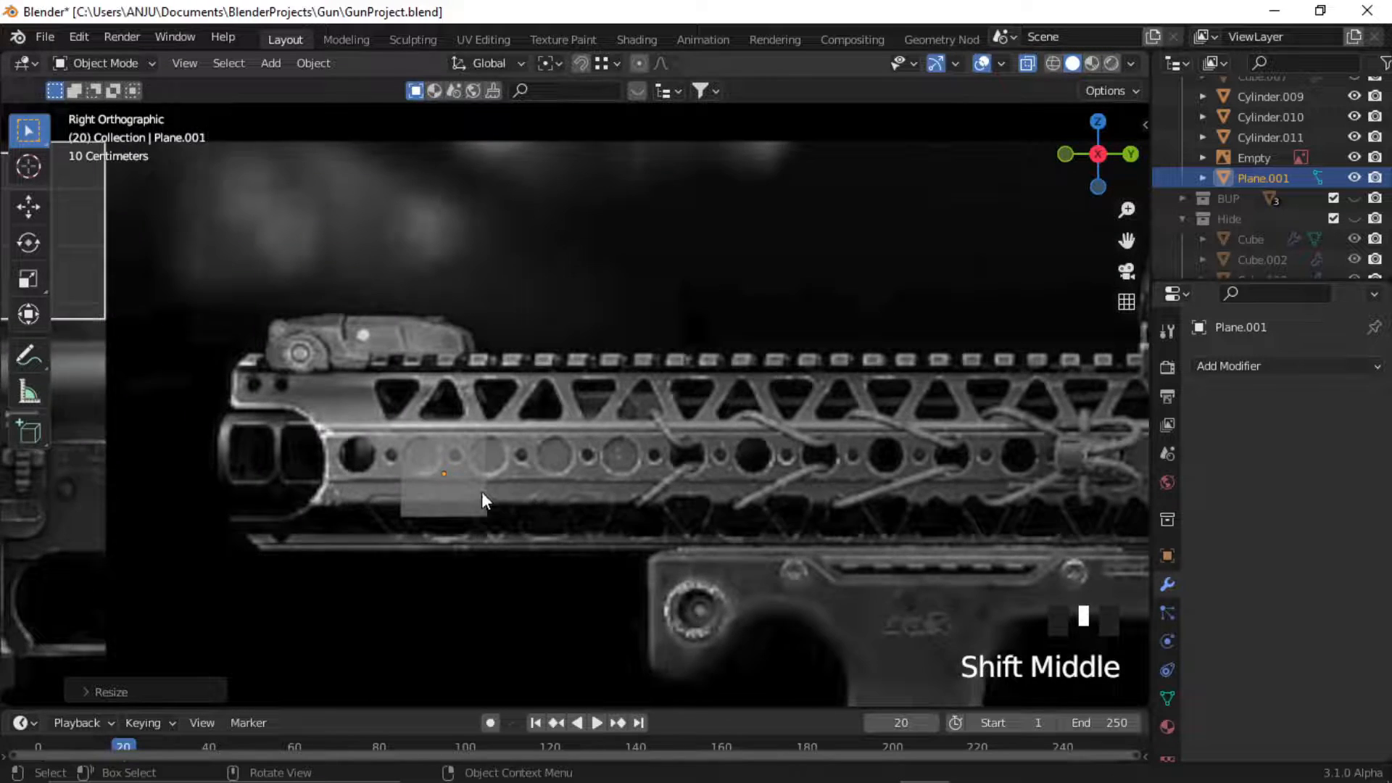
scroll(486, 528, "up", 2)
key("g")
left_click(435, 445)
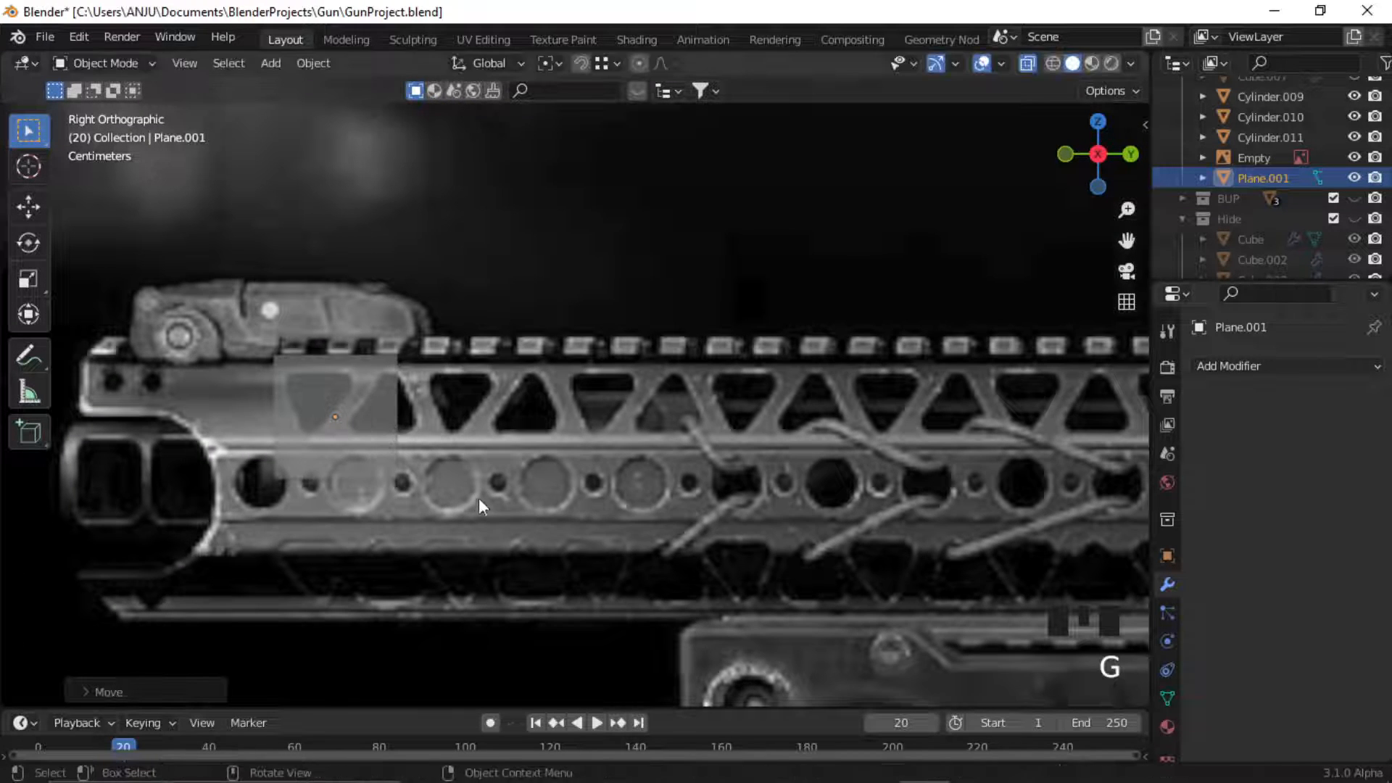
key("s")
left_click(435, 481)
middle_click_drag(433, 481, 427, 472, "shift")
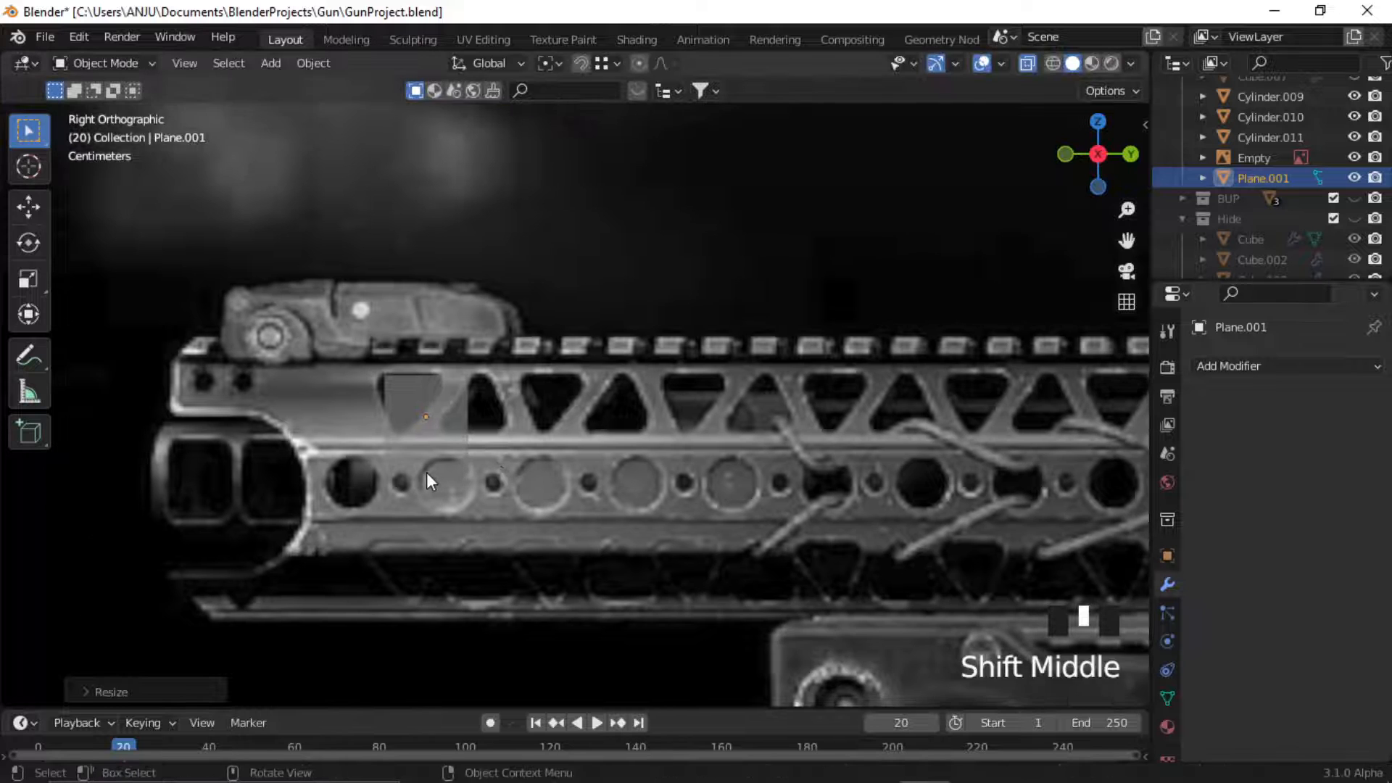
Merge the plane's two lower vertices at their center to form a downward-pointing triangle.
key("Tab")
left_click(389, 454)
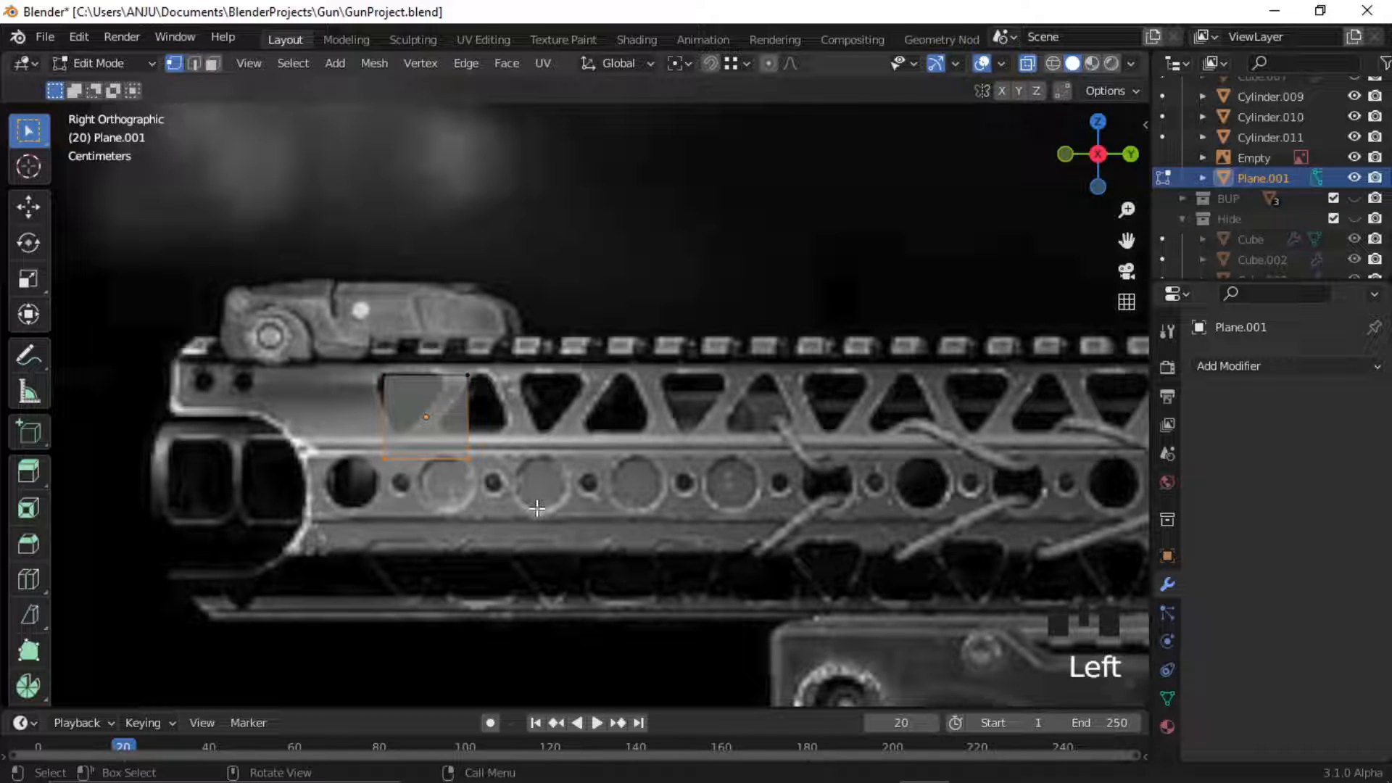
key("m")
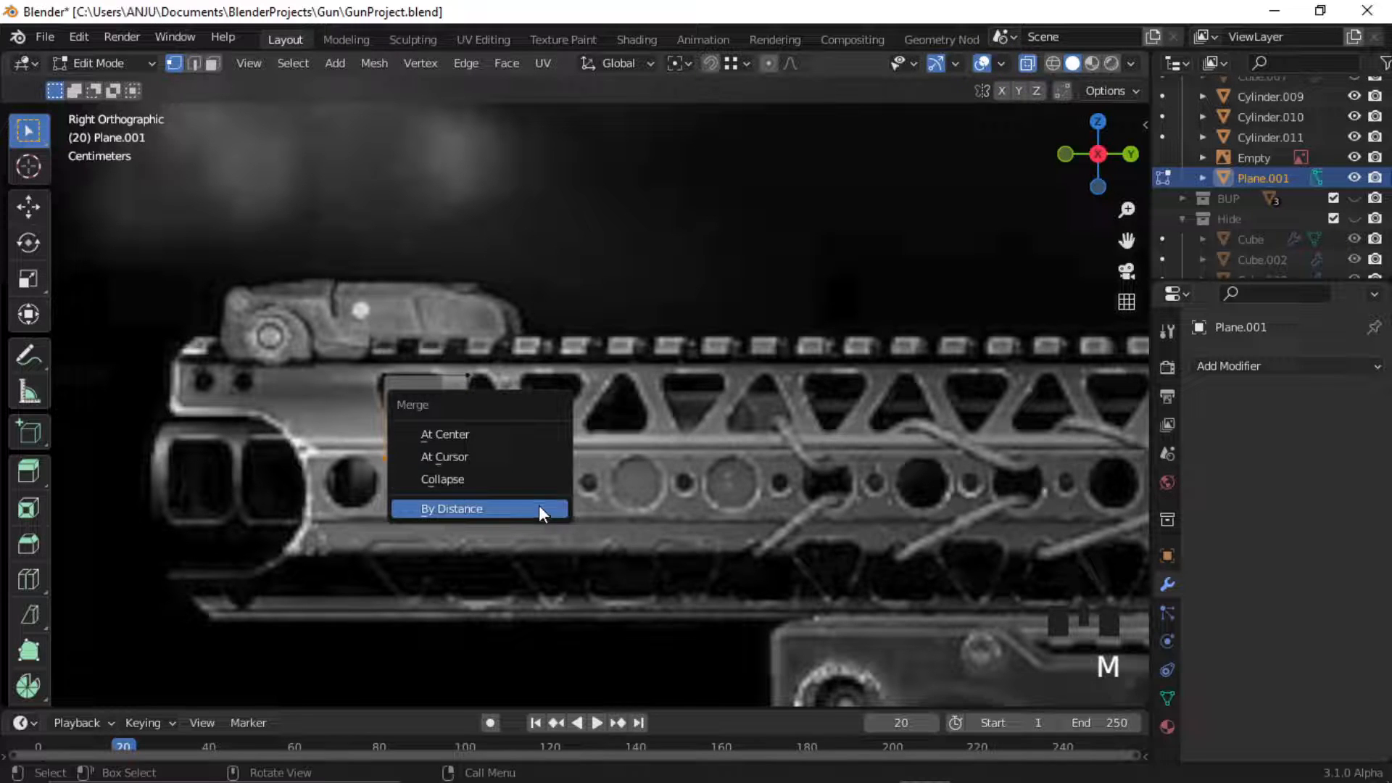
left_click(499, 432)
left_click(396, 456)
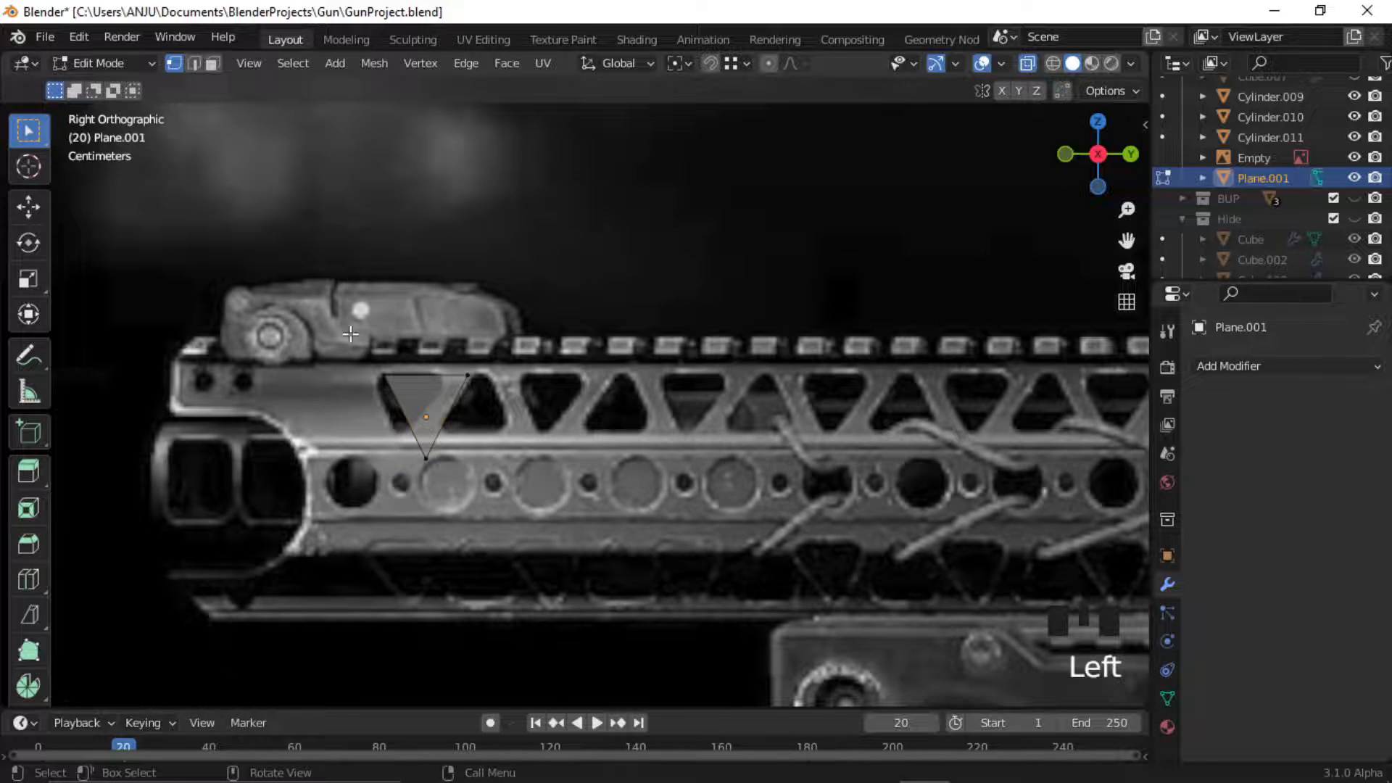
Move the whole triangle onto the first cutout and scale it down to fit the opening.
left_click_drag(350, 335, 490, 499)
scroll(475, 480, "up", 2)
middle_click_drag(471, 478, 595, 518, "shift")
key("g")
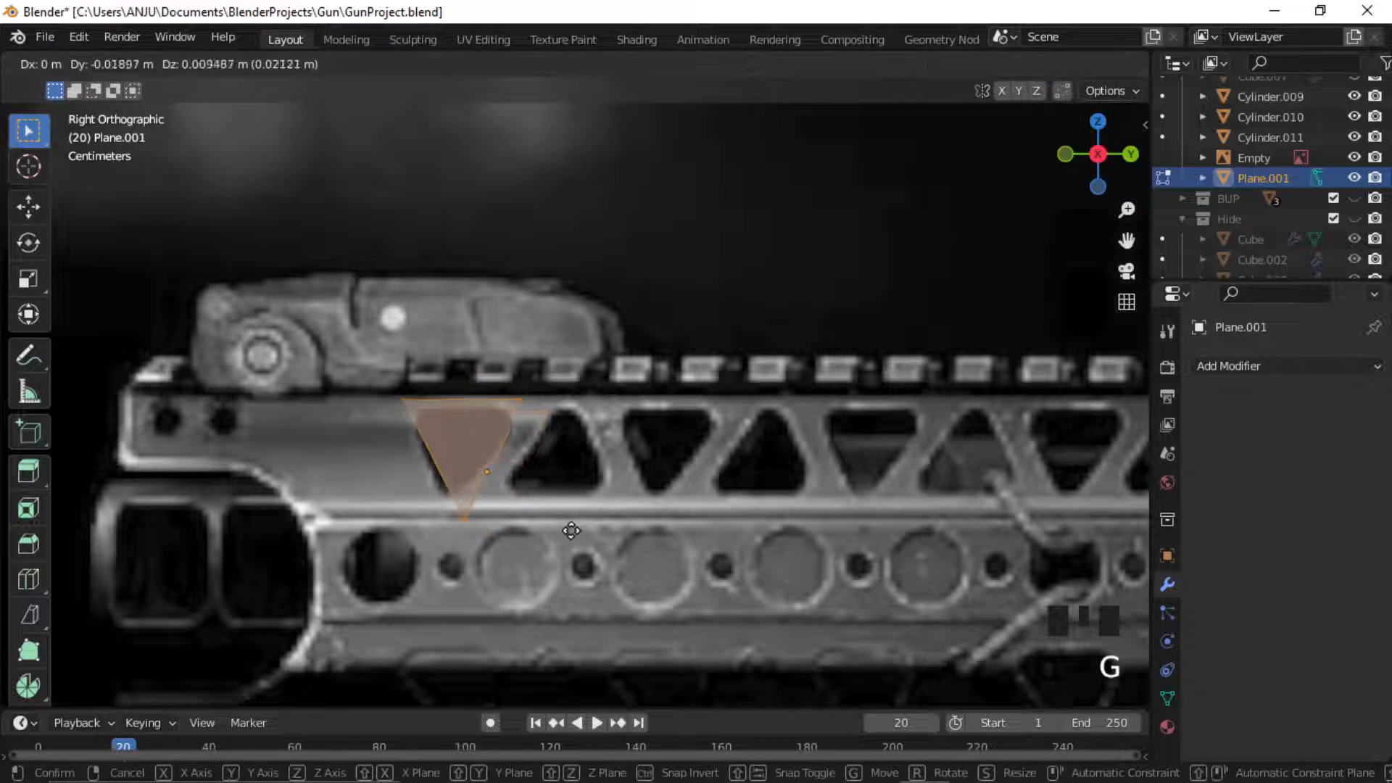
left_click(570, 532)
key("s")
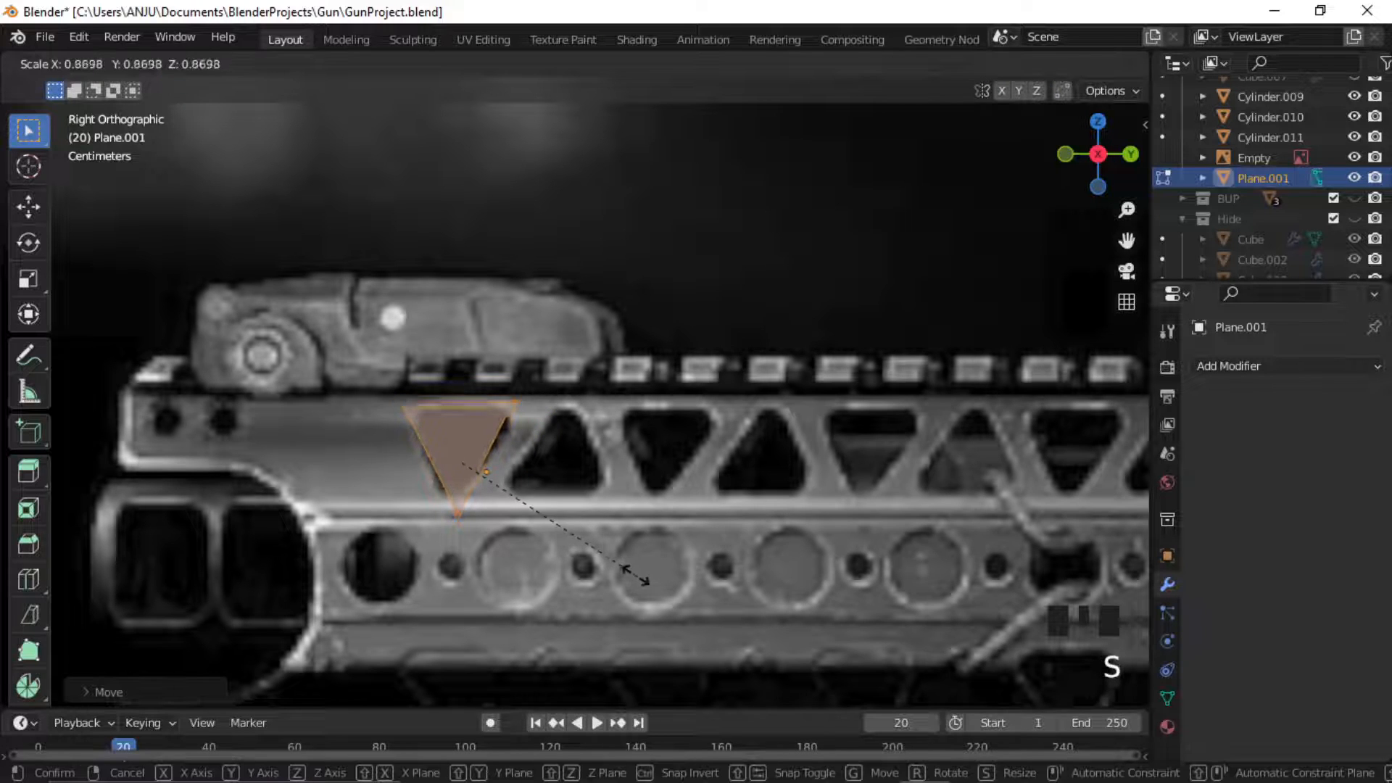
left_click(625, 574)
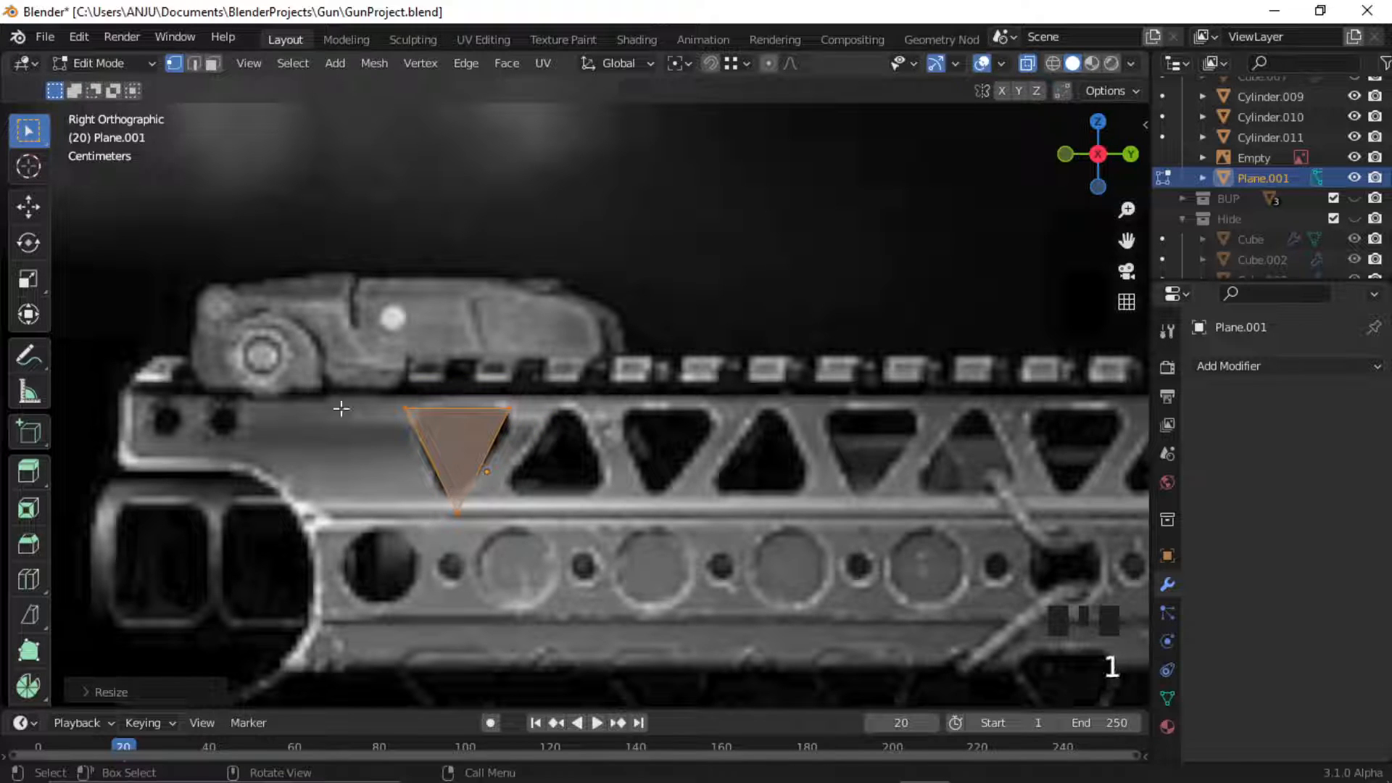
Bevel all the triangle's vertices with one segment and a width of about 0.41 m to flatten its corners.
left_click(578, 559)
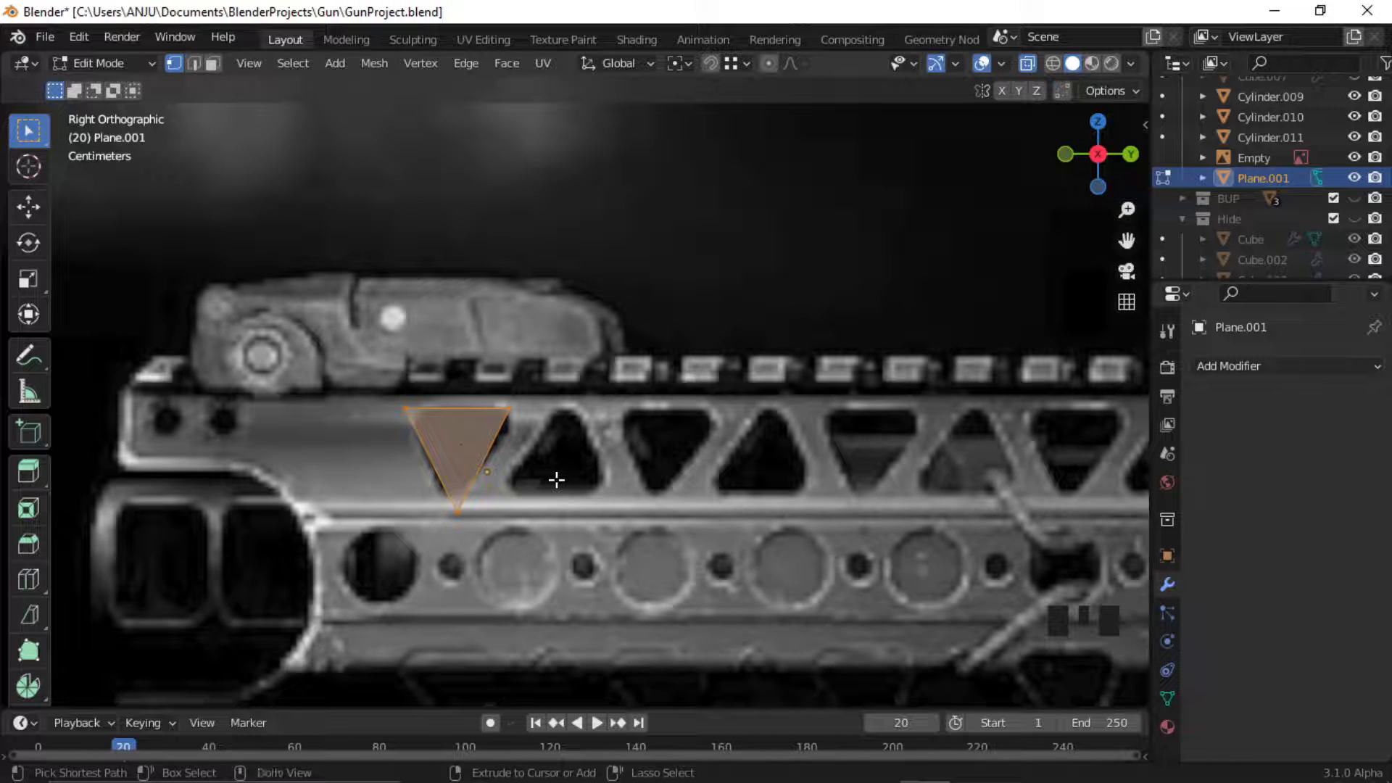
key("ctrl+shift+b")
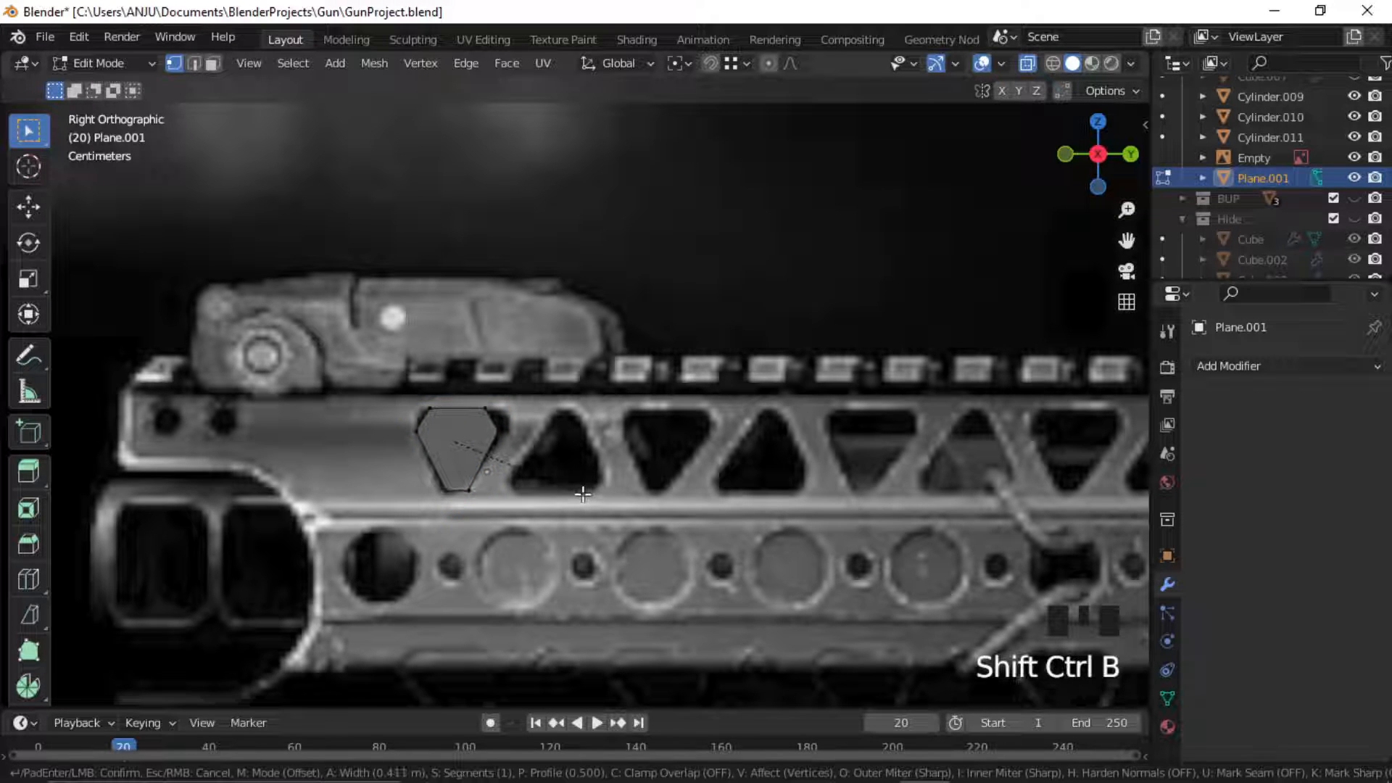
left_click(583, 493)
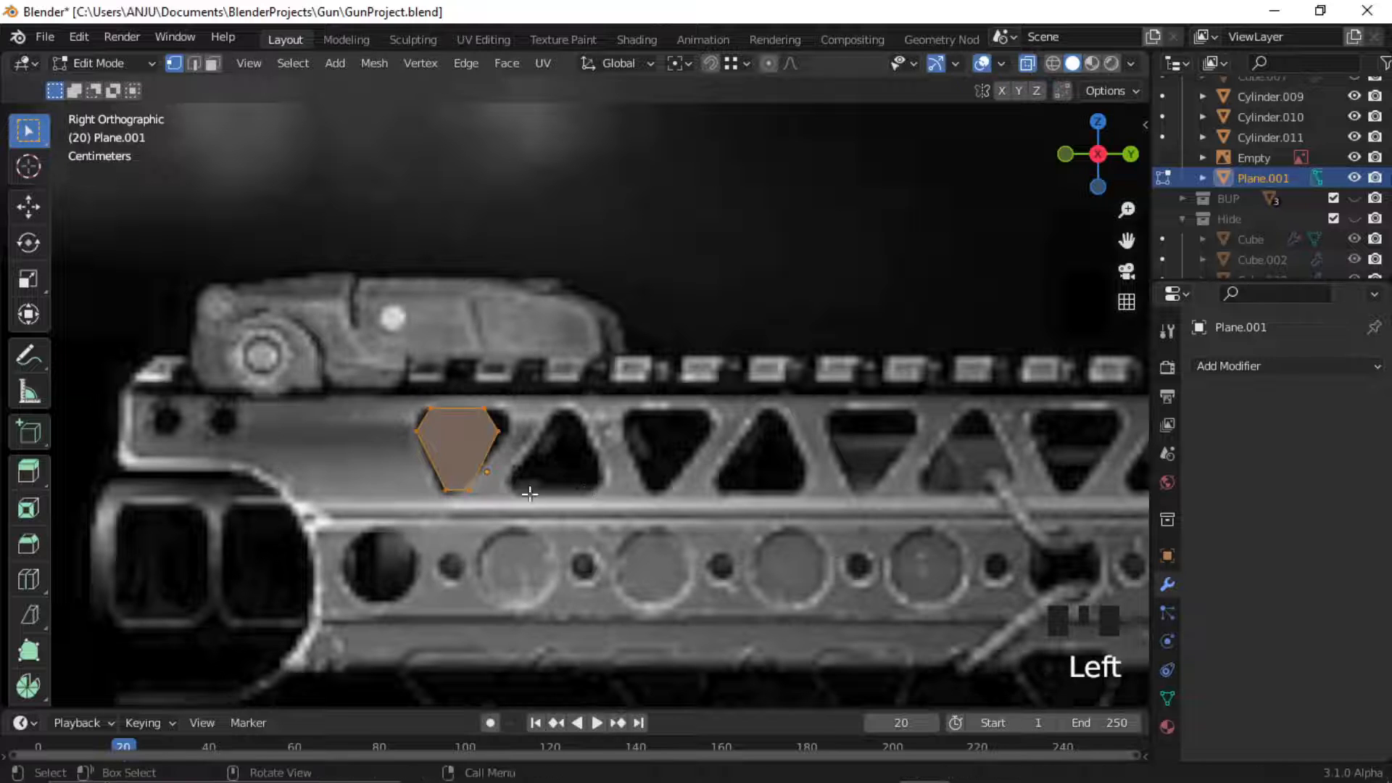
Scale the bevelled triangle up about 1.2 times to cover the cutout and select its face.
key("s")
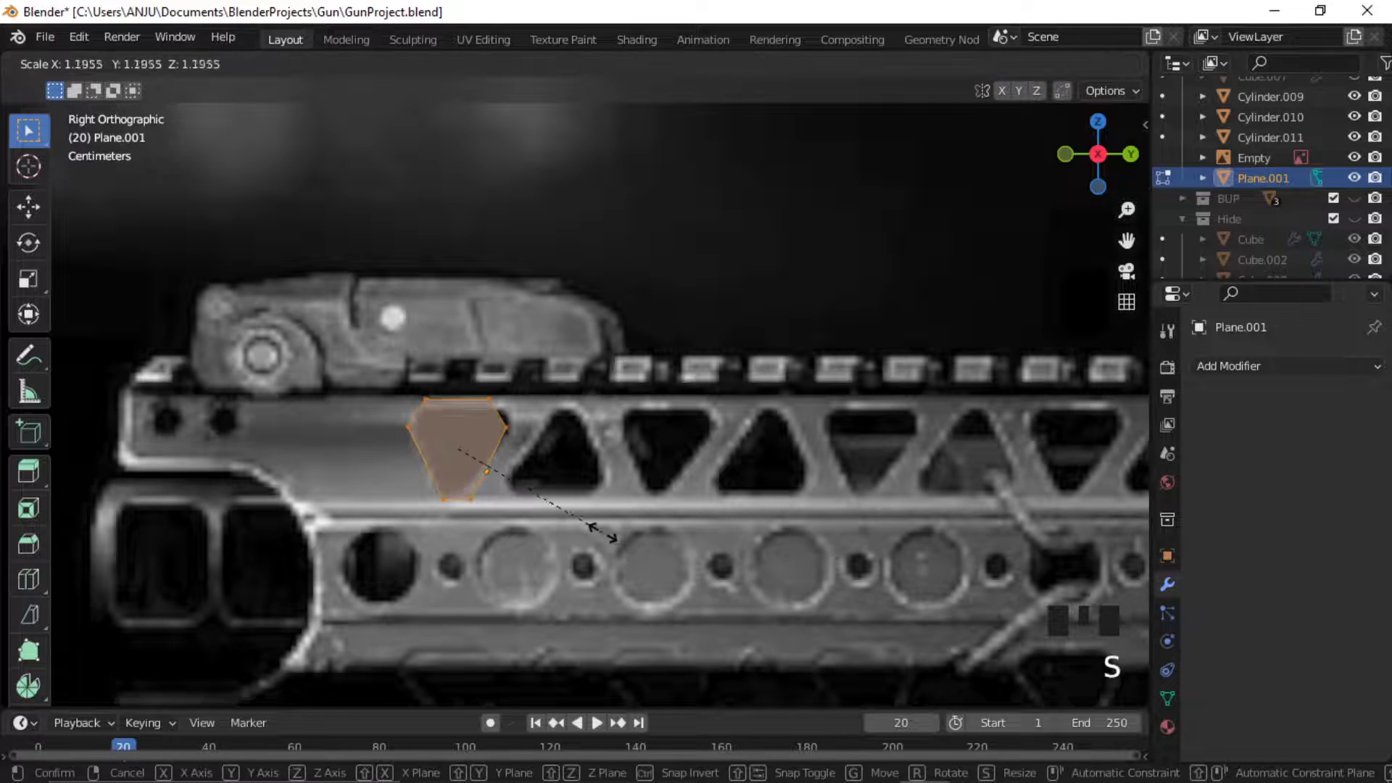
left_click(603, 533)
left_click(385, 474)
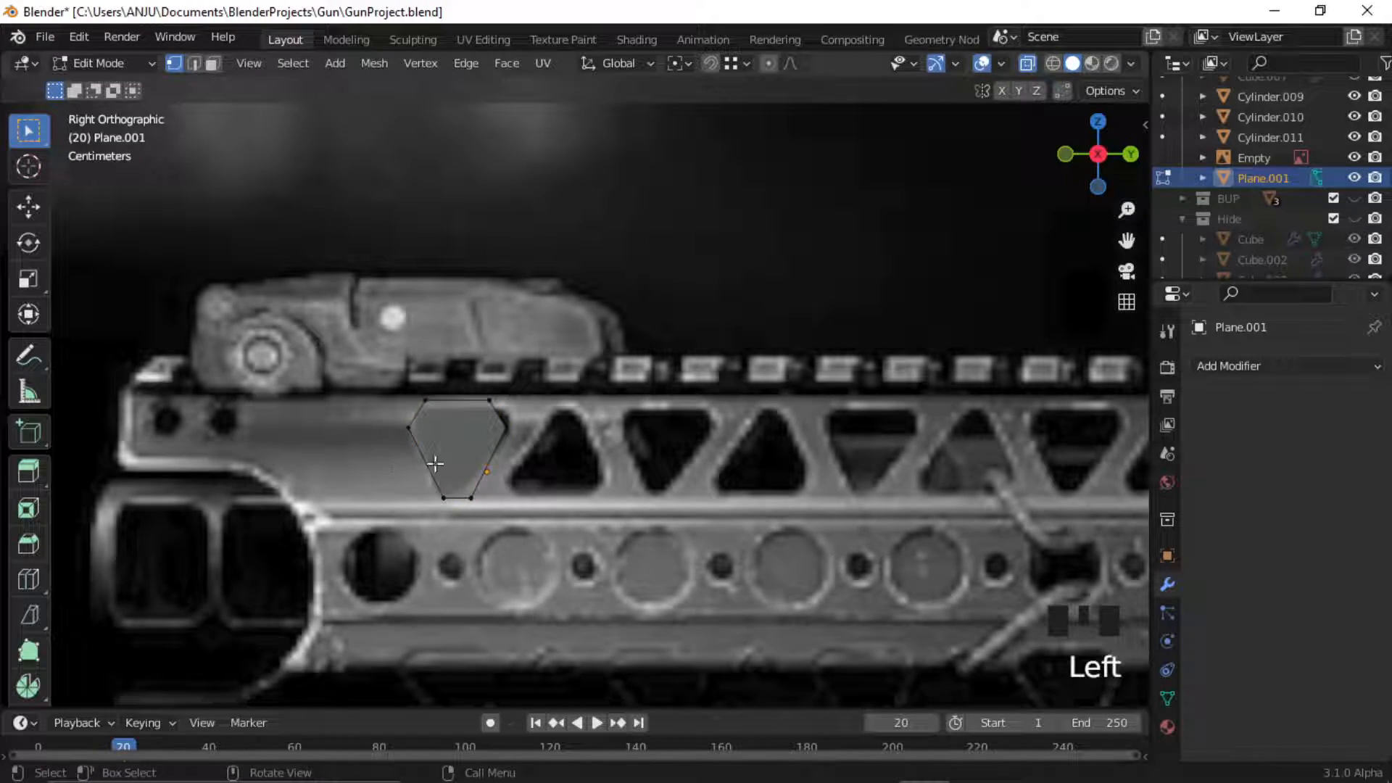
left_click(459, 456)
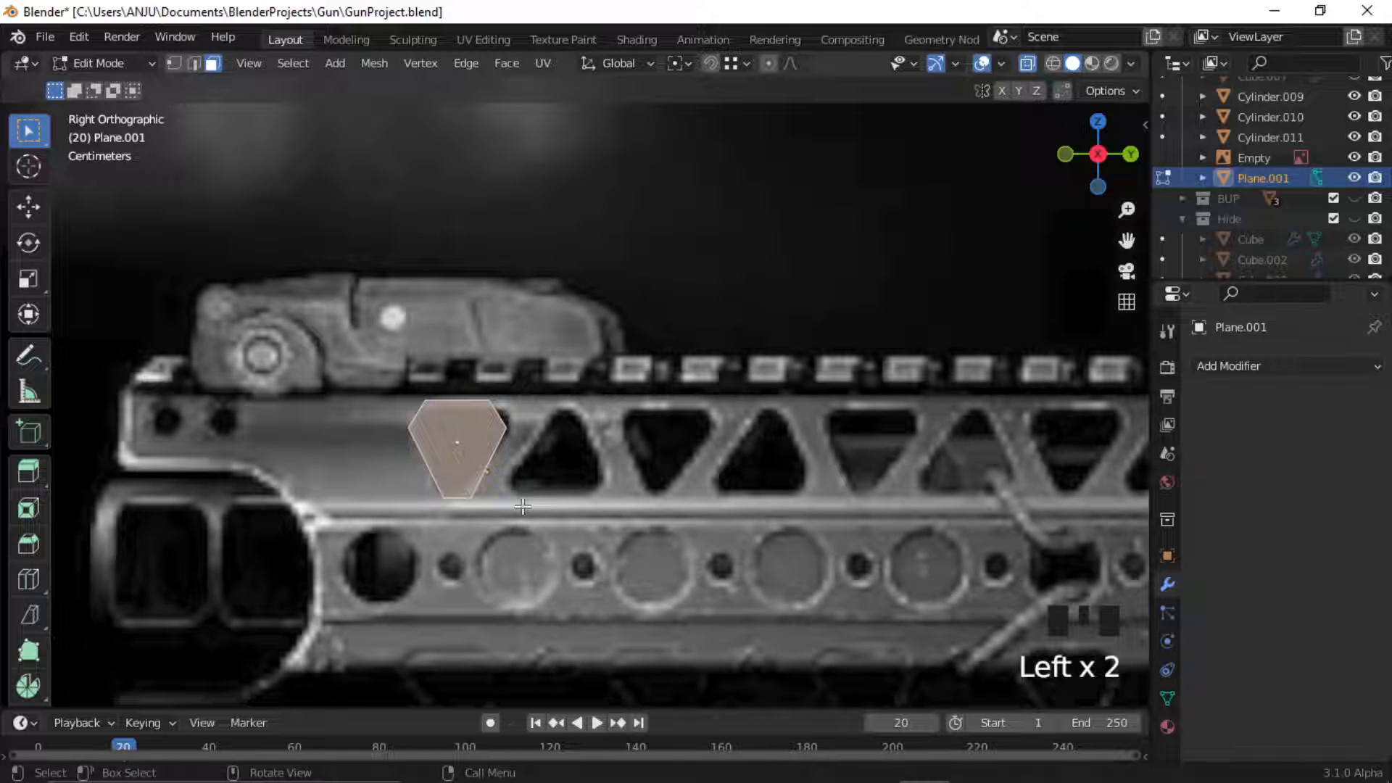
Duplicate the bevelled triangle along Y onto the second cutout and flip the copy vertically along Z.
key("shift+d")
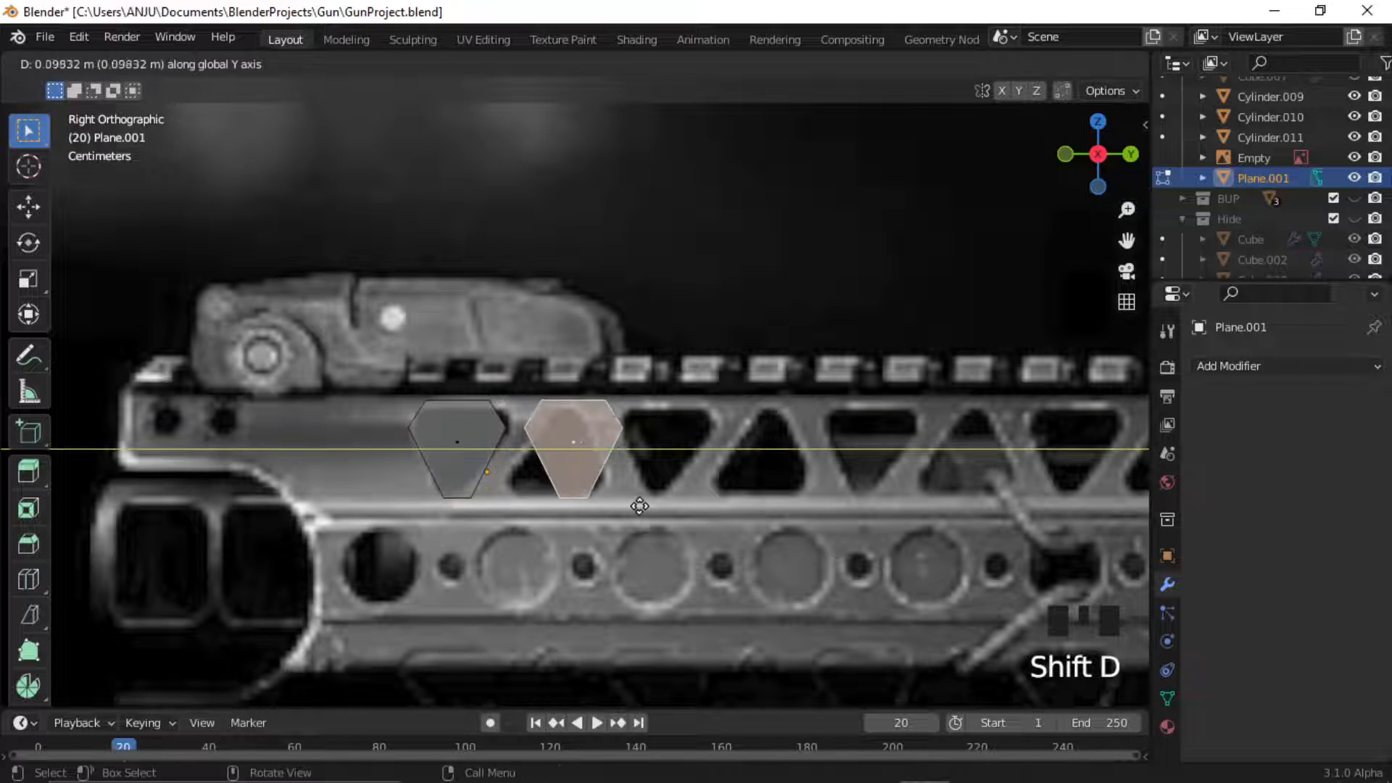
left_click(646, 508)
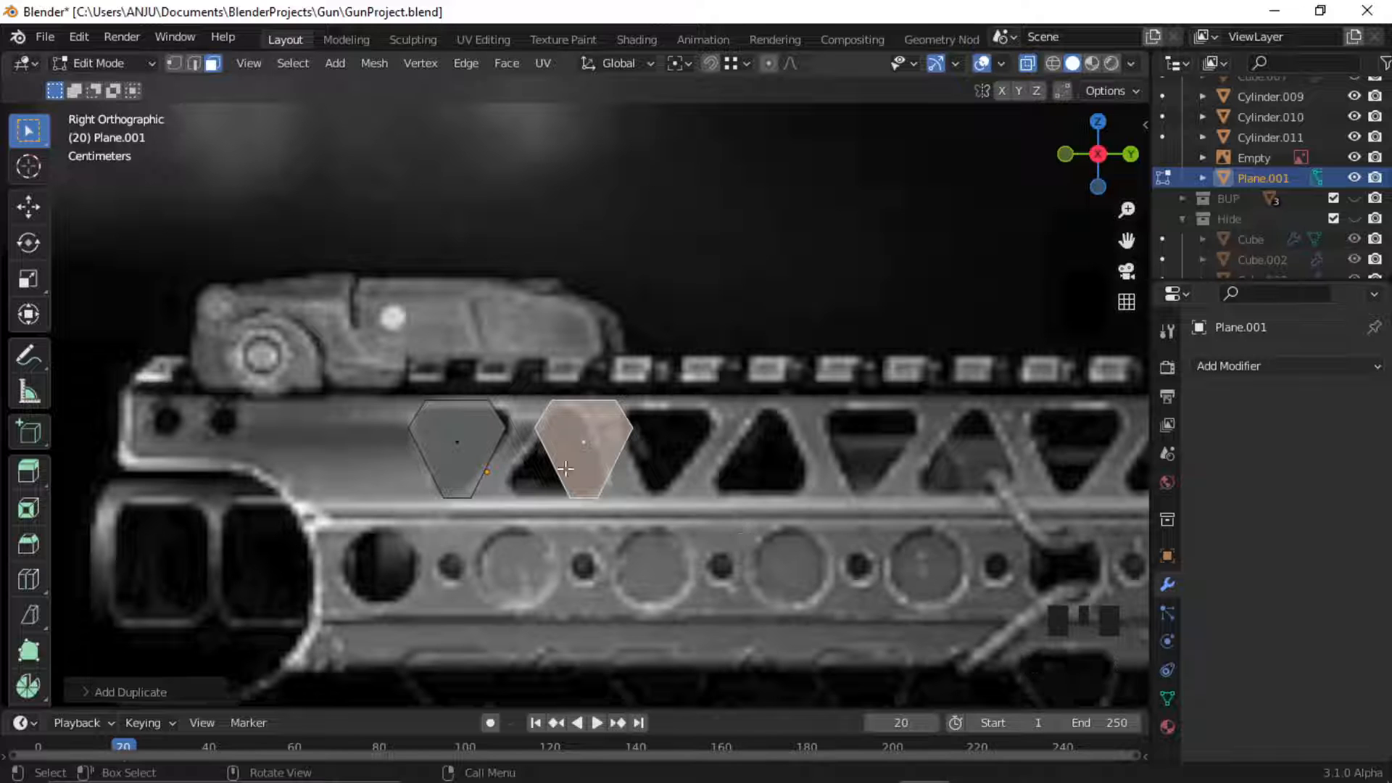
key("s")
key("z")
left_click(630, 493)
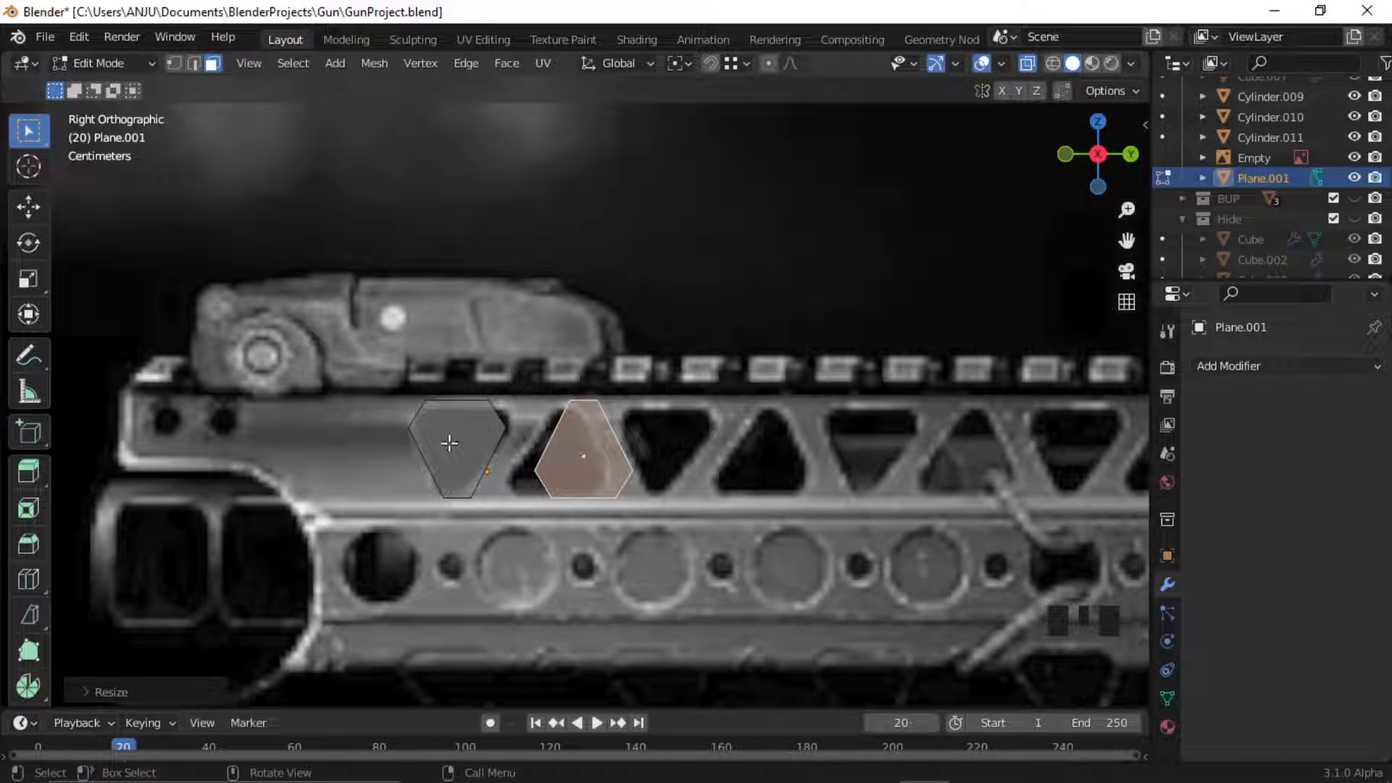
Shift the flipped triangle about -0.015 m along Y to line it up with the second cutout.
scroll(623, 468, "up", 2)
left_click_drag(504, 391, 689, 630)
key("g")
key("y")
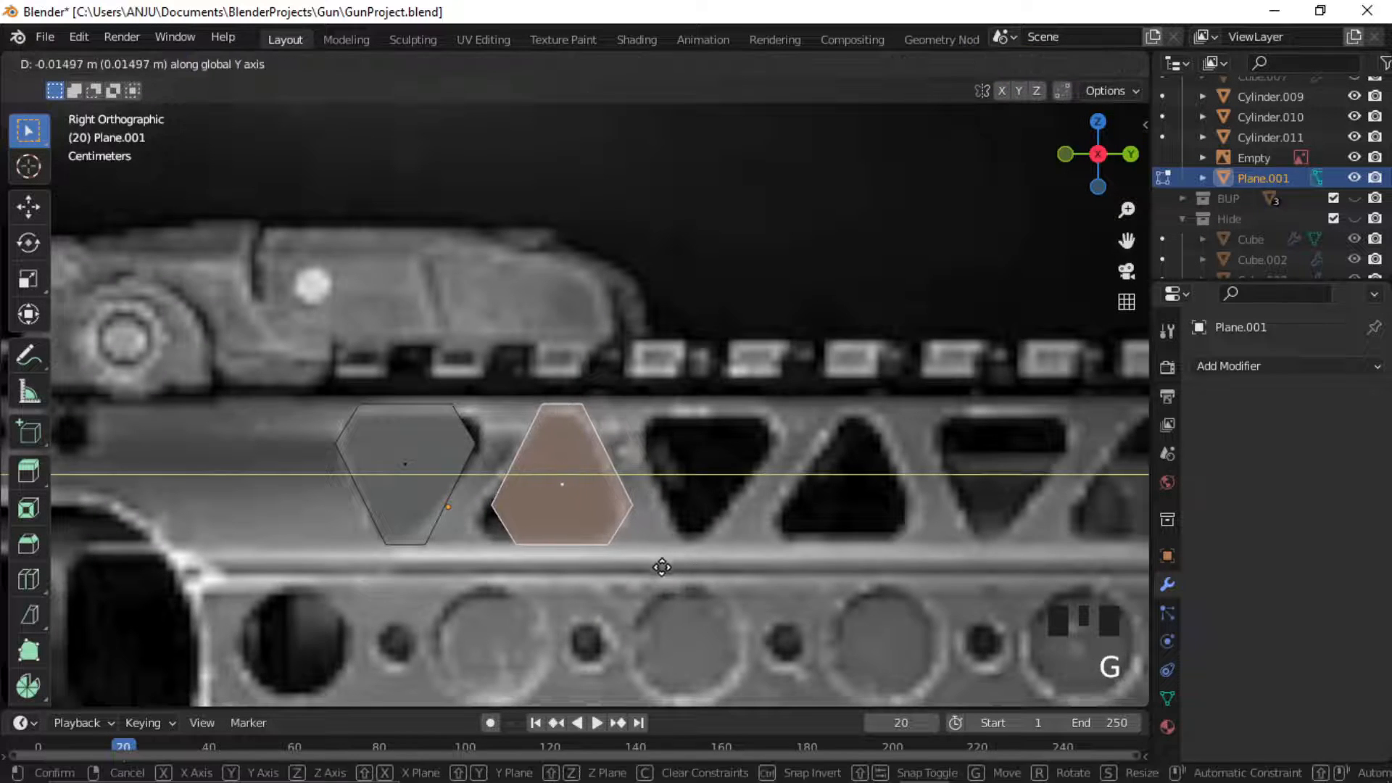
left_click(662, 567)
scroll(522, 420, "down", 2)
scroll(508, 414, "up", 3)
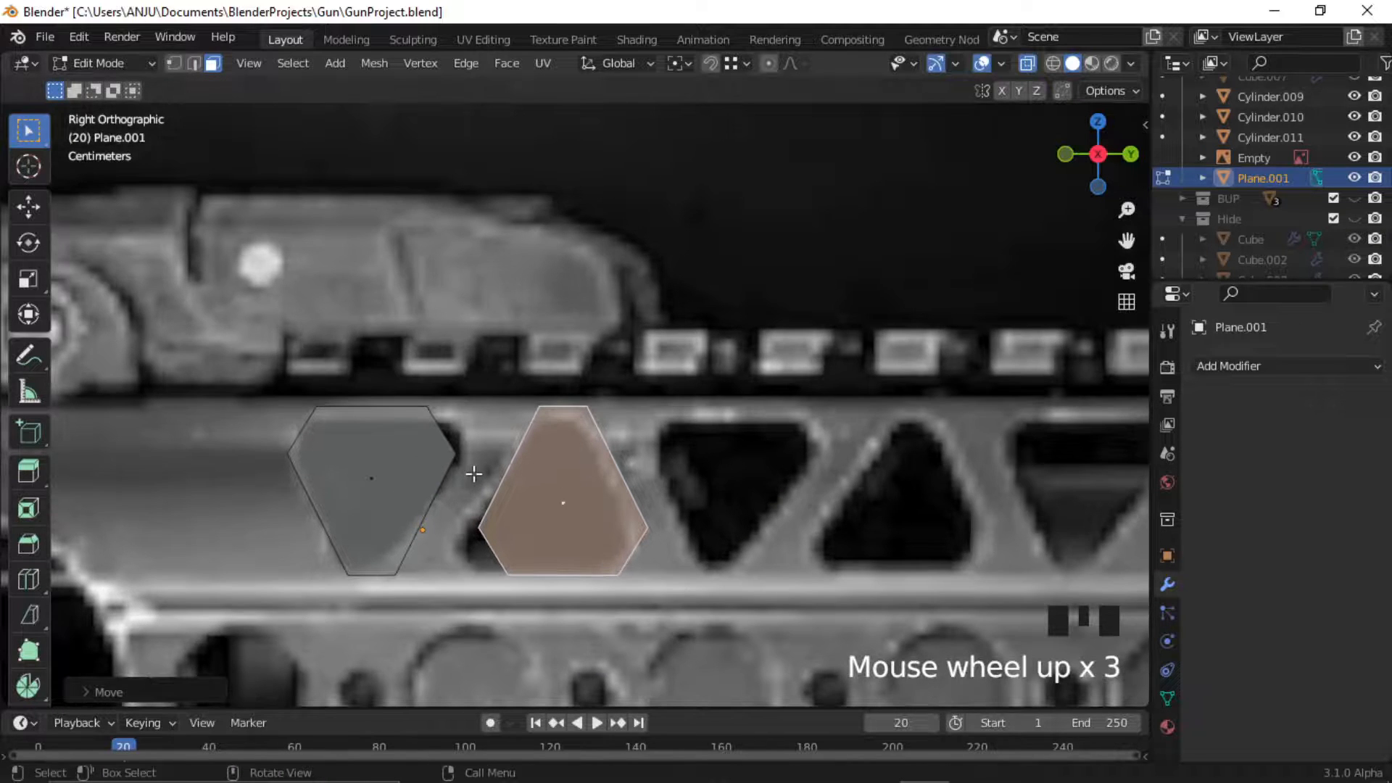
Fill the gap between the two triangles with a face built from their facing side edges.
key("2")
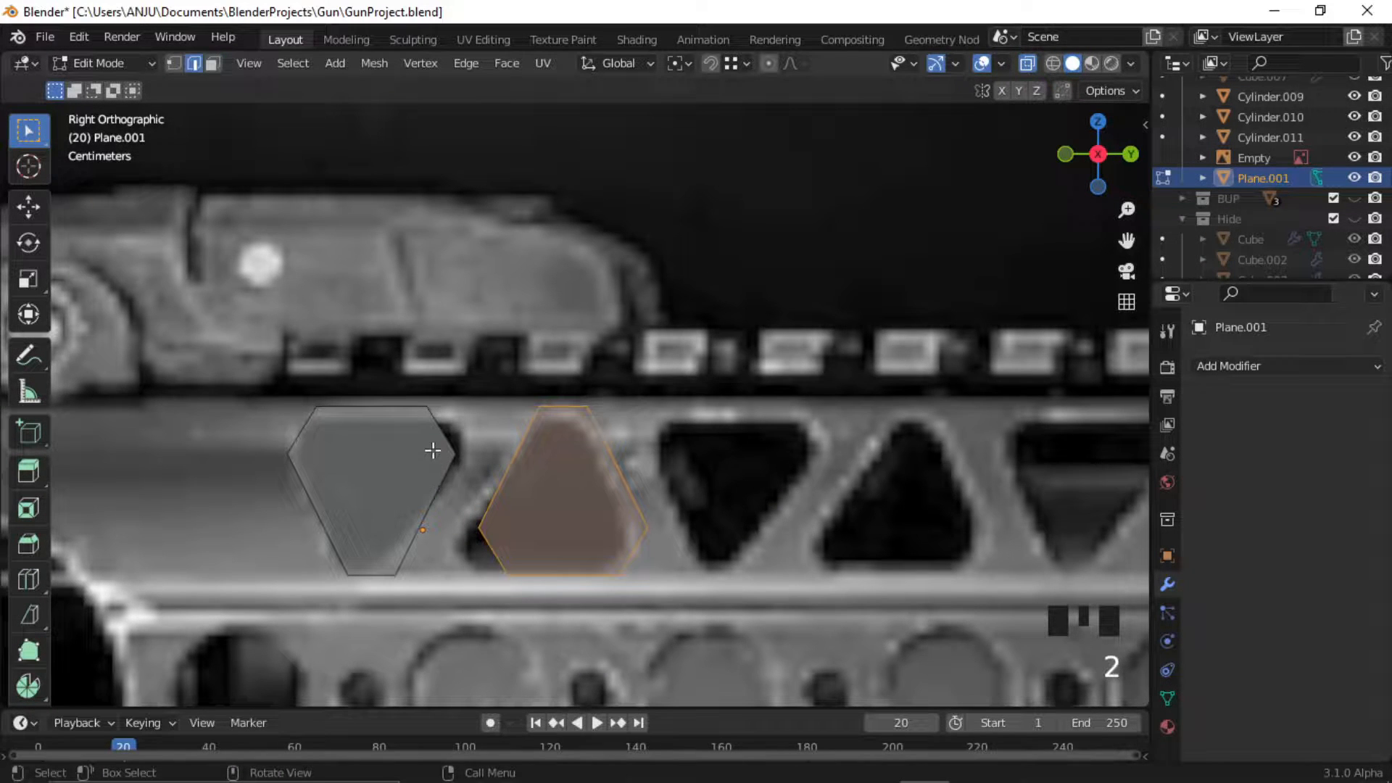
left_click_drag(466, 433, 388, 570)
left_click(471, 523, "shift")
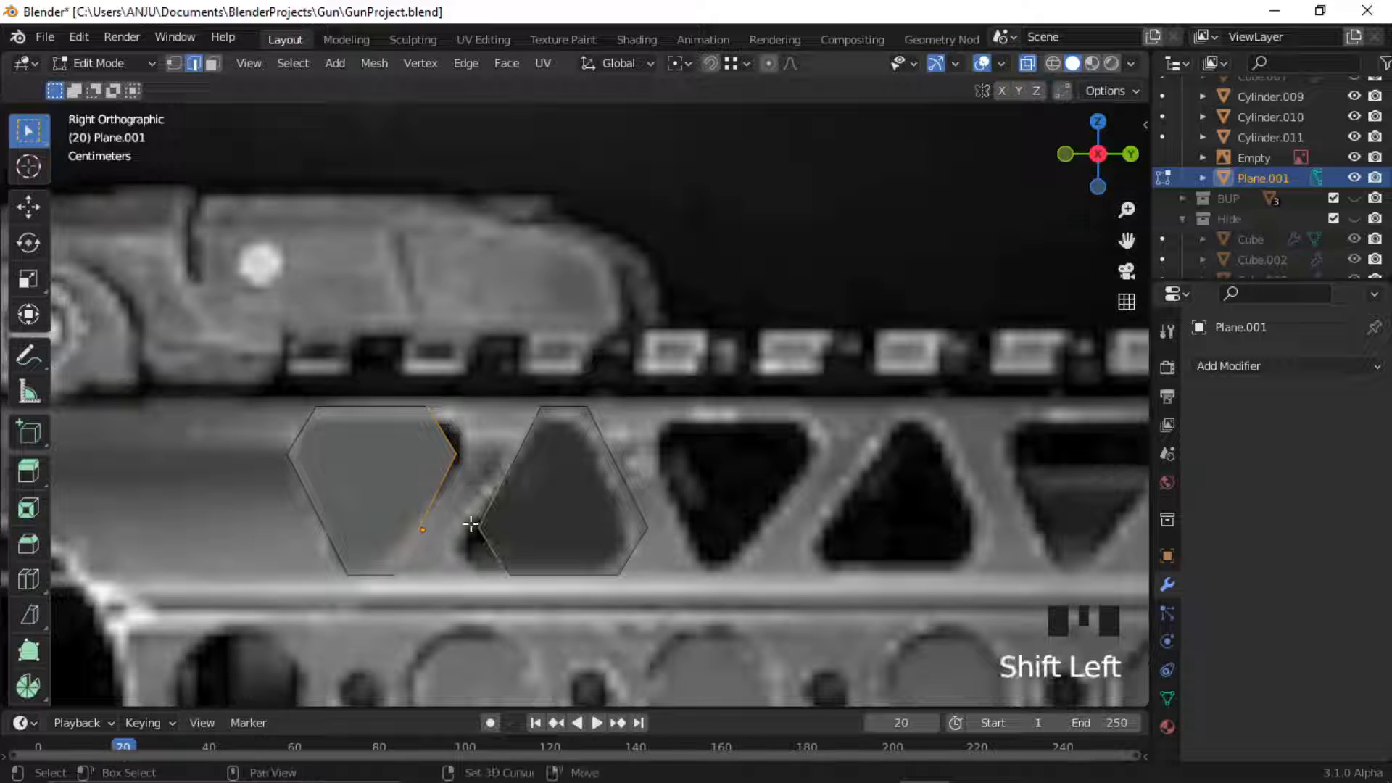
key("f")
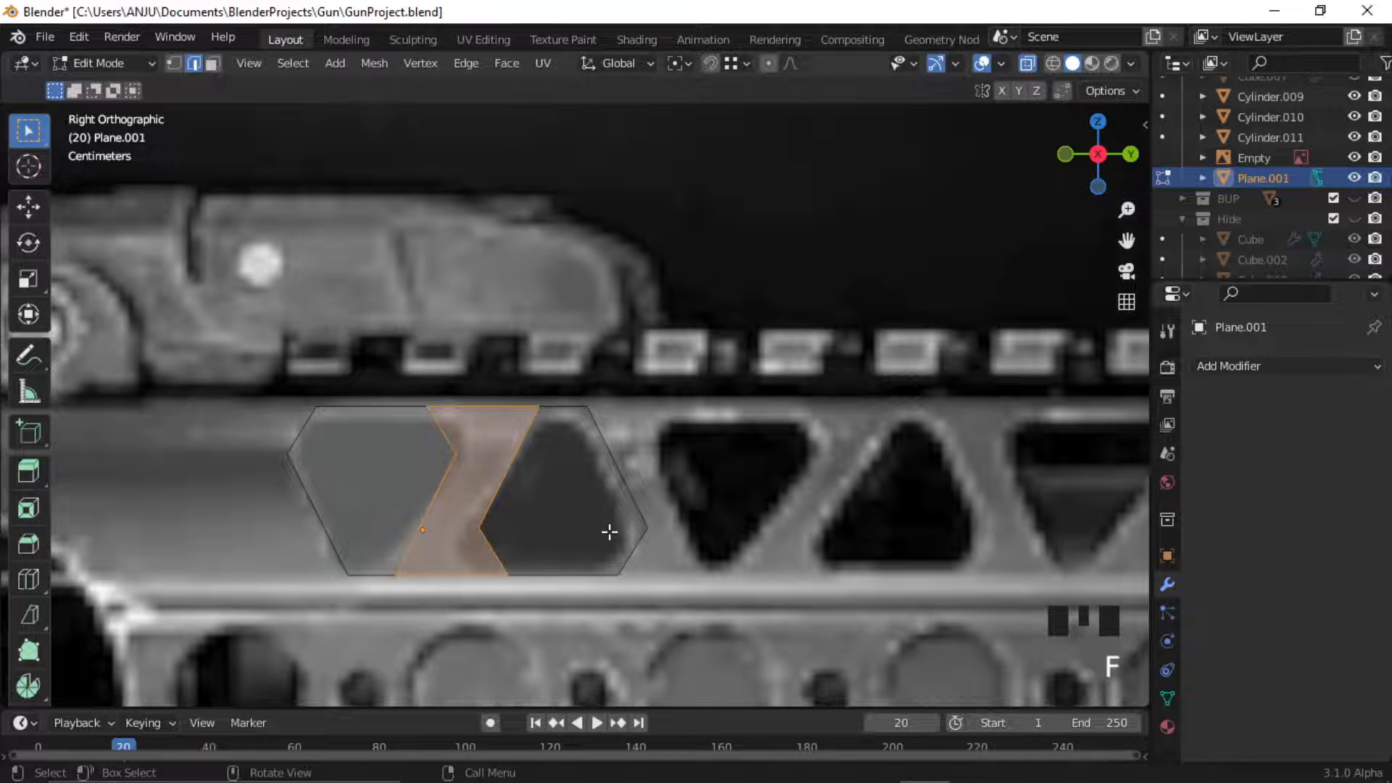
Extrude the upper edges of both triangles and the connecting face straight up to form a narrow strip.
middle_click_drag(609, 532, 543, 498, "shift")
left_click(409, 371)
scroll(408, 372, "up", 2)
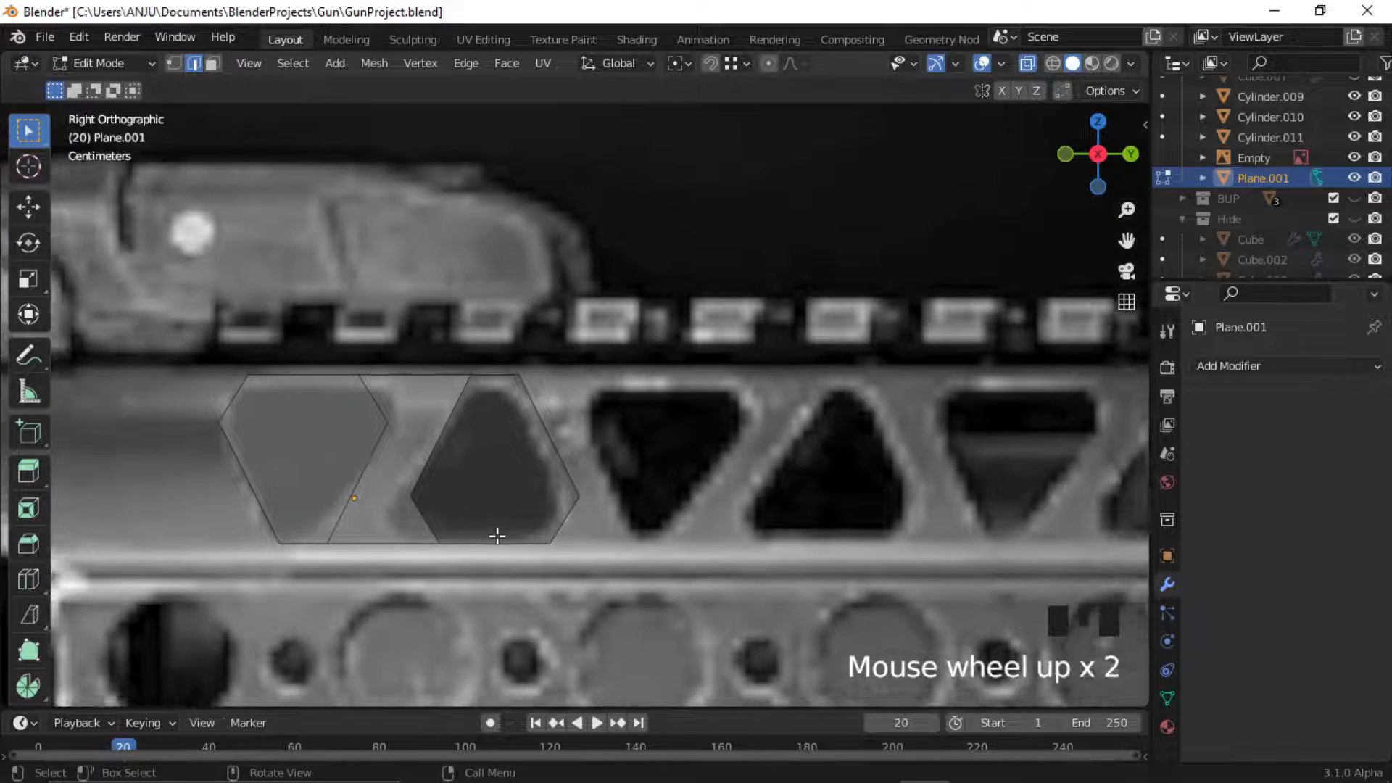
middle_click_drag(326, 478, 392, 473, "shift")
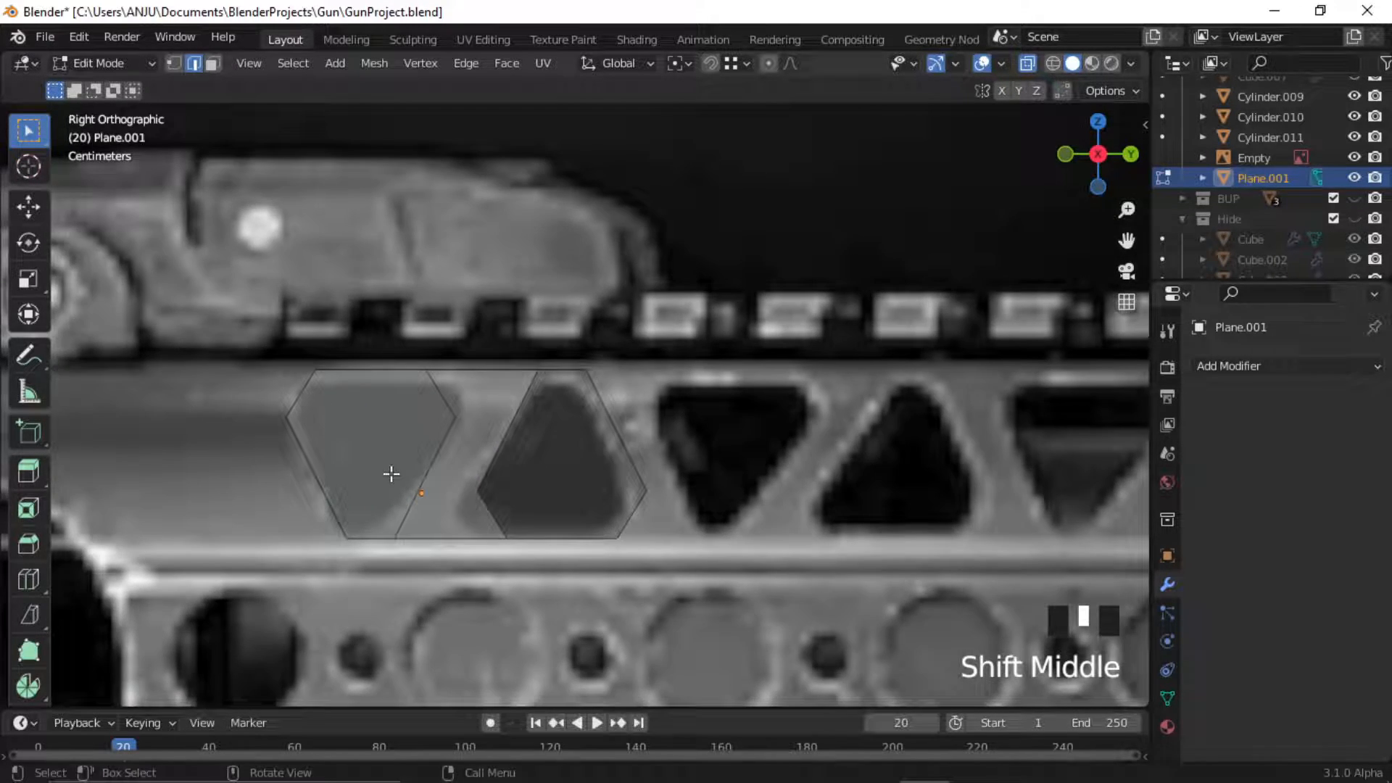
left_click(402, 364)
left_click(566, 368, "shift")
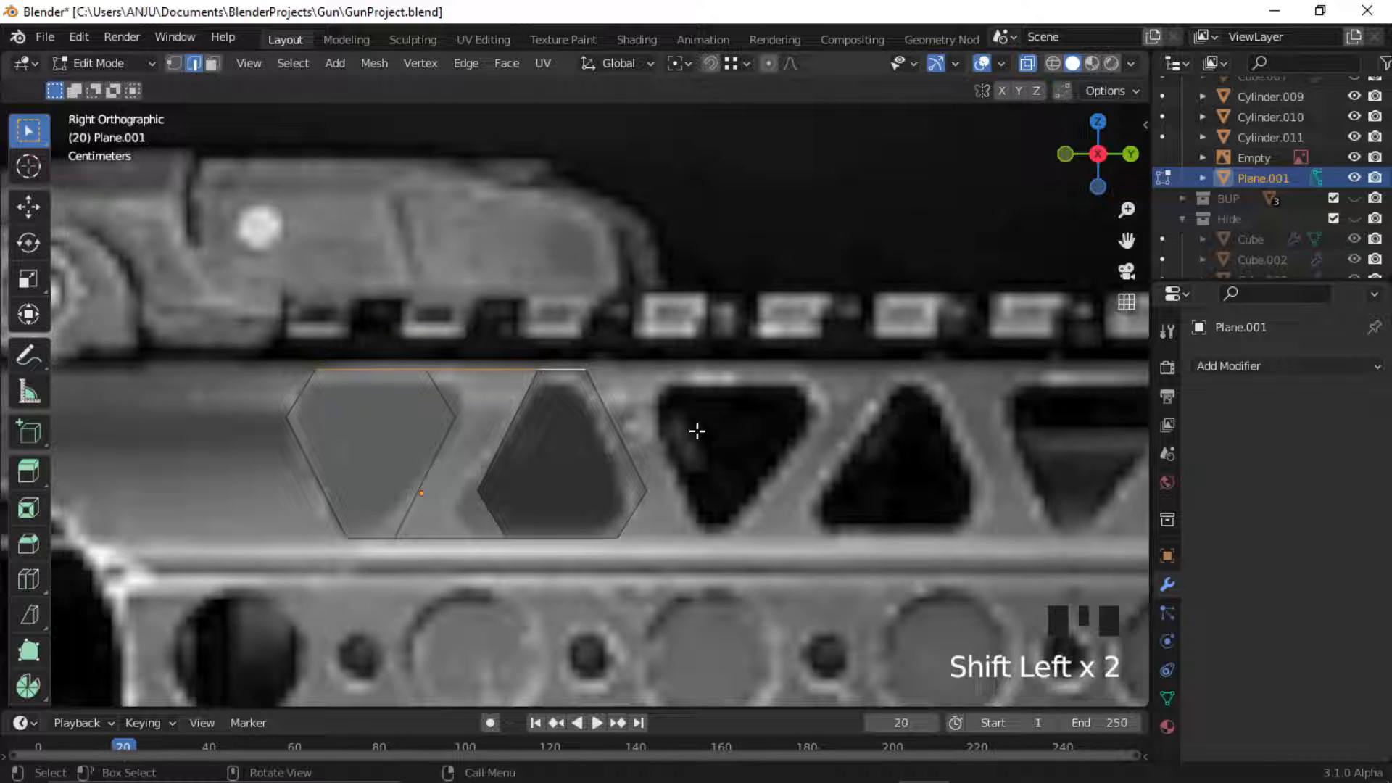
key("e")
left_click(696, 398)
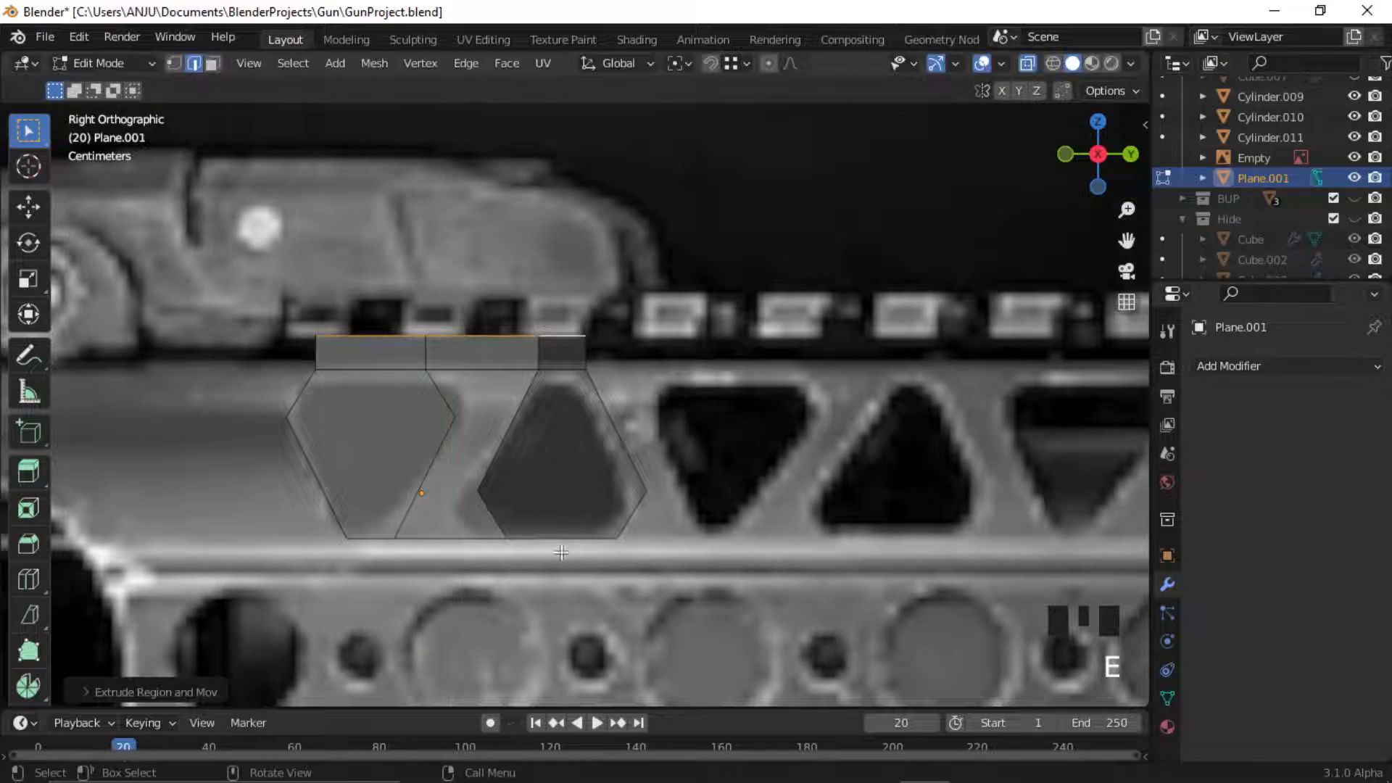
Extrude the lower edges of the pattern straight down to form a matching strip, then clear the selection.
left_click_drag(326, 524, 631, 551)
key("e")
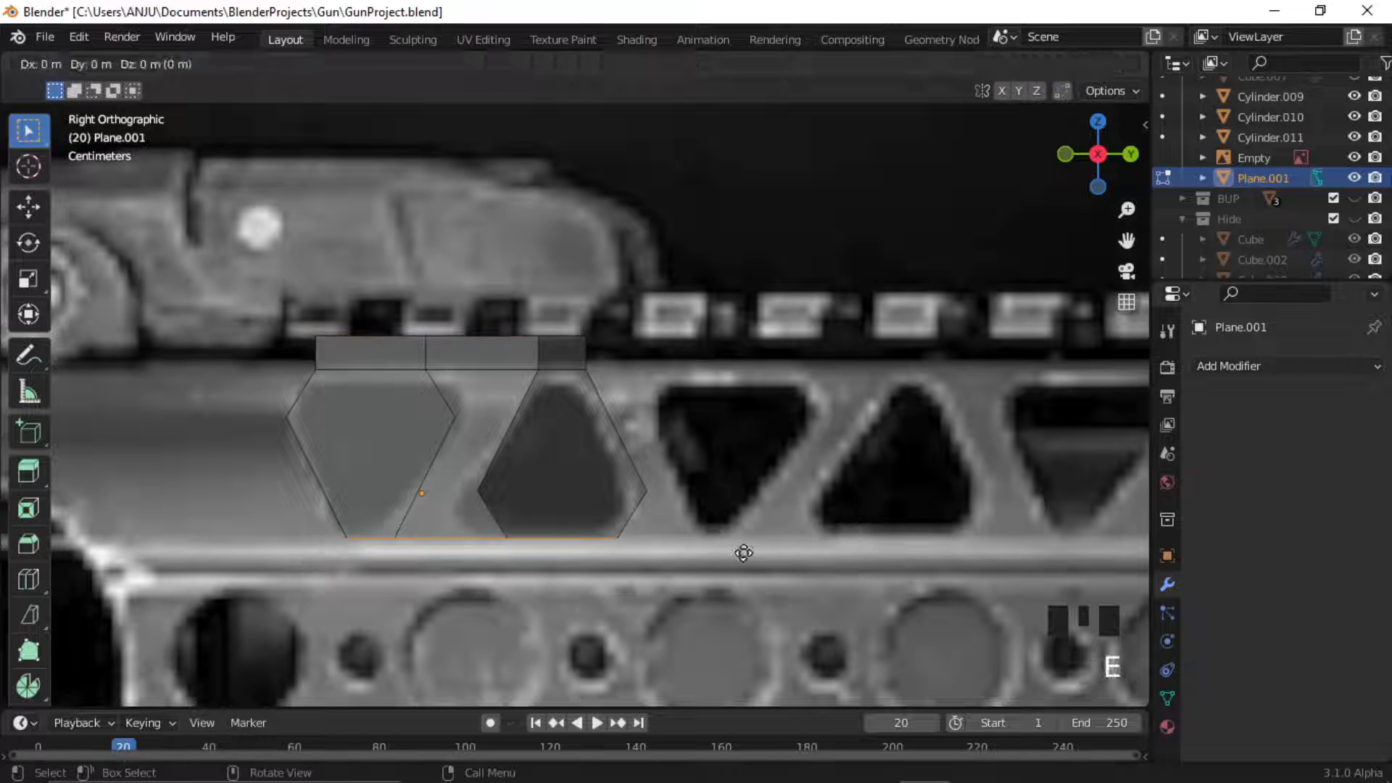
left_click(743, 589)
scroll(519, 512, "down", 1)
middle_click_drag(524, 507, 447, 525, "shift")
left_click(671, 531)
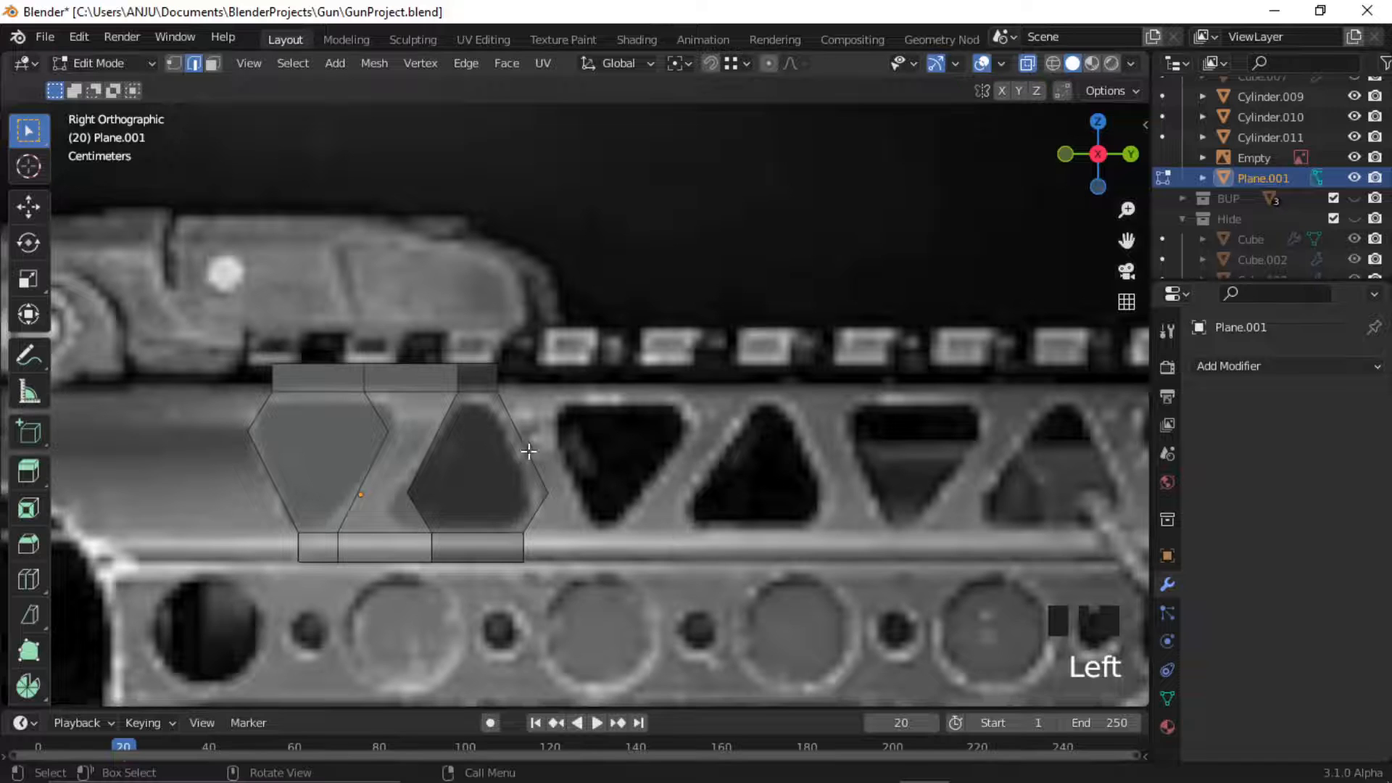
Duplicate the strut face between the triangles with its upper and lower strip faces about 0.18 m along Y.
left_click(411, 377)
left_click(397, 461, "shift")
left_click(389, 551, "shift")
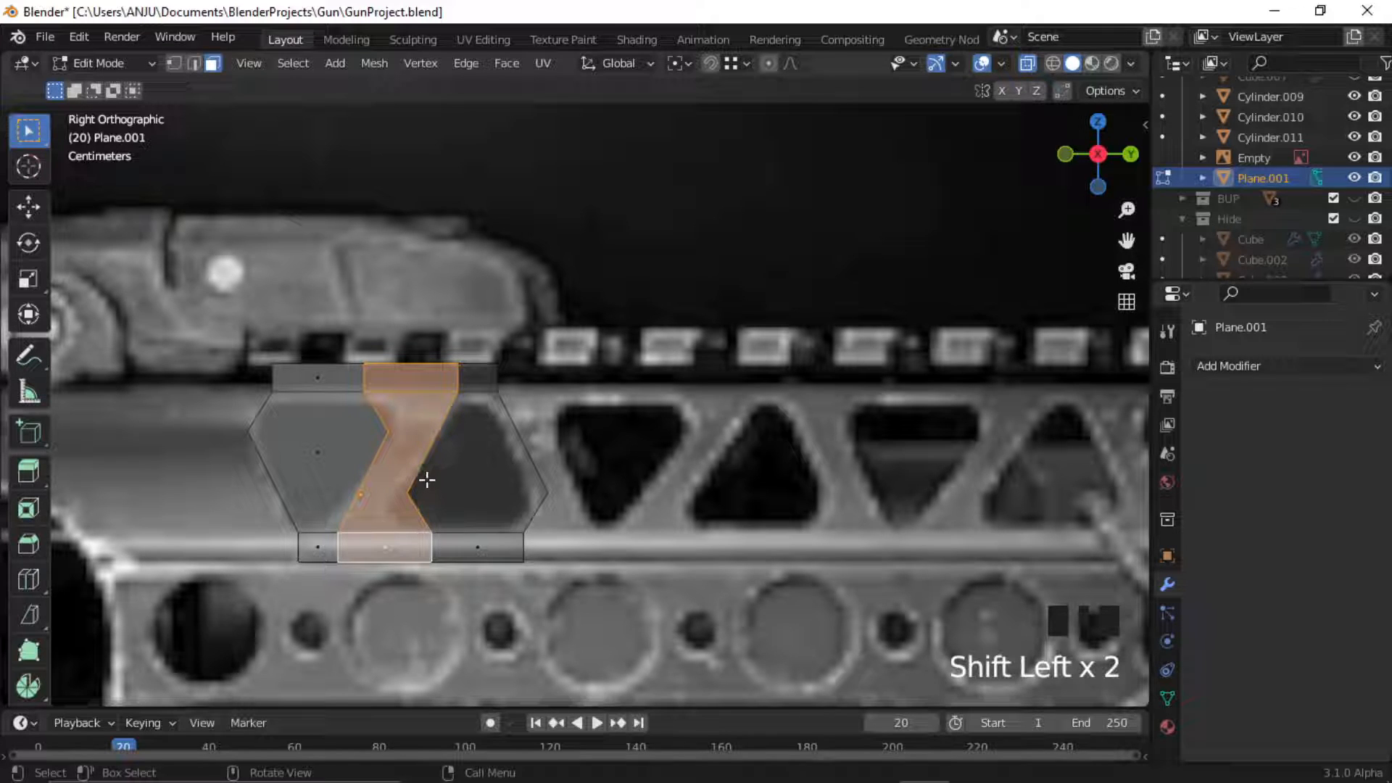
key("shift+d")
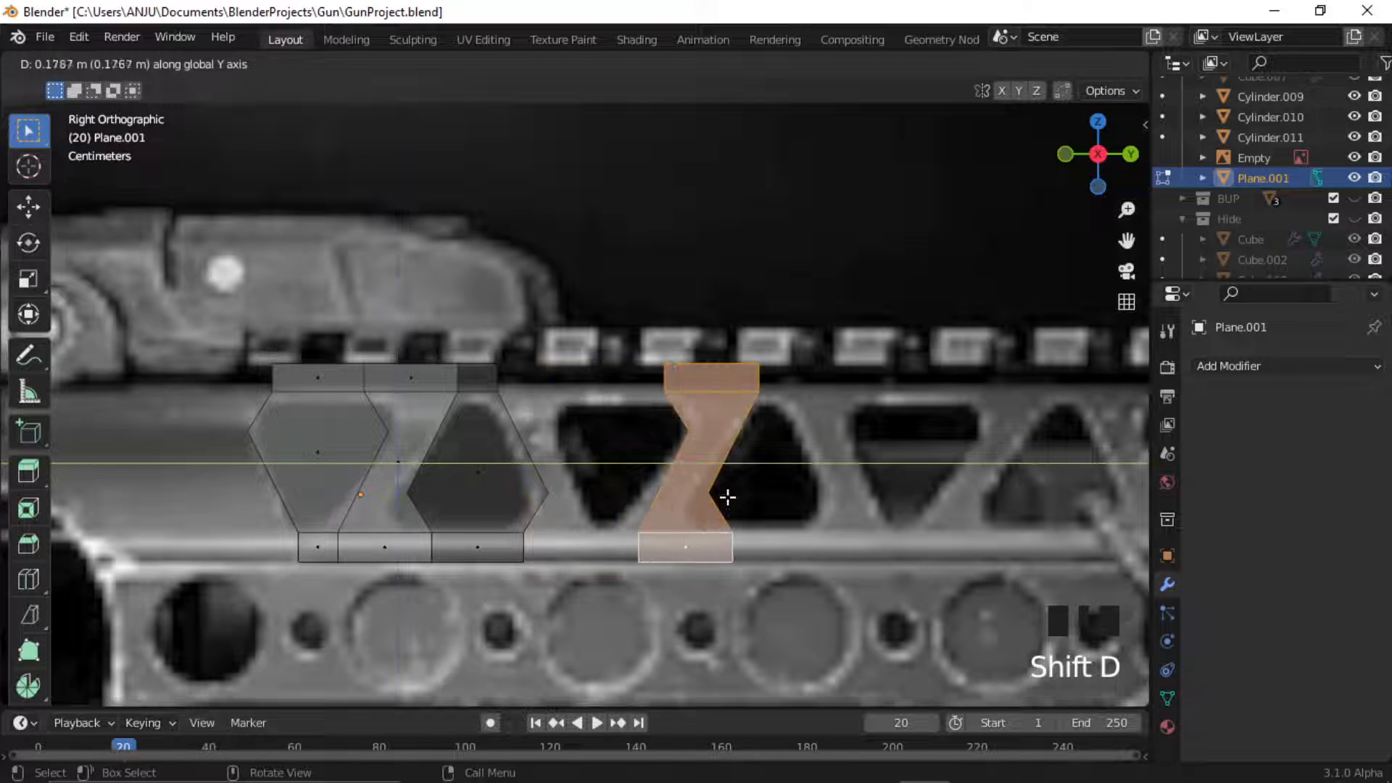
left_click(727, 497)
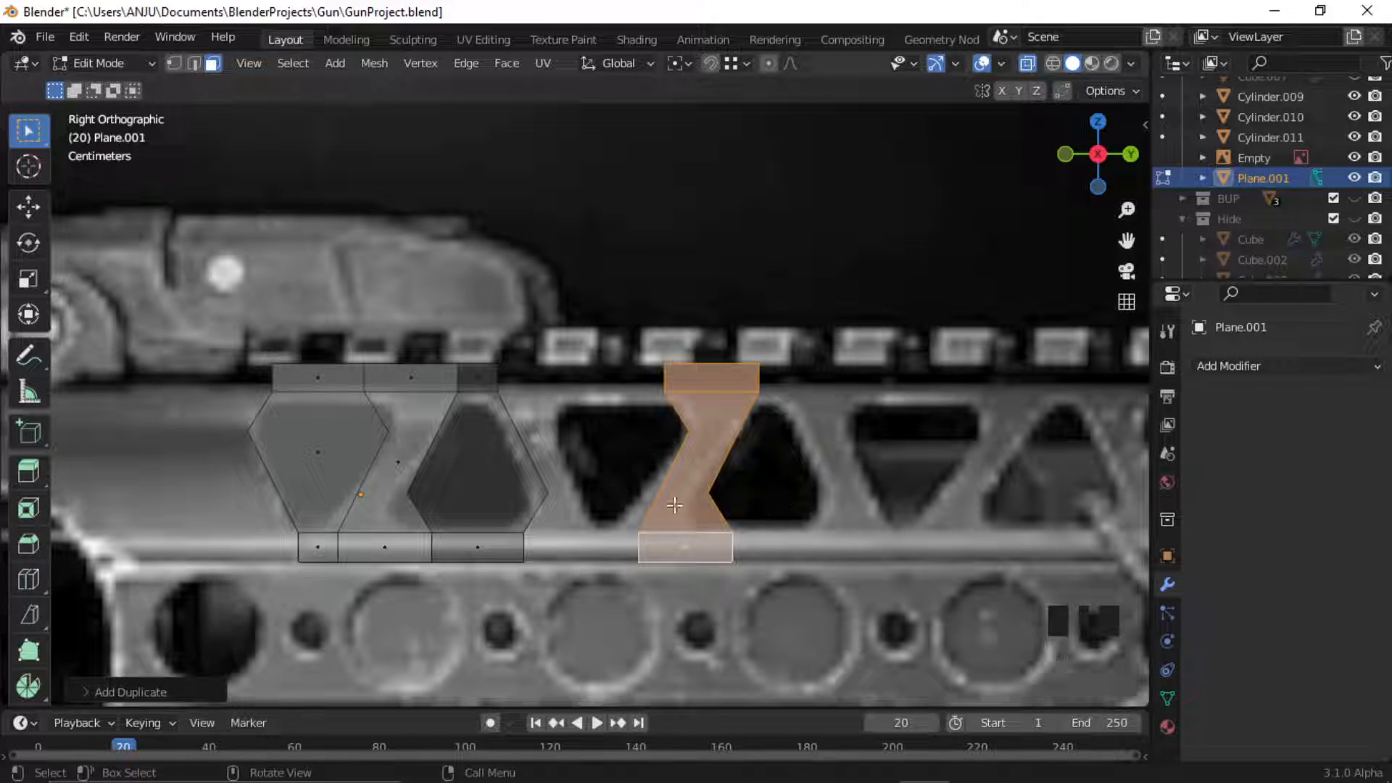
Mirror the duplicated strut by scaling it -1 along Y and move it along Y against the second triangle.
key("s")
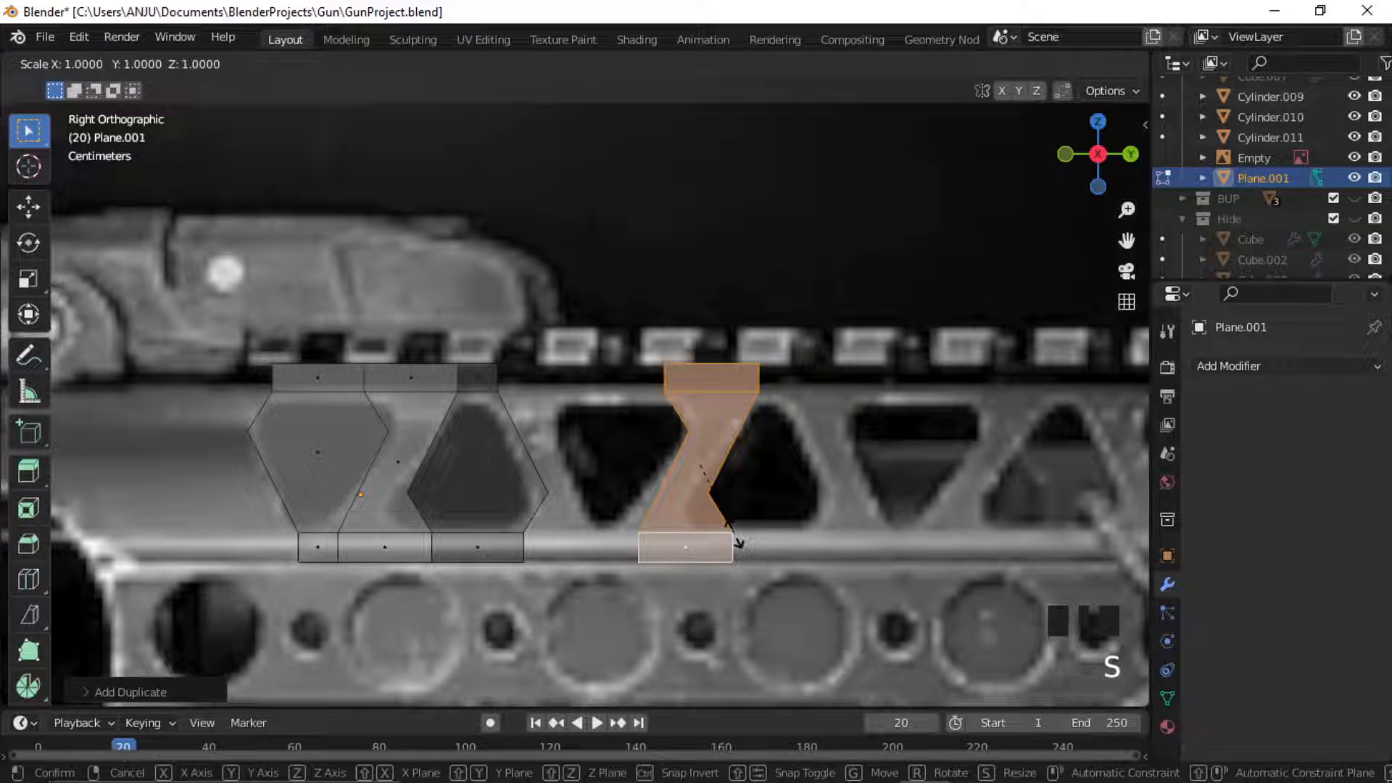
type("y")
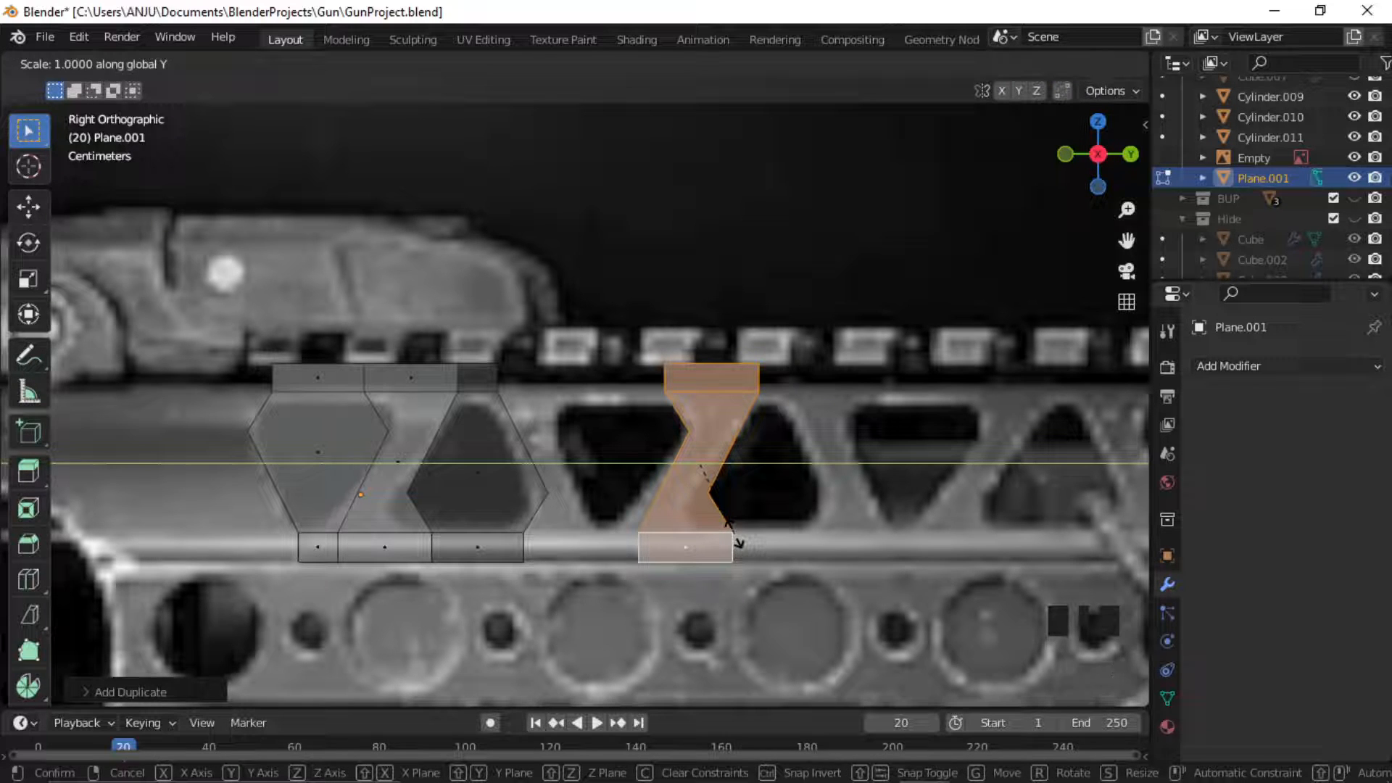
type("-1")
key("Return")
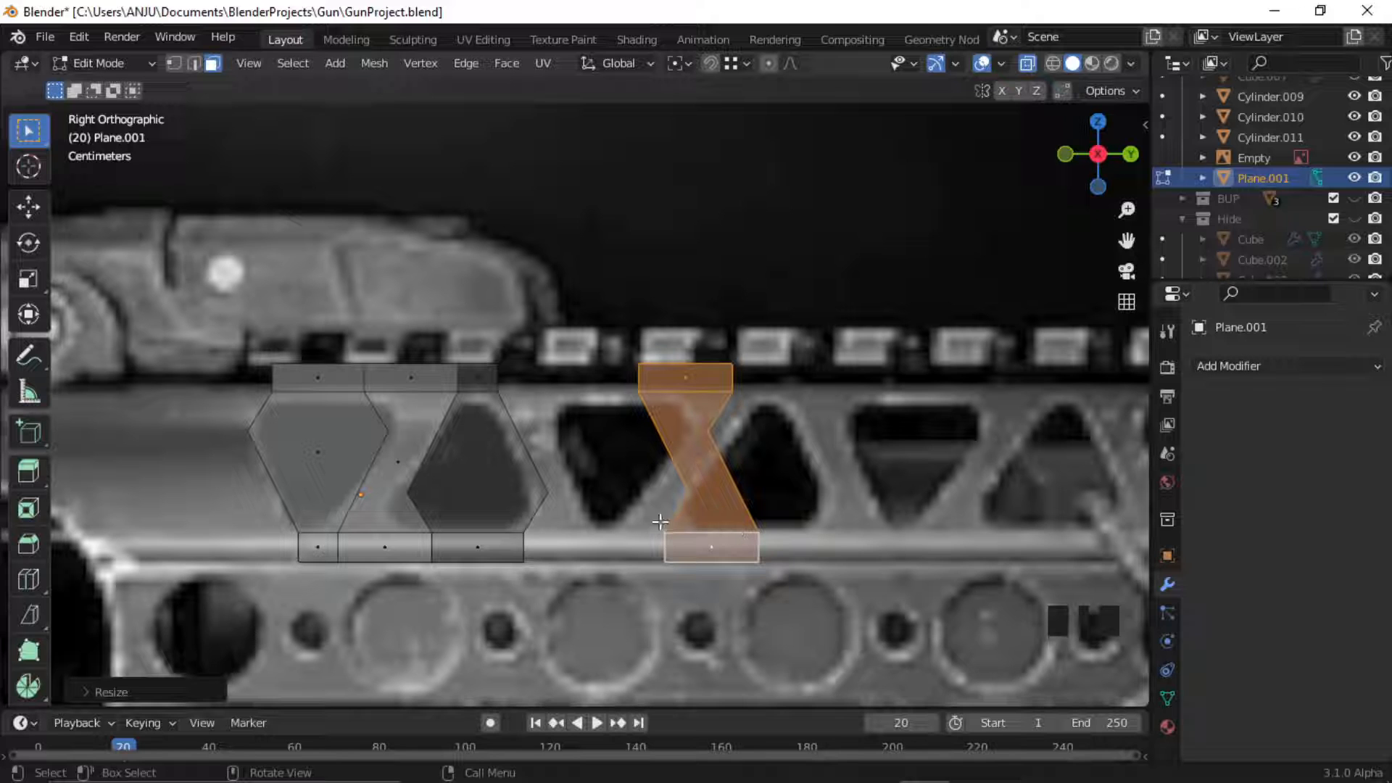
key("g")
key("y")
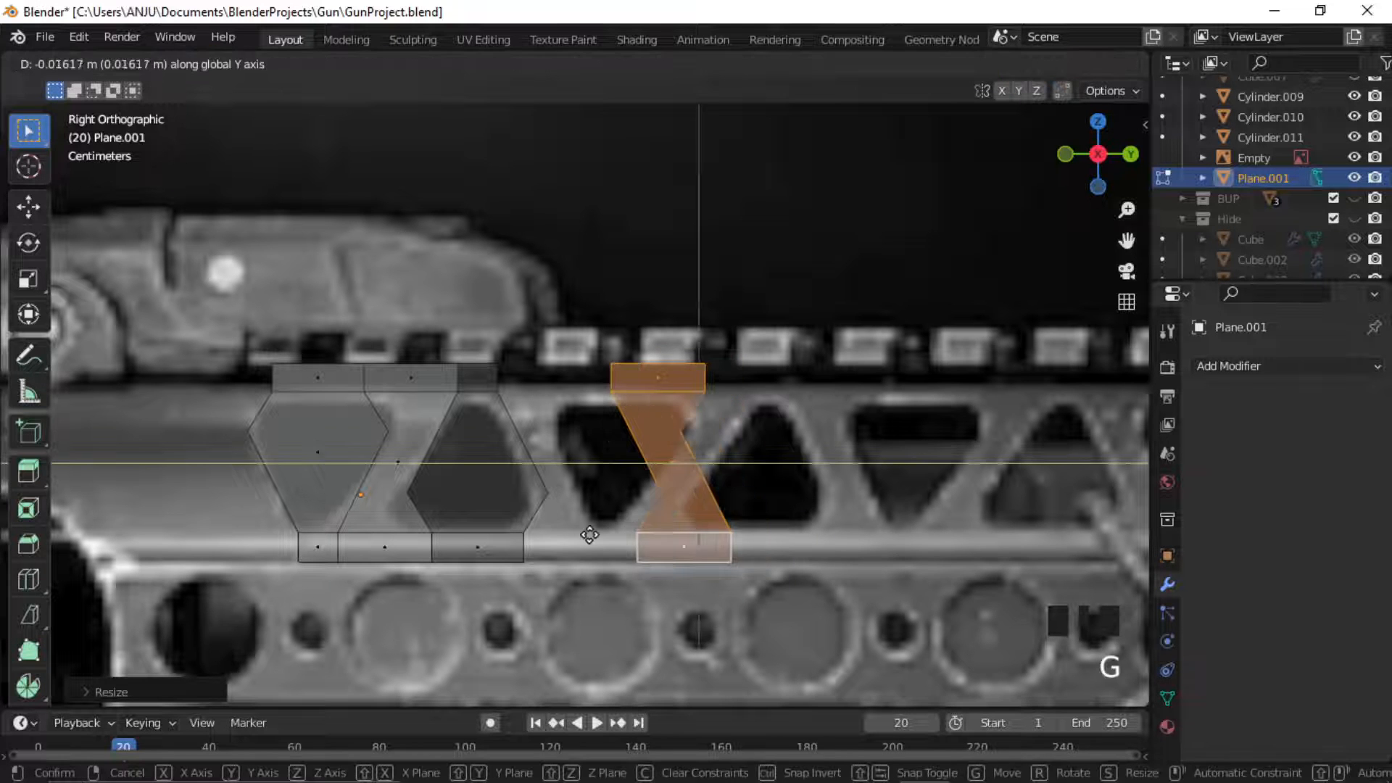
left_click(536, 545)
scroll(700, 530, "up", 2)
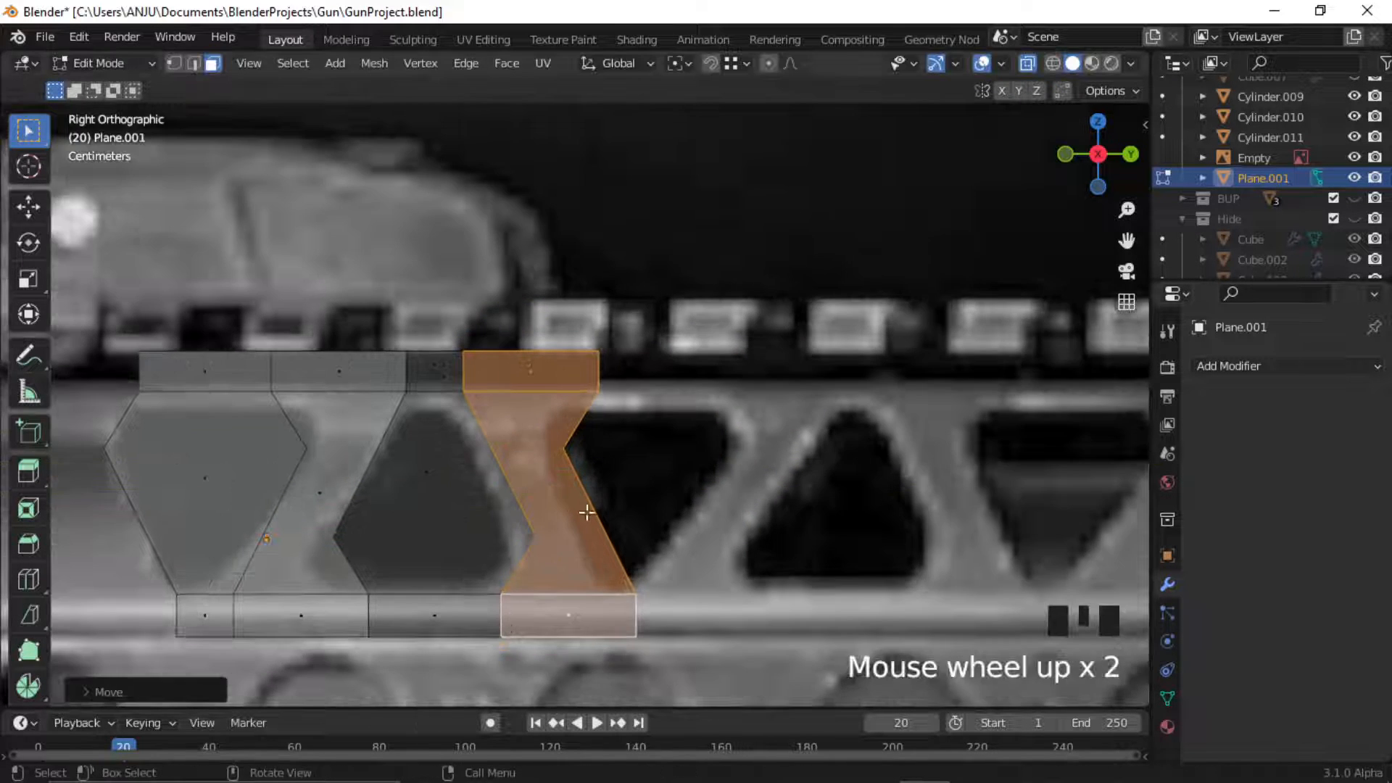
middle_click_drag(665, 525, 771, 559, "shift")
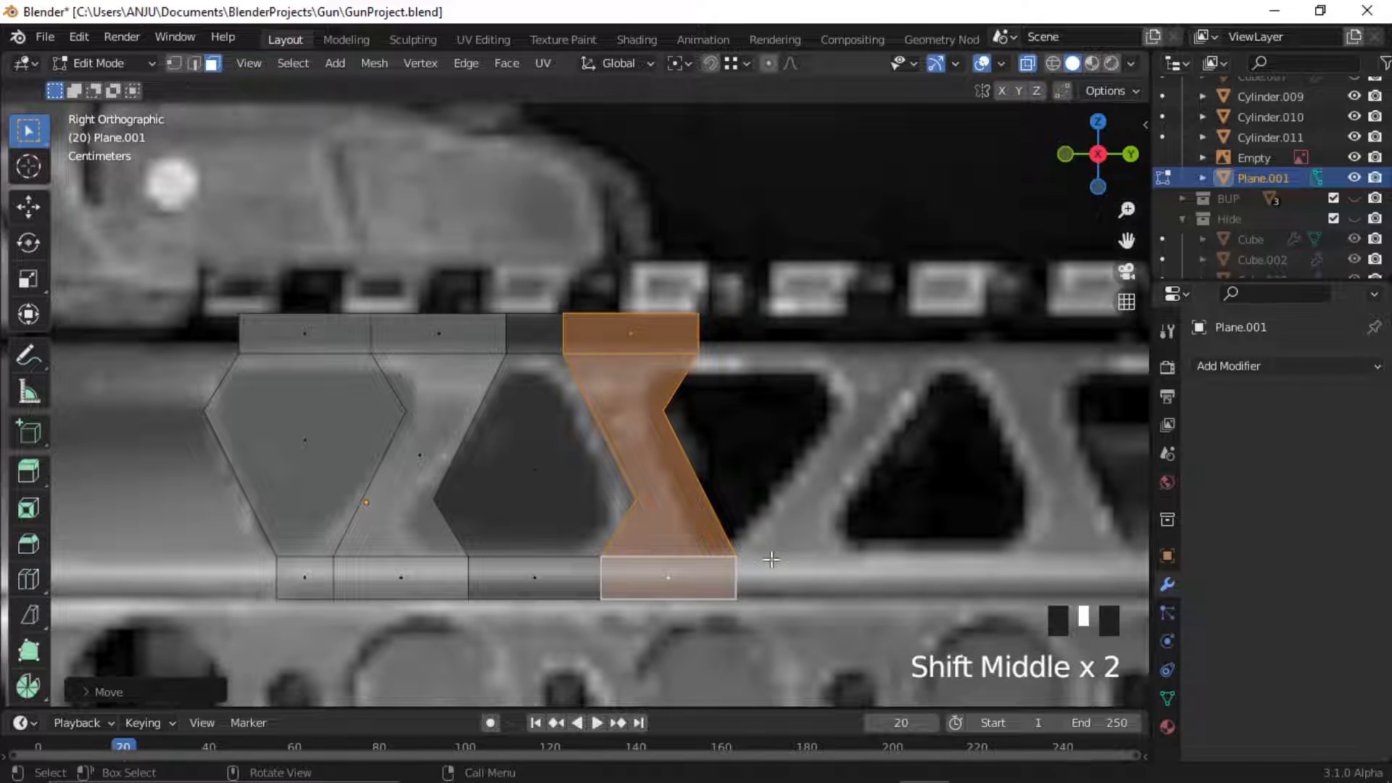
Select the whole mesh and merge its overlapping vertices by distance.
key("1")
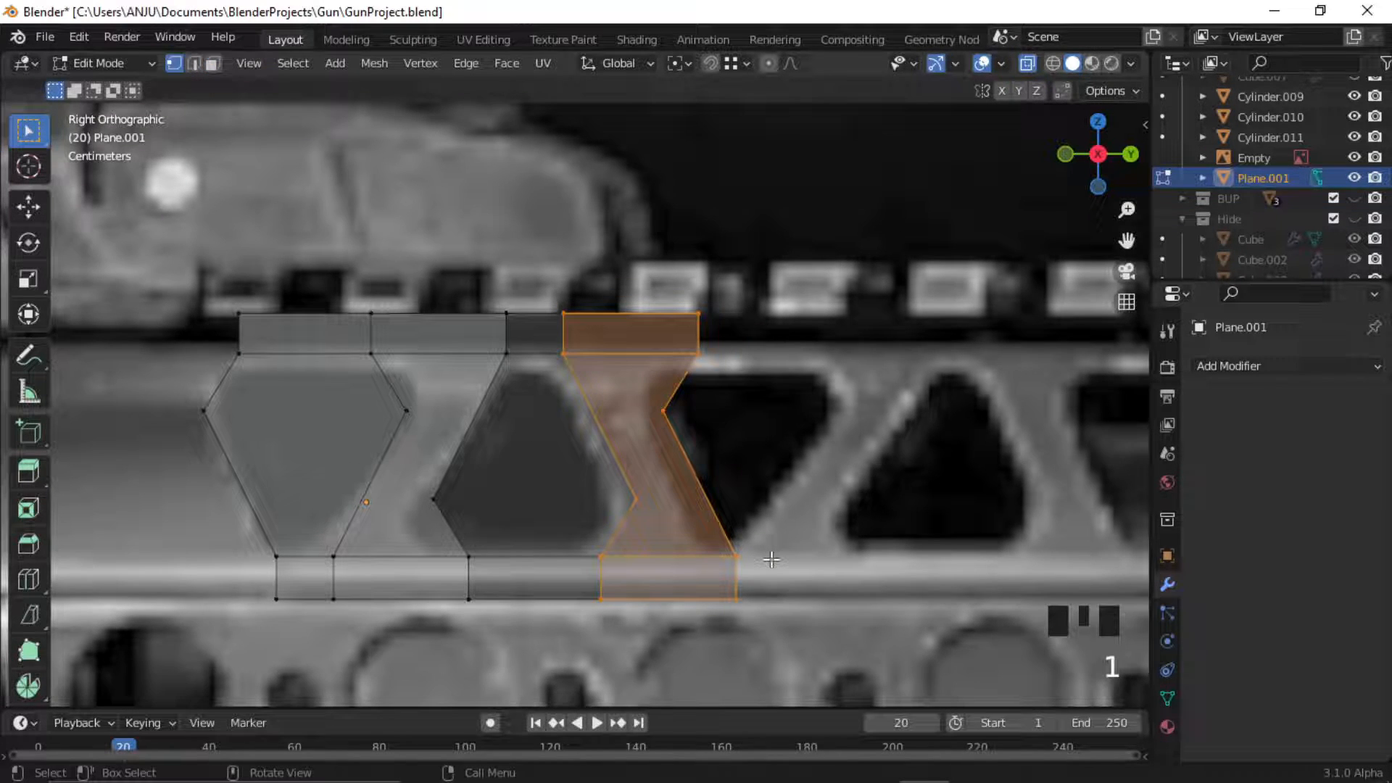
key("a")
key("m")
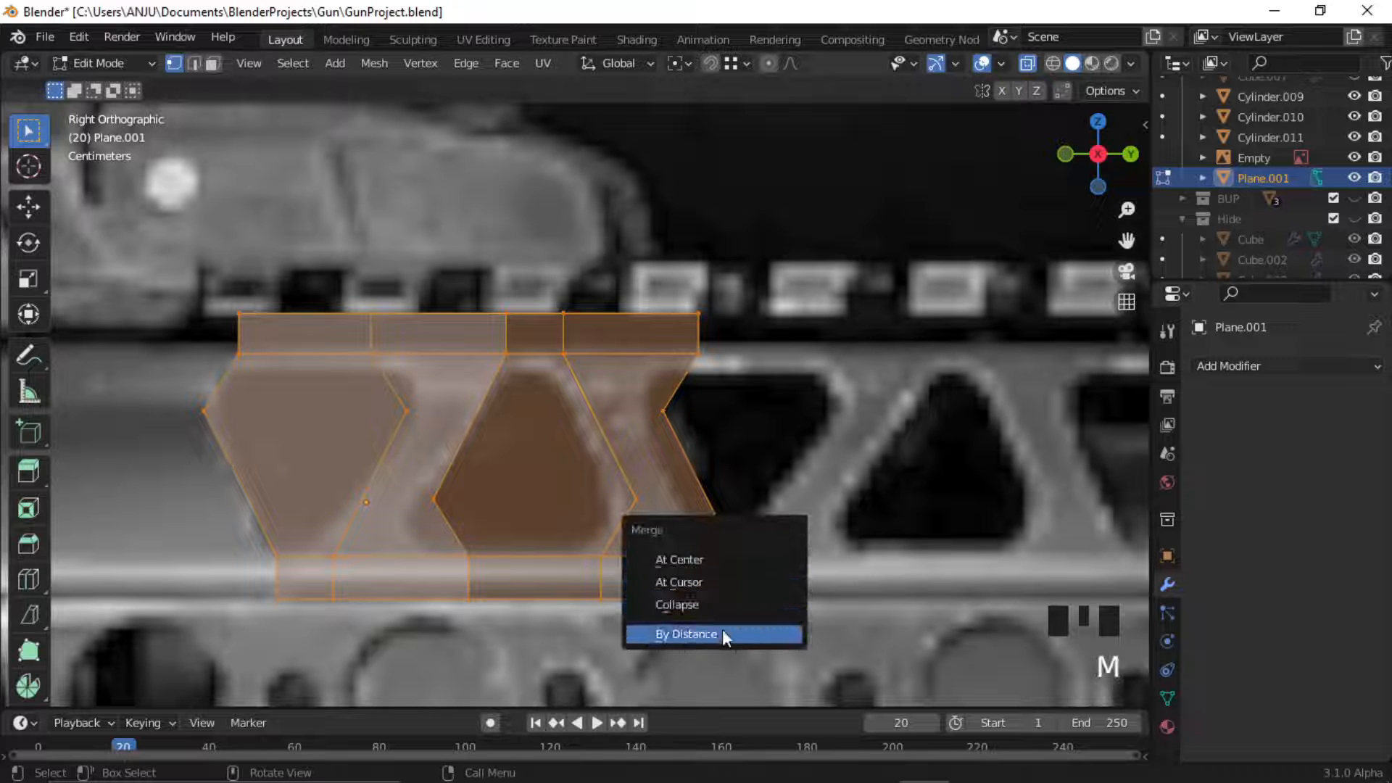
left_click(722, 635)
left_click(754, 548)
scroll(613, 491, "down", 1)
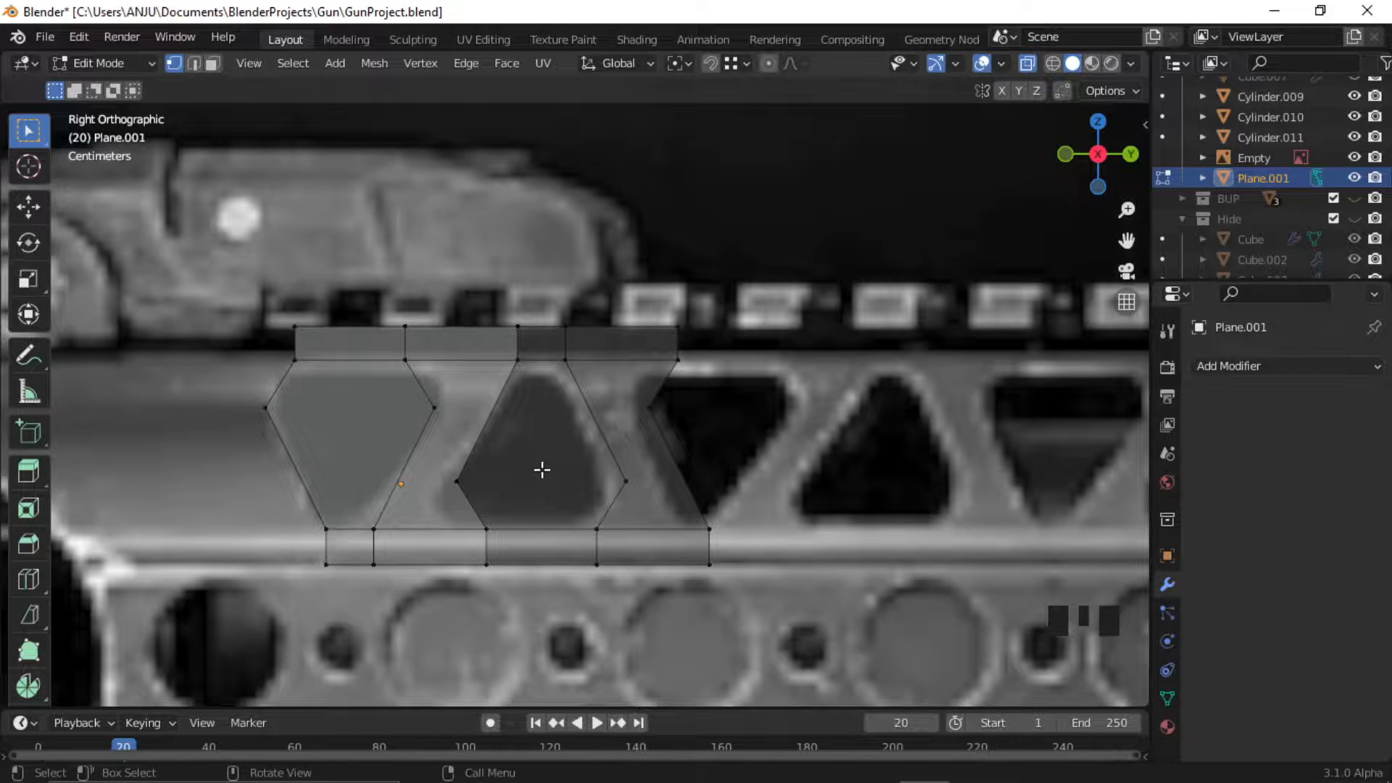
Select all faces of the plane and recalculate their normals outside.
middle_click_drag(542, 470, 600, 466)
scroll(525, 472, "down", 7)
scroll(475, 482, "up", 2)
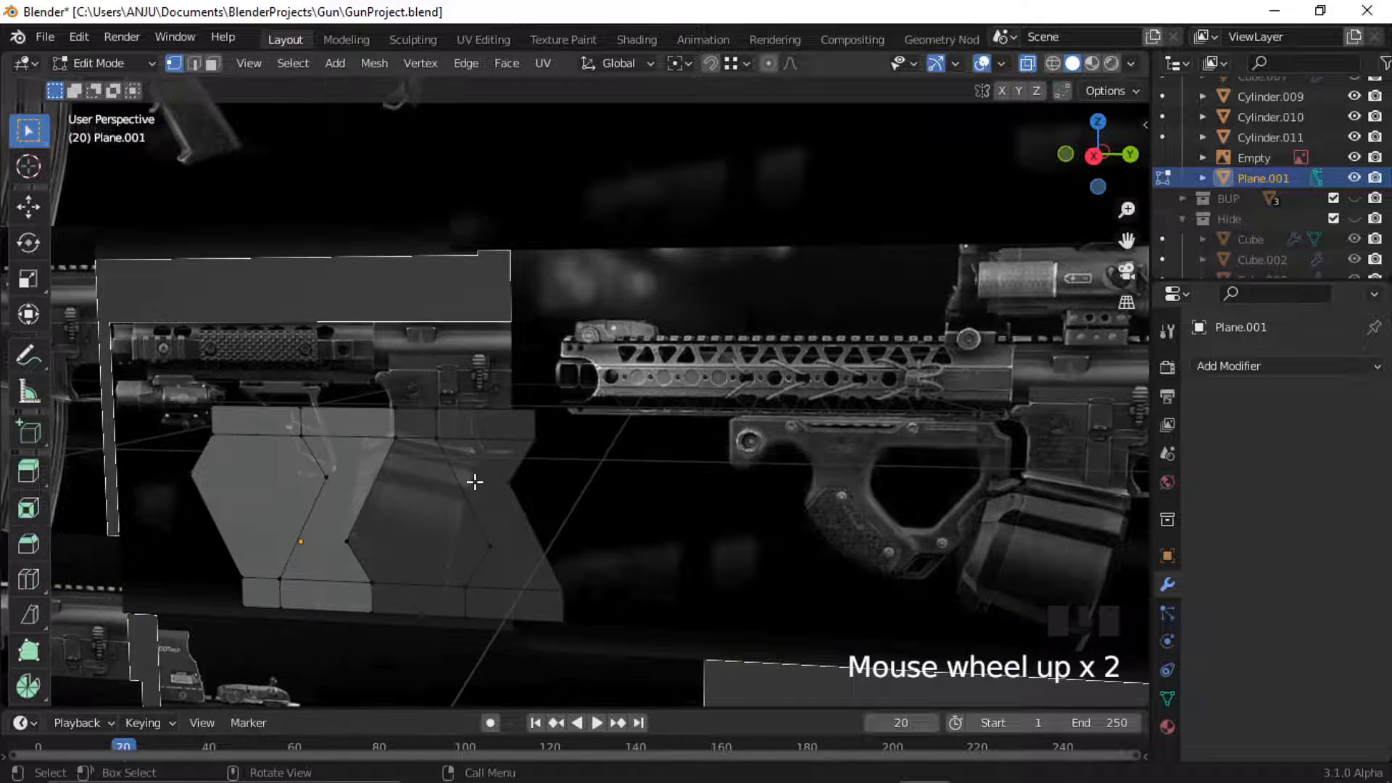
key("3")
key("a")
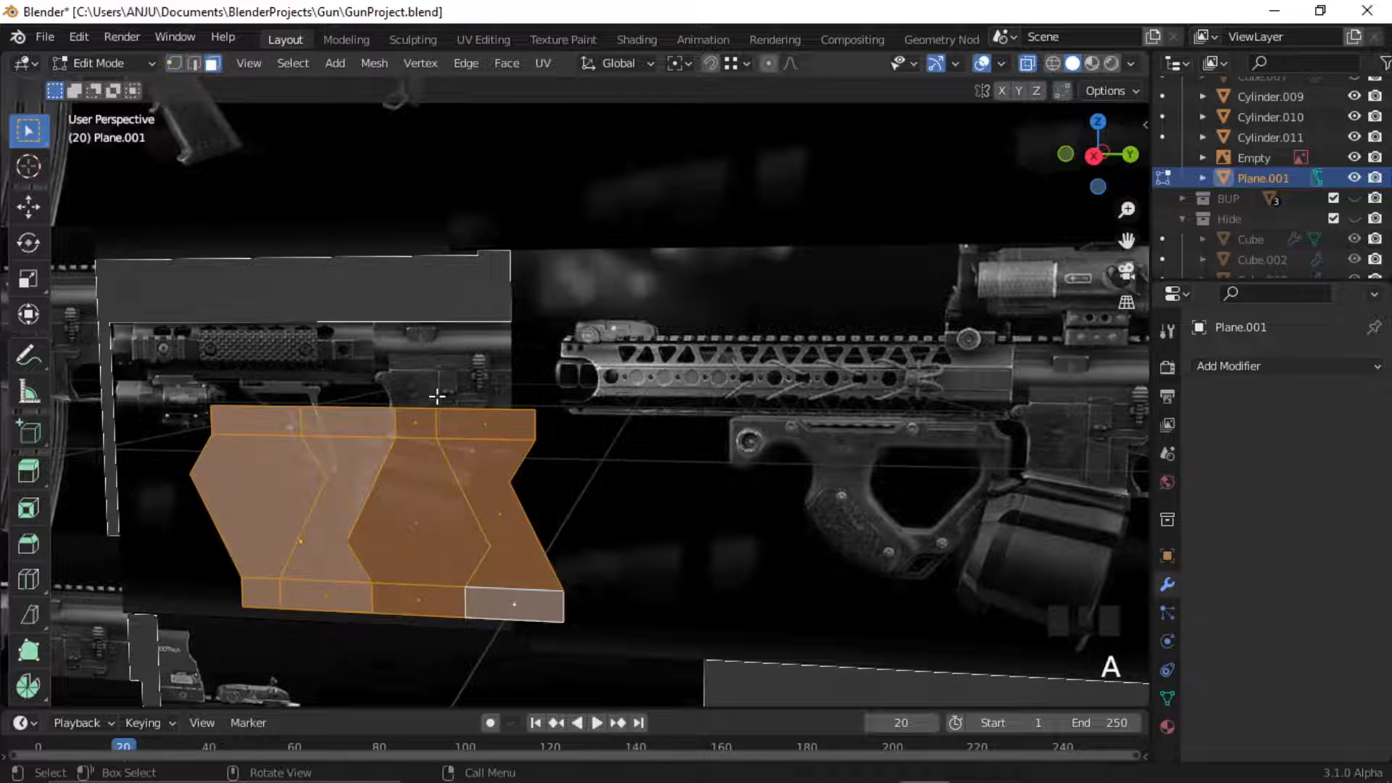
left_click(375, 63)
mouse_move(419, 436)
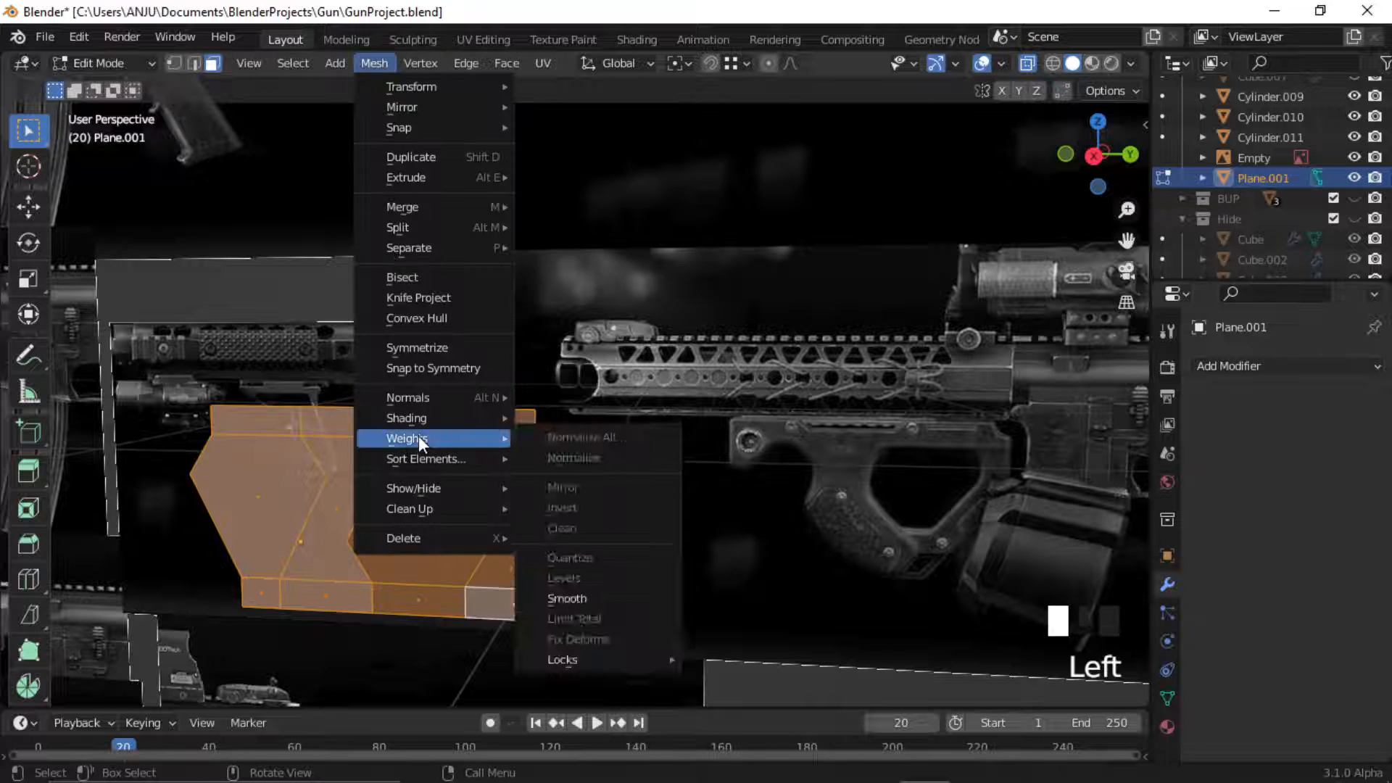
mouse_move(450, 397)
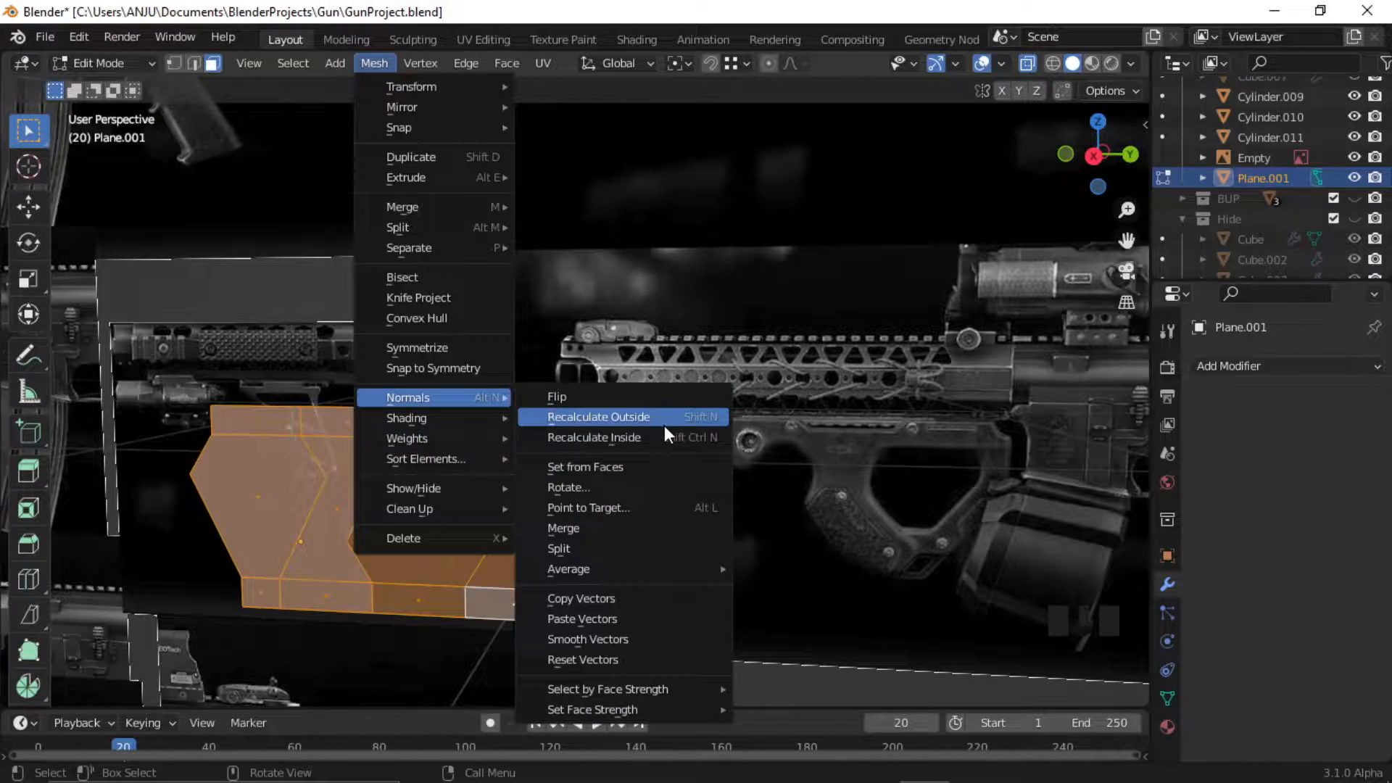
left_click(664, 420)
Check the plane's shading in Object Mode, then return to editing it in the right orthographic view.
key("Tab")
left_click(498, 498)
middle_click_drag(498, 498, 412, 507)
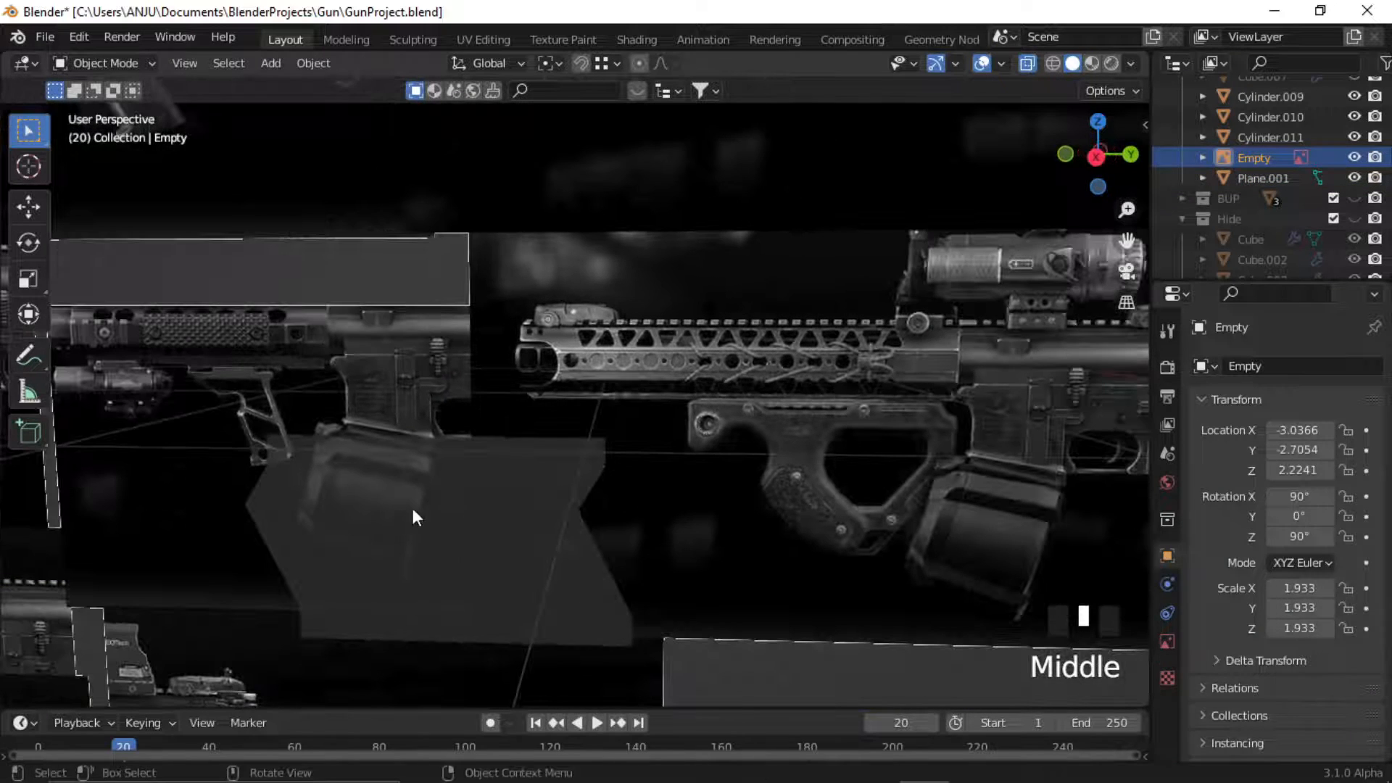
left_click(507, 514)
key("Tab")
middle_click_drag(507, 512, 612, 398, "alt")
scroll(612, 398, "up", 2)
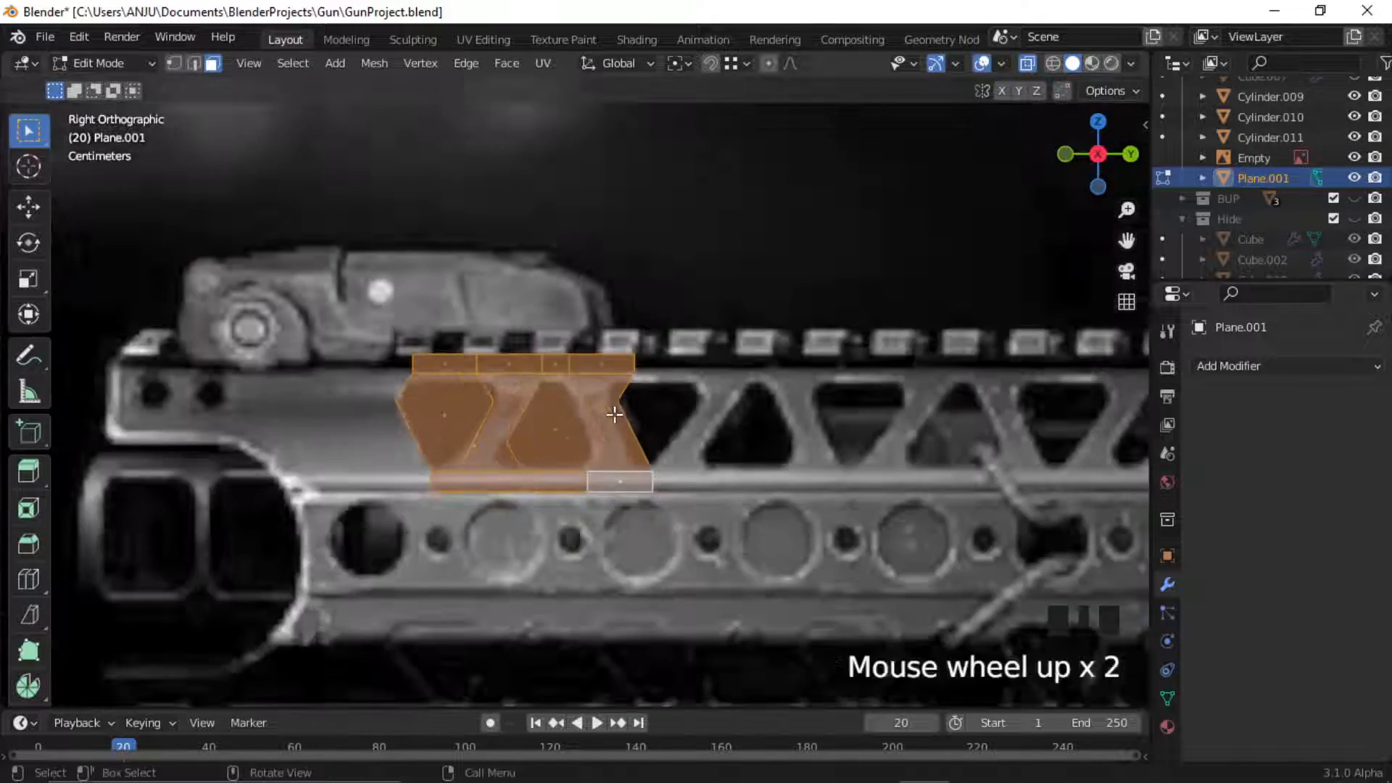
Delete the two faces covering the first and second cutouts, leaving only the struts and strips.
left_click(834, 404)
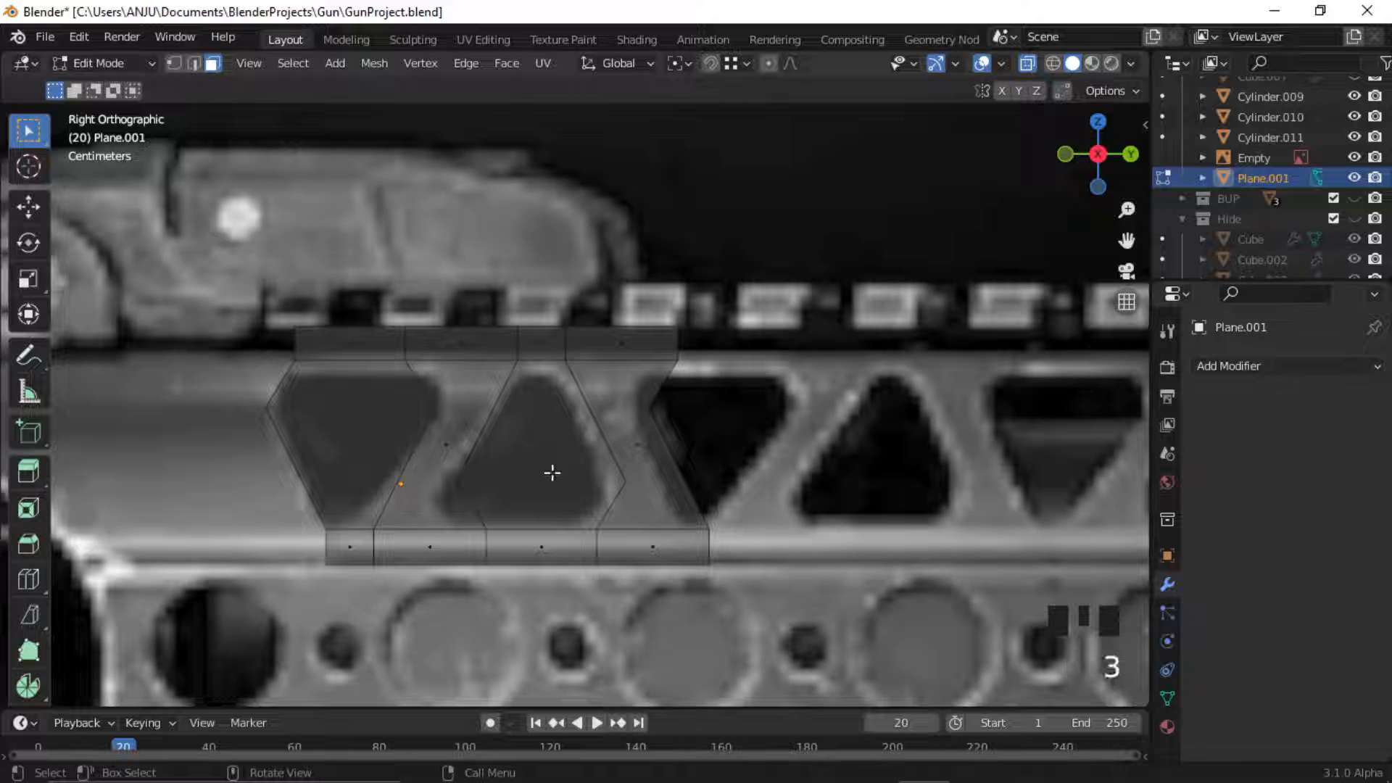
left_click(545, 459)
left_click(351, 457, "shift")
key("x")
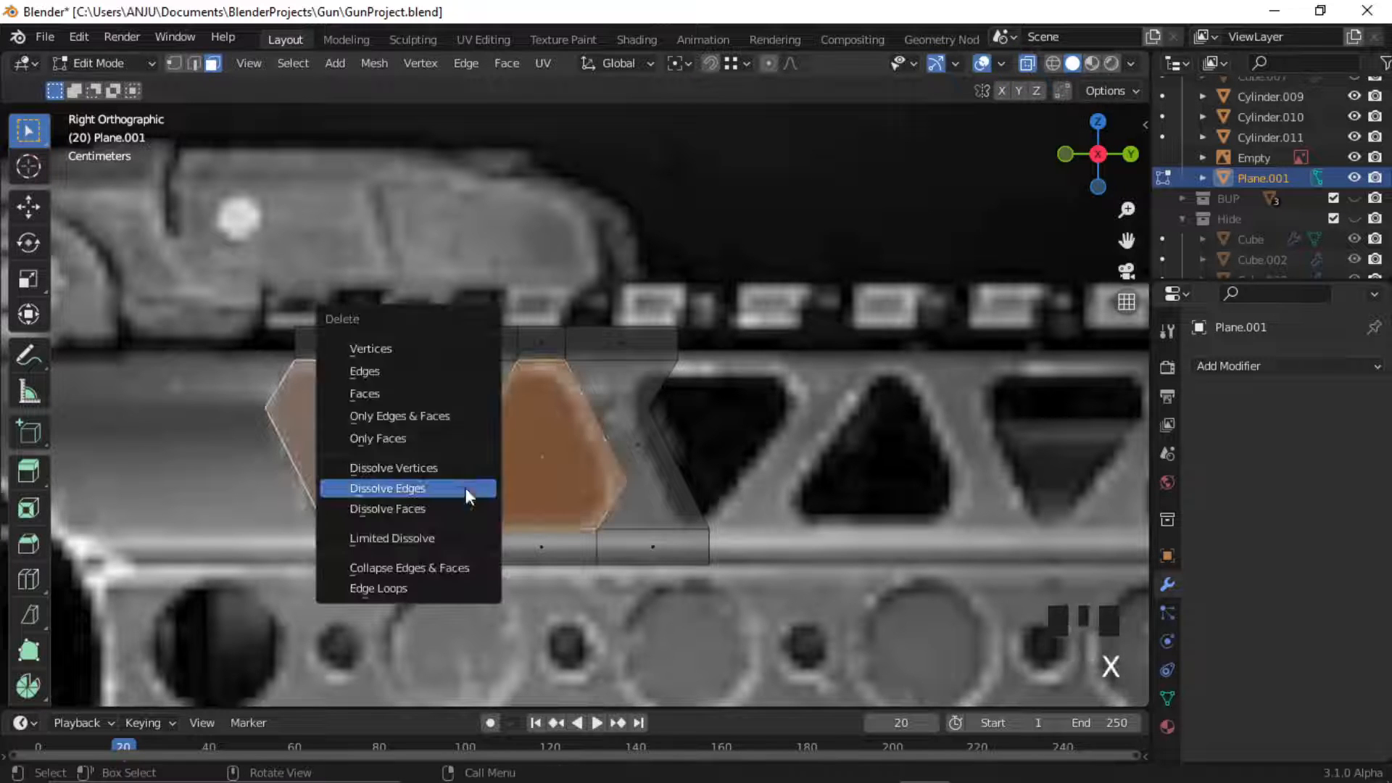
left_click(465, 488)
middle_click_drag(581, 479, 423, 486, "shift")
scroll(634, 482, "down", 3)
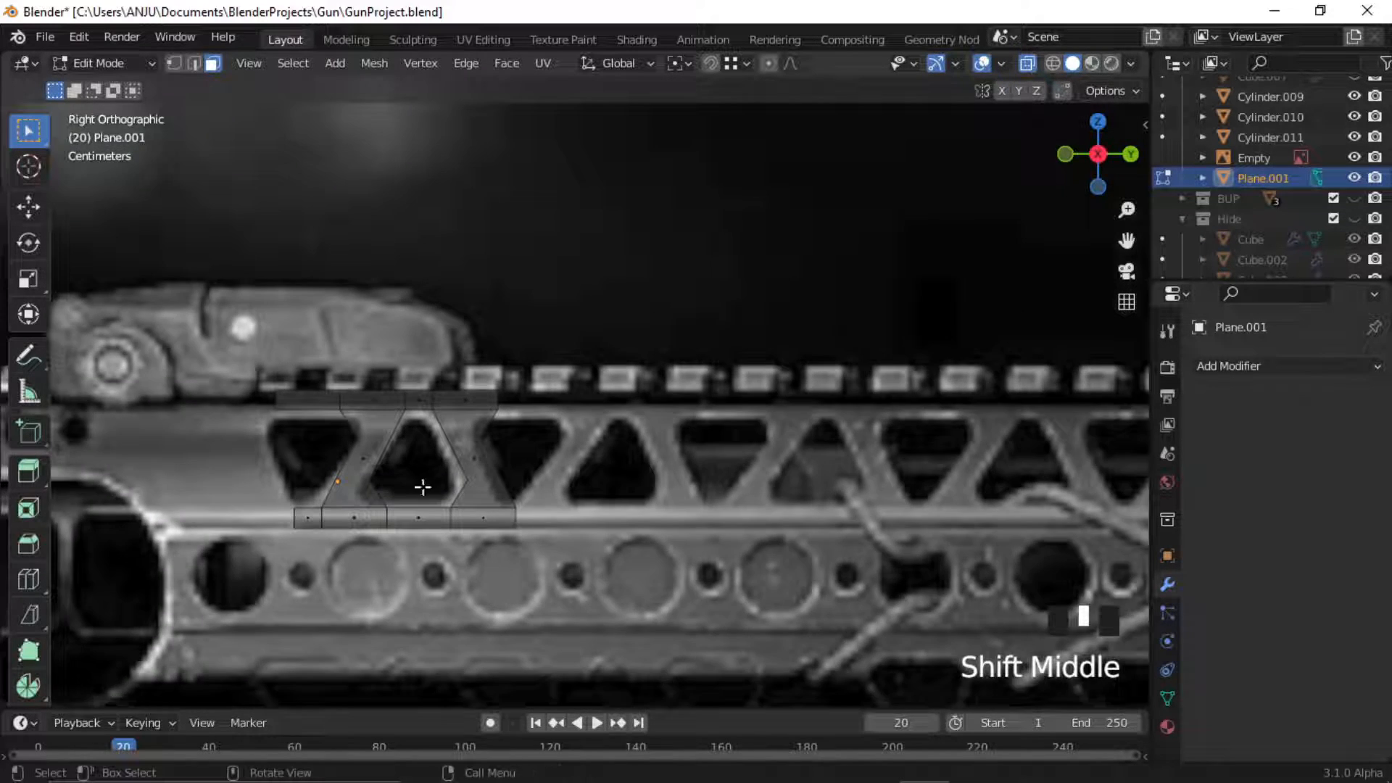
Duplicate the whole two-strut section along Y and place the copy flush against its rear end.
scroll(423, 487, "up", 2)
left_click_drag(606, 335, 123, 677)
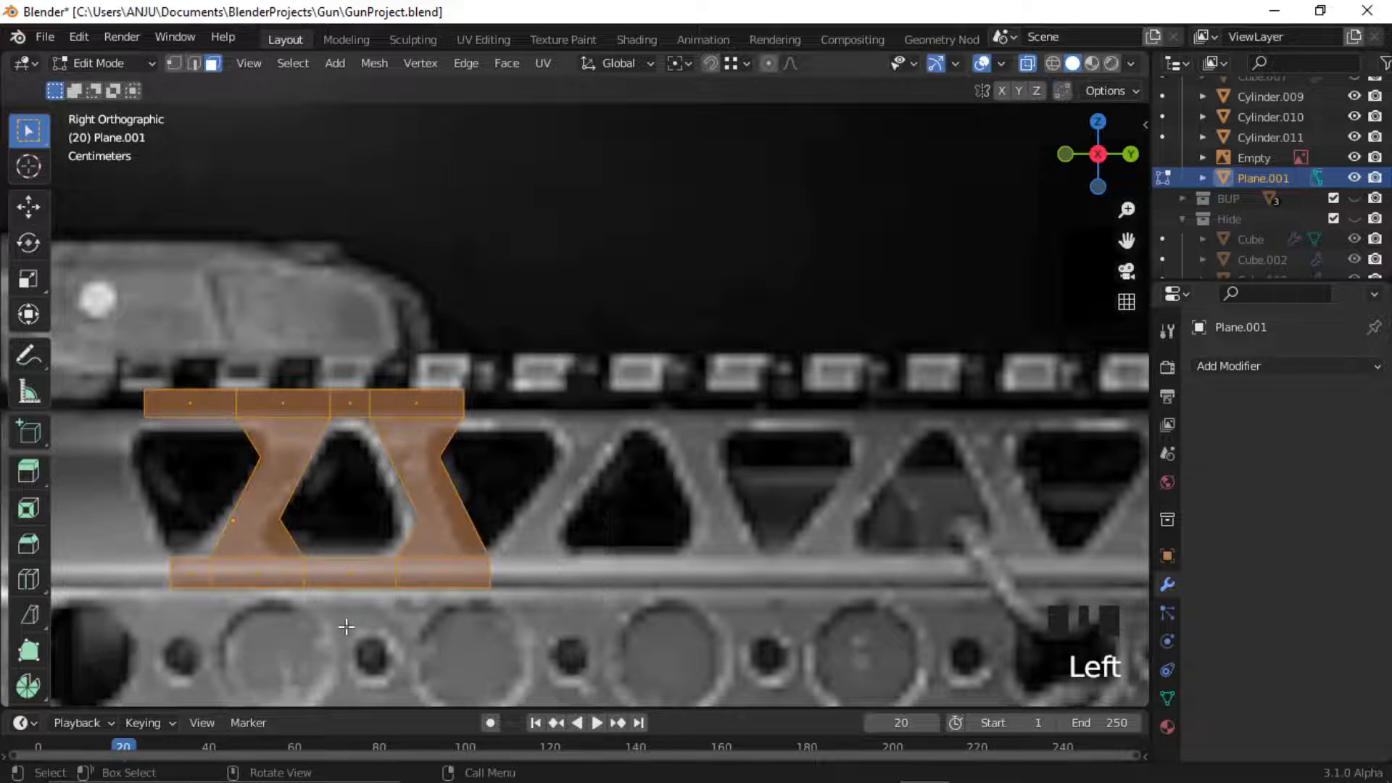
key("shift+d")
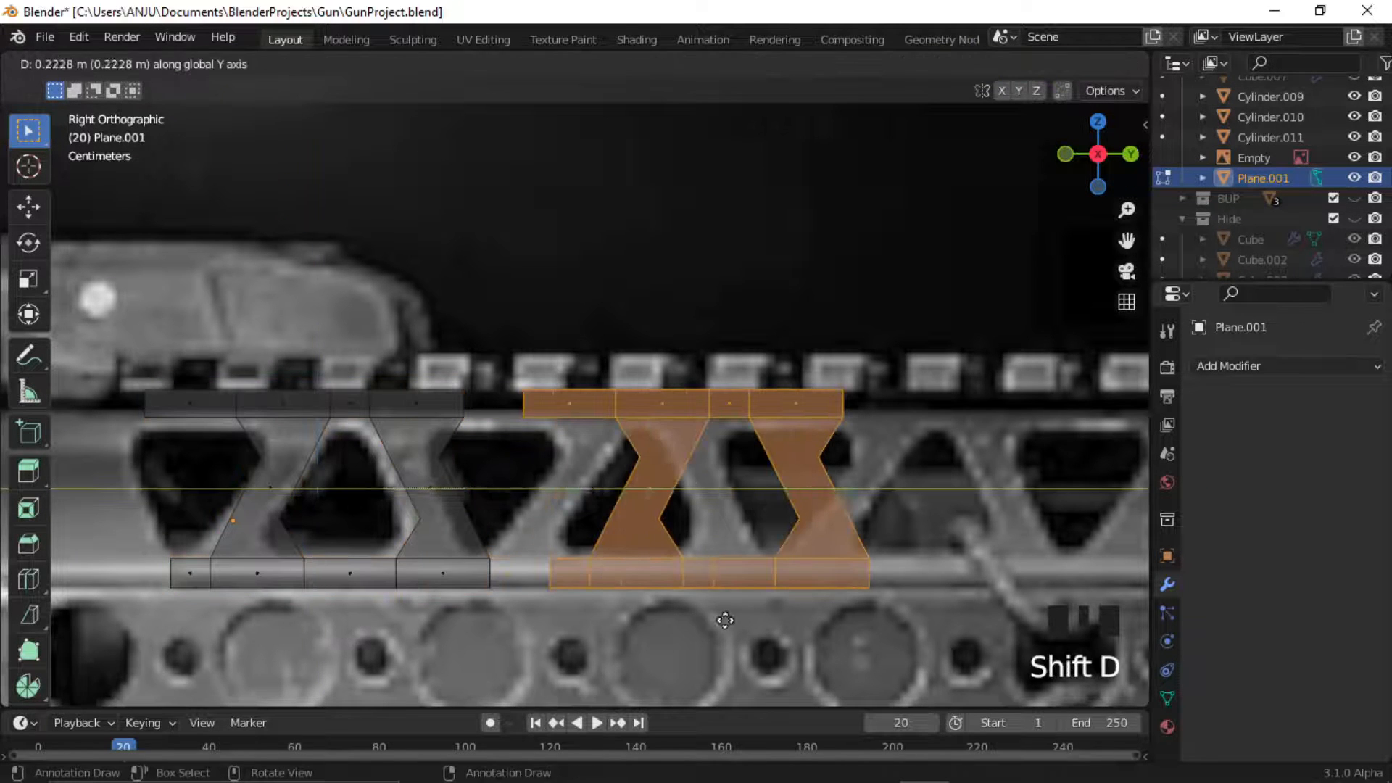
left_click(718, 617)
key("g")
left_click(554, 636)
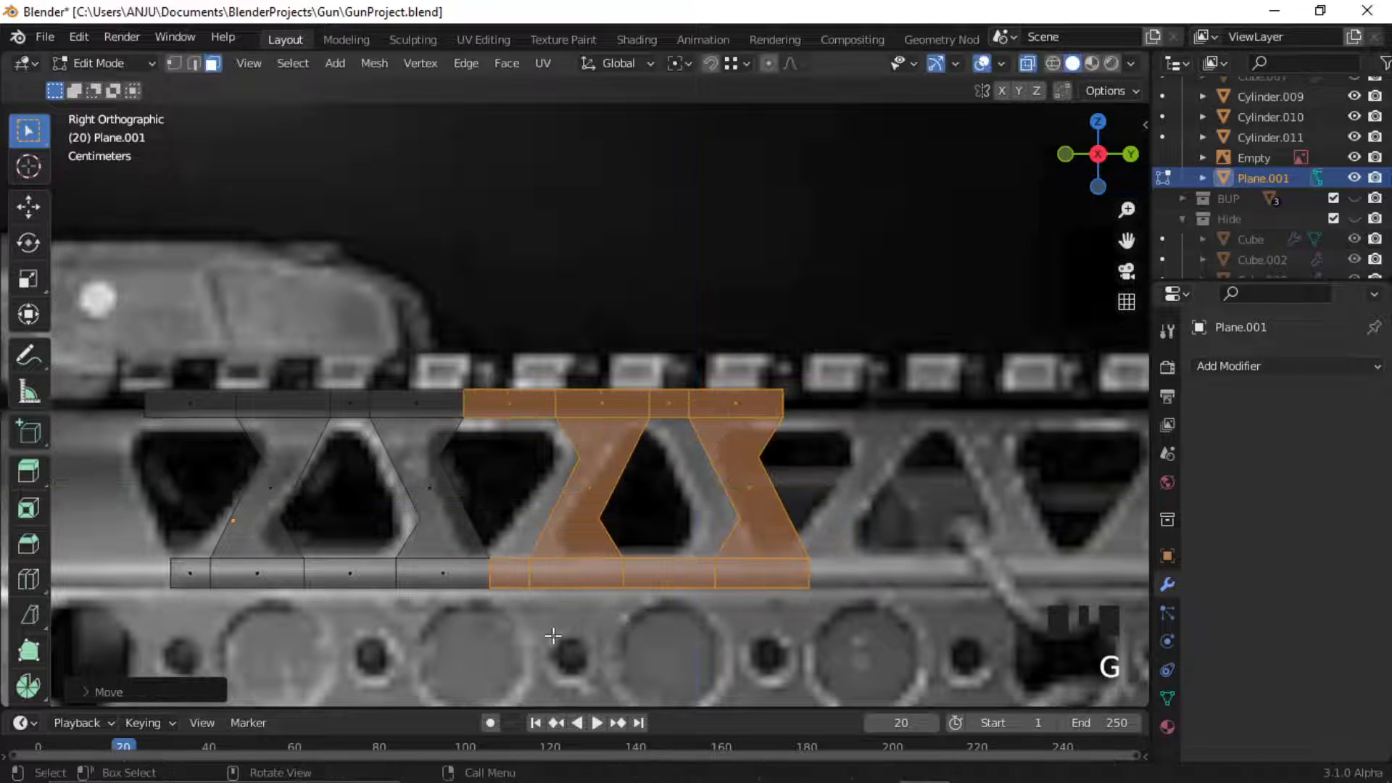
Duplicate both sections together along Y and place the copy flush at the end, doubling the cutout pattern.
scroll(553, 636, "down", 3)
left_click_drag(828, 318, 238, 566)
scroll(580, 534, "down", 2)
middle_click_drag(609, 527, 441, 559, "shift")
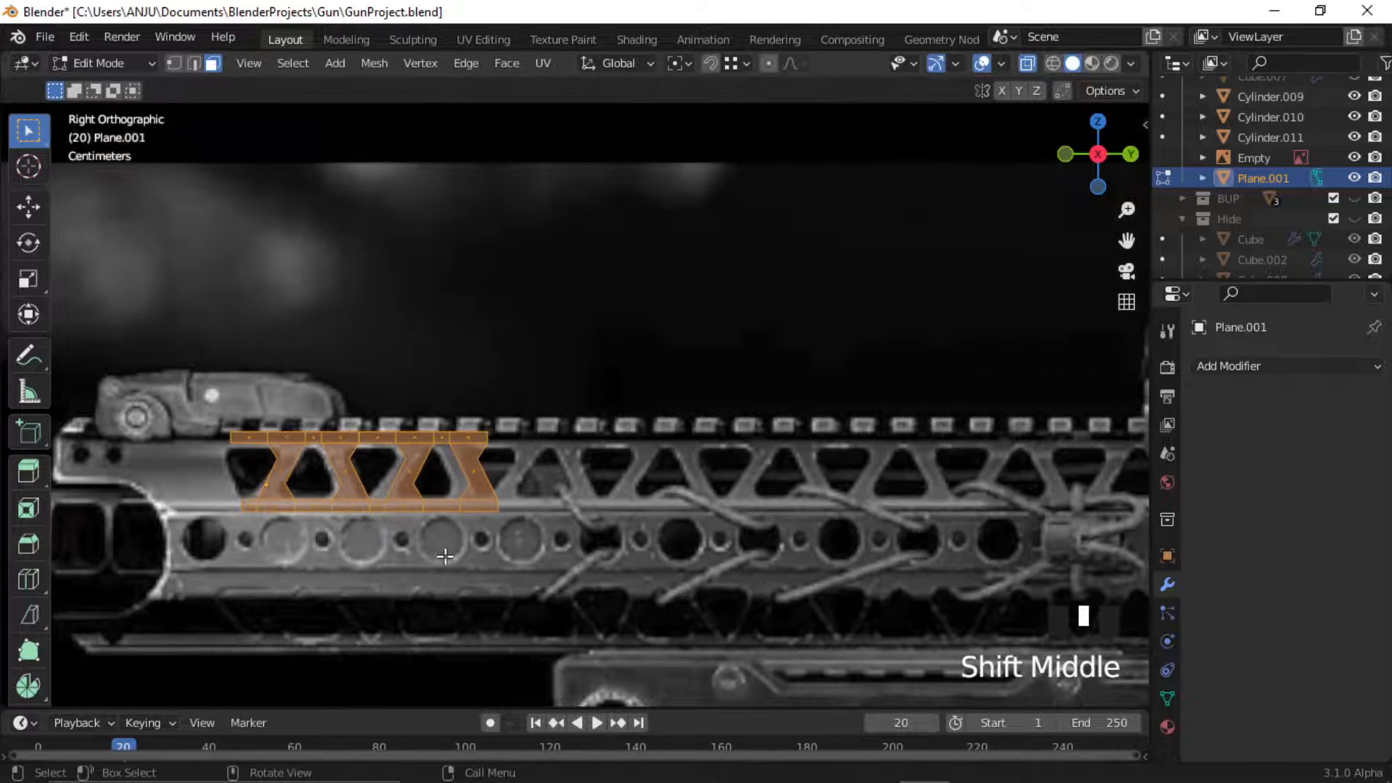
key("shift+d")
key("y")
left_click(824, 542)
key("g")
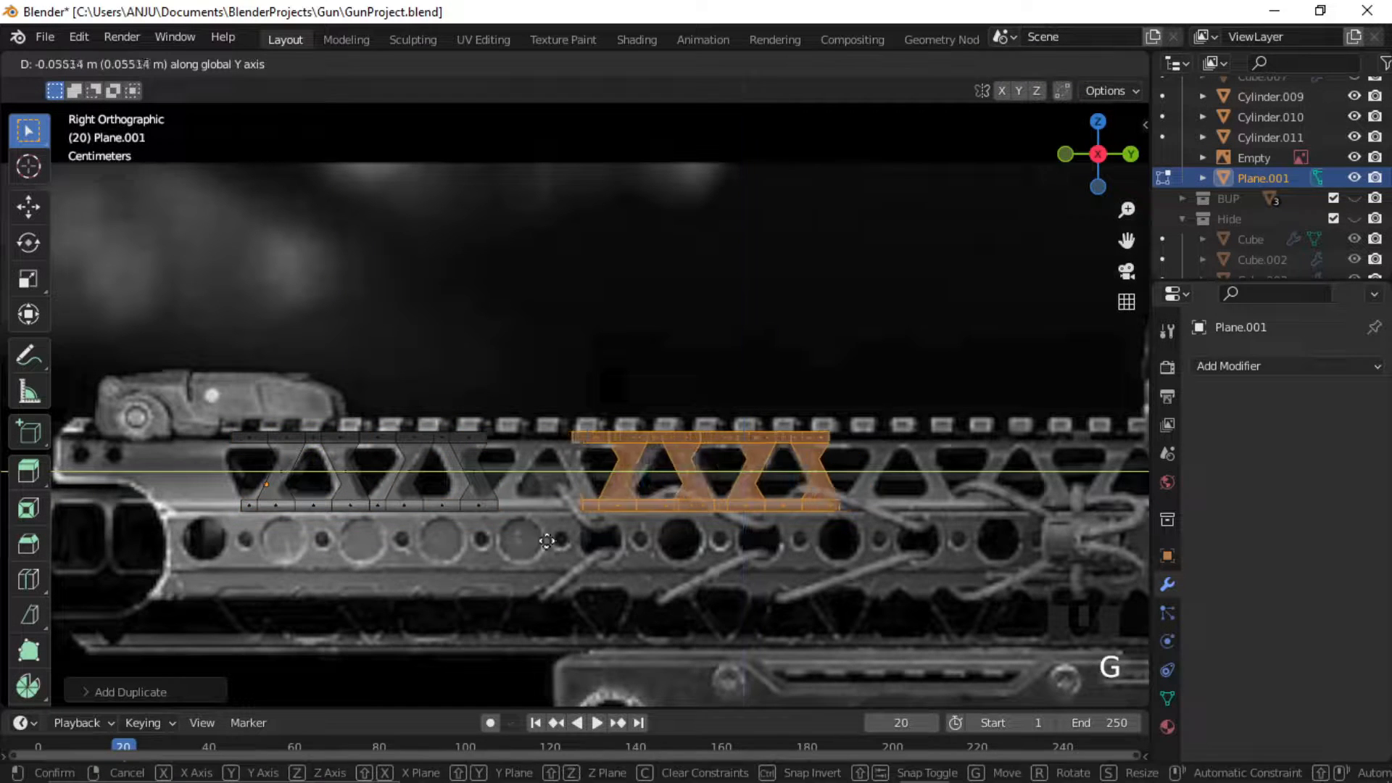
left_click(507, 540)
Select the entire doubled strip, duplicate it along Y and join the copy end to end with the original.
left_click_drag(867, 340, 106, 642)
scroll(435, 558, "down", 2)
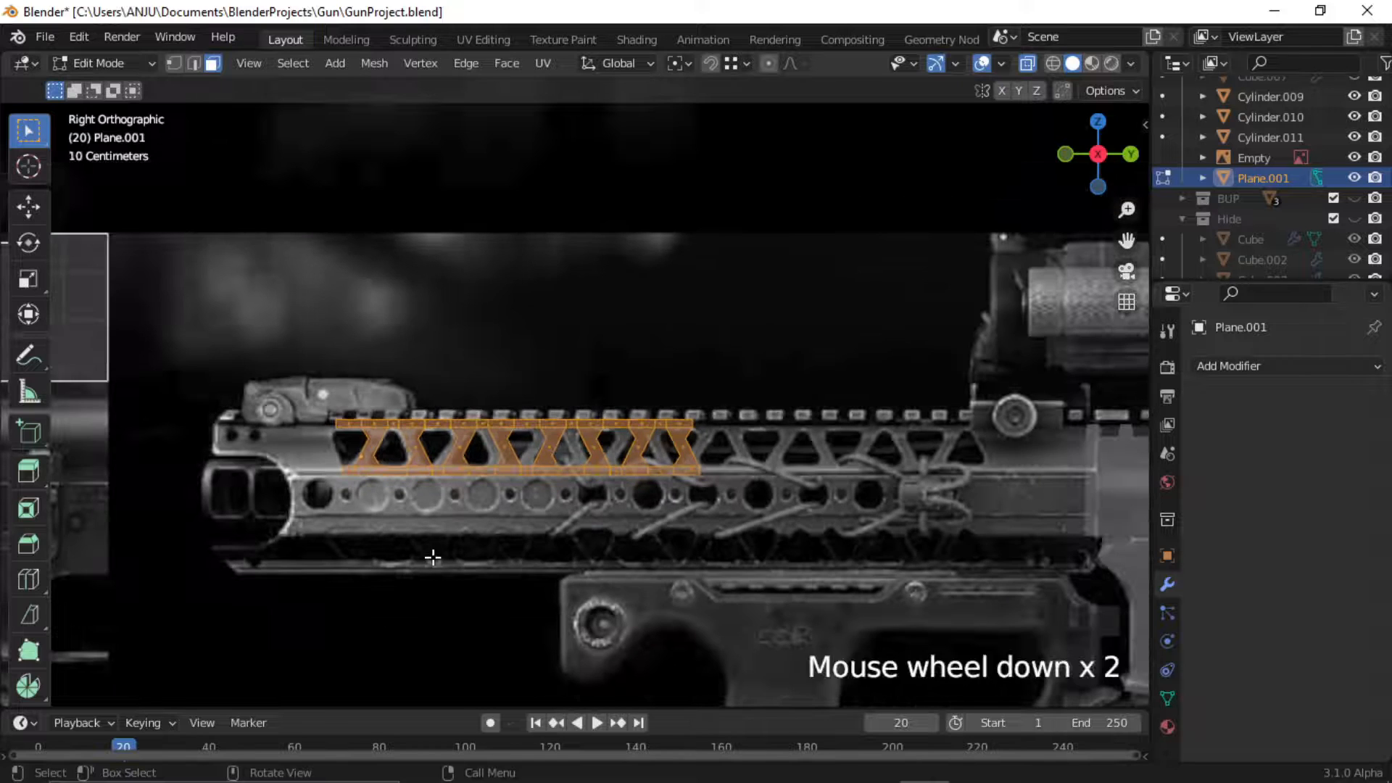
key("shift+d")
left_click(851, 553)
key("g")
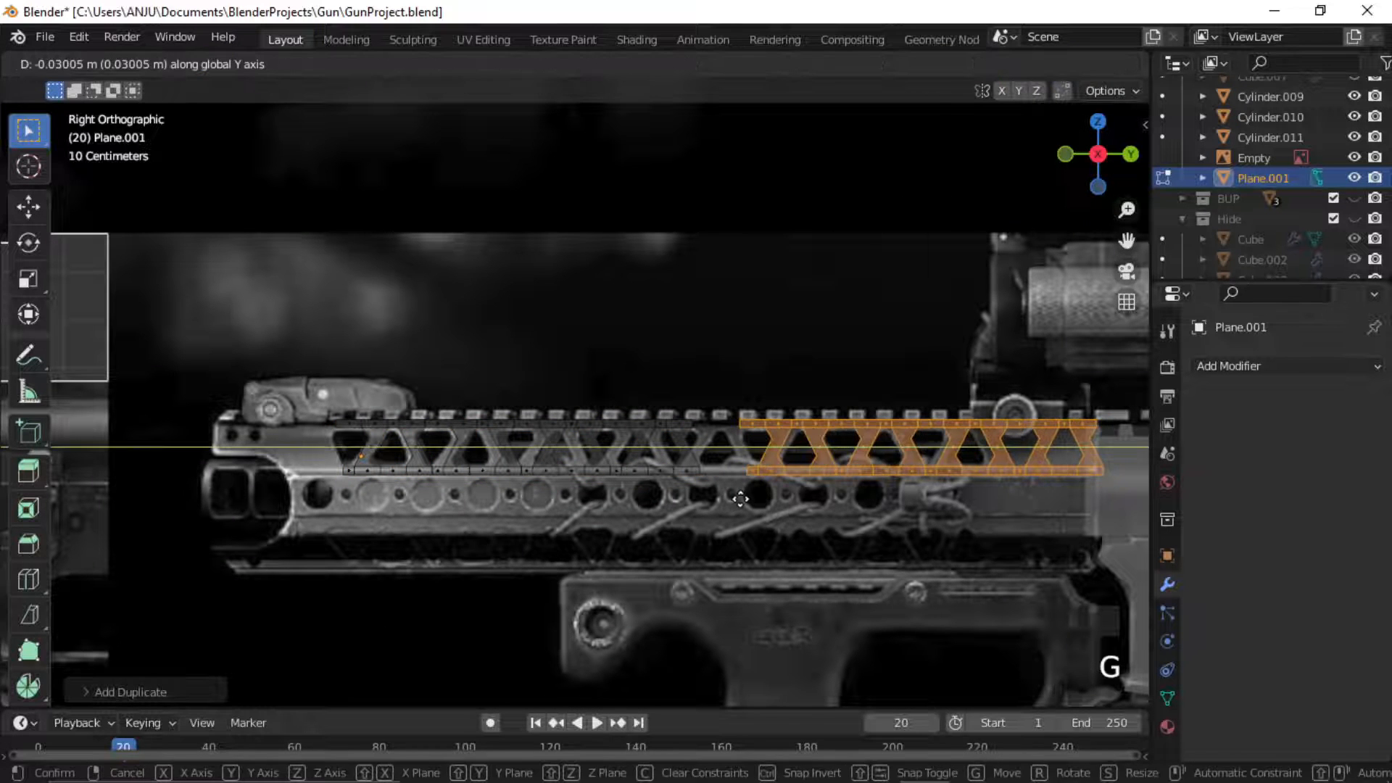
left_click(718, 493)
Delete the surplus faces at the strip's rear end that extend past the last triangular cutout in the reference.
scroll(890, 536, "up", 2)
middle_click_drag(890, 536, 823, 529, "shift")
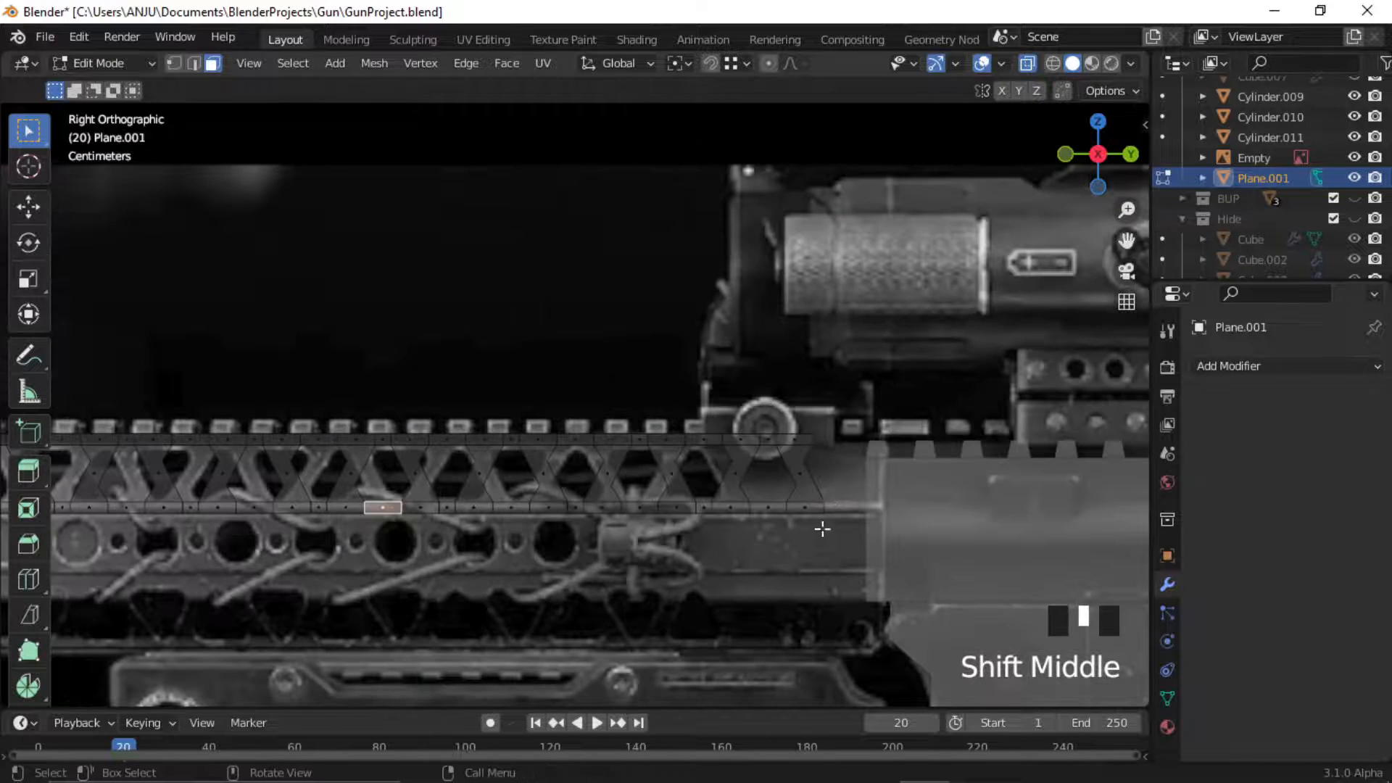
left_click_drag(880, 398, 767, 551)
scroll(790, 530, "up", 3)
key("x")
left_click(751, 544)
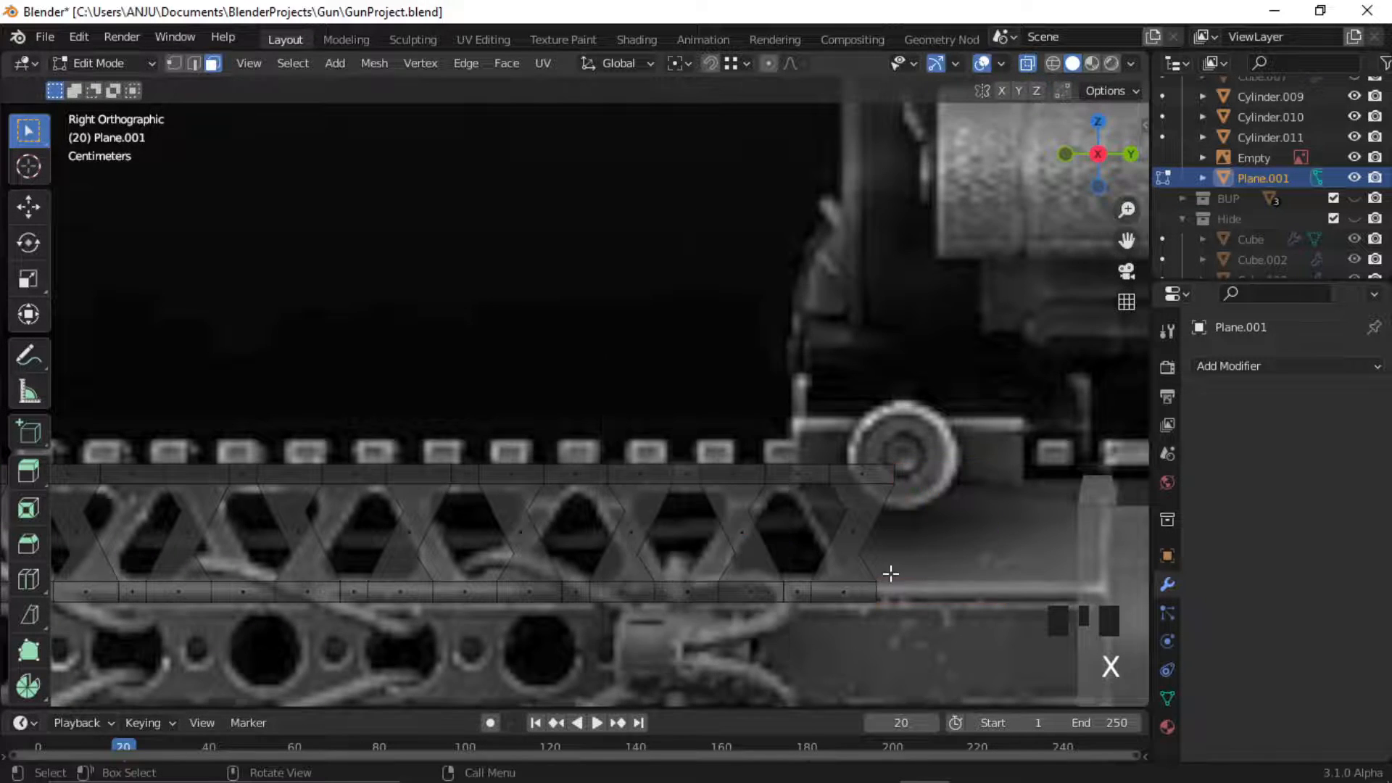
Select the rear end vertices of the strip and scale them to 0 along Y to form a straight vertical end.
middle_click_drag(889, 572, 733, 553, "shift")
key("1")
left_click(827, 524)
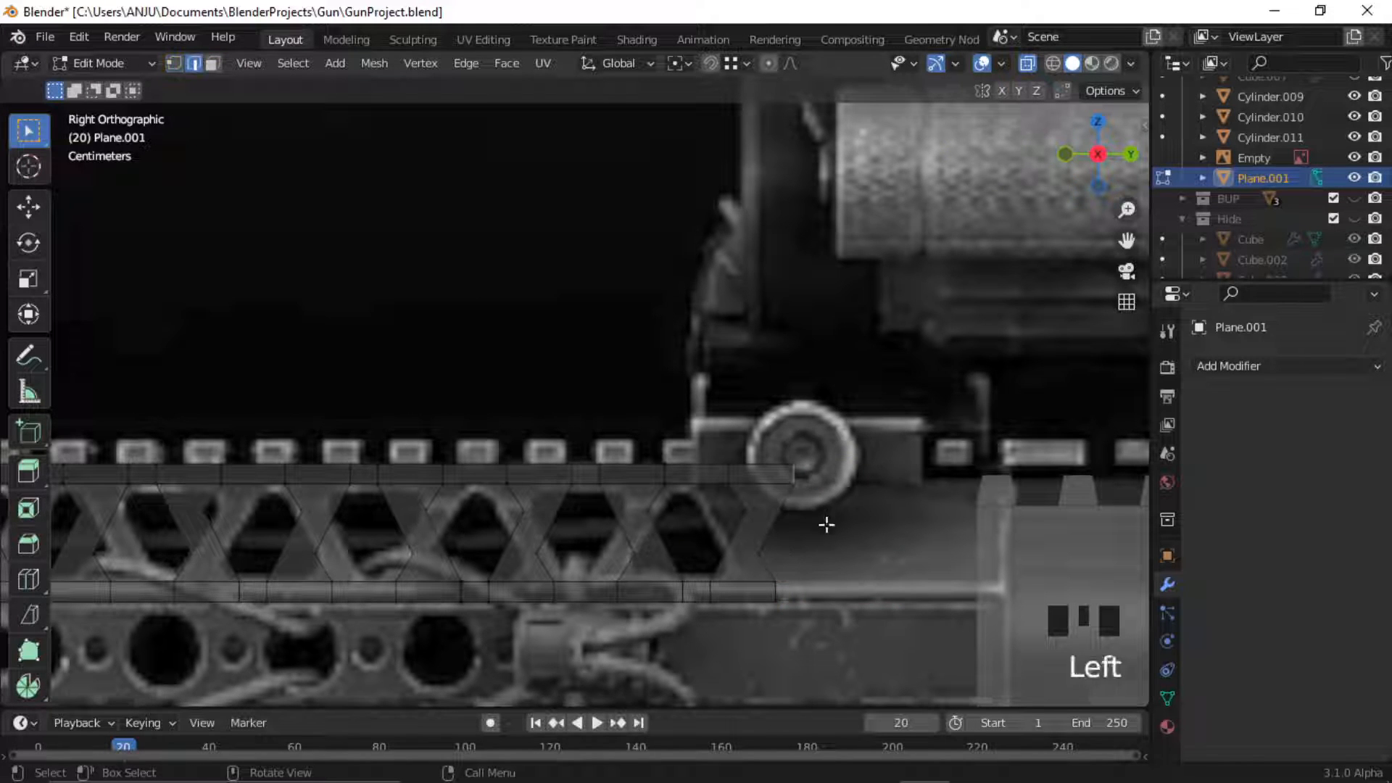
key("1")
left_click(754, 547, "shift")
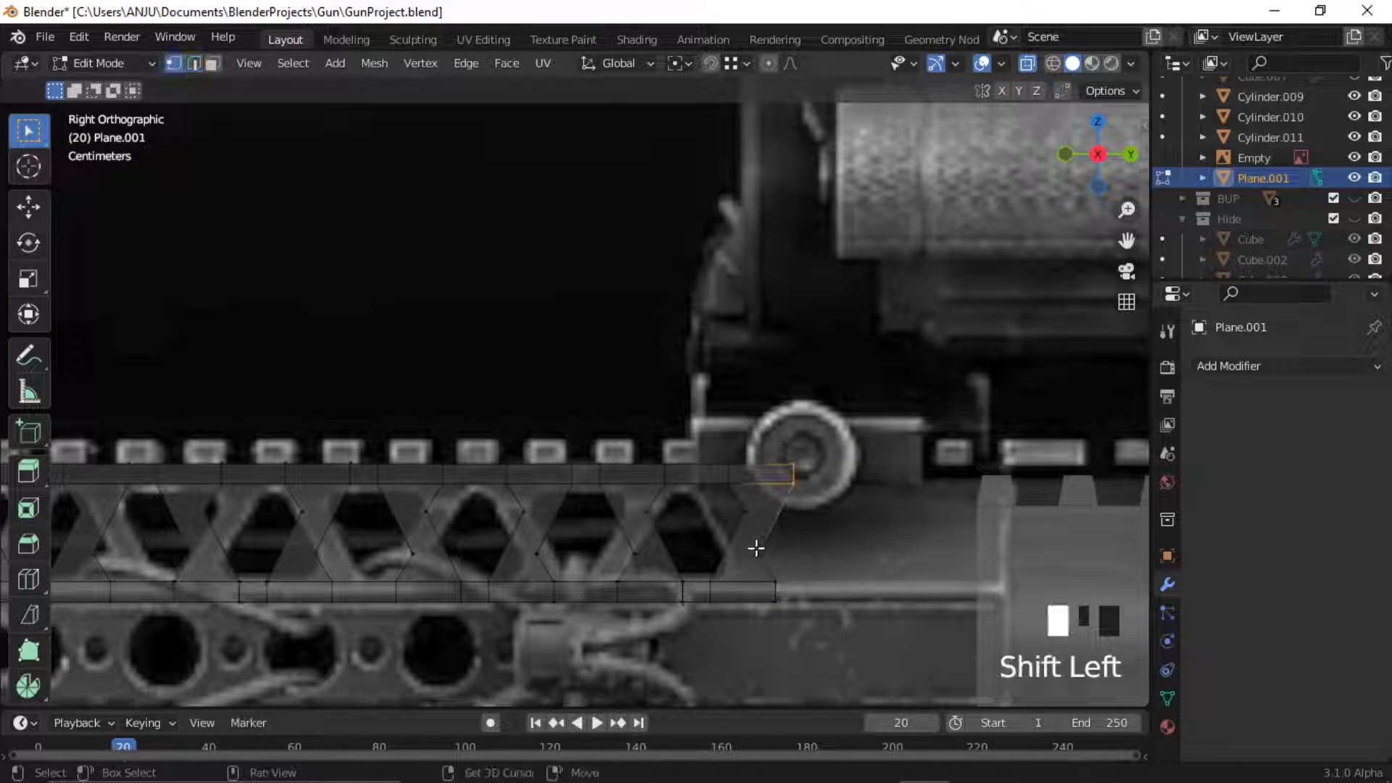
key("s")
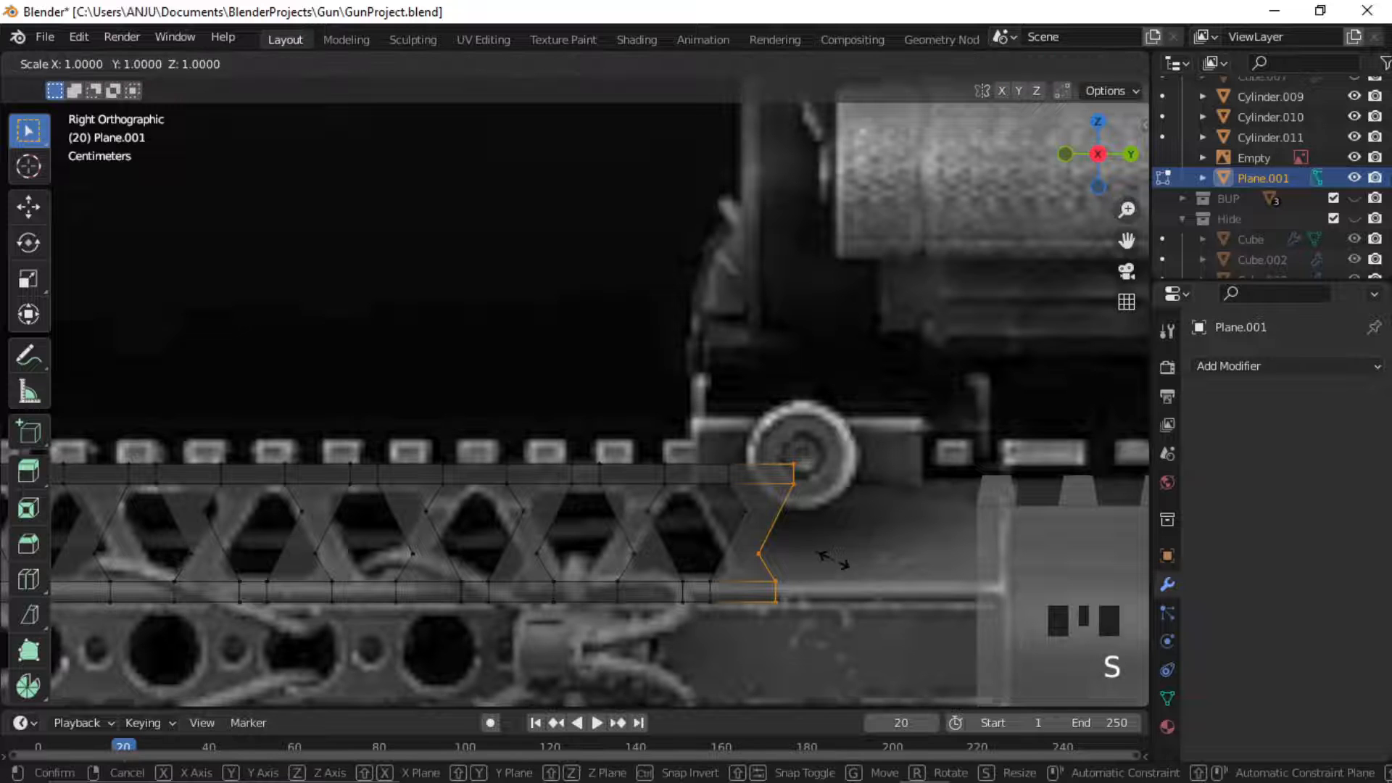
type("y")
type("0")
key("Return")
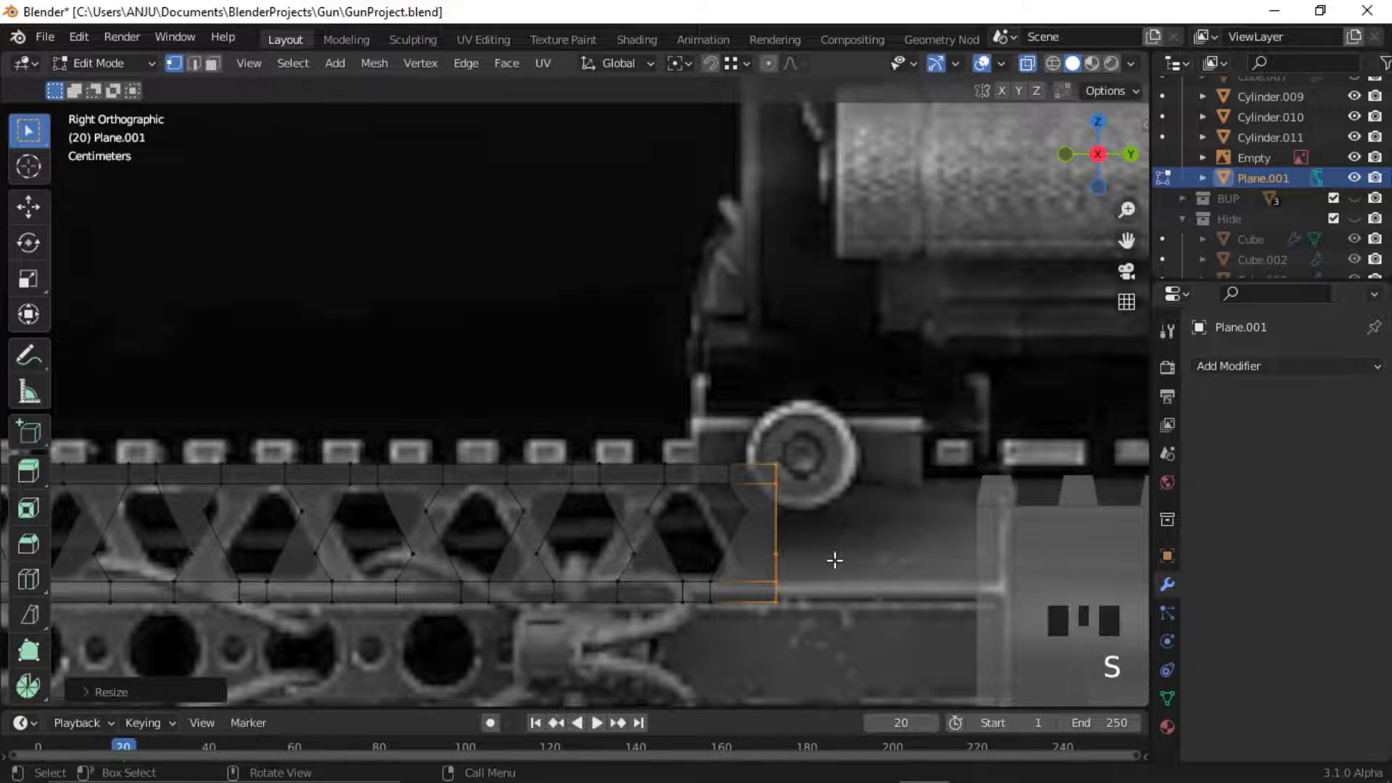
Turn off X-ray, save the project and examine the finished cutout strip against the reference from the right view.
middle_click_drag(816, 552, 768, 515, "shift")
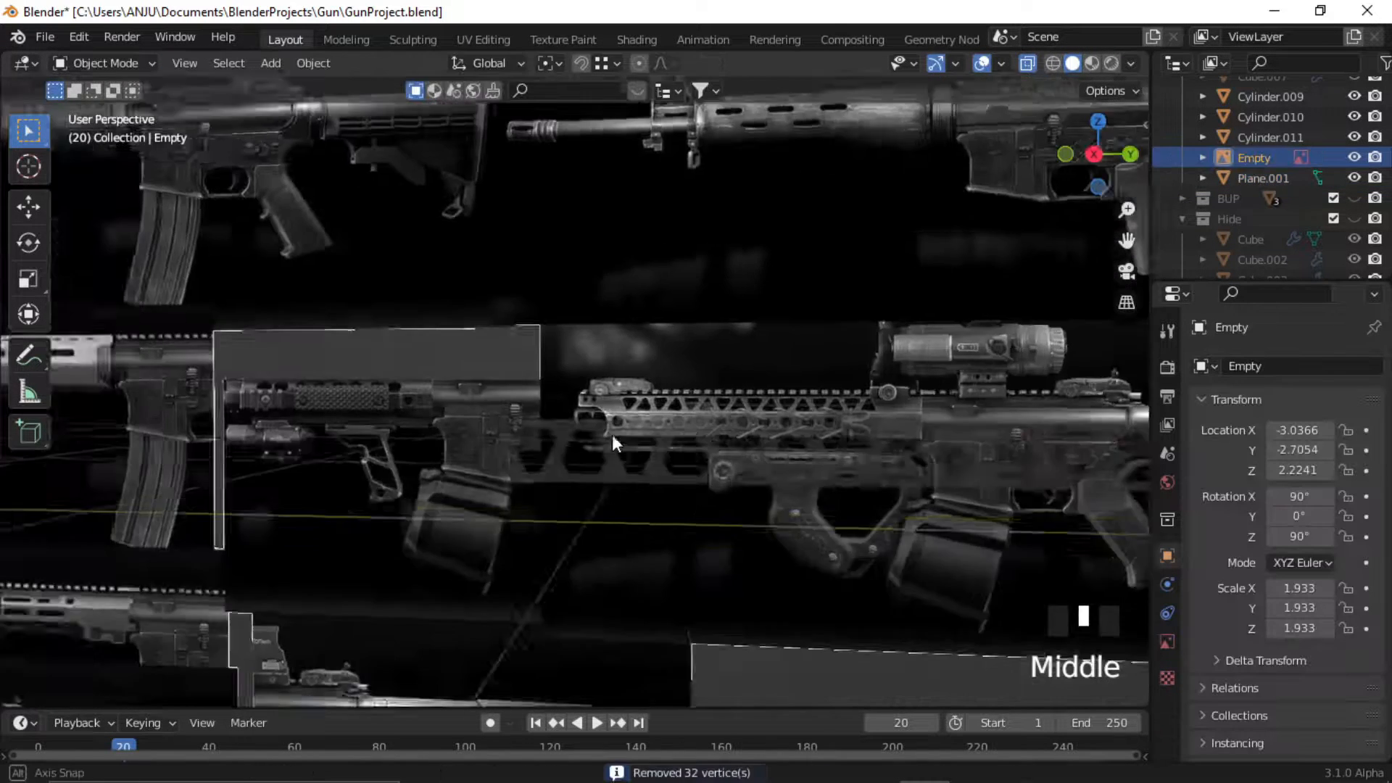
key("alt+z")
middle_click_drag(612, 433, 489, 498)
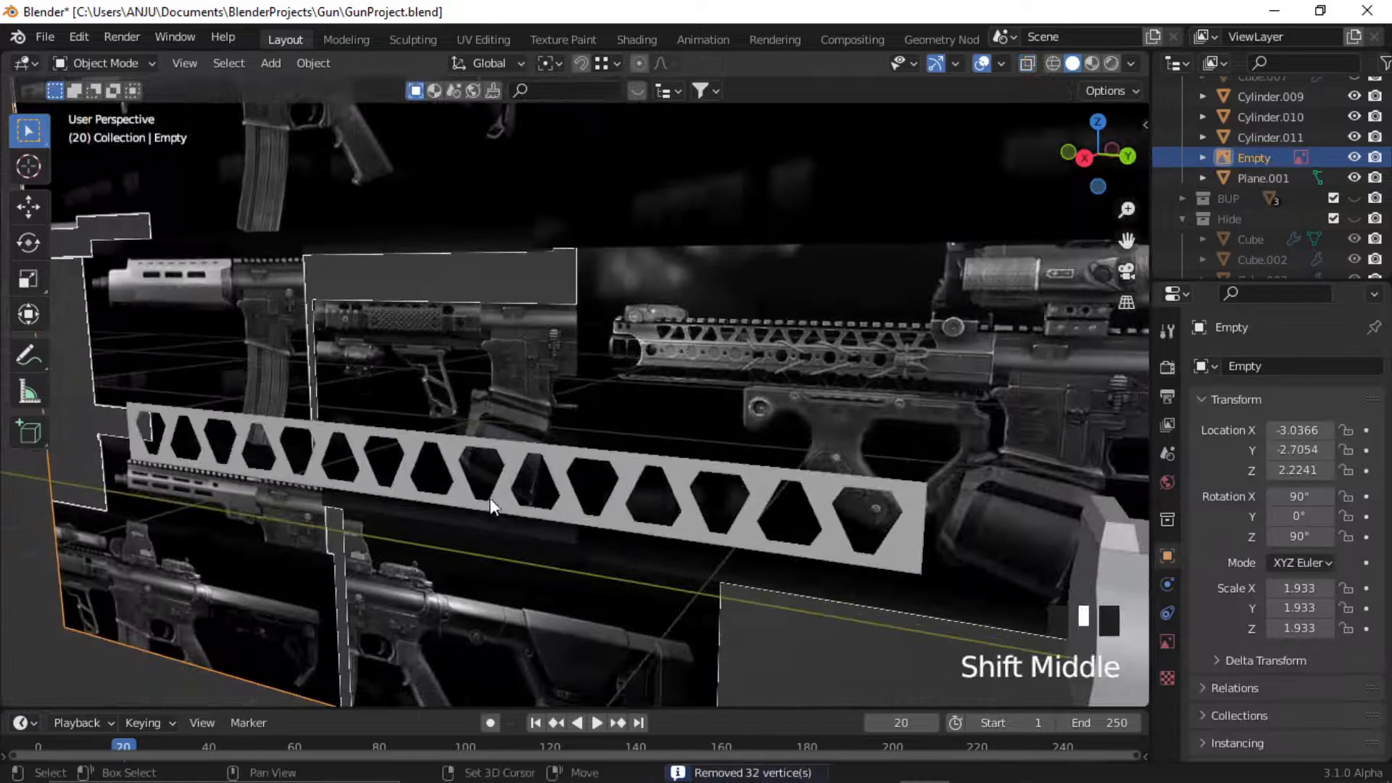
key("ctrl+s")
middle_click(634, 494, "alt")
middle_click_drag(653, 457, 750, 441, "alt")
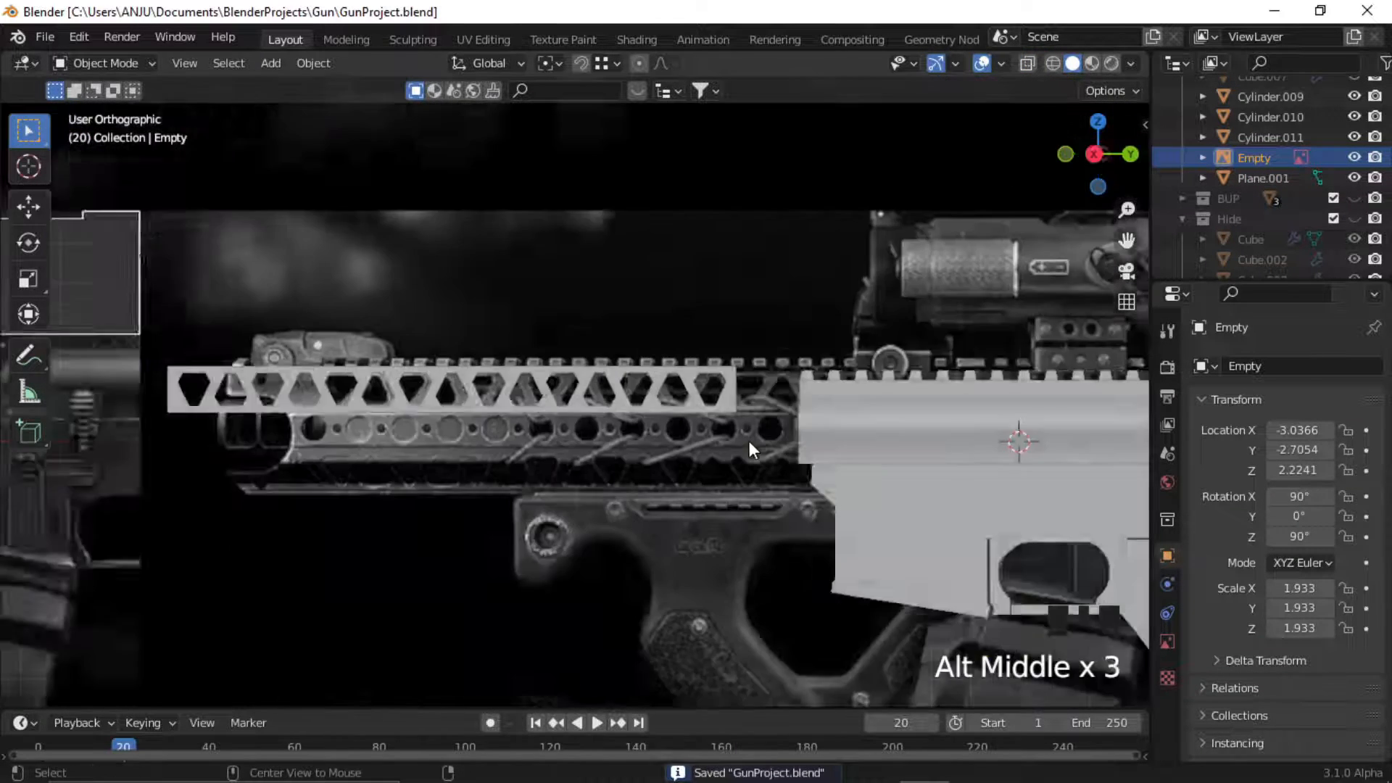
scroll(496, 402, "up", 4)
middle_click_drag(496, 401, 719, 437, "shift")
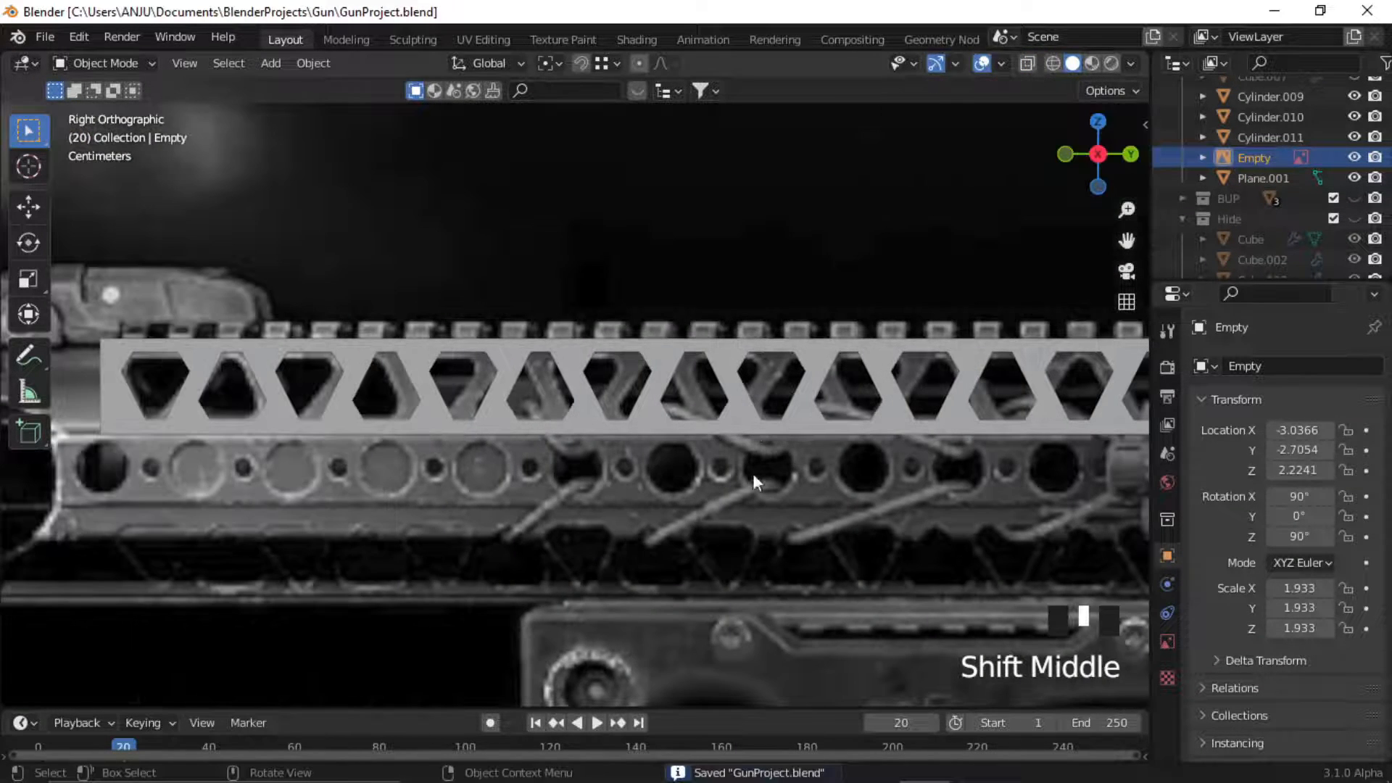
middle_click_drag(495, 430, 540, 424)
Edit the cutout strip and duplicate its lower front corner face down onto the row of round holes.
left_click(432, 399)
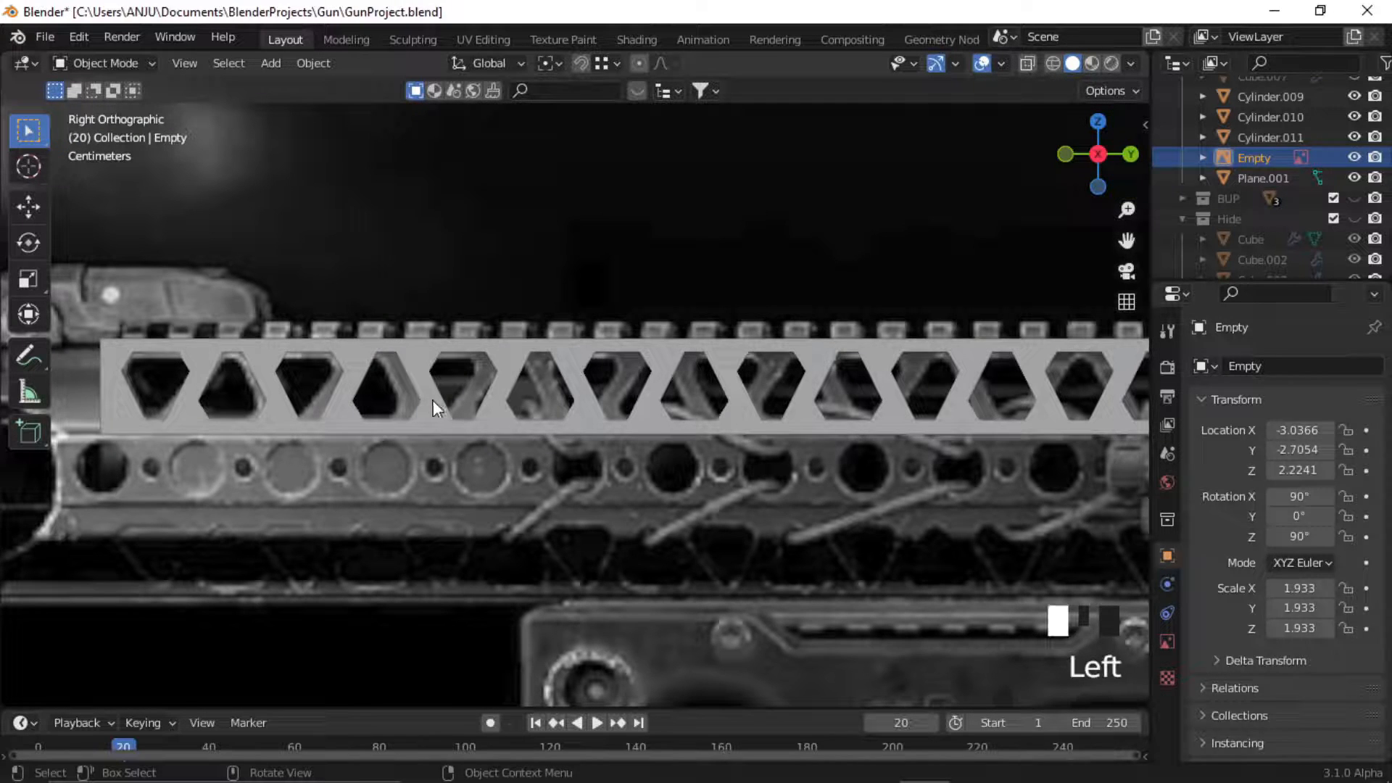
key("Tab")
middle_click_drag(370, 466, 419, 377, "shift")
scroll(334, 372, "up", 1)
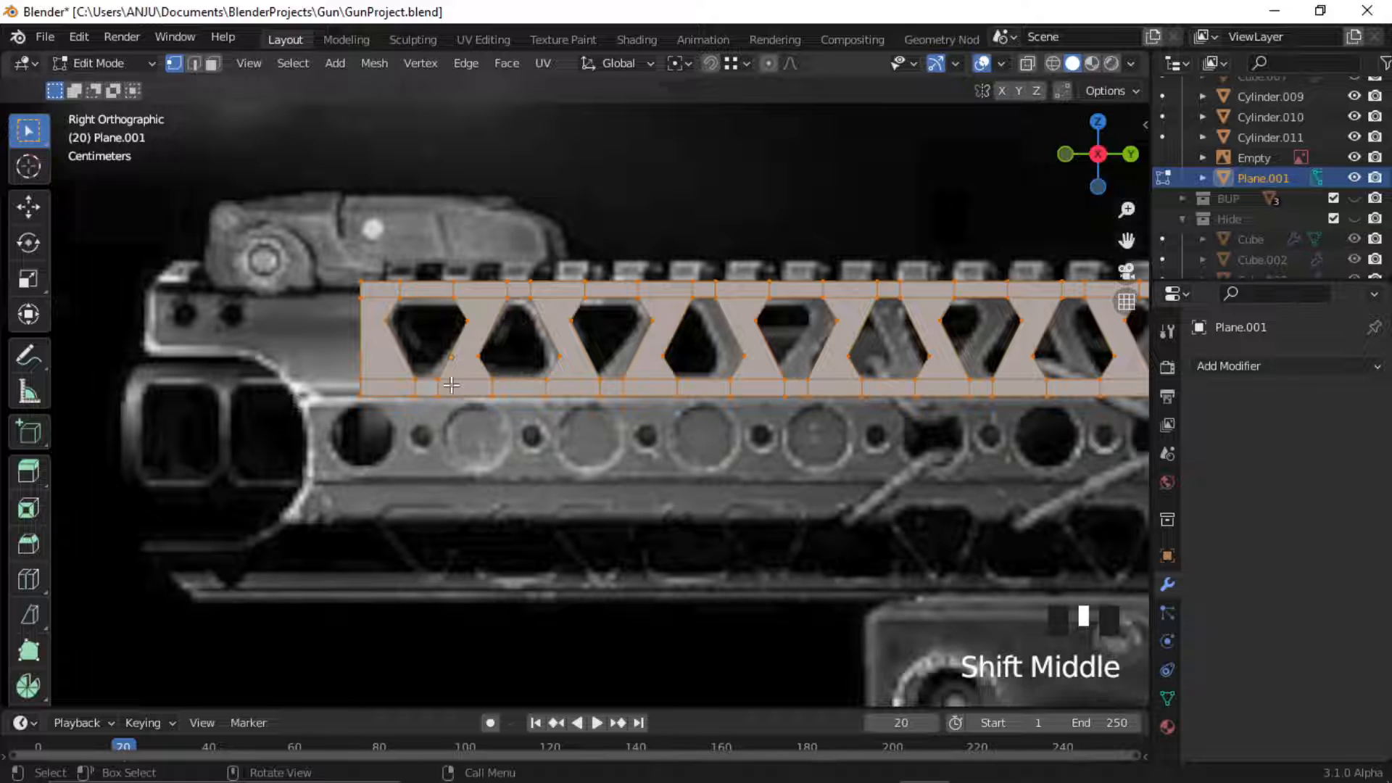
key("3")
left_click(384, 388)
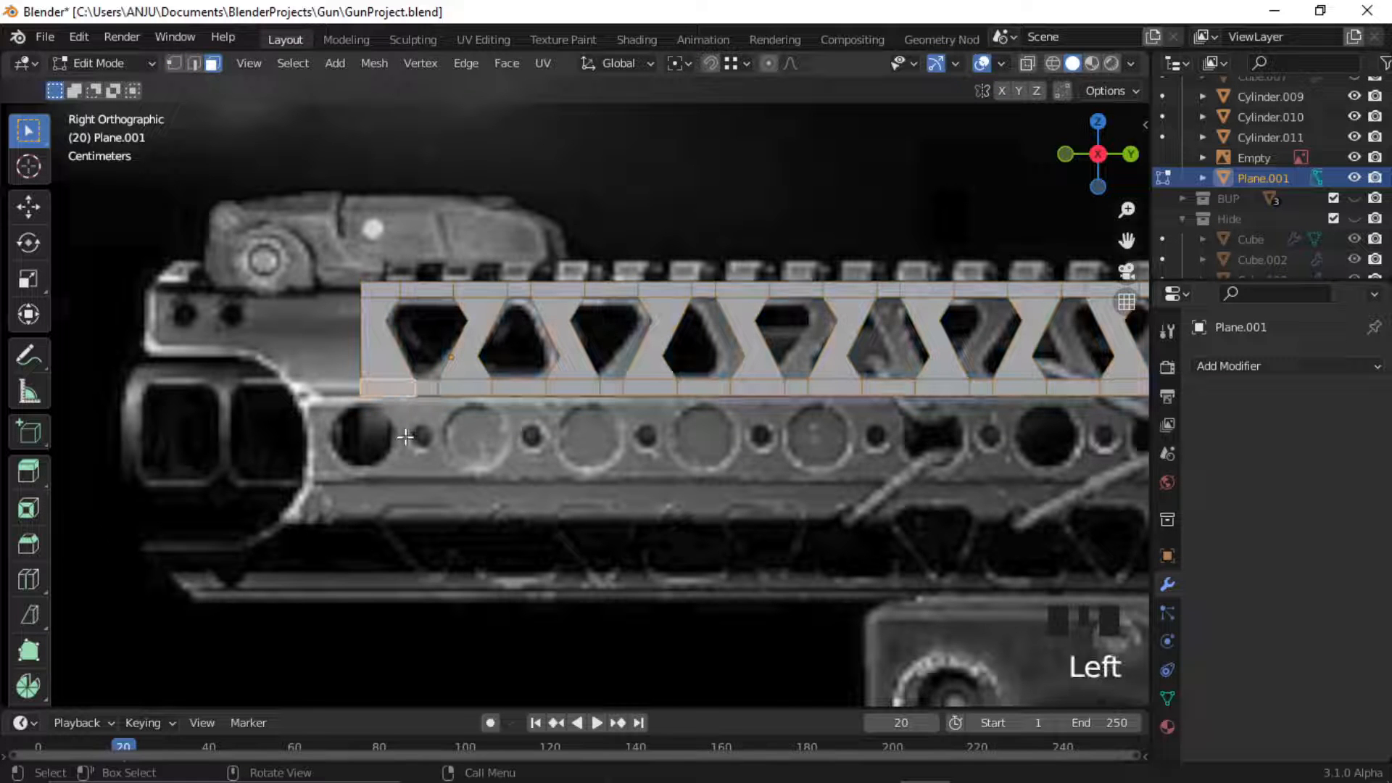
key("shift+d")
left_click(403, 457)
Scale the duplicated face up over the first round hole and keep only that face selected.
scroll(404, 462, "up", 1)
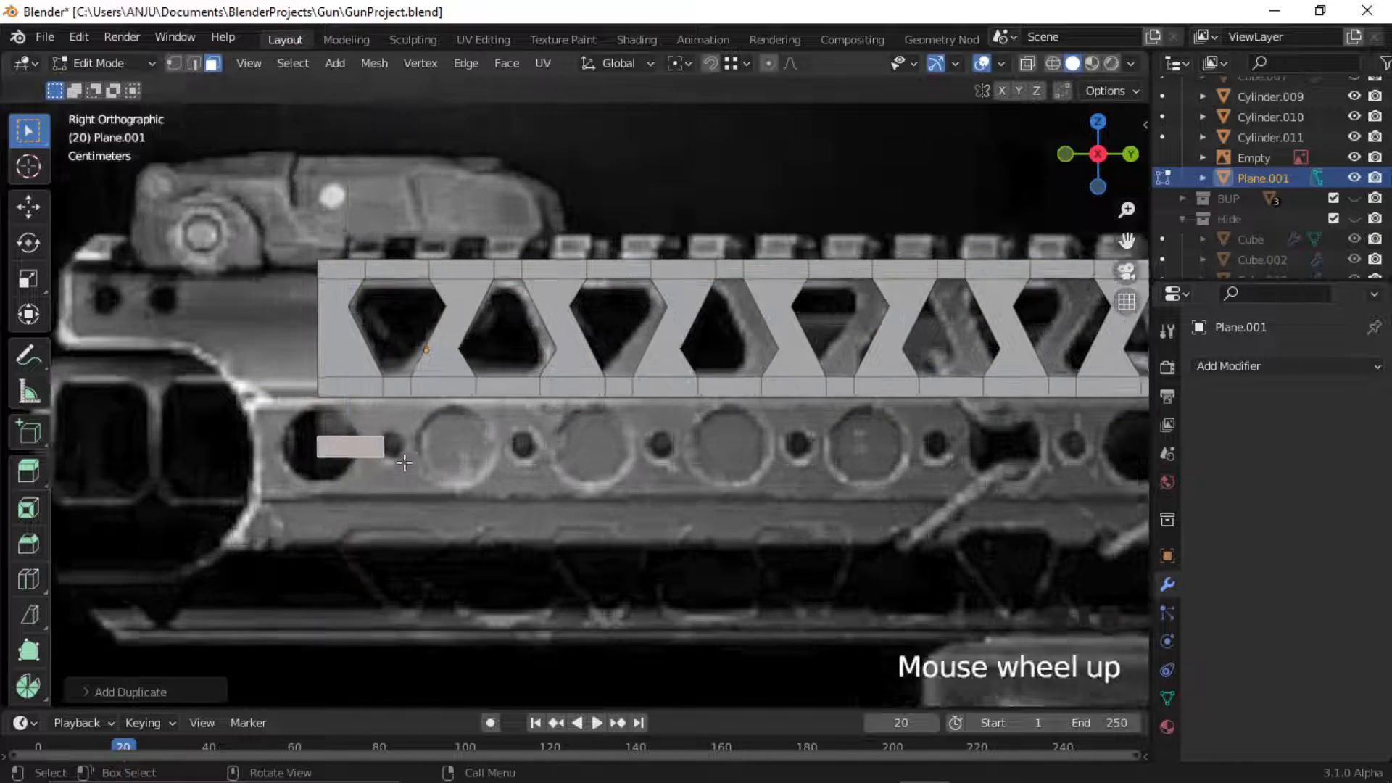
scroll(404, 462, "up", 2)
middle_click_drag(404, 462, 475, 473, "shift")
key("s")
left_click(562, 593)
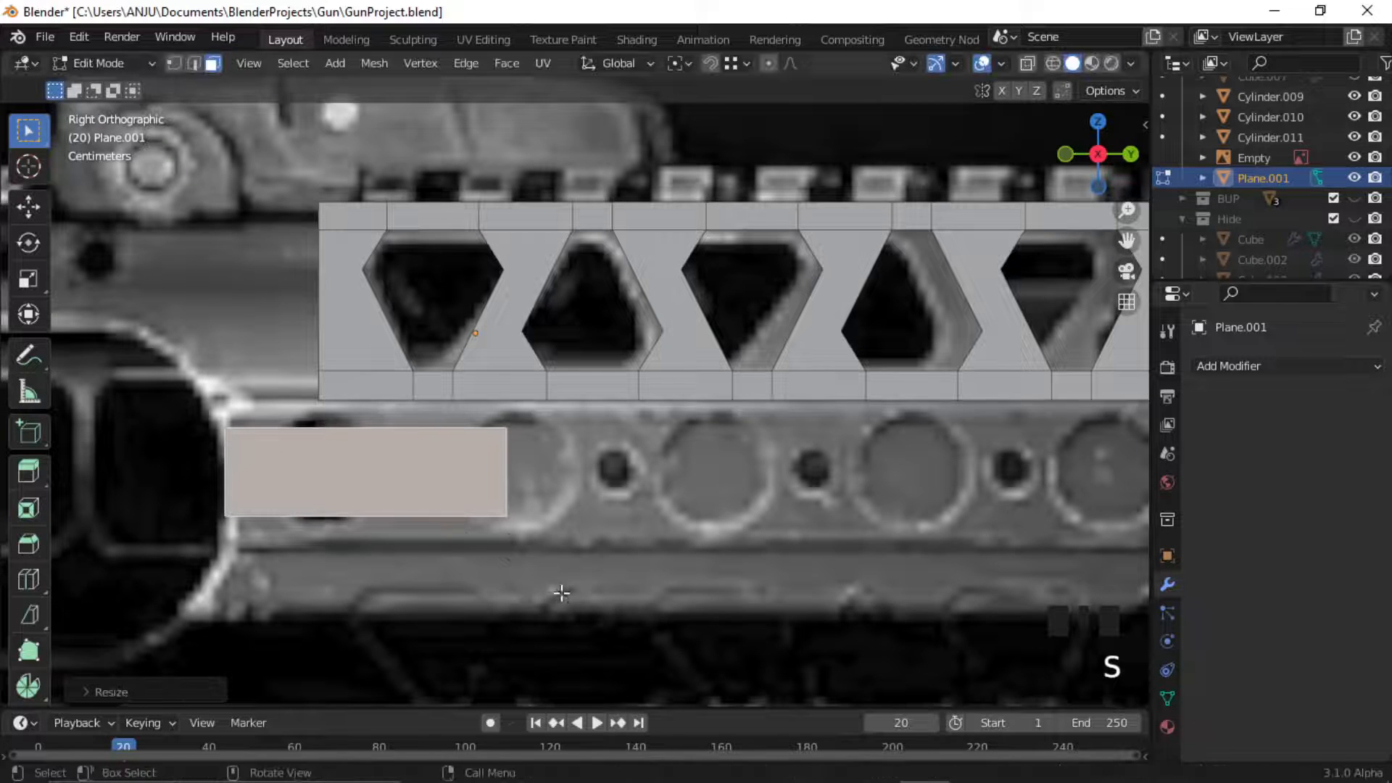
key("a")
key("y")
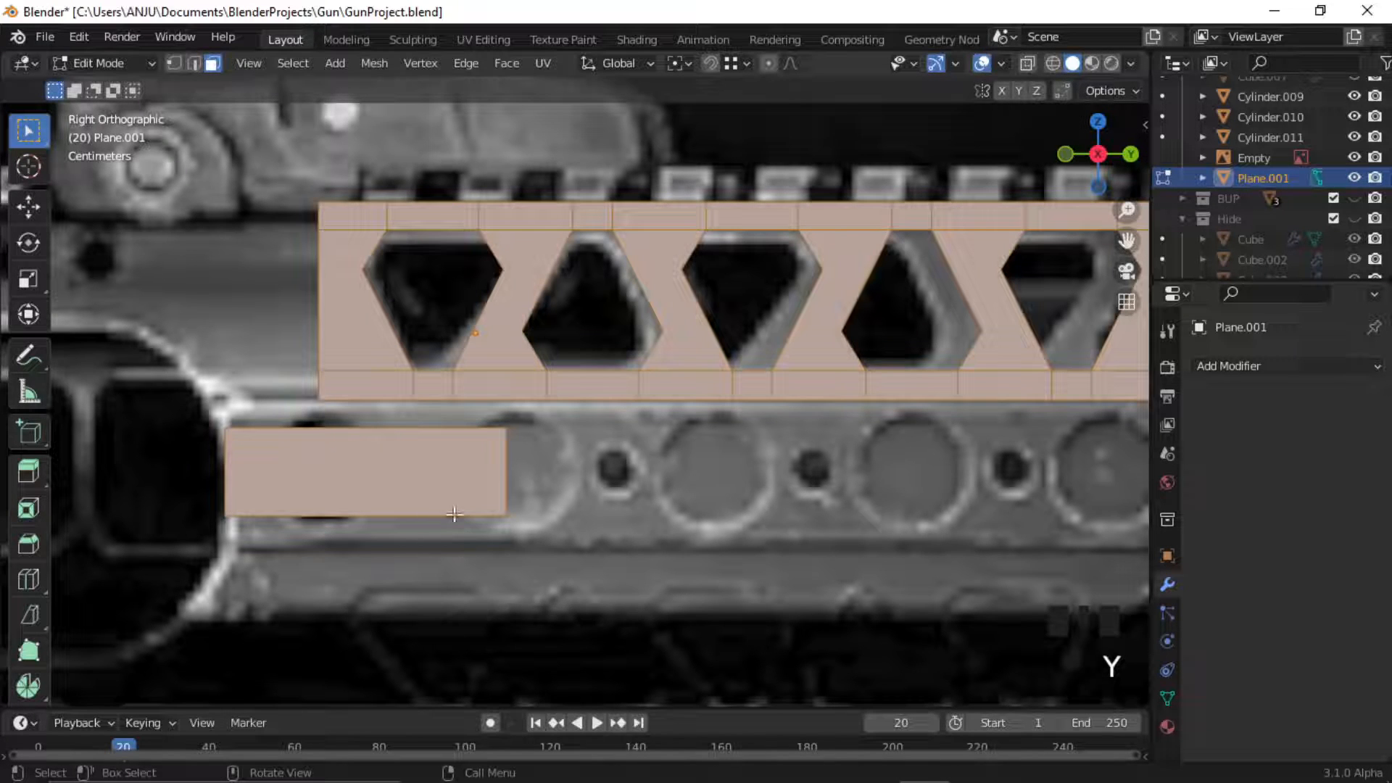
left_click(495, 557)
left_click(490, 525)
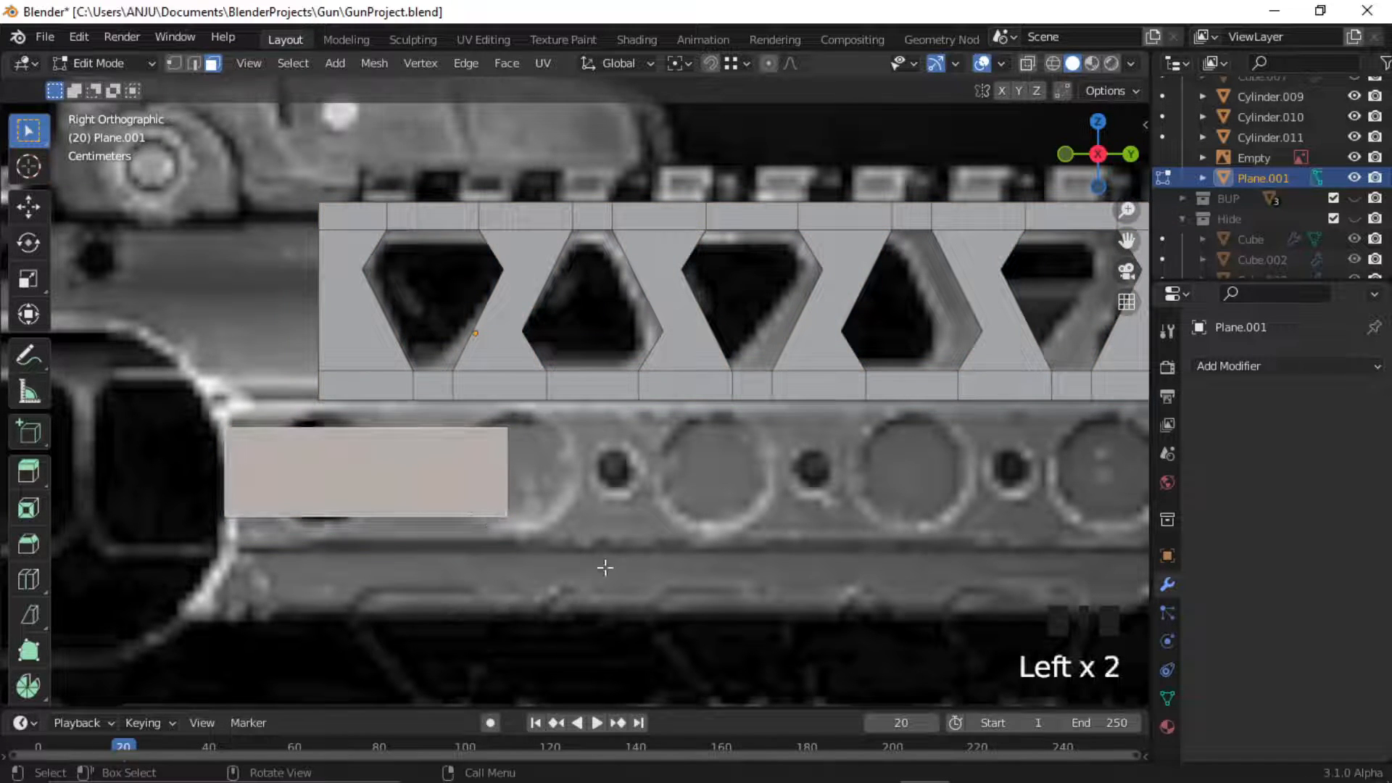
Narrow the duplicated face along Y and enlarge it to a near-square spanning the height of the round-hole band.
key("s")
left_click(391, 492)
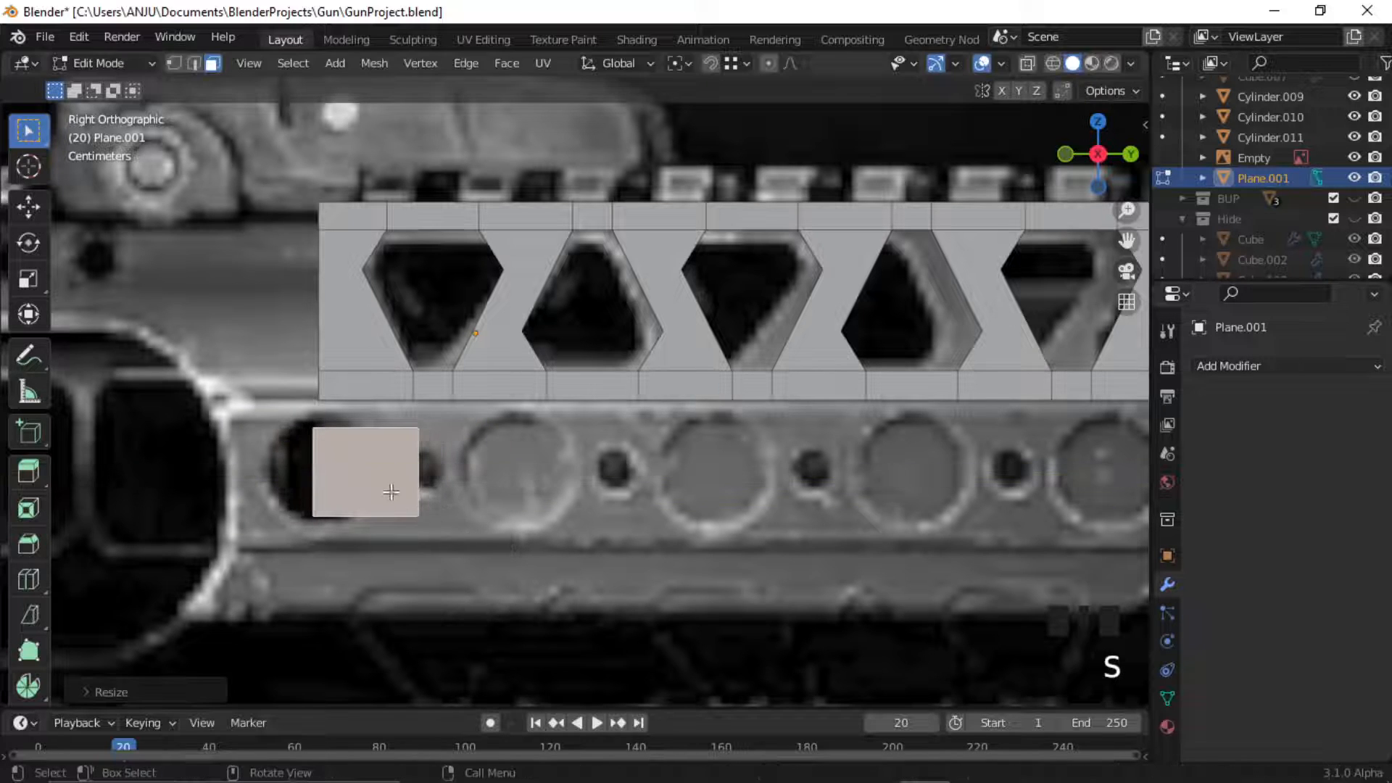
key("s")
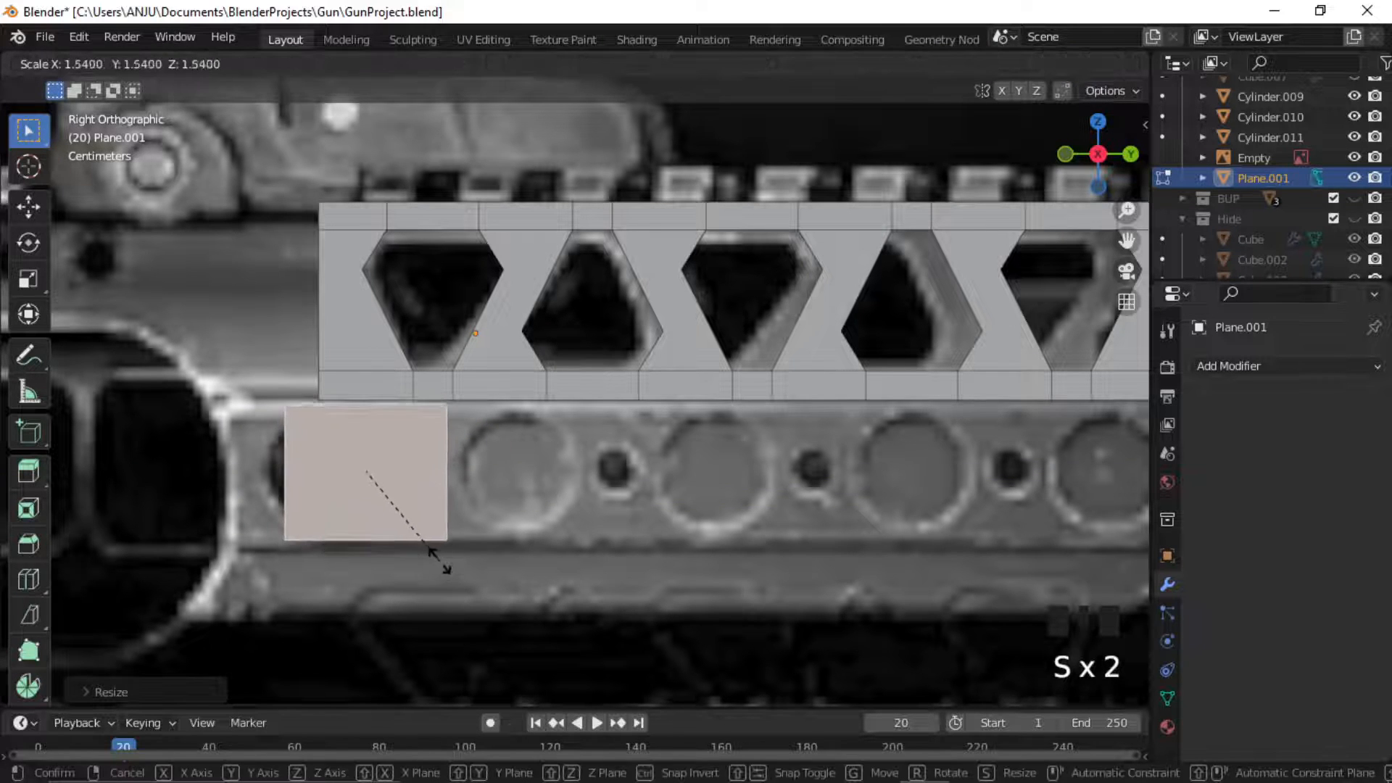
left_click(439, 562)
key("s")
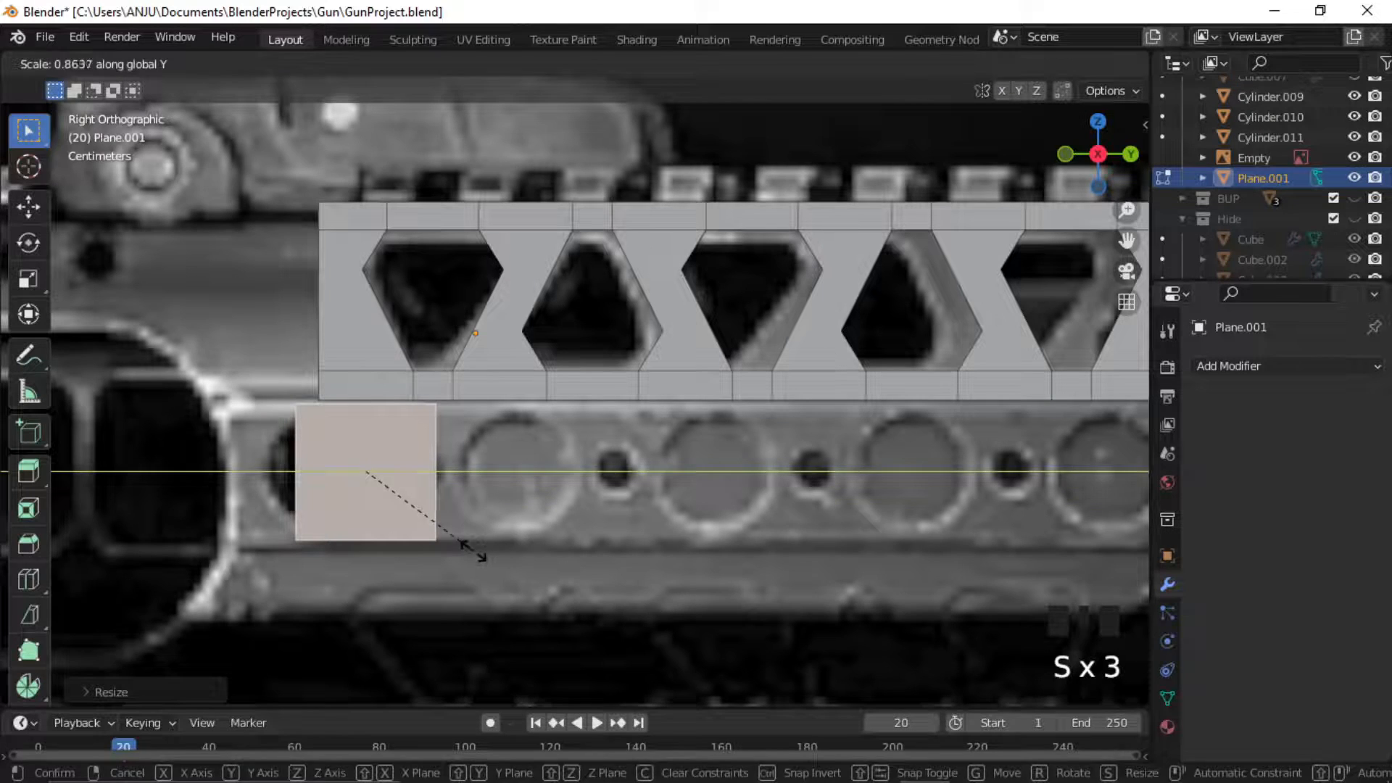
left_click(479, 558)
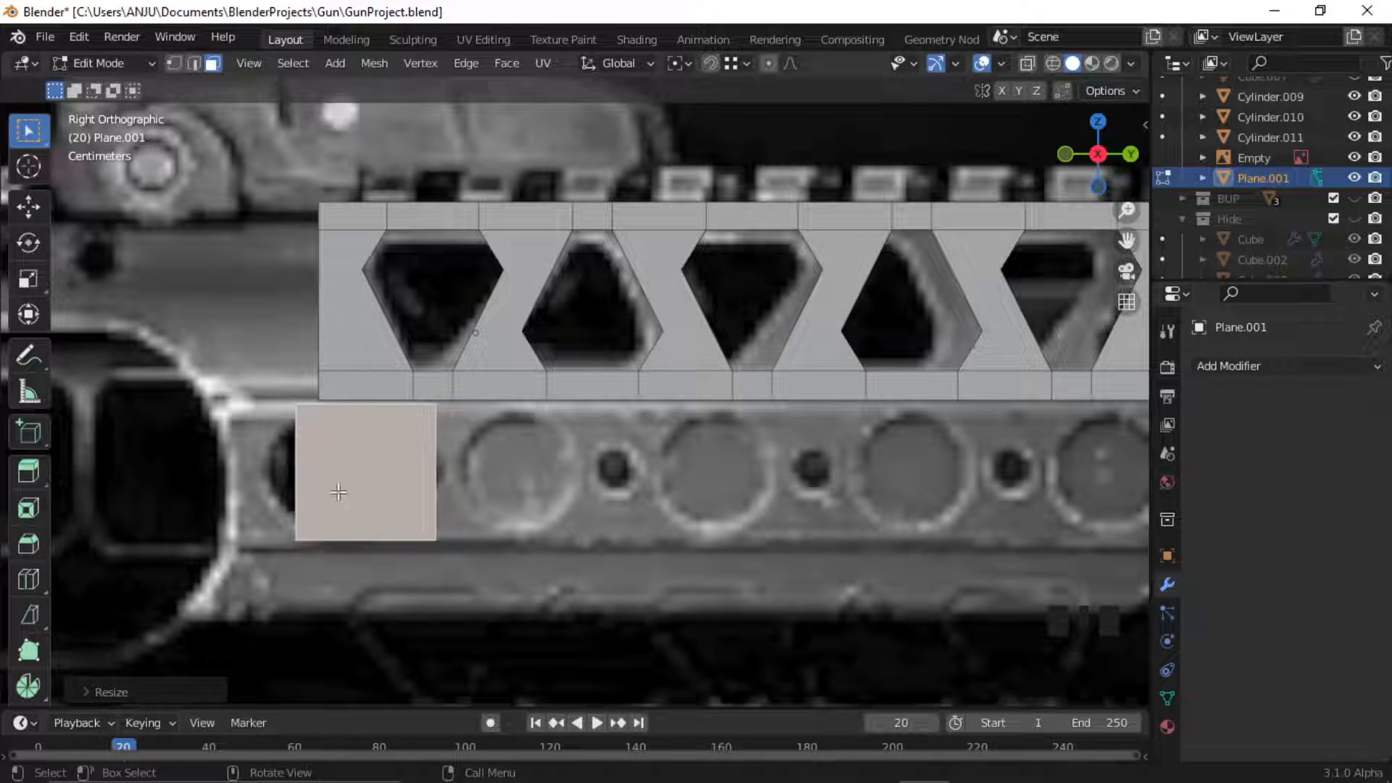
Add one horizontal and one vertical loop cut through the middle of the square face.
left_click(30, 579)
left_click(342, 476)
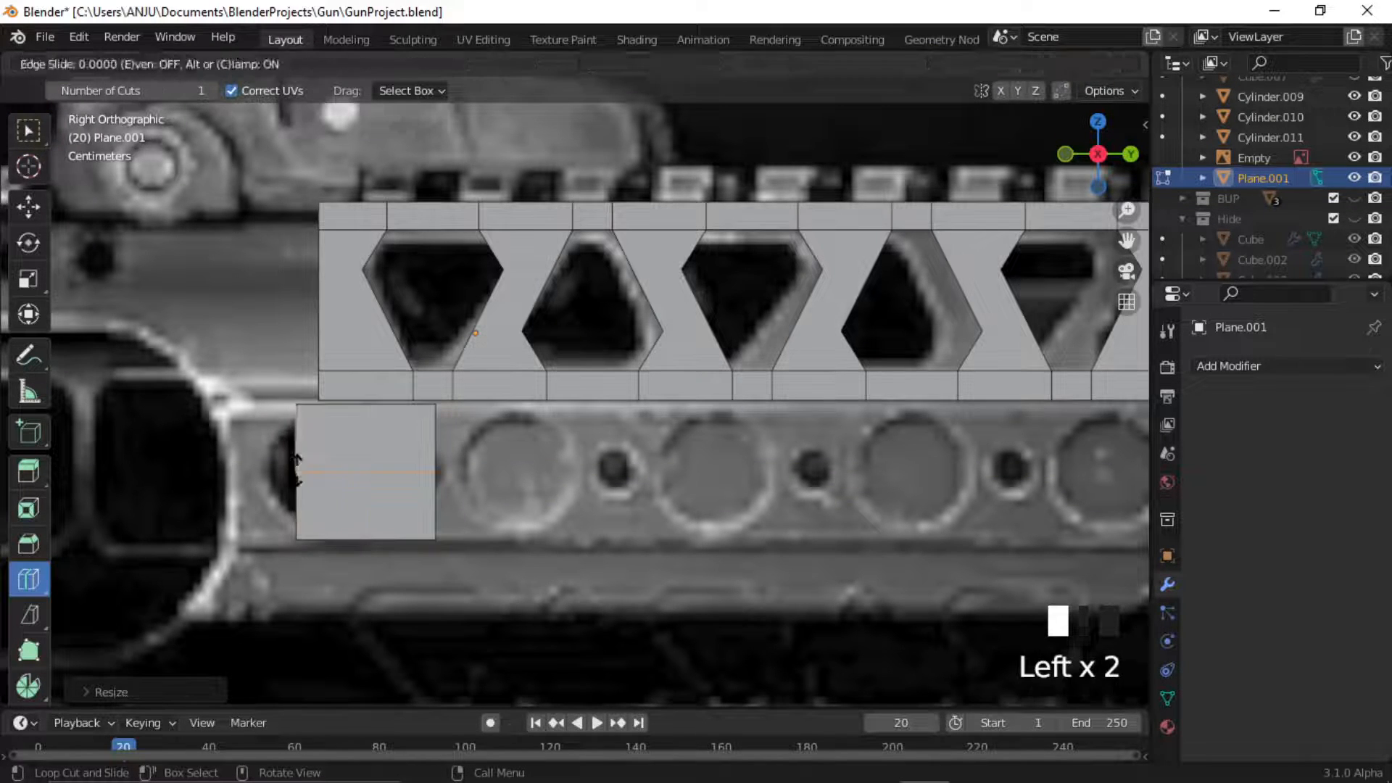
left_click(367, 424)
left_click(25, 132)
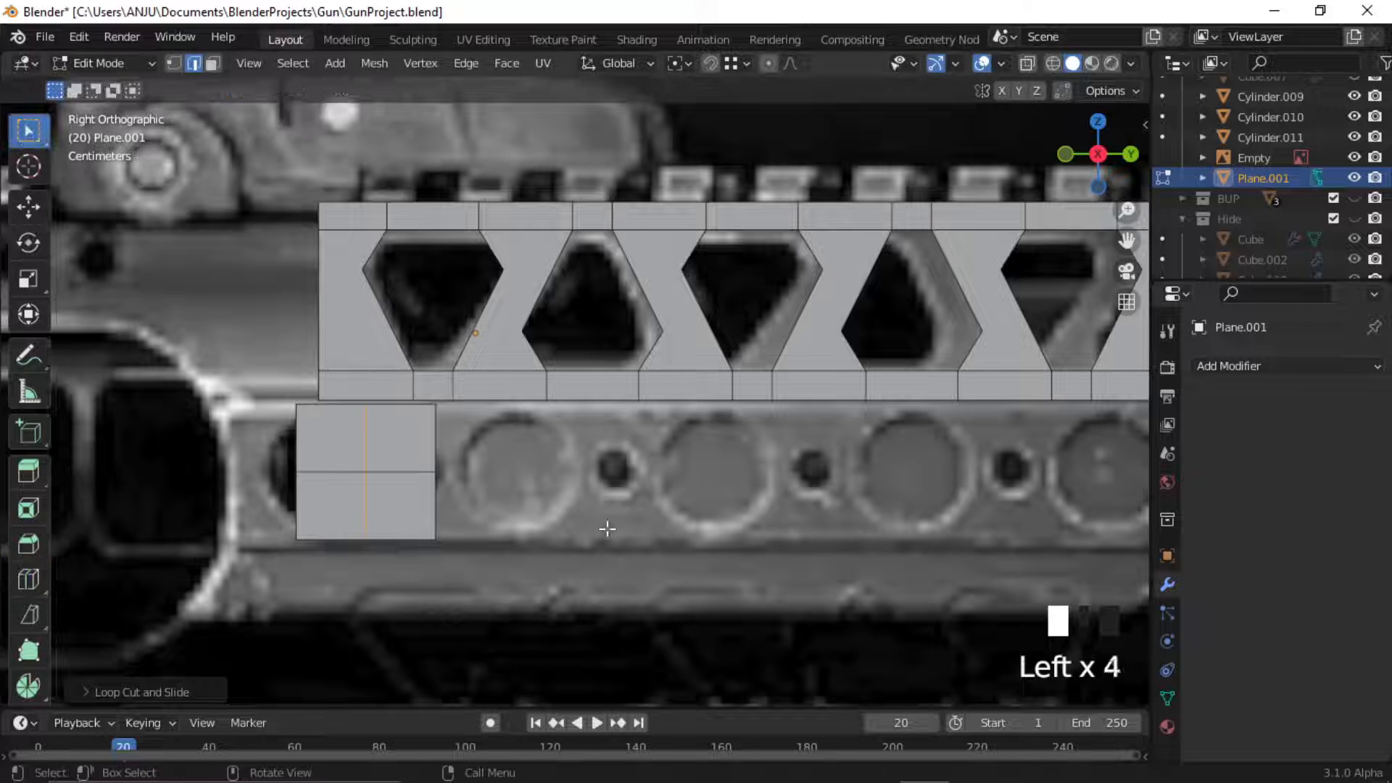
Vertex-bevel the square's centre vertex with a width of about 0.529 m.
key("1")
left_click(367, 472)
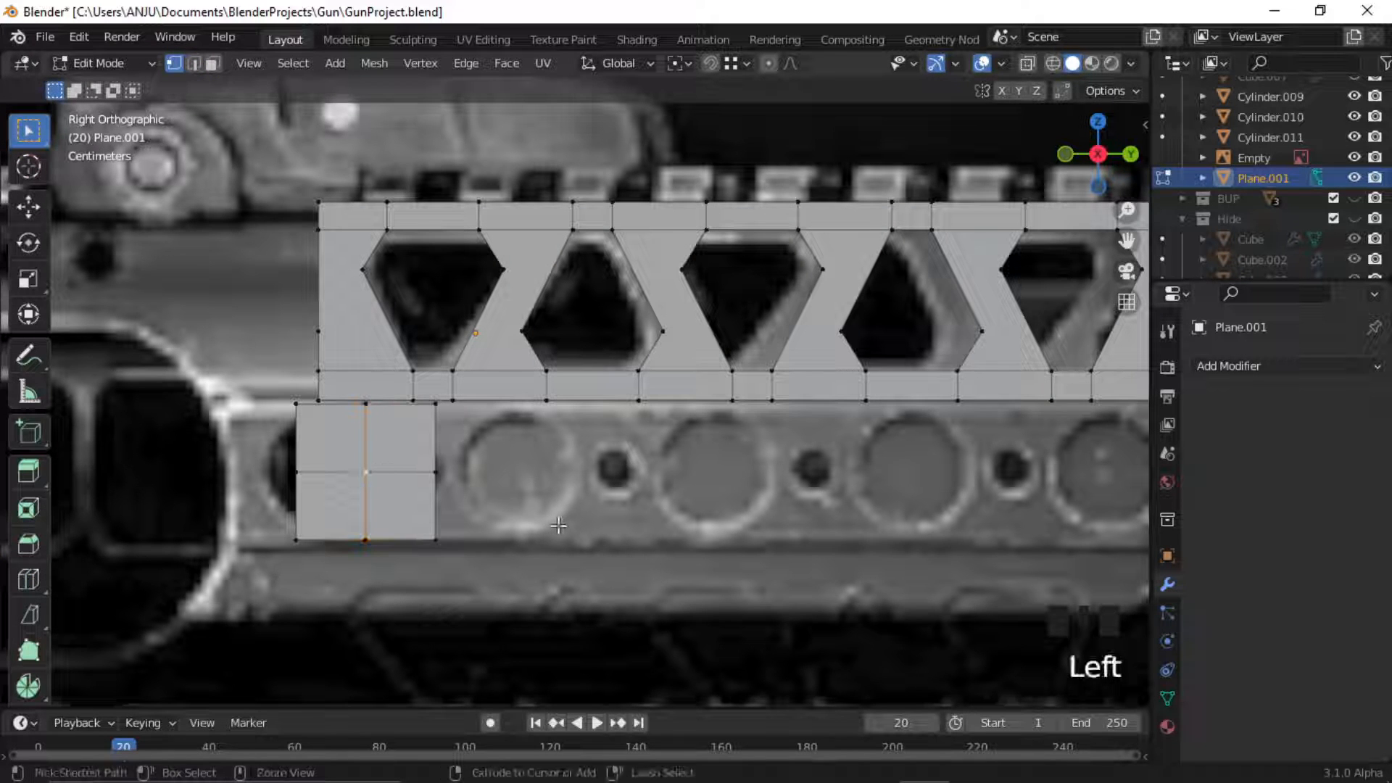
key("ctrl+shift+b")
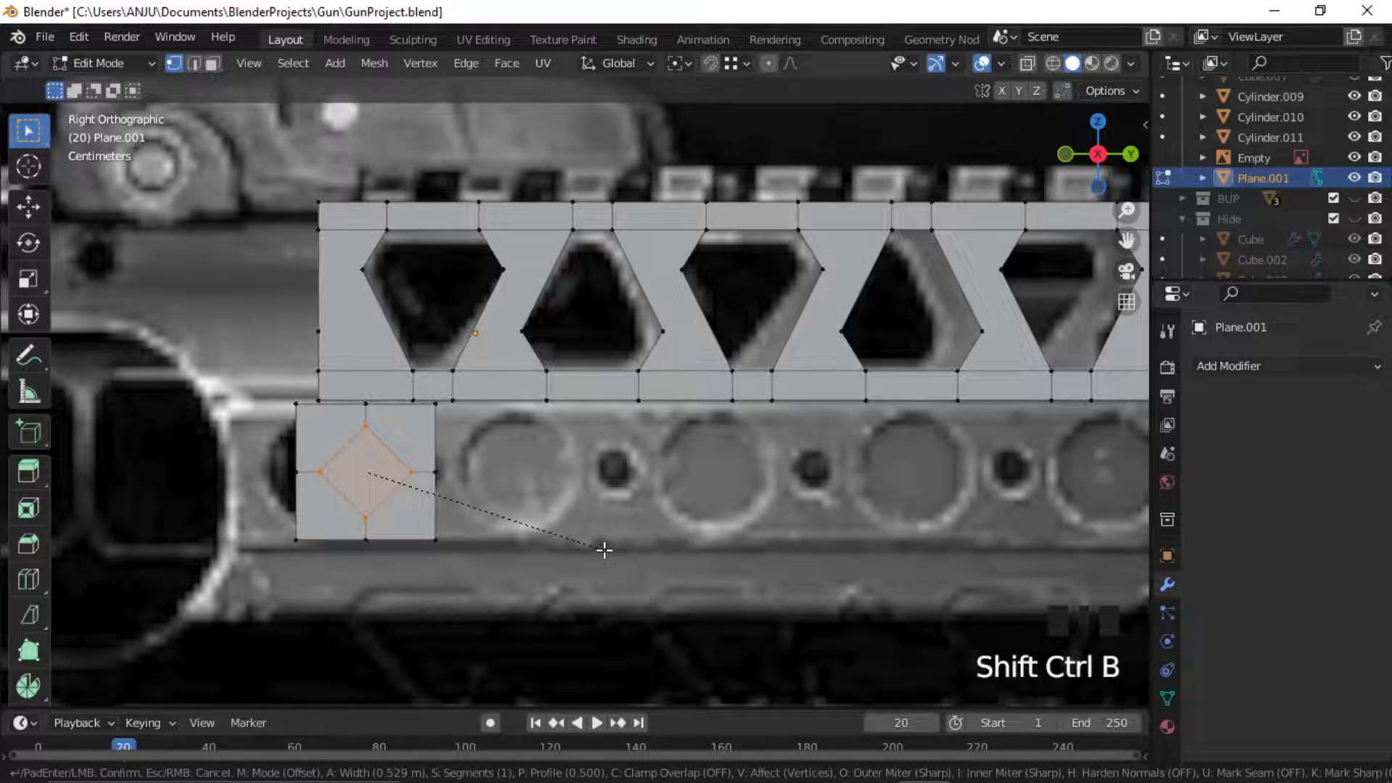
left_click(604, 551)
Increase the bevel to four segments and adjust its shape so the bevelled outline becomes a circle.
left_click(83, 687)
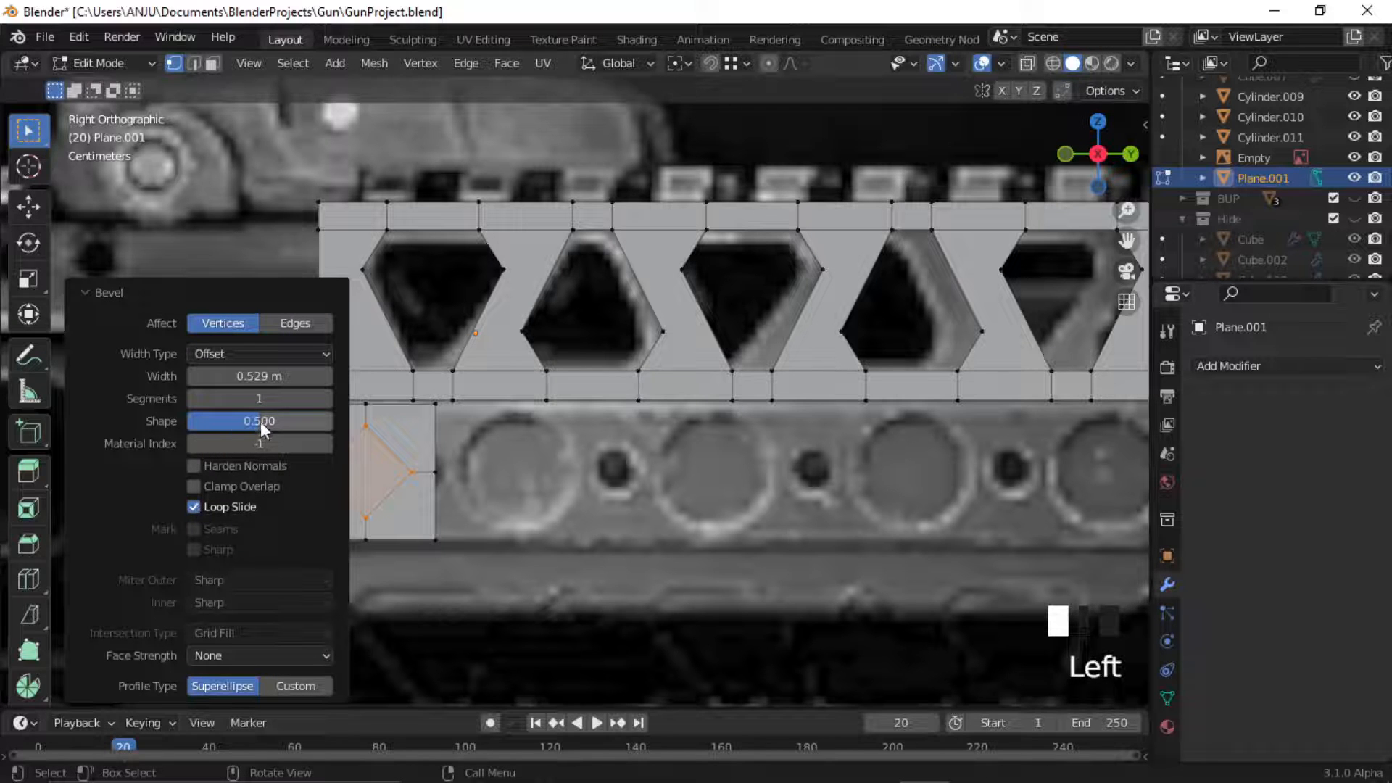
left_click(326, 398)
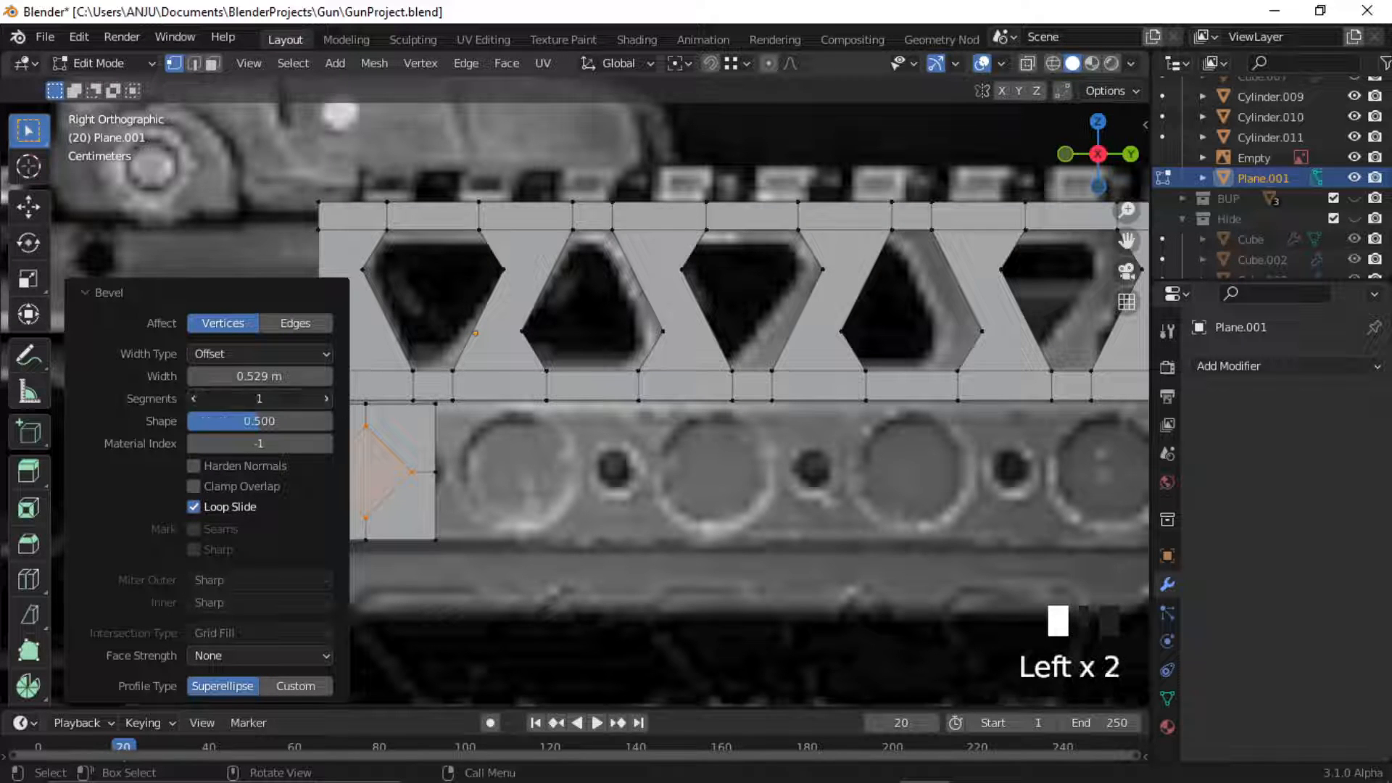
left_click(326, 398)
left_click(327, 398)
mouse_move(262, 421)
left_mouse_down()
mouse_move(239, 421)
mouse_move(263, 422)
left_mouse_up()
left_click(90, 294)
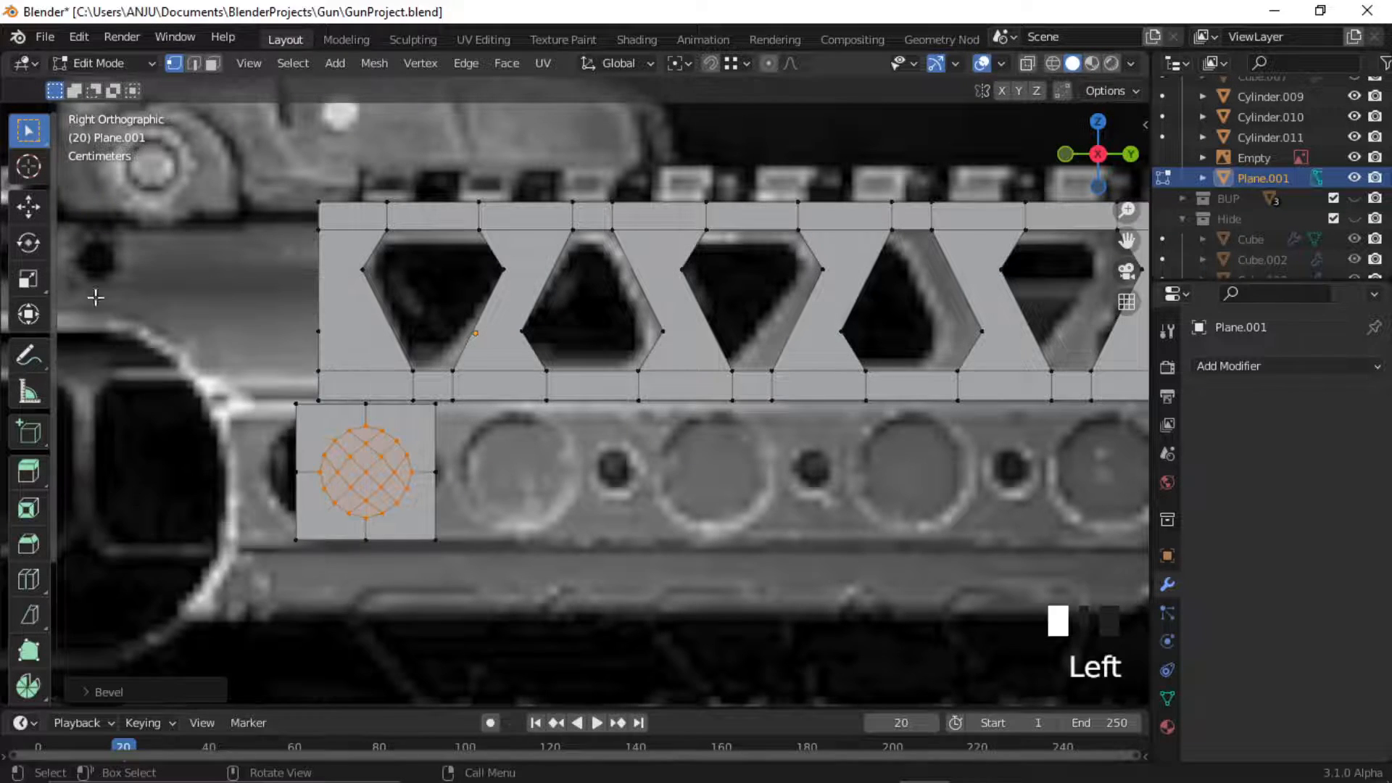
Delete the faces inside the bevelled circle, then widen the holed plate along Y and position it over the first small round hole.
key("x")
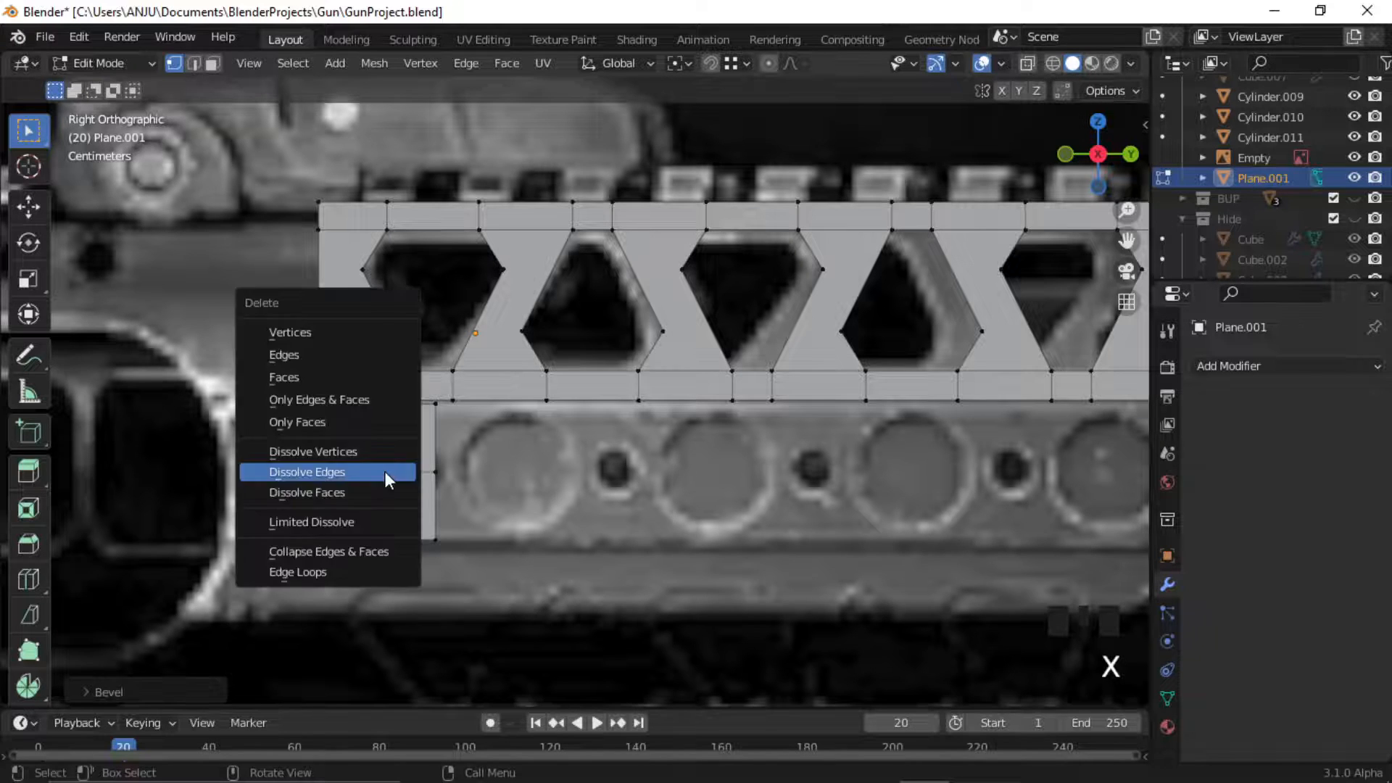
left_click(384, 471)
middle_click_drag(428, 500, 410, 505, "shift")
left_click(376, 571)
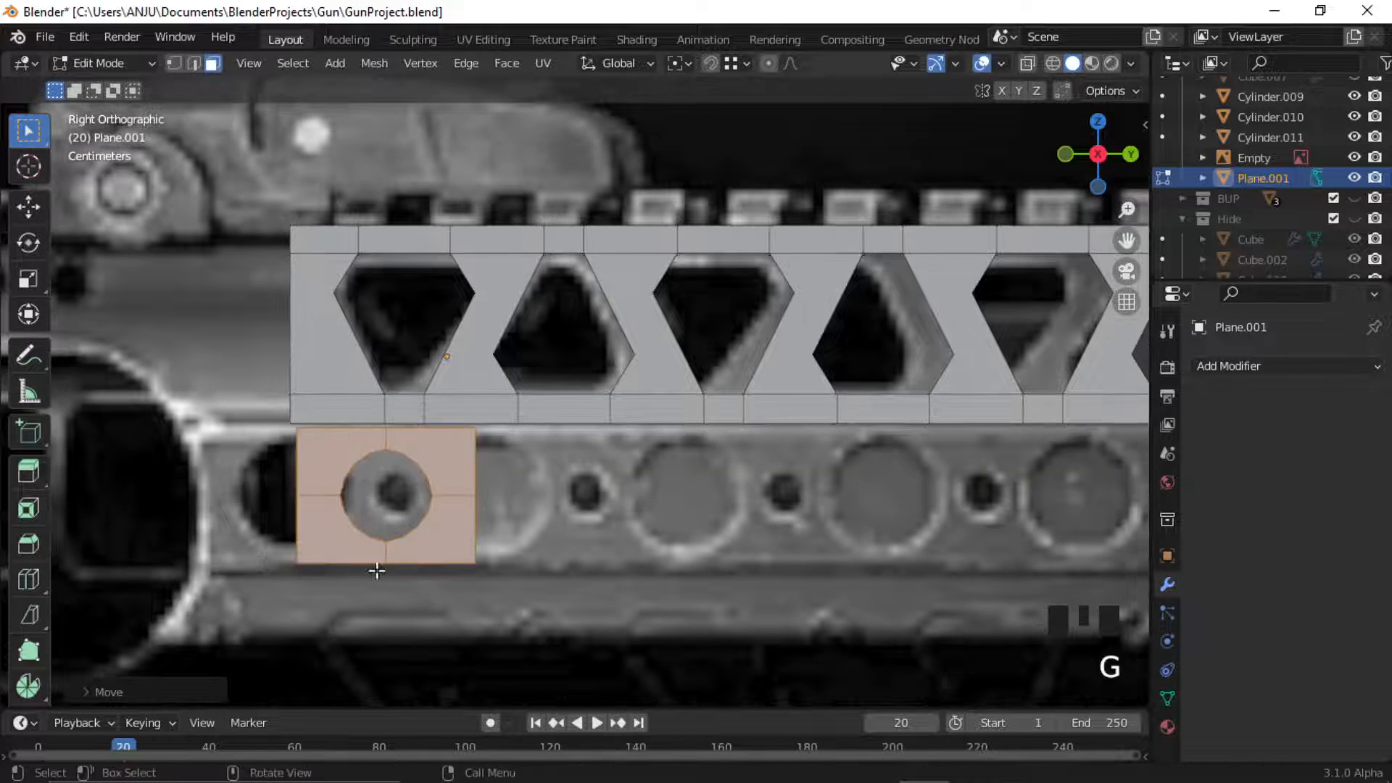
Duplicate the holed plate along Y and place the copy flush against the original's end.
scroll(503, 543, "down", 1)
key("shift+d")
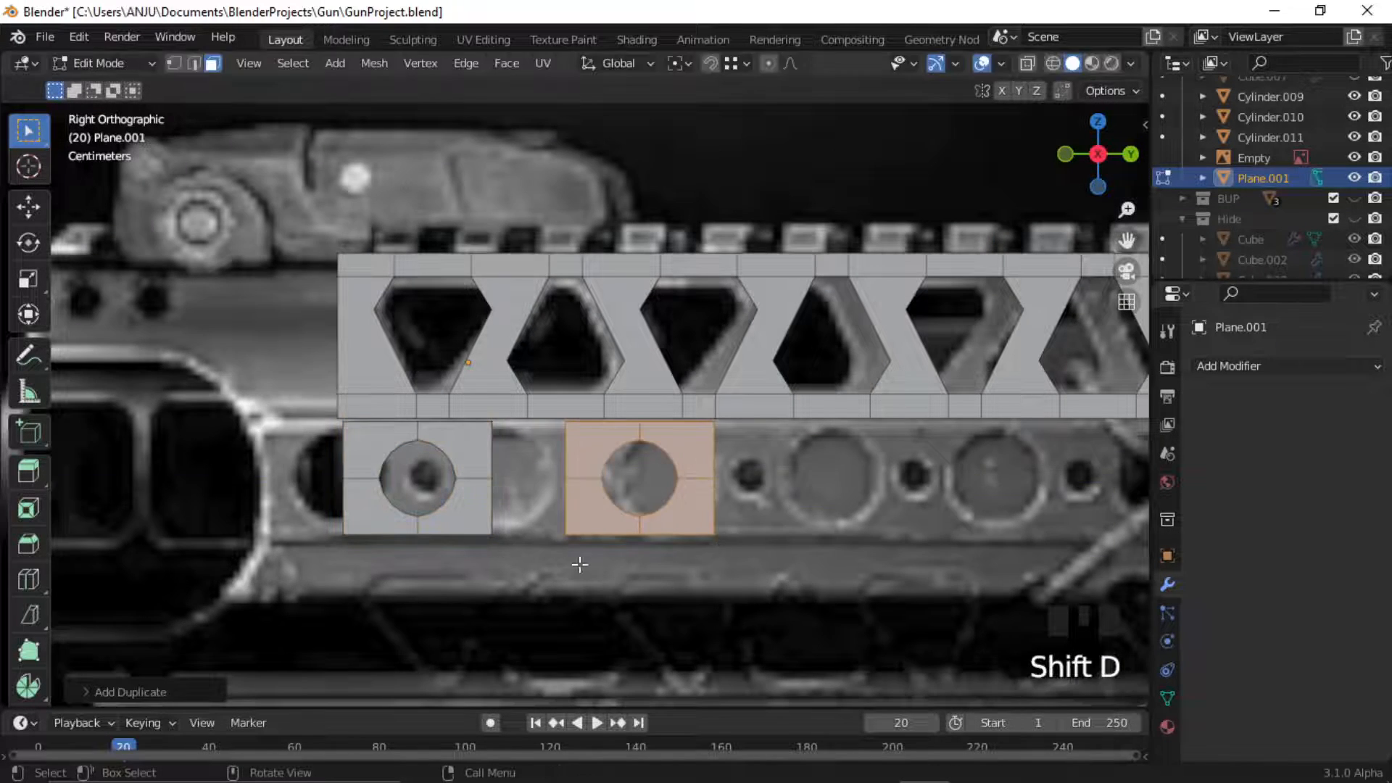
left_click(498, 537)
Duplicate both holed plates along Y and snap the copies to the end of the pair.
left_click_drag(668, 474, 395, 516)
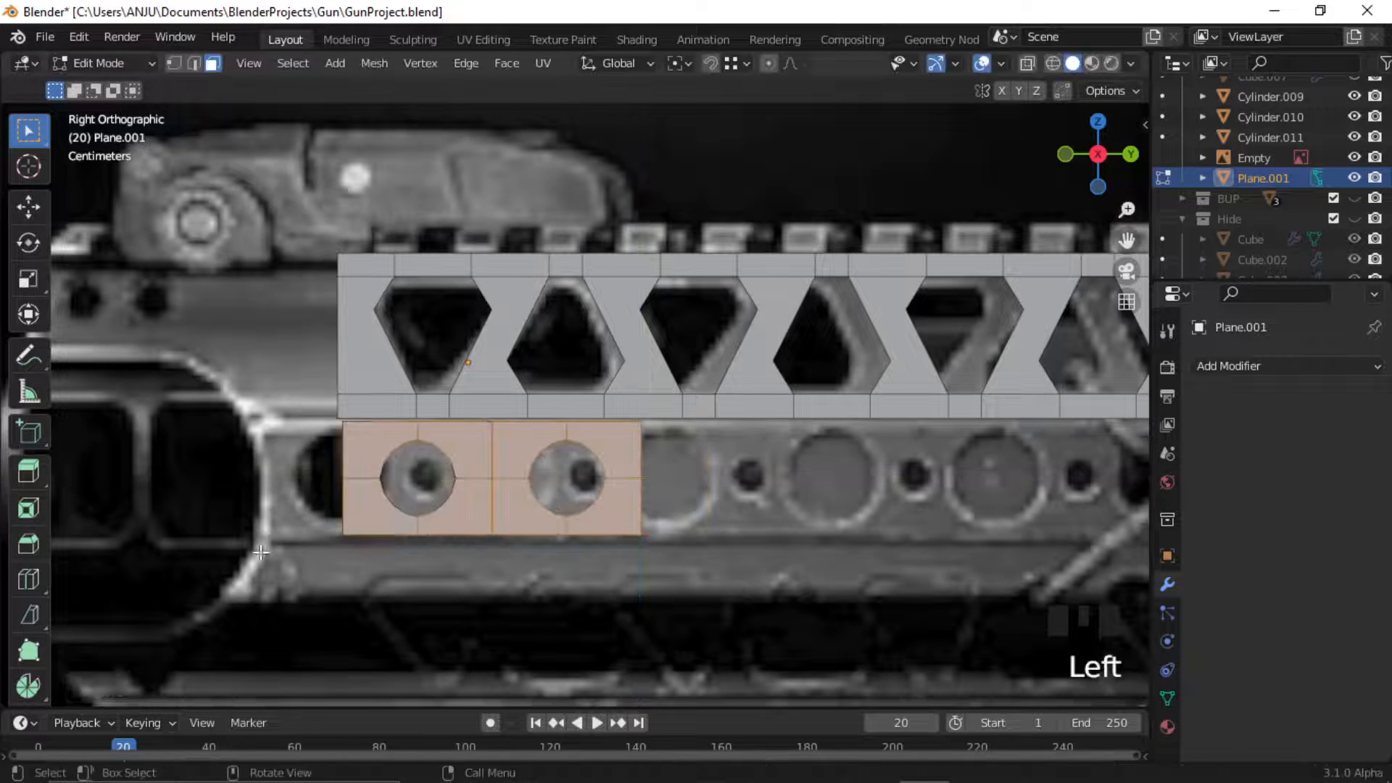
scroll(603, 541, "down", 3)
middle_click_drag(603, 541, 404, 585, "shift")
key("shift+d")
left_click(674, 589)
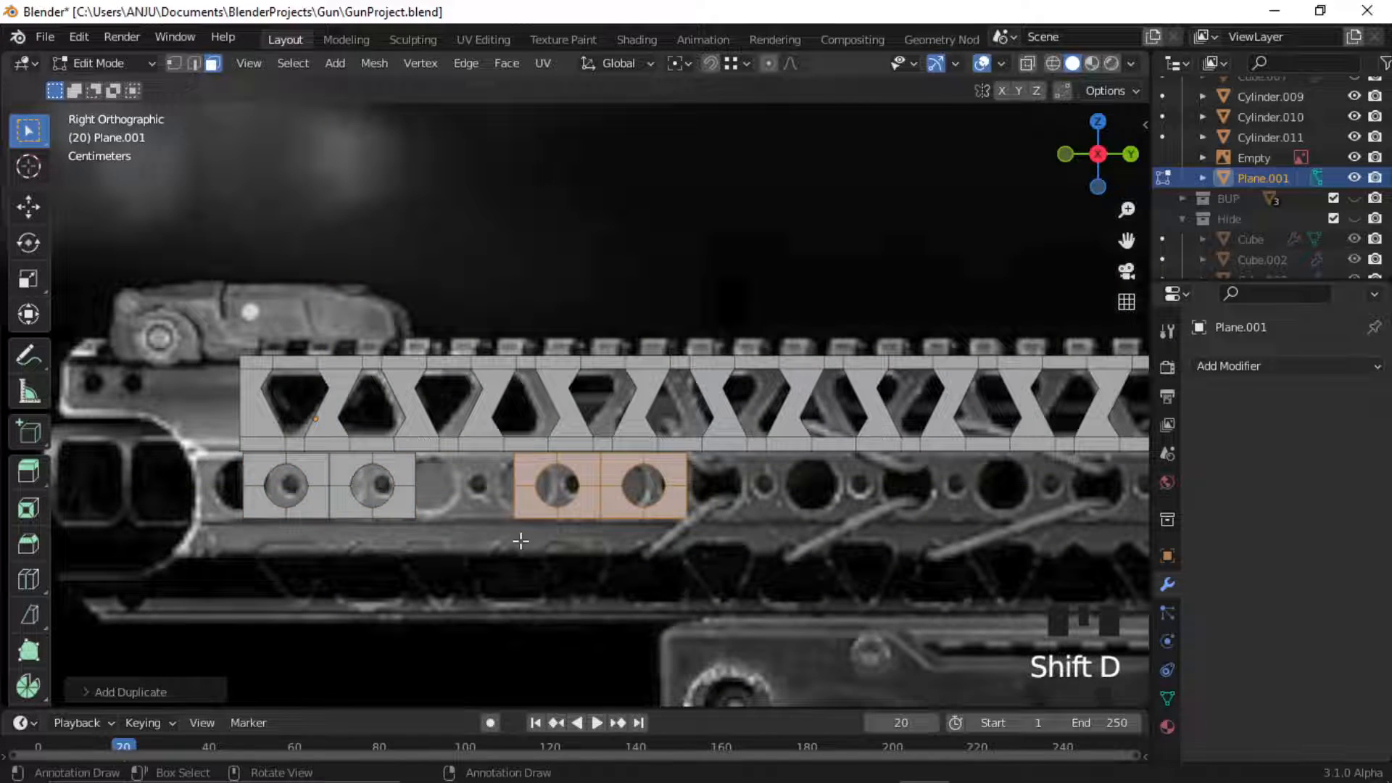
key("g")
left_click(549, 490)
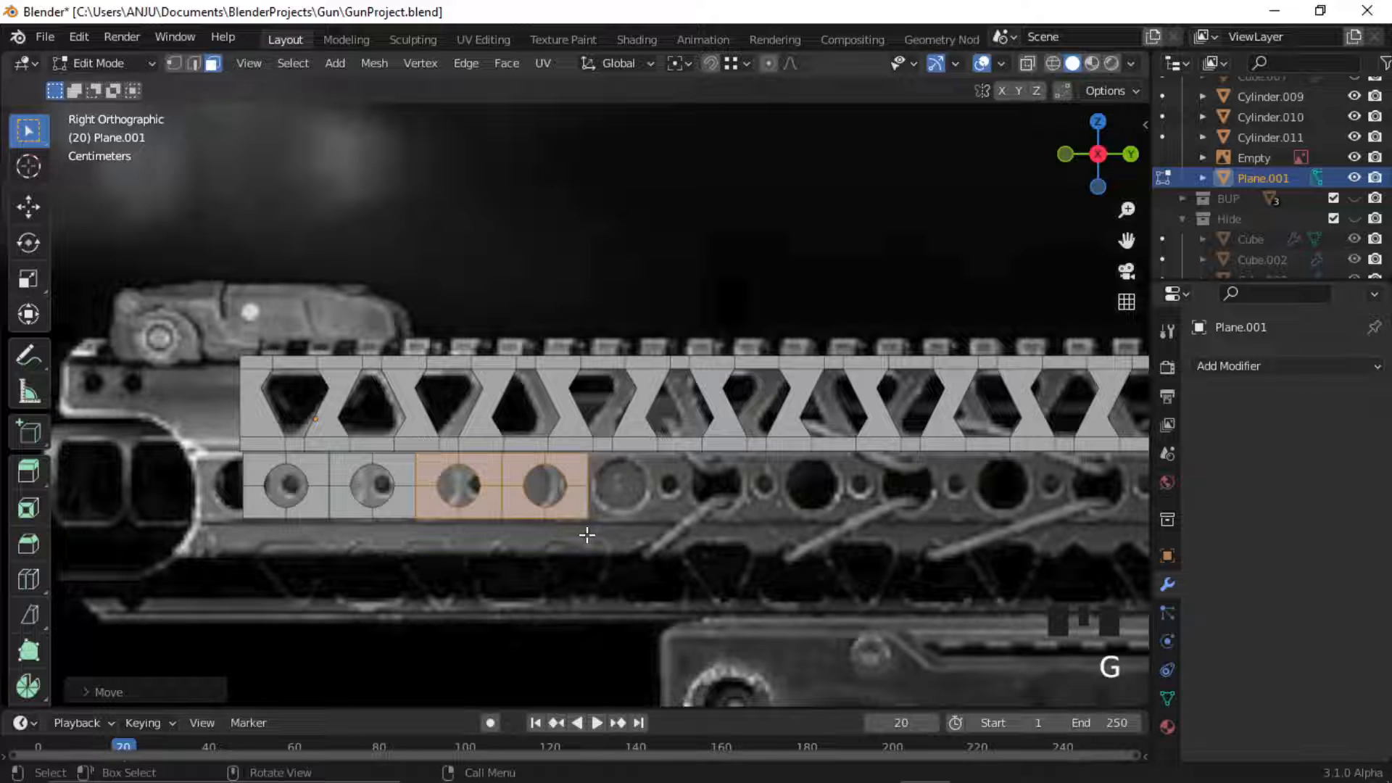
Duplicate the four holed plates along Y and snap the copies to the row's end.
left_click_drag(641, 467, 226, 578)
key("shift+d")
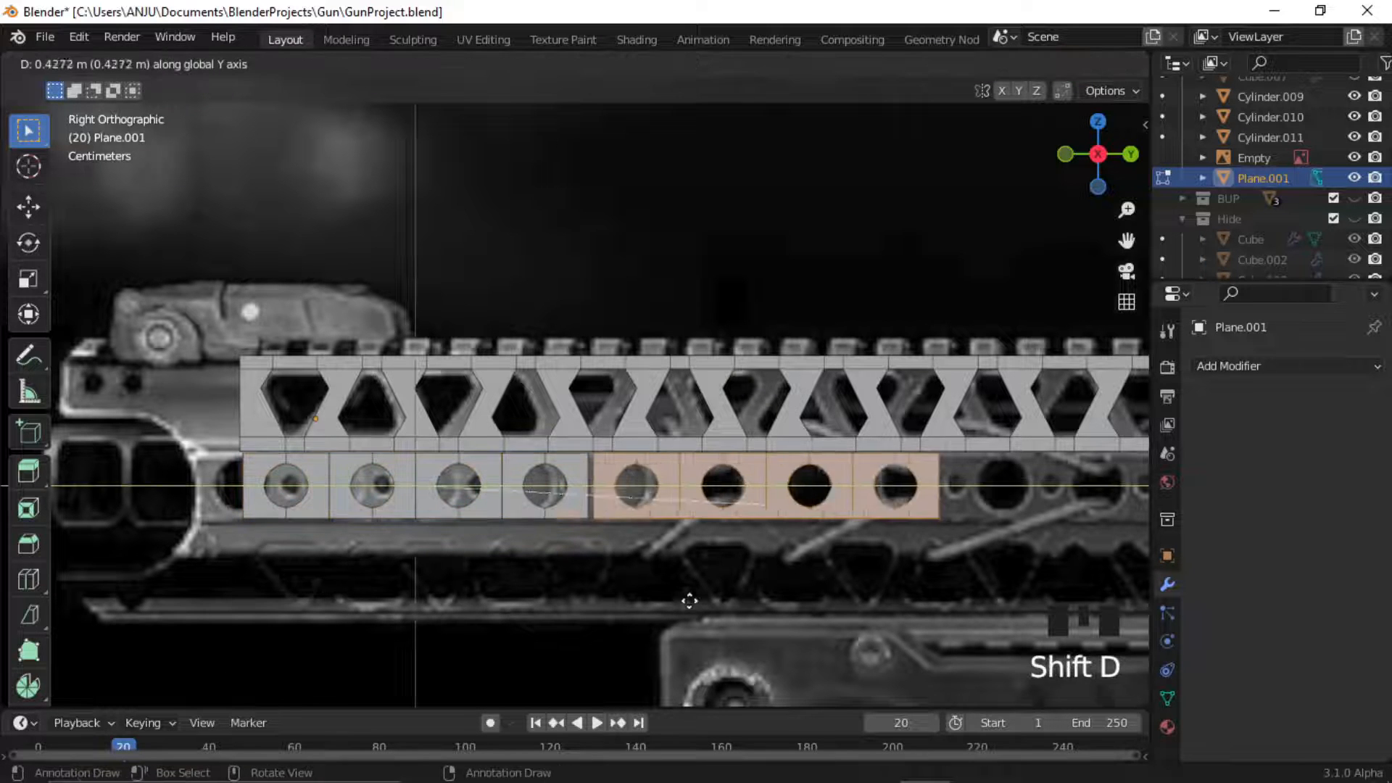
left_click(718, 578)
key("g")
left_click(609, 538)
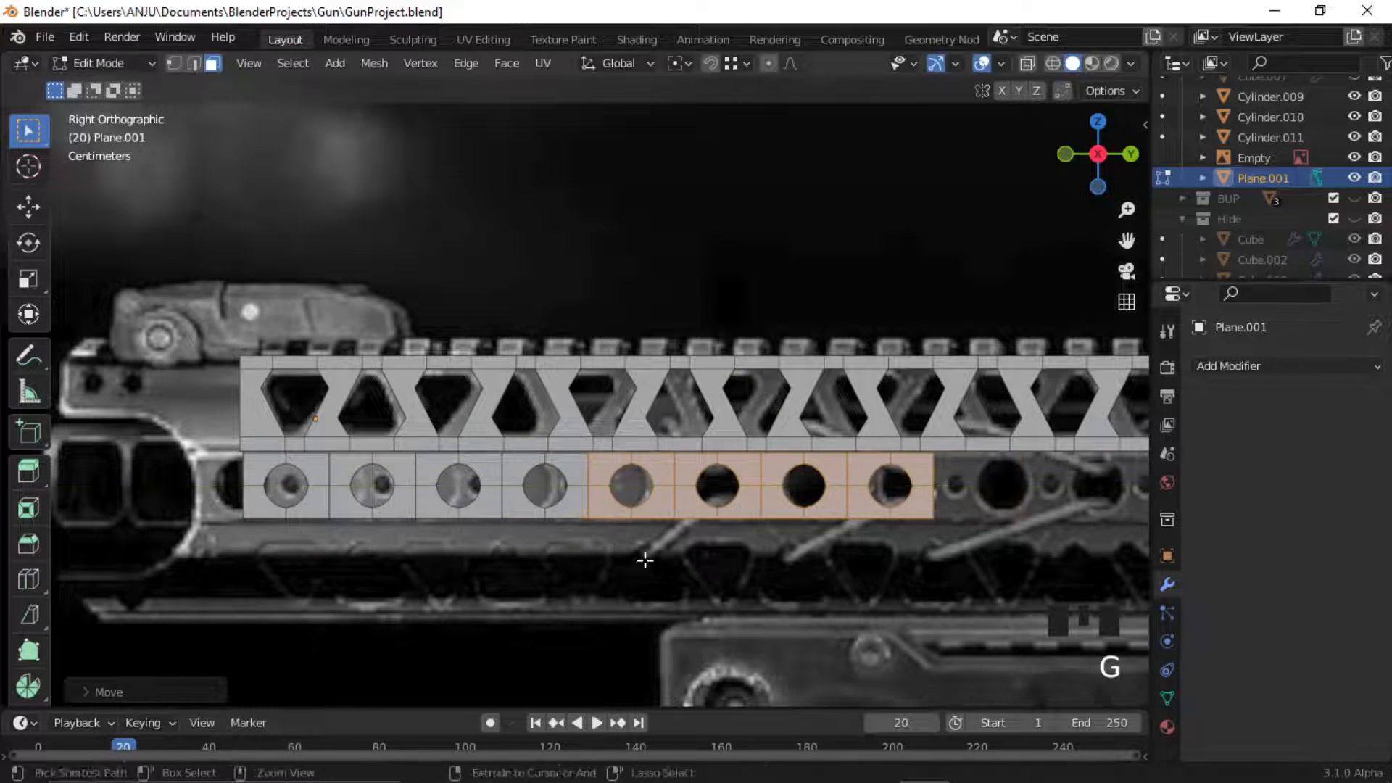
Duplicate the eight holed plates along Y and snap the copies so the row runs into the receiver.
middle_click_drag(644, 556, 435, 577, "shift")
scroll(679, 494, "down", 3)
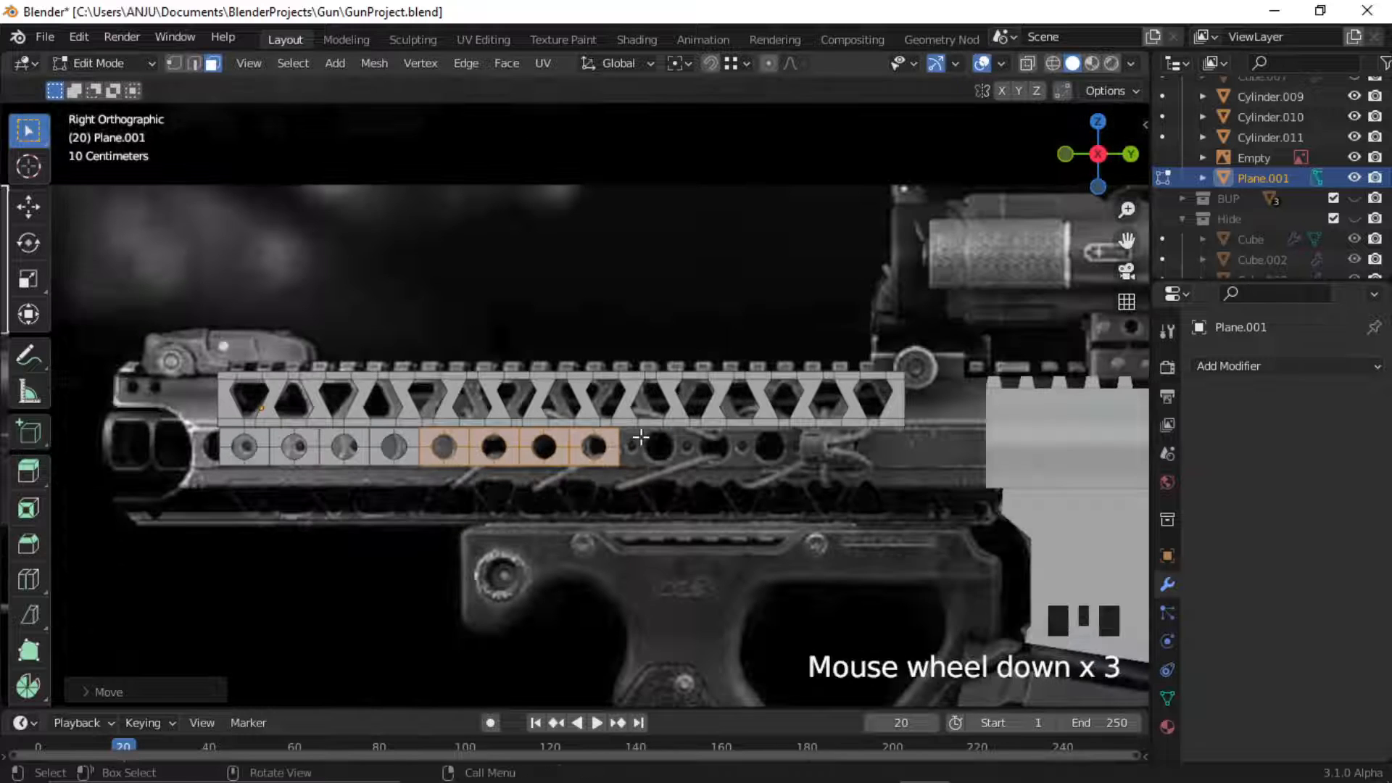
left_click_drag(641, 436, 122, 541)
key("shift+d")
key("y")
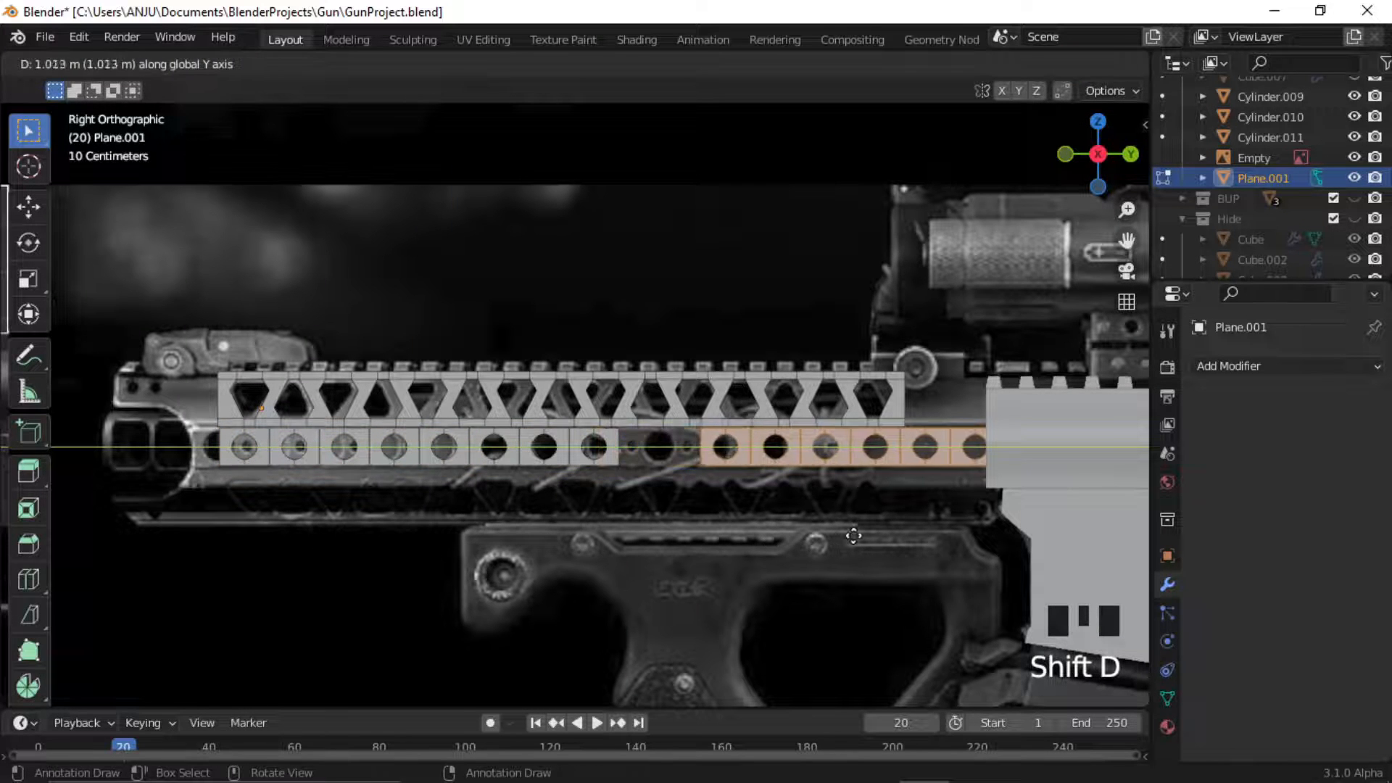
left_click(841, 536)
key("g")
left_click(659, 497)
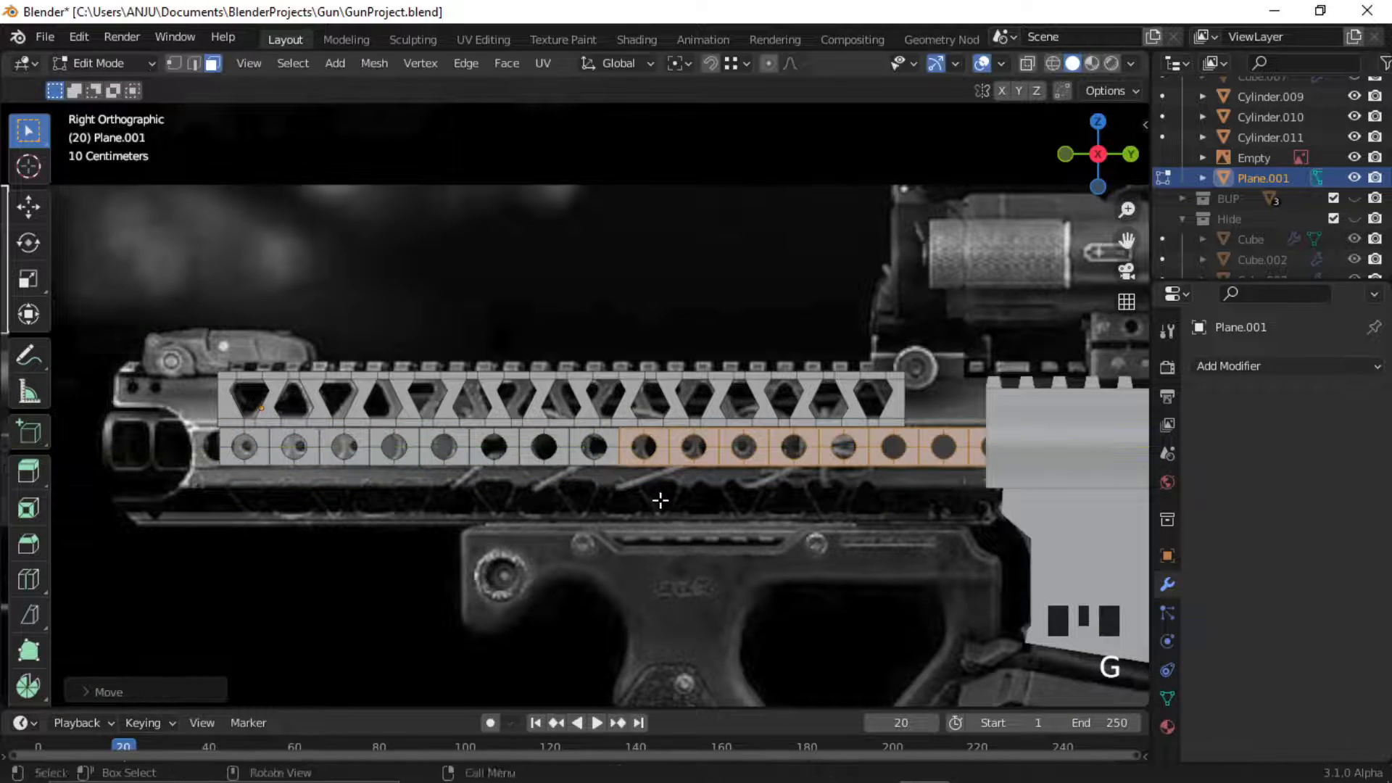
Delete the excess holed plates that reach the receiver and overlap it.
middle_click_drag(658, 497, 762, 481, "shift")
scroll(579, 507, "up", 4)
scroll(579, 507, "up", 1)
middle_click_drag(579, 507, 570, 498, "shift")
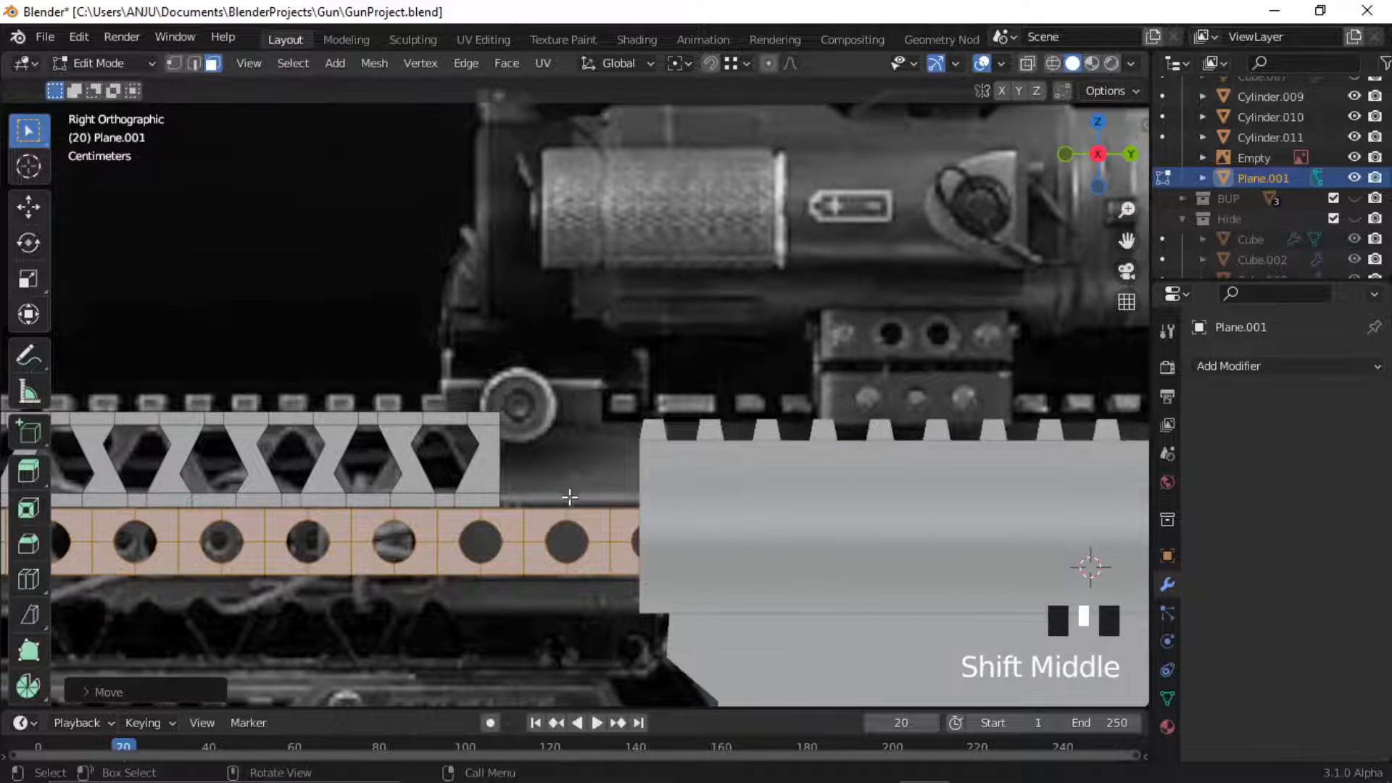
key("3")
left_click(572, 540)
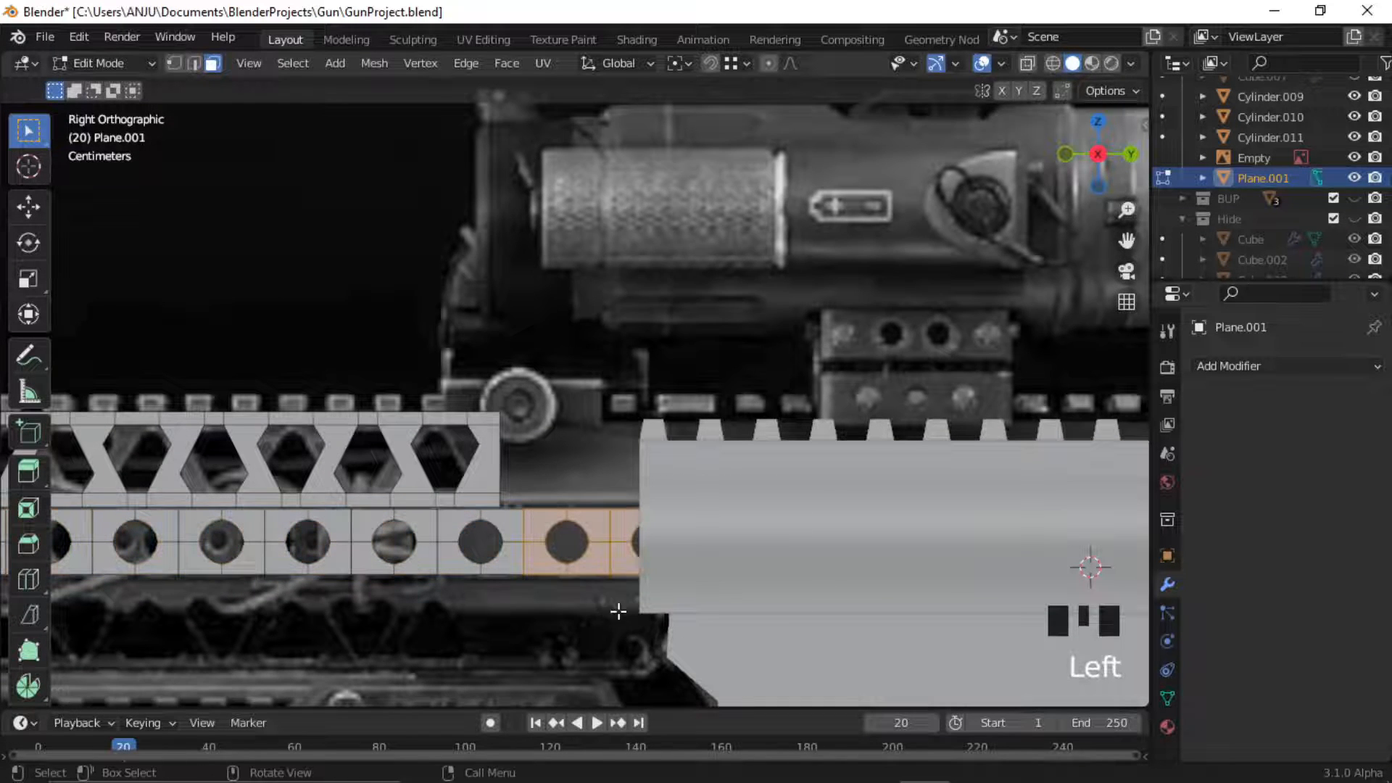
key("x")
left_click(604, 606)
Delete the last remaining holed plate that extends past the end of the triangular cutout strip.
scroll(605, 606, "up", 2)
middle_click_drag(605, 607, 585, 553, "shift")
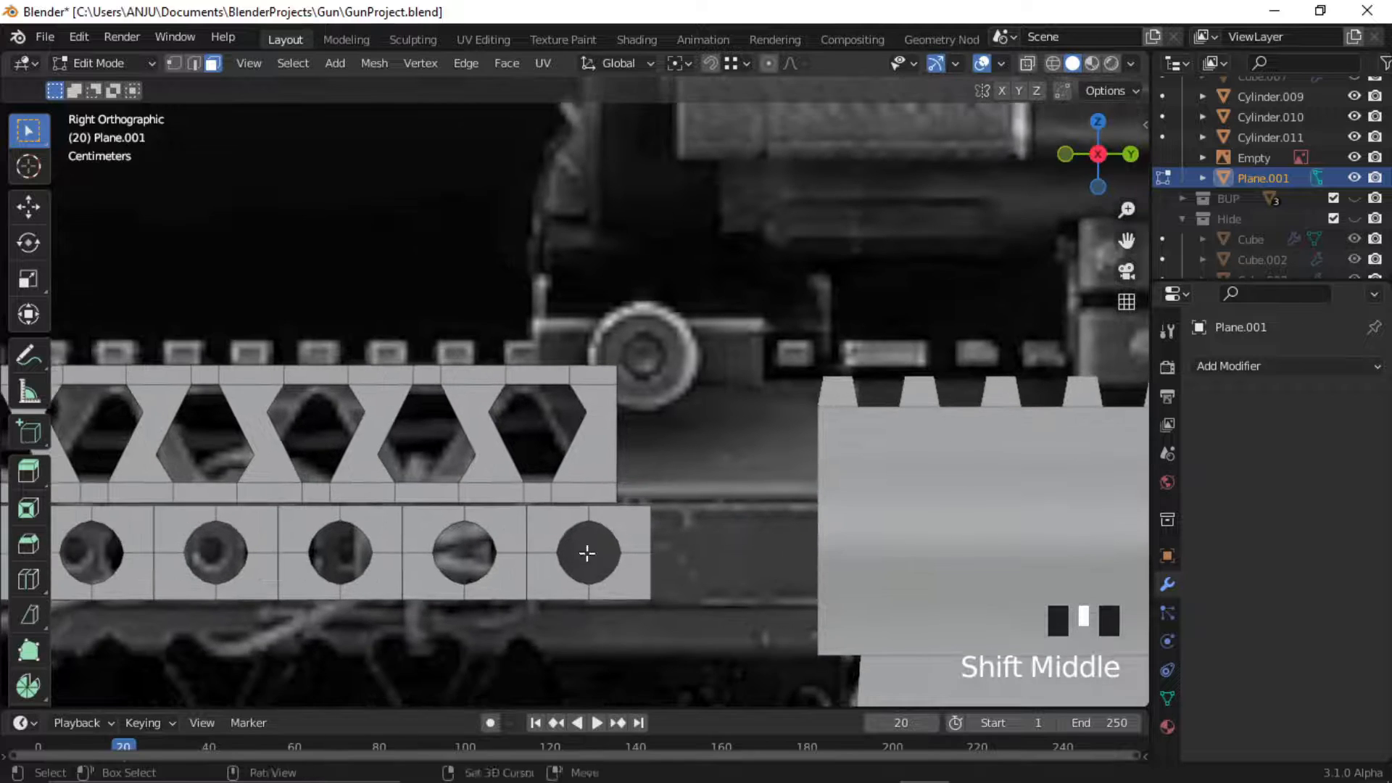
scroll(601, 568, "up", 1)
left_click_drag(707, 540, 533, 652)
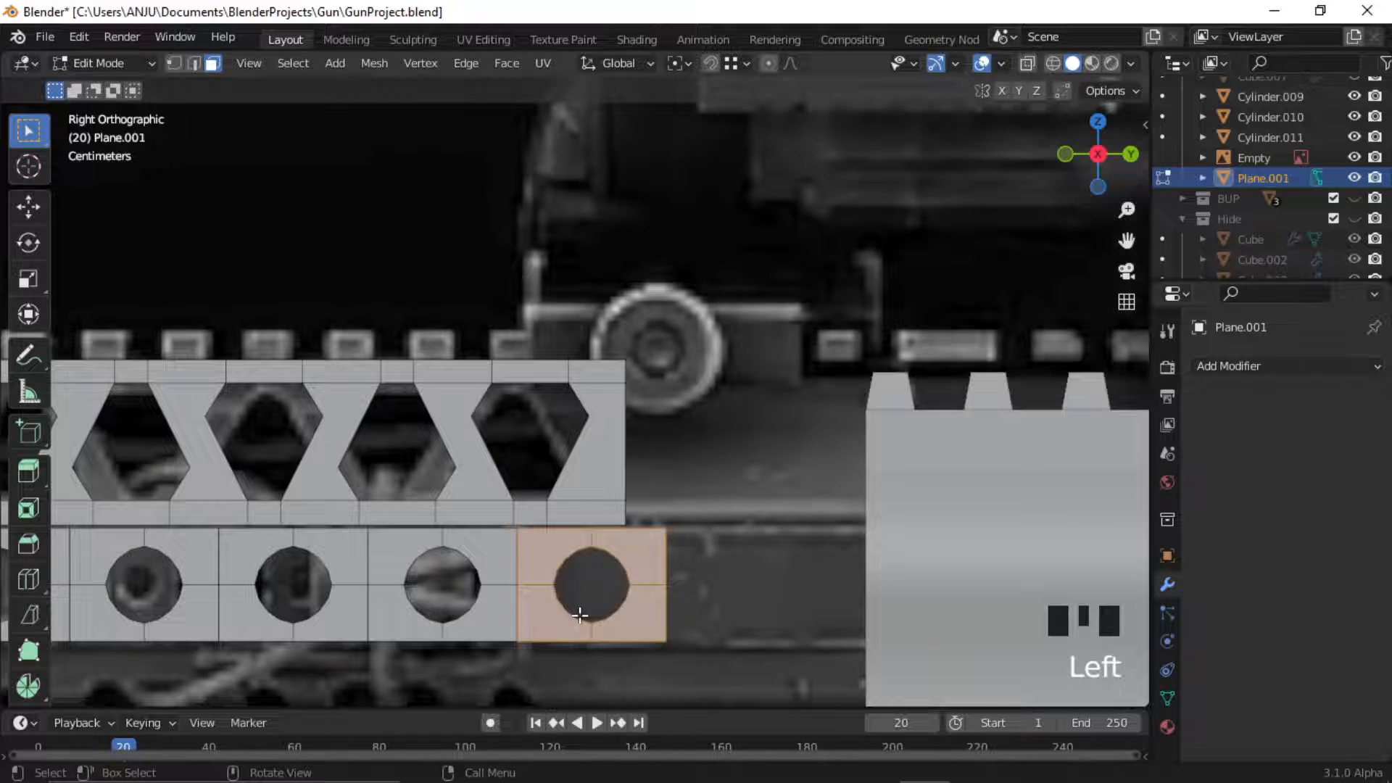
key("x")
left_click(581, 616)
Extend the hole row's receiver-side end edges along Y to align with the end of the triangular cutout strip.
key("2")
left_click(515, 616)
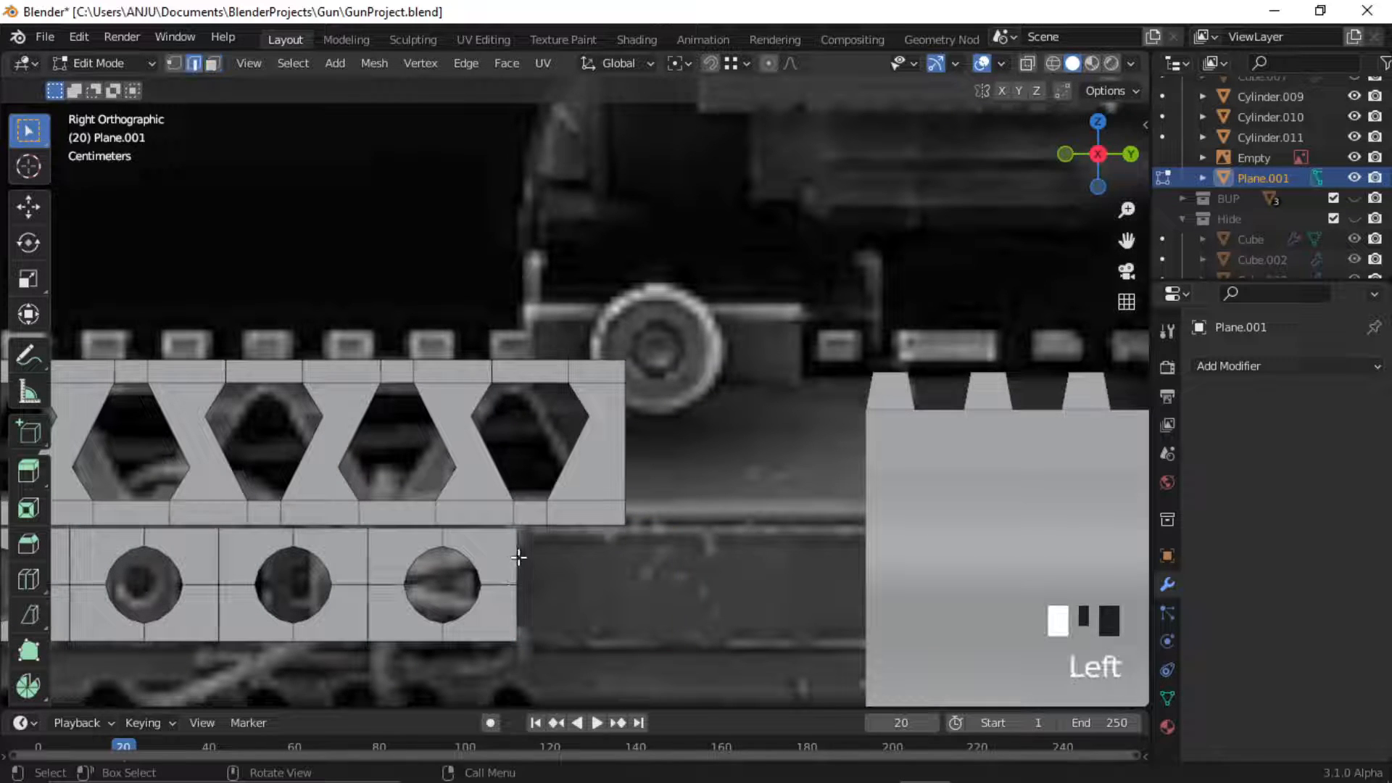
left_click(519, 614)
left_click(556, 600, "shift")
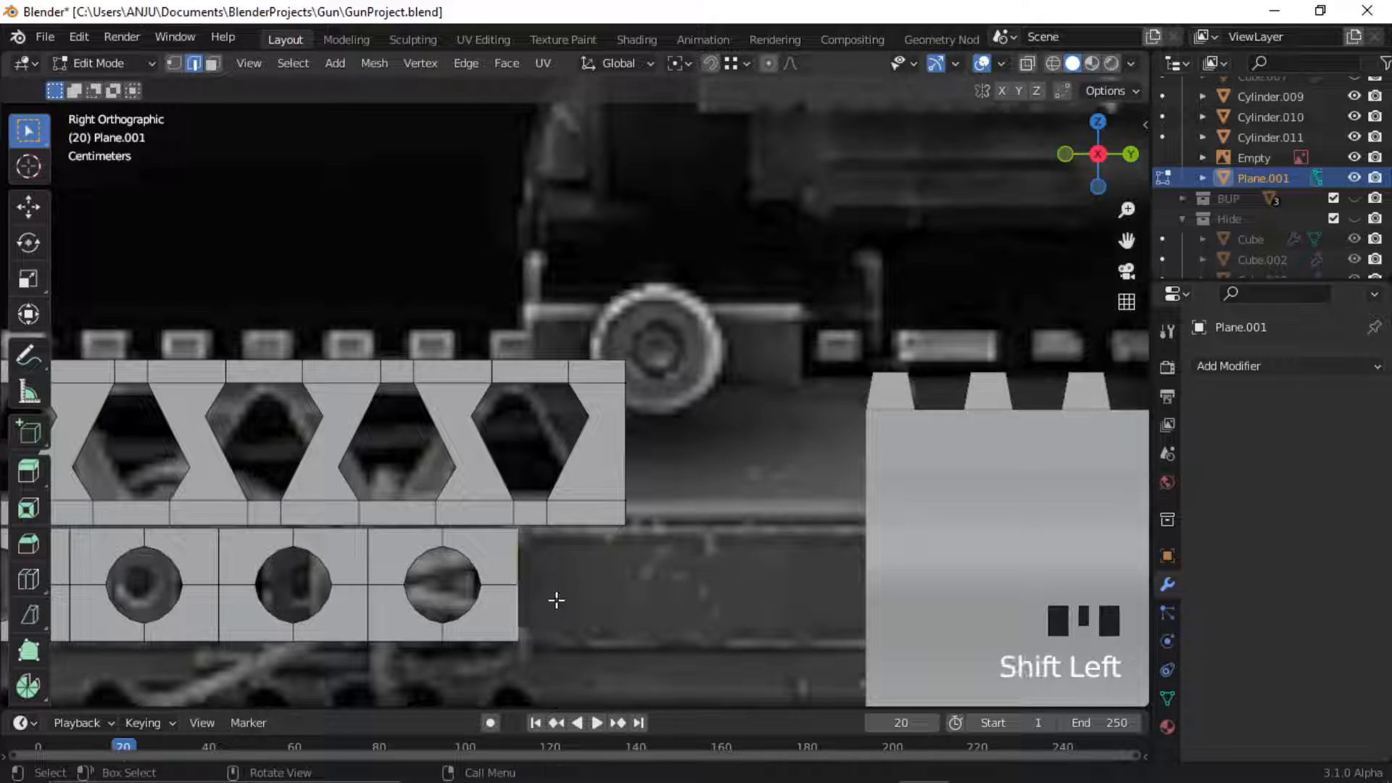
key("g")
left_click(635, 529)
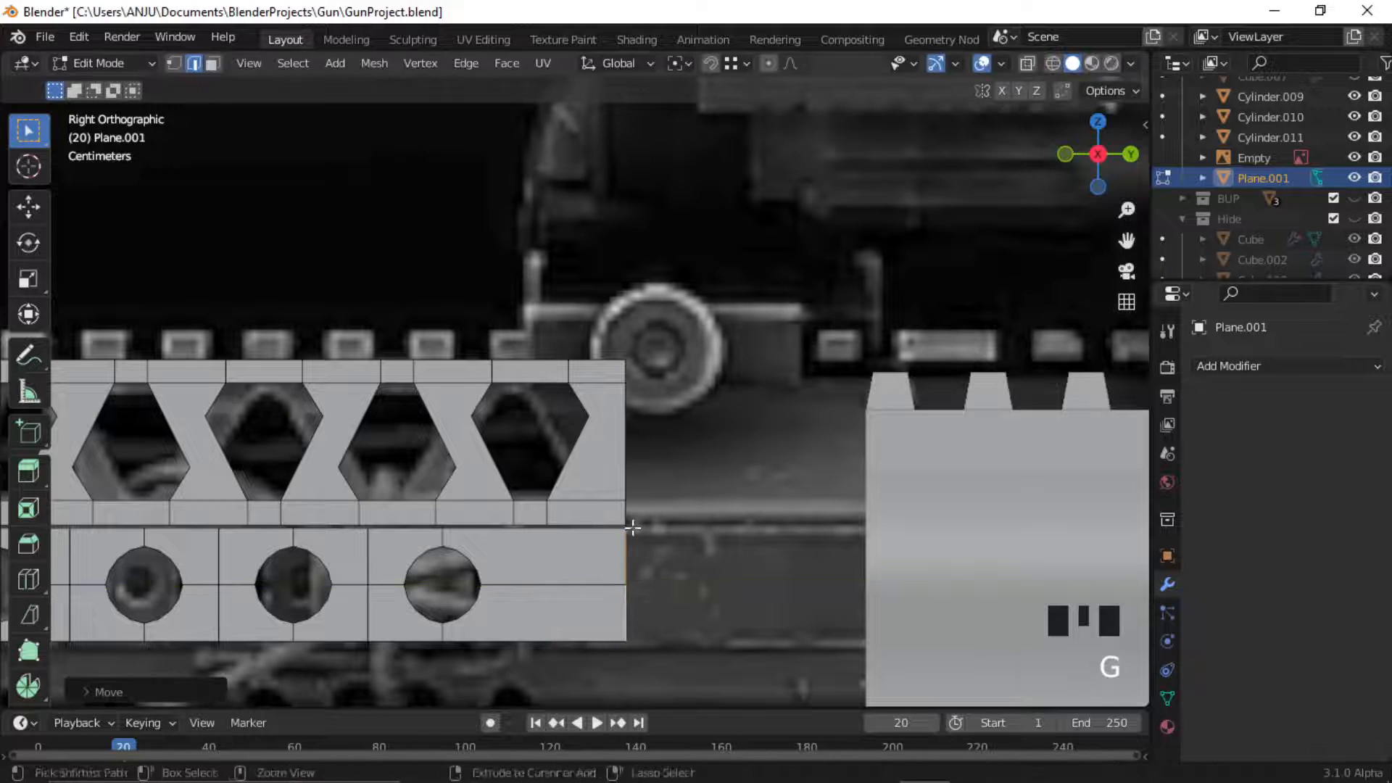
Move the hole row's muzzle-side end edges along Y to line up with the front end of the triangular strip.
scroll(529, 557, "down", 3)
scroll(530, 557, "down", 2)
middle_click_drag(241, 488, 781, 521, "shift")
scroll(426, 515, "down", 1)
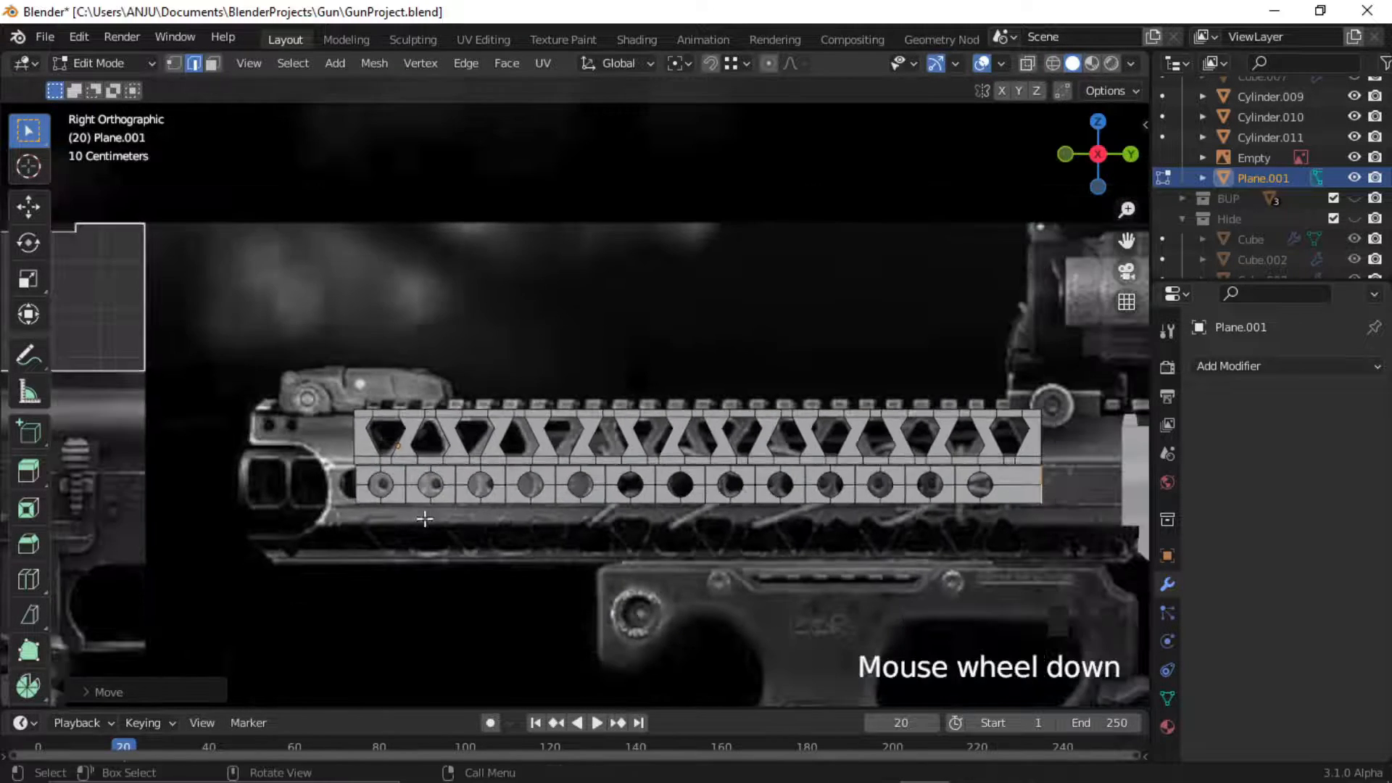
scroll(280, 520, "up", 3)
middle_click_drag(280, 520, 521, 531, "shift")
left_click(521, 532)
left_click(522, 534, "shift")
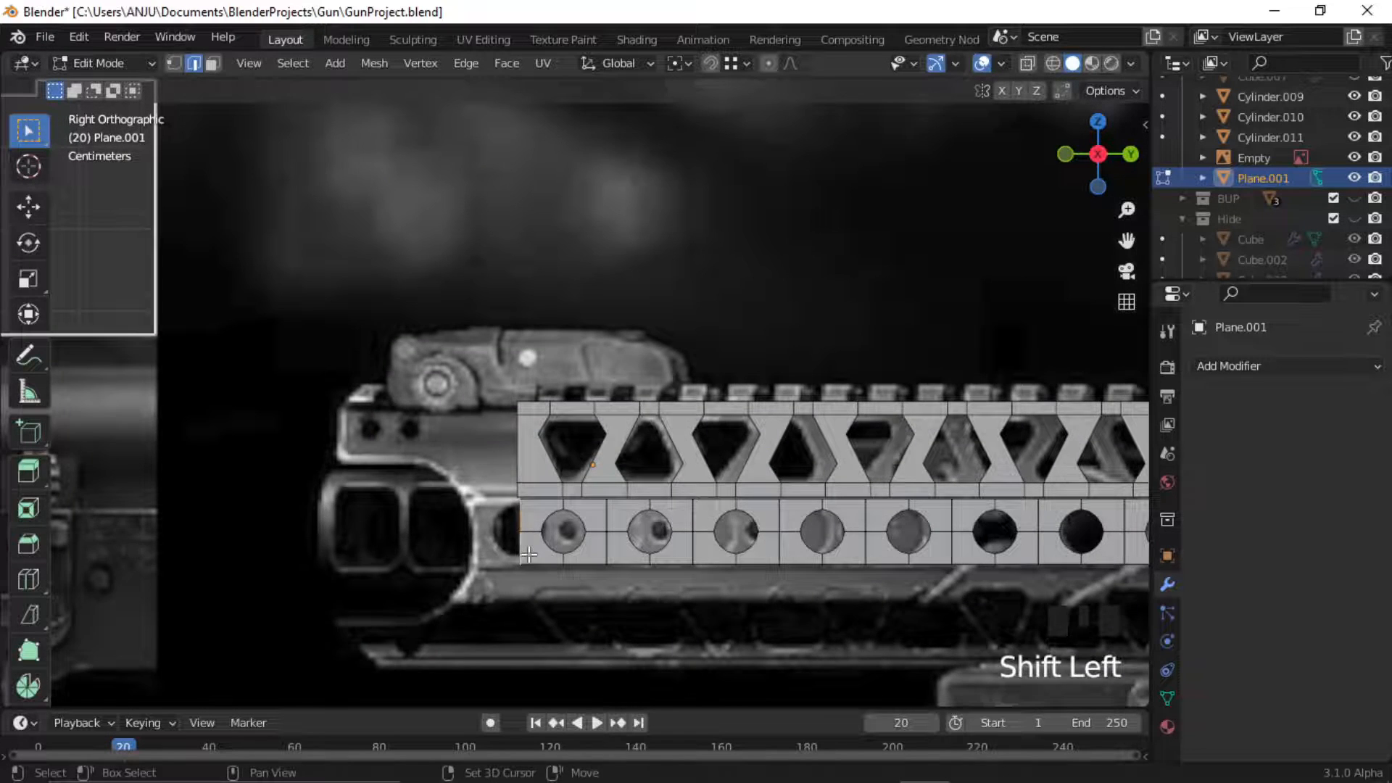
scroll(523, 535, "up", 3)
key("g")
key("y")
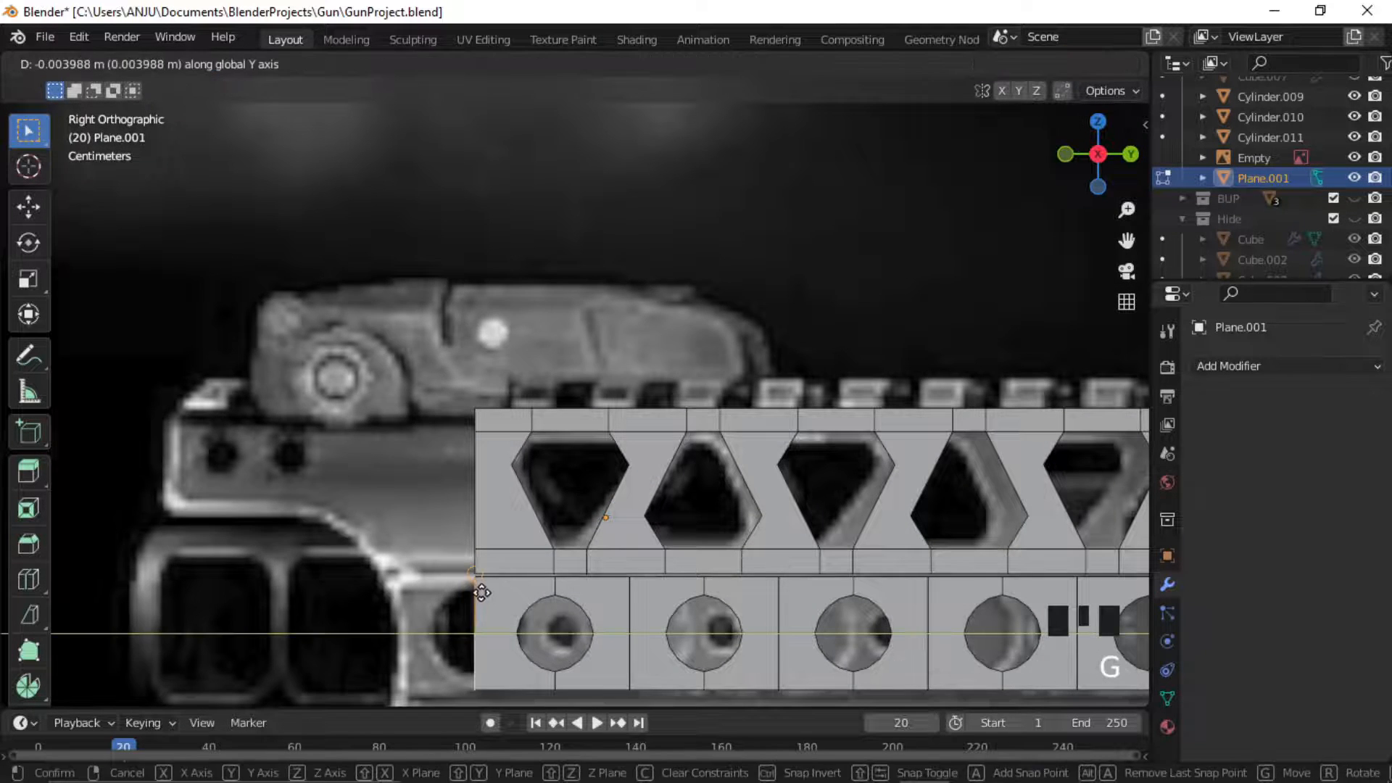
left_click(481, 589)
Merge all vertices of the handguard strips by distance.
scroll(501, 580, "down", 5)
middle_click_drag(614, 505, 718, 435)
key("Tab")
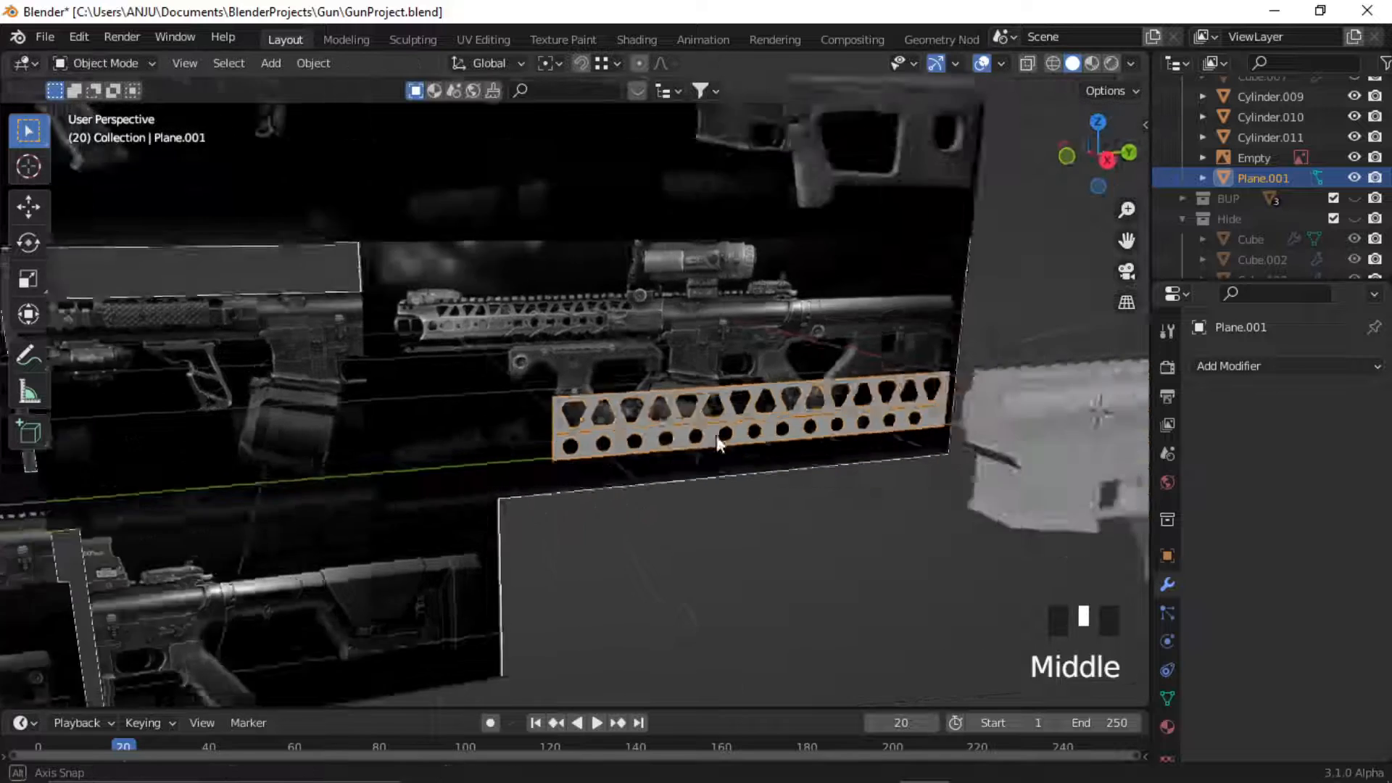
scroll(753, 432, "up", 6)
key("Tab")
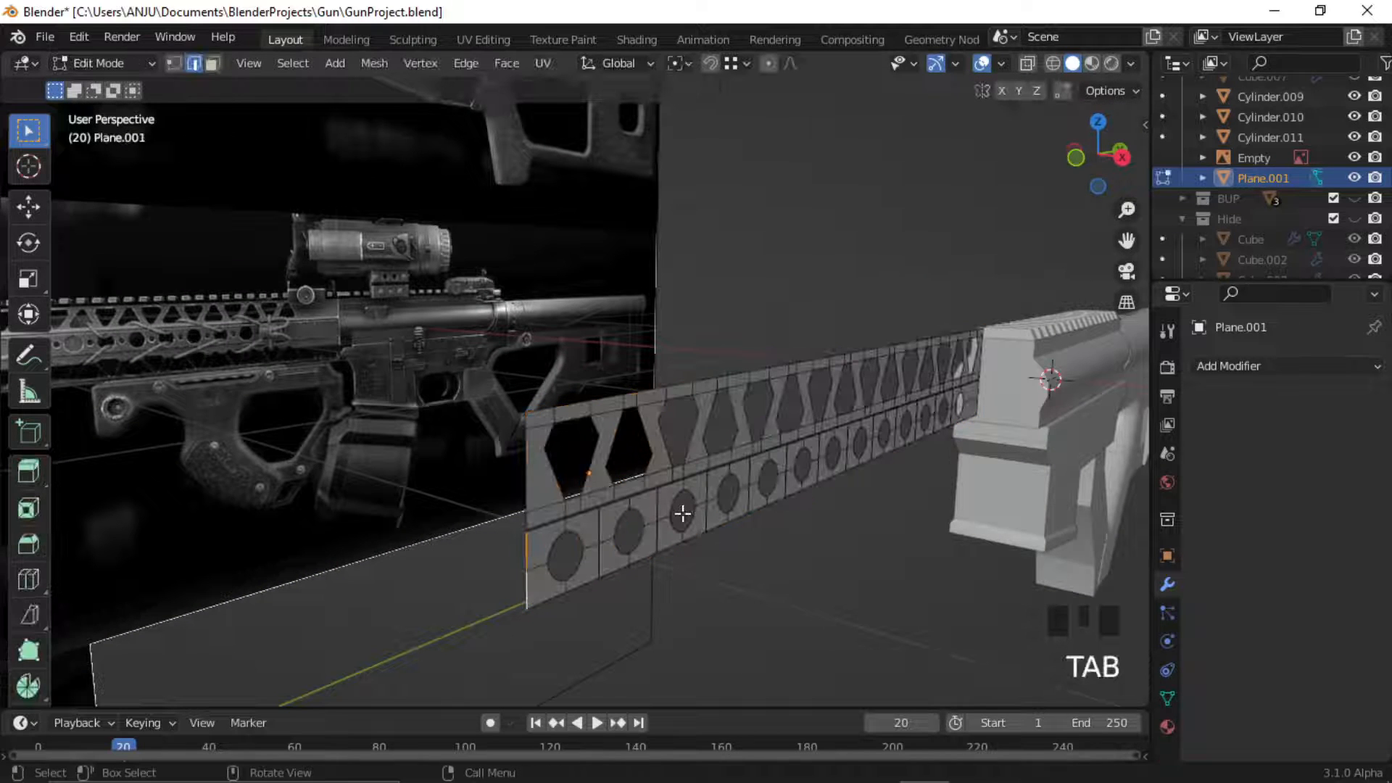
key("1")
key("a")
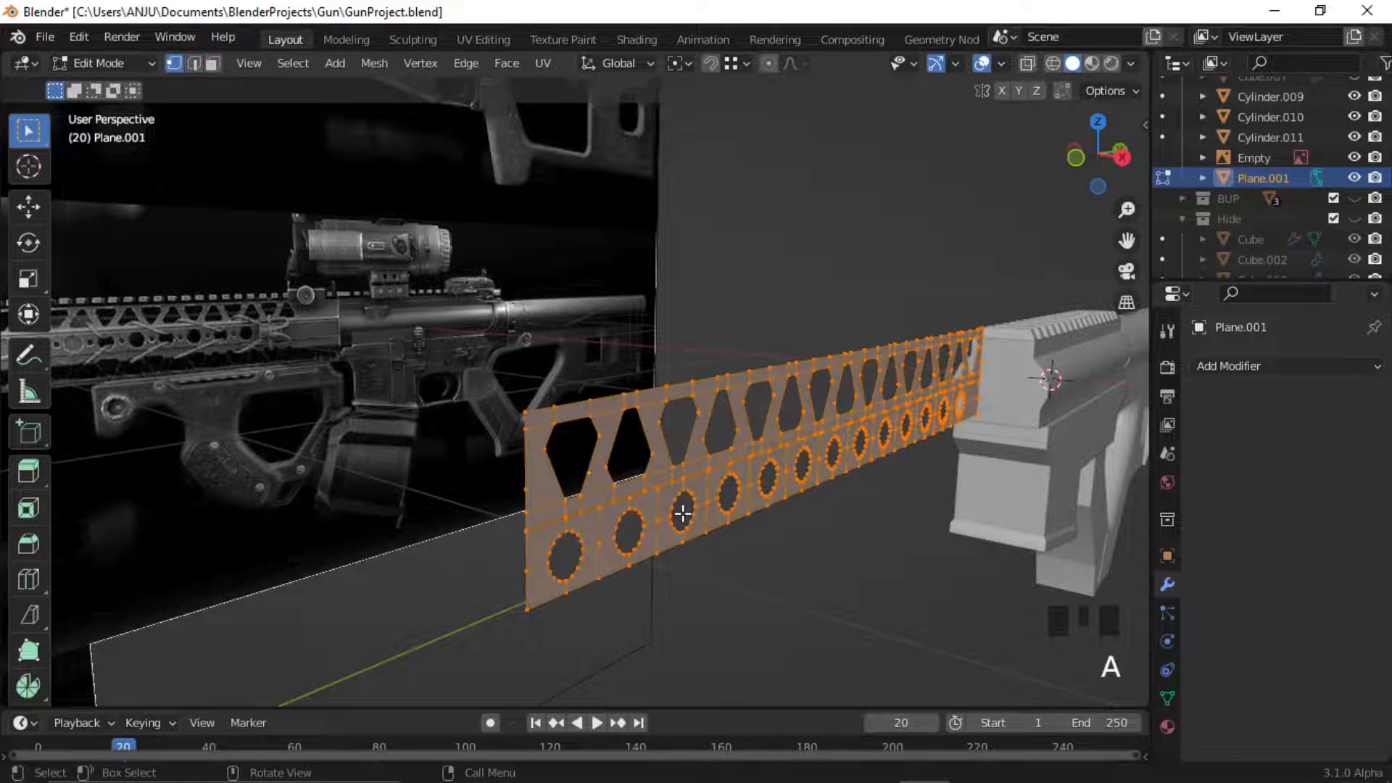
key("m")
left_click(662, 518)
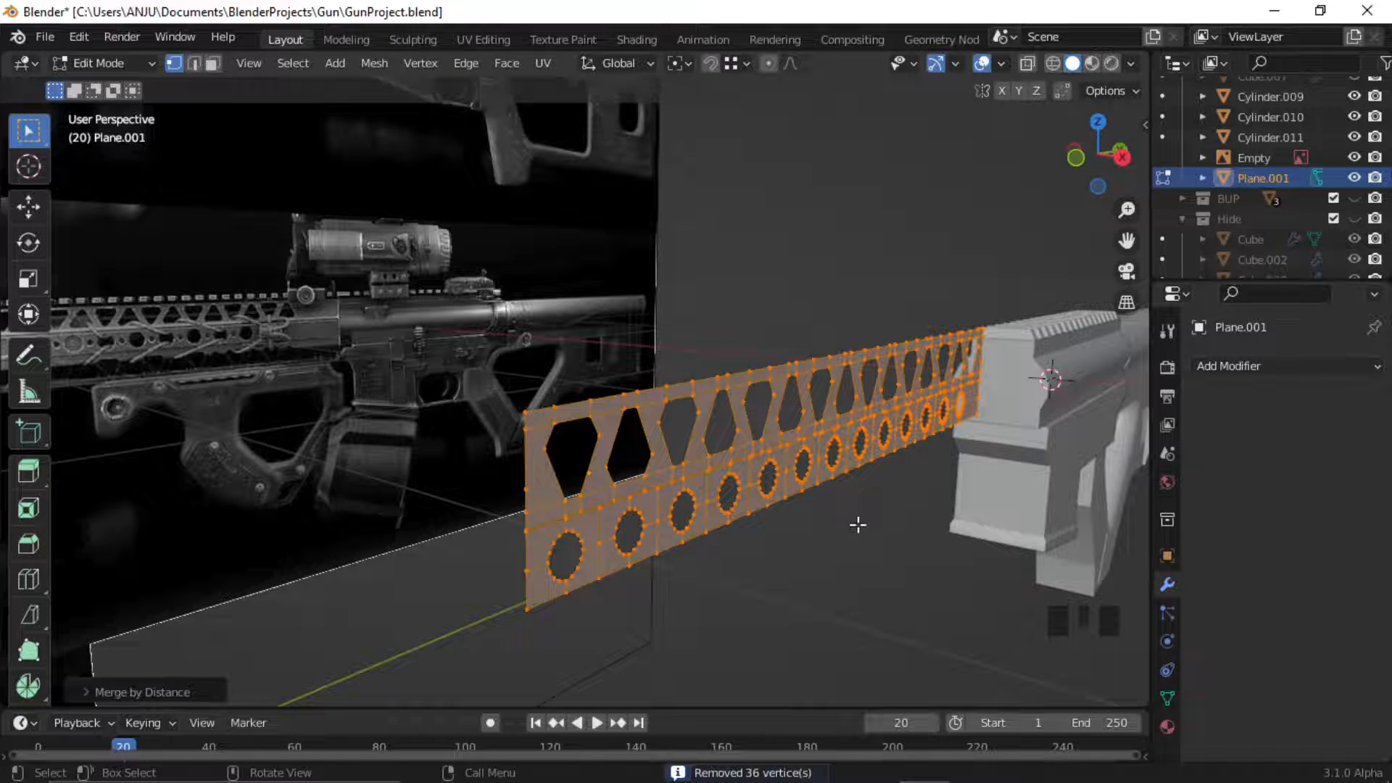
Return to Object Mode and save the project file.
key("Tab")
left_click(827, 529)
key("ctrl+s")
Rotate only the triangular cutout strip's faces by -40° about the global Y axis.
left_click(671, 497)
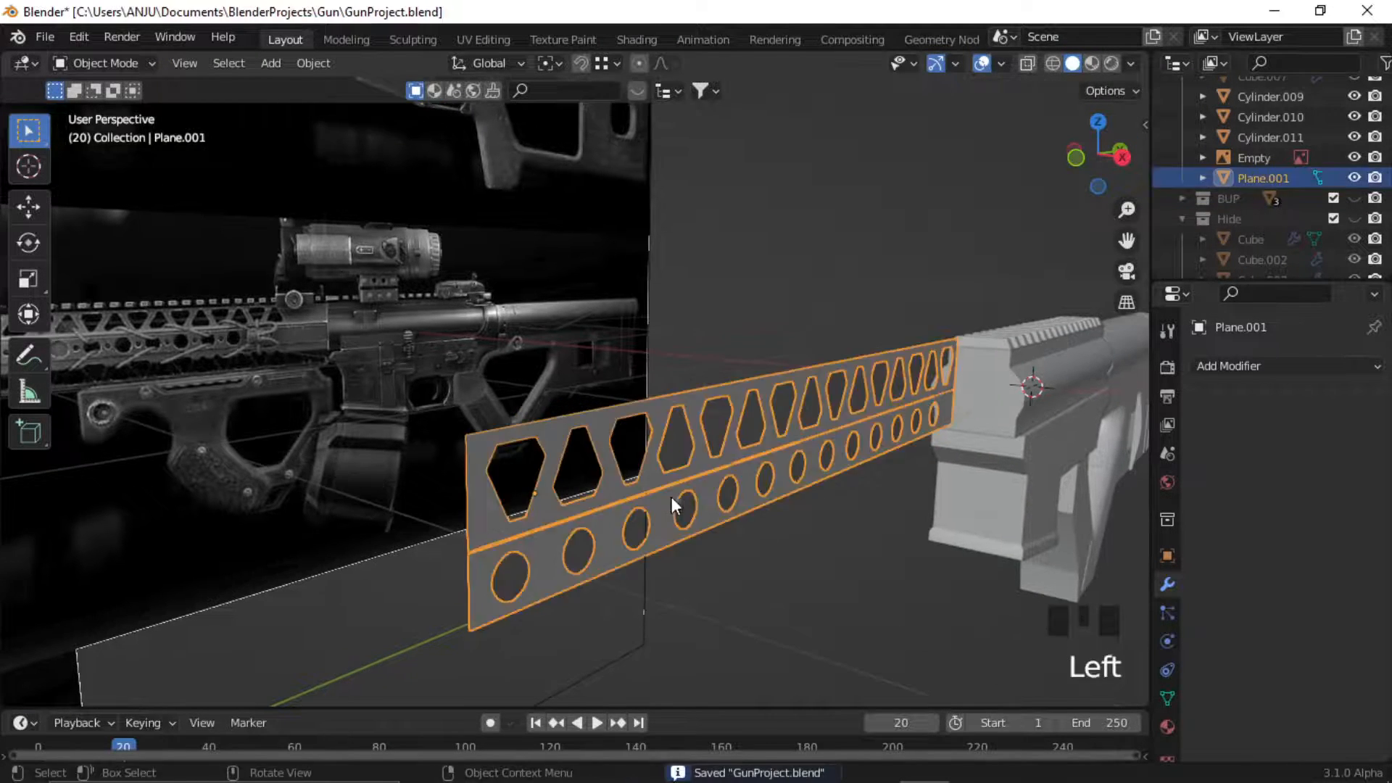
key("Tab")
middle_click_drag(671, 498, 480, 477)
key("3")
scroll(481, 476, "up", 2)
scroll(689, 498, "down", 4)
middle_click_drag(689, 498, 689, 504, "shift")
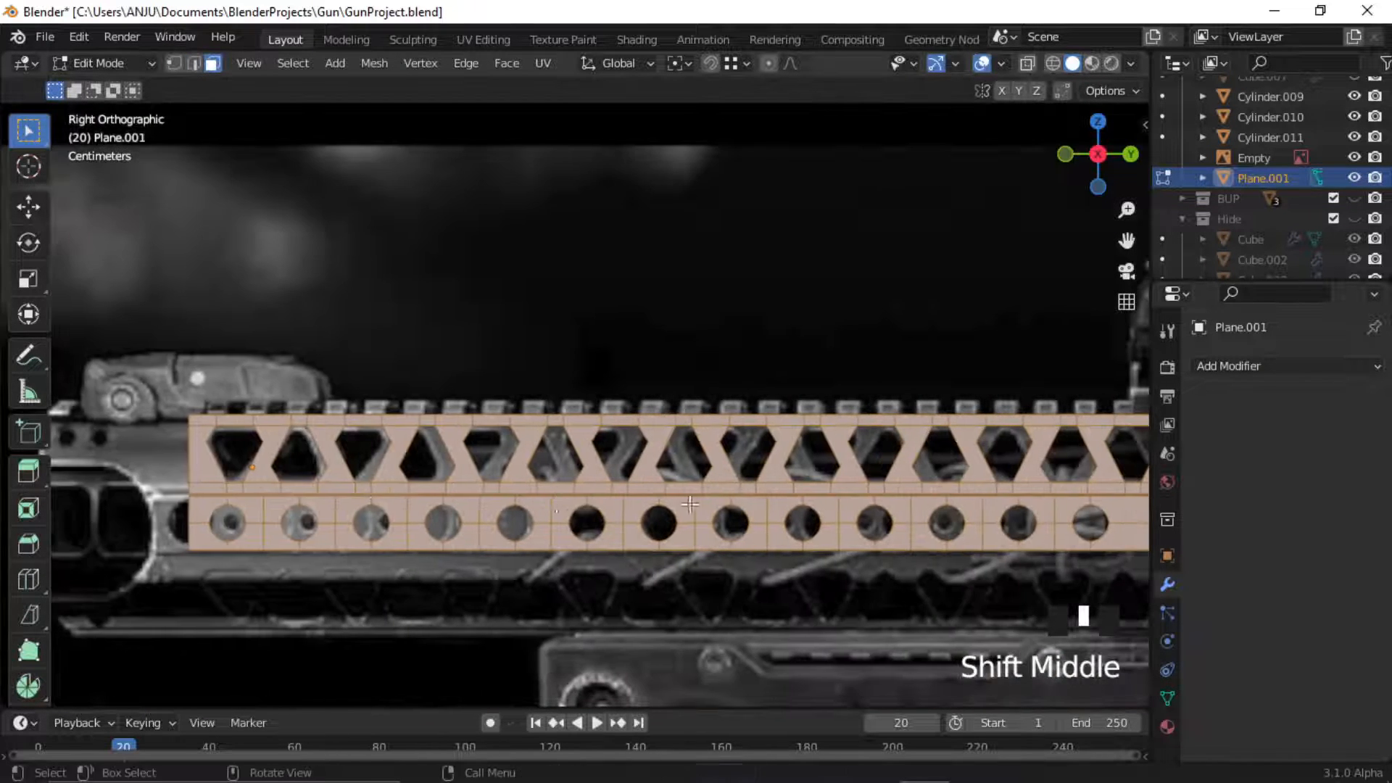
scroll(689, 504, "down", 3)
middle_click_drag(945, 392, 905, 416, "shift")
left_click_drag(269, 377, 955, 484)
scroll(1014, 531, "up", 2)
left_click_drag(1050, 528, 177, 646, "ctrl")
middle_click_drag(363, 568, 577, 589)
key("r")
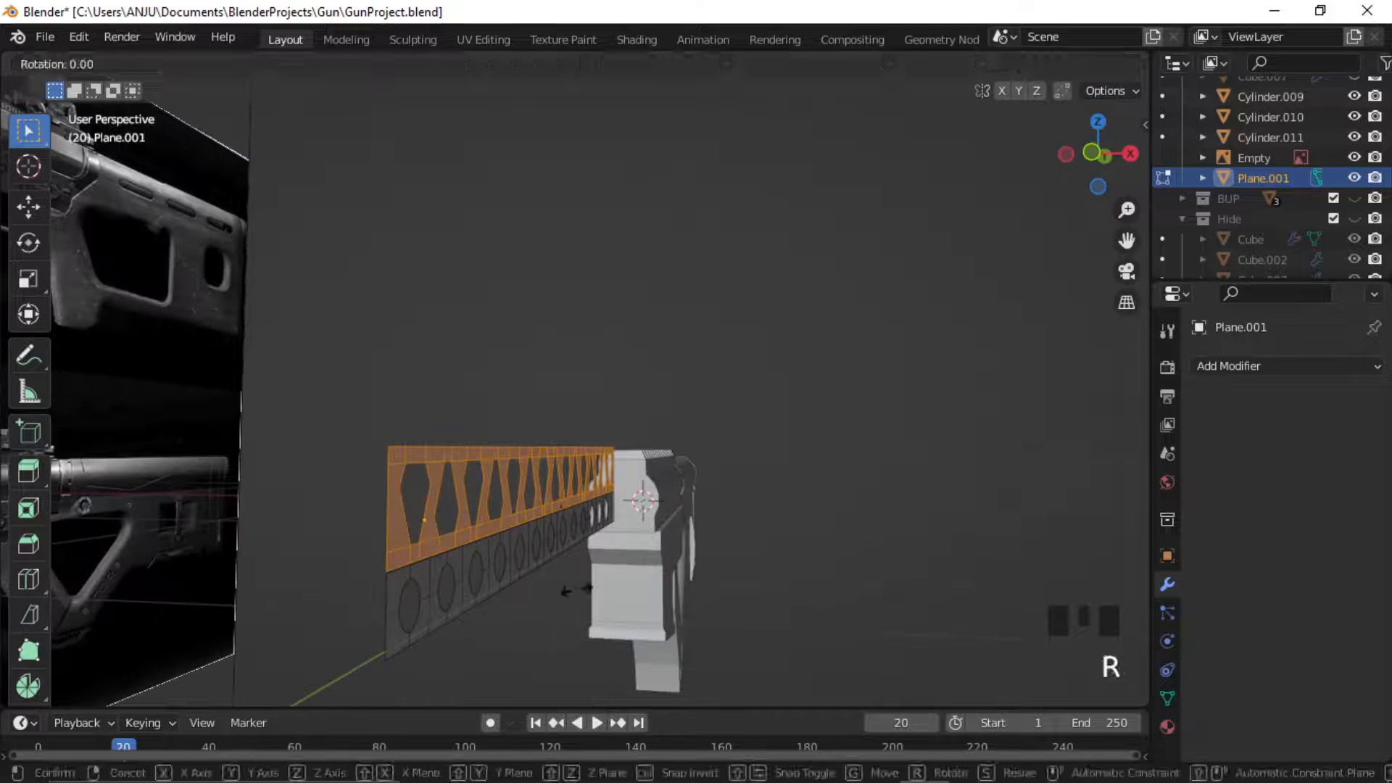
key("y")
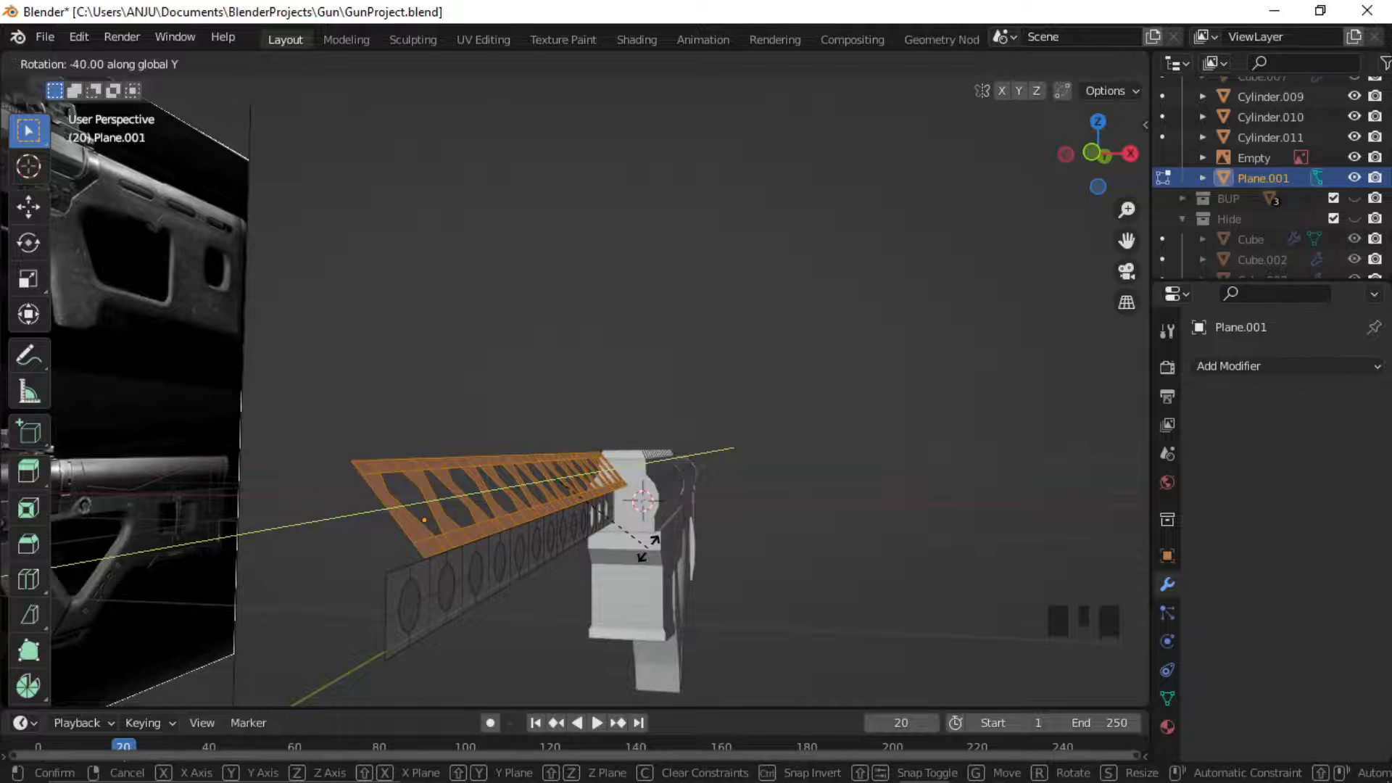
left_click(647, 549)
Move the hole strip along X beneath the angled strip's lower edge, then shift both strips along X to the receiver's side outline.
mouse_move(647, 549)
middle_mouse_down("alt")
mouse_move(681, 537)
mouse_move(665, 544)
middle_mouse_up("alt")
scroll(587, 601, "up", 3)
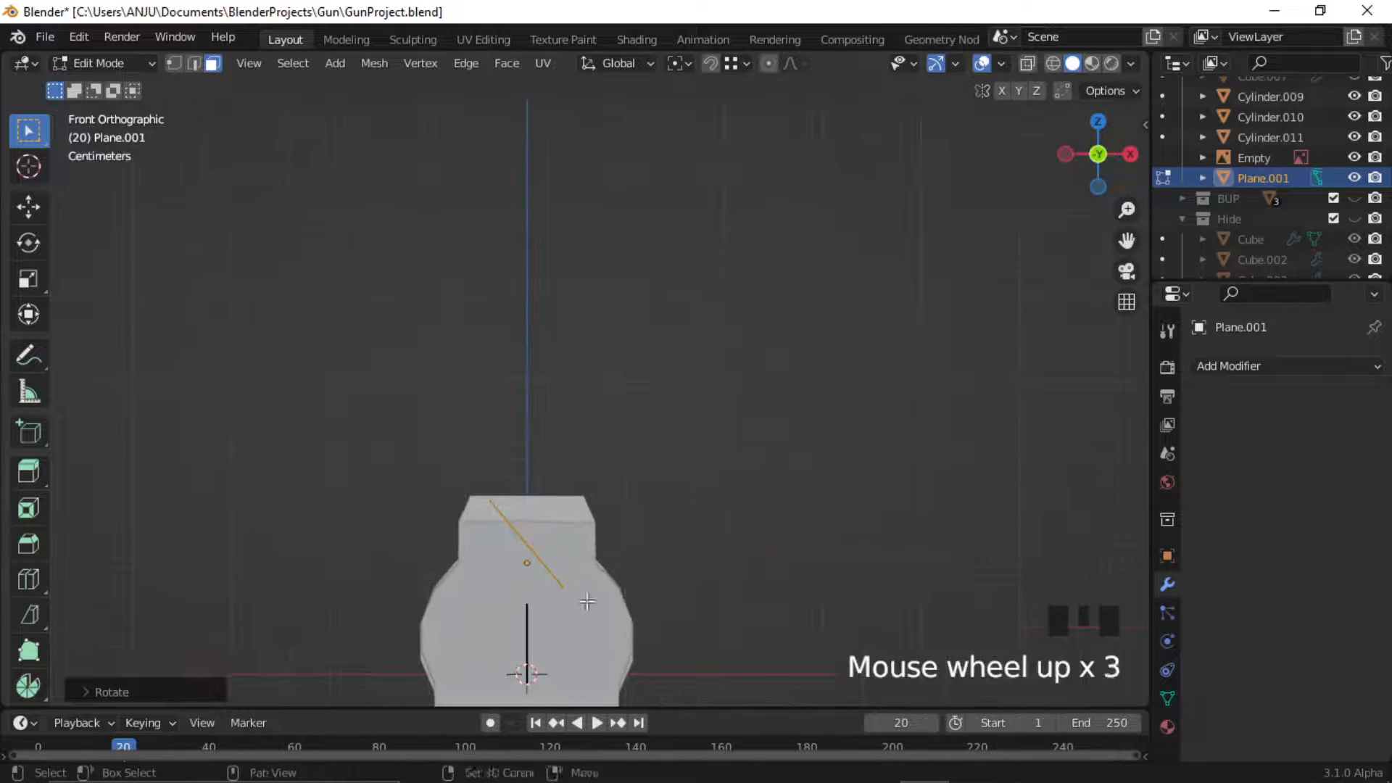
middle_click_drag(587, 601, 661, 547, "shift")
scroll(661, 548, "up", 1)
left_click(591, 600)
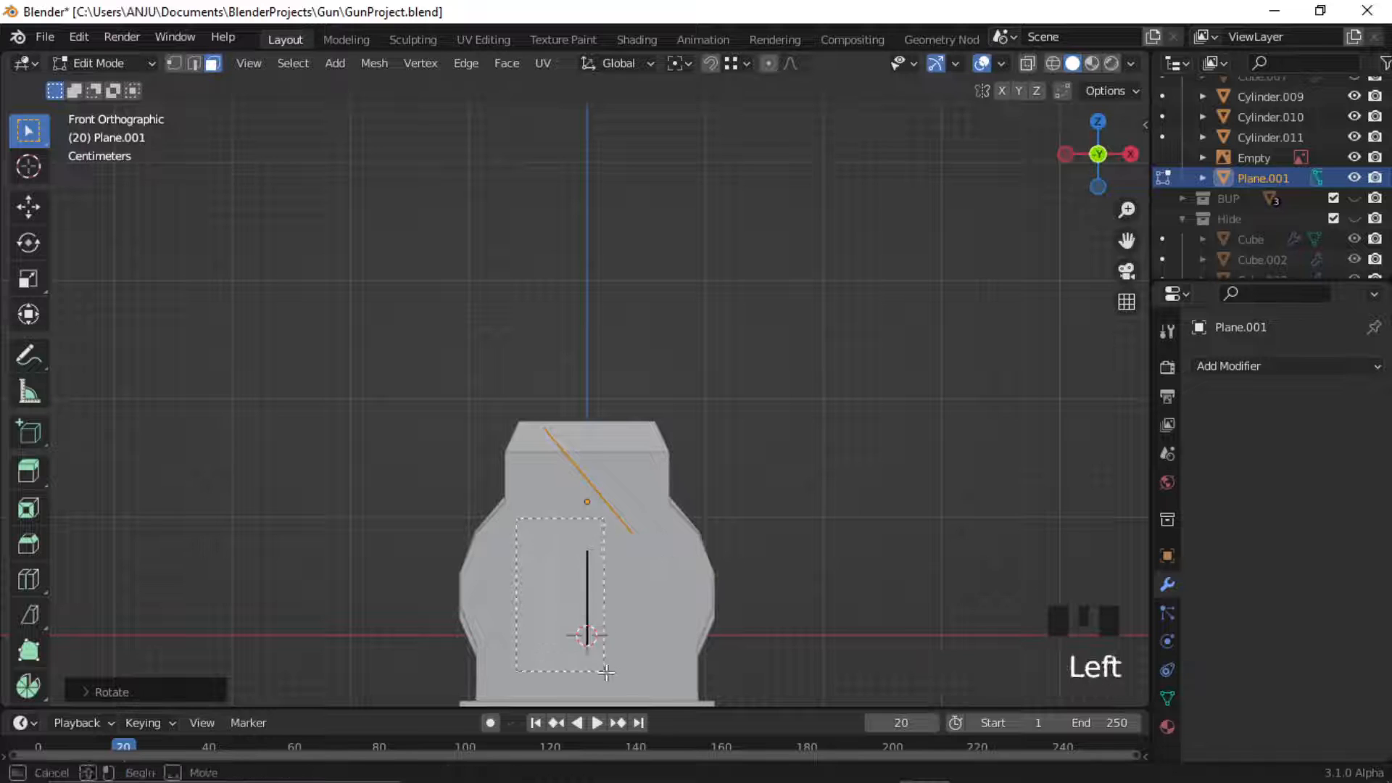
middle_click_drag(591, 593, 677, 569)
key("alt+z")
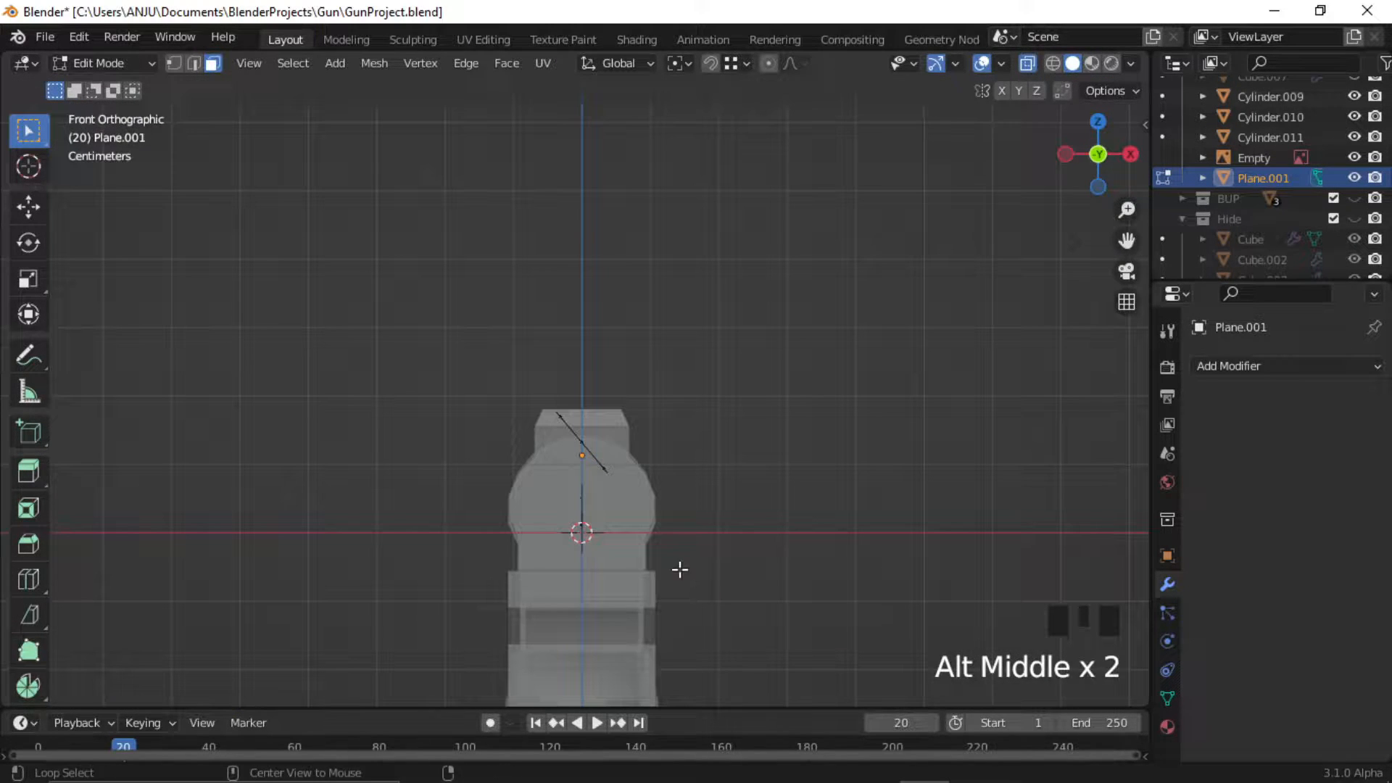
left_click(597, 510)
scroll(597, 509, "up", 2)
key("g")
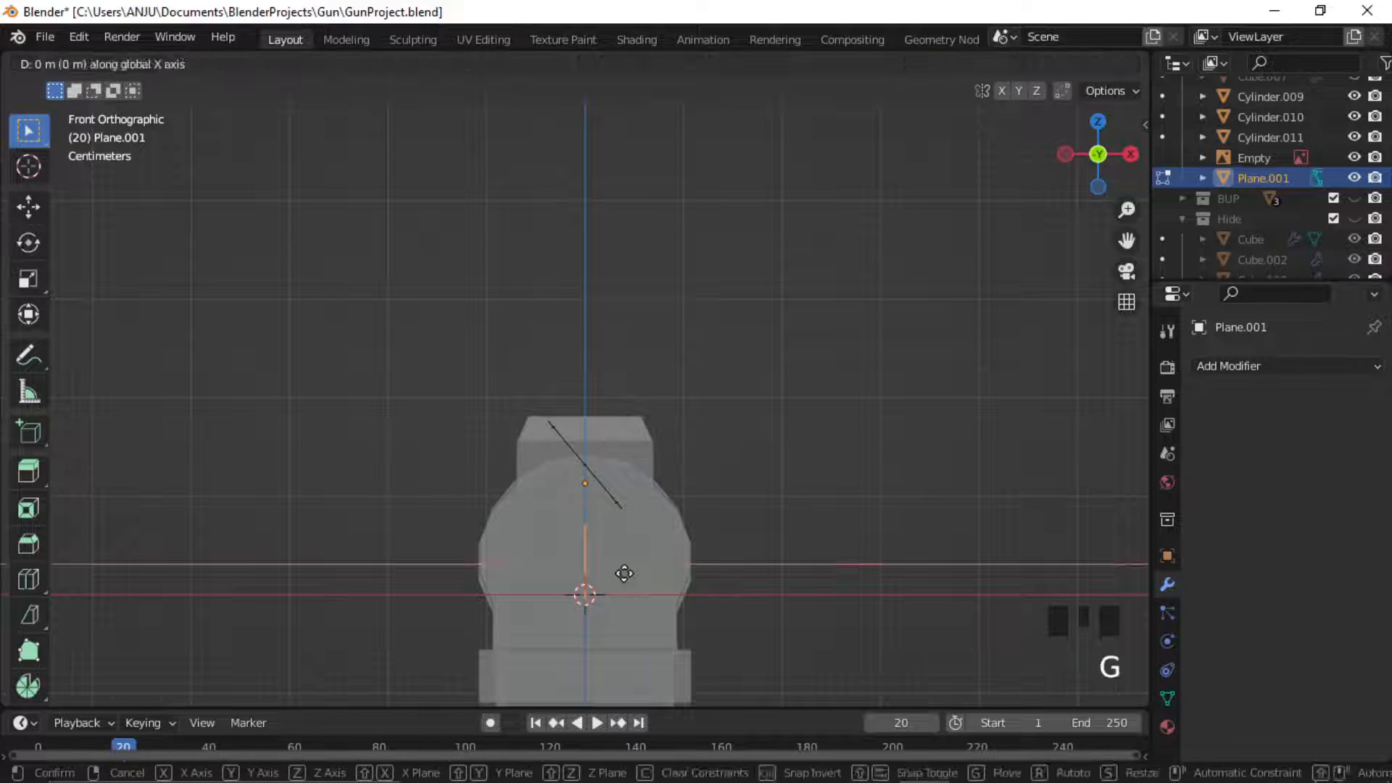
left_click(666, 574)
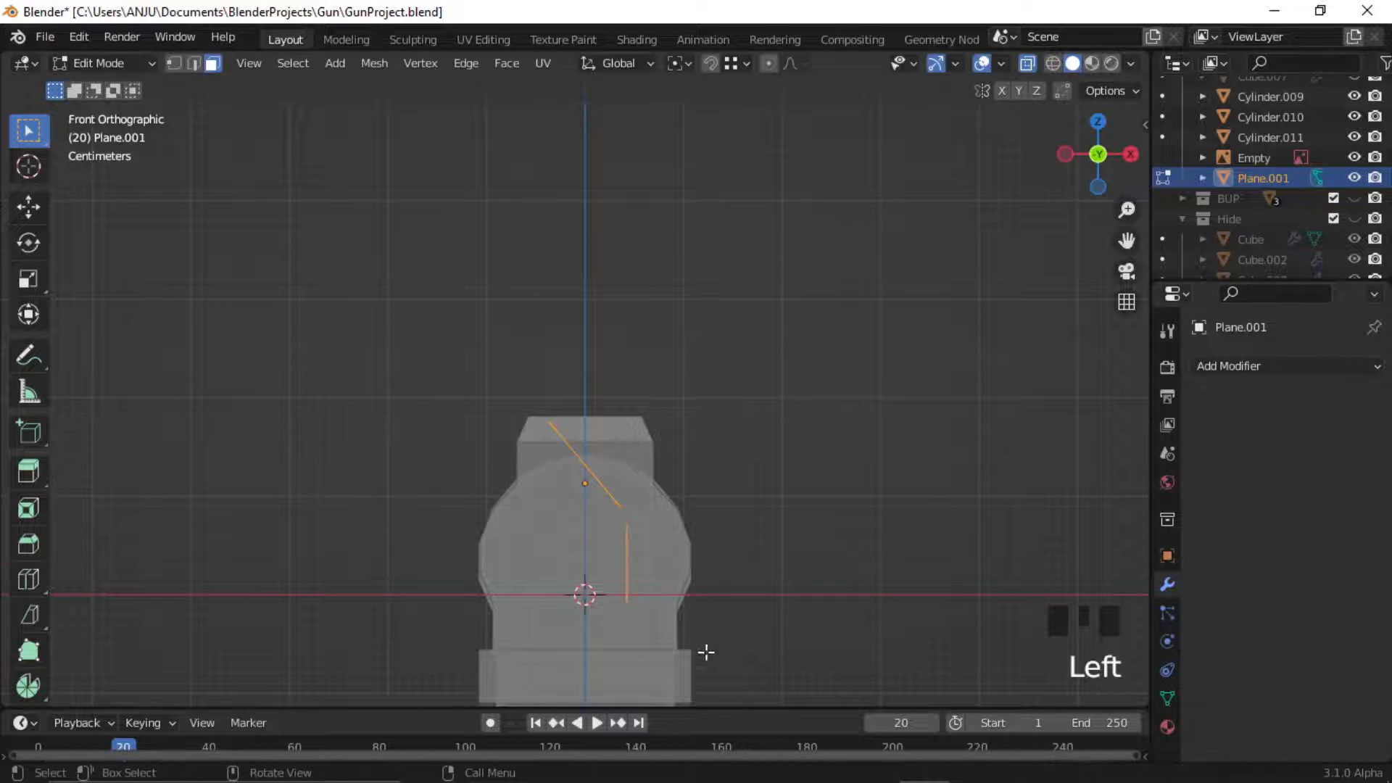
key("g")
left_click(717, 582)
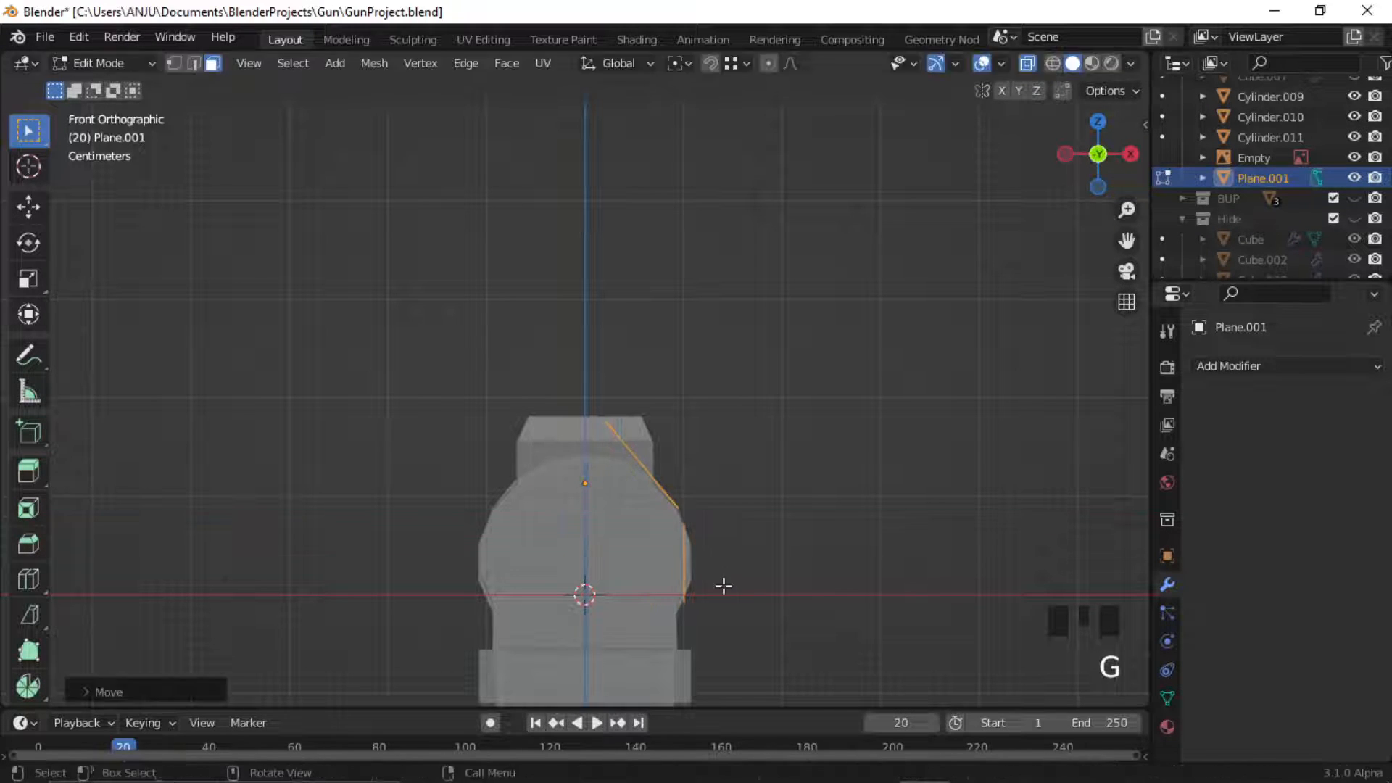
Move both handguard strips outward along X to the receiver's widest side outline, then shift only the angled strip further outward along X.
scroll(714, 573, "up", 3)
middle_click_drag(735, 617, 639, 552, "shift")
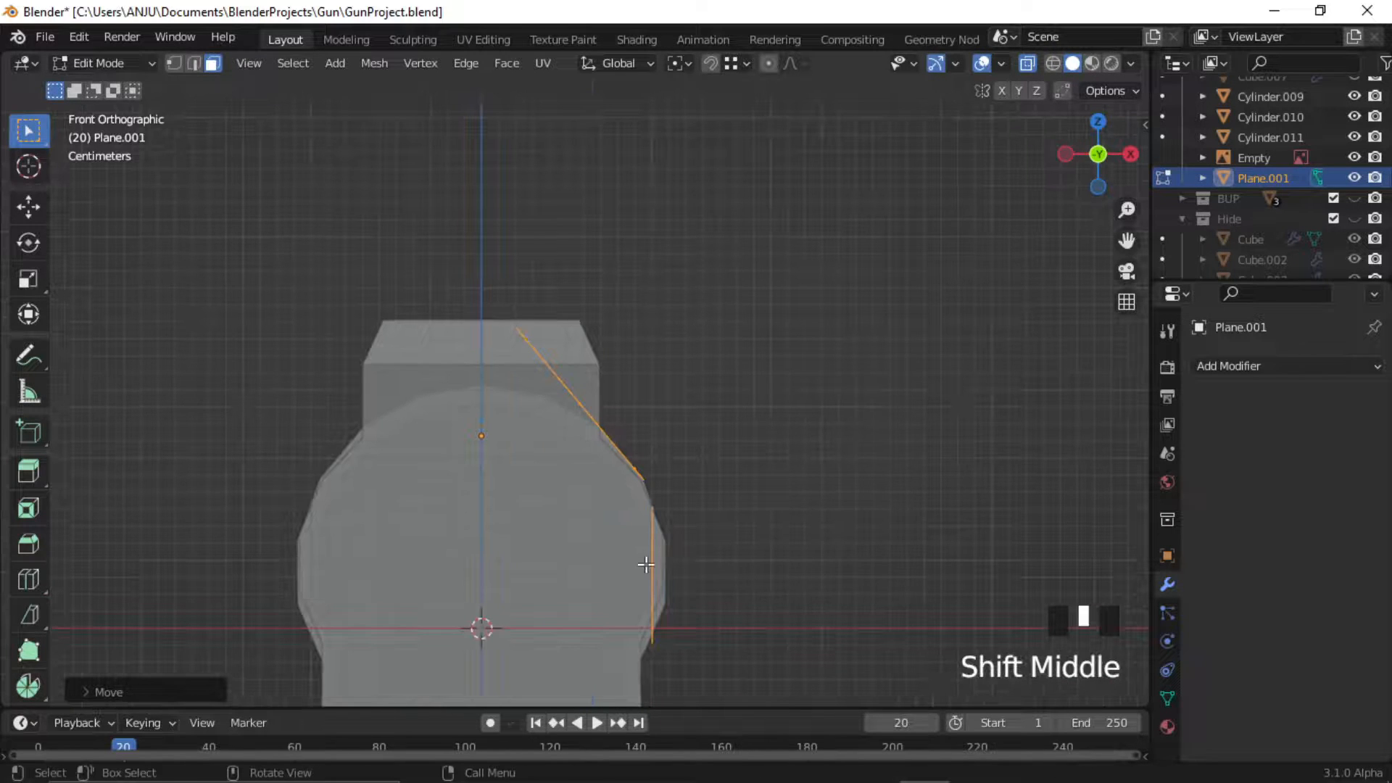
key("g")
left_click(655, 569)
left_click_drag(488, 280, 672, 487)
key("g")
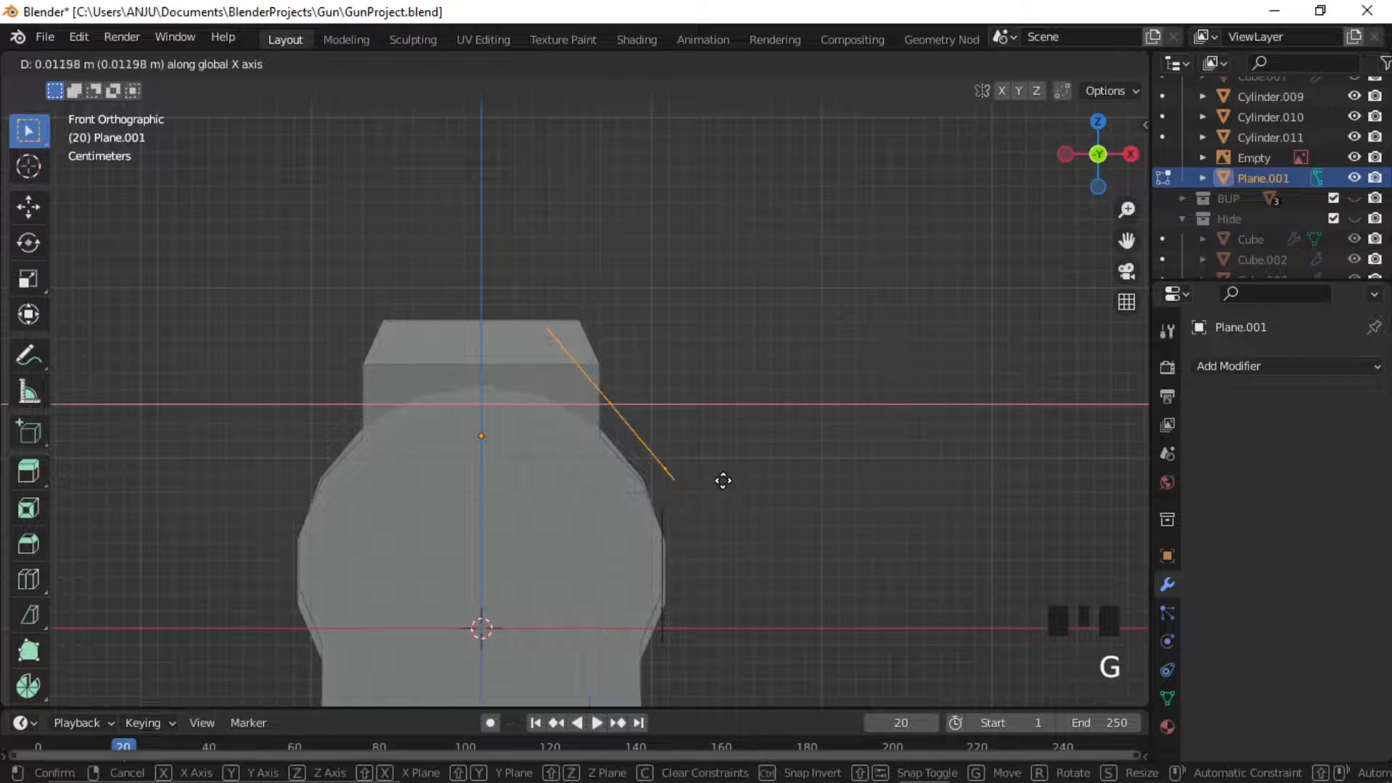
left_click(723, 481)
Select the angled strip's lower border edges and the hole strip's upper border edges, and fill the gap between them with a face.
middle_click_drag(705, 478, 764, 449)
scroll(528, 481, "down", 3)
scroll(562, 473, "up", 2)
middle_click_drag(352, 492, 458, 464, "shift")
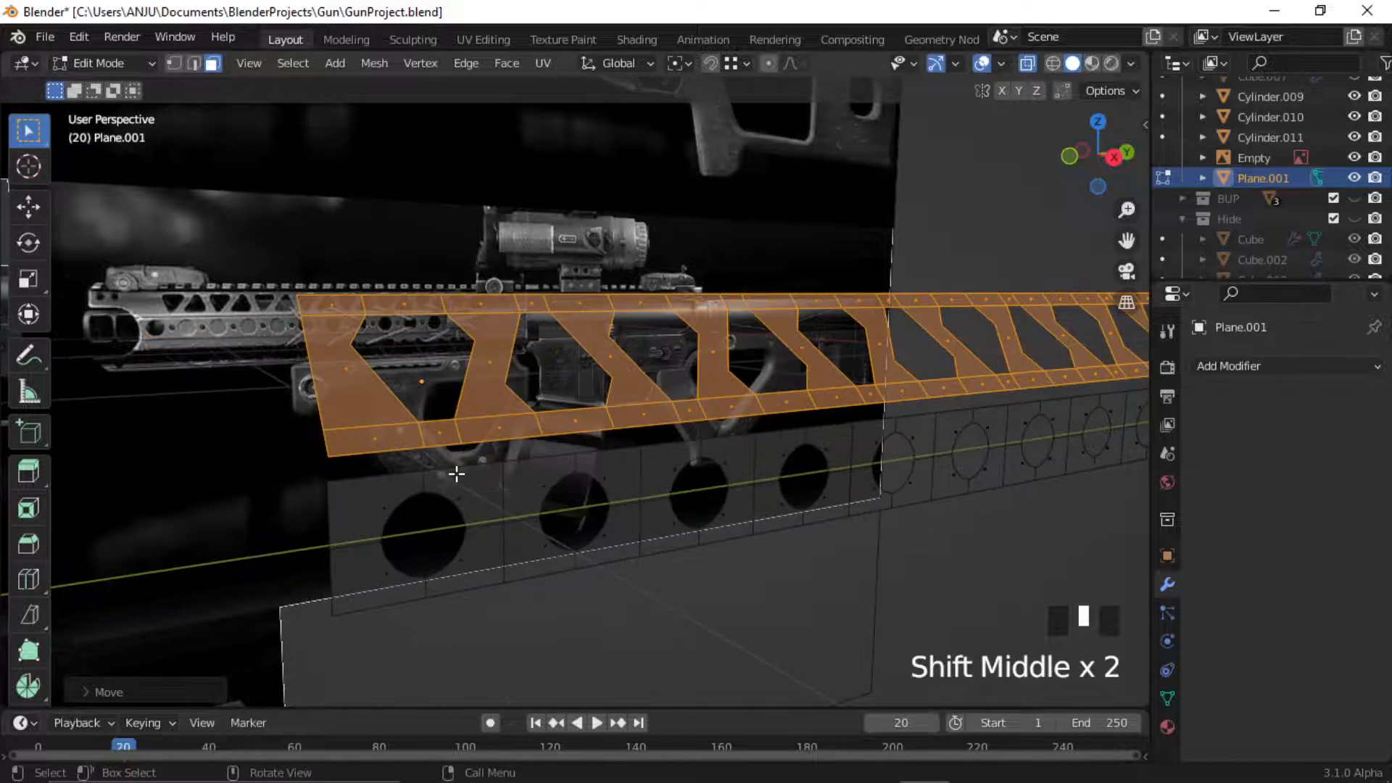
key("2")
left_click(373, 452, "alt")
scroll(613, 466, "down", 1)
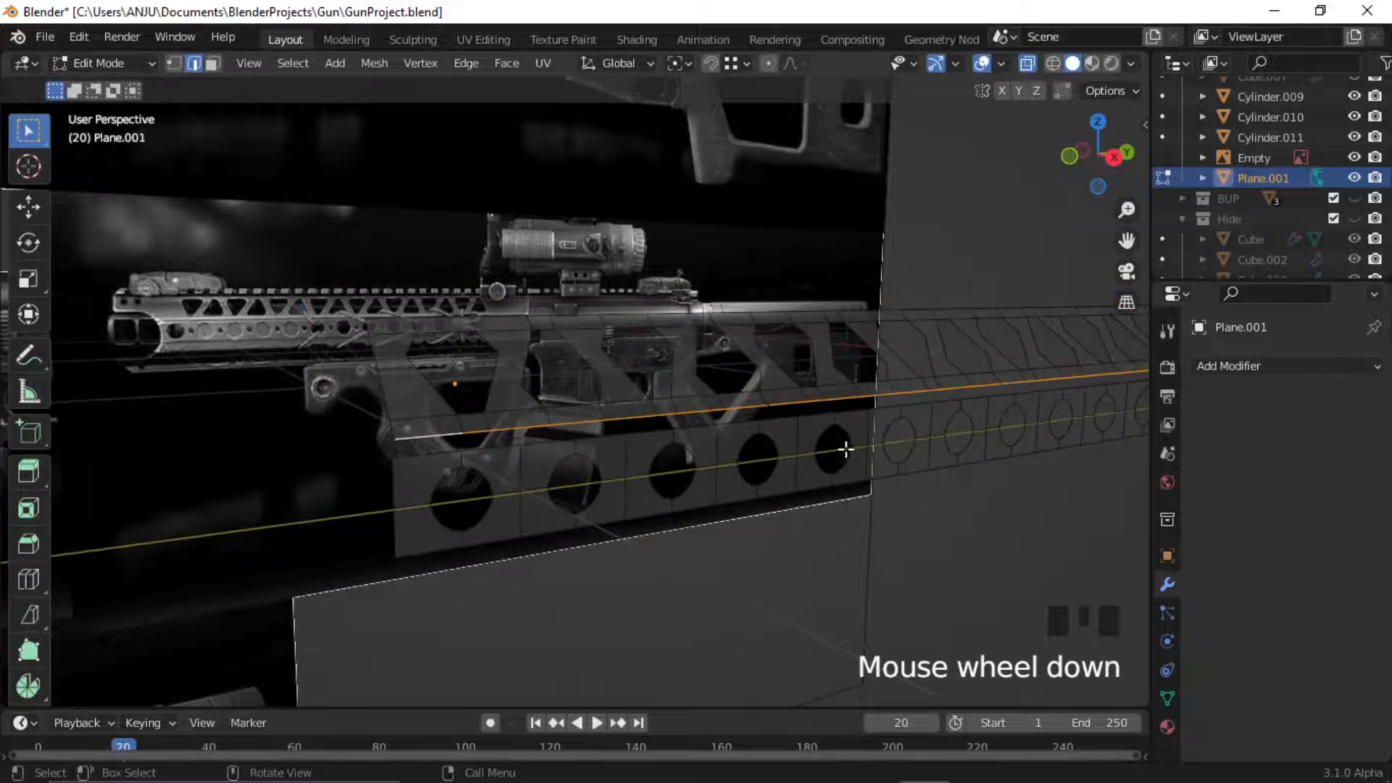
key("alt+z")
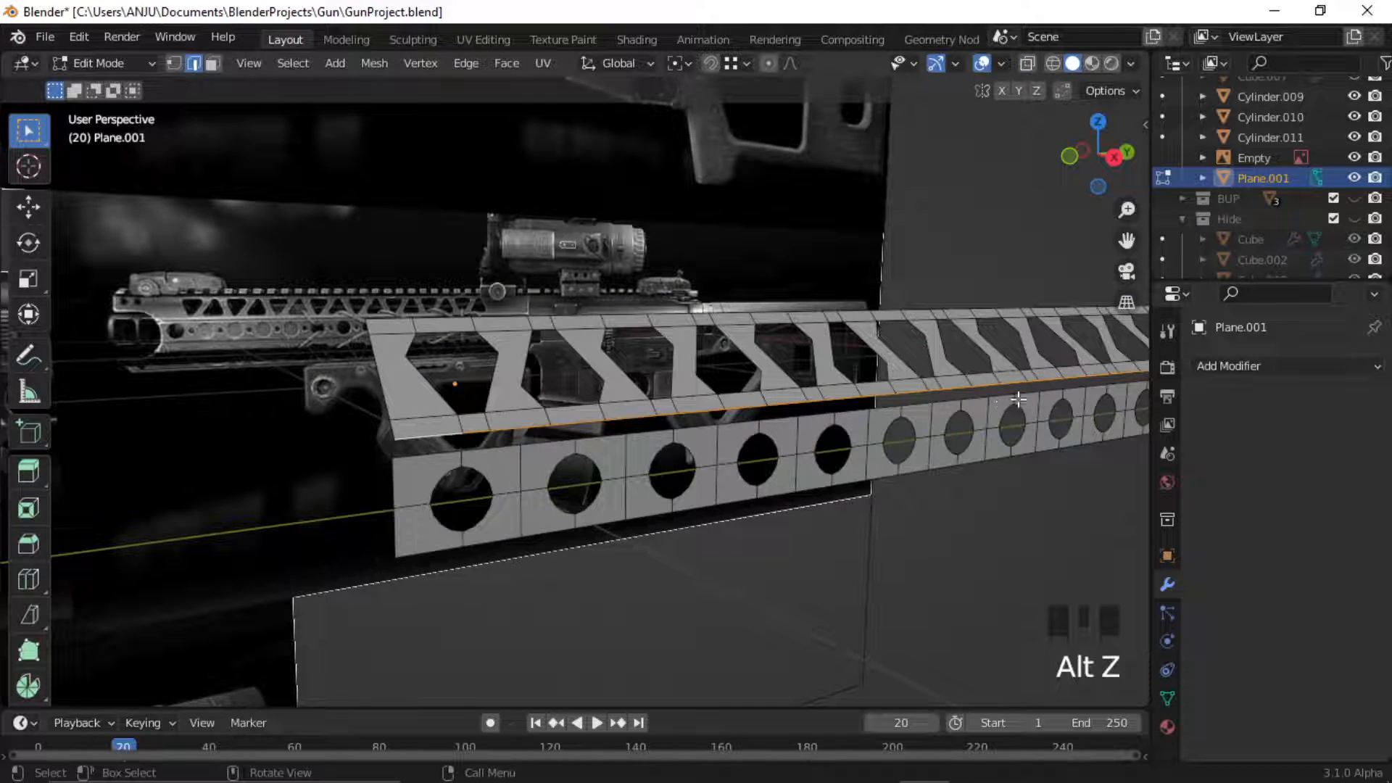
middle_click_drag(1018, 399, 1103, 409, "shift")
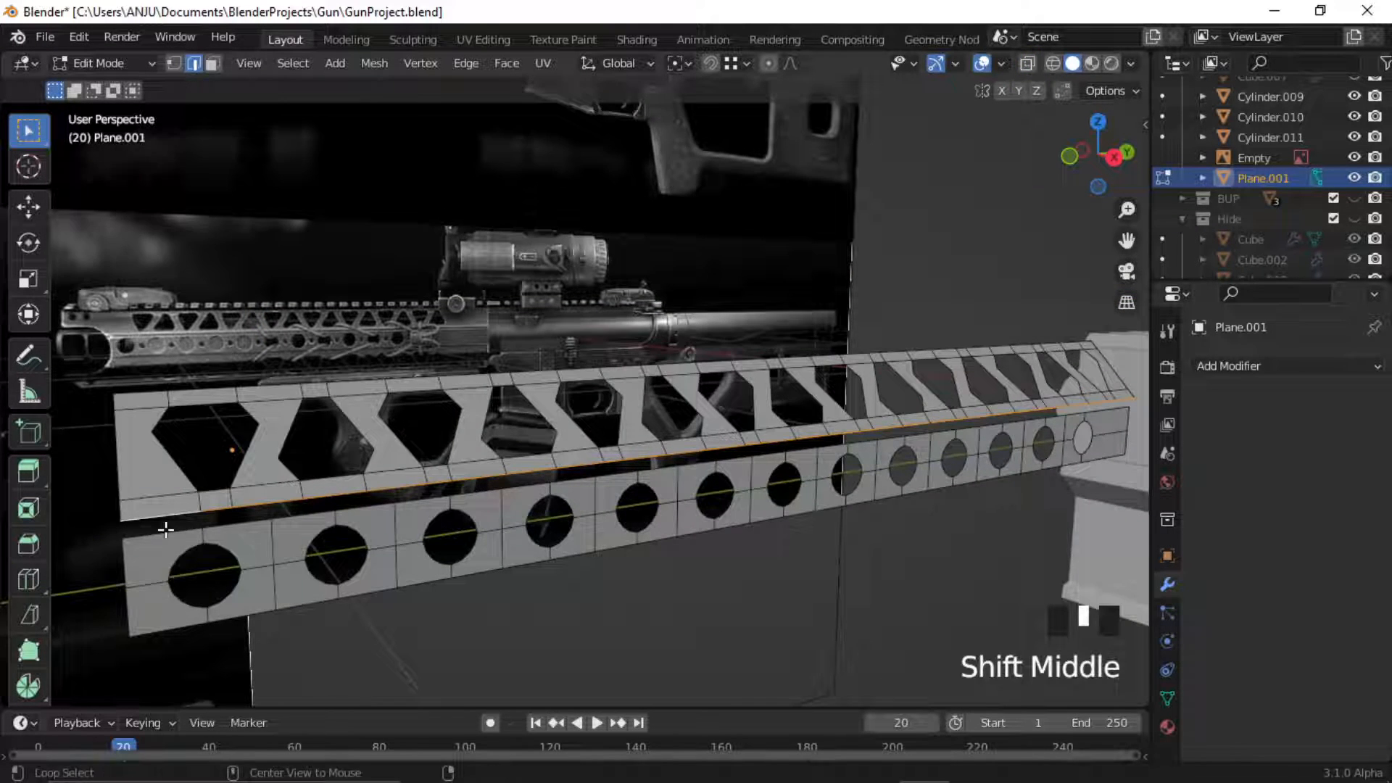
left_click(300, 548, "alt+shift")
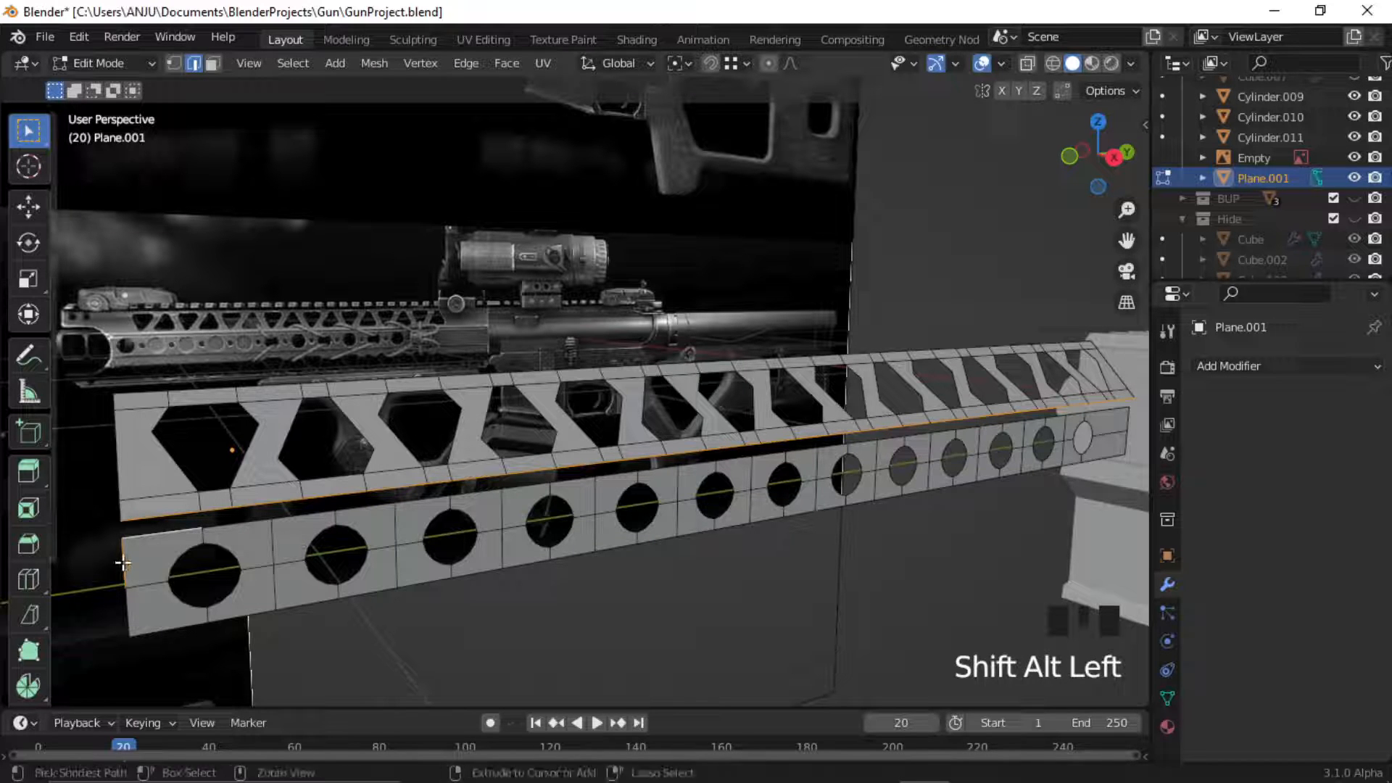
left_click(249, 528, "ctrl")
scroll(256, 522, "down", 2)
middle_click_drag(256, 522, 414, 490)
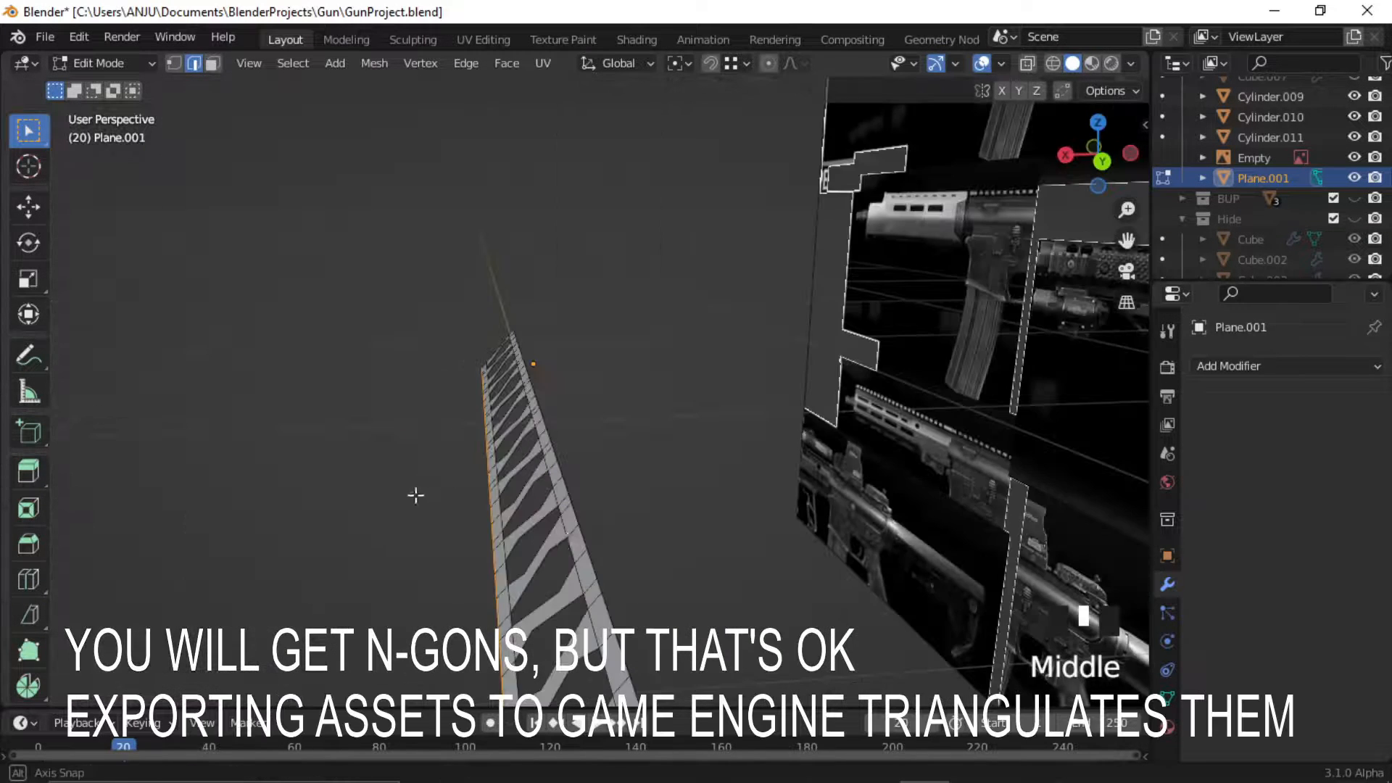
middle_click_drag(611, 540, 389, 480, "shift")
scroll(688, 484, "up", 1)
left_click(820, 500, "shift")
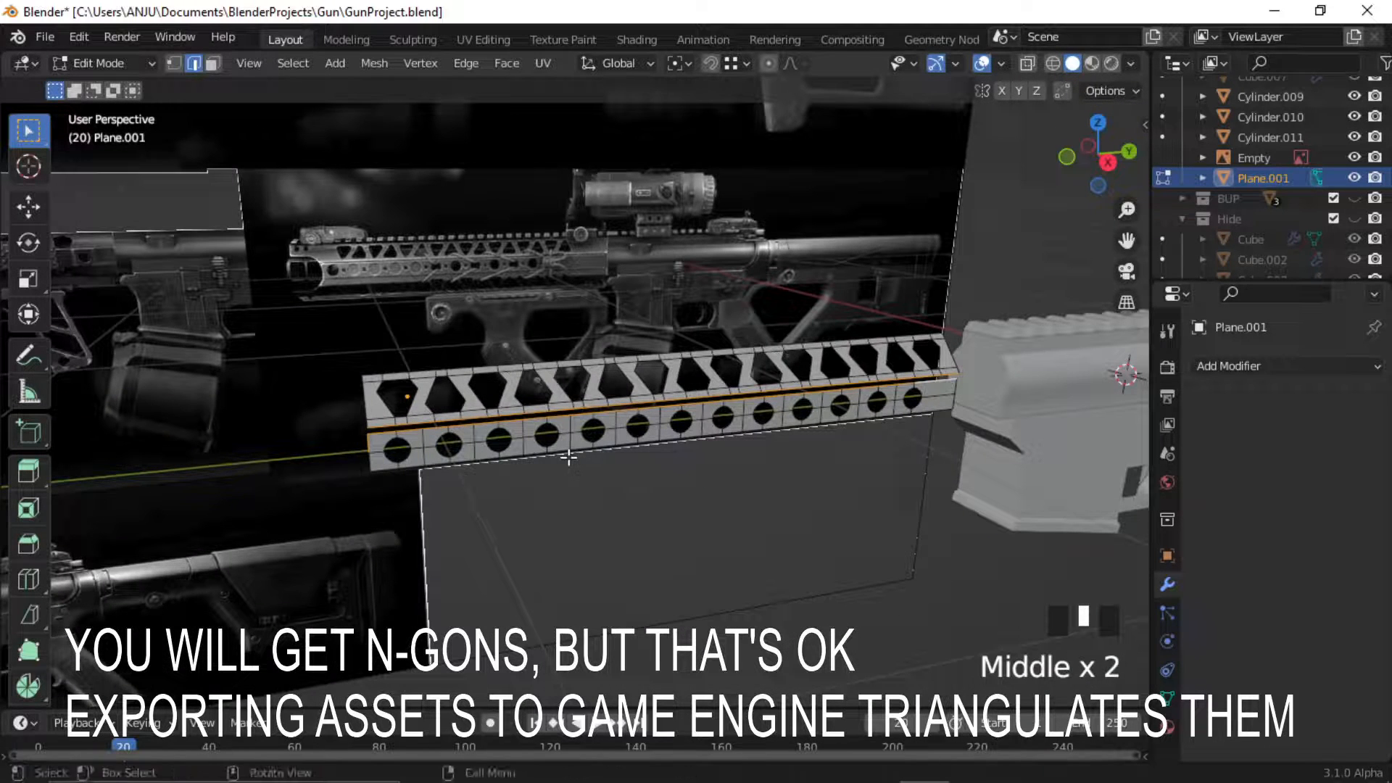
left_click(389, 480, "ctrl")
key("f")
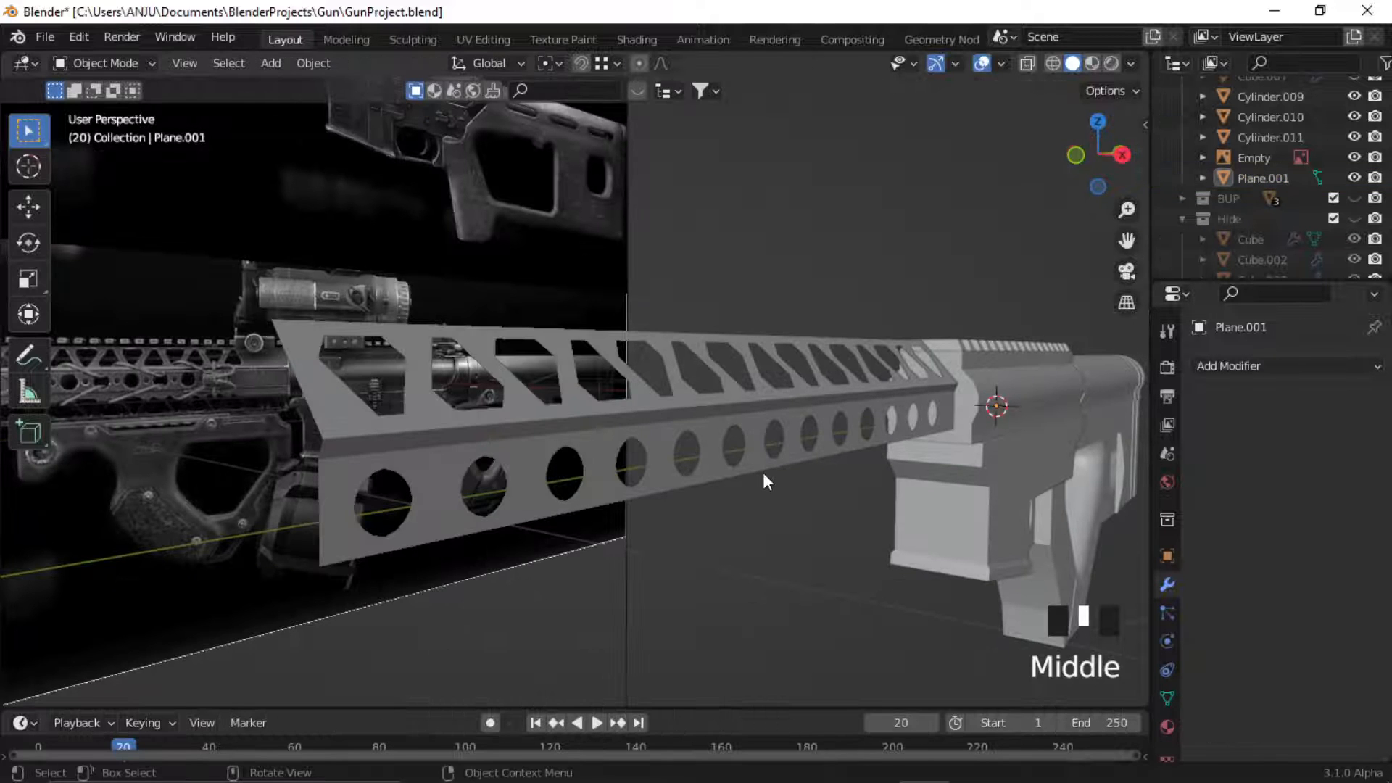
Duplicate the rear section of the triangular cutout strip and move the copy down along Z below the hole strip.
middle_click_drag(763, 474, 652, 385)
scroll(702, 450, "down", 2)
scroll(702, 450, "up", 1)
left_click(775, 452)
key("Tab")
middle_click_drag(714, 451, 815, 432)
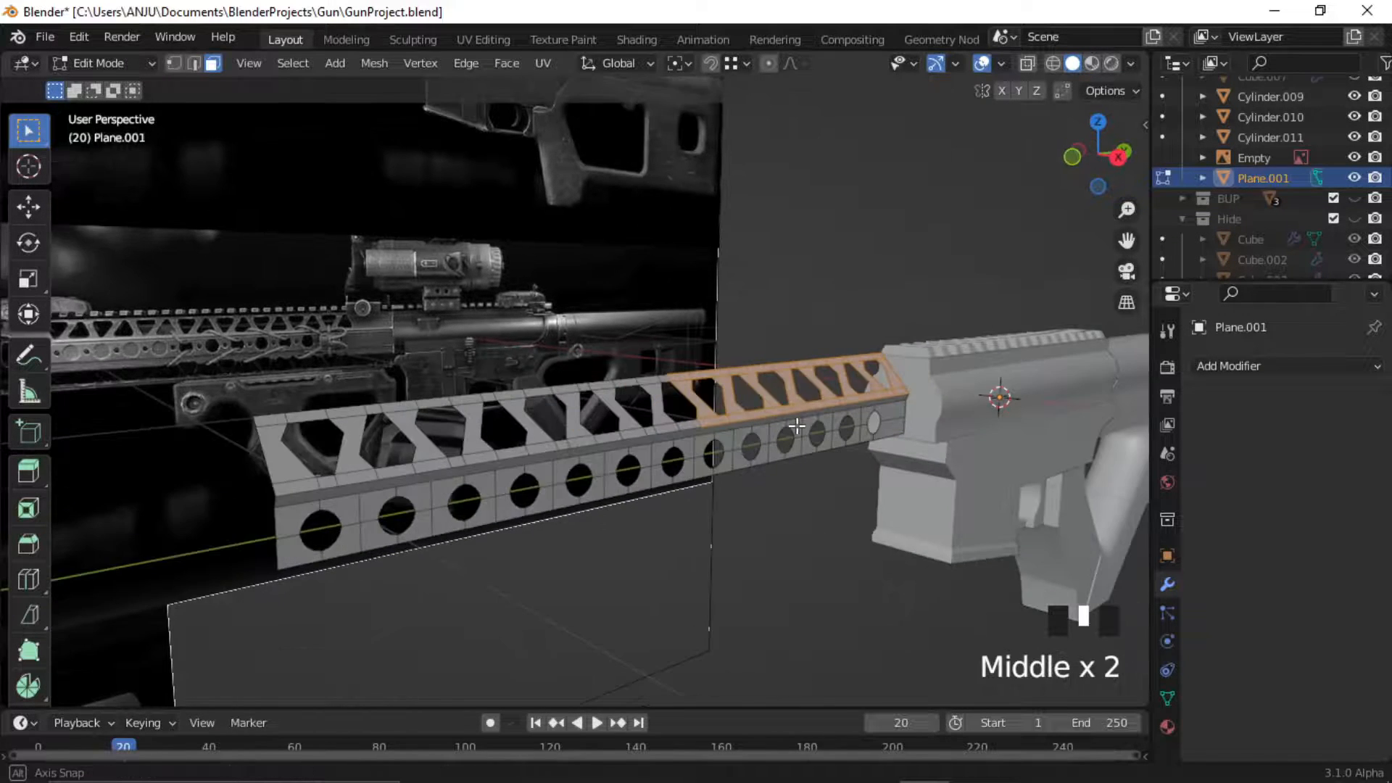
scroll(815, 432, "up", 1)
key("shift+d")
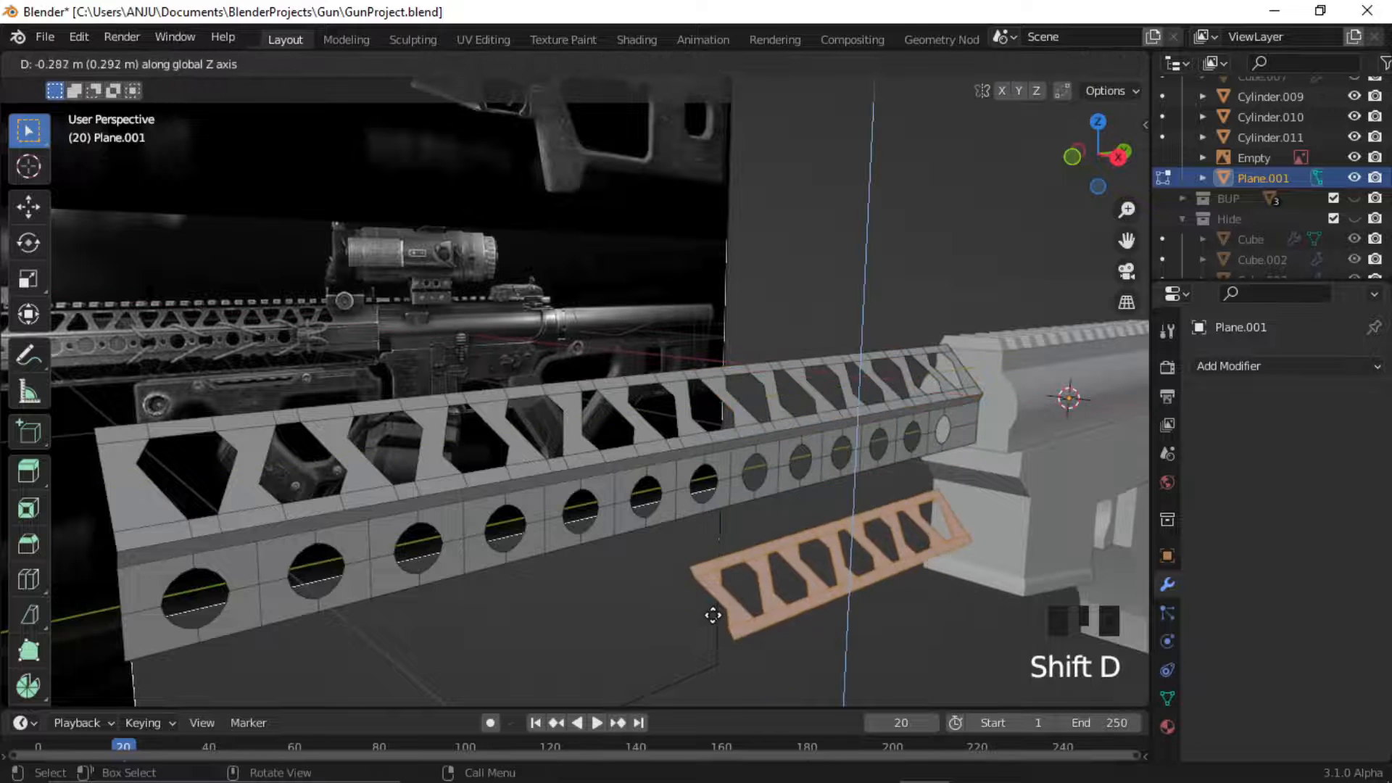
left_click(785, 528)
Rotate the duplicated cutout section in front view so it slants inward, then raise it along Z to just below the hole strip's lower edge.
middle_click_drag(811, 516, 652, 500, "alt")
middle_click_drag(609, 497, 558, 439, "alt")
middle_click_drag(565, 435, 698, 377, "alt")
scroll(698, 377, "up", 1, "alt")
scroll(699, 377, "up", 2)
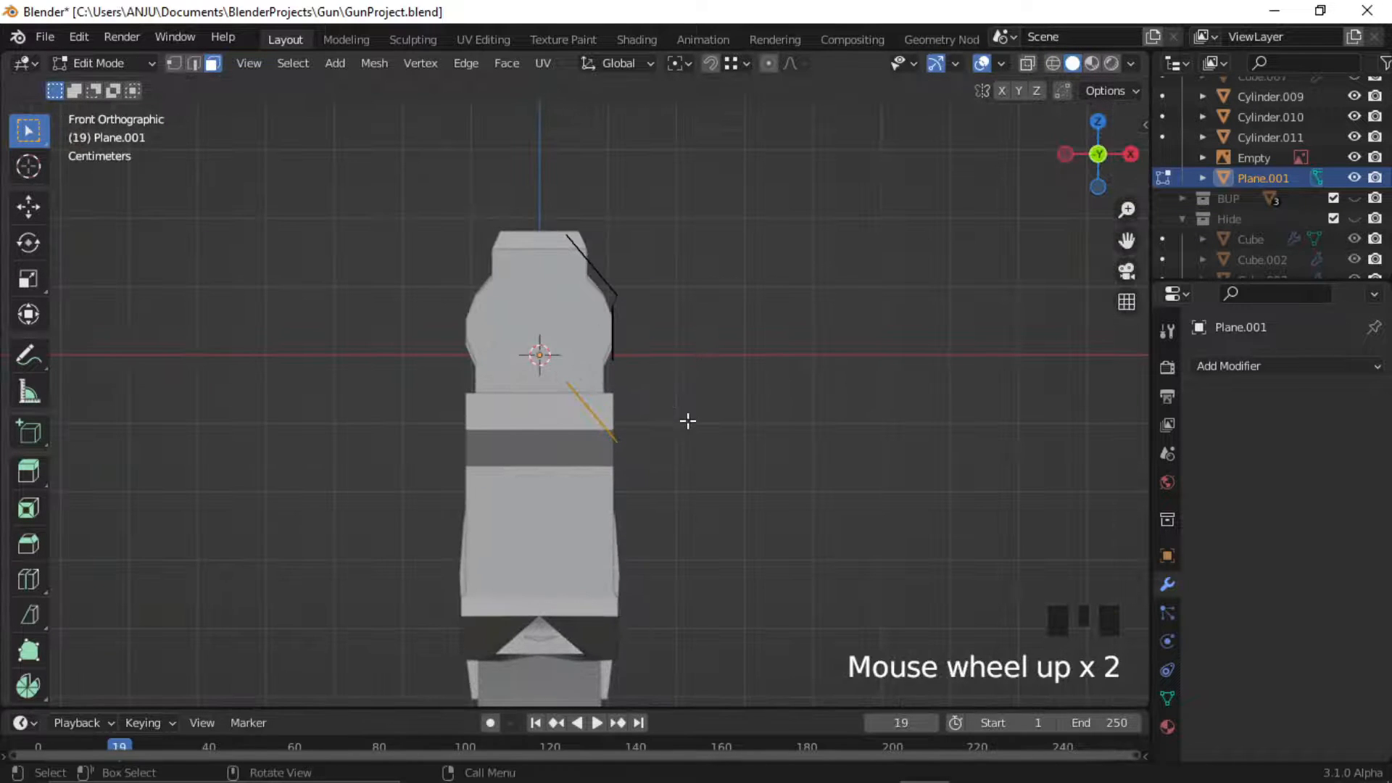
key("r")
left_click(612, 528)
scroll(653, 406, "up", 4)
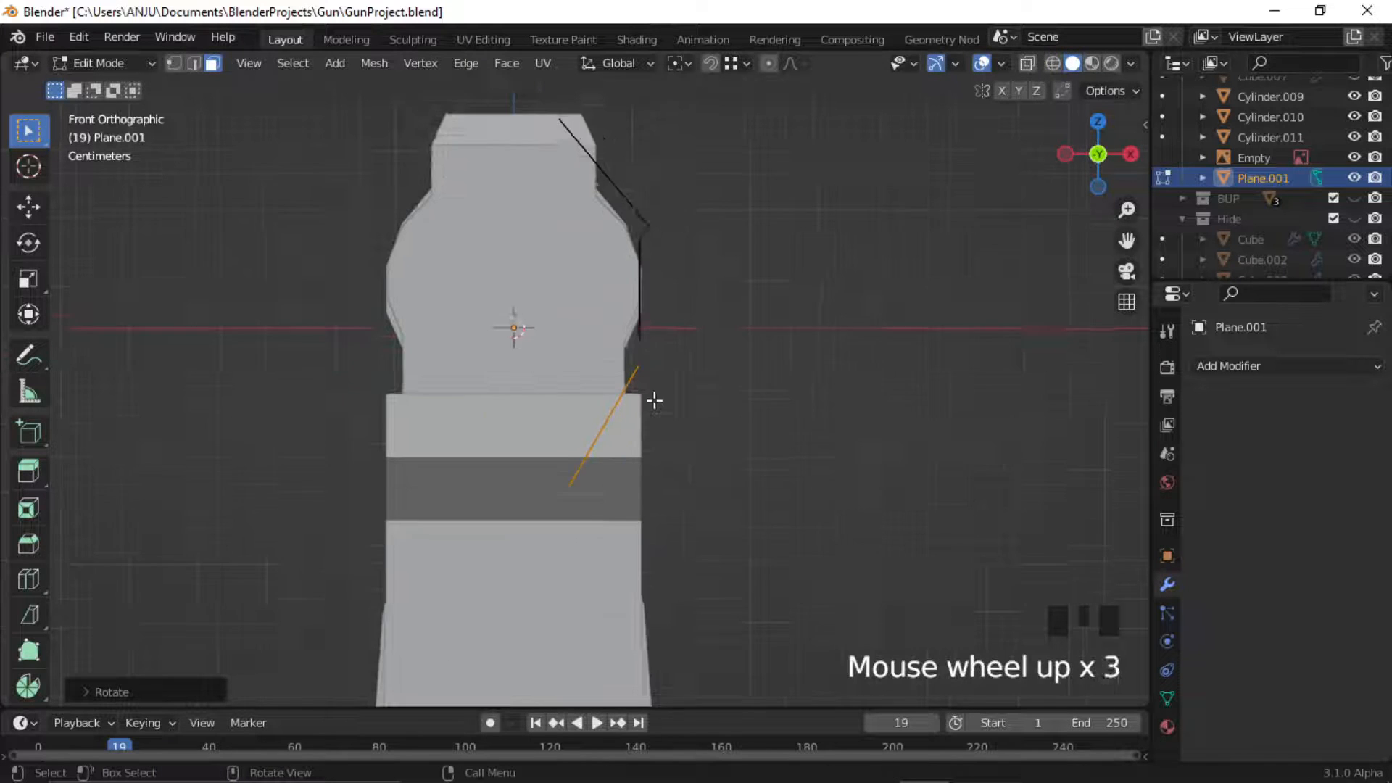
key("g")
key("z")
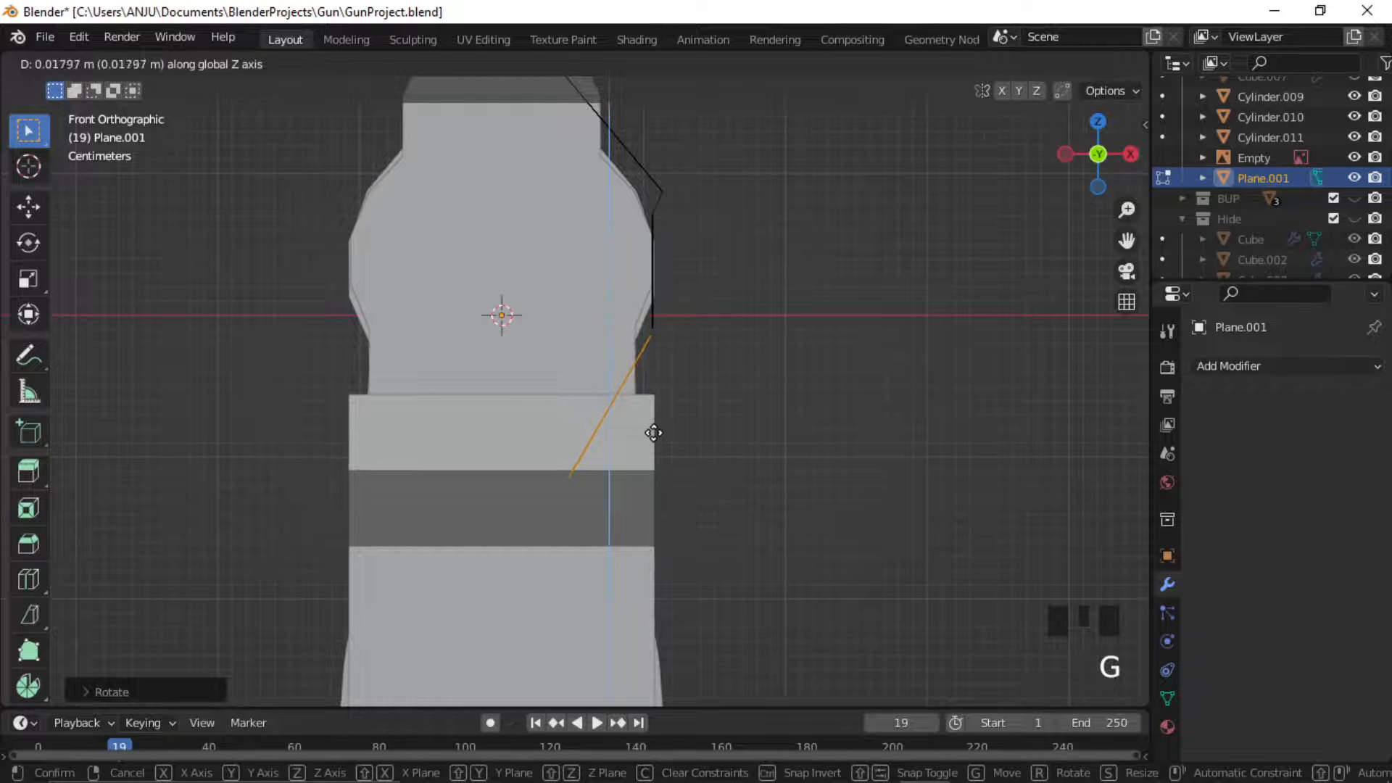
left_click(643, 341)
Select the front-end vertices of the lower cutout strip and flatten them into a straight edge by scaling along Y to 0.
middle_click_drag(643, 341, 482, 361)
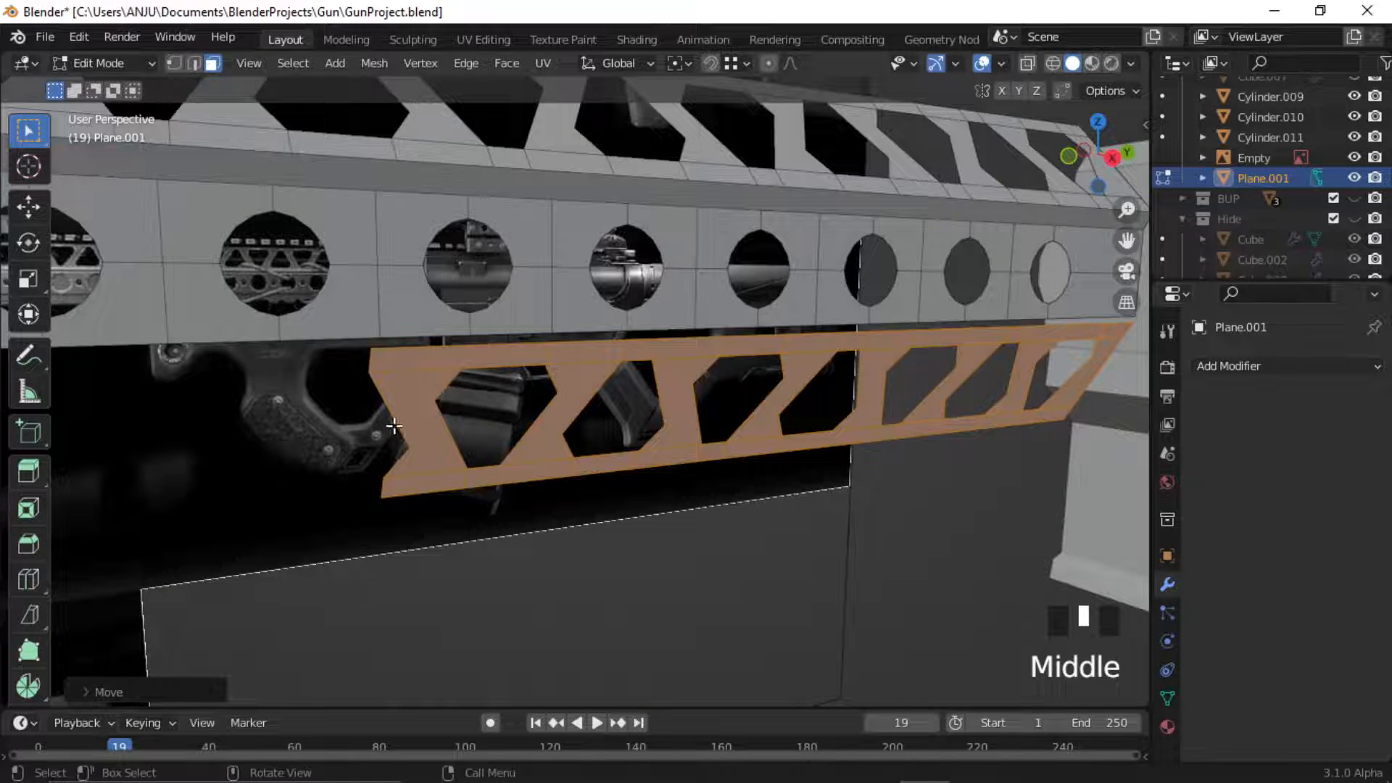
key("1")
left_click_drag(283, 334, 421, 545)
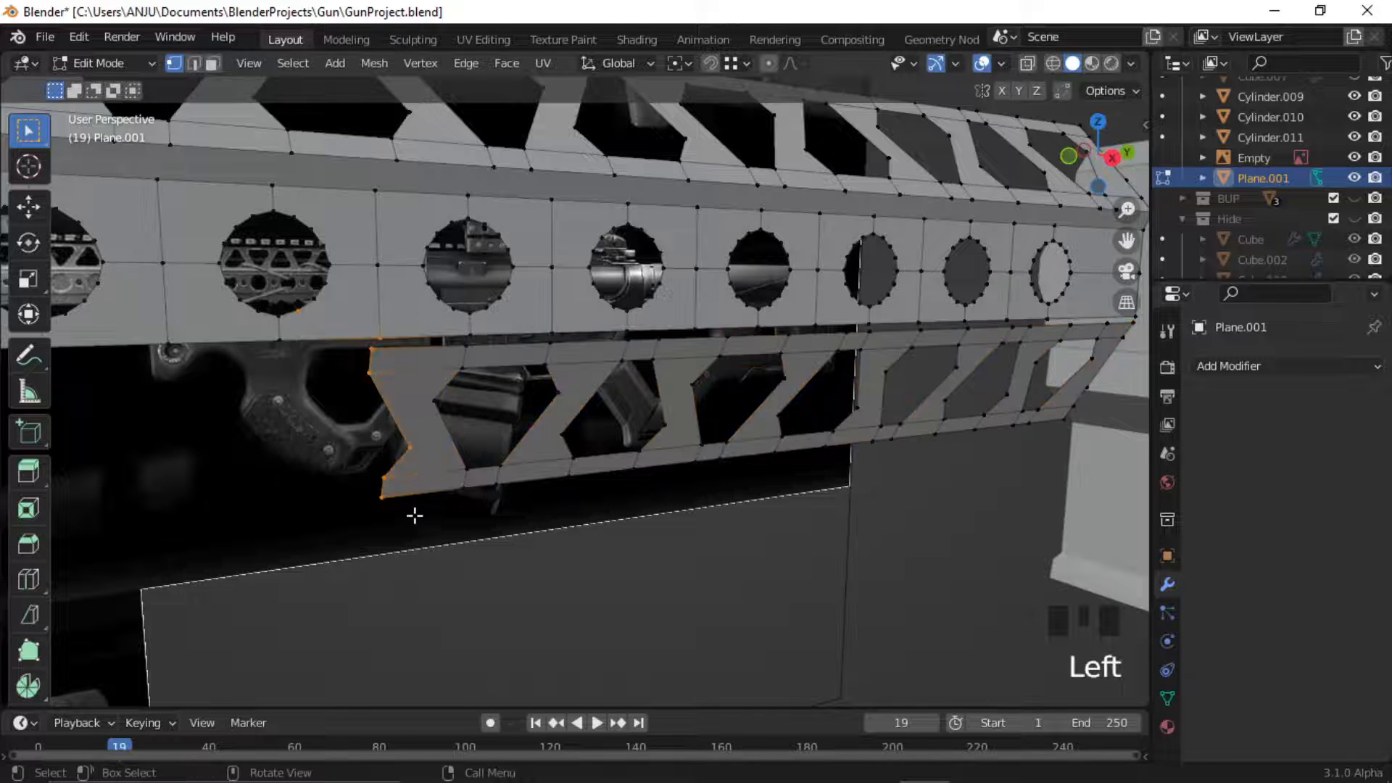
left_click_drag(398, 317, 287, 320, "ctrl")
key("KP_3")
scroll(671, 487, "down", 2)
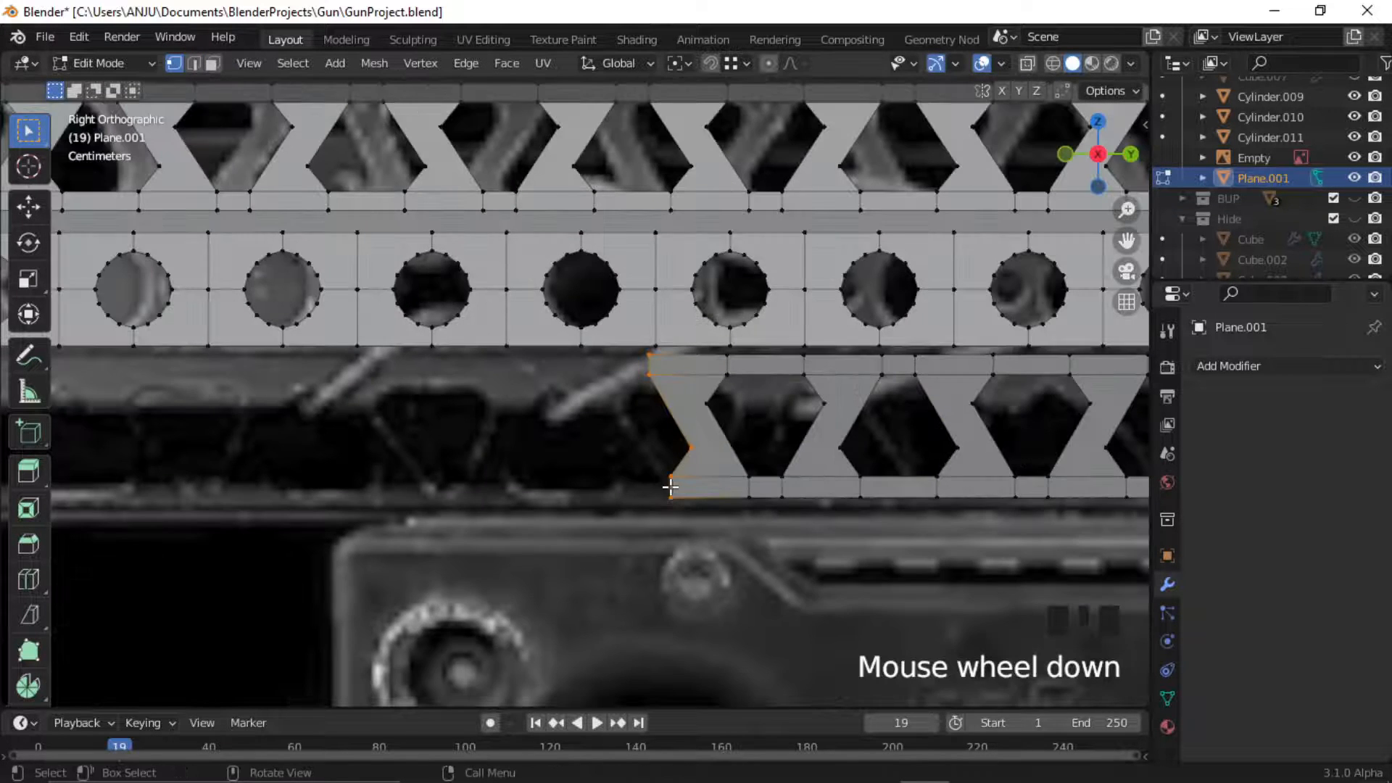
scroll(671, 488, "down", 3)
scroll(671, 487, "up", 2)
key("s")
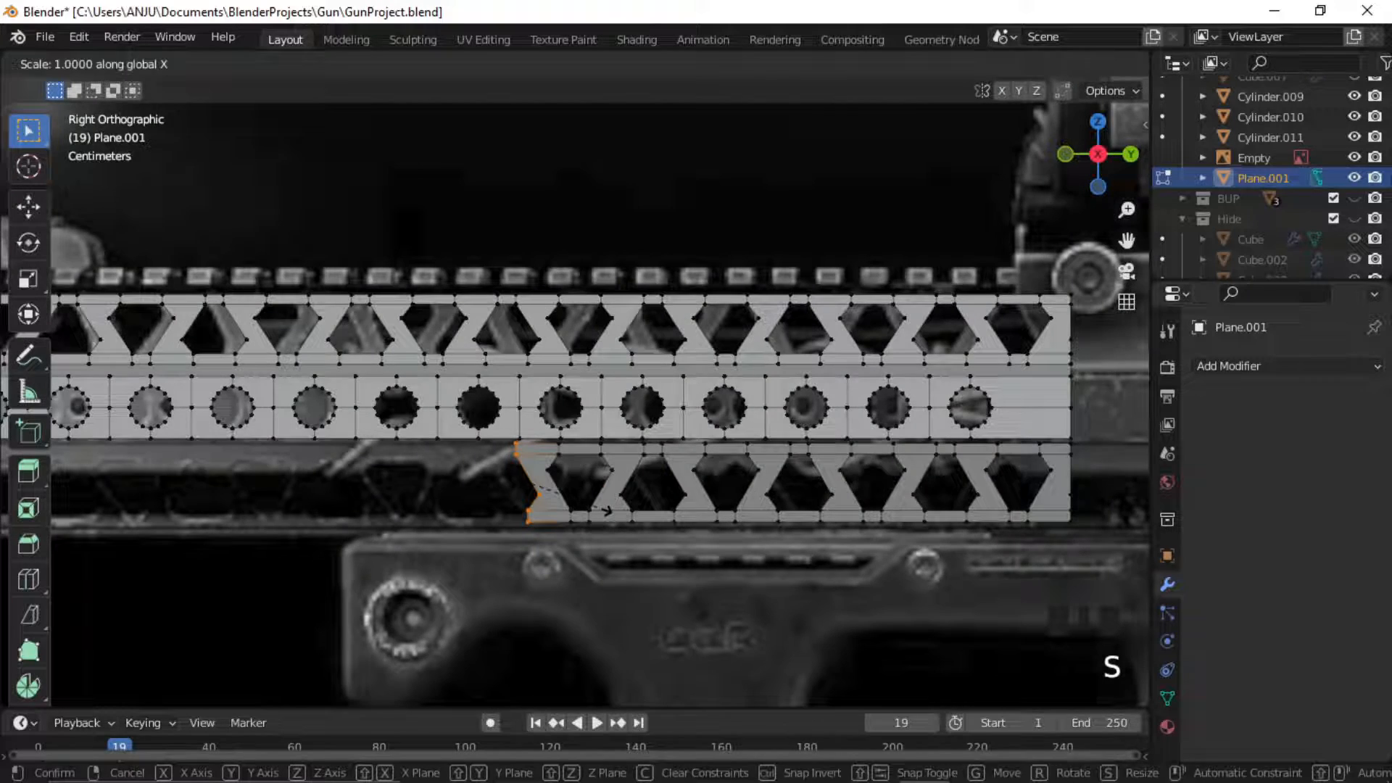
key("y")
key("0")
left_click(608, 512)
Move the lower strip's flattened front vertices along Y to line up with the front end of the upper strips.
scroll(564, 505, "down", 1)
middle_click_drag(564, 505, 646, 515, "shift")
key("g")
key("y")
left_click(161, 508)
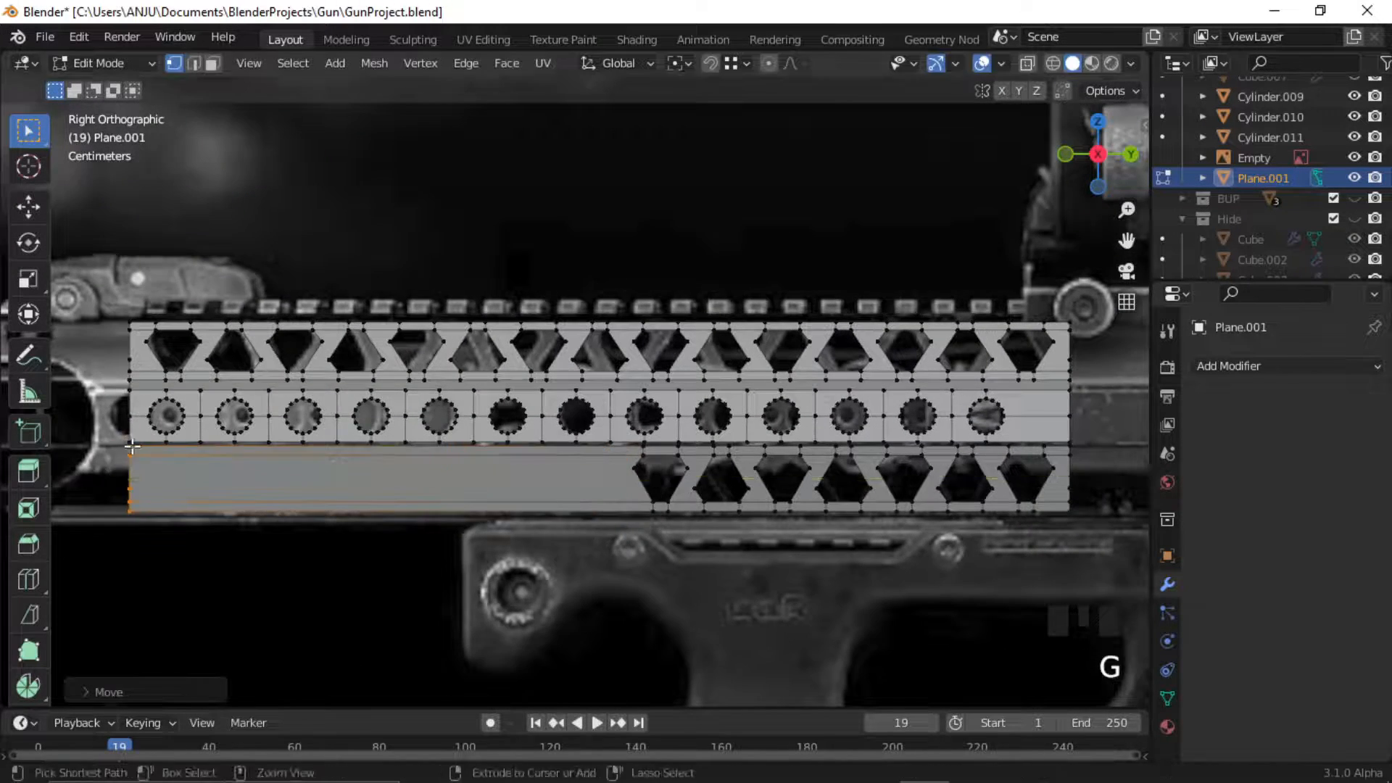
Return the handguard to Object Mode and save the project file.
scroll(485, 429, "up", 2)
middle_click_drag(434, 414, 674, 444)
key("Tab")
key("ctrl+s")
Select the hole strip's lower border edges and the lower strip's upper border edges, and fill the gap between them with a face.
scroll(501, 455, "up", 3)
key("Tab")
key("2")
left_click(936, 445, "alt")
middle_click_drag(699, 513, 674, 512)
left_click(289, 502, "alt+shift")
middle_click_drag(289, 502, 566, 456)
left_click(957, 506, "shift")
middle_click_drag(957, 507, 705, 448)
key("f")
key("Tab")
left_click(754, 551)
scroll(705, 448, "up", 2)
Add a Mirror modifier on the X axis to the handguard and check it from the side and front.
left_click(704, 457)
left_click(1249, 365)
left_click(964, 664)
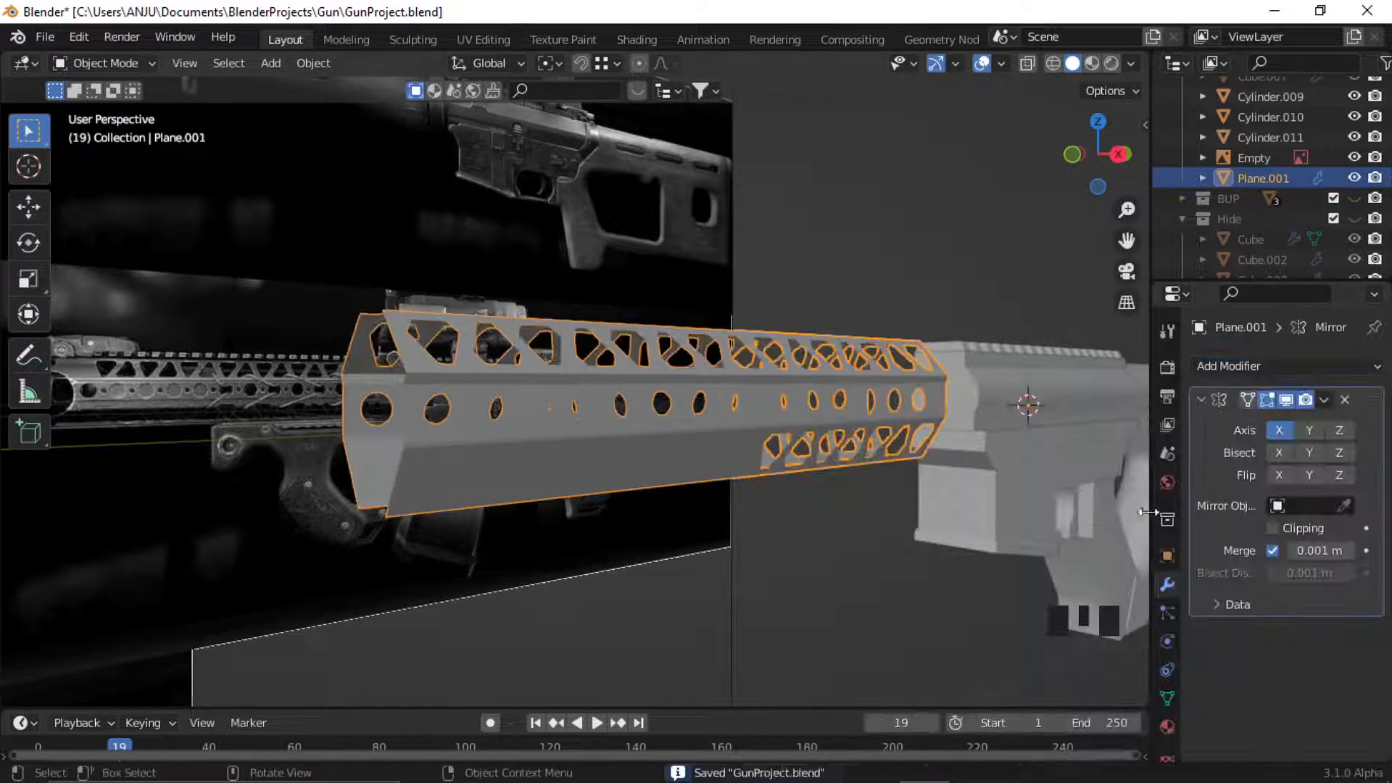
middle_click_drag(965, 664, 720, 354)
key("KP_3")
key("KP_1")
scroll(652, 417, "up", 3)
Undo the last few edits, then reselect the handguard's open border edges and fill the gap between the two halves.
key("ctrl+z")
key("ctrl+z")
key("ctrl+z")
key("ctrl+z")
middle_click_drag(652, 418, 536, 587)
left_click(398, 498, "alt+shift")
key("ctrl+z")
left_click(536, 587, "alt")
key("f")
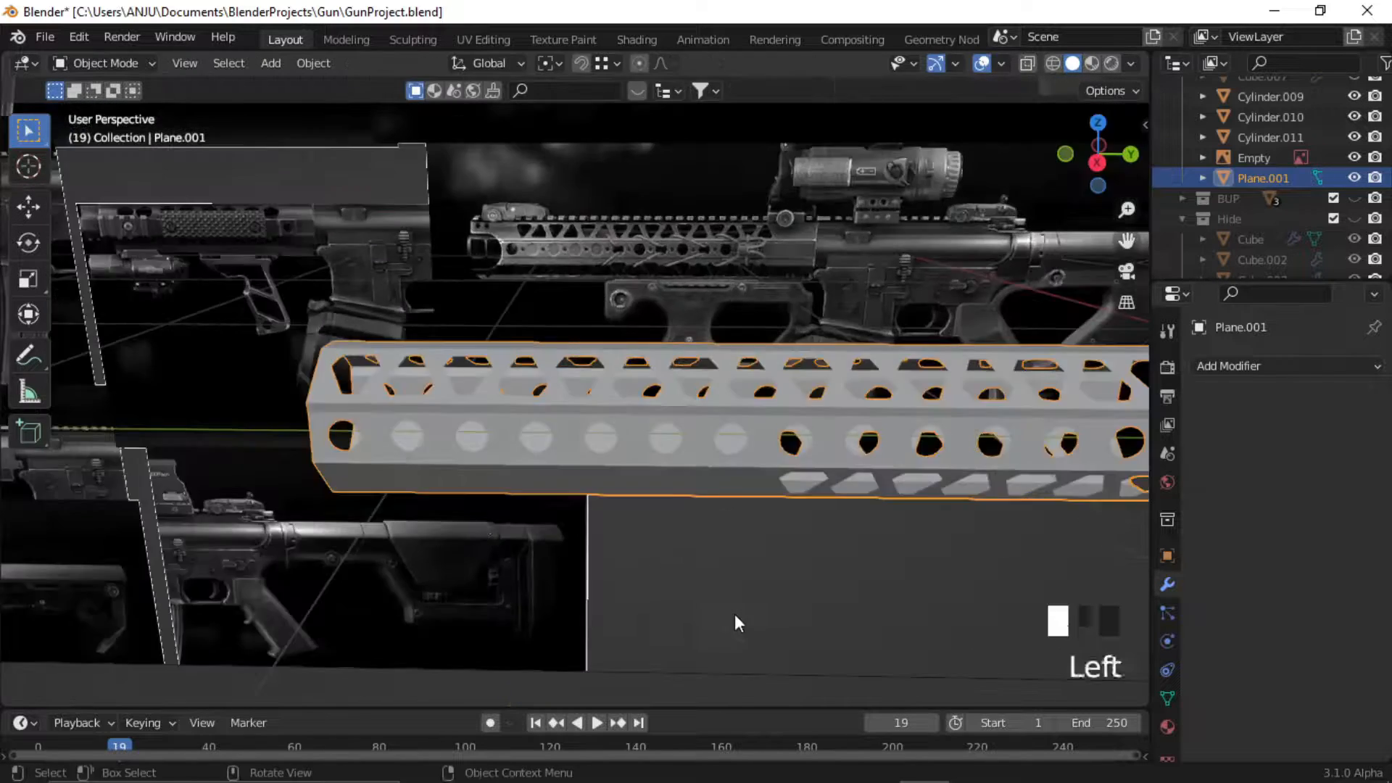
Merge all of the handguard's vertices by distance.
scroll(491, 406, "up", 3)
key("Tab")
key("1")
key("a")
key("m")
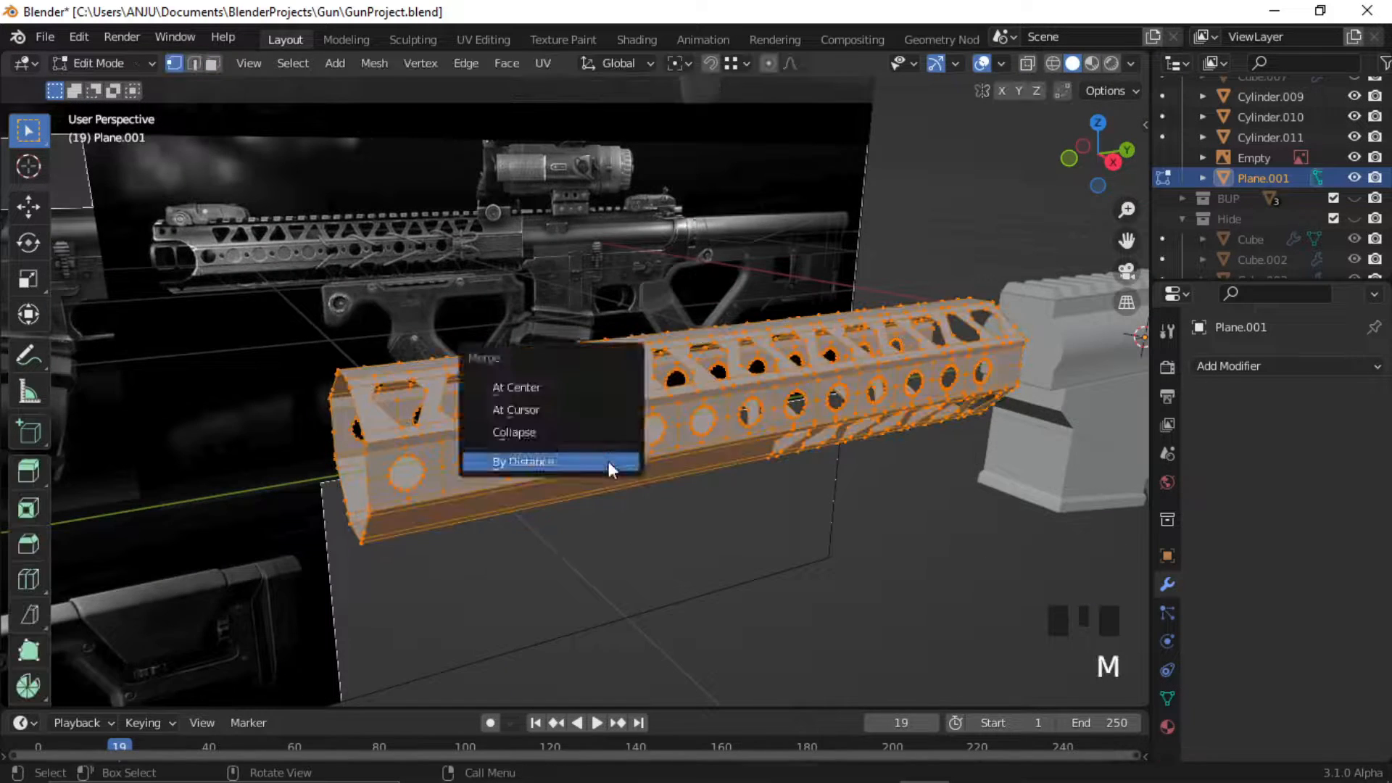
left_click(608, 460)
Extrude the handguard's front border edges forward to the front tip of the handguard in the reference image.
middle_click_drag(607, 459, 819, 453, "alt")
left_click(563, 488)
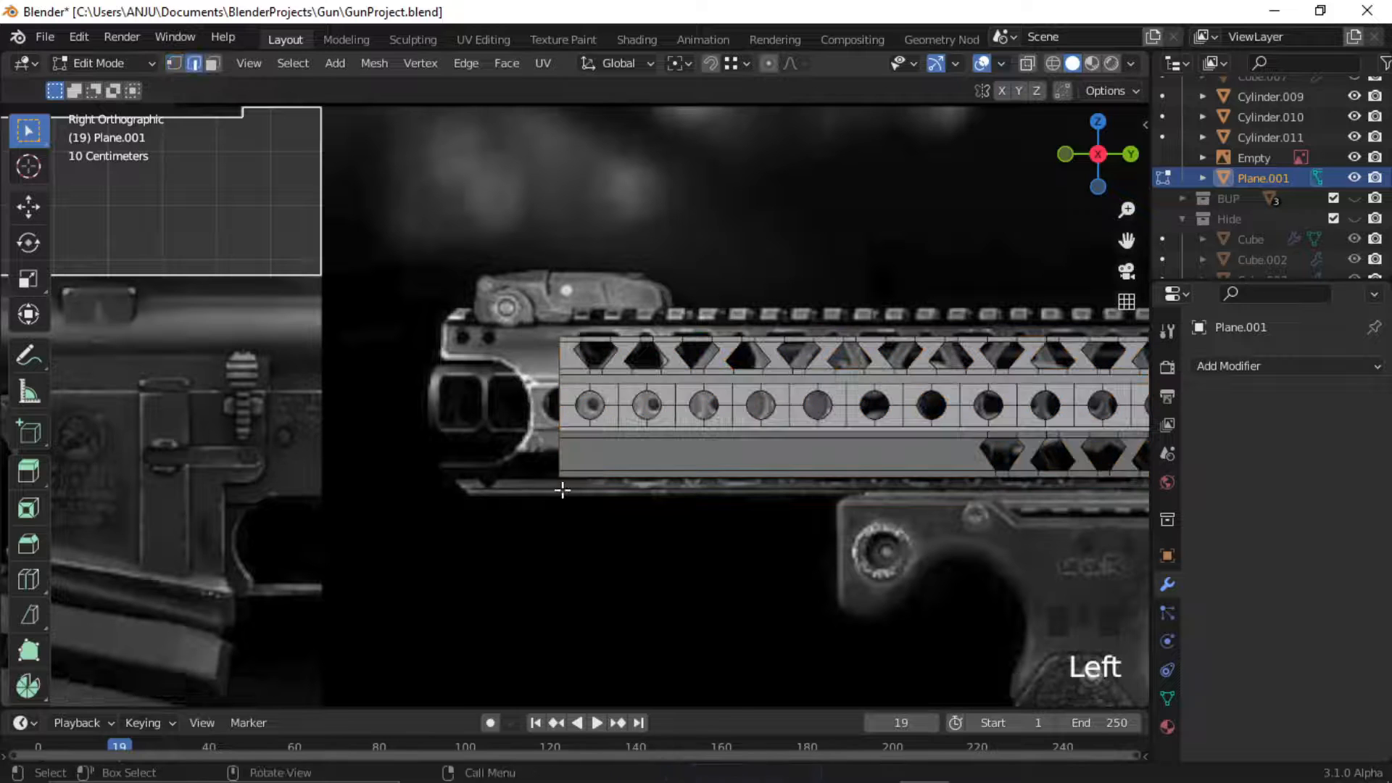
key("alt+z")
scroll(552, 410, "up", 2)
key("e")
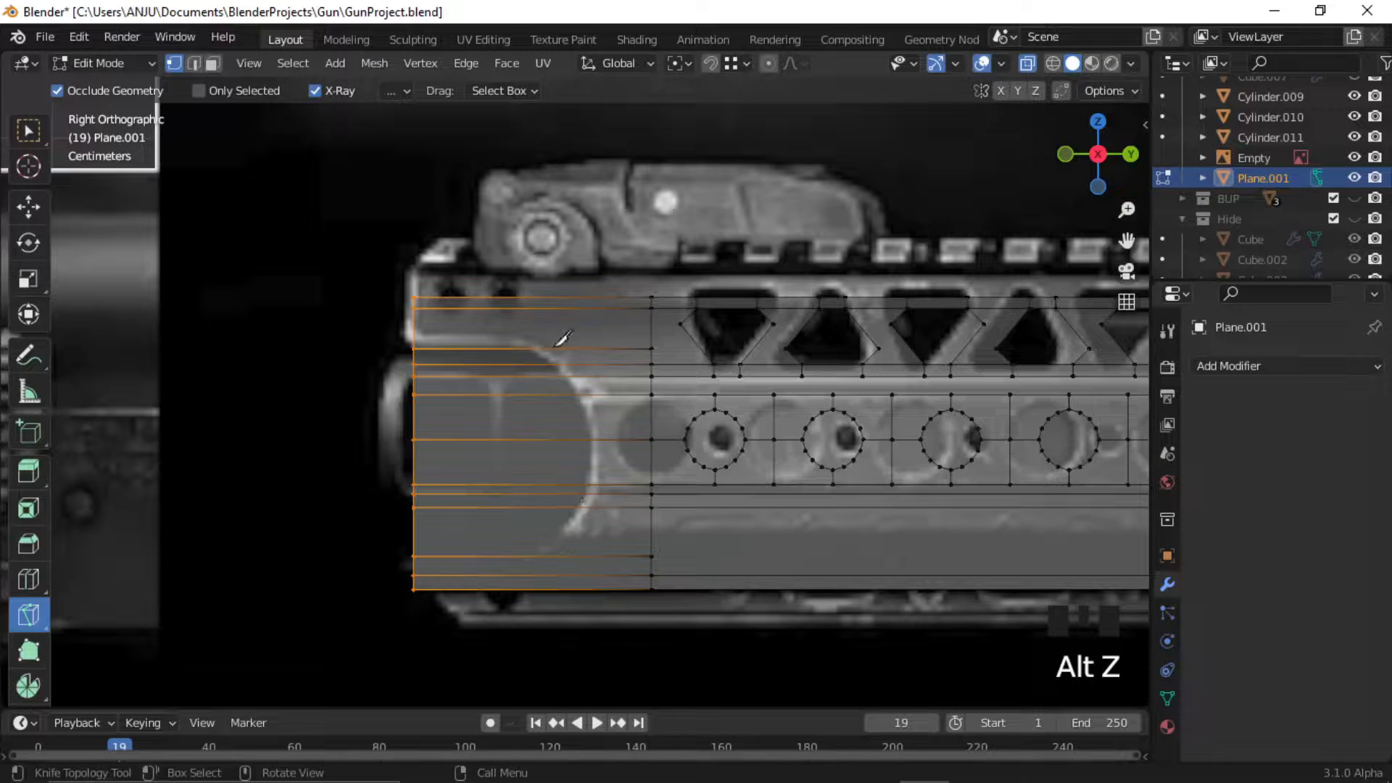
Knife-cut the reference's curved front opening into the extruded handguard section and select the faces inside the cut.
left_click(540, 349)
left_click(585, 395)
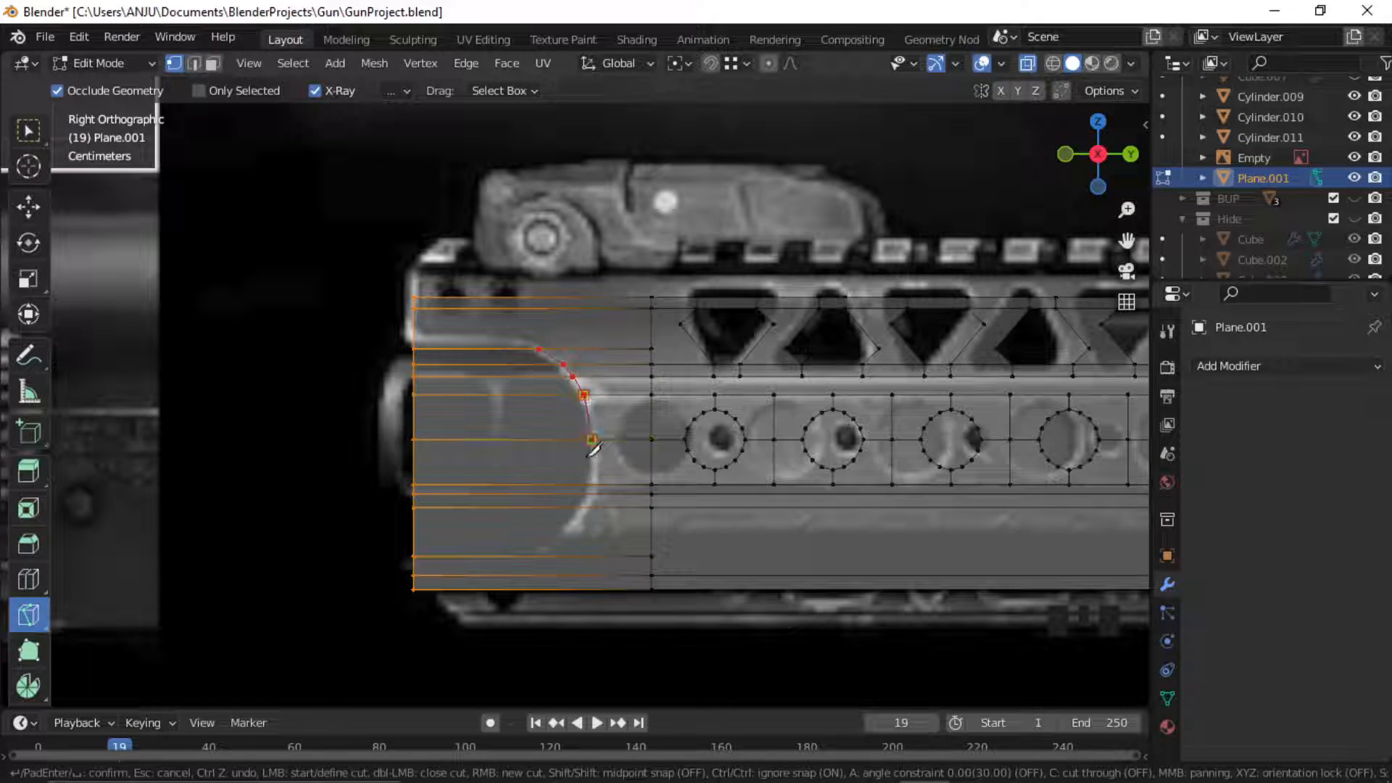
key("Return")
key("w")
key("3")
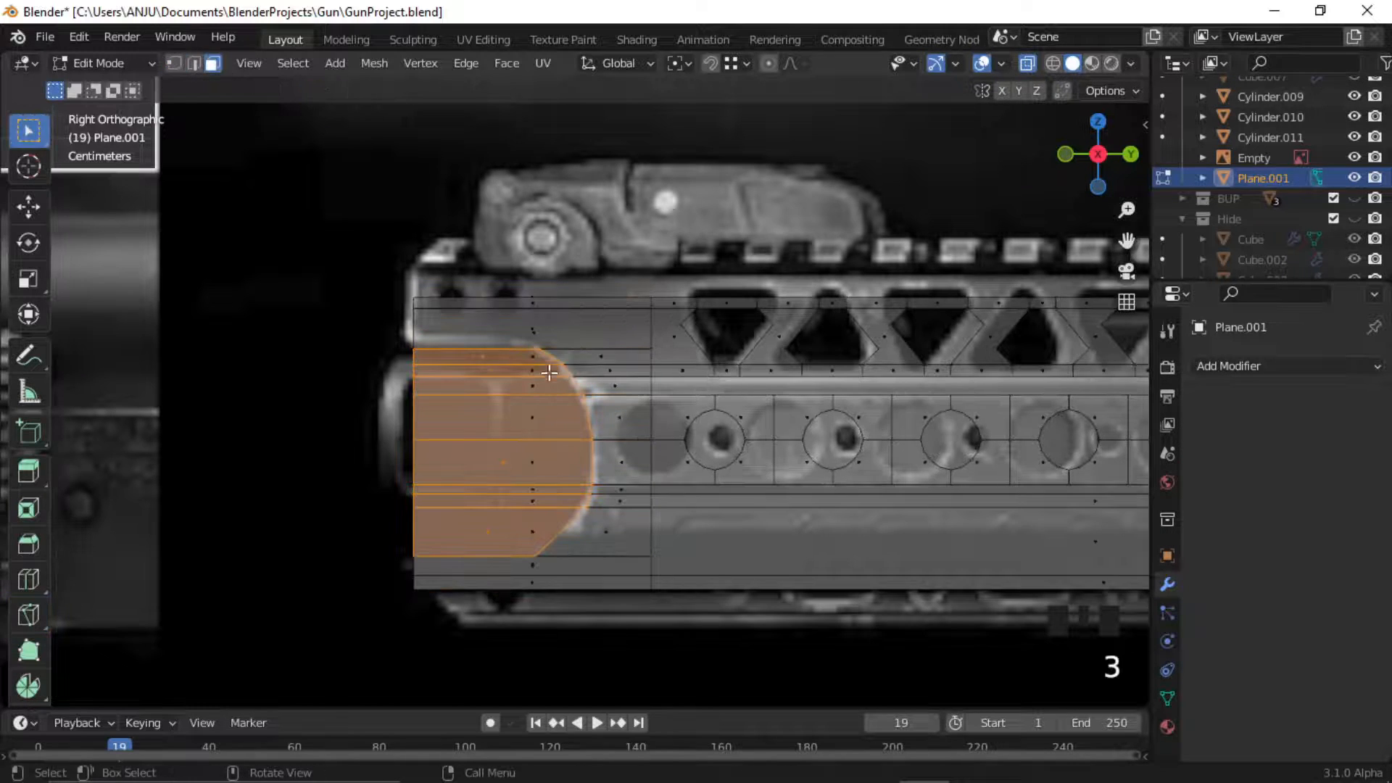
scroll(491, 394, "down", 3)
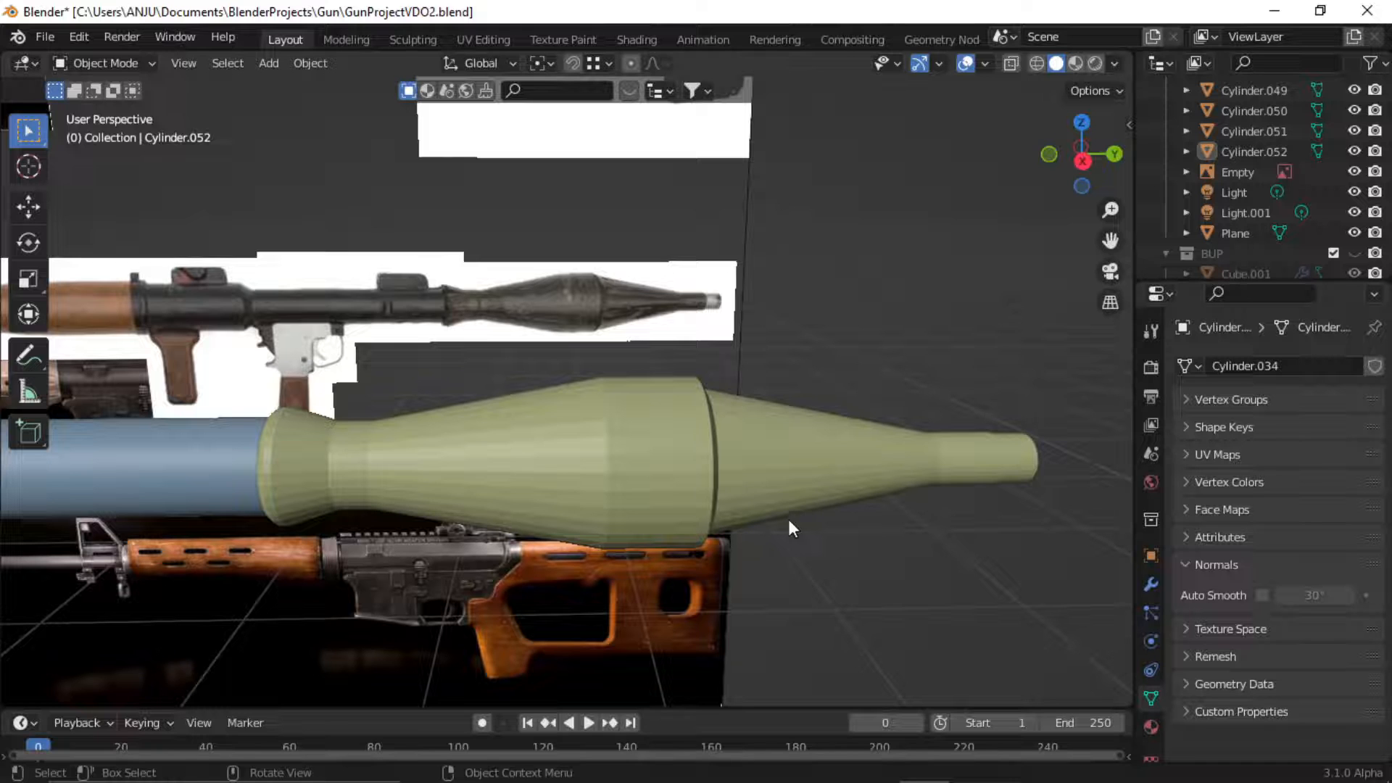
In the GunProjectVDO2 file, shade the green rocket warhead smooth and enable Auto Smooth at 30°.
middle_click_drag(789, 559, 730, 506)
left_click(623, 506)
middle_click_drag(620, 497, 663, 467)
right_click(662, 467)
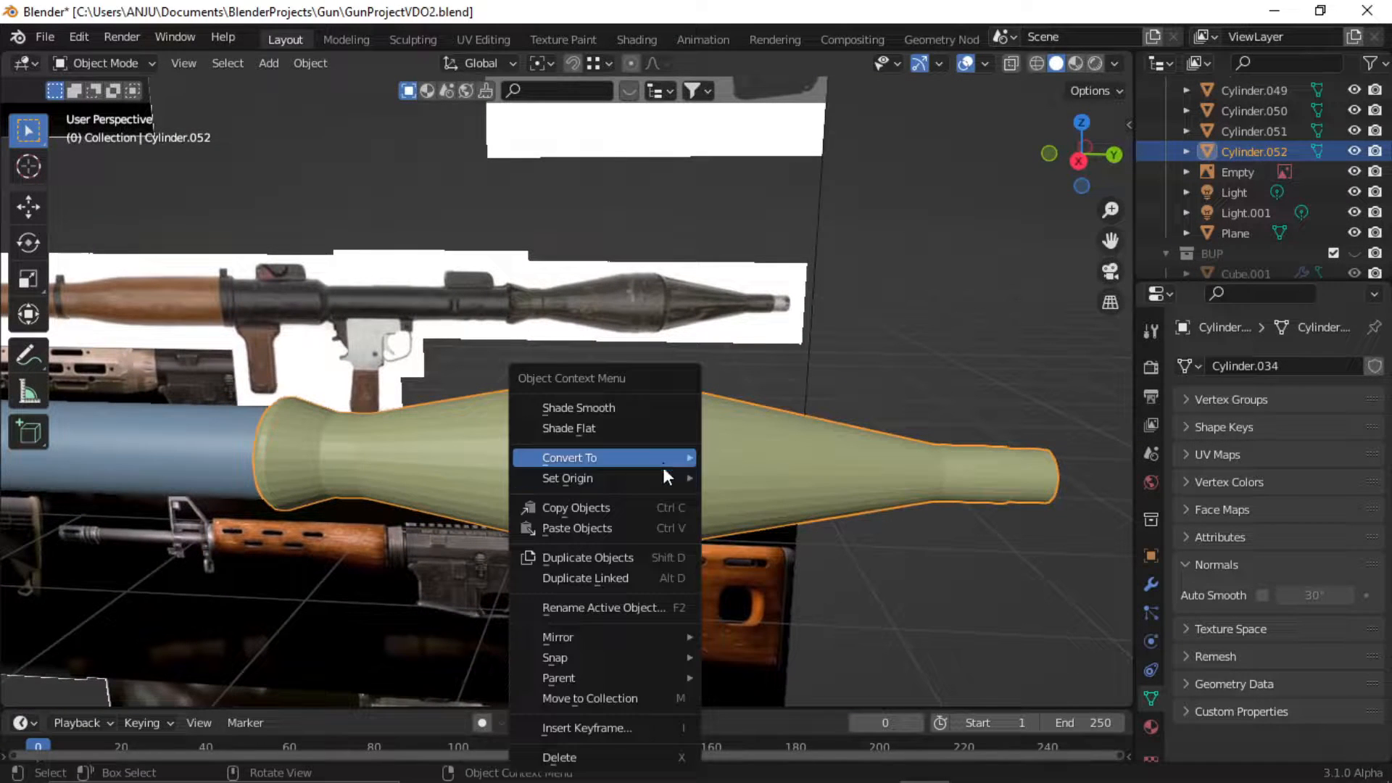
left_click(620, 409)
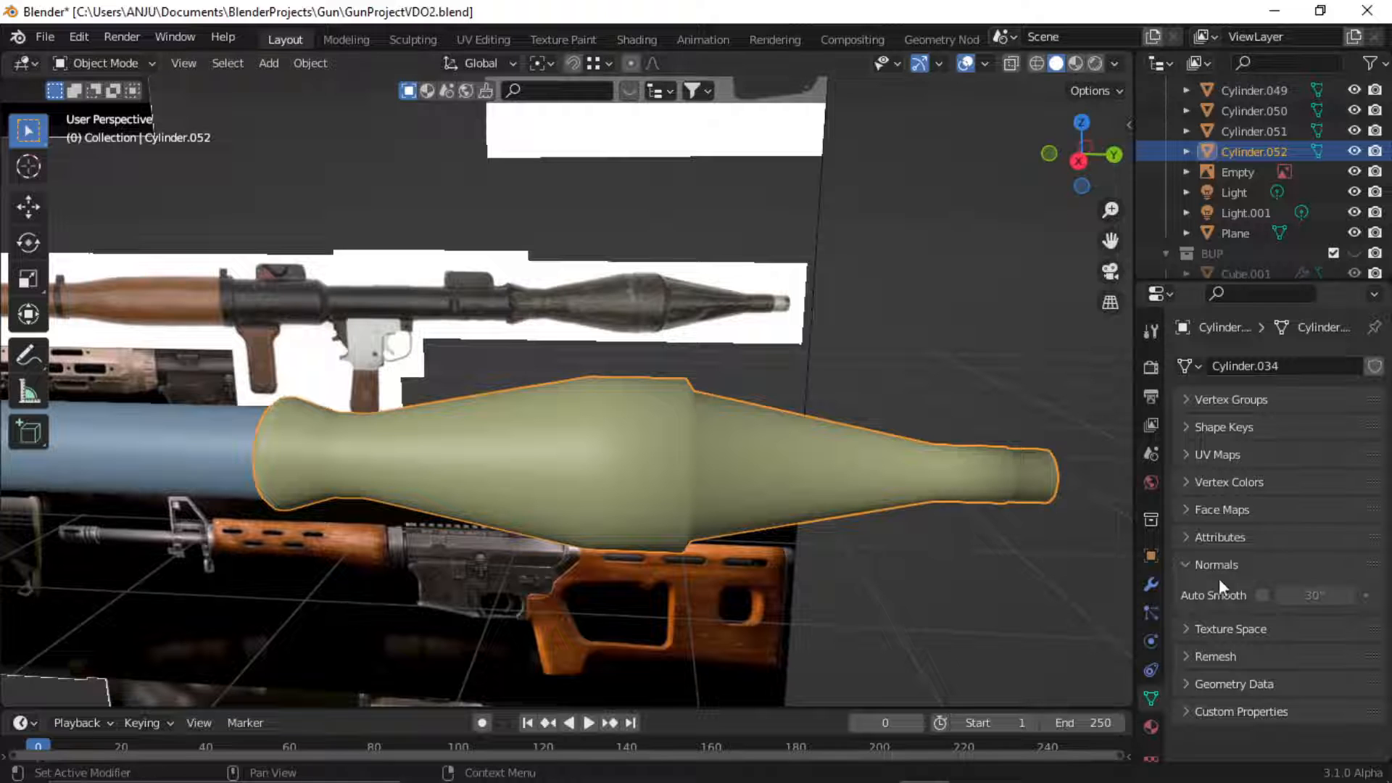
left_click(1261, 594)
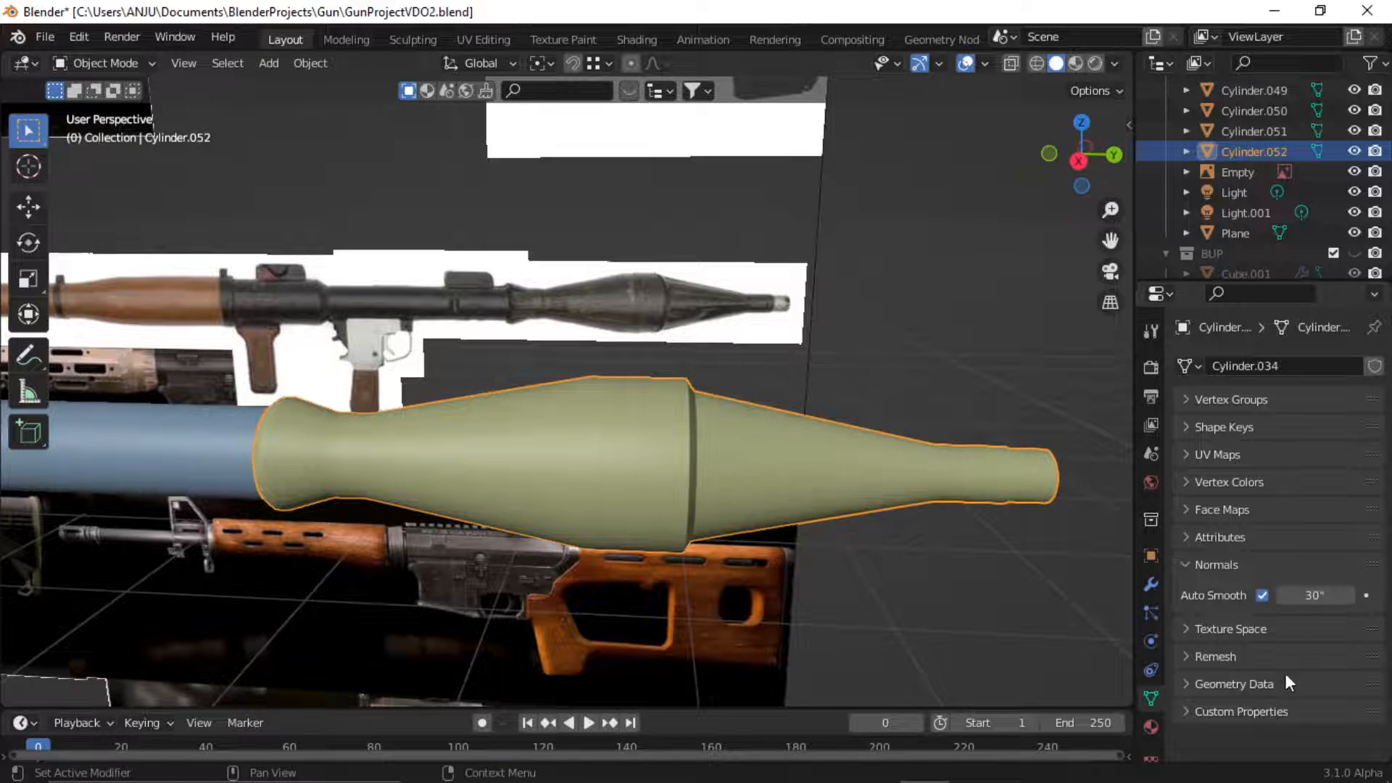
left_click(937, 590)
Examine the warhead's smoothed shading and its edge flow around the ring, in both Edit Mode and Object Mode.
middle_click_drag(694, 476, 562, 493)
scroll(672, 466, "up", 2)
left_click(602, 506)
key("Tab")
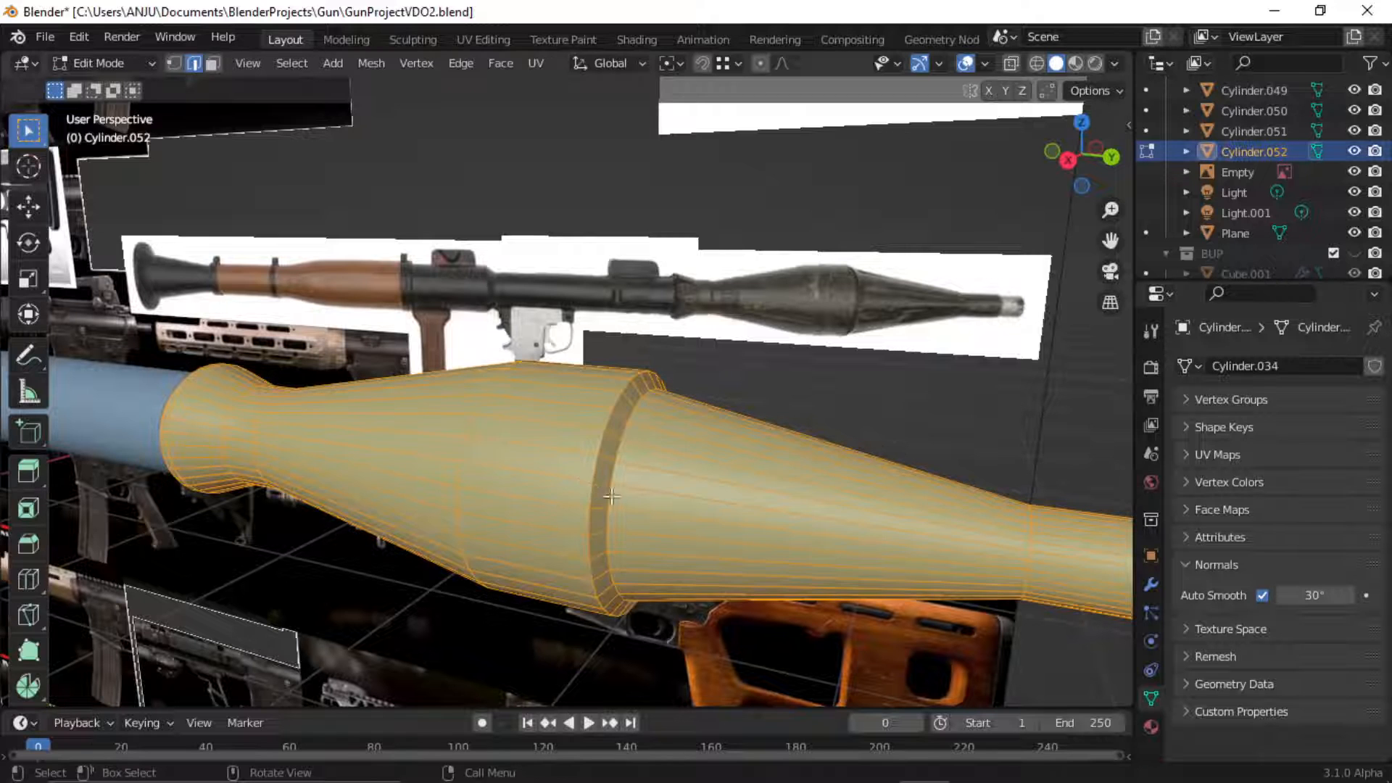
middle_click_drag(961, 580, 830, 560, "shift")
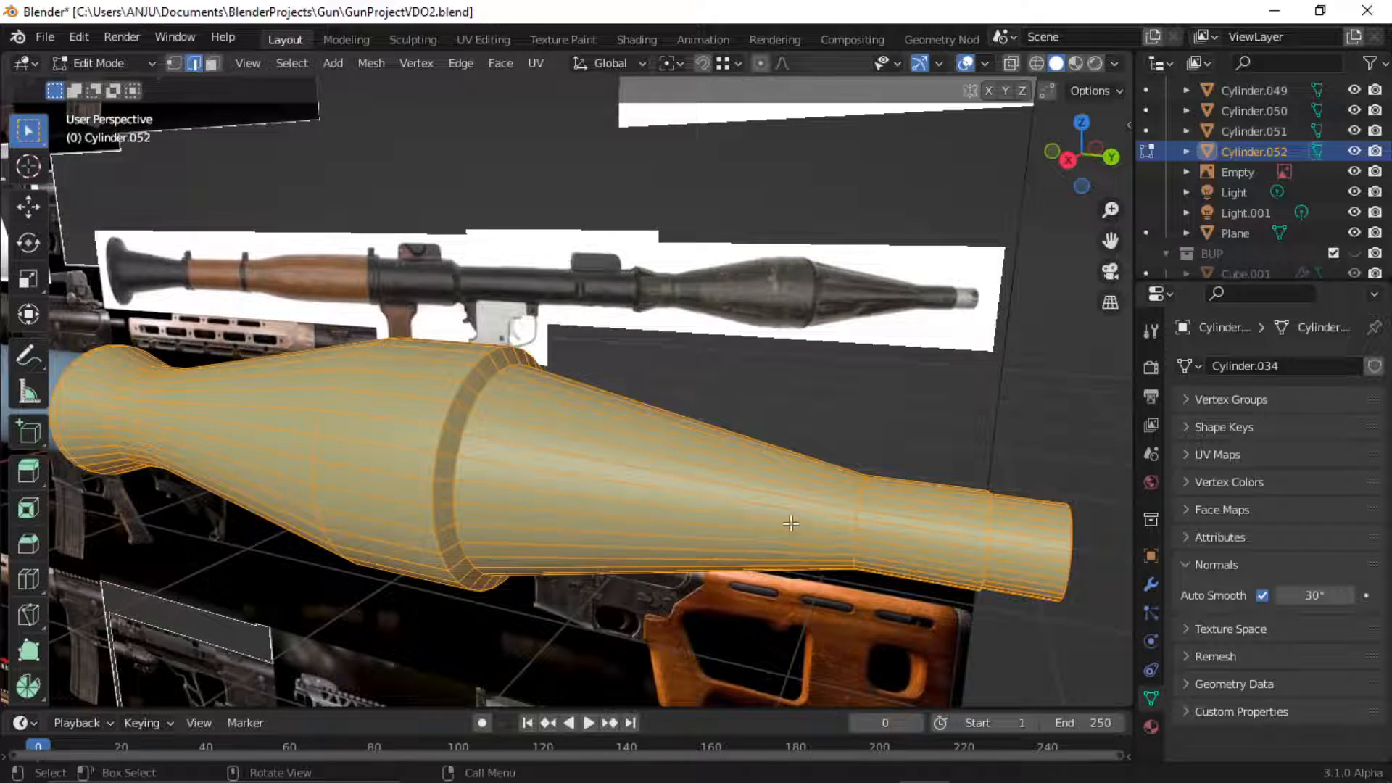
scroll(791, 524, "down", 1)
middle_click_drag(668, 485, 702, 488)
key("Tab")
middle_click_drag(547, 459, 740, 490, "shift")
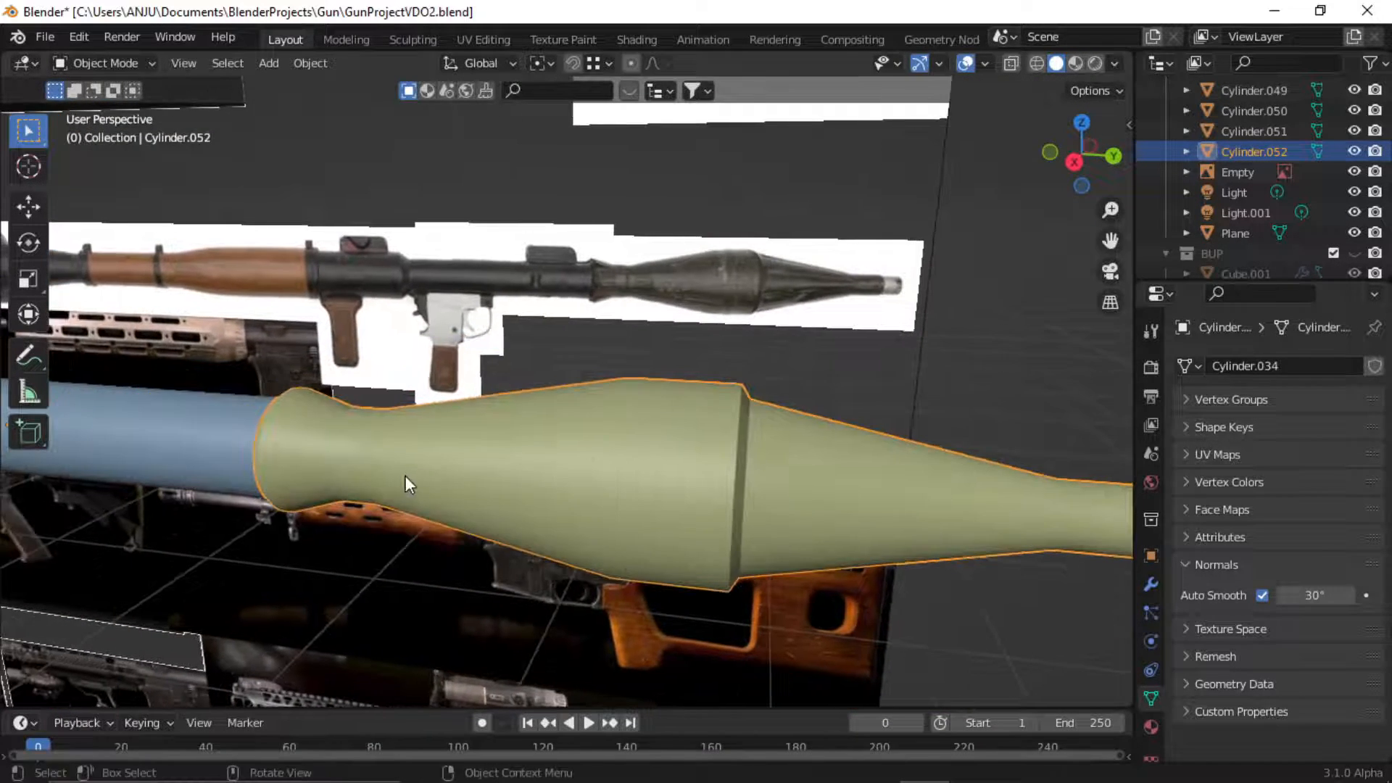
middle_click_drag(406, 478, 474, 510)
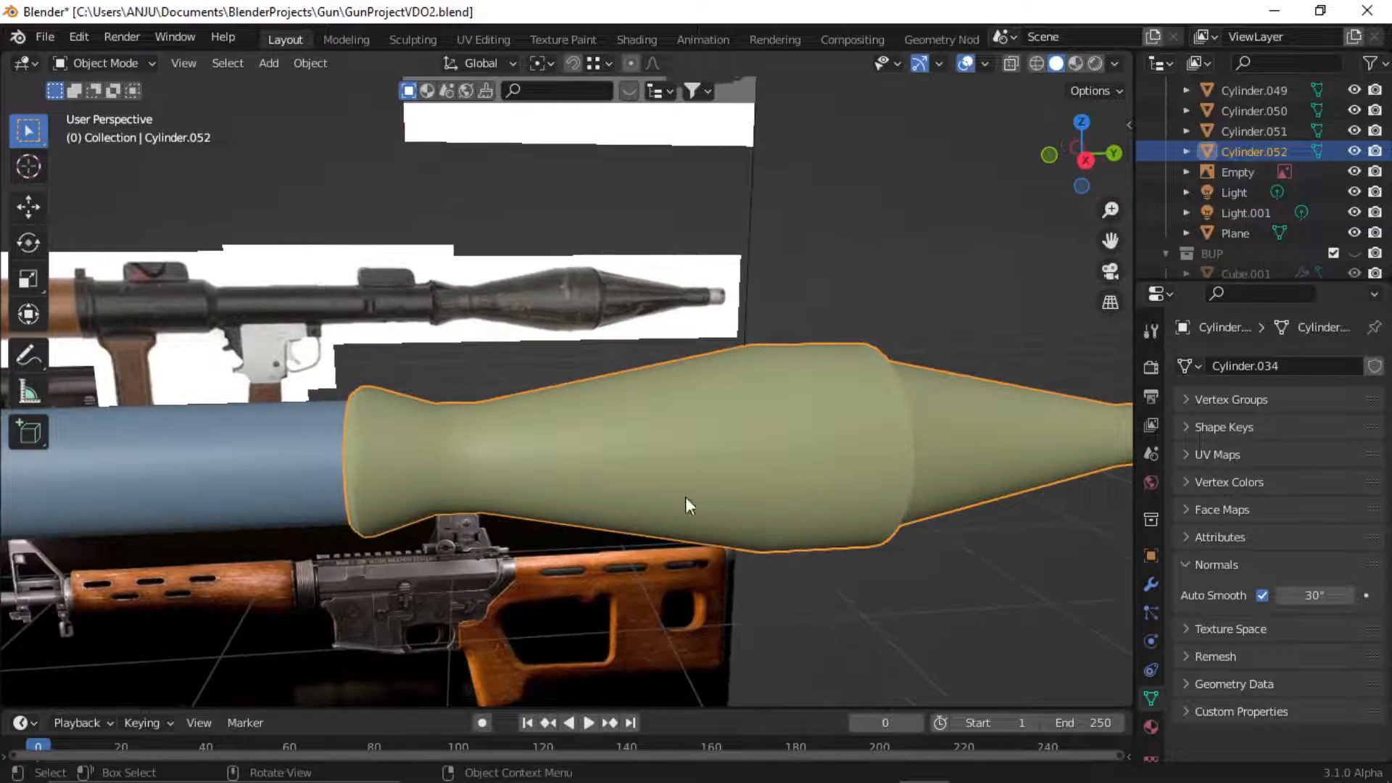
Try a different Auto Smooth angle on the green warhead, then set it back to 30°.
middle_click_drag(685, 498, 1032, 568)
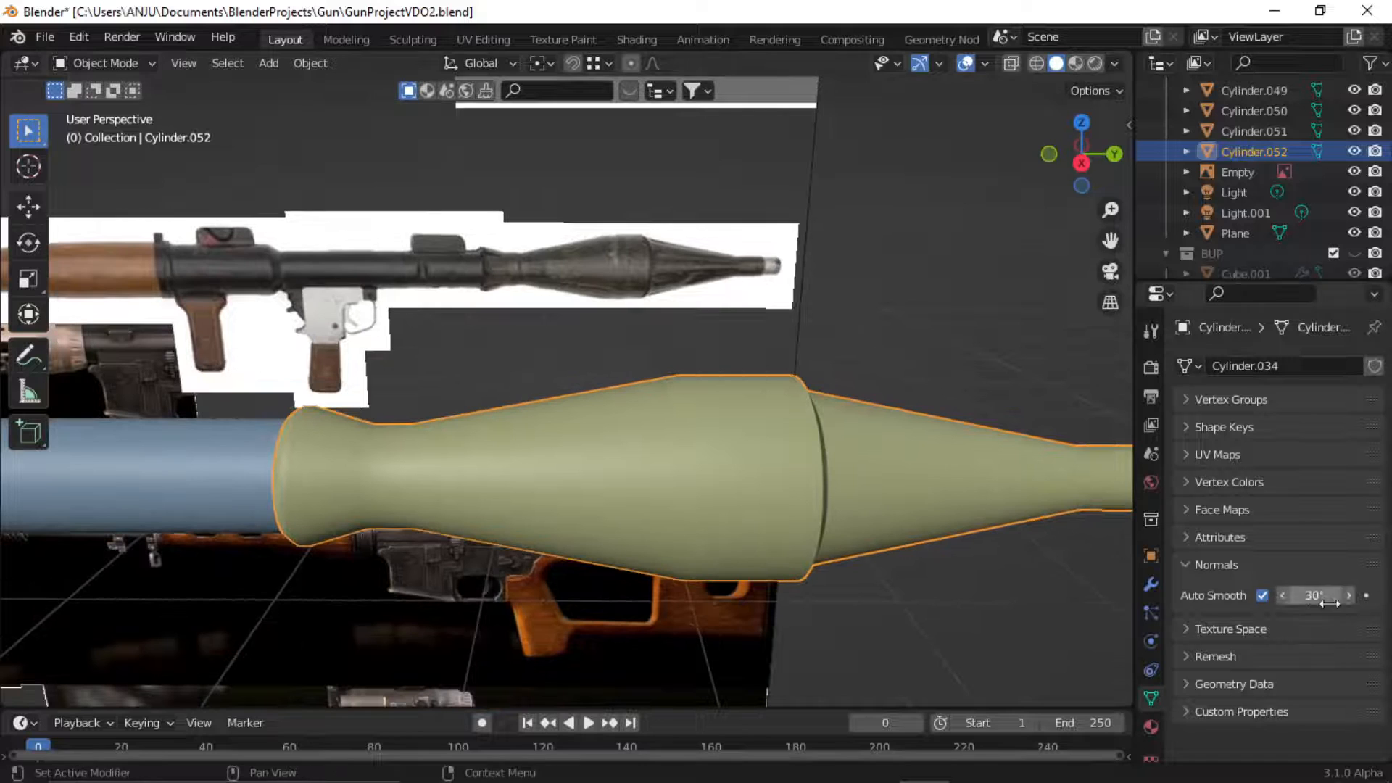
left_click_drag(1314, 595, 1288, 595)
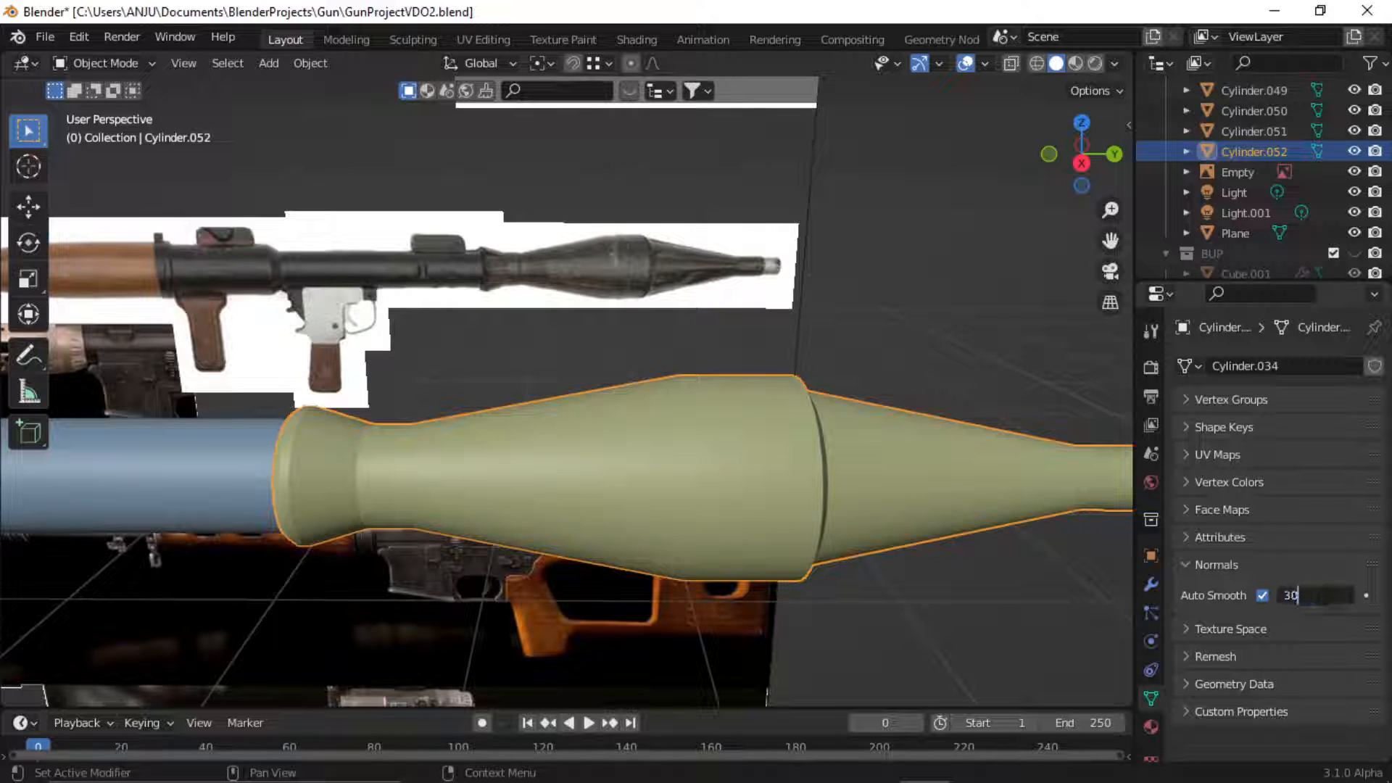
key("Return")
scroll(536, 455, "up", 2)
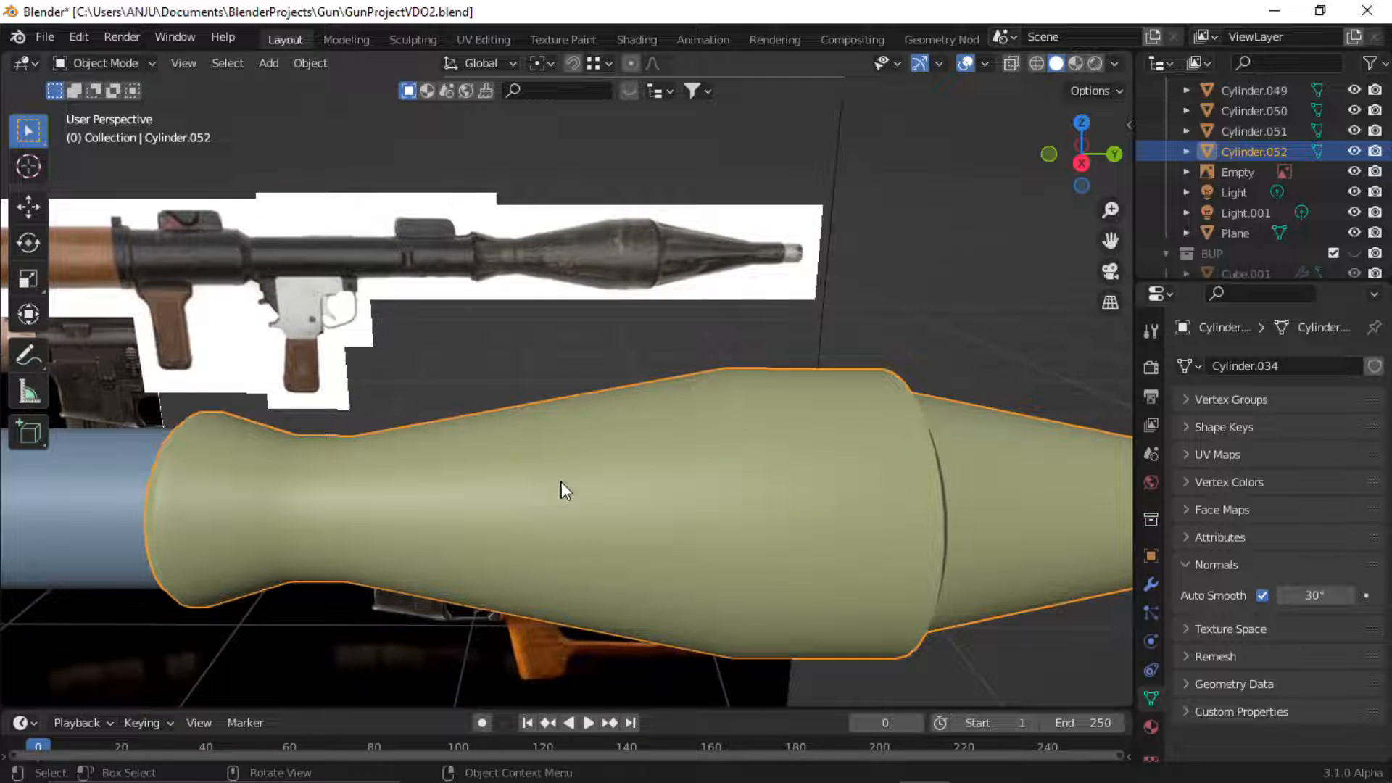
middle_click_drag(561, 482, 643, 490, "shift")
Mark the three edge loops around the warhead's rear flange and narrow neck as sharp.
key("Tab")
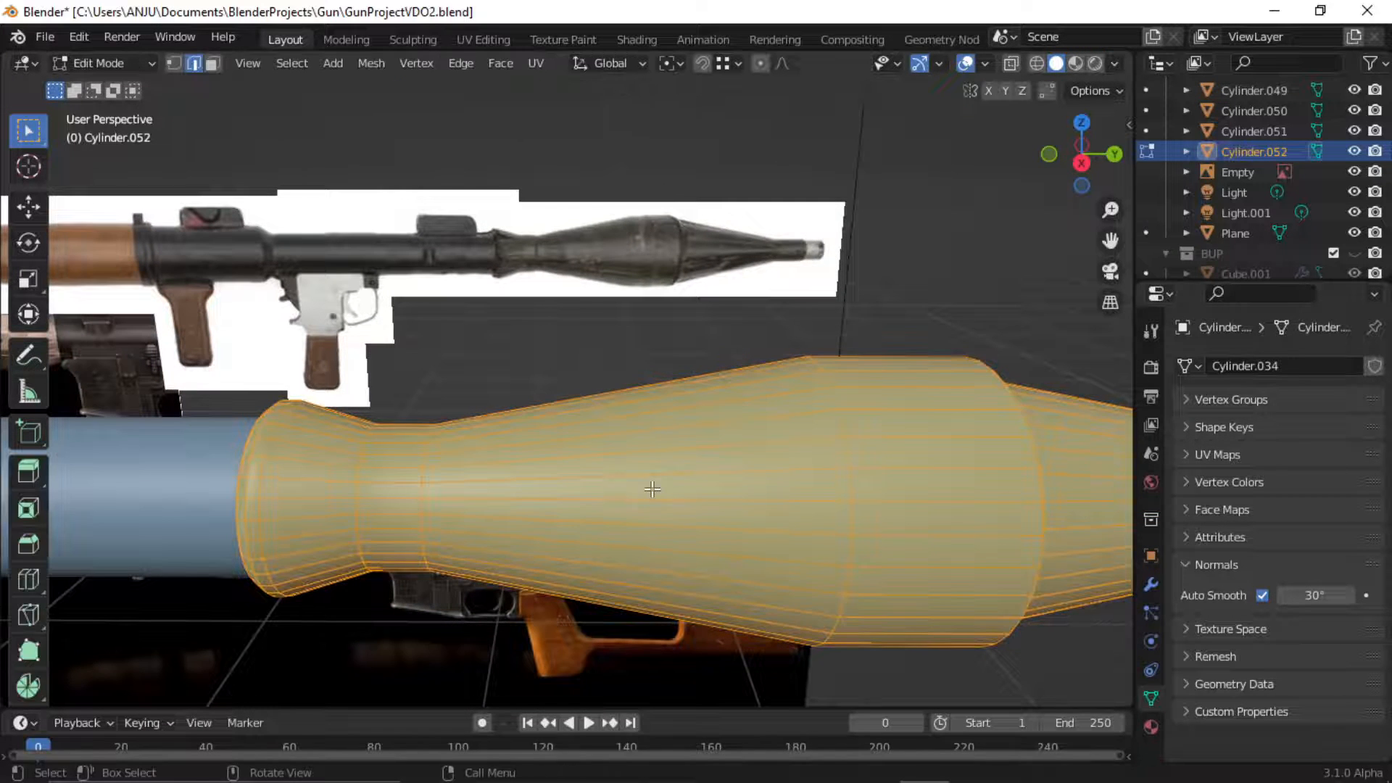
left_click(420, 491, "alt")
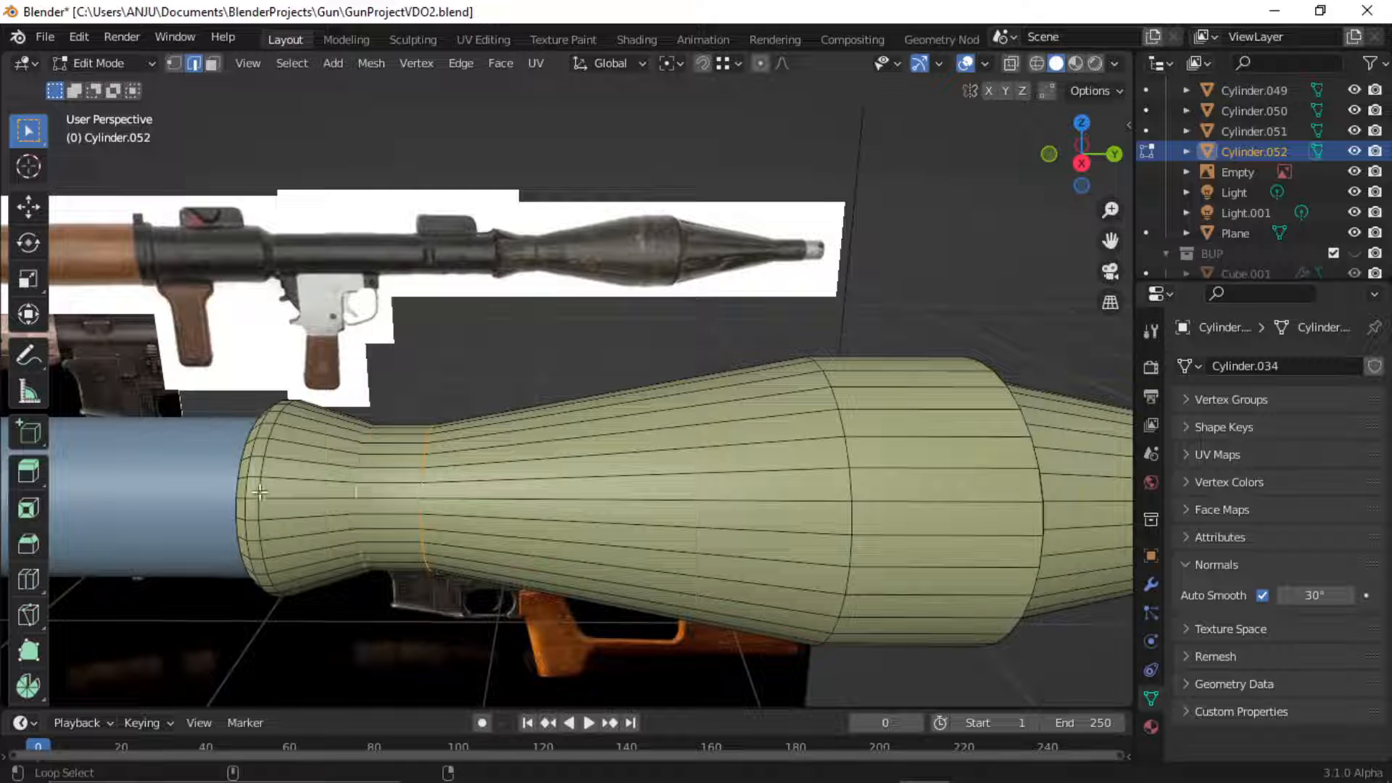
middle_click_drag(503, 533, 520, 514)
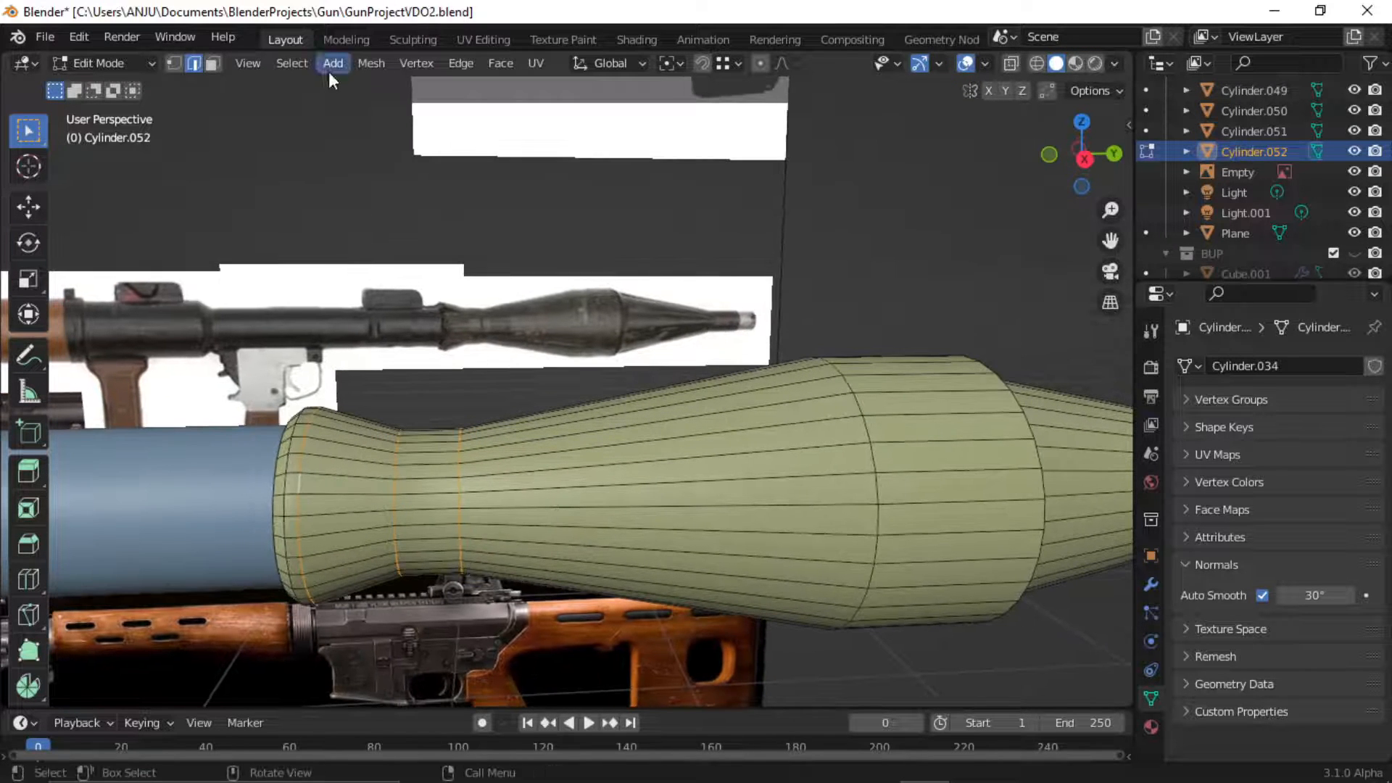
left_click(453, 63)
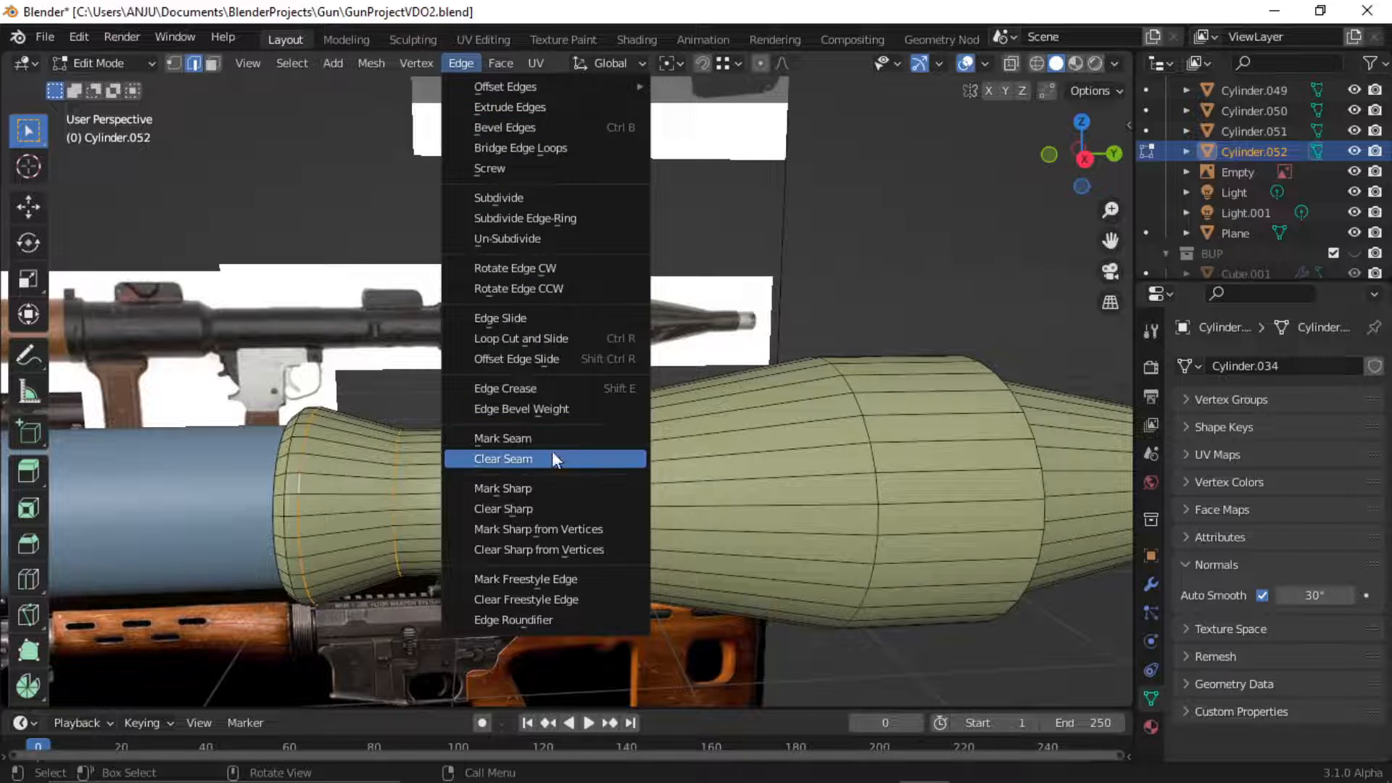
left_click(541, 488)
key("Tab")
left_click(869, 274)
middle_click_drag(868, 274, 534, 488)
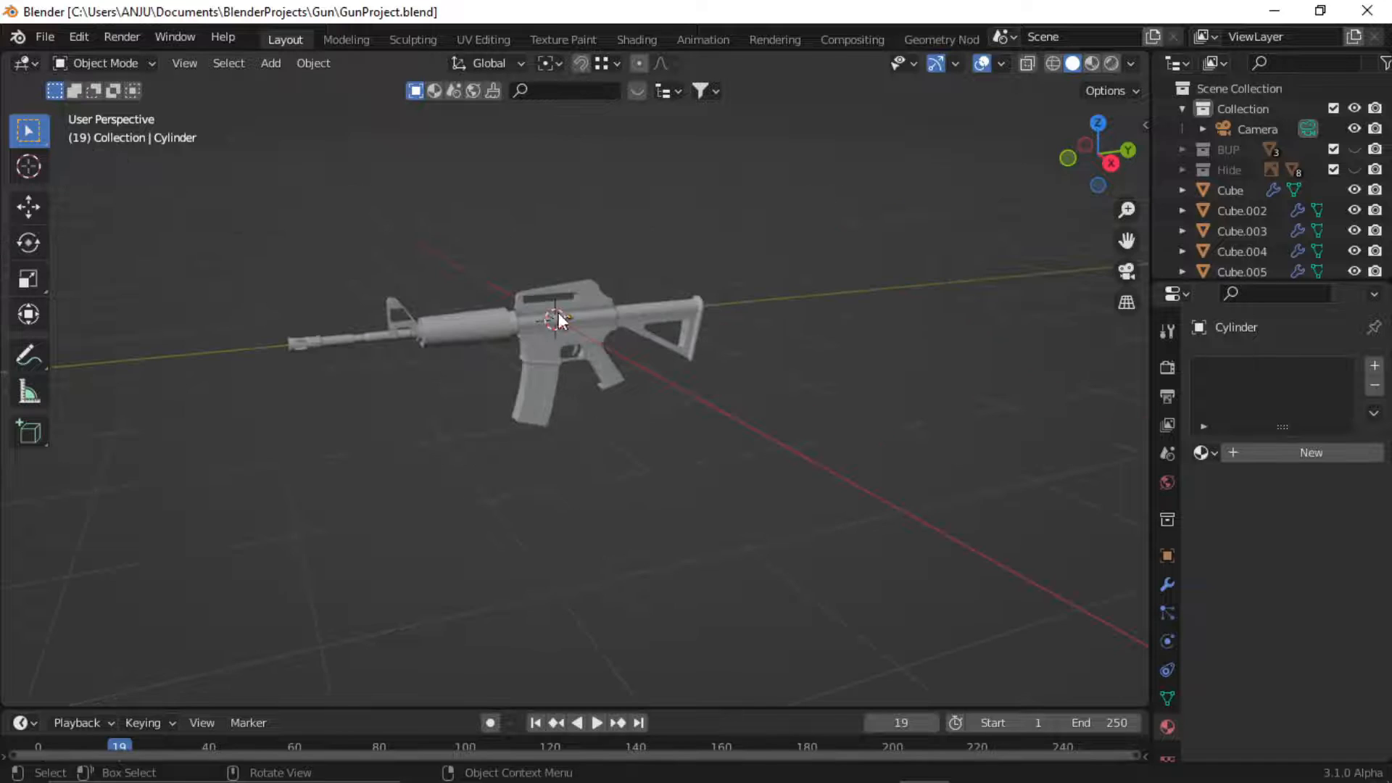
scroll(563, 337, "up", 4)
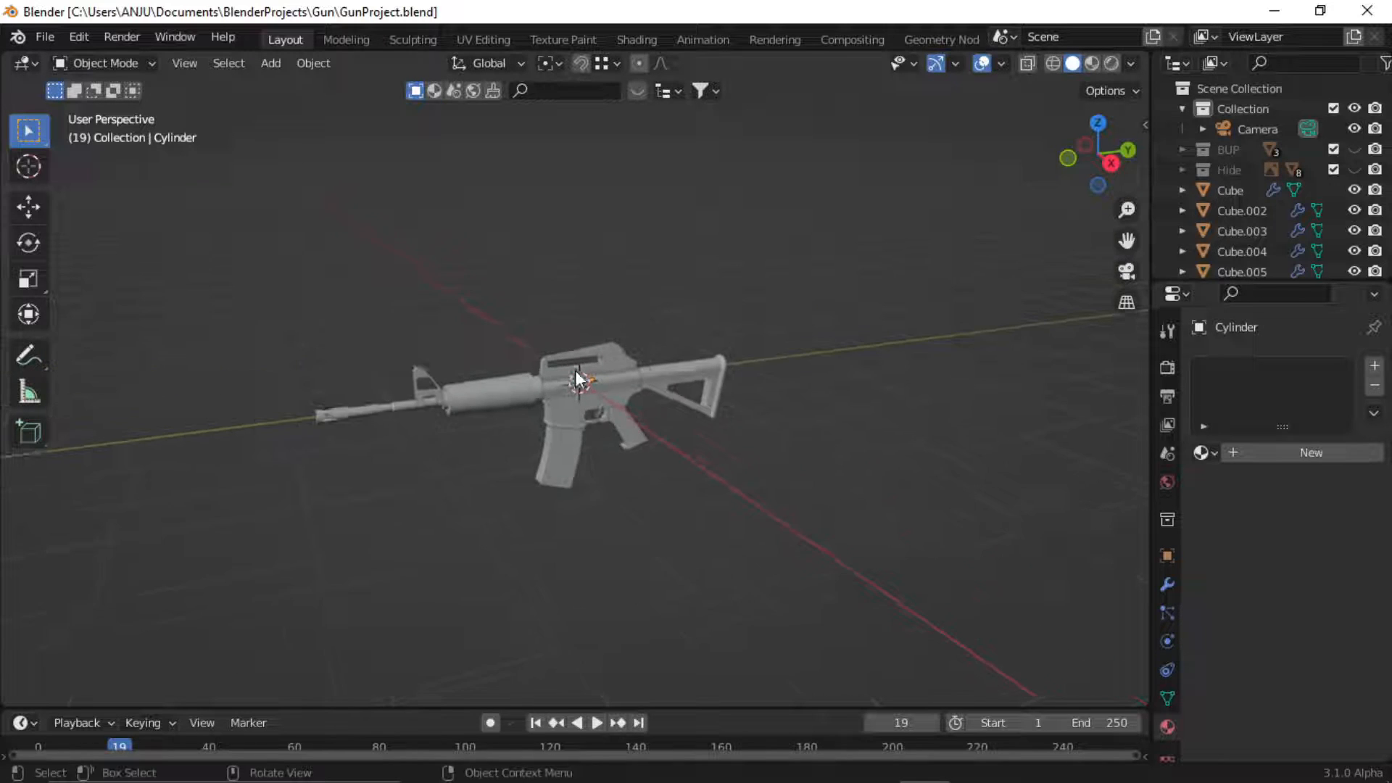
mouse_move(571, 387)
middle_mouse_down()
mouse_move(543, 435)
mouse_move(551, 419)
mouse_move(502, 372)
mouse_move(581, 424)
mouse_move(524, 379)
mouse_move(478, 403)
mouse_move(512, 396)
mouse_move(603, 439)
mouse_move(511, 385)
mouse_move(526, 416)
mouse_move(369, 493)
mouse_move(522, 411)
mouse_move(589, 437)
mouse_move(550, 391)
middle_mouse_up()
scroll(545, 404, "down", 4)
scroll(511, 396, "up", 5)
scroll(526, 417, "down", 4)
scroll(522, 412, "up", 4)
scroll(572, 443, "up", 4)
Enable Orbit Around Selection in the navigation preferences and save the preferences.
left_click(81, 37)
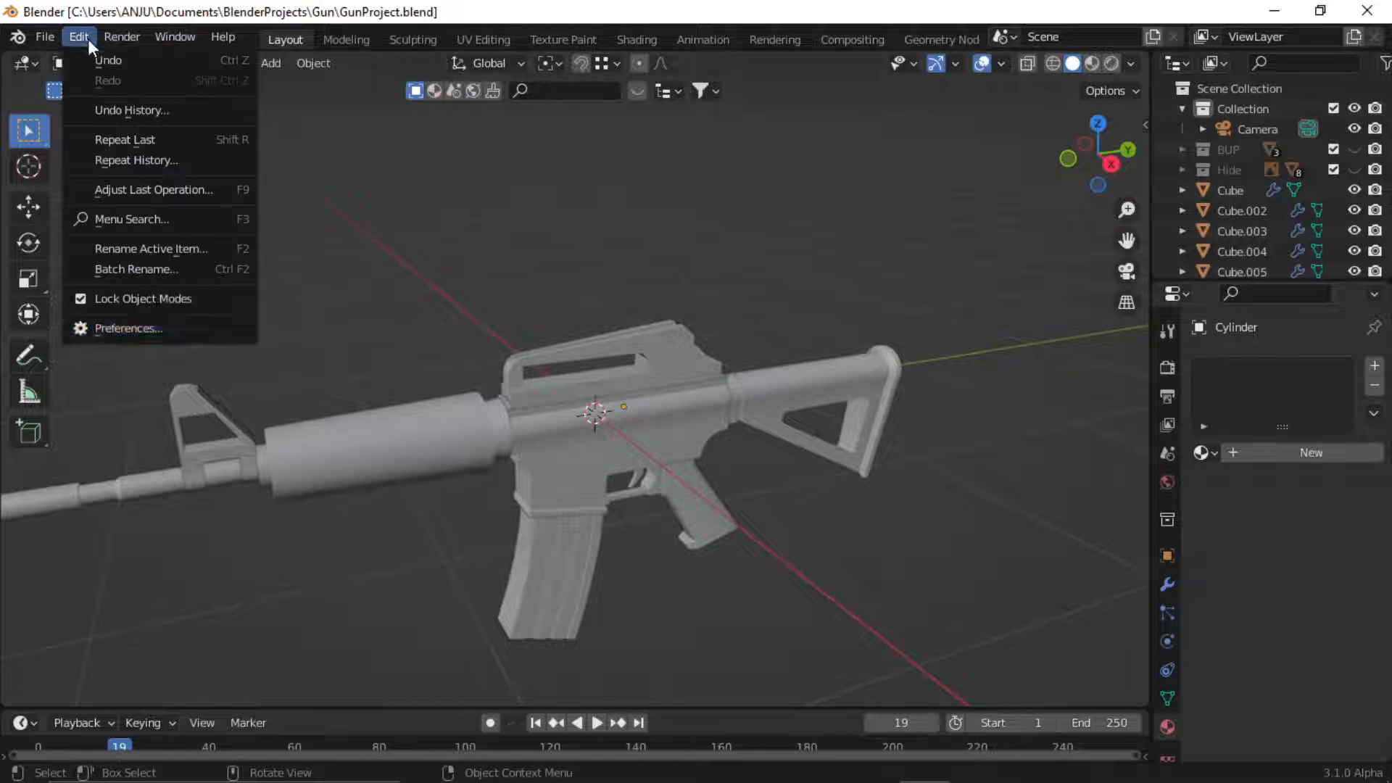
left_click(106, 335)
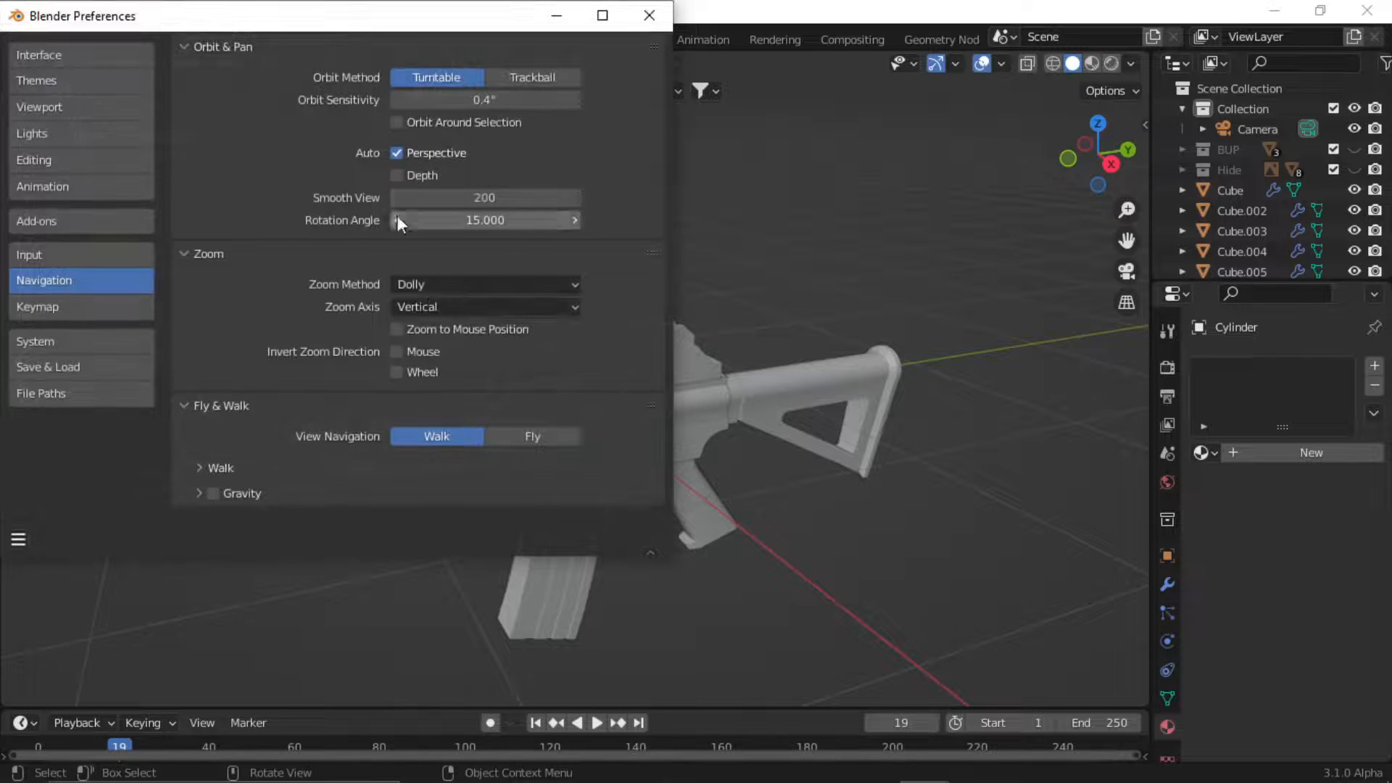
left_click(399, 122)
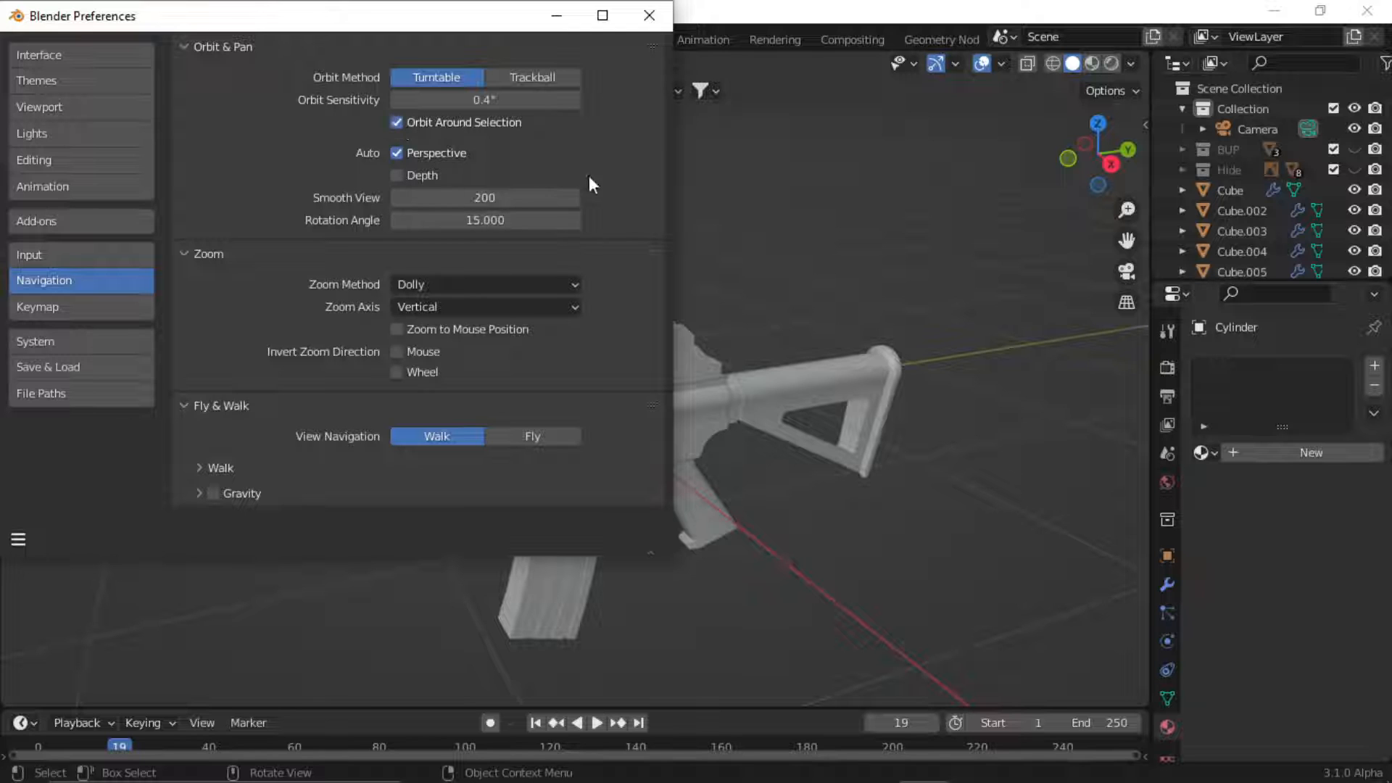
left_click(18, 539)
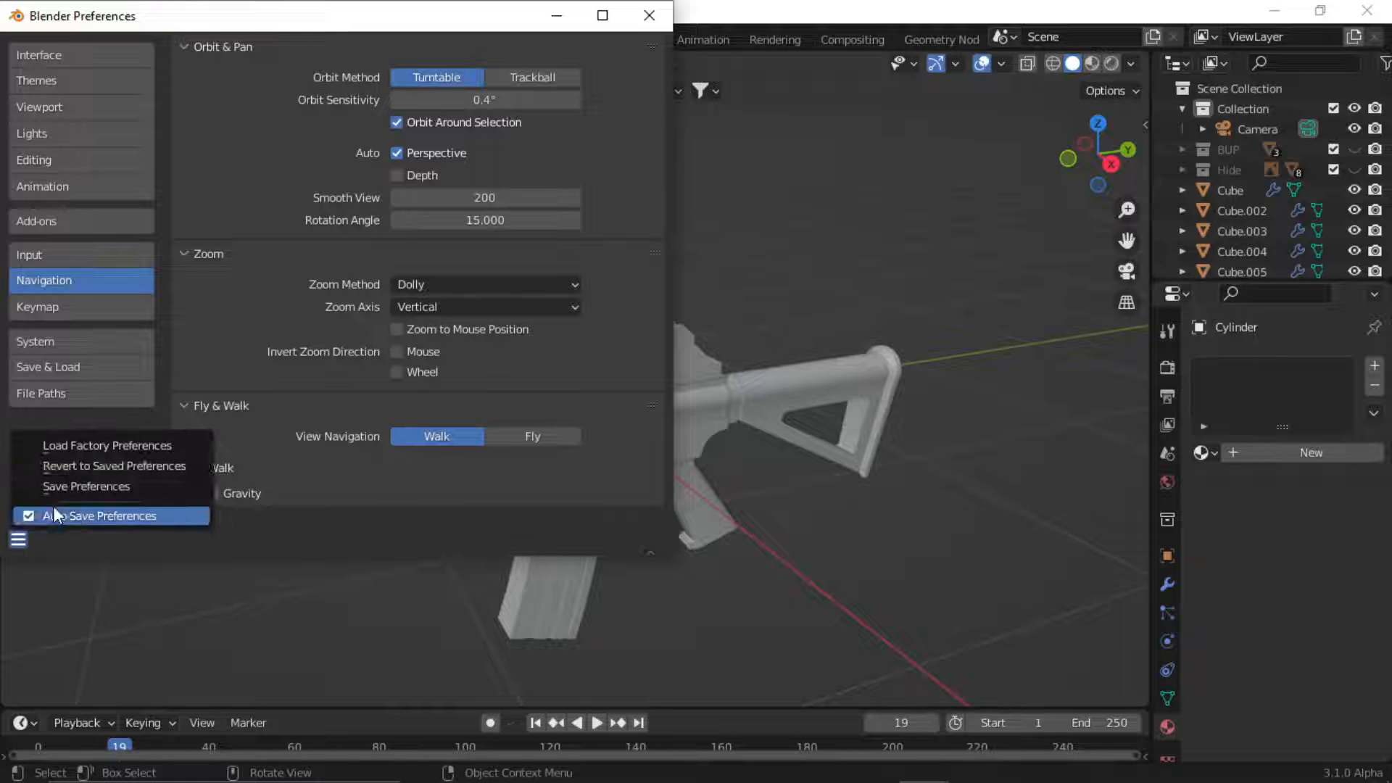
left_click(97, 486)
left_click(656, 15)
Examine how the view orbits around the selection, using the rifle's lower receiver and then its front sight.
left_click(528, 483)
scroll(607, 381, "down", 5)
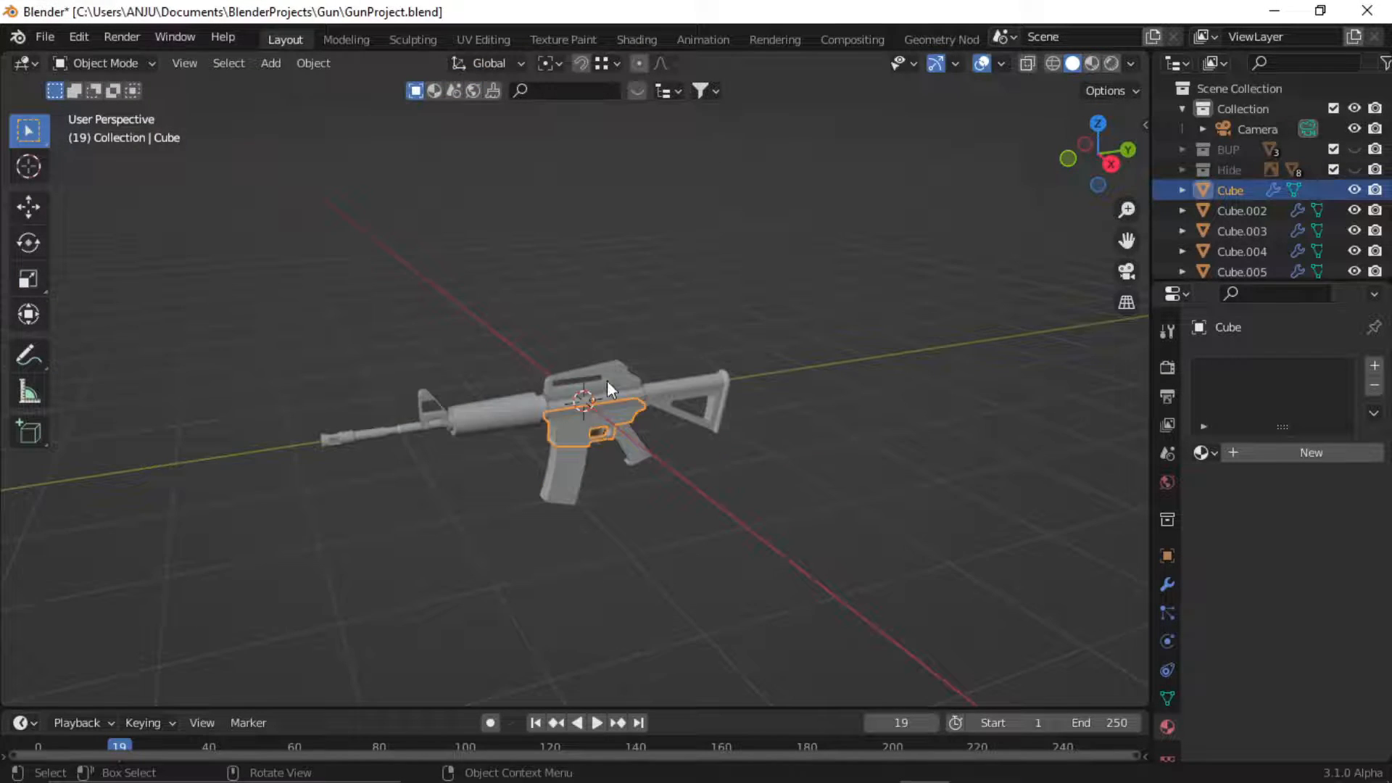
middle_click_drag(606, 380, 642, 434)
scroll(605, 445, "up", 8)
scroll(642, 434, "down", 5)
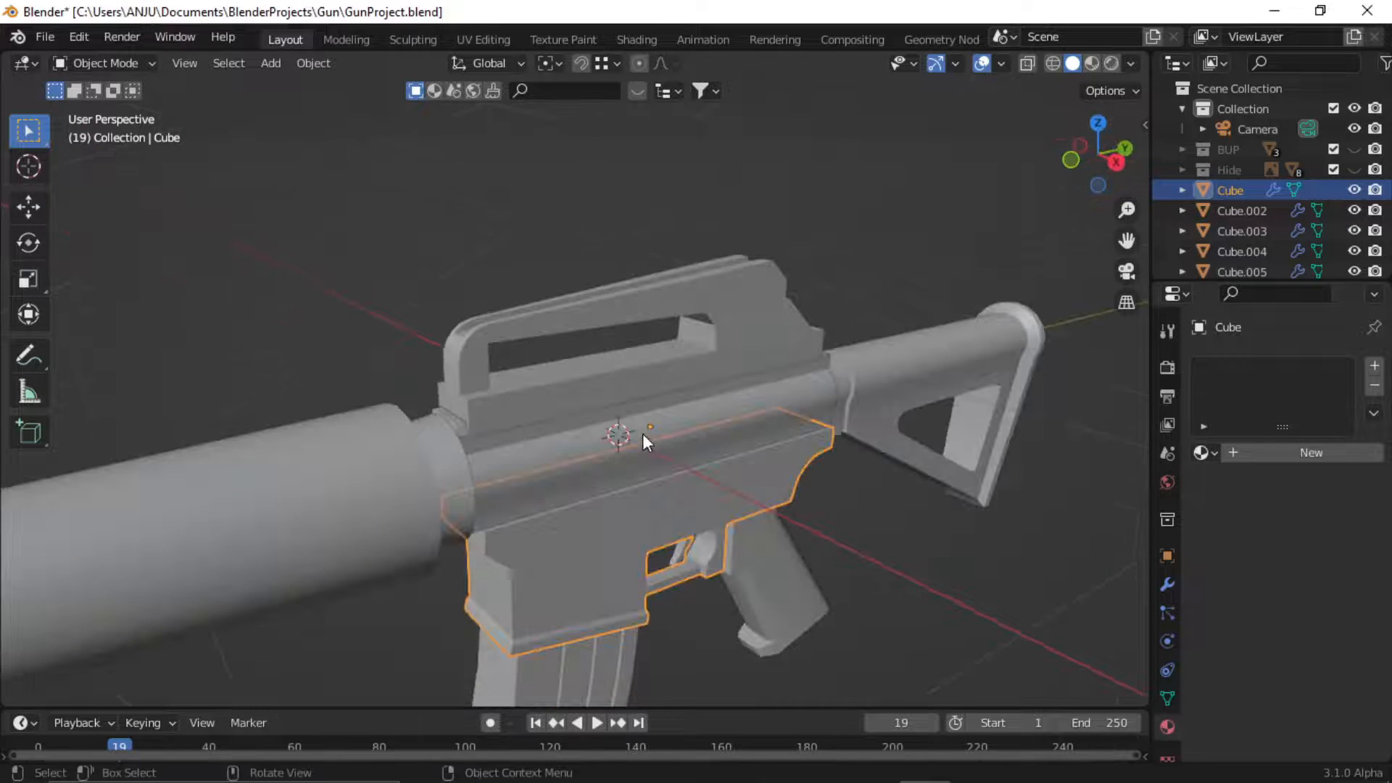
left_click(204, 484)
middle_click_drag(204, 484, 901, 472)
scroll(752, 444, "down", 5)
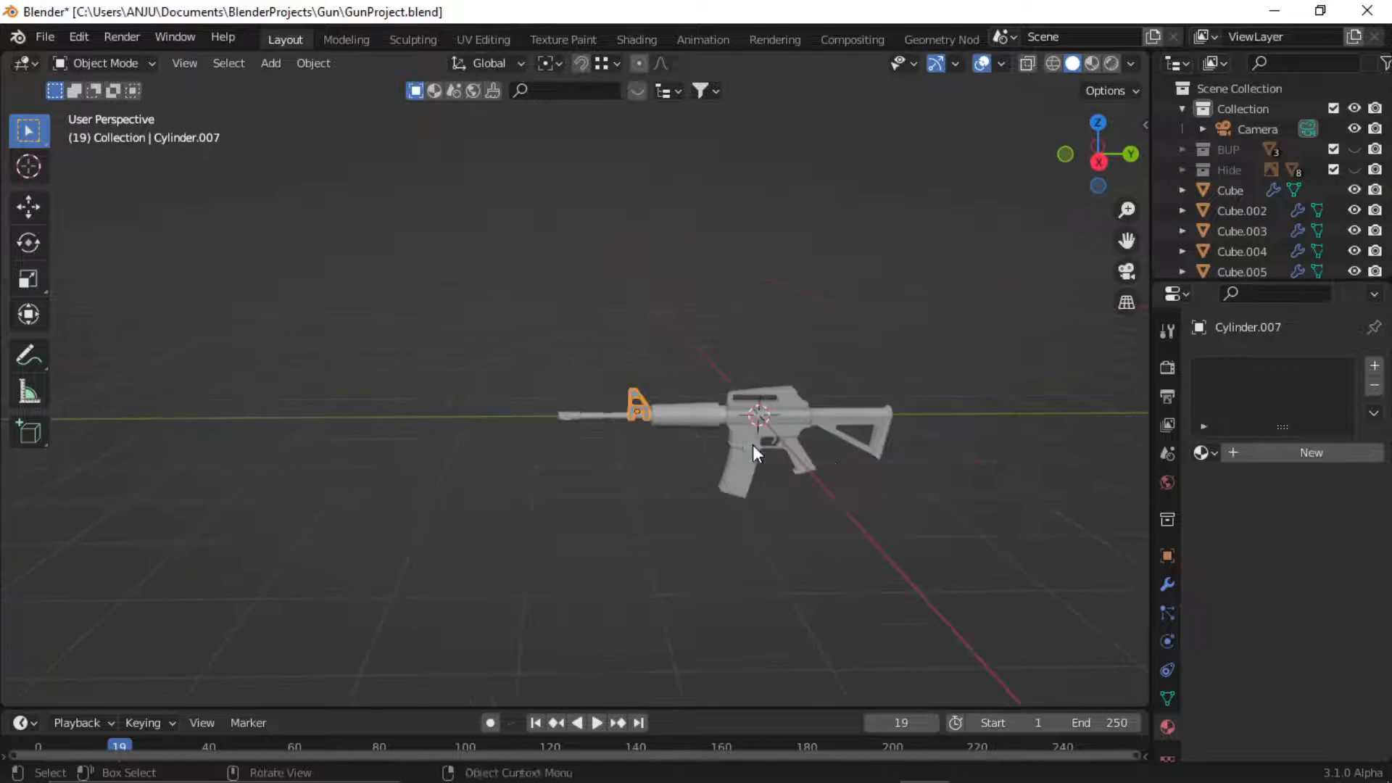
scroll(751, 491, "up", 6)
scroll(775, 543, "down", 4)
scroll(693, 412, "up", 1)
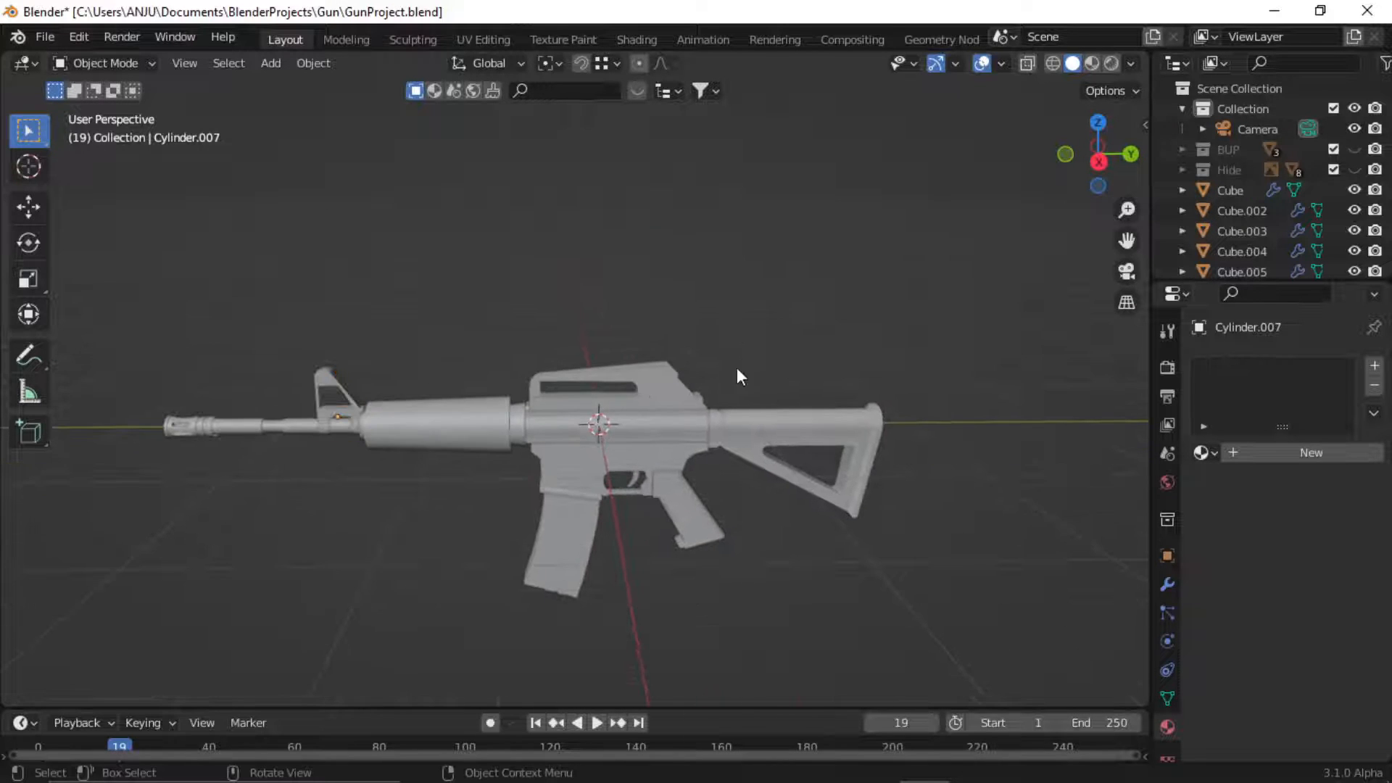
Give the rifle's cylindrical upper receiver a new material and open its node setup in the Shading workspace.
left_click(1289, 452)
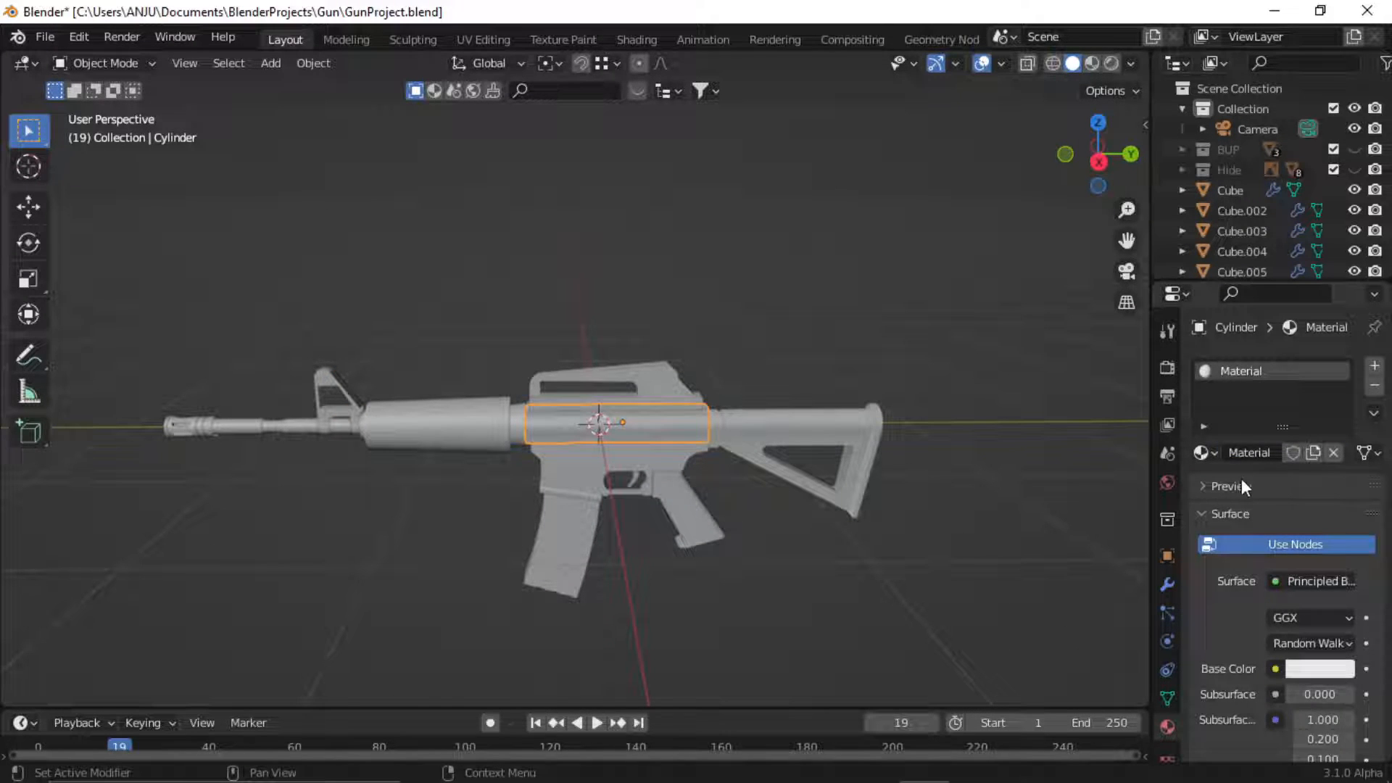
double_click(1289, 367)
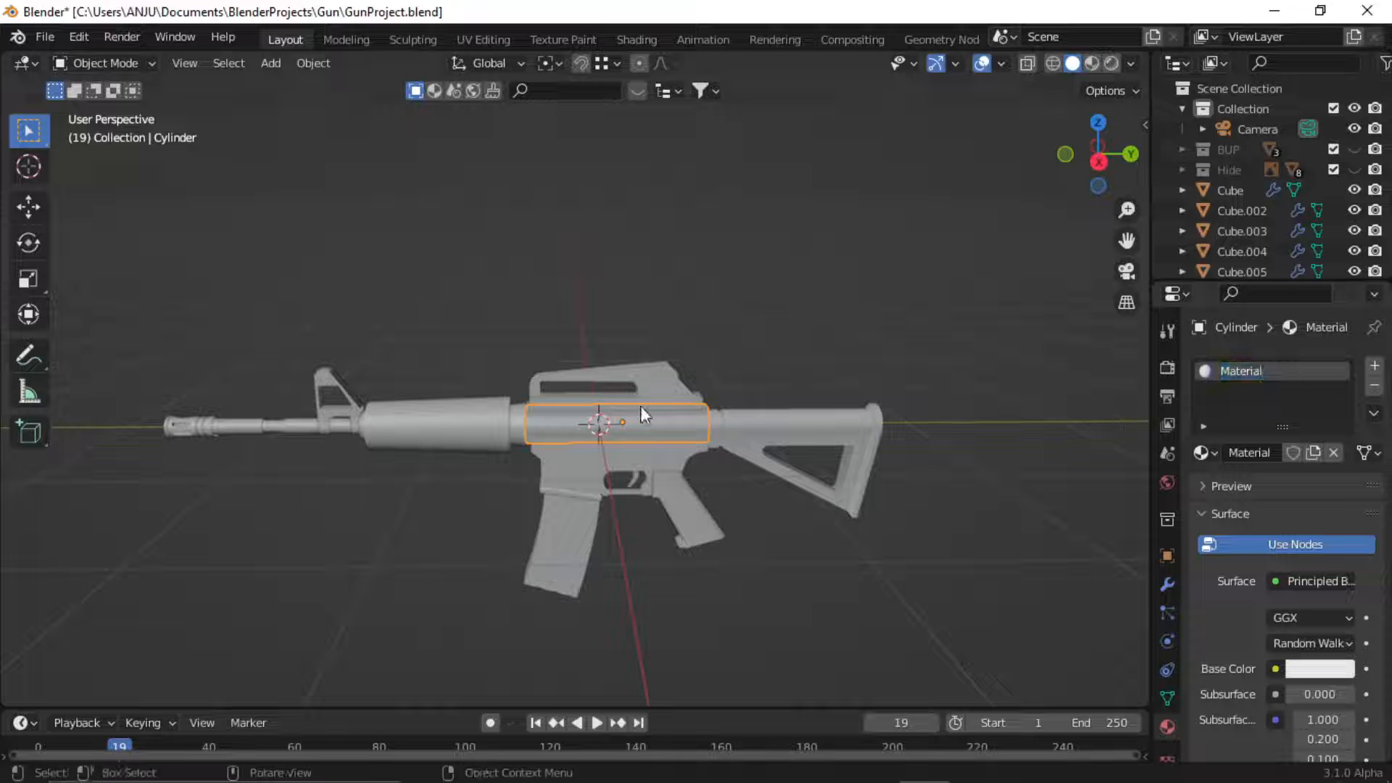
left_click(637, 39)
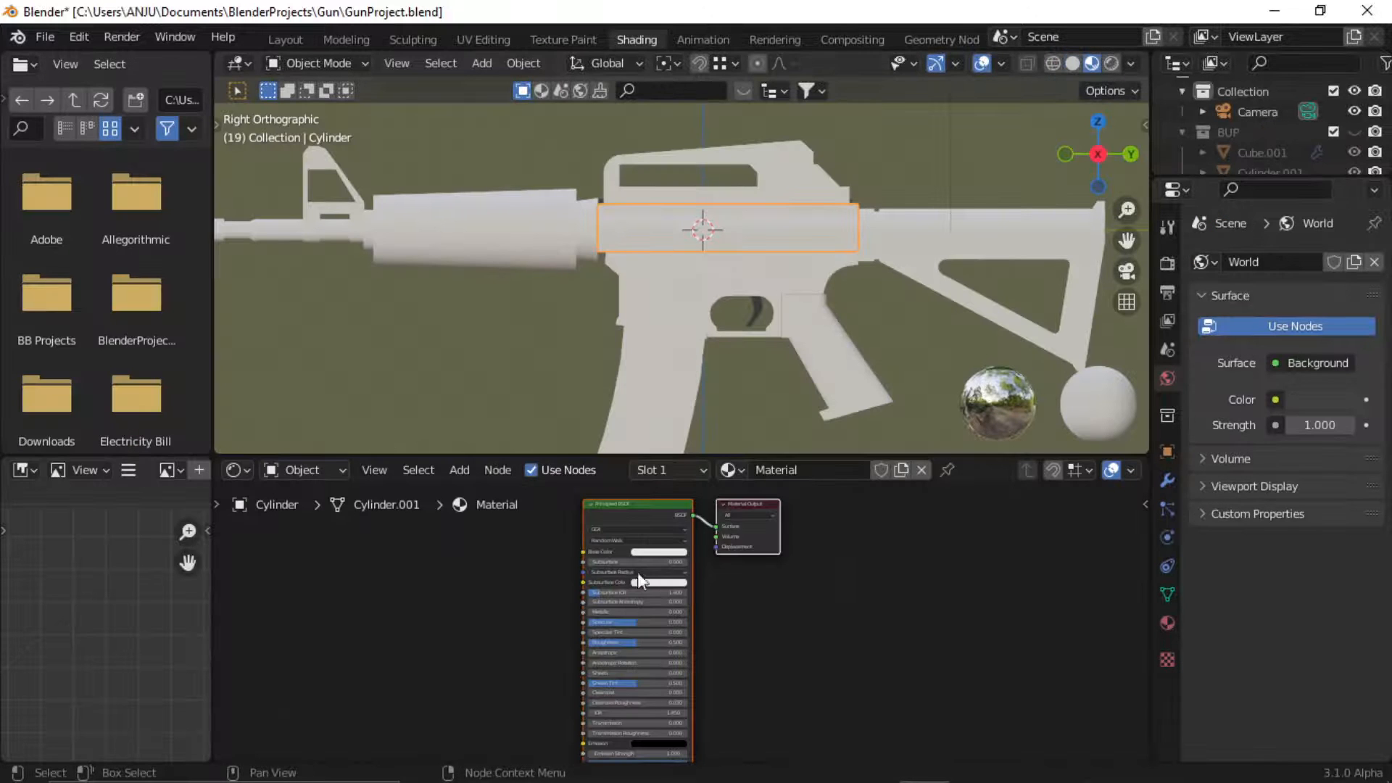
middle_click_drag(638, 572, 677, 602)
scroll(677, 604, "up", 1)
Switch to File Explorer, go to the BlenderProjects Gun folder and preview the GradientC palette image.
left_click(577, 765)
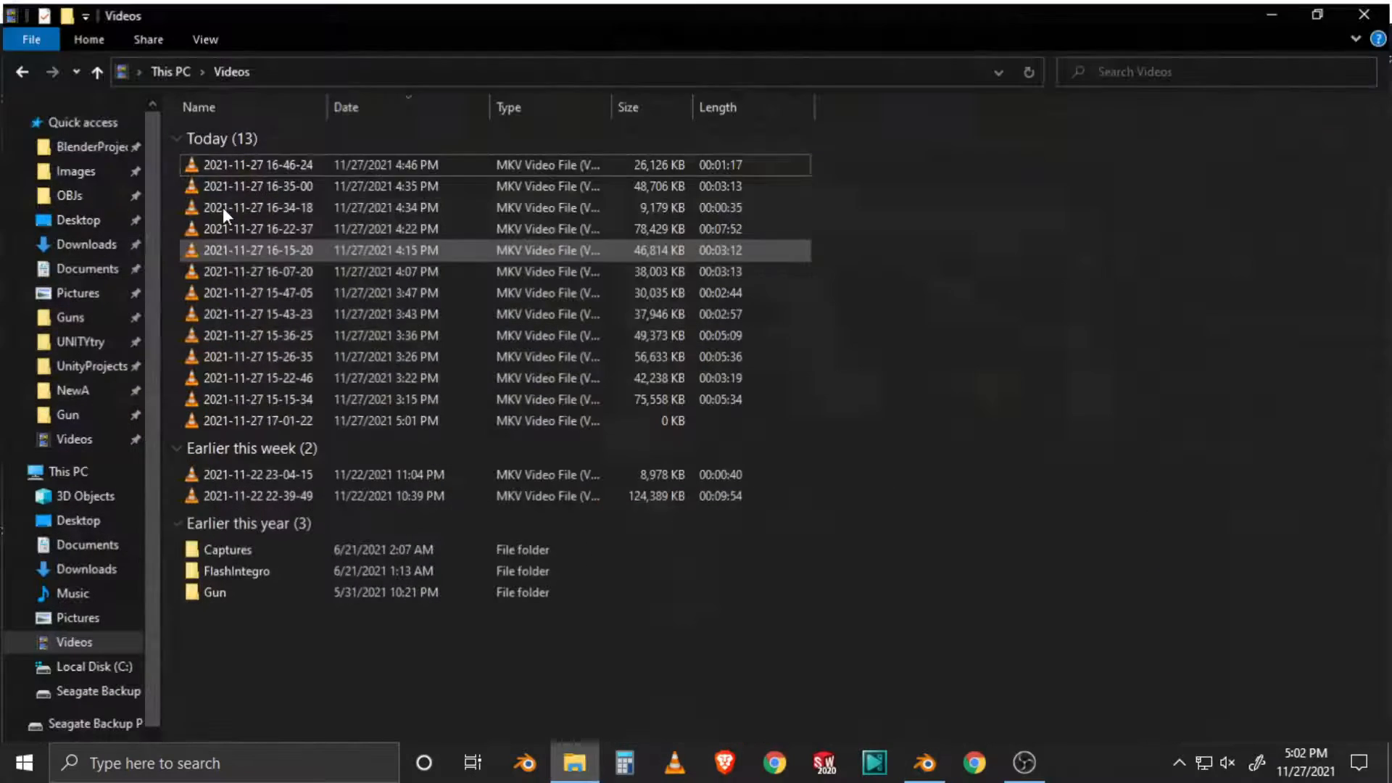
left_click(21, 67)
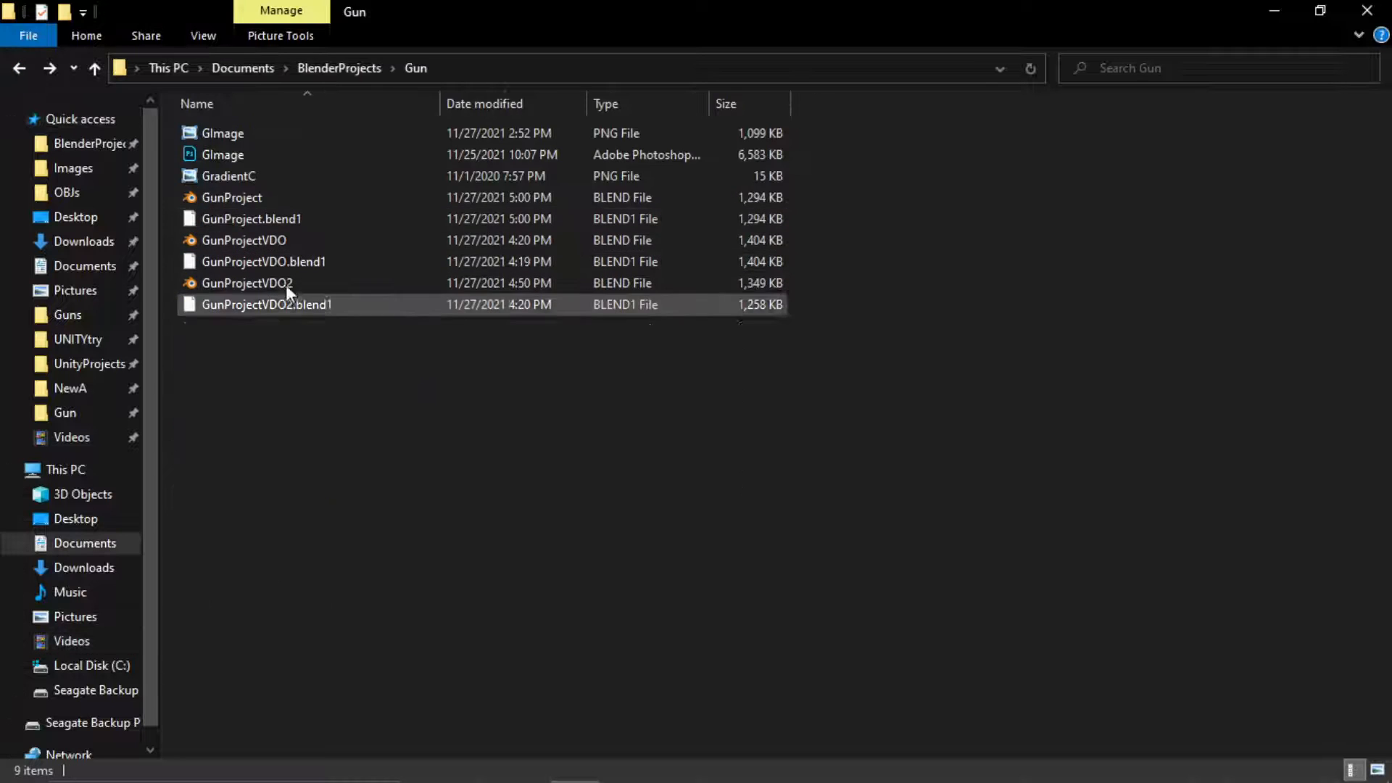
double_click(252, 175)
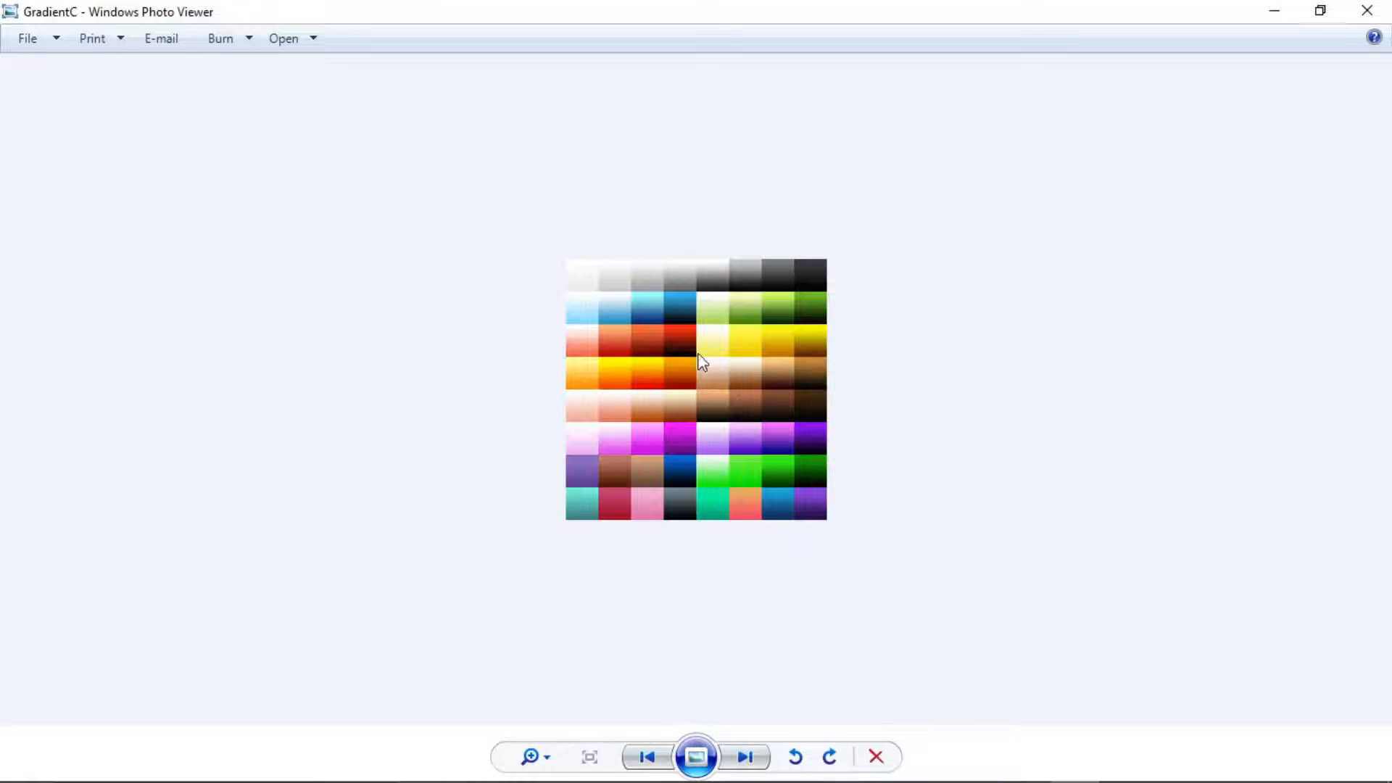
left_click(1385, 4)
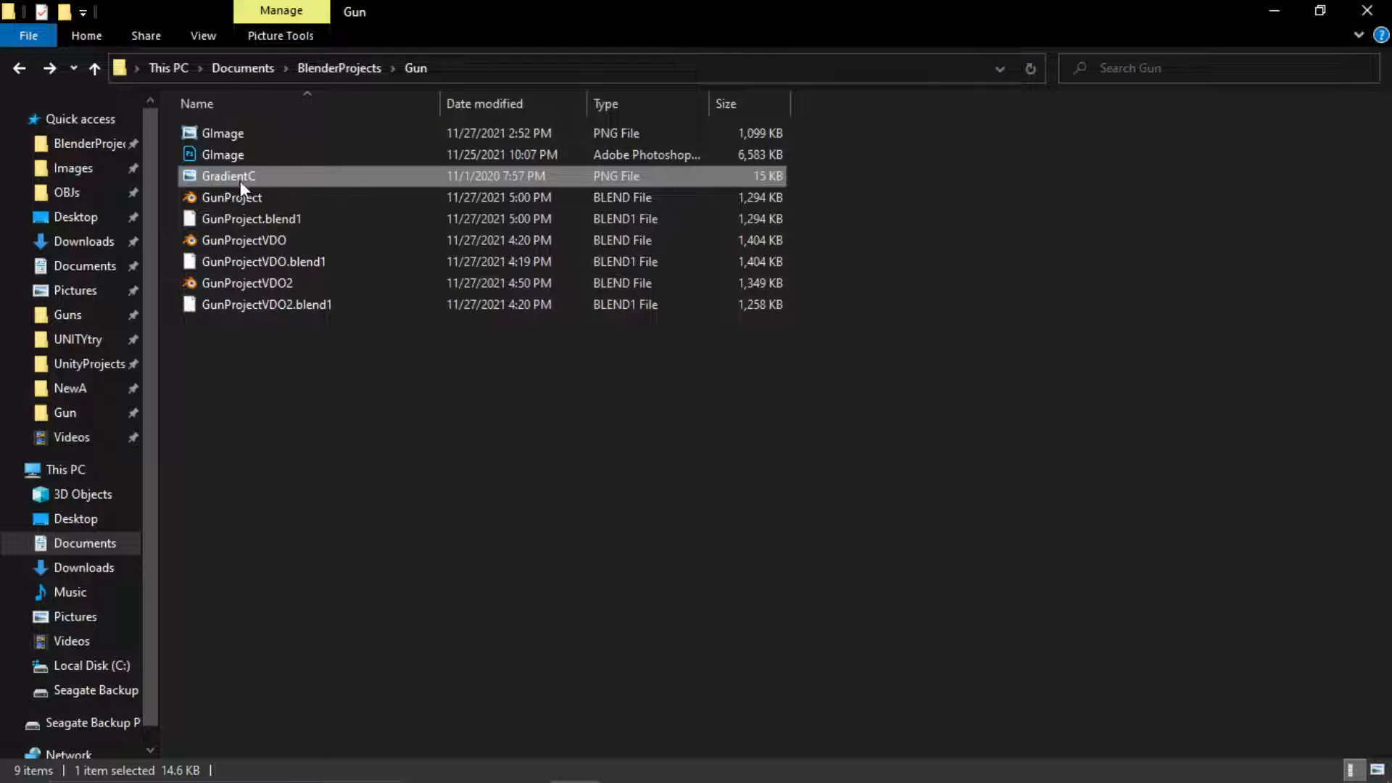
Bring GradientC.png into the receiver's material as an image texture and connect its Color to the shader's Base Color.
left_click_drag(240, 181, 536, 558)
scroll(441, 599, "up", 2)
left_click_drag(591, 553, 589, 550)
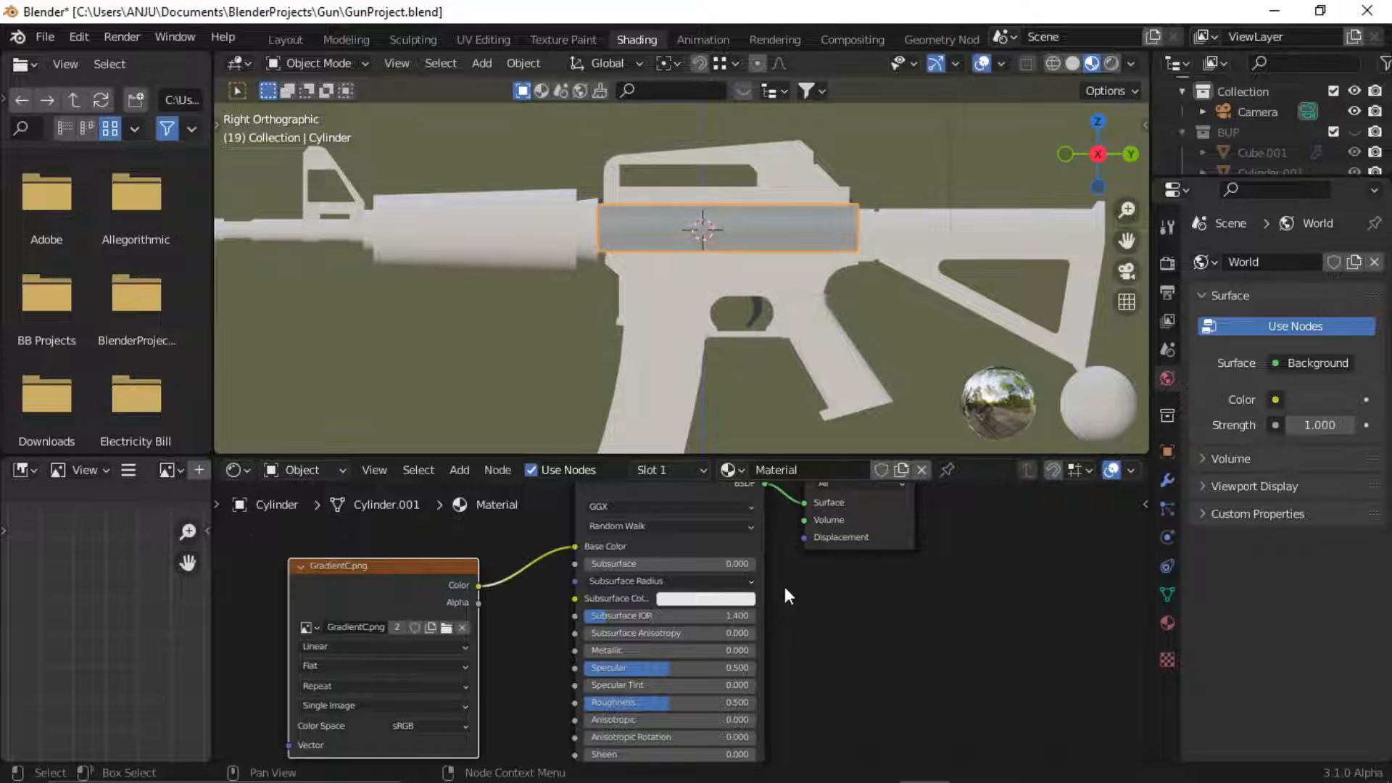
middle_click_drag(880, 608, 887, 646)
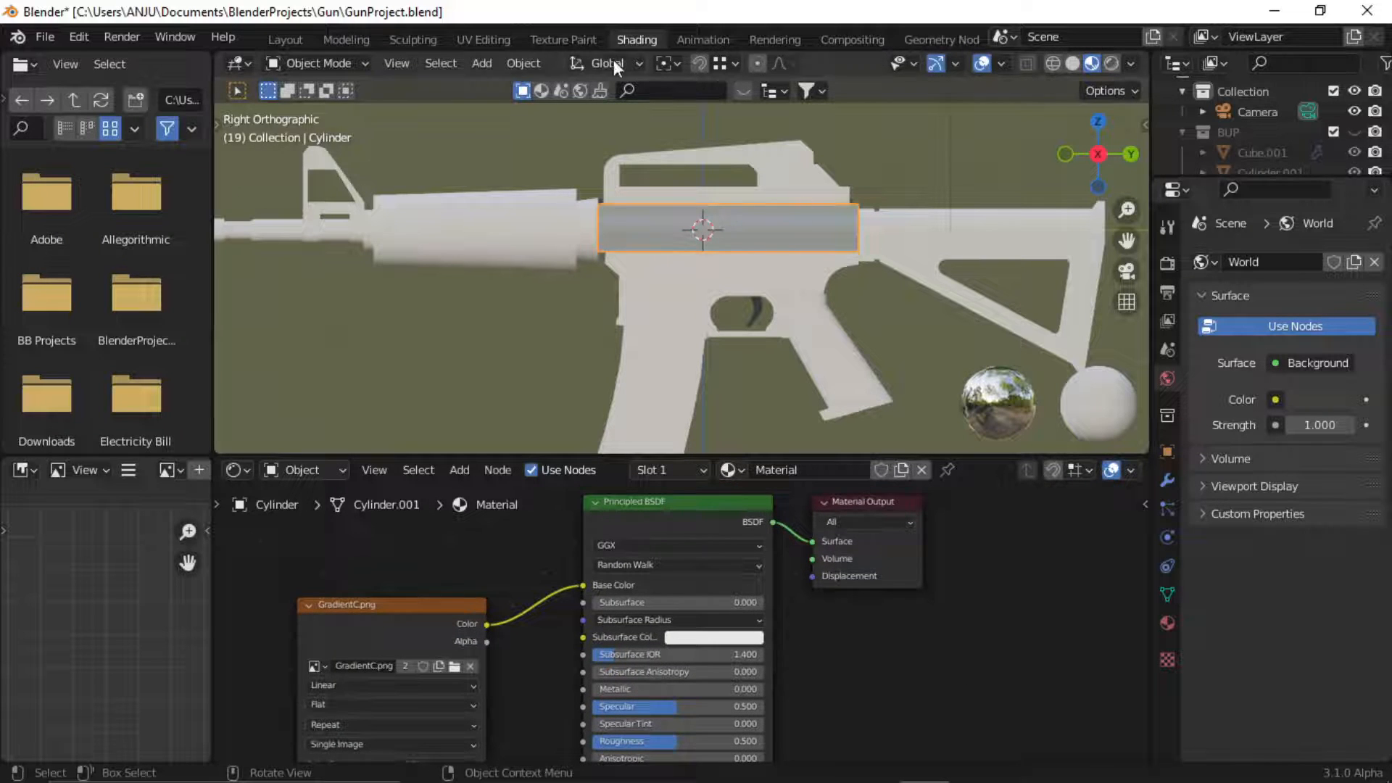
In the UV Editing workspace, select the upper receiver's entire mesh and unwrap it over the GradientC palette.
left_click(484, 43)
scroll(833, 450, "up", 4)
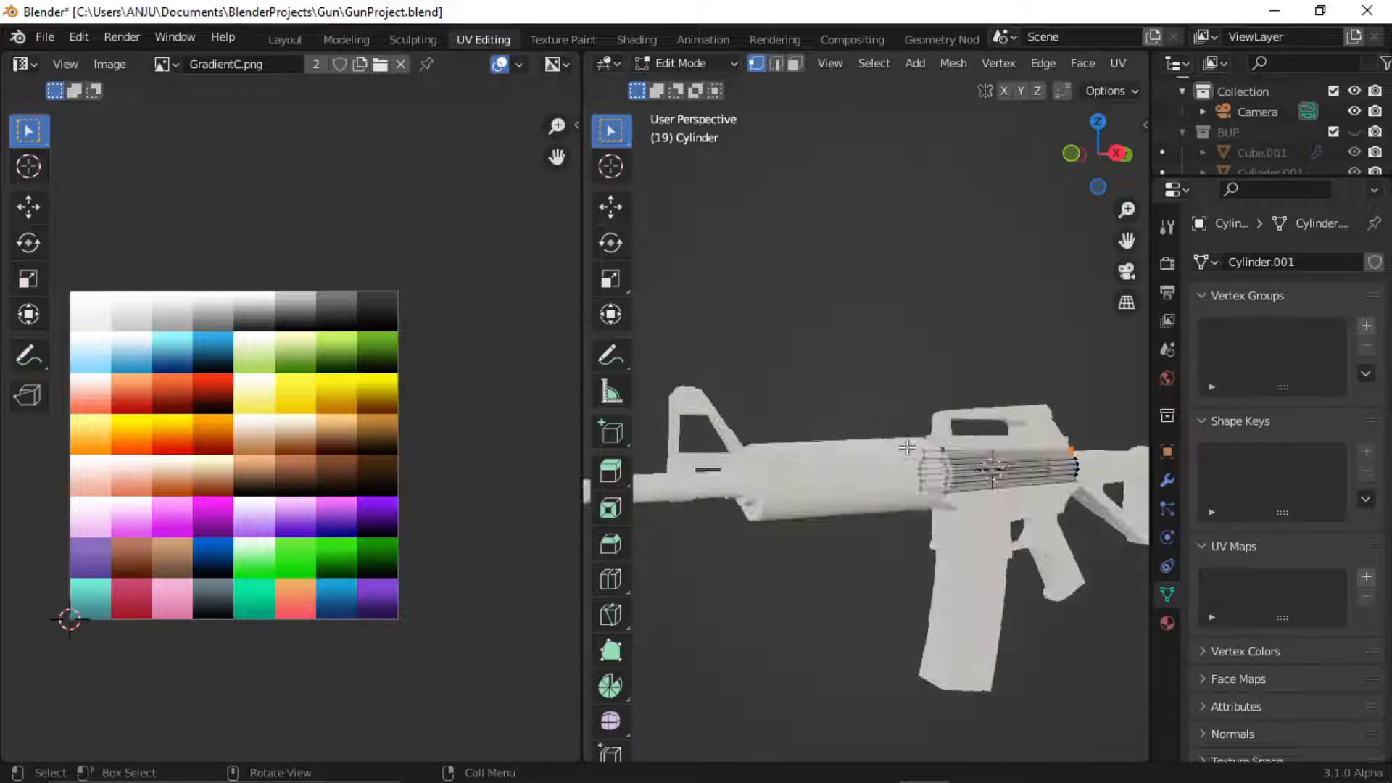
middle_click_drag(899, 448, 986, 462, "alt")
scroll(986, 463, "up", 3)
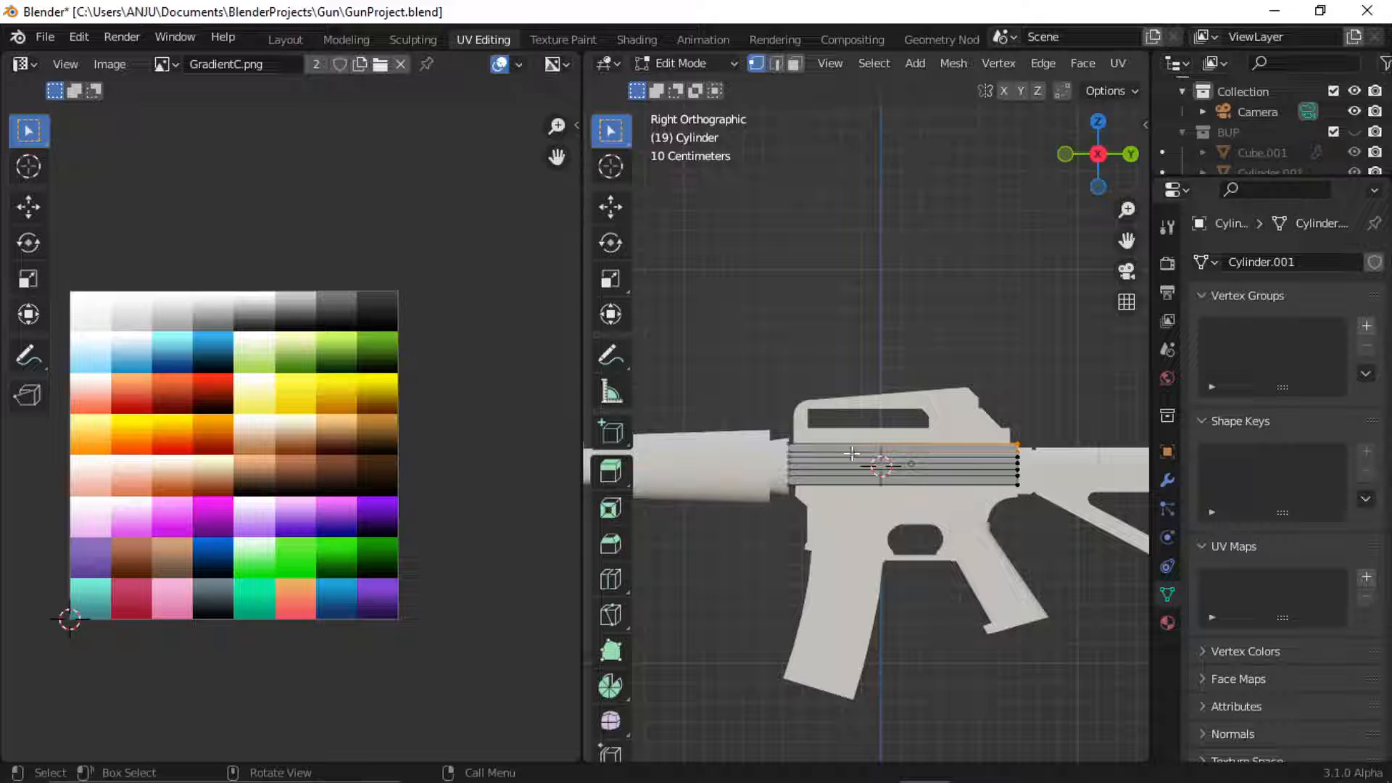
key("a")
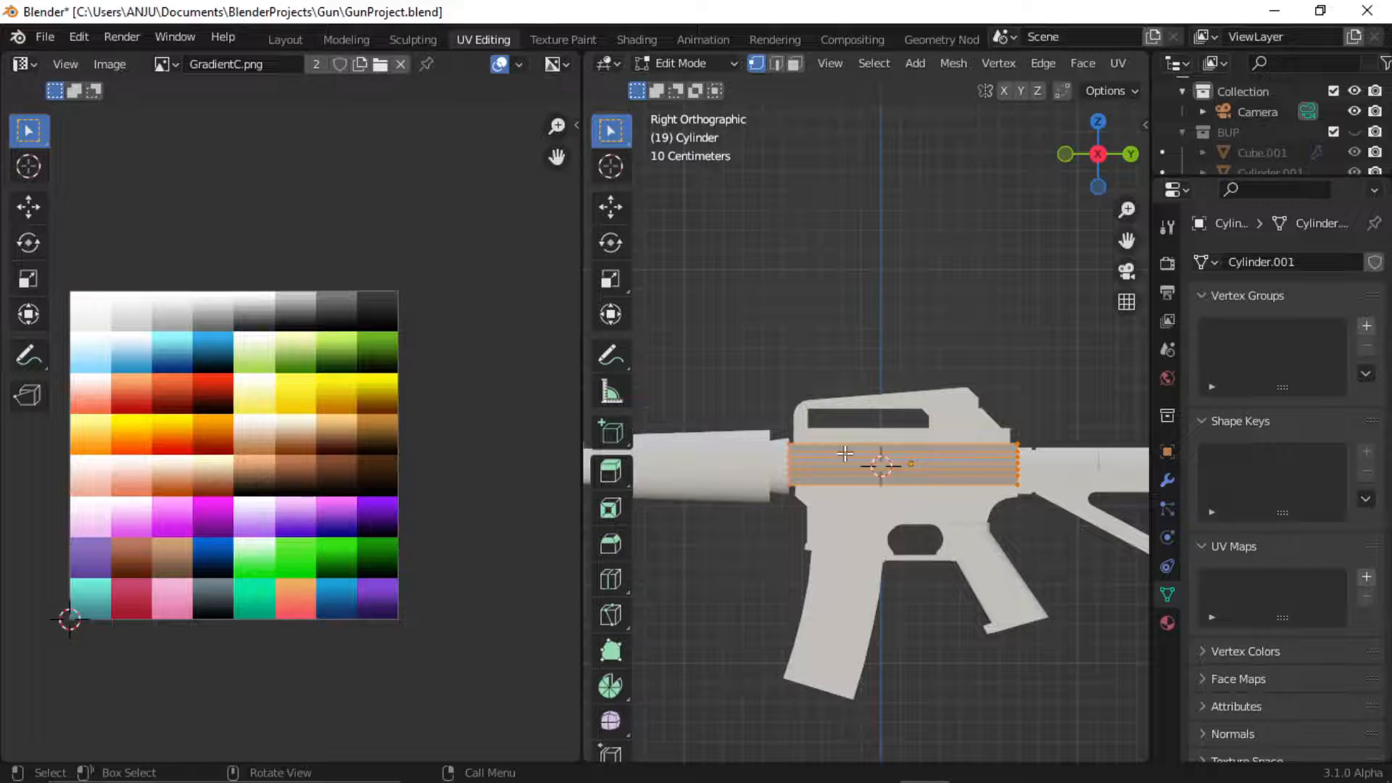
key("u")
left_click(770, 132)
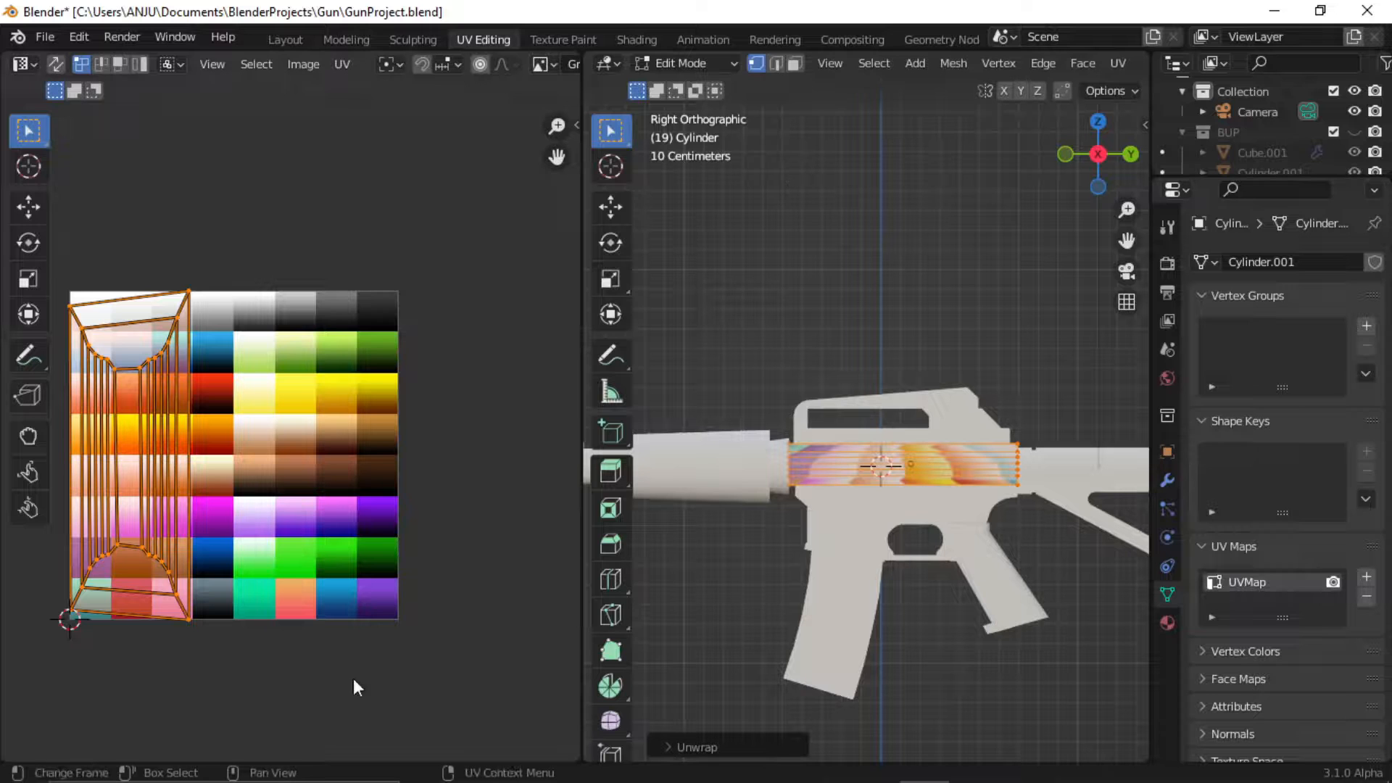
Merge the upper receiver's UVs at their center and move the merged point onto a dark grey swatch of the palette.
key("m")
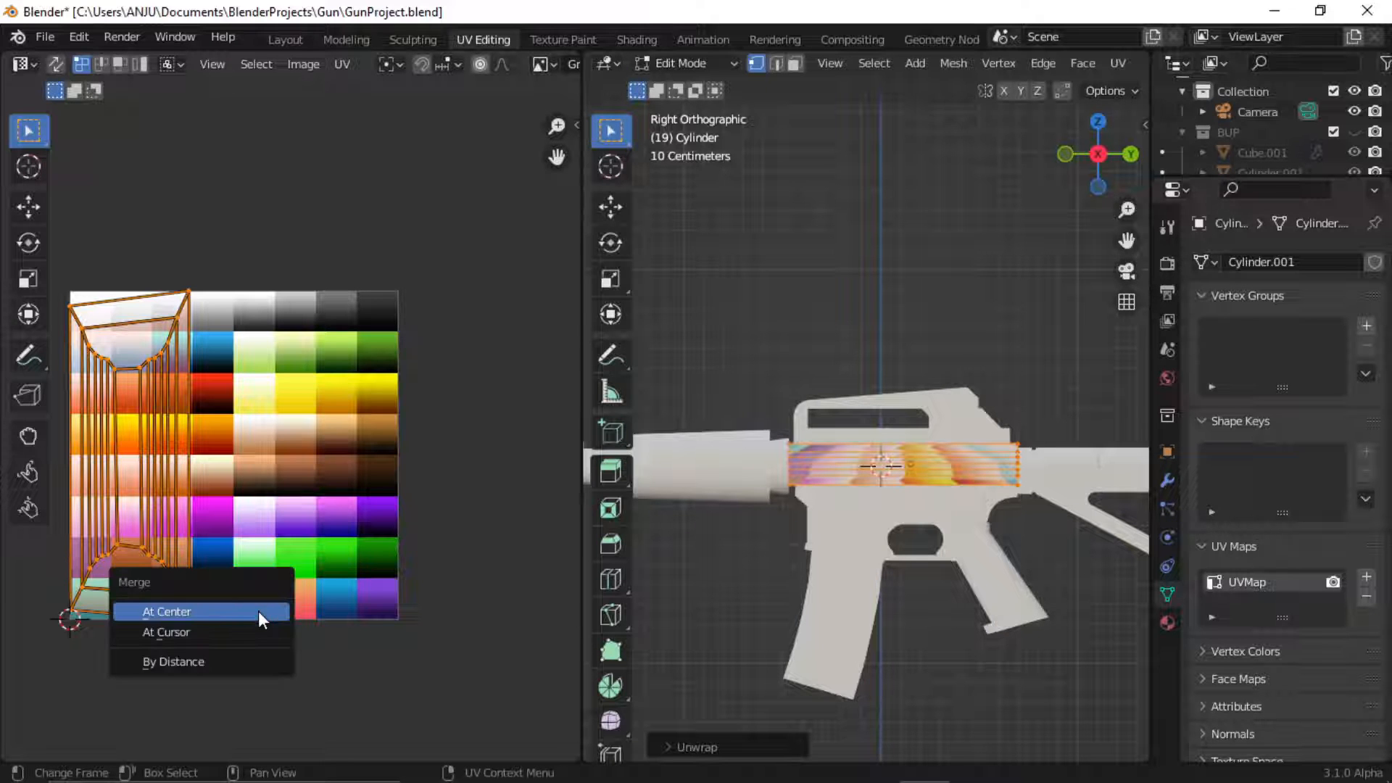
left_click(235, 613)
scroll(150, 555, "up", 2)
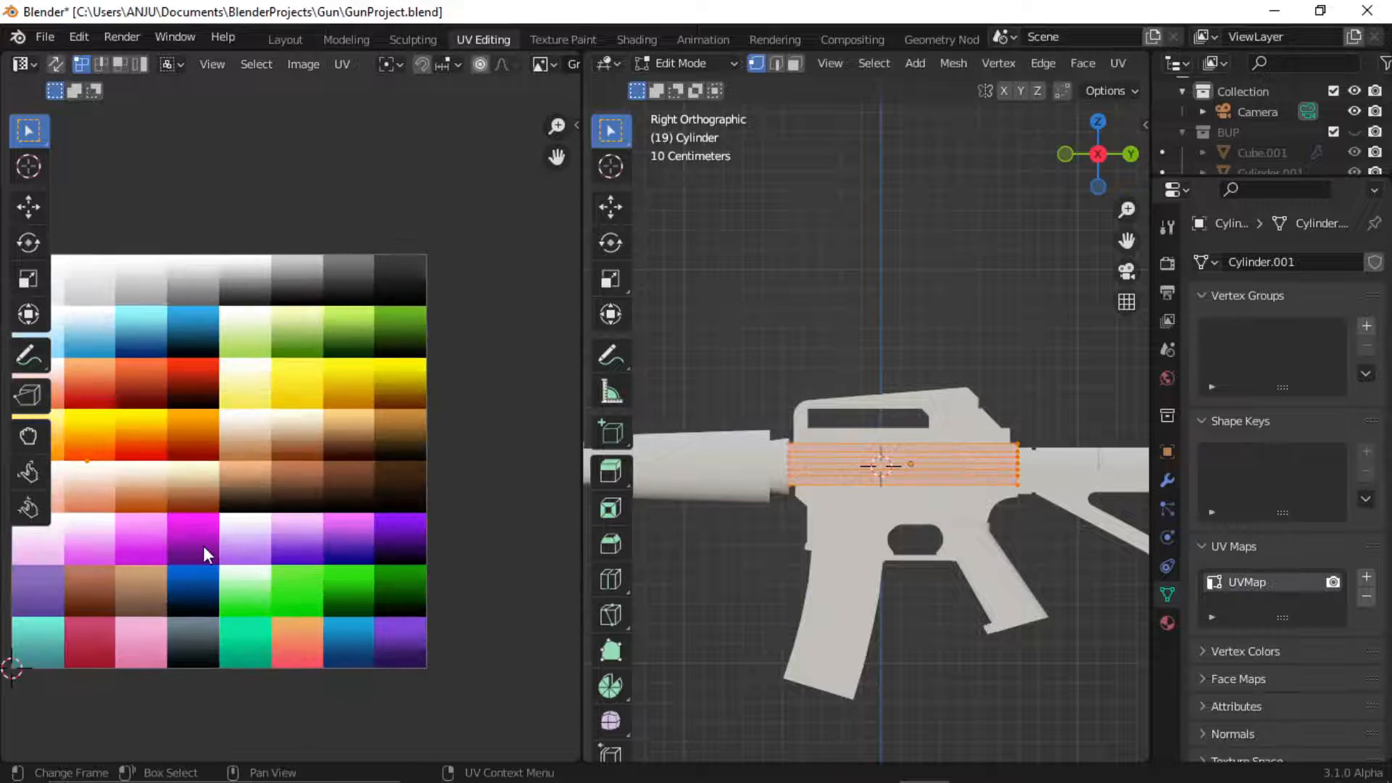
key("g")
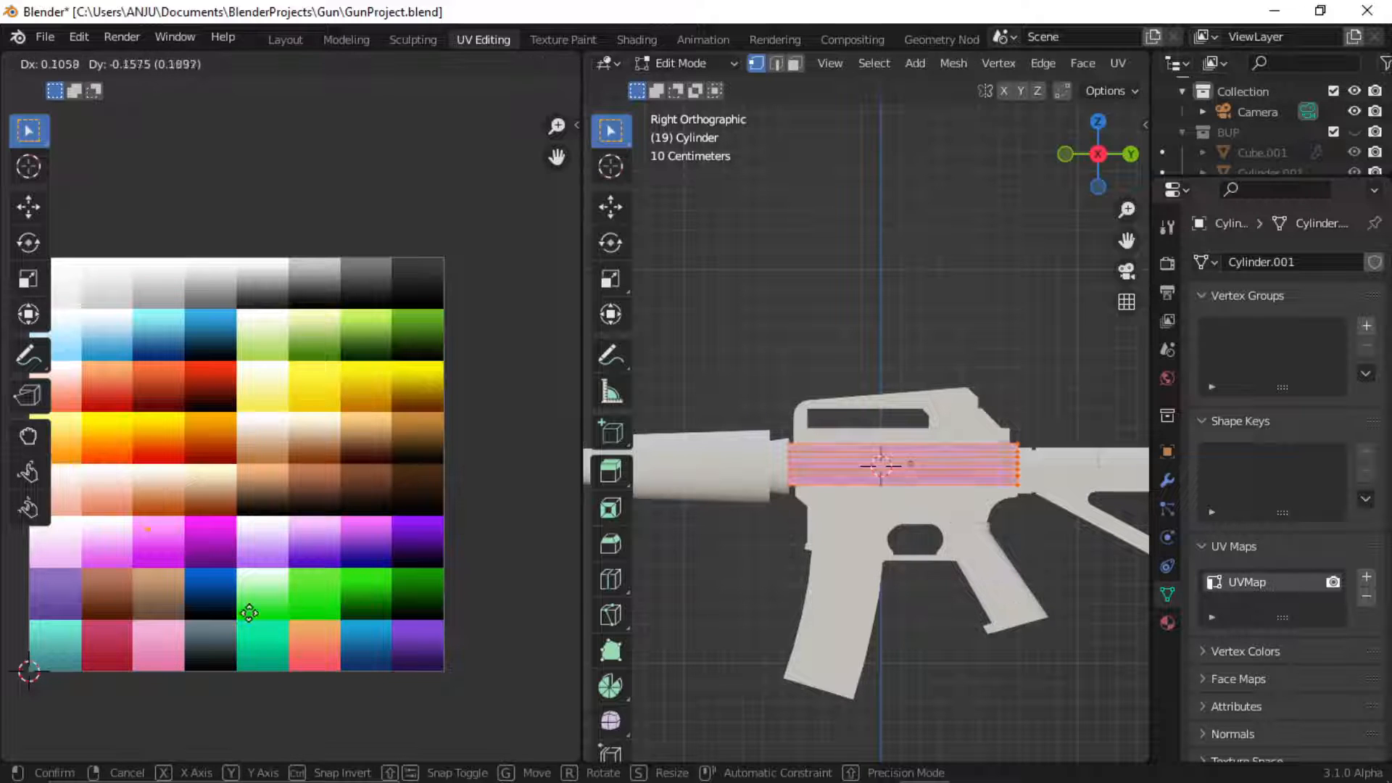
left_click(288, 682)
left_click(1030, 638)
key("Tab")
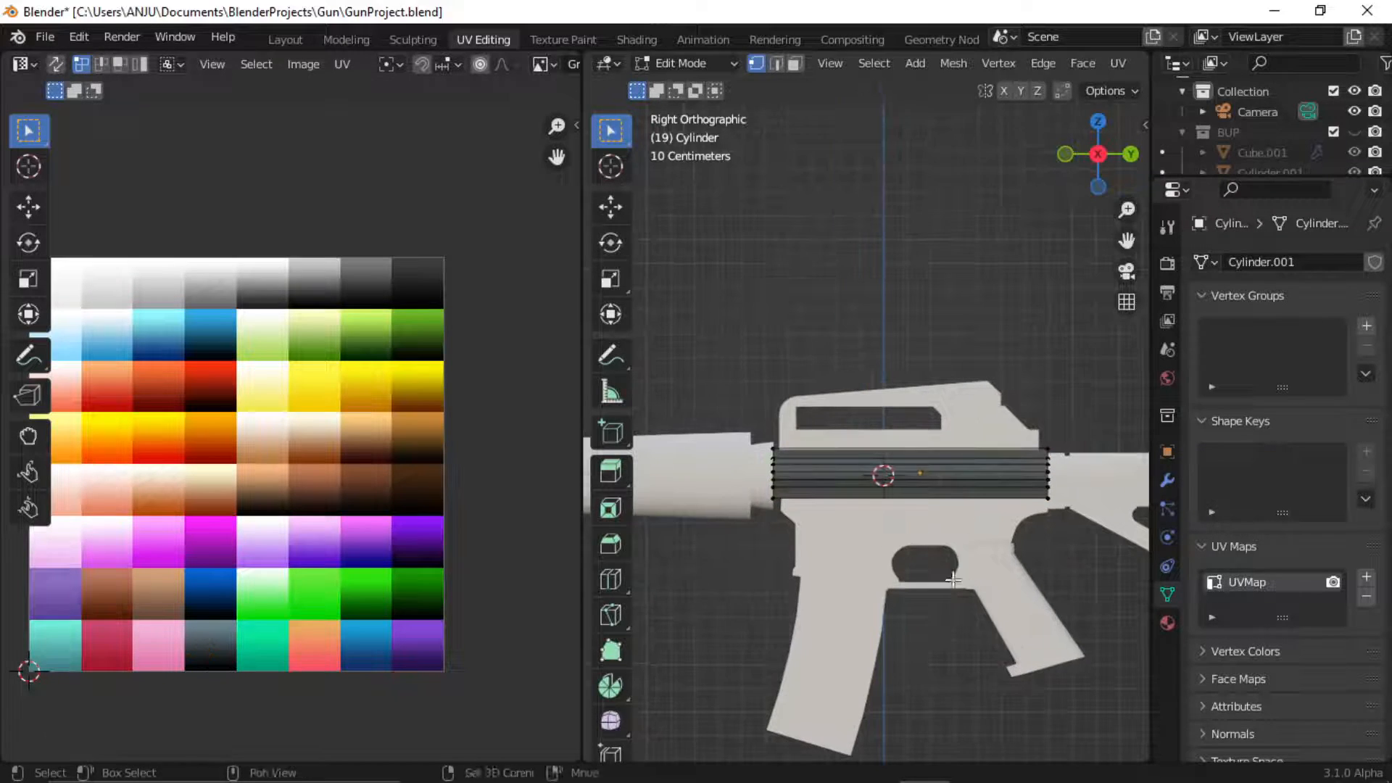
Select the lower receiver, unwrap its entire mesh and merge the resulting UVs at their center.
scroll(1015, 638, "up", 1)
left_click(802, 476)
key("Tab")
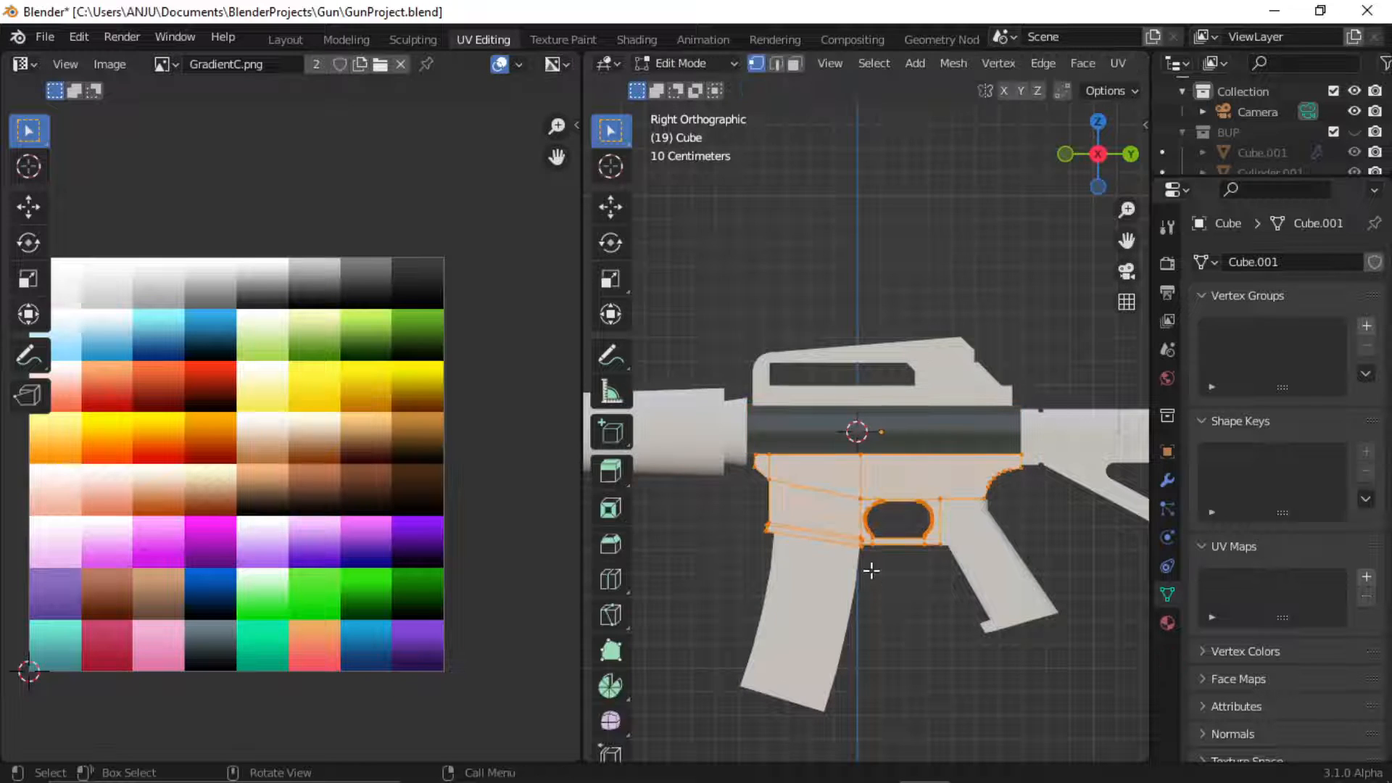
key("u")
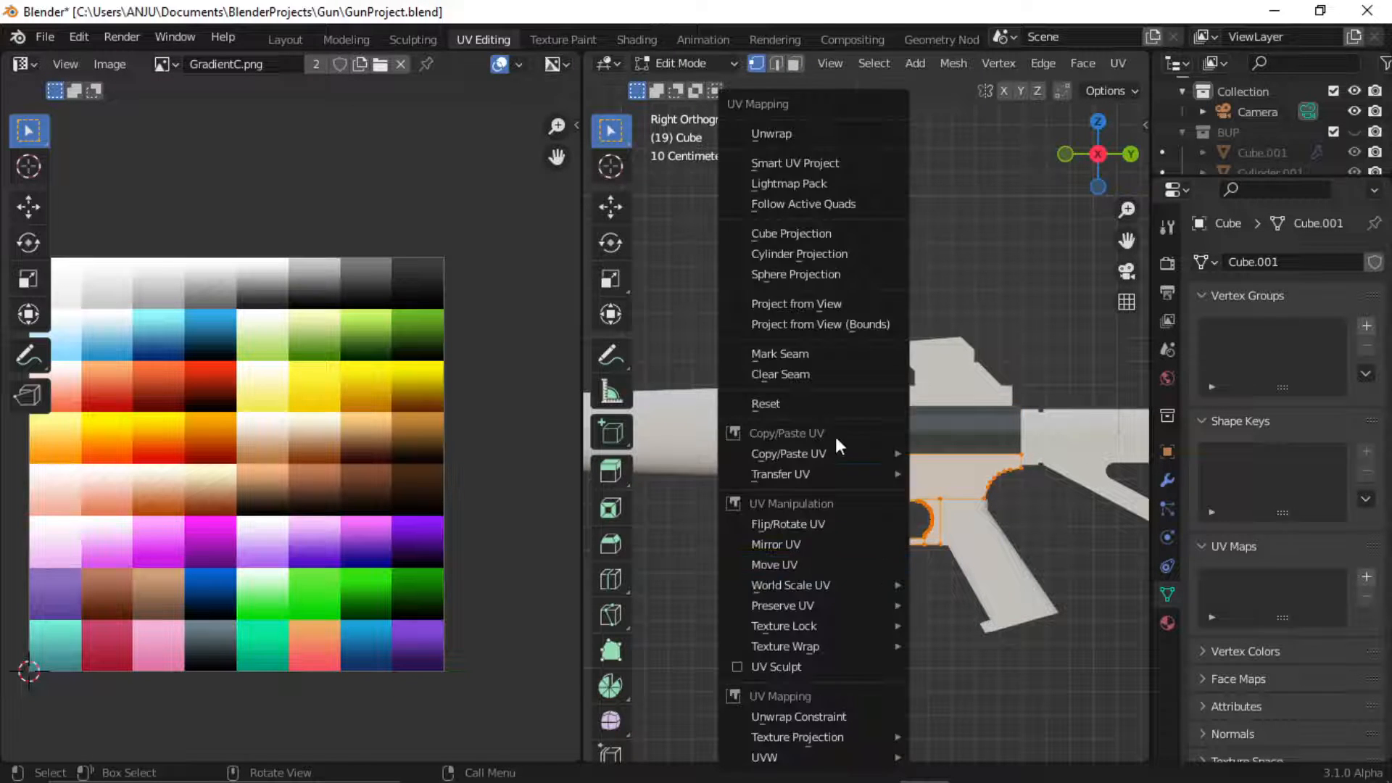
left_click(845, 133)
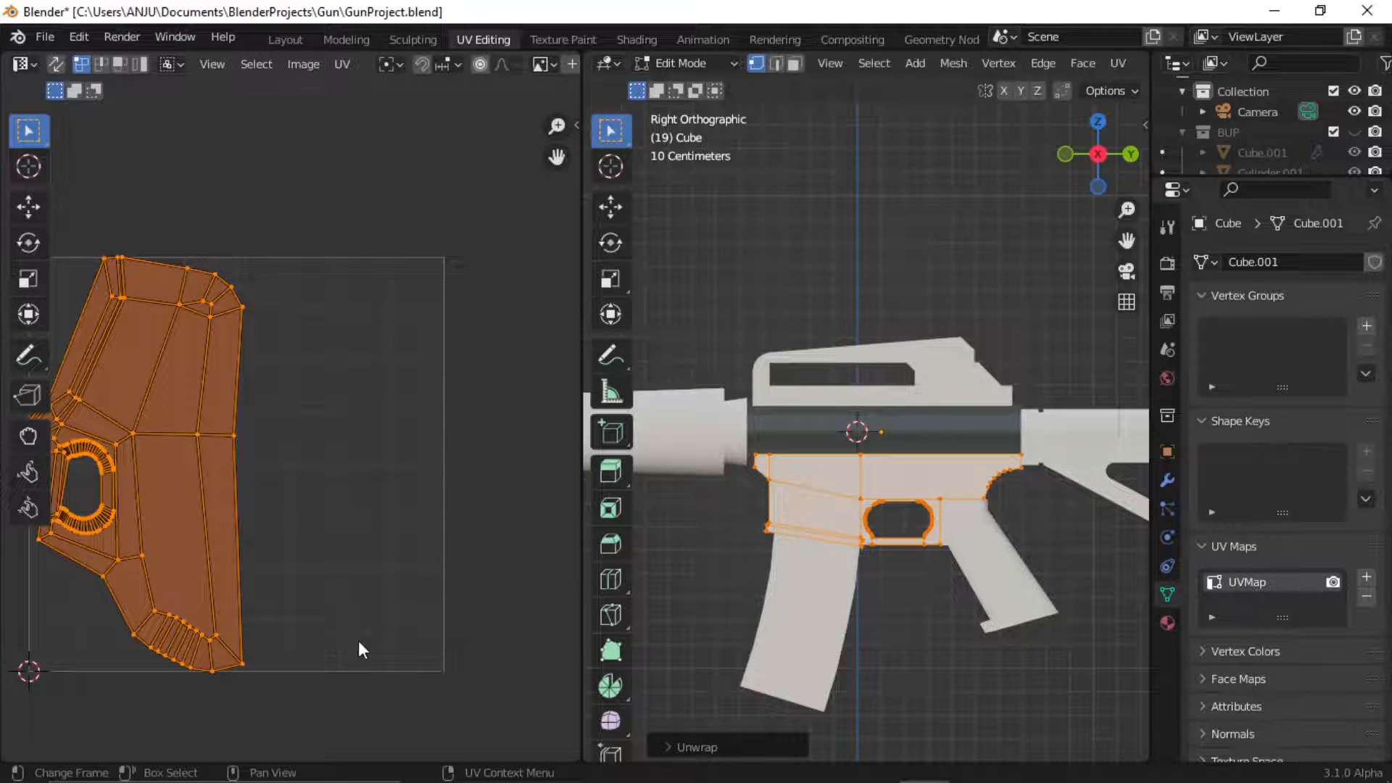
key("m")
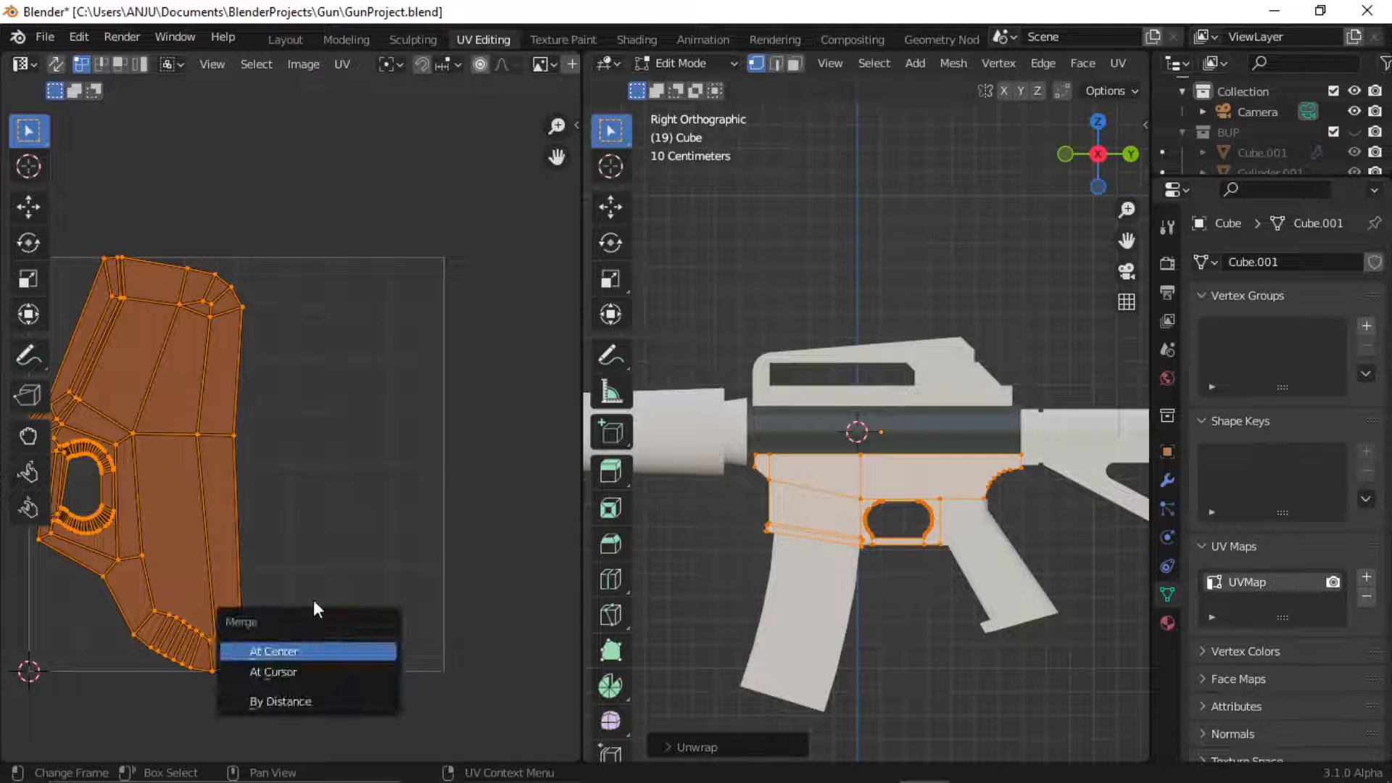
left_click(326, 654)
Assign the existing Material to the lower receiver and move its merged UV point onto the dark slate swatch in the palette's lowest row.
left_click(1168, 622)
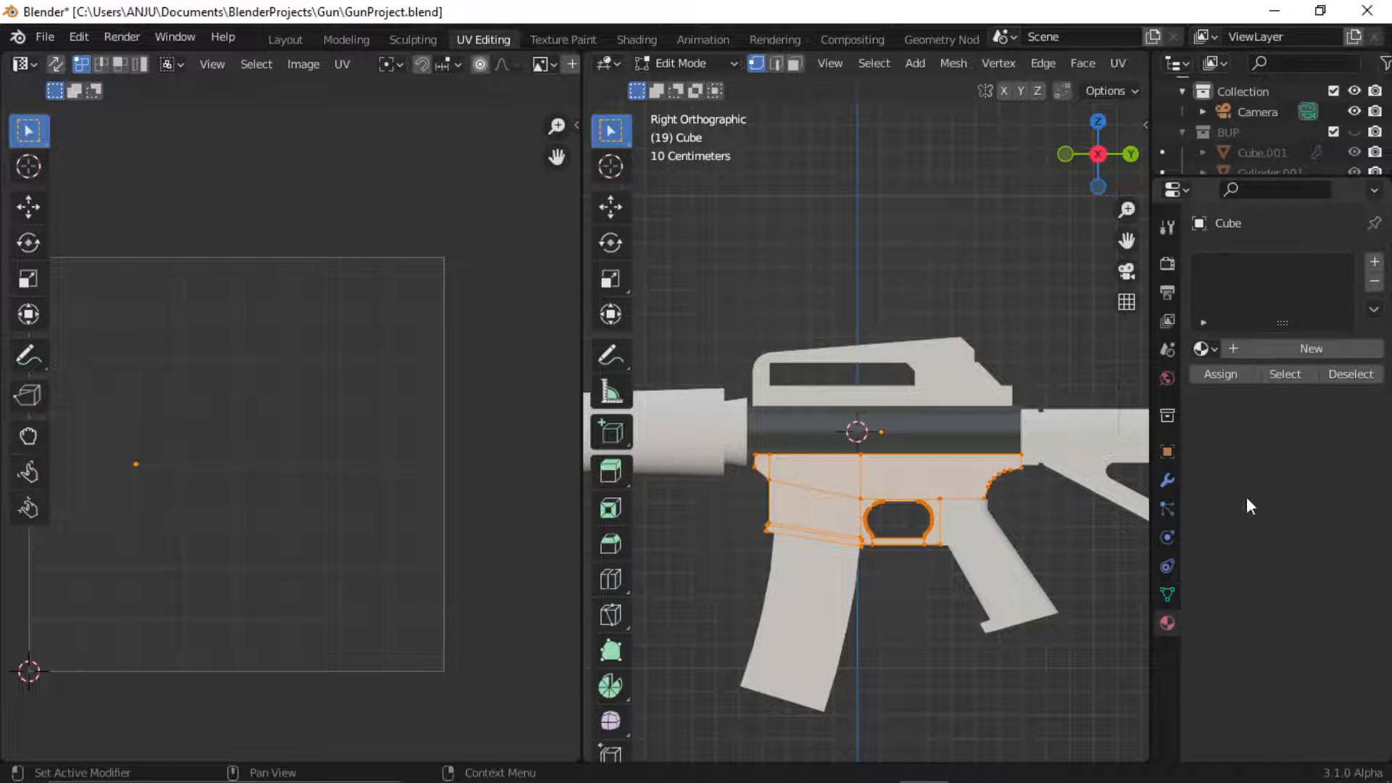
left_click(1205, 349)
left_click(1087, 399)
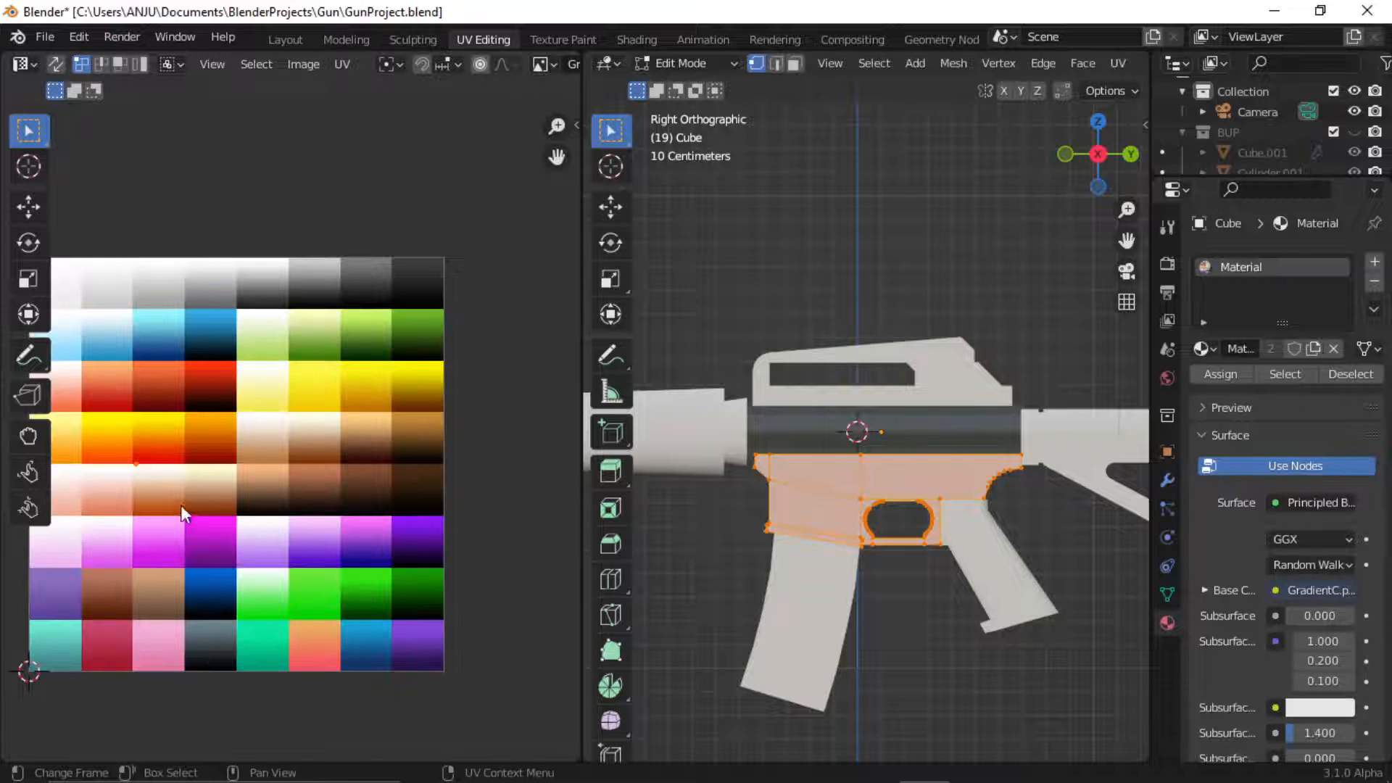
key("g")
left_click(259, 670)
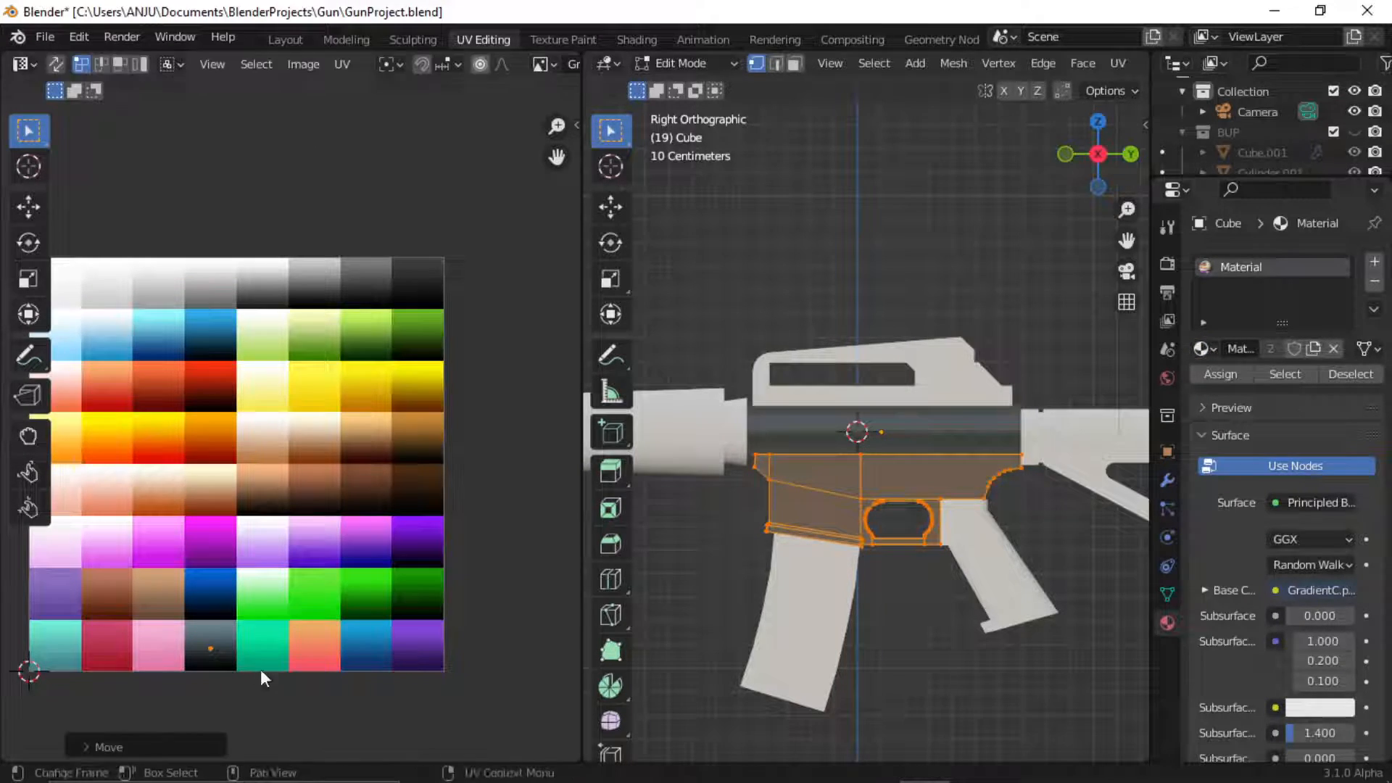
key("Tab")
Select all the rifle's parts with the lower receiver as the active object and link its material to them.
left_click(925, 605)
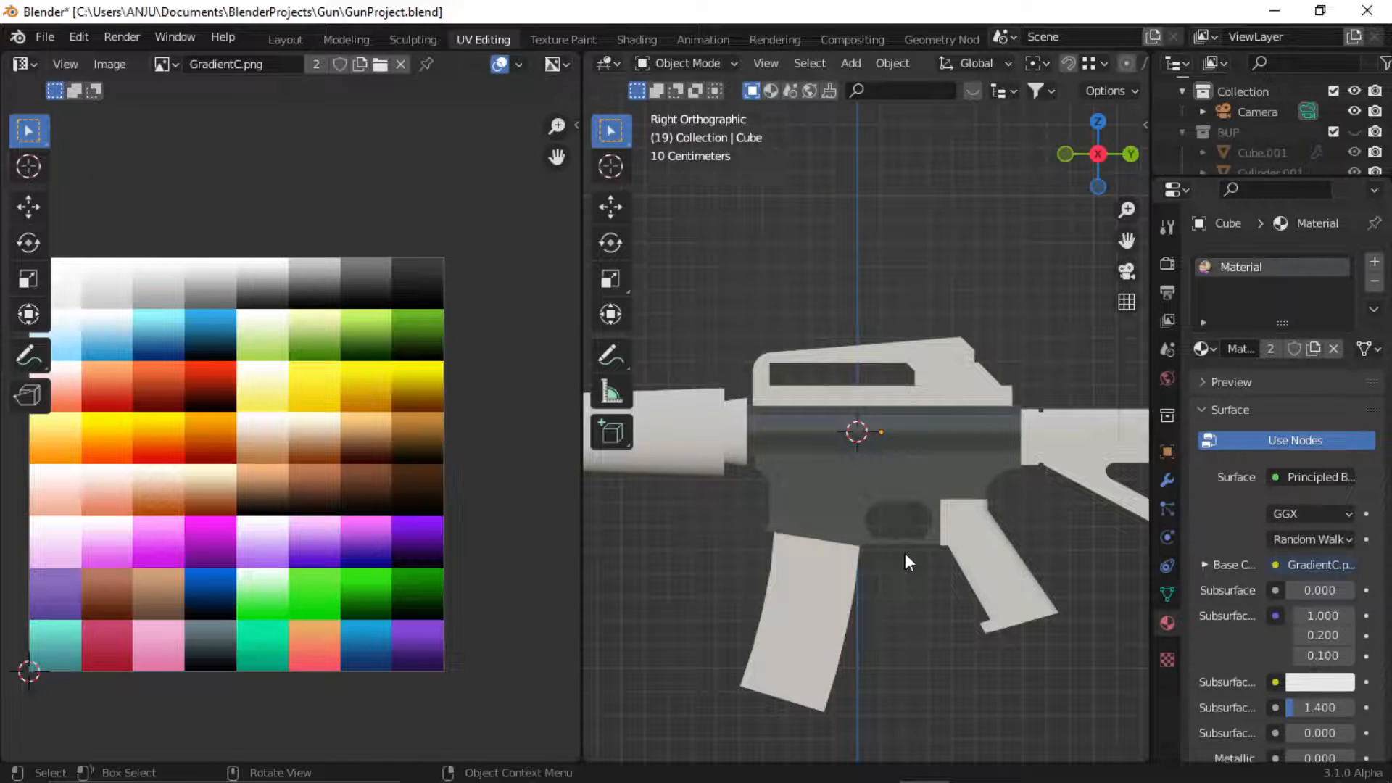
left_click(998, 537)
scroll(863, 557, "down", 4)
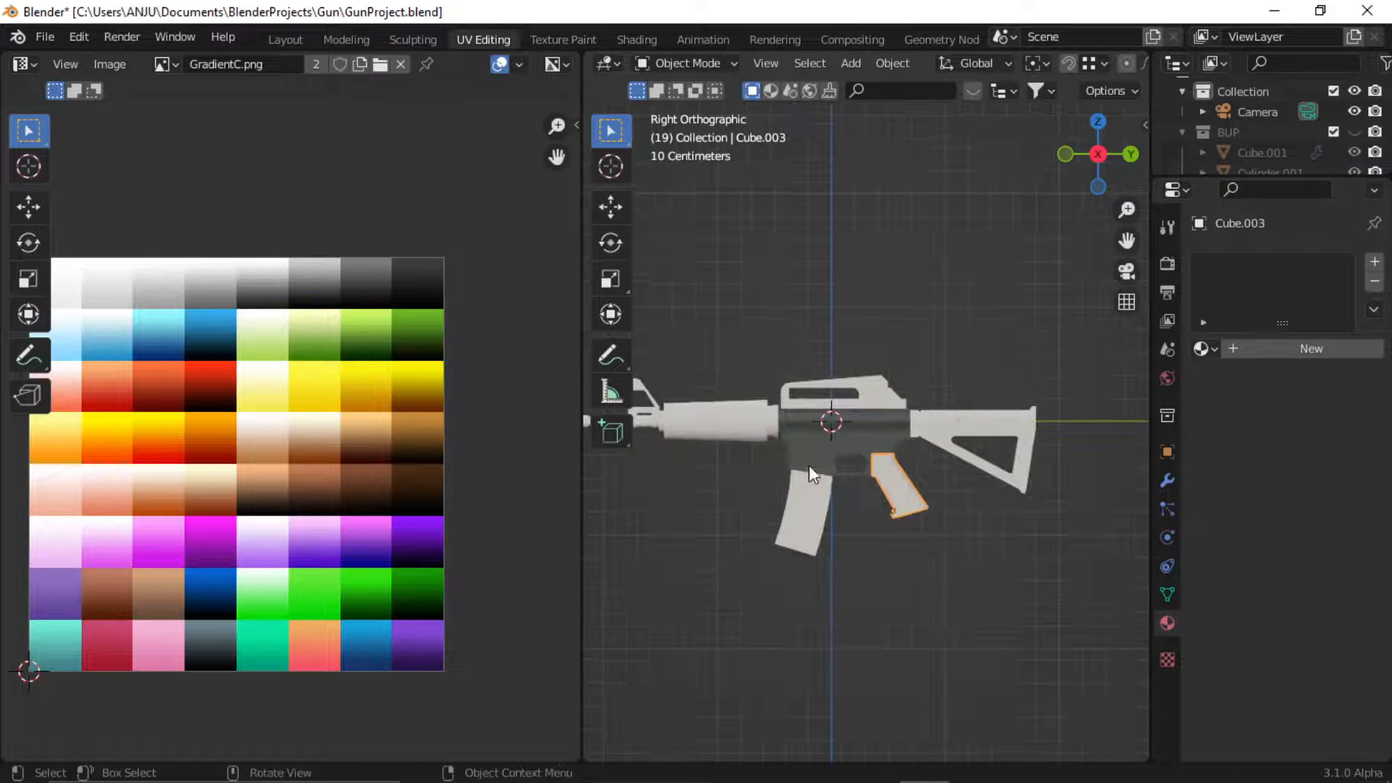
middle_click_drag(825, 494, 860, 522, "shift")
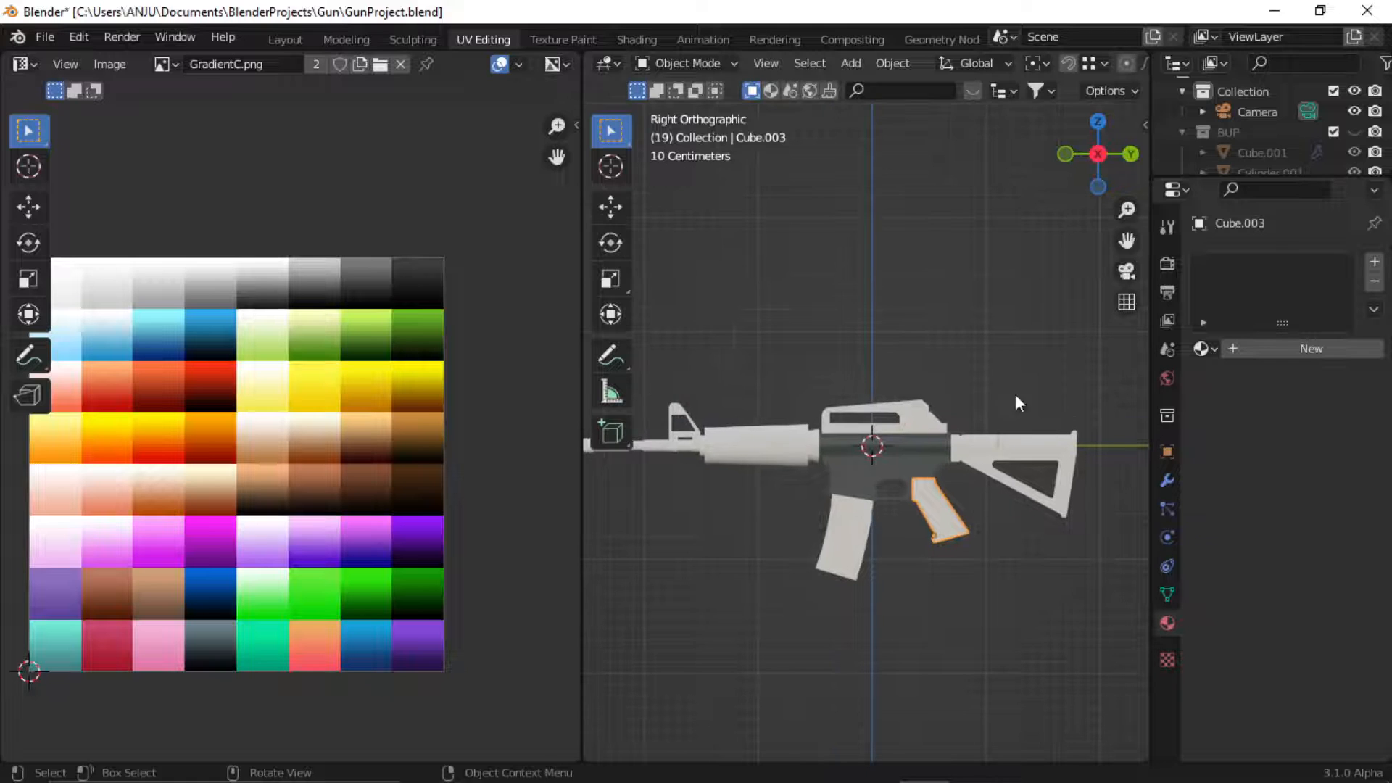
left_click_drag(980, 376, 637, 612)
scroll(715, 559, "down", 2)
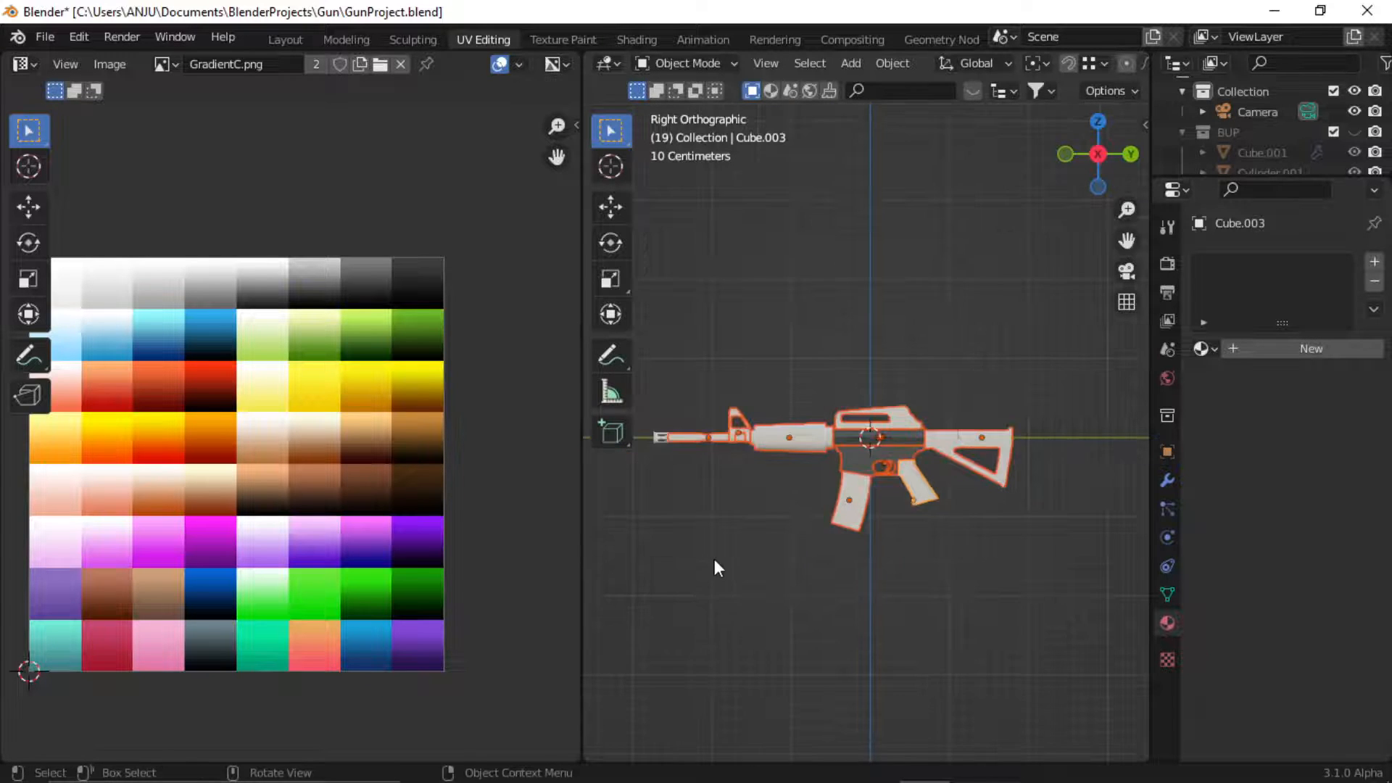
left_click_drag(677, 403, 643, 489)
scroll(893, 451, "up", 5)
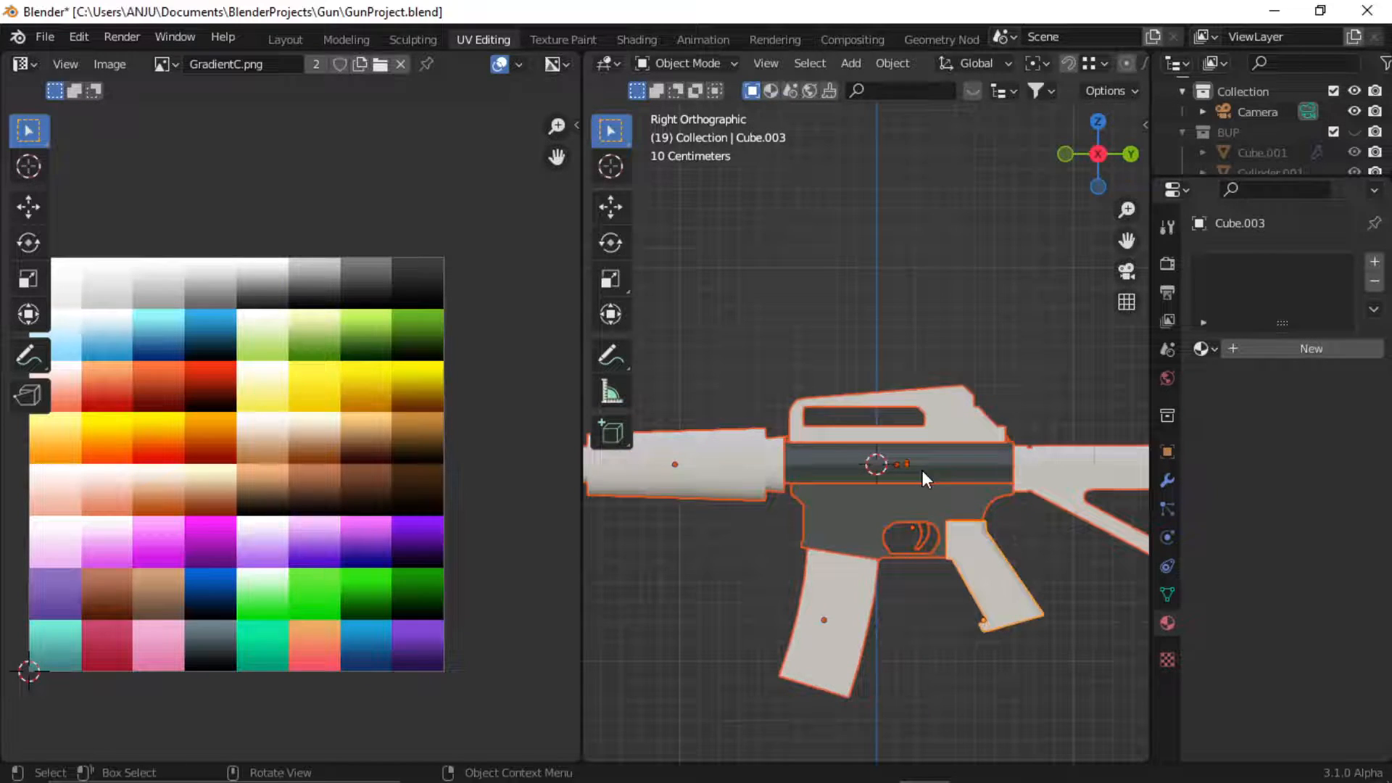
left_click(927, 535, "shift")
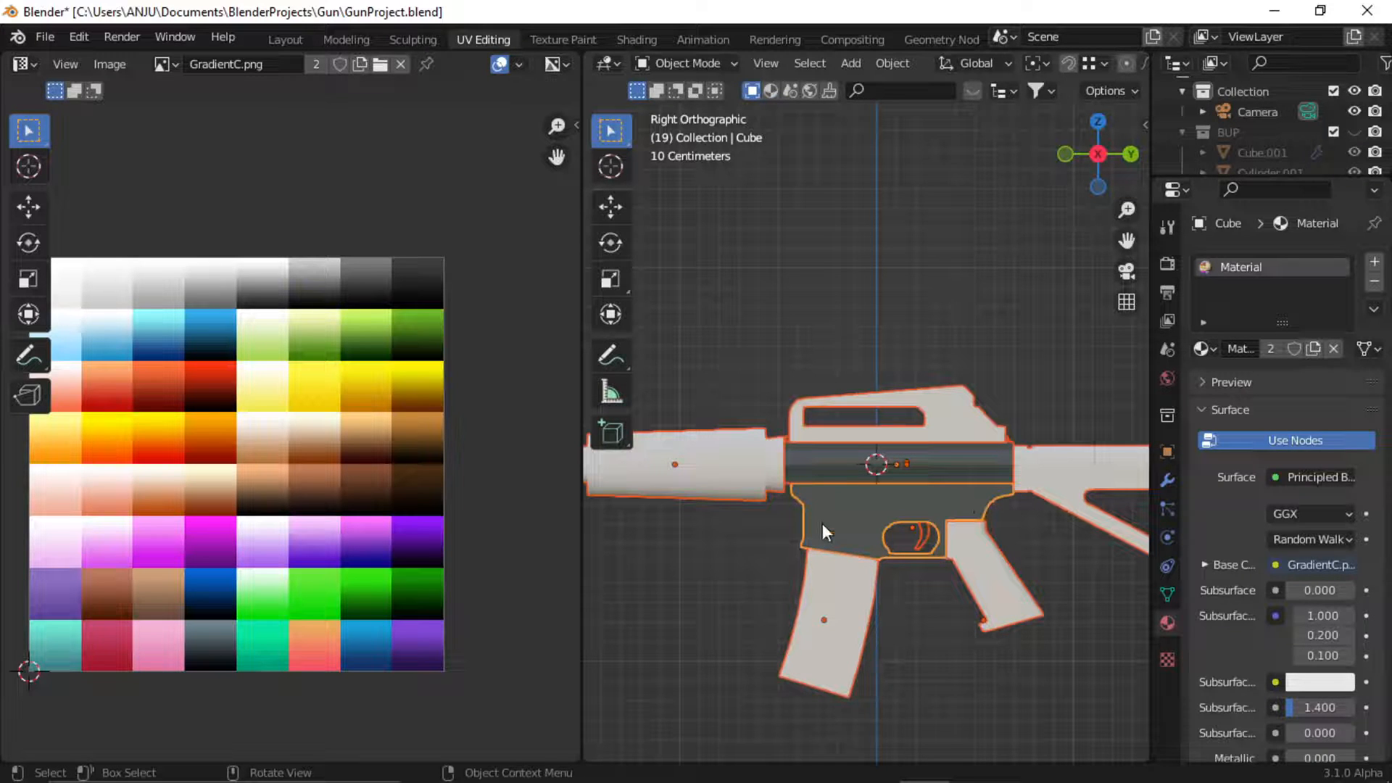
key("ctrl+l")
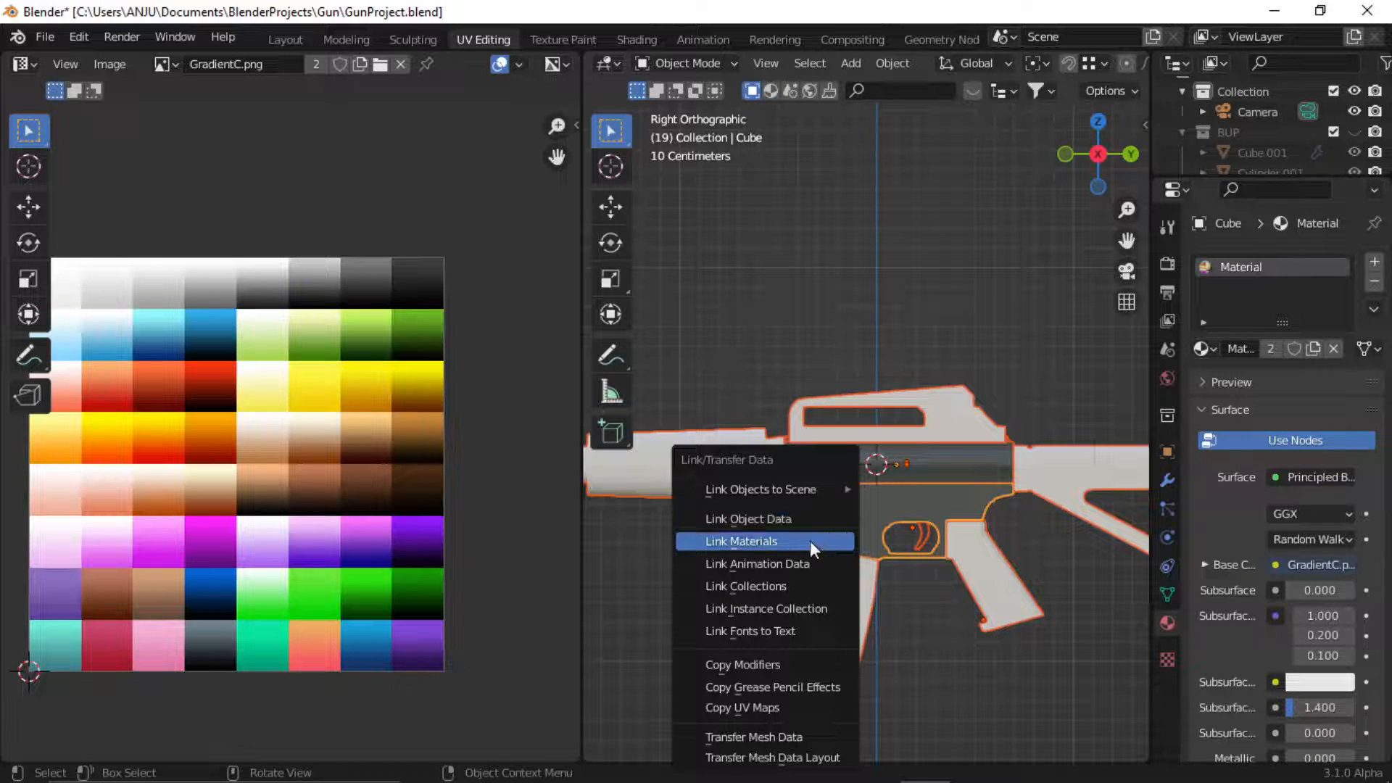
left_click(810, 541)
left_click(793, 347)
Unwrap the buttstock's entire mesh over the GradientC palette and merge its UVs at their center.
left_click(747, 466)
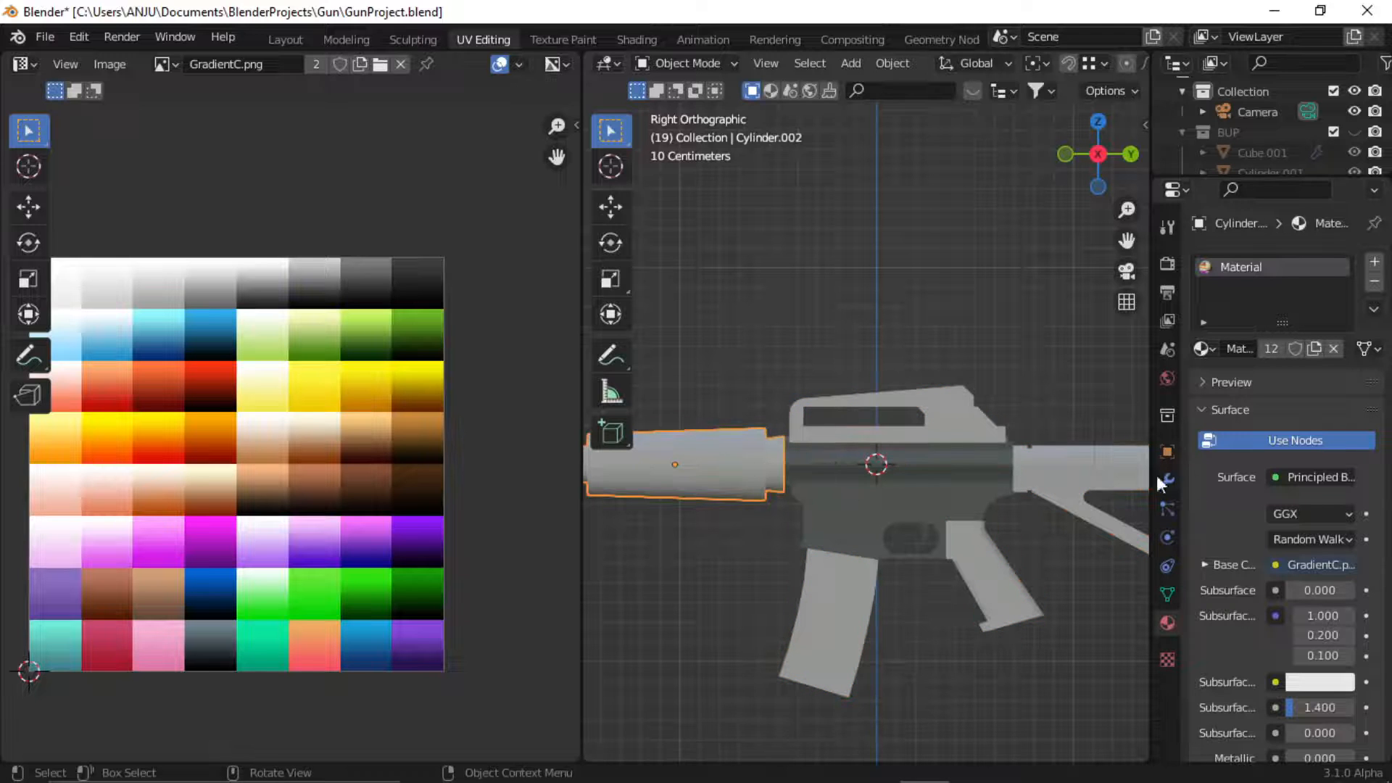
middle_click_drag(1081, 466, 981, 471, "shift")
scroll(873, 585, "up", 2)
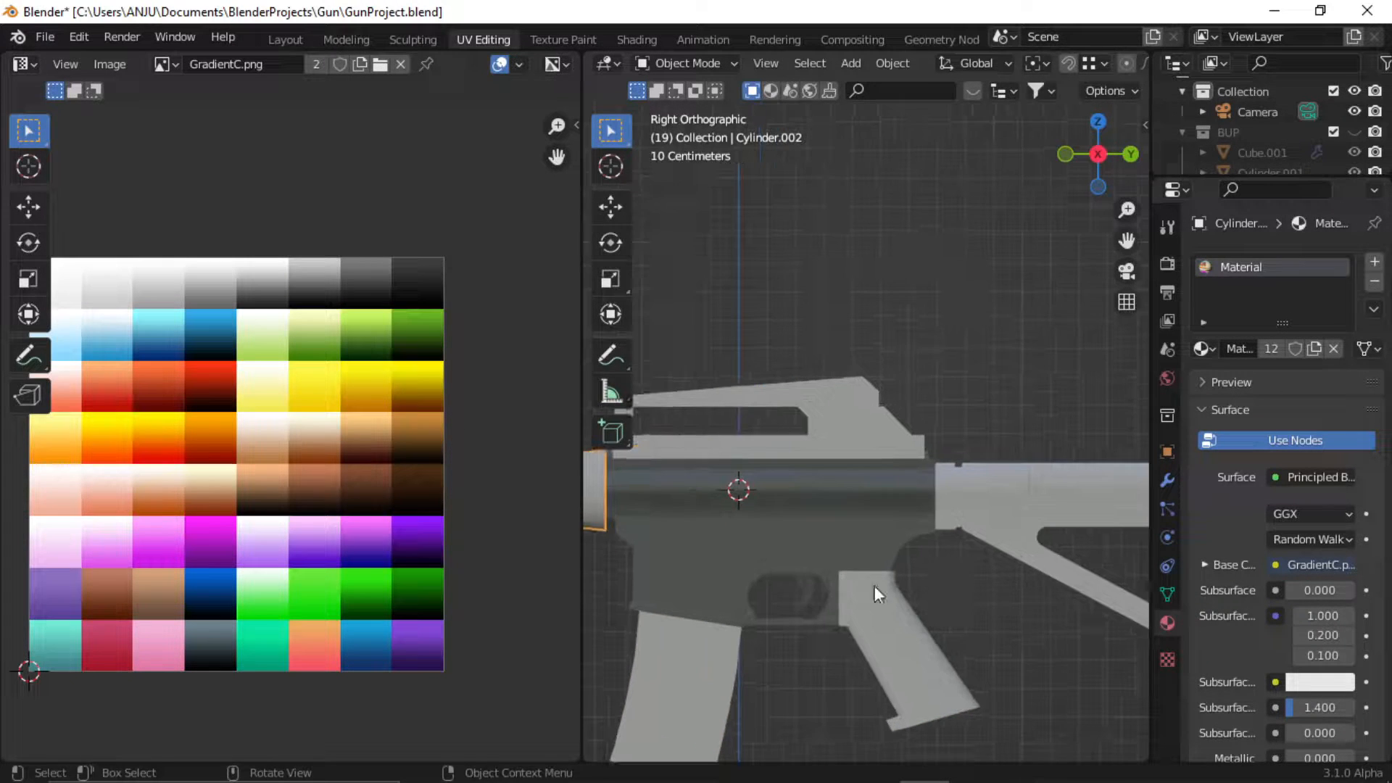
middle_click_drag(873, 585, 859, 555, "shift")
left_click(988, 468)
scroll(885, 517, "down", 2)
scroll(885, 518, "down", 1)
key("Tab")
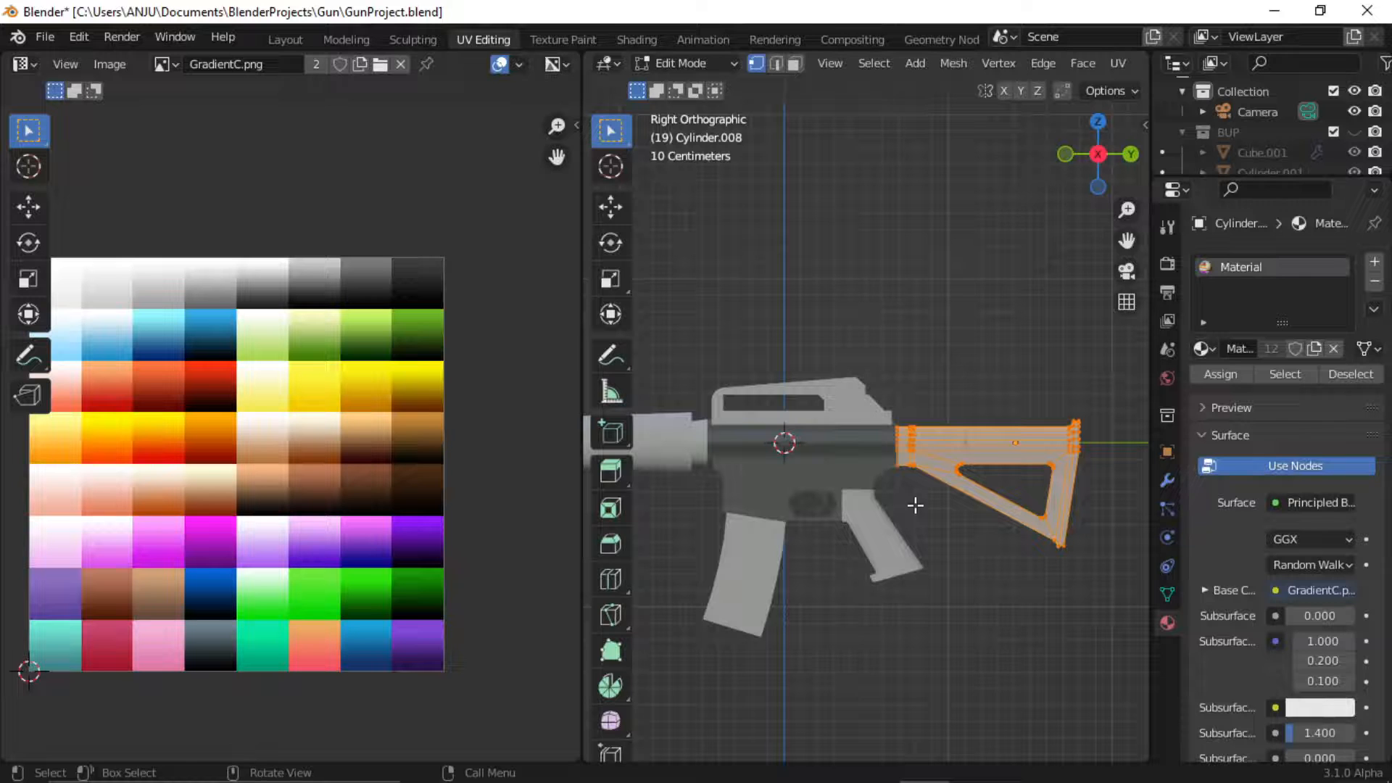
key("u")
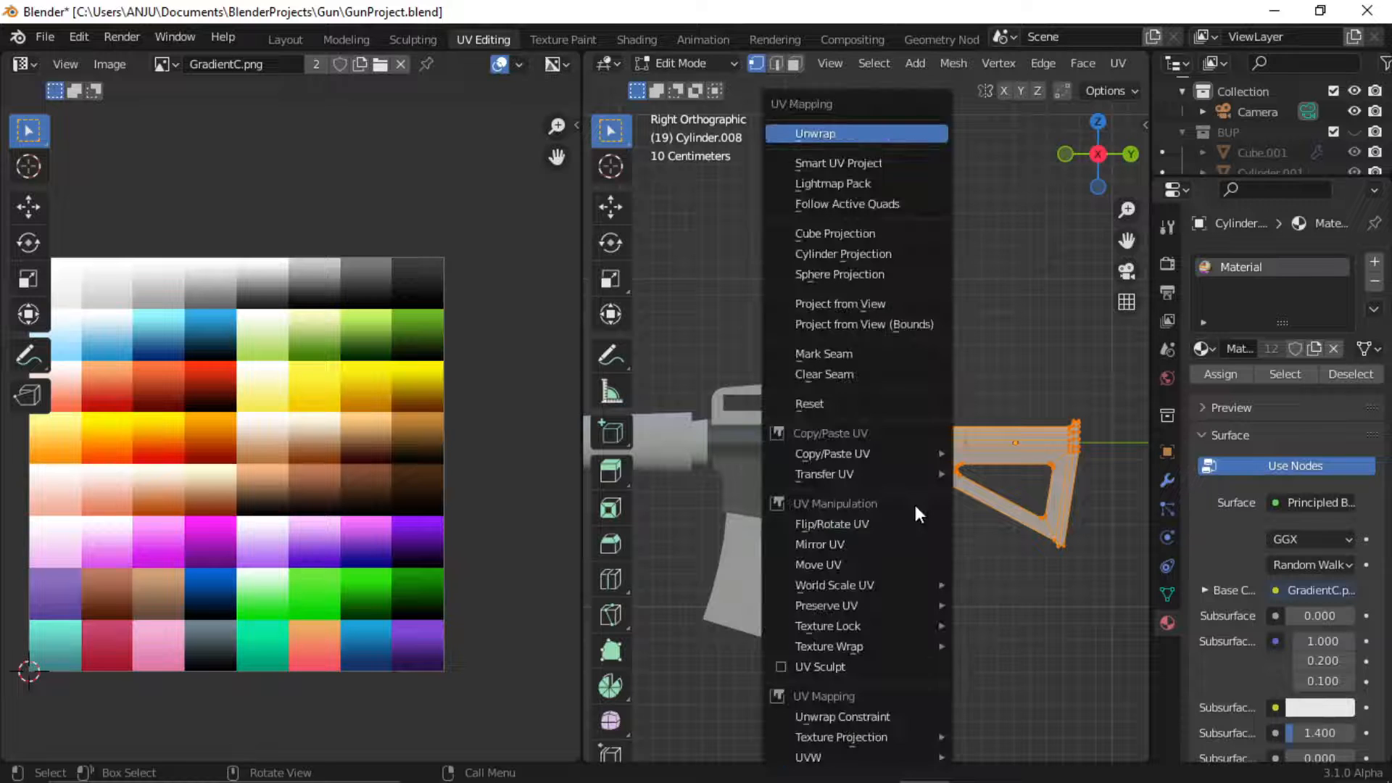
left_click(850, 137)
scroll(261, 495, "down", 1)
key("m")
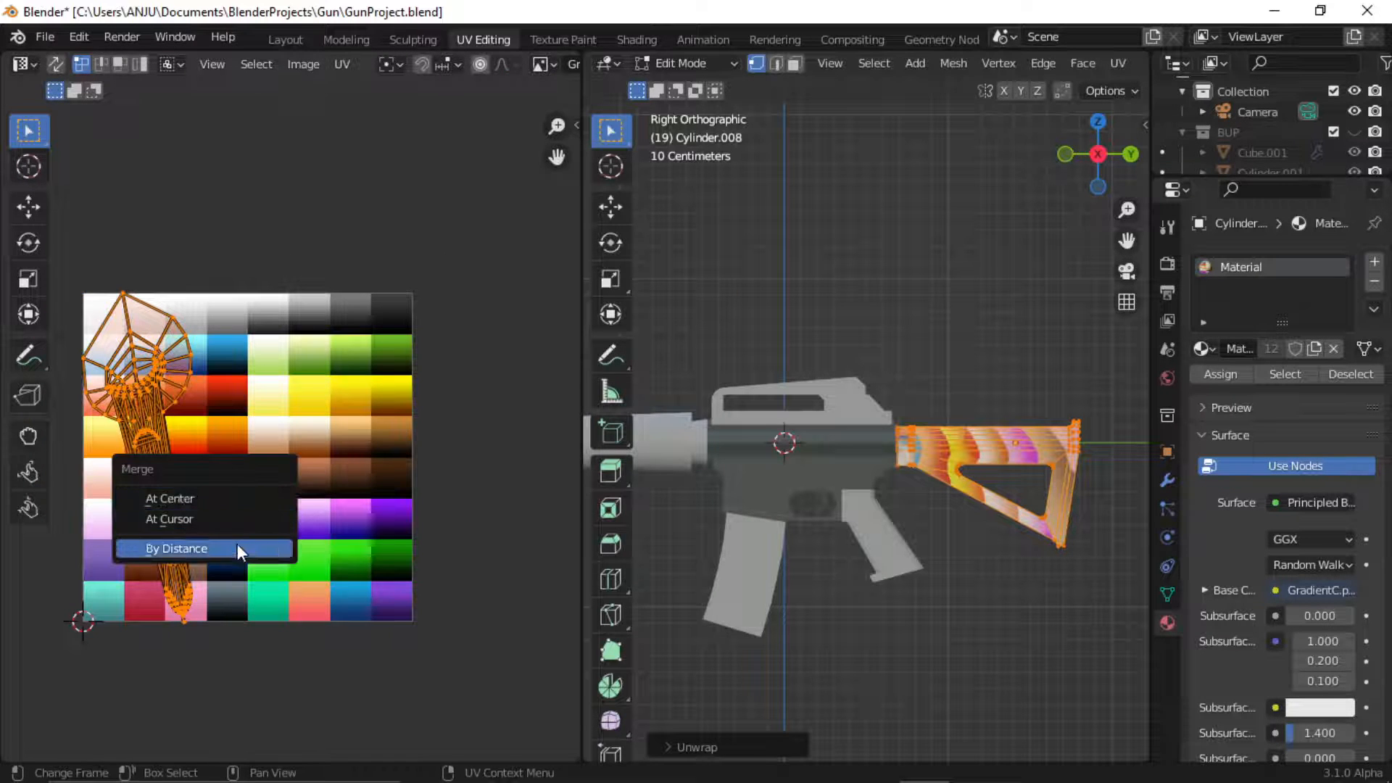
left_click(206, 501)
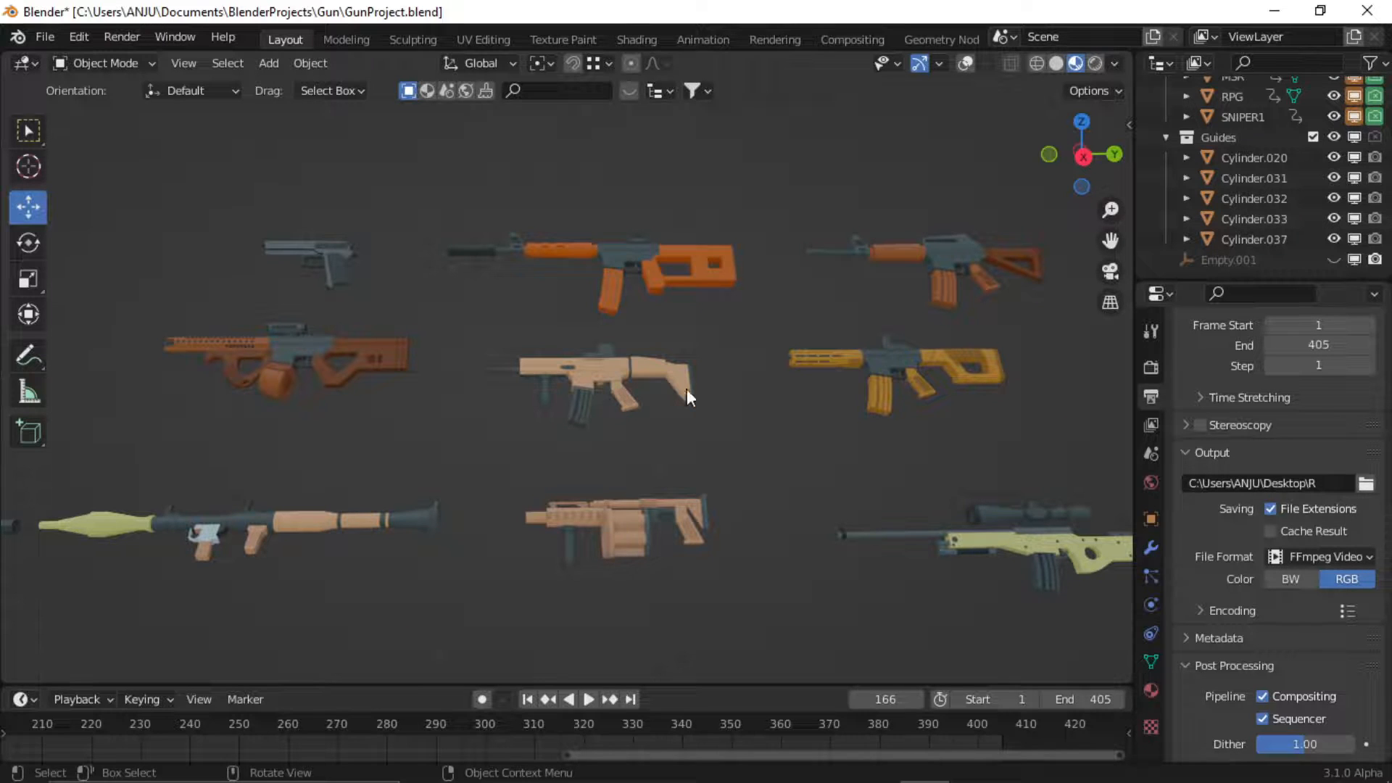
Examine the finished weapon collection and the separate attachments beside the rocket launcher, selecting the attachments one by one.
middle_click_drag(636, 376, 567, 398)
middle_click_drag(235, 404, 547, 344, "shift")
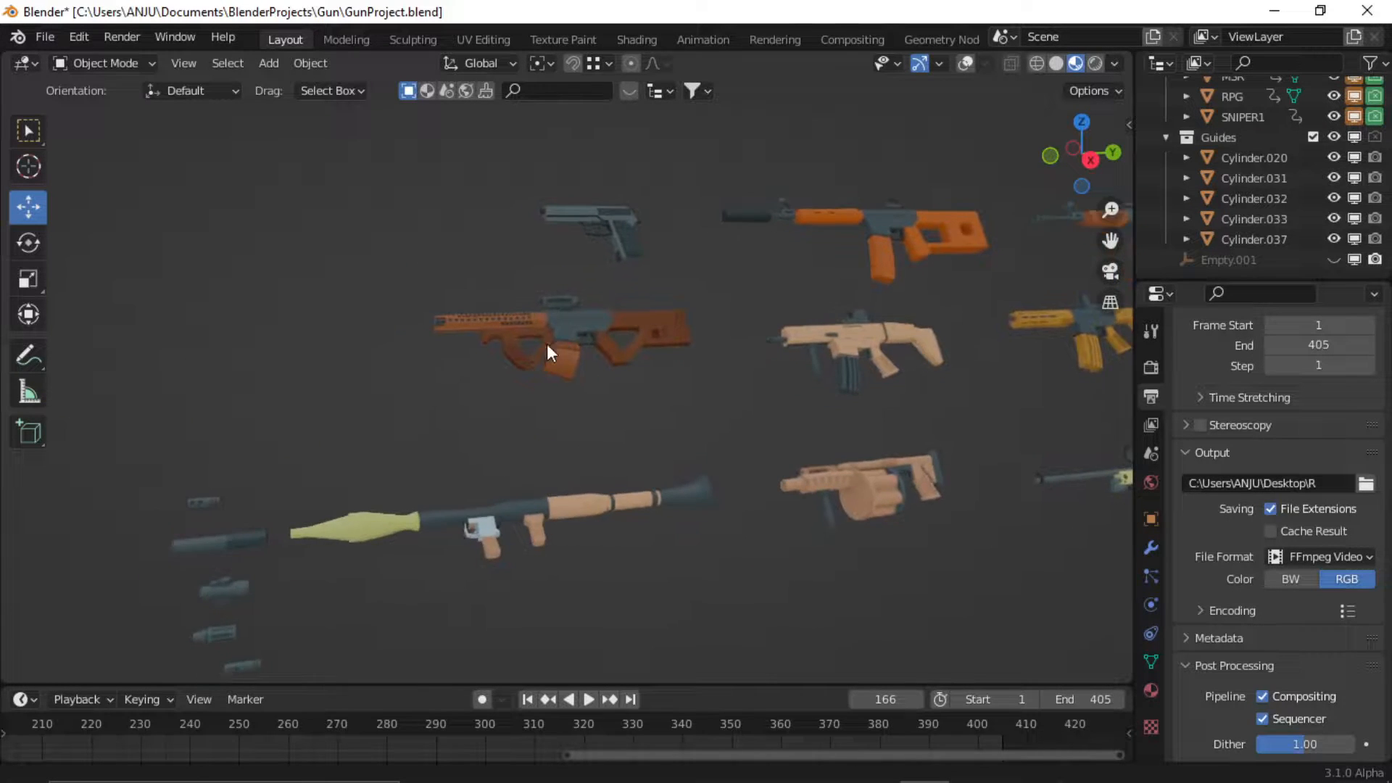
middle_click_drag(388, 476, 464, 364, "shift")
left_click(334, 537)
left_click(293, 515)
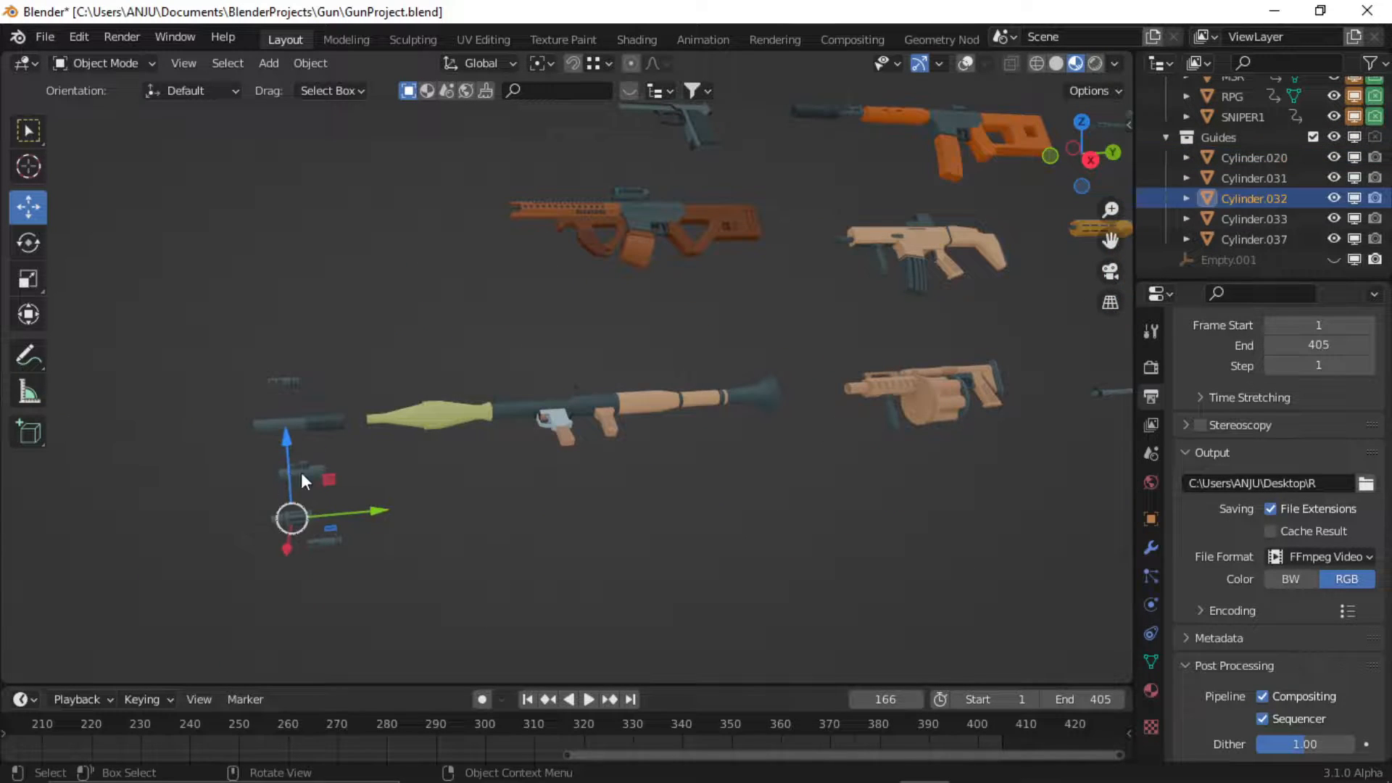
left_click(302, 475)
left_click(283, 420)
left_click(277, 382)
middle_click_drag(277, 382, 266, 388, "shift")
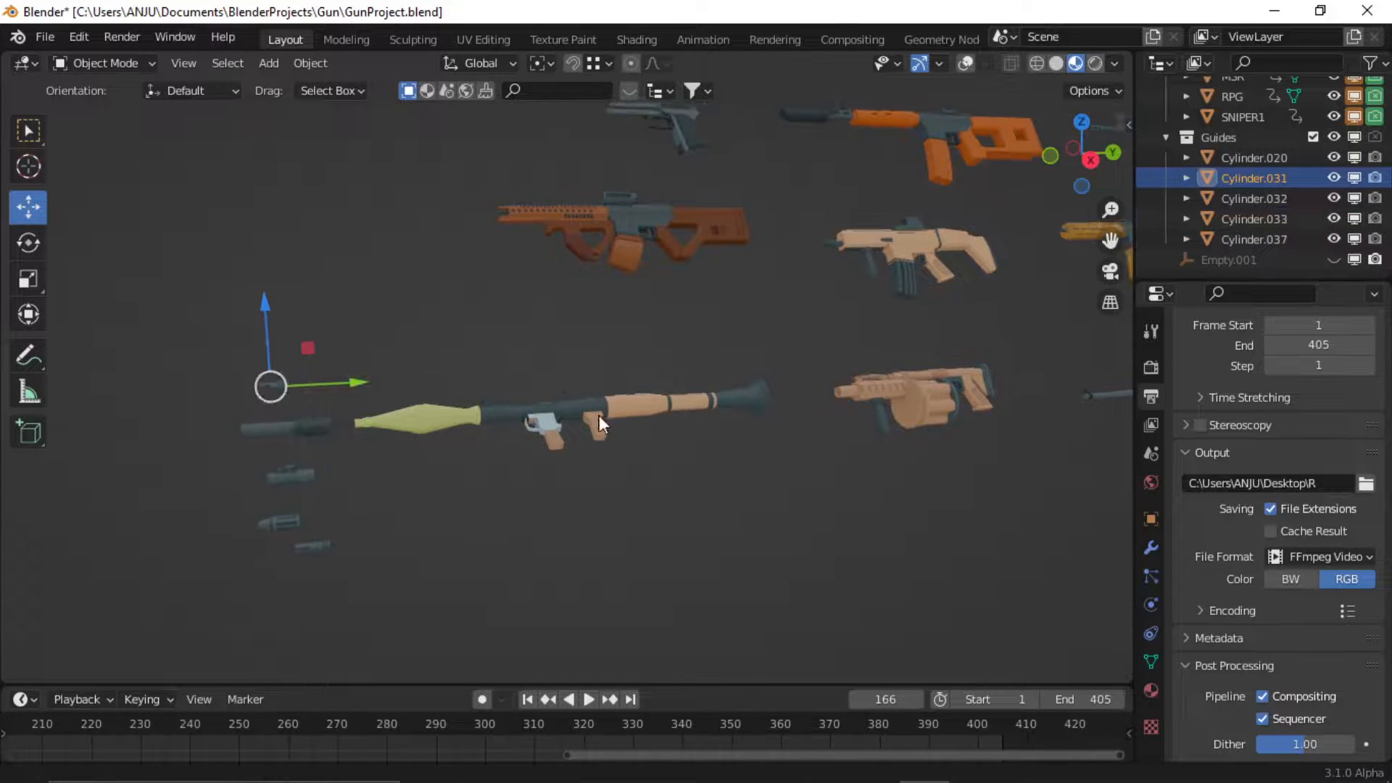
Look over the colored rifles, pistol and launchers in the finished collection from several angles.
middle_click_drag(599, 415, 484, 487, "shift")
scroll(596, 412, "up", 1)
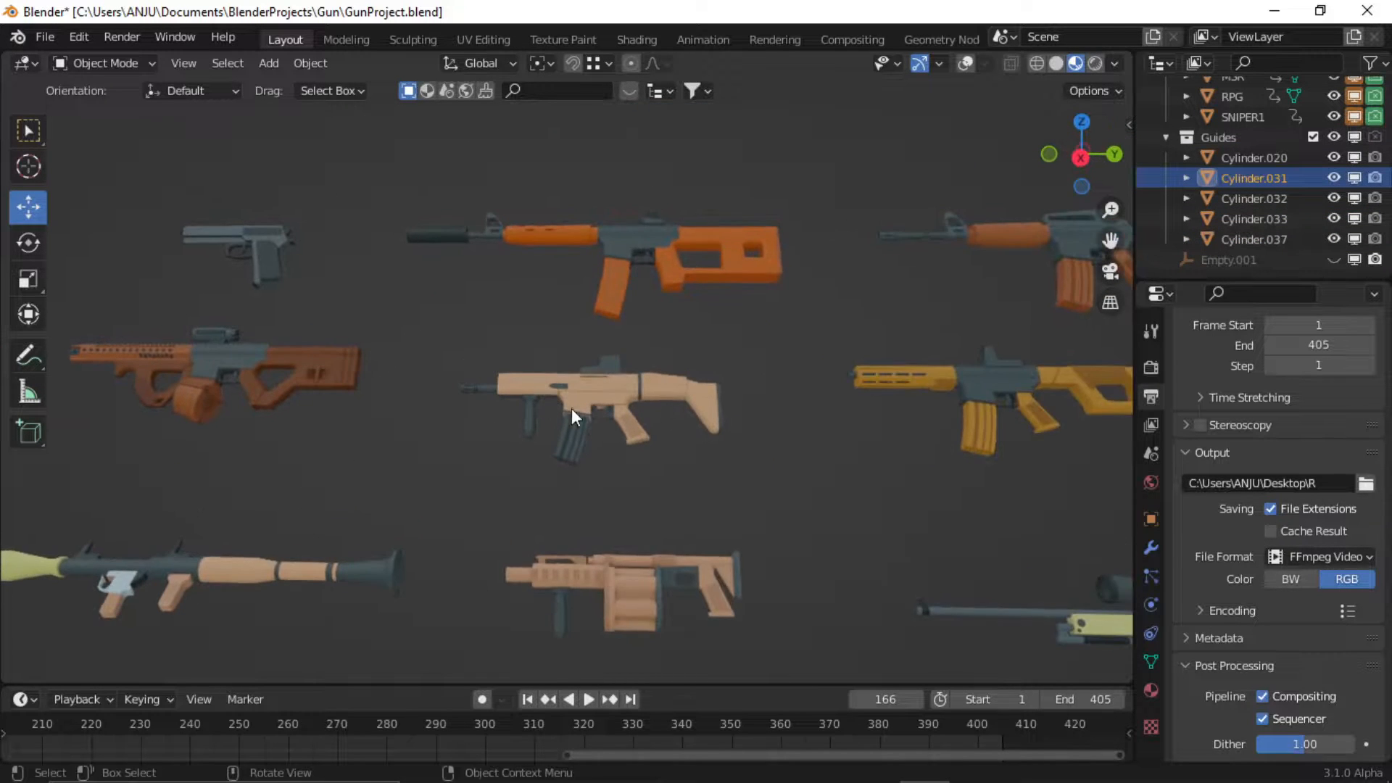
left_click(560, 421)
middle_click_drag(549, 438, 579, 441)
scroll(579, 441, "down", 1)
middle_click_drag(656, 469, 606, 468)
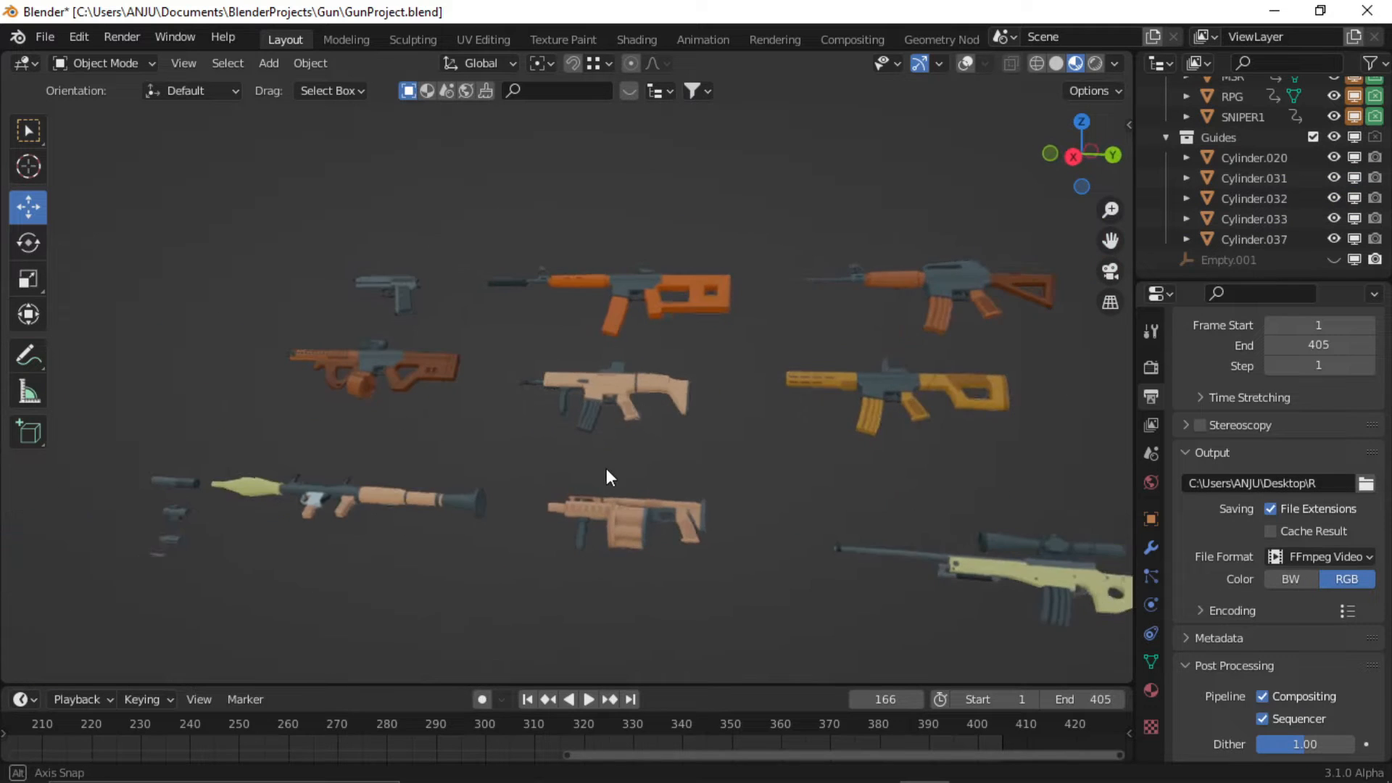
middle_click_drag(731, 470, 624, 499, "shift")
scroll(625, 499, "up", 2)
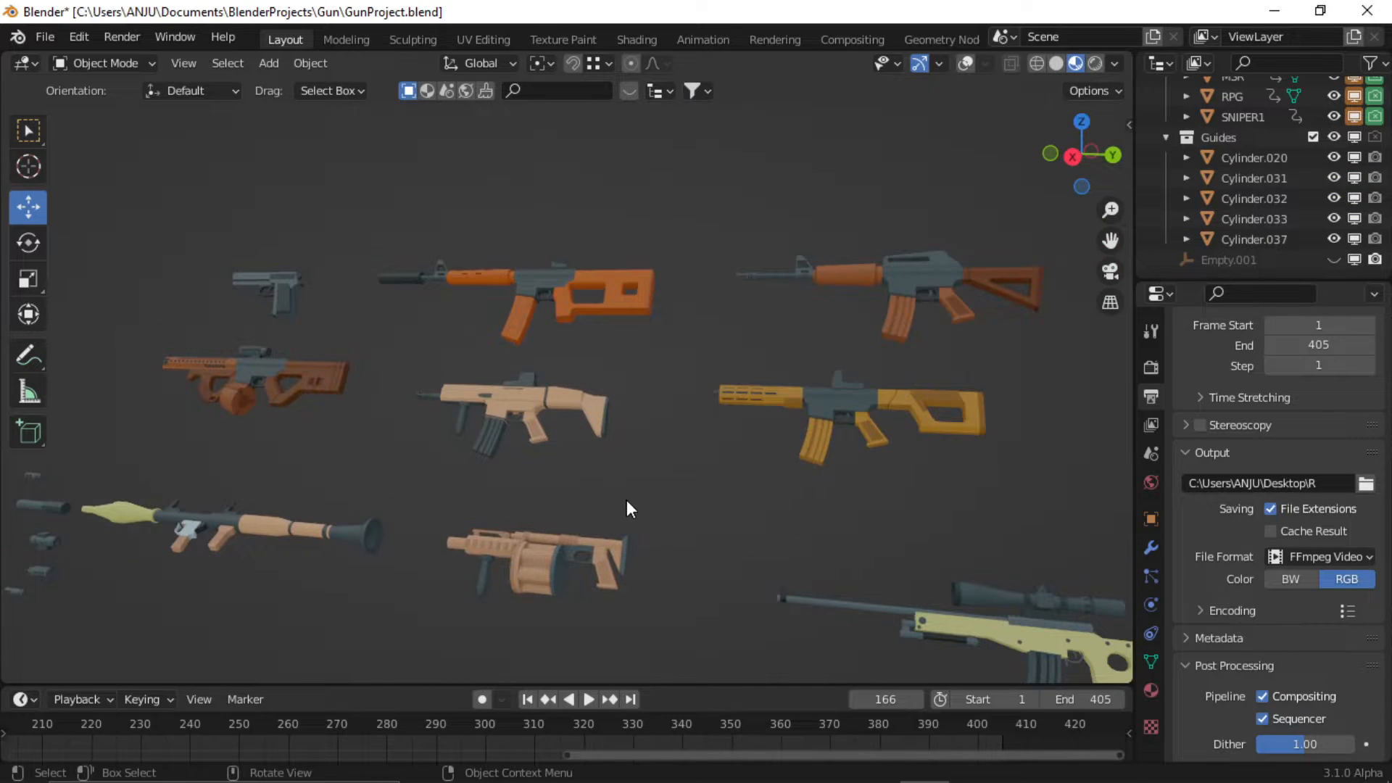